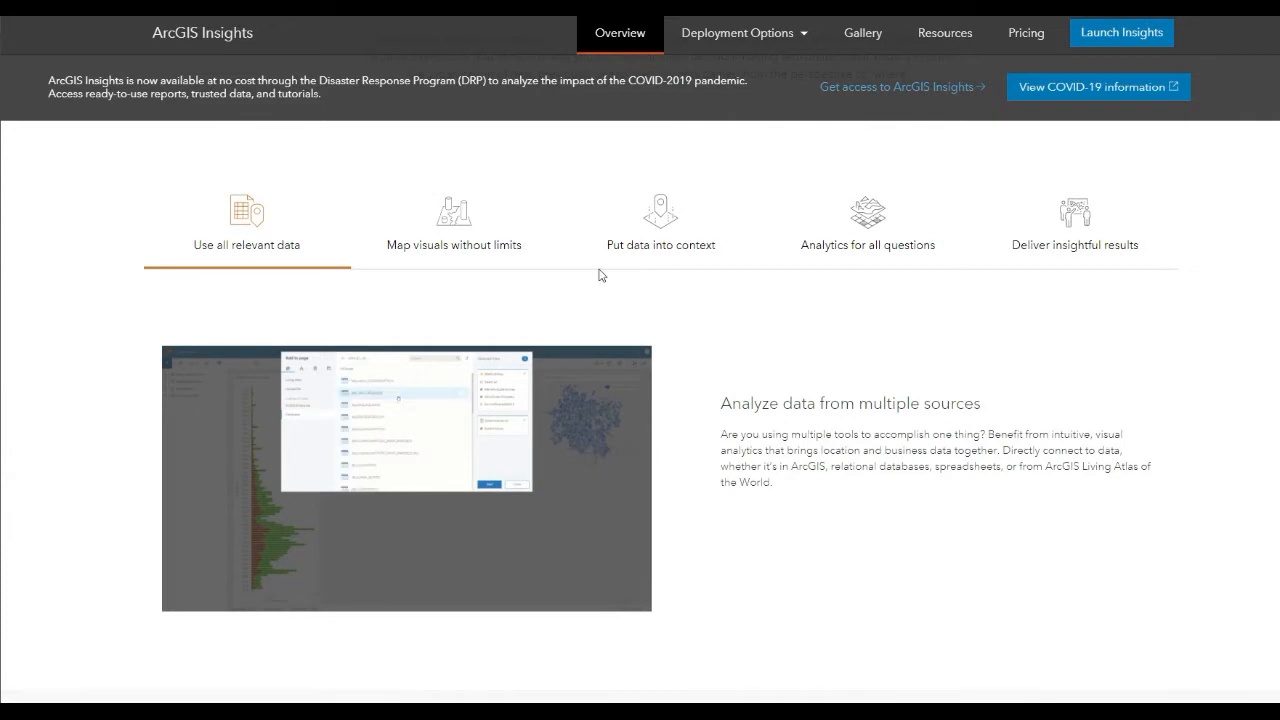
# Review the ArcGIS Insights feature descriptions from "Map visuals without limits" through "Deliver insightful results"
pyautogui.click(428, 242)
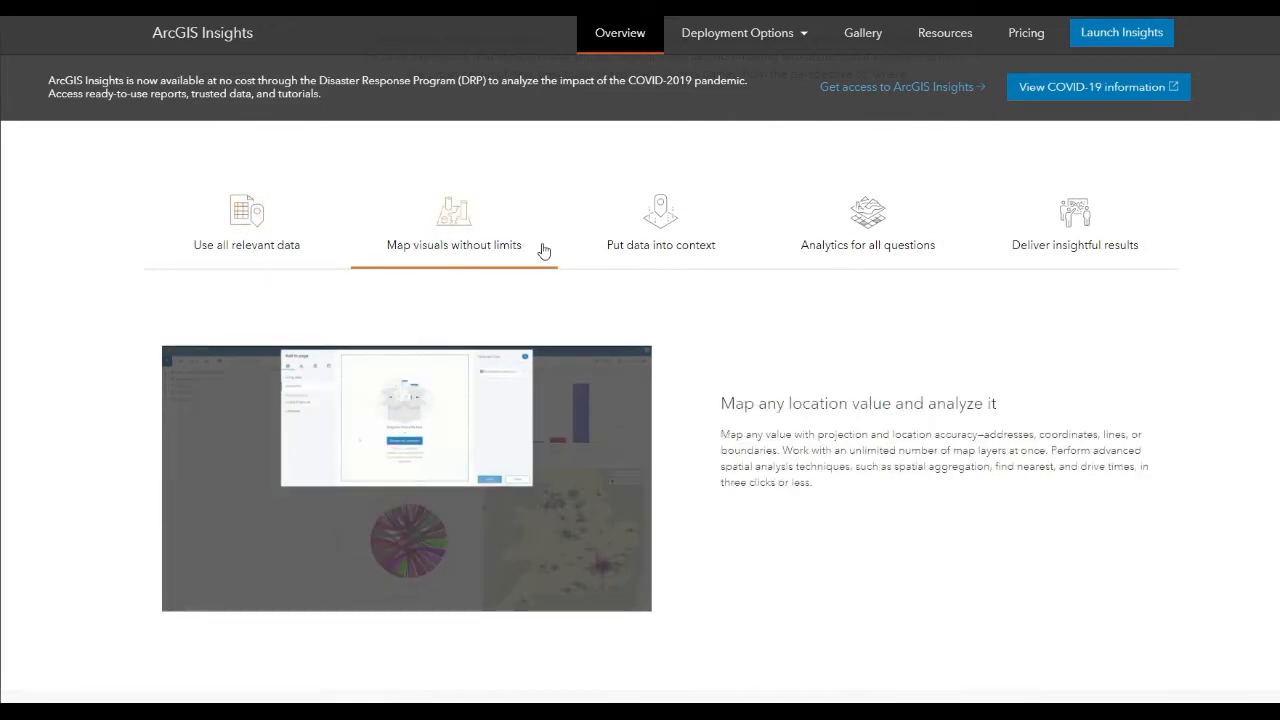
pyautogui.click(648, 222)
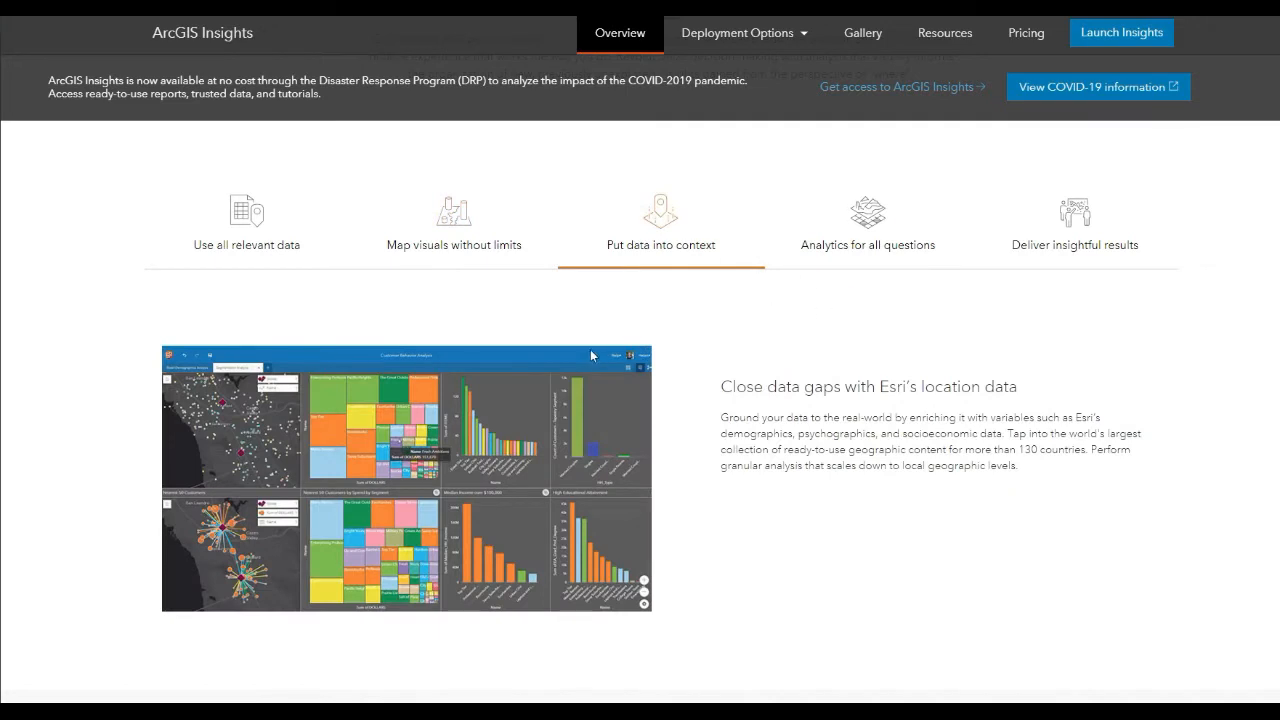
pyautogui.click(857, 229)
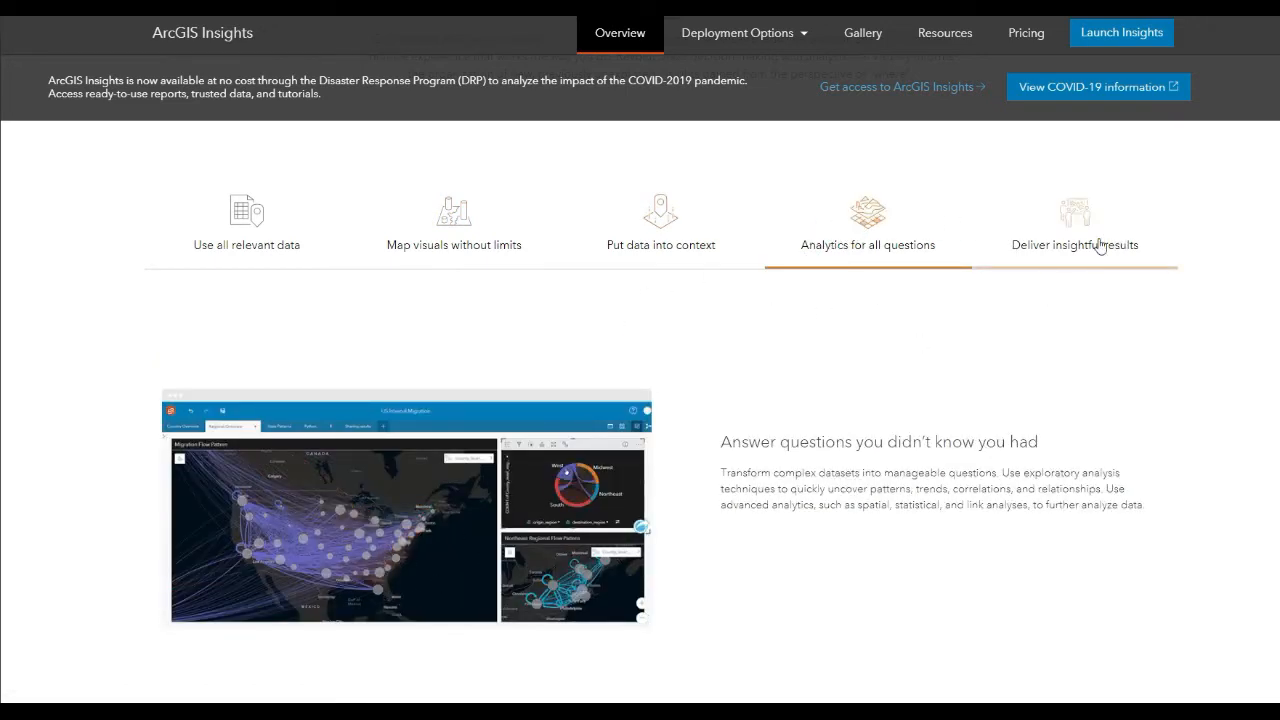
pyautogui.click(1100, 246)
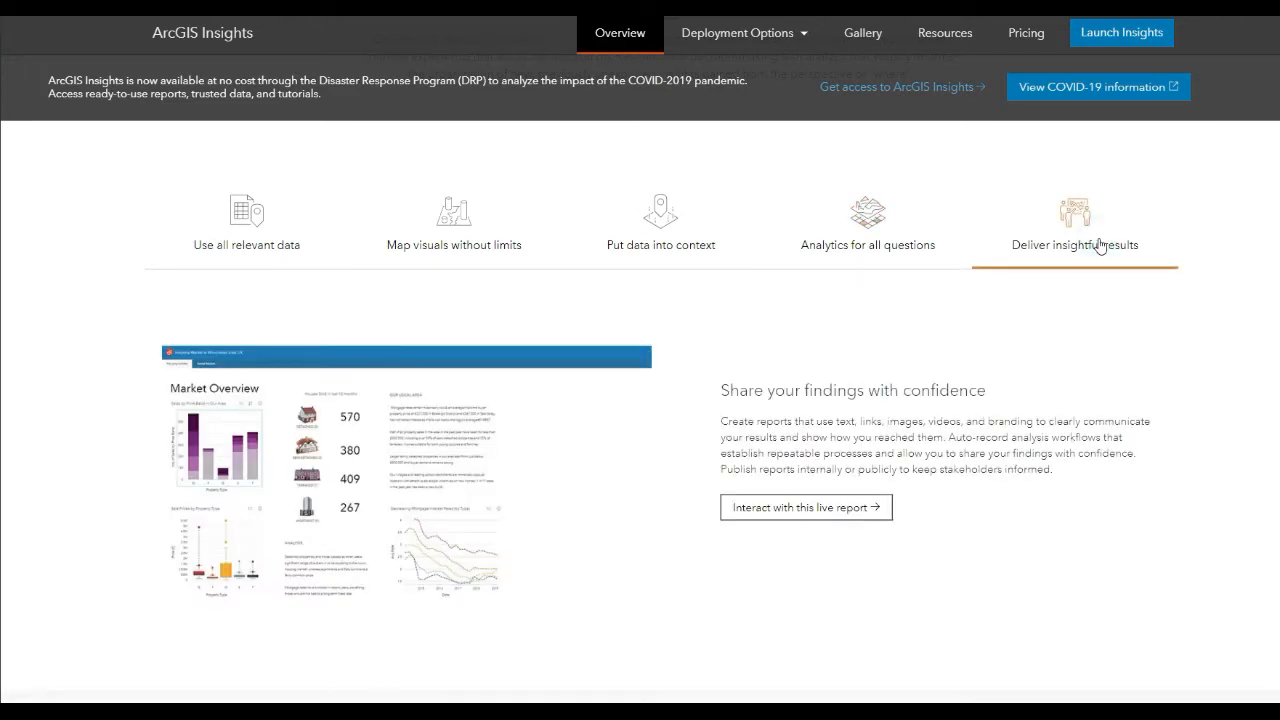
pyautogui.scroll(-2, 1057, 260)
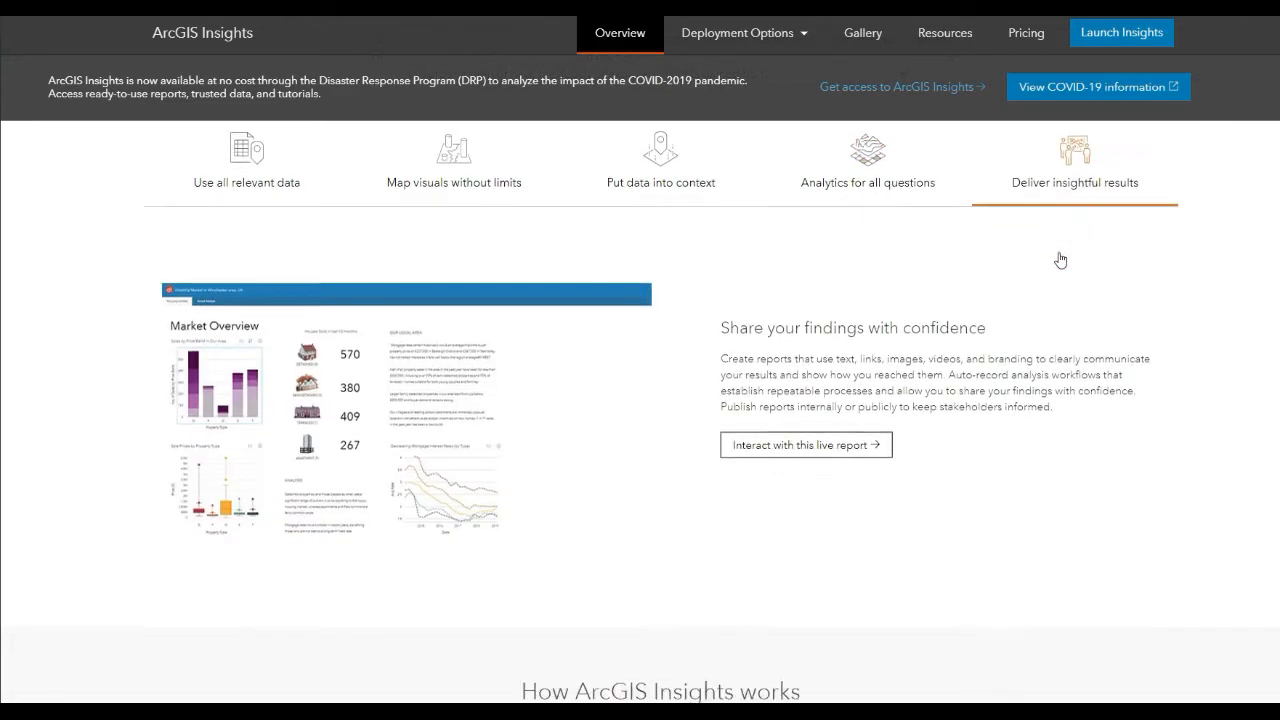
# Examine how ArcGIS Insights works, its case studies and its deployment options on the overview page
pyautogui.scroll(-3, 1060, 260)
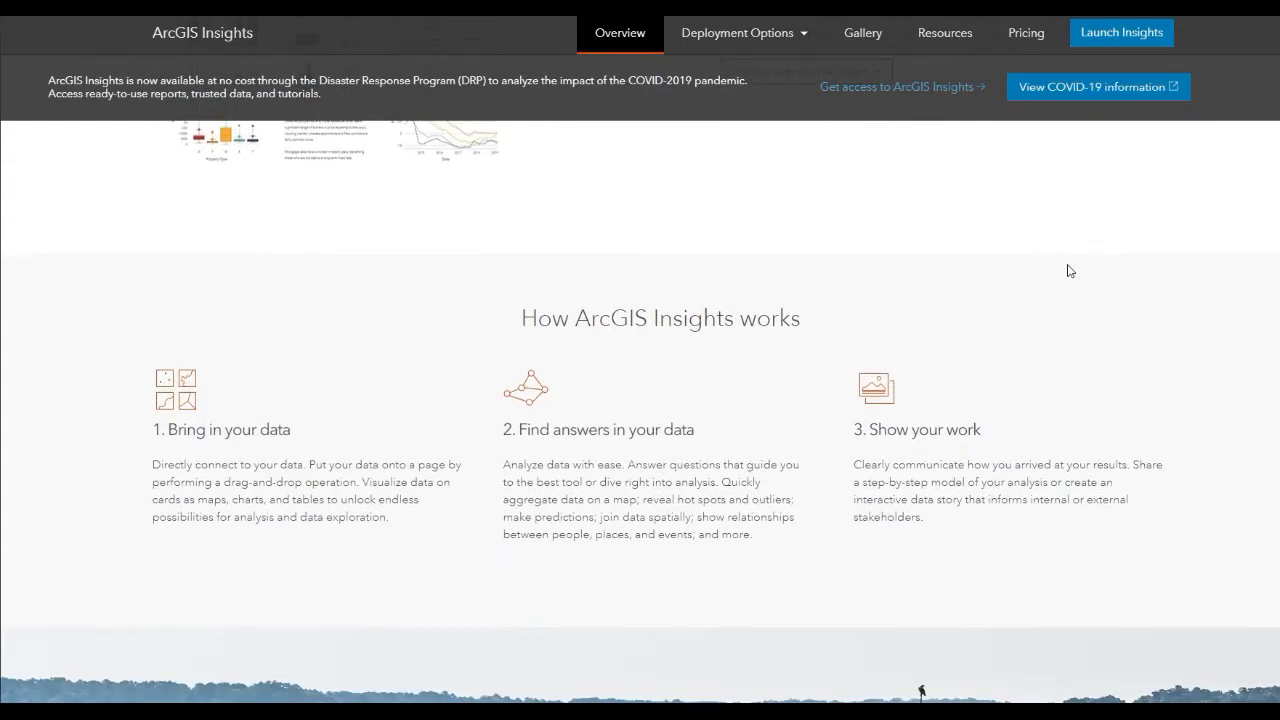
pyautogui.scroll(3, 1070, 278)
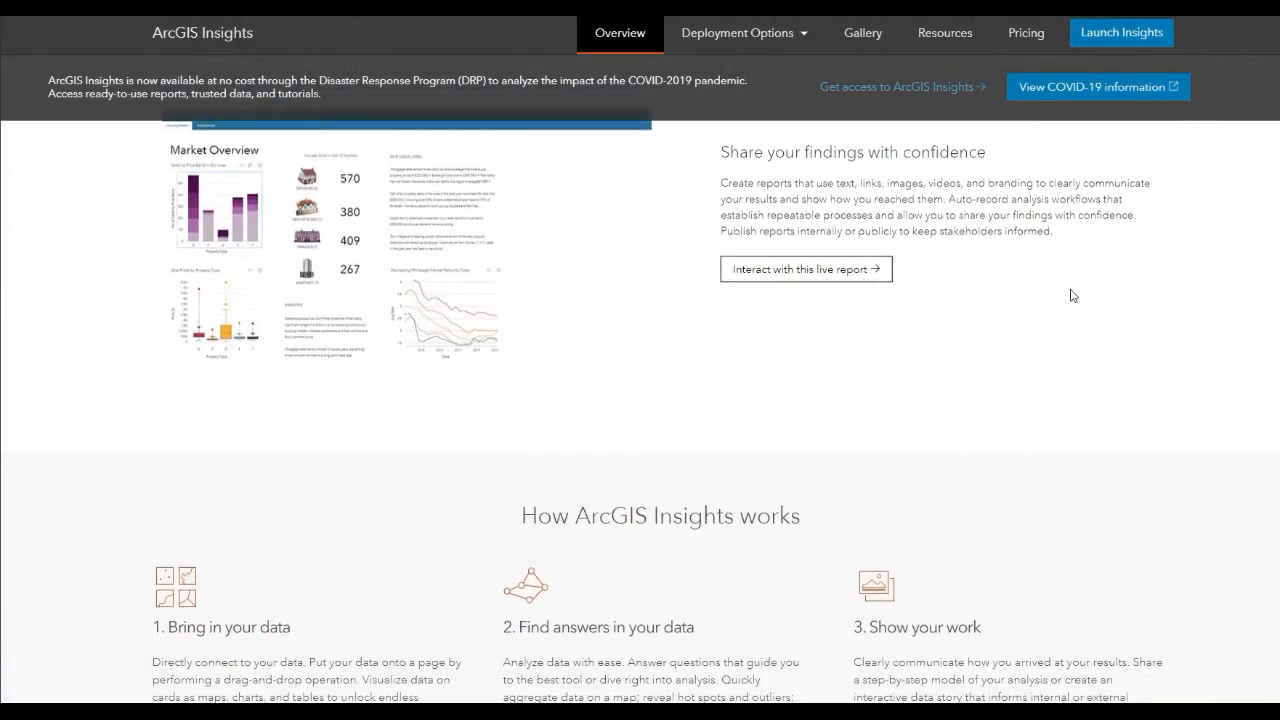
pyautogui.scroll(-2, 1045, 290)
pyautogui.scroll(-3, 1035, 292)
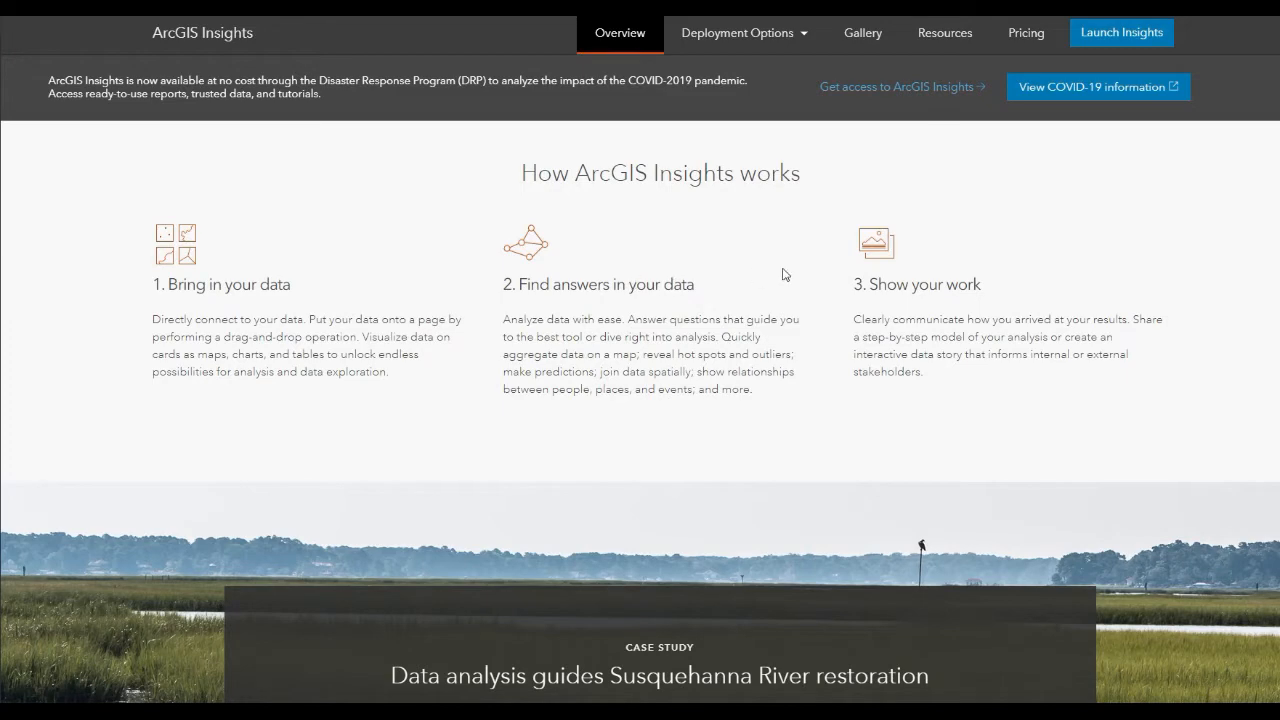
pyautogui.scroll(-1, 929, 286)
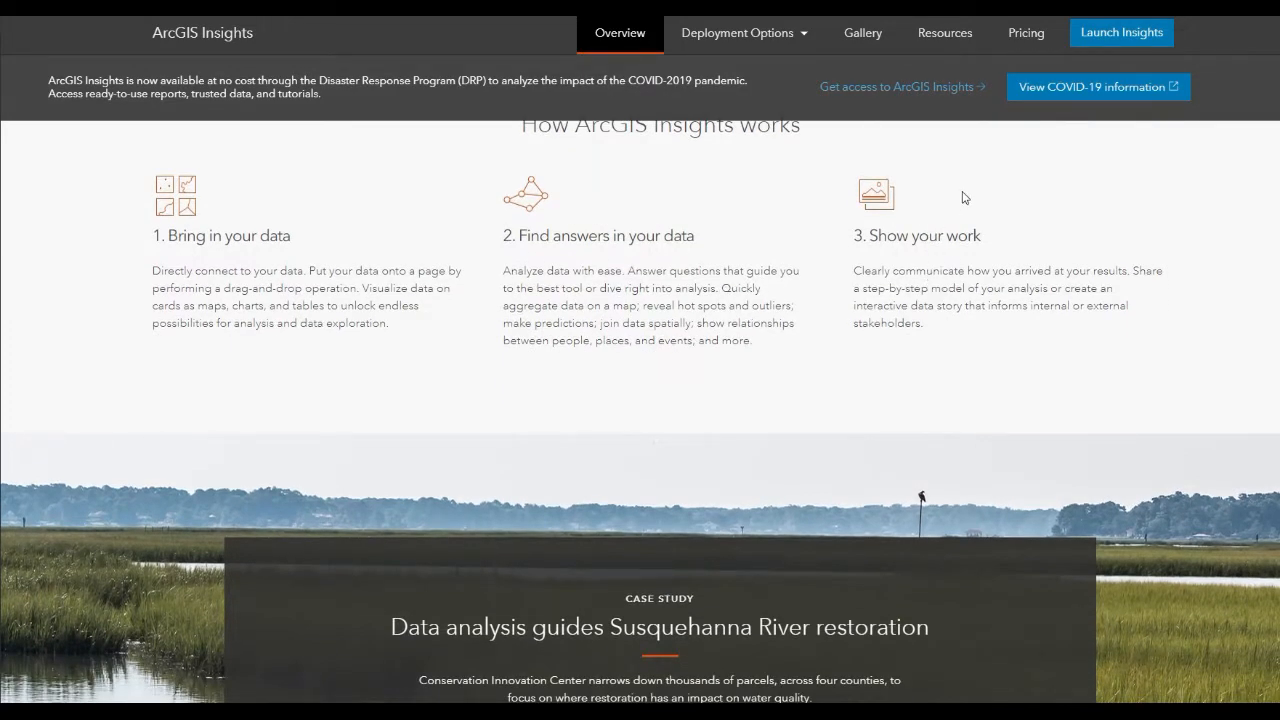
pyautogui.scroll(-1, 1024, 288)
pyautogui.scroll(-3, 1022, 287)
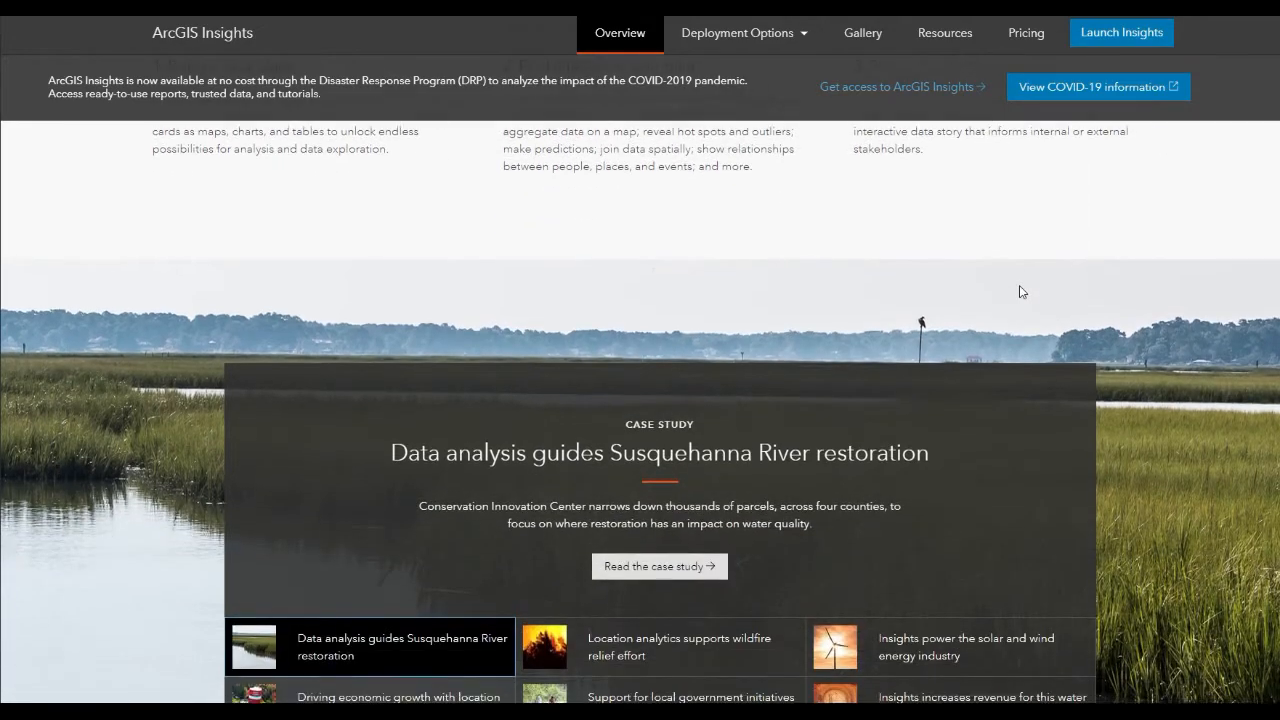
pyautogui.scroll(-4, 1022, 286)
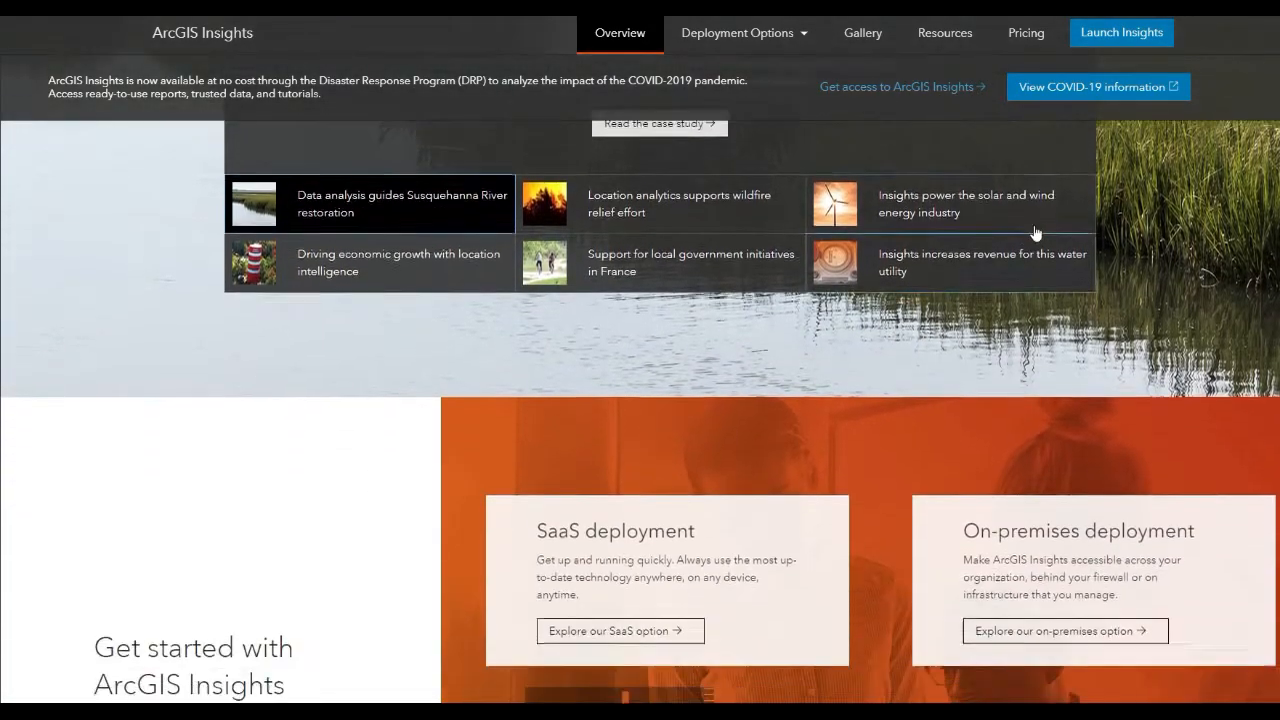
pyautogui.scroll(1, 640, 400)
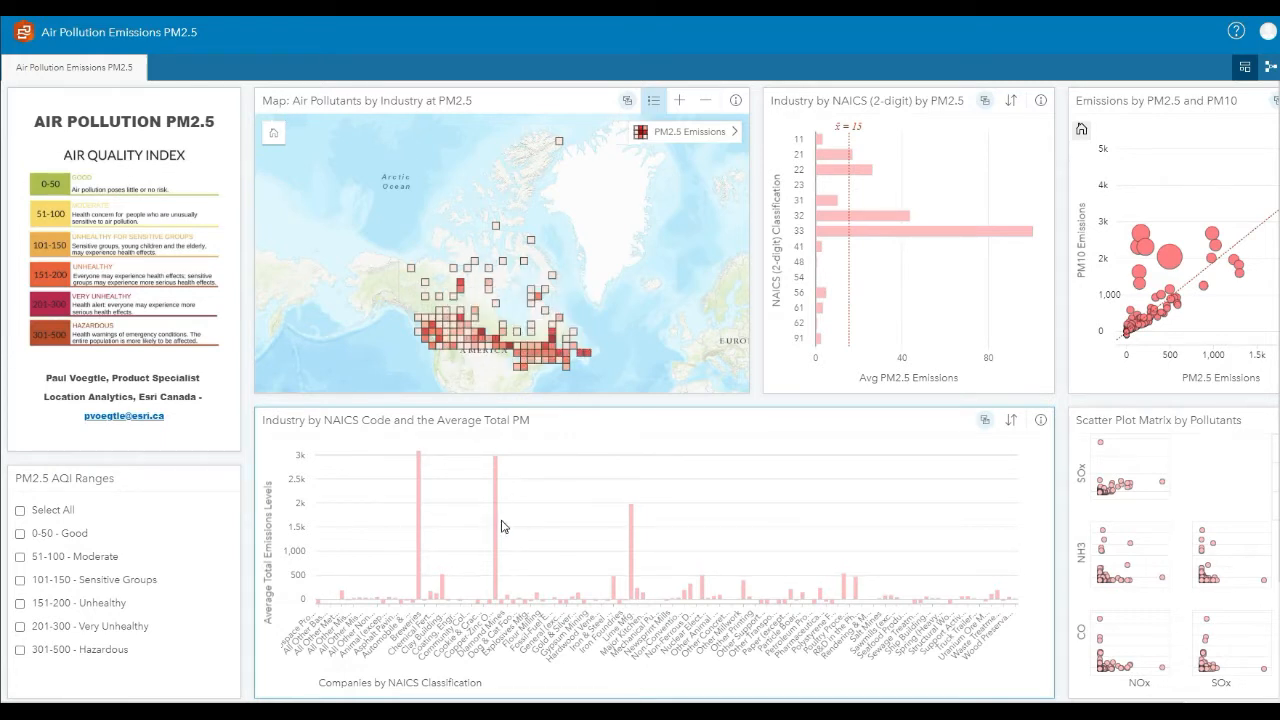
# Explore the Air Pollution Emissions PM2.5 report by filtering on several industry bars, including Copper-Zinc Ore Mining, and select all AQI ranges
pyautogui.moveTo(497, 524)
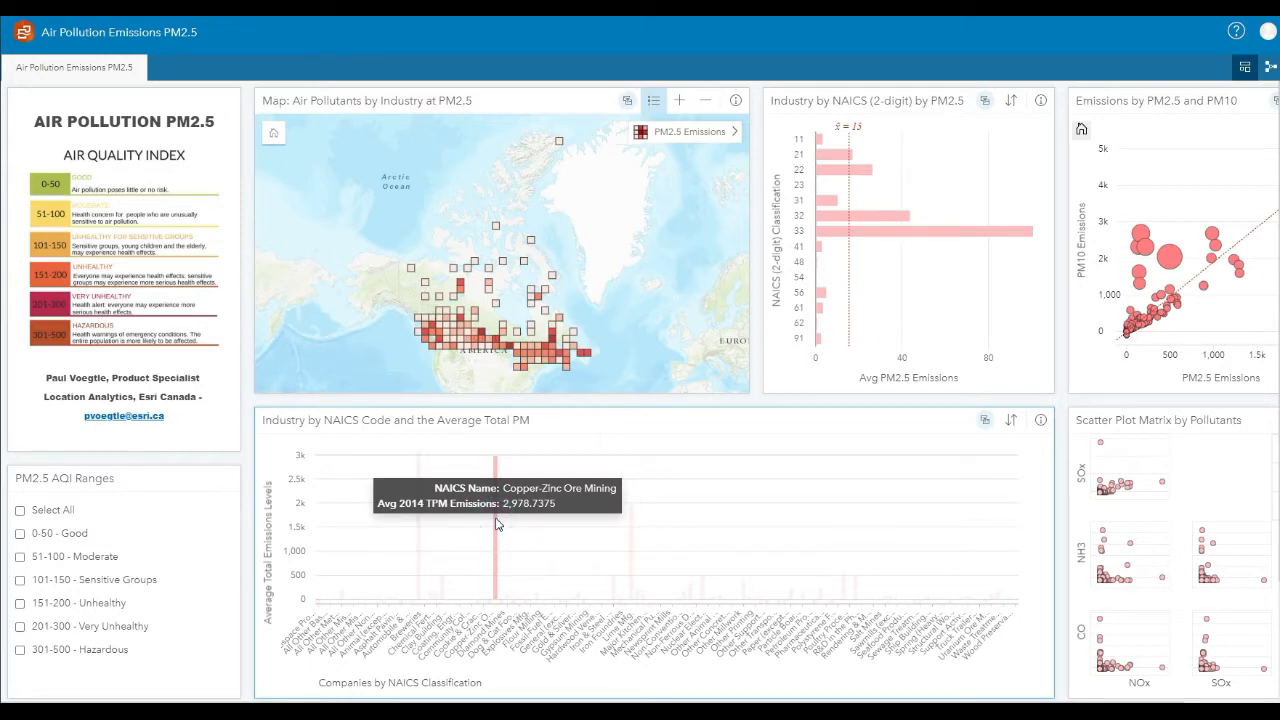
pyautogui.click(418, 533)
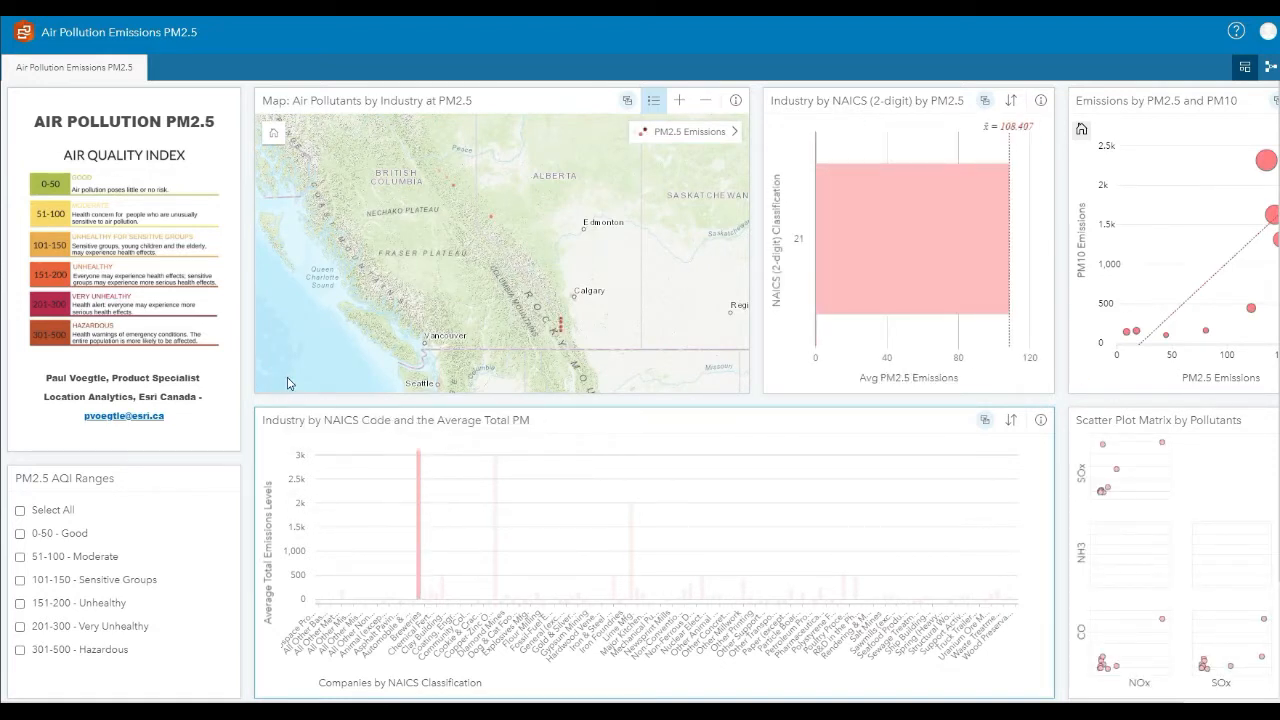
pyautogui.click(495, 505)
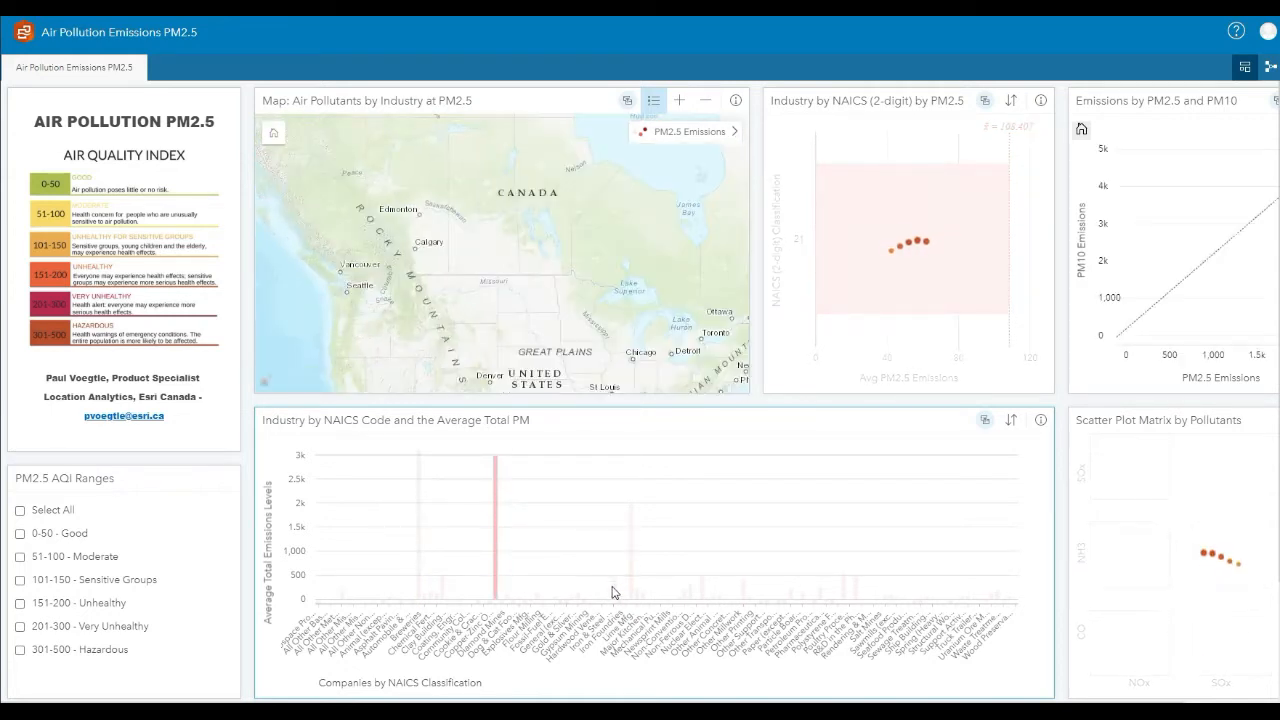
pyautogui.click(614, 592)
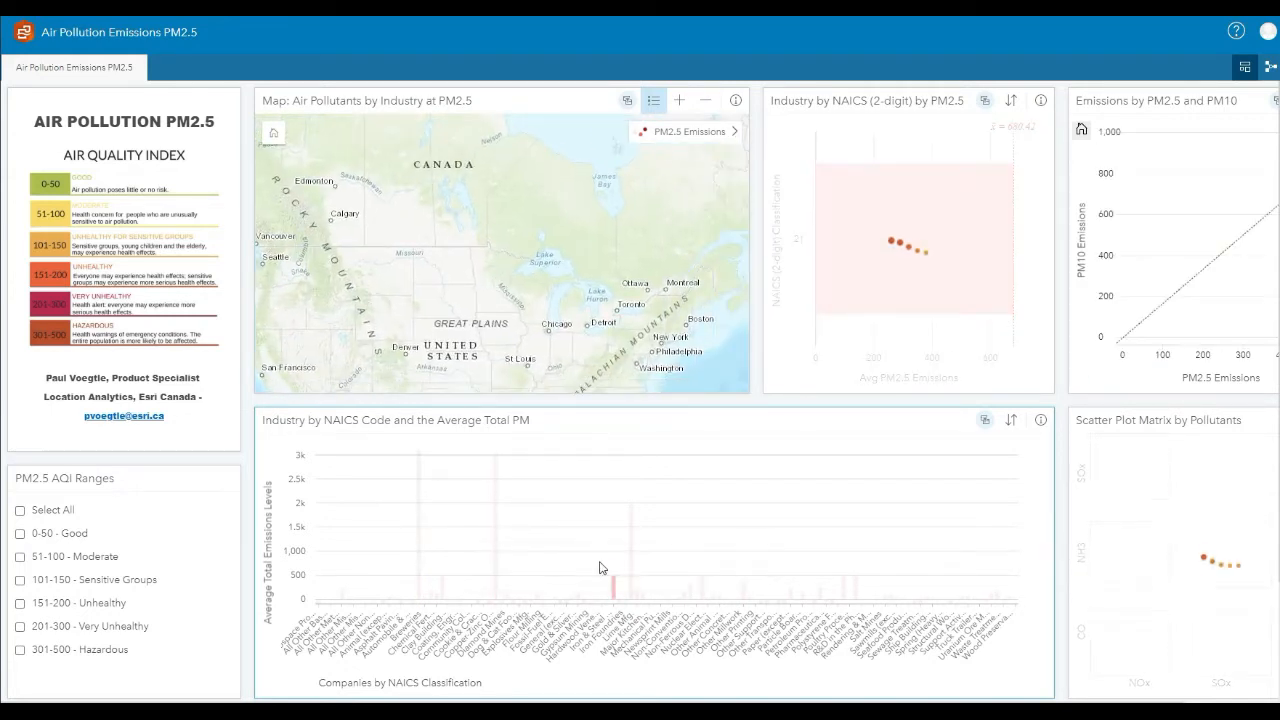
pyautogui.click(820, 593)
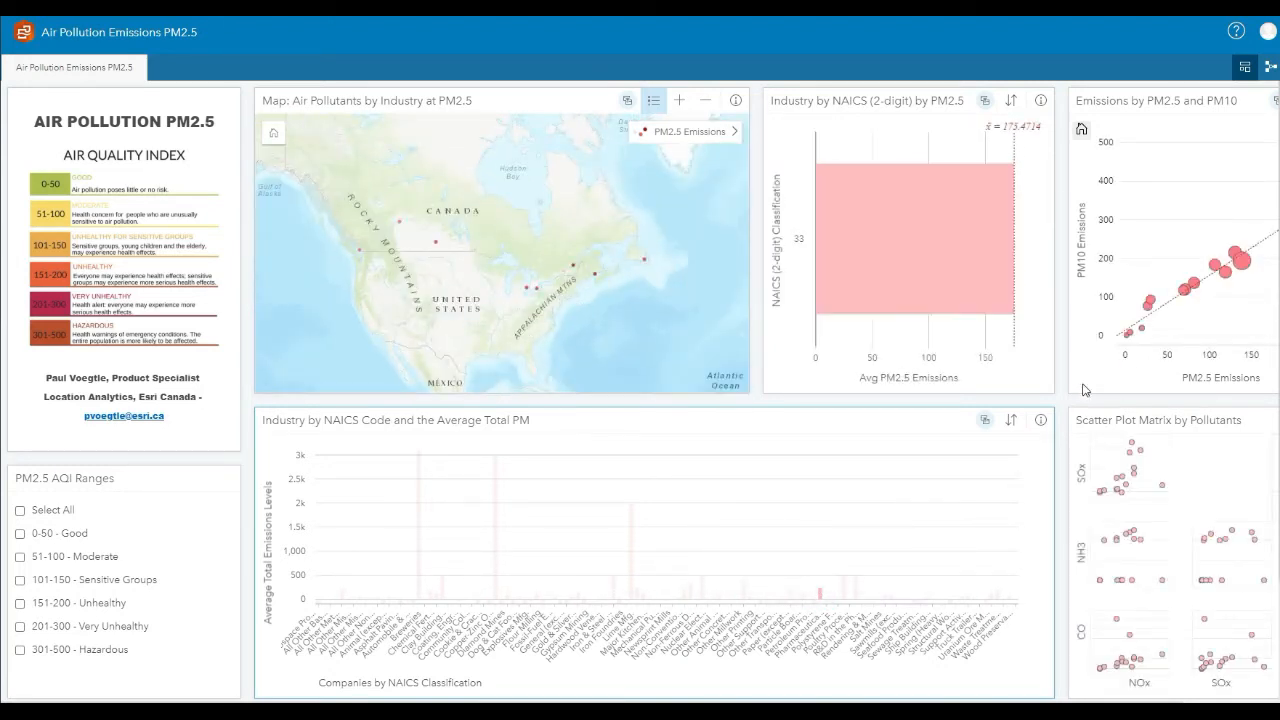
pyautogui.click(20, 510)
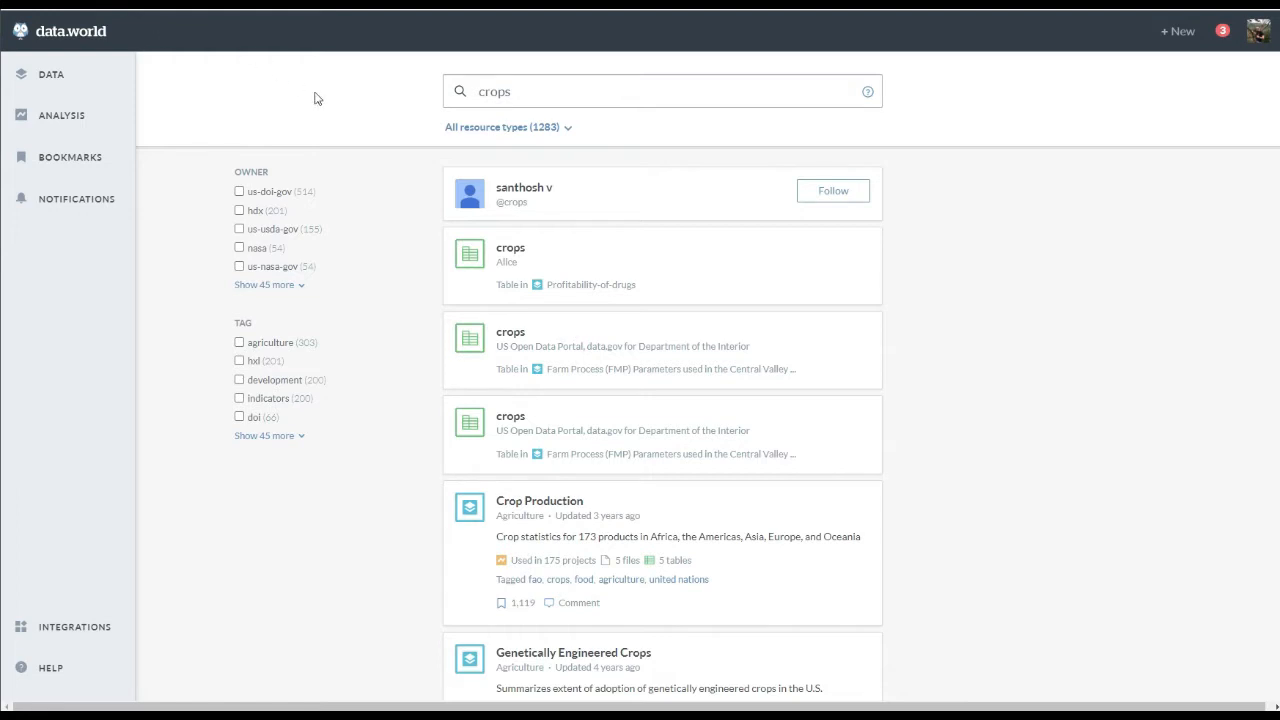
# Browse the crops search results on data.world, including the dataset listings on the following results page
pyautogui.scroll(-2, 1088, 317)
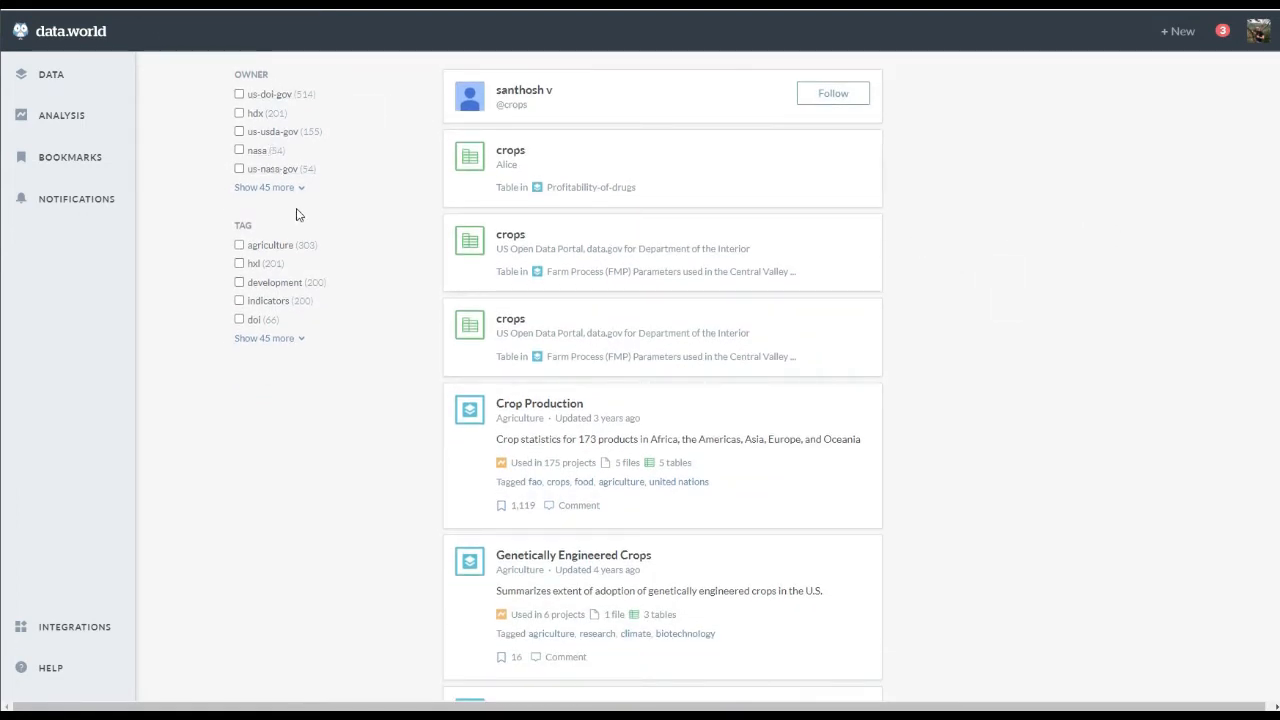
pyautogui.scroll(-1, 1034, 240)
pyautogui.scroll(3, 1040, 262)
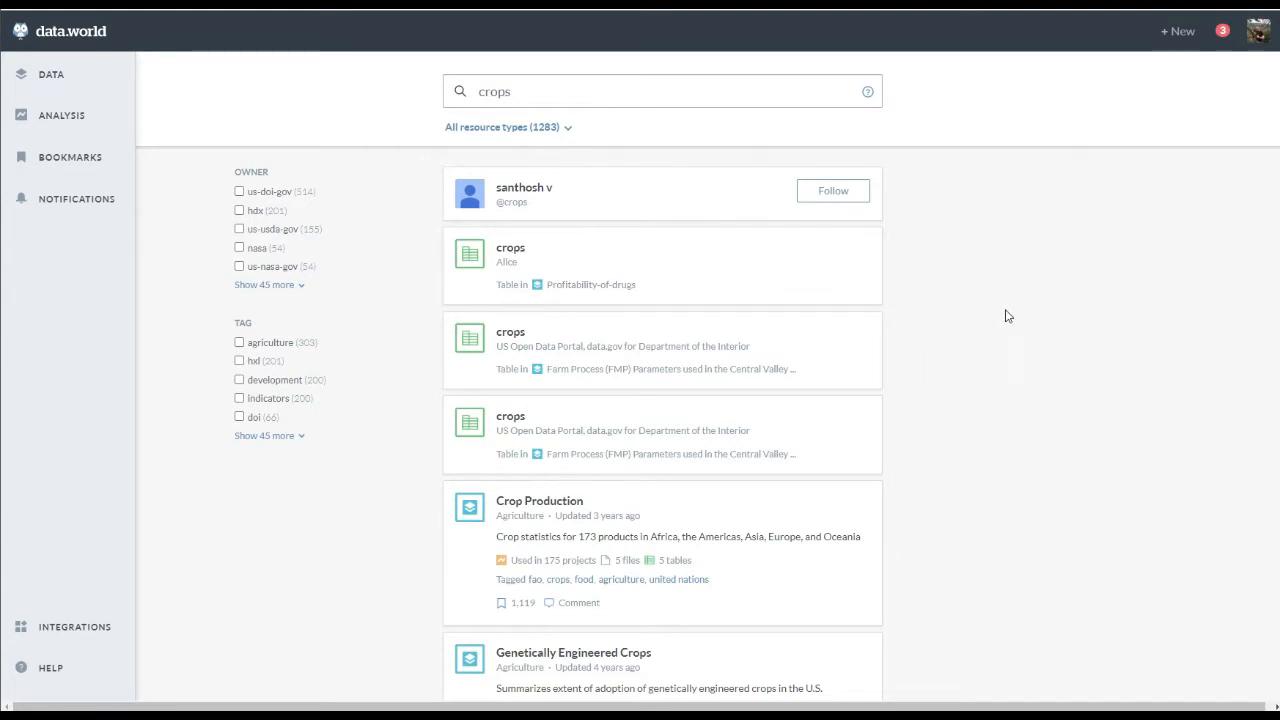
pyautogui.scroll(-1, 1012, 316)
pyautogui.scroll(-4, 1020, 315)
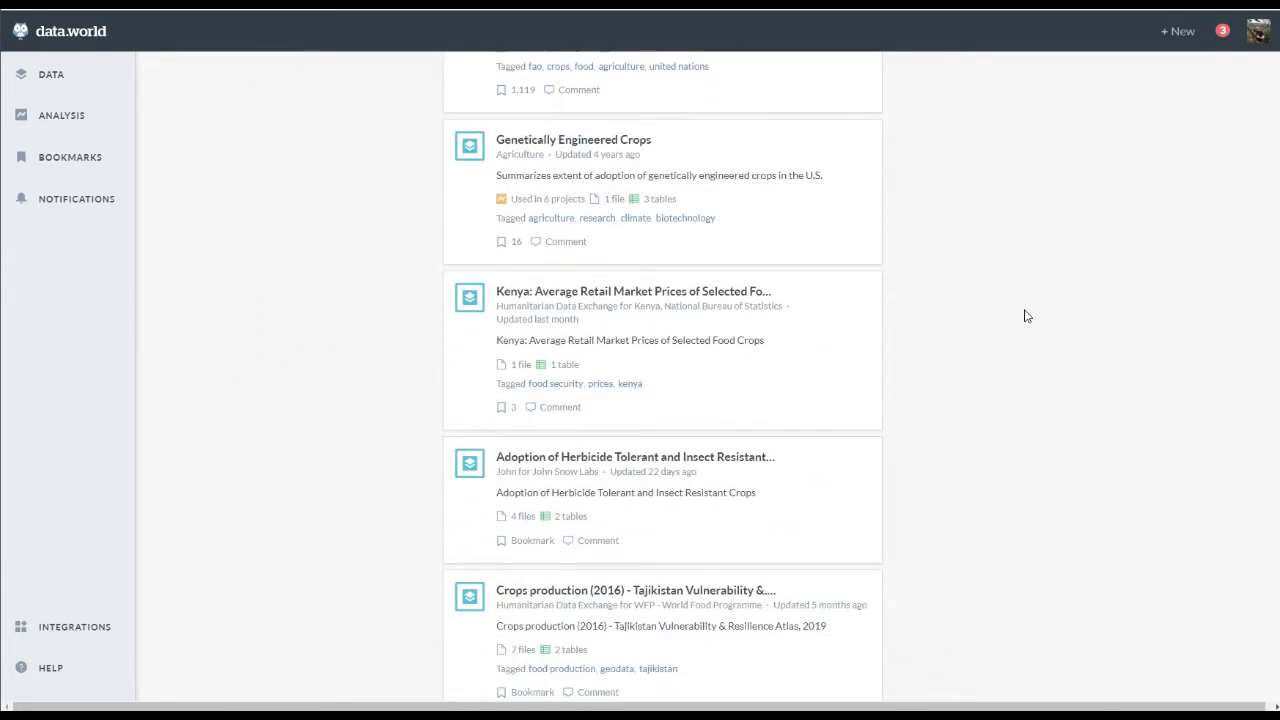
pyautogui.scroll(-2, 780, 494)
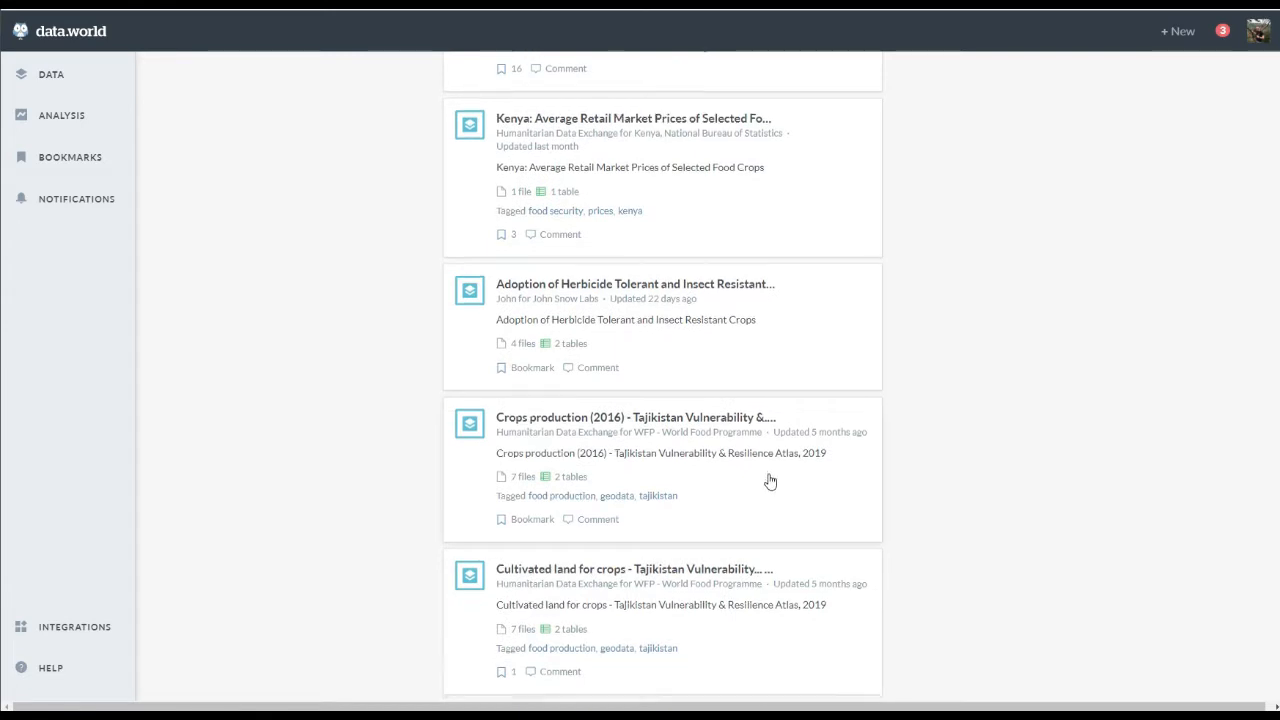
pyautogui.scroll(-1, 770, 487)
pyautogui.click(639, 621)
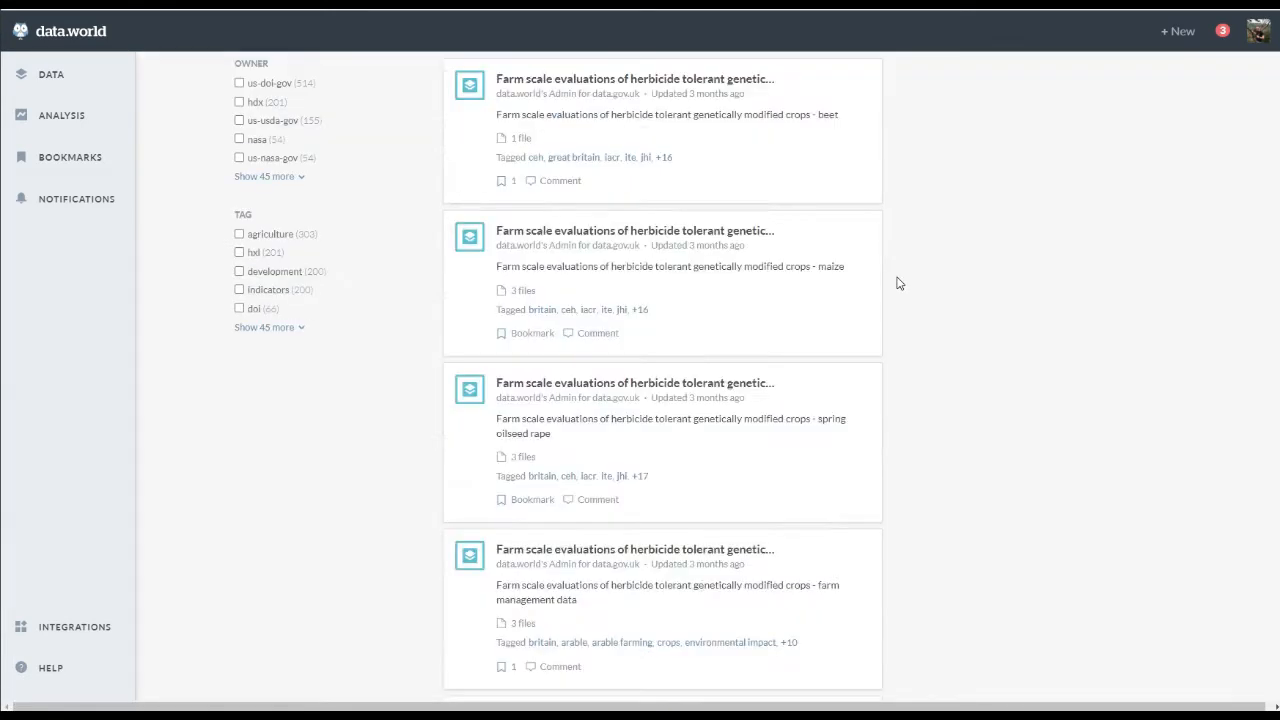
pyautogui.scroll(1, 962, 365)
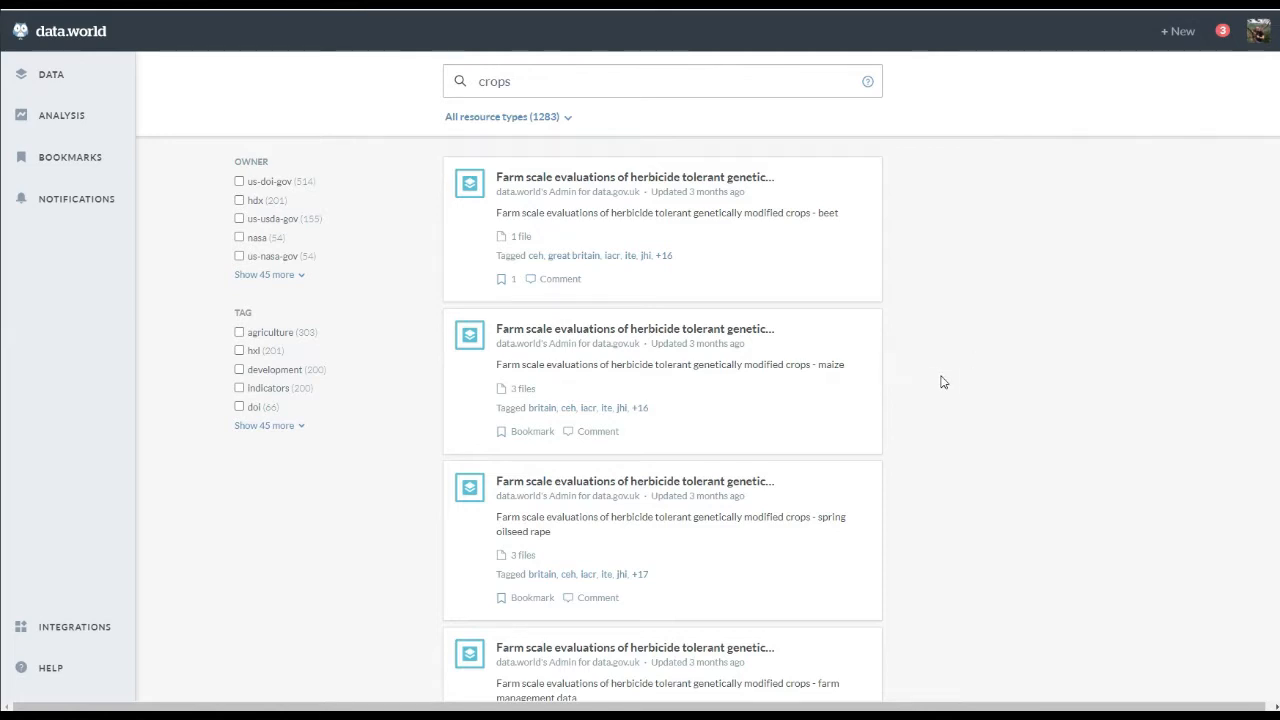
# Switch to the All_data_with_climate workbook in Excel and examine its crop planting and harvest rows from first to last
pyautogui.moveTo(665, 715)
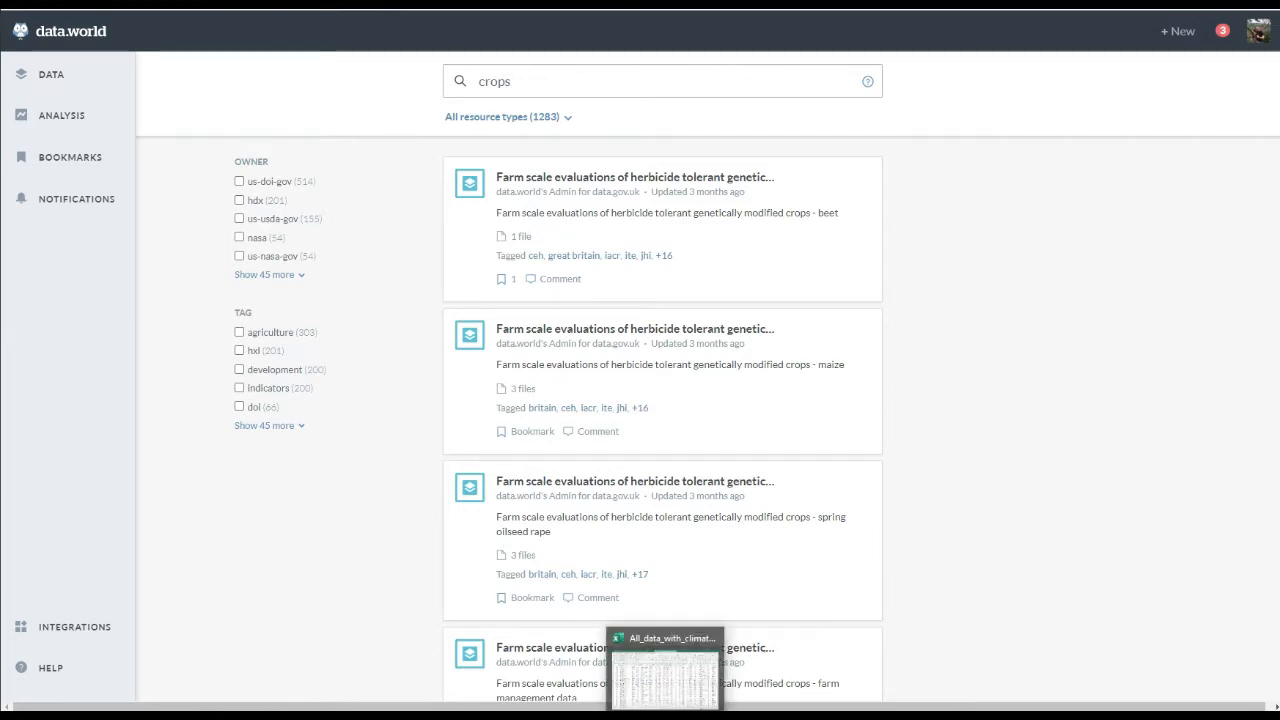
pyautogui.click(668, 678)
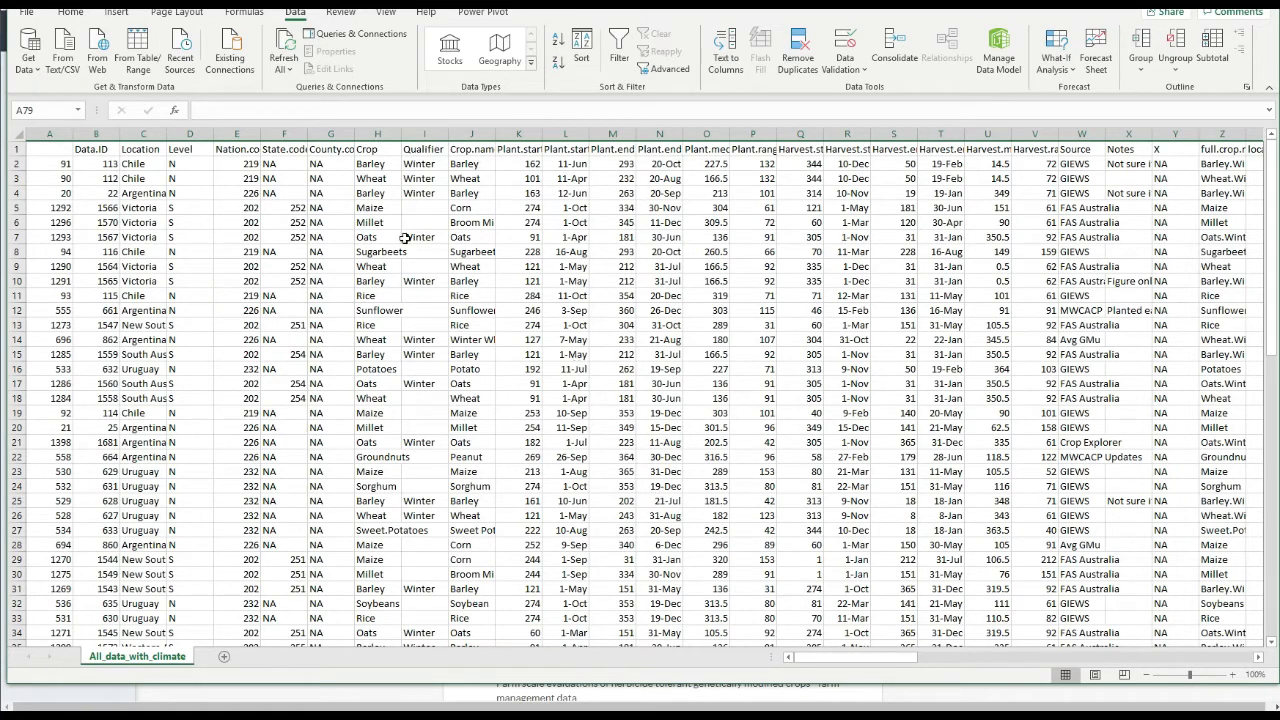
pyautogui.click(52, 148)
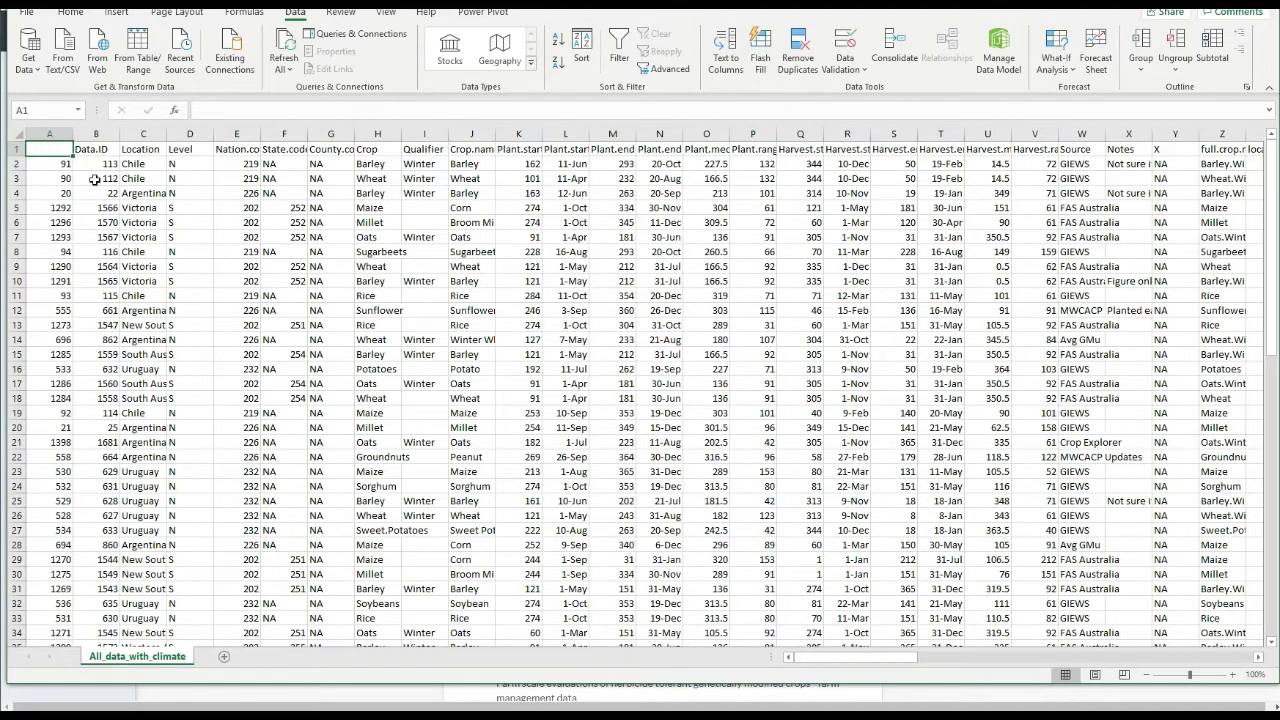
pyautogui.scroll(-1, 486, 316)
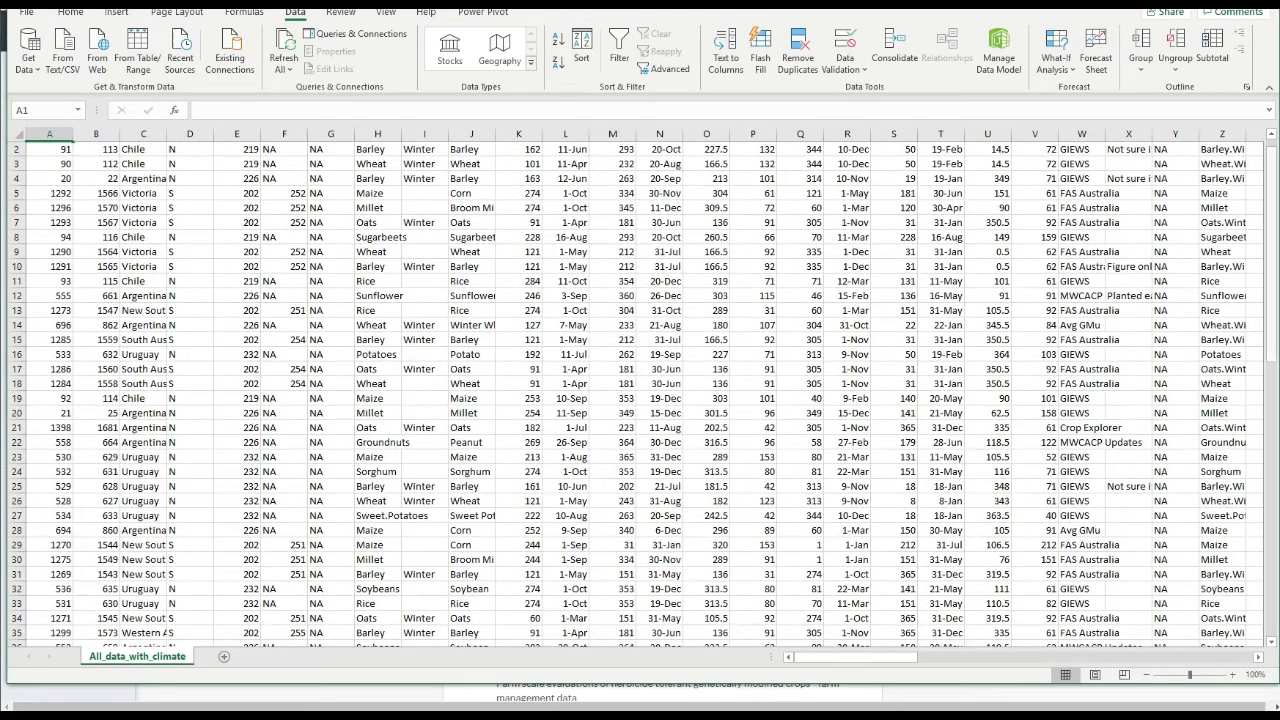
pyautogui.moveTo(1276, 207); pyautogui.dragTo(1273, 209)
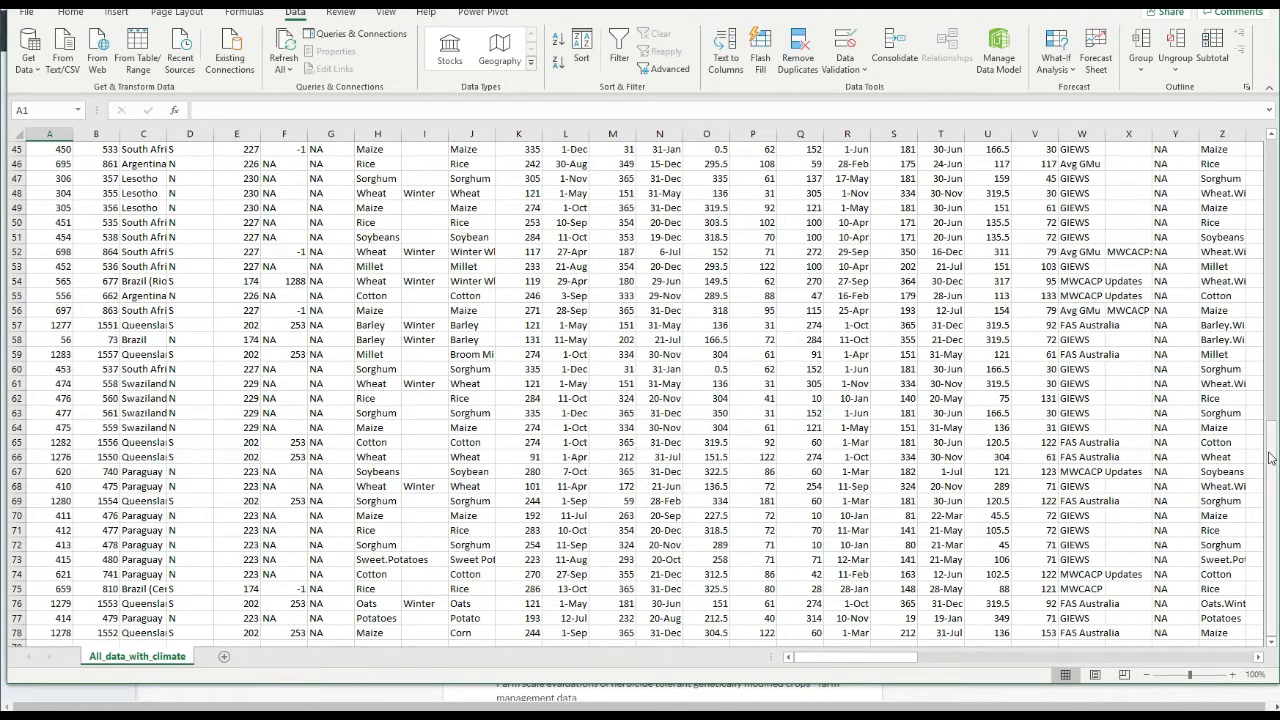
pyautogui.moveTo(1270, 457); pyautogui.dragTo(1276, 165)
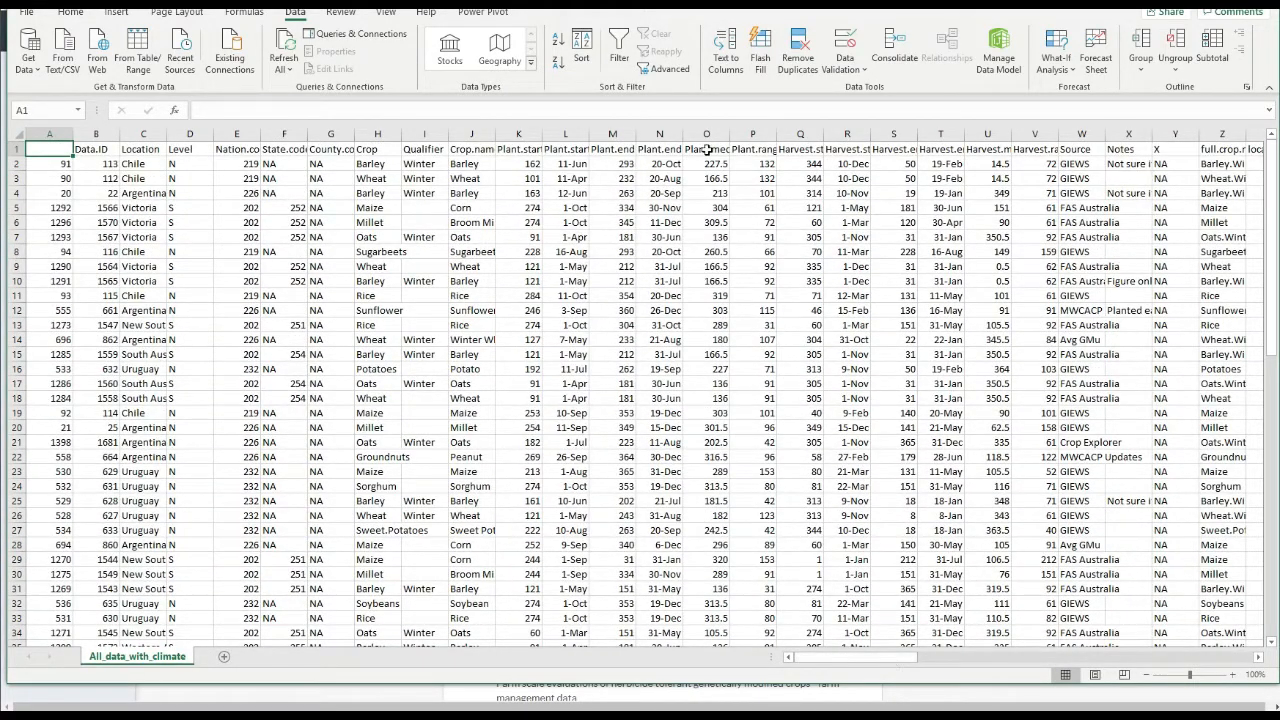
pyautogui.scroll(-8, 779, 455)
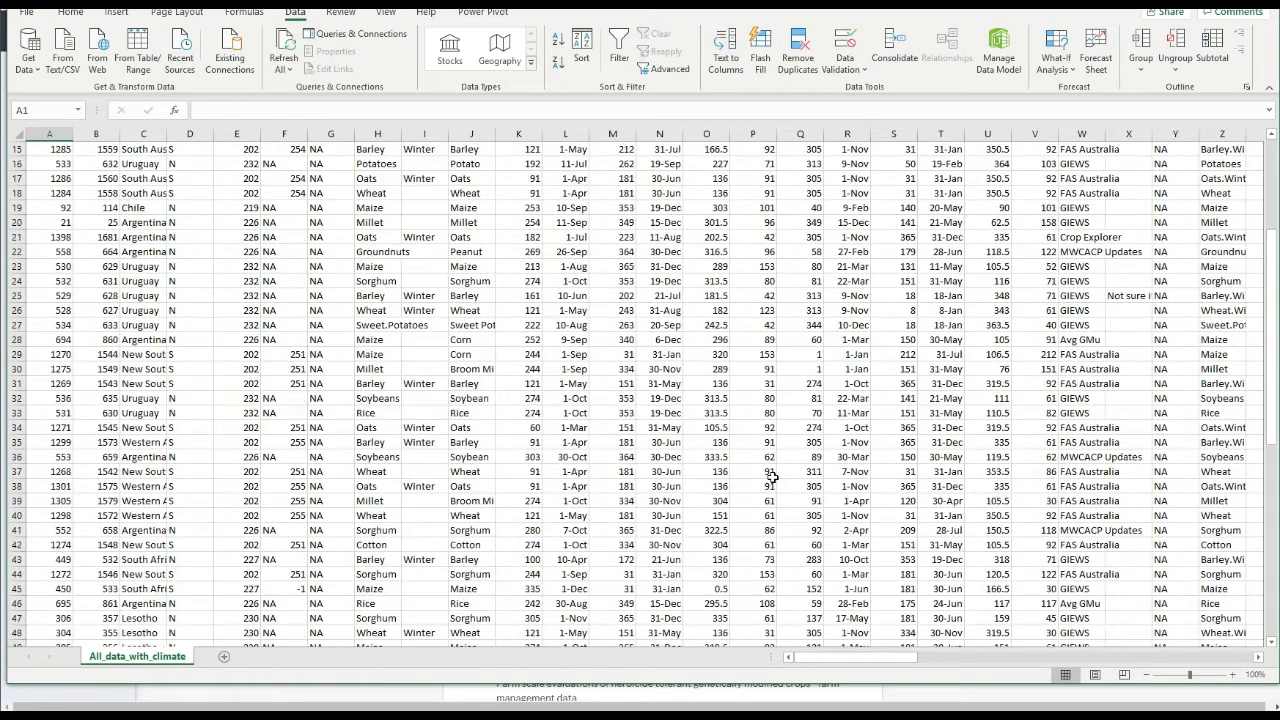
pyautogui.scroll(-1, 773, 474)
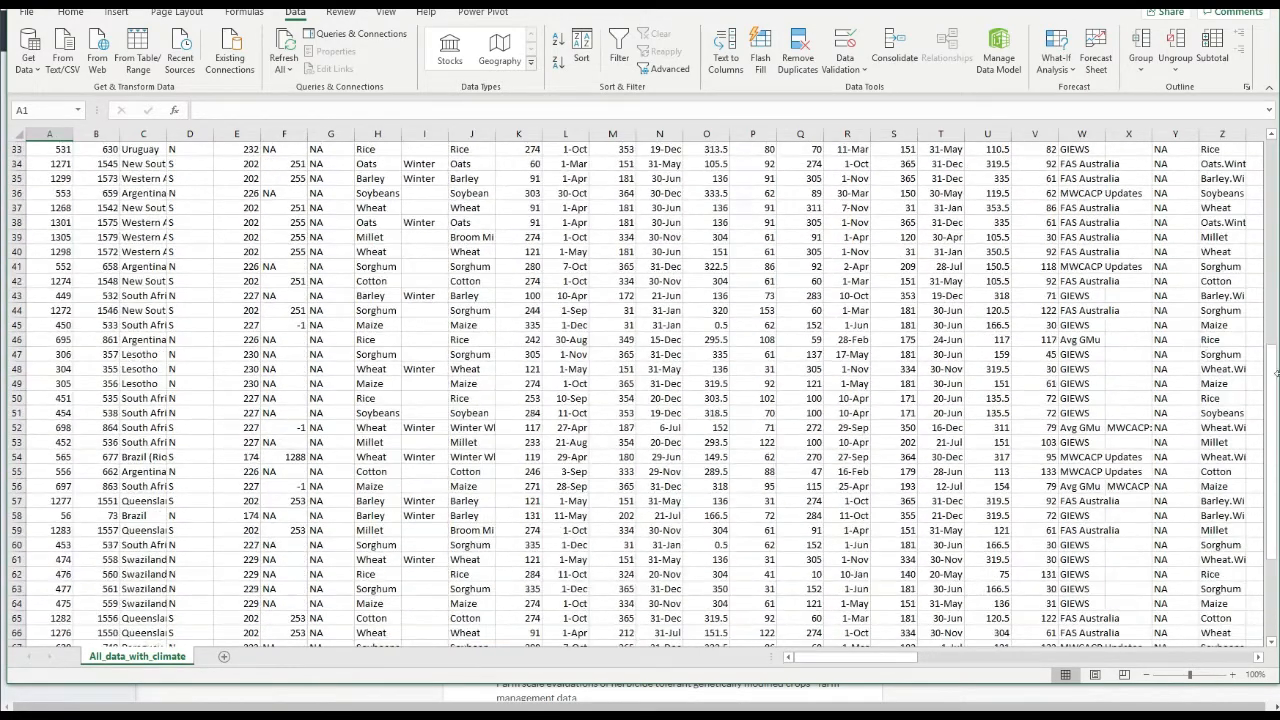
pyautogui.moveTo(1271, 360); pyautogui.dragTo(1266, 148)
# Select the original crop name, nation code and Location columns in turn to inspect them
pyautogui.click(472, 134)
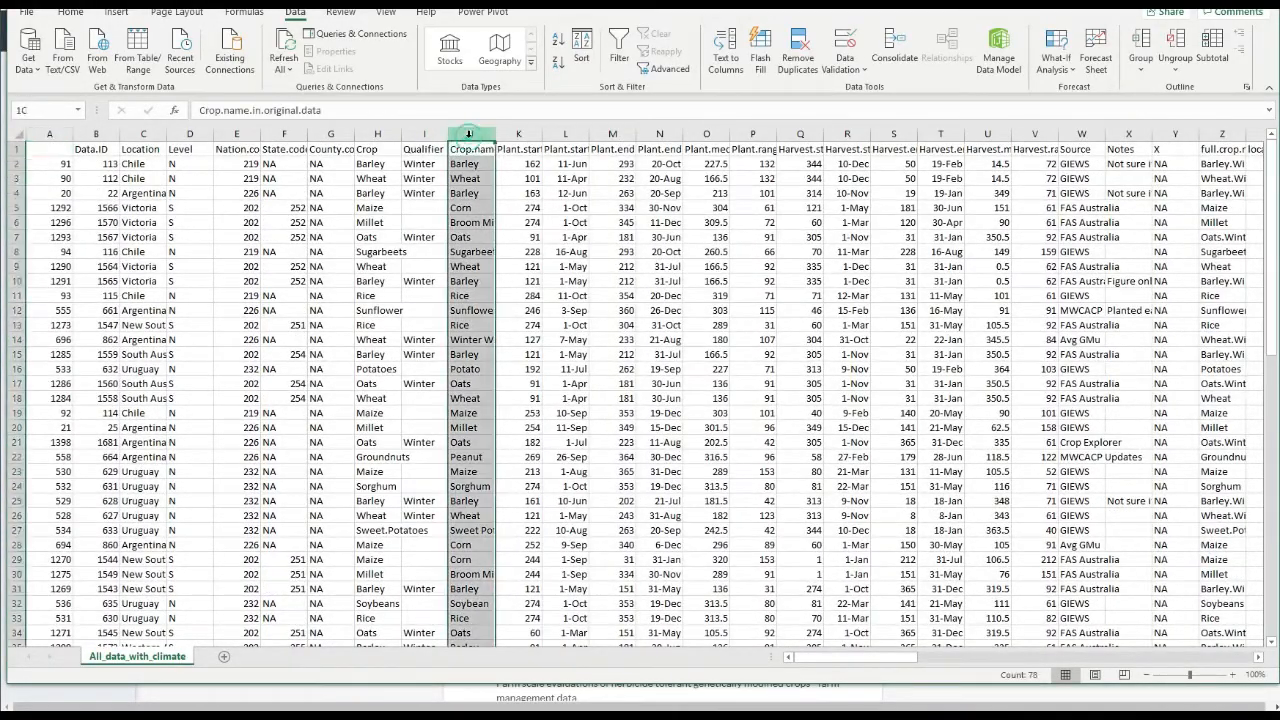
pyautogui.click(248, 134)
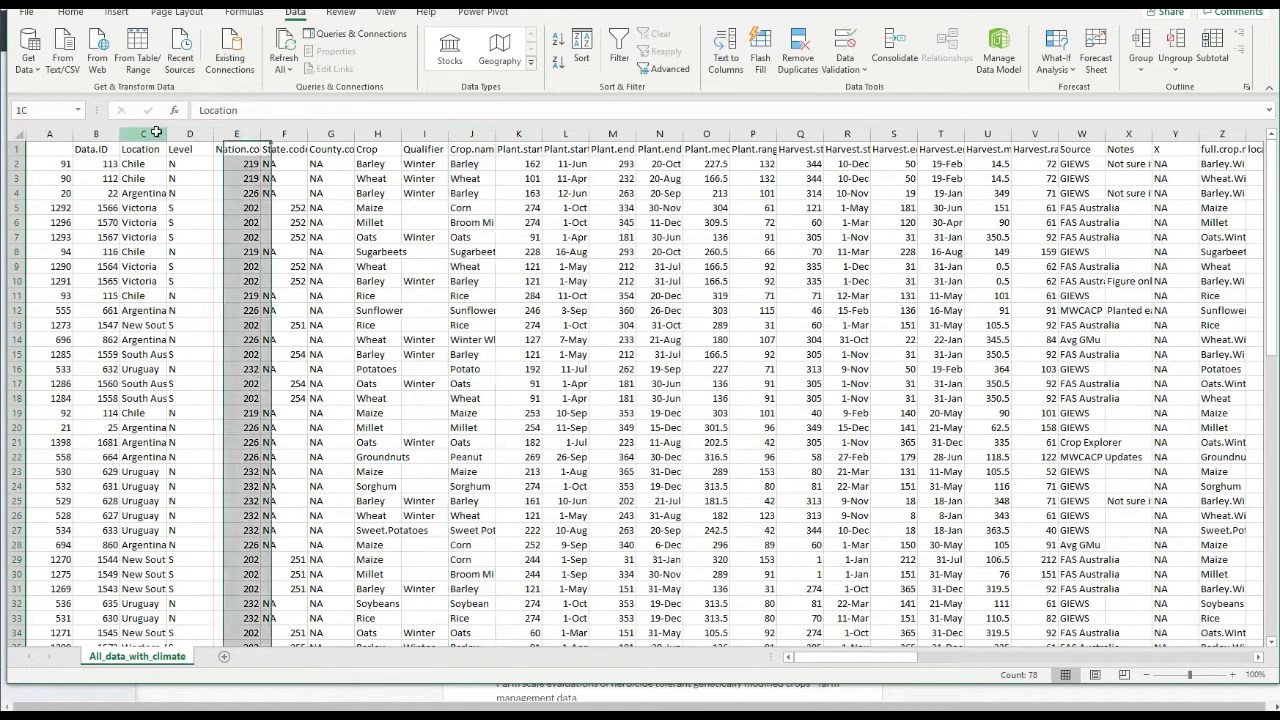
pyautogui.click(150, 134)
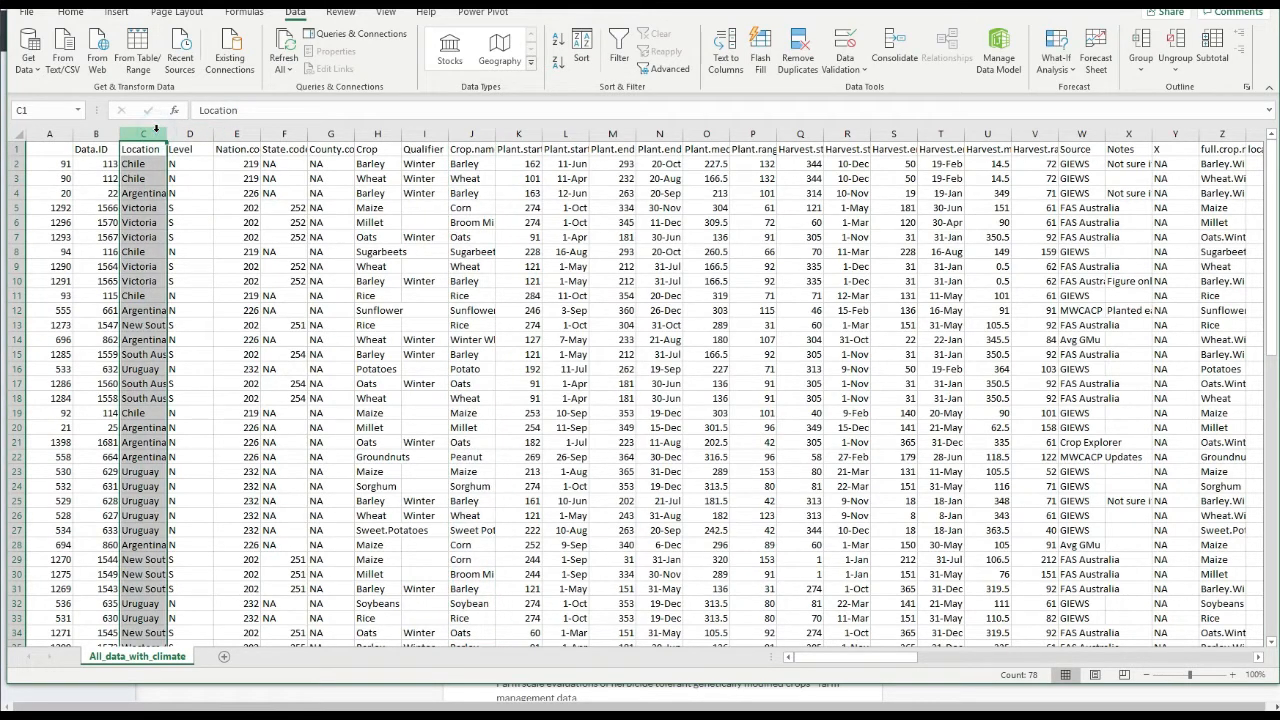
# Select the state code, crop, planting start date and planting end columns in turn to inspect them
pyautogui.click(281, 134)
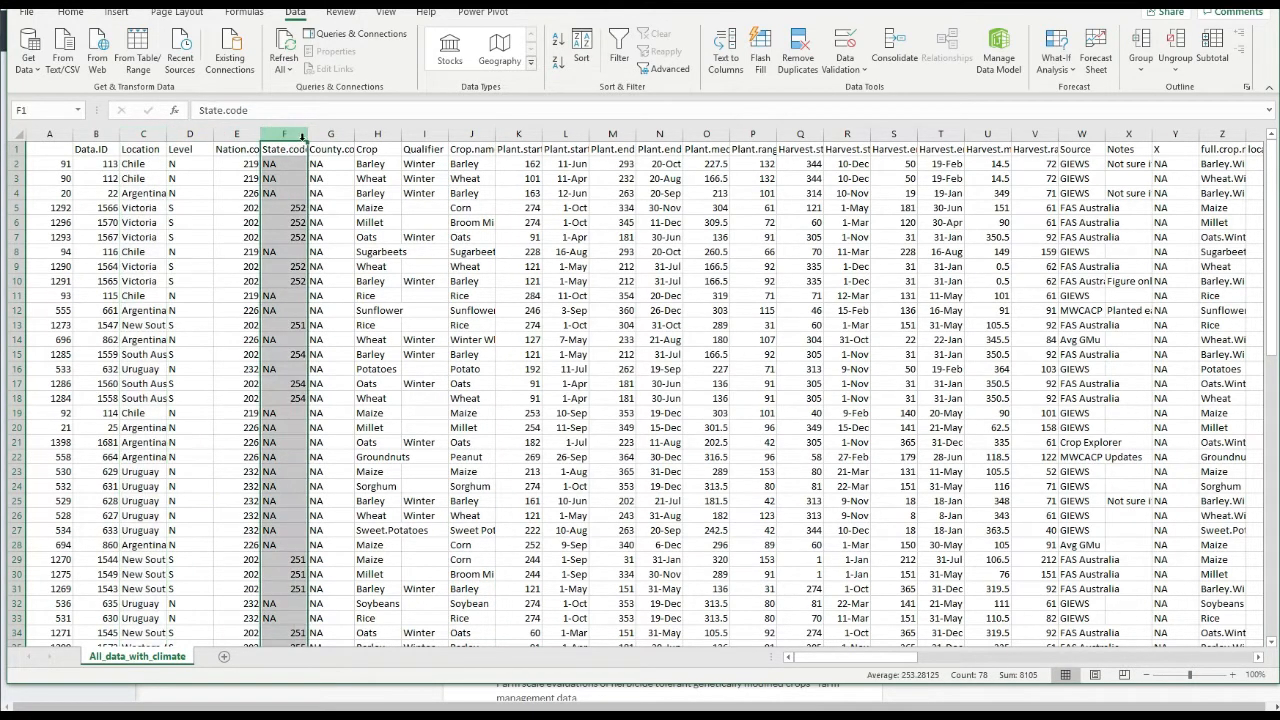
pyautogui.click(383, 134)
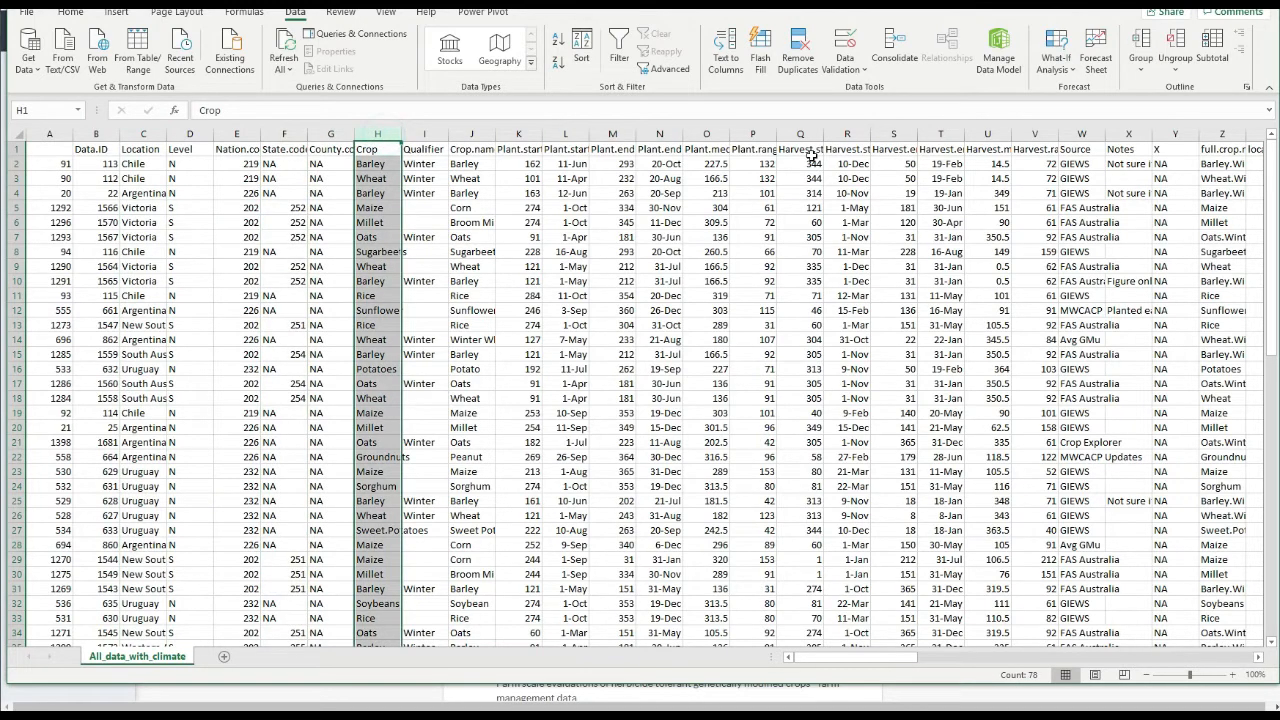
pyautogui.click(565, 134)
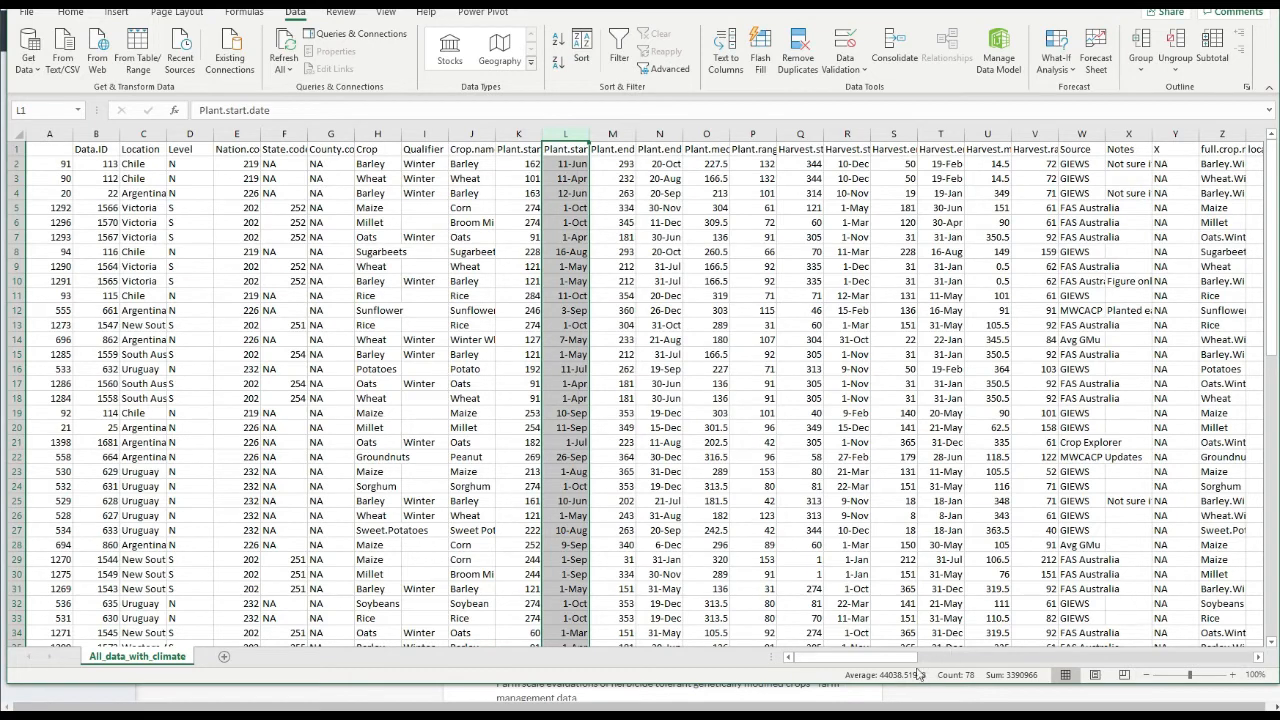
pyautogui.hscroll(2, 887, 661)
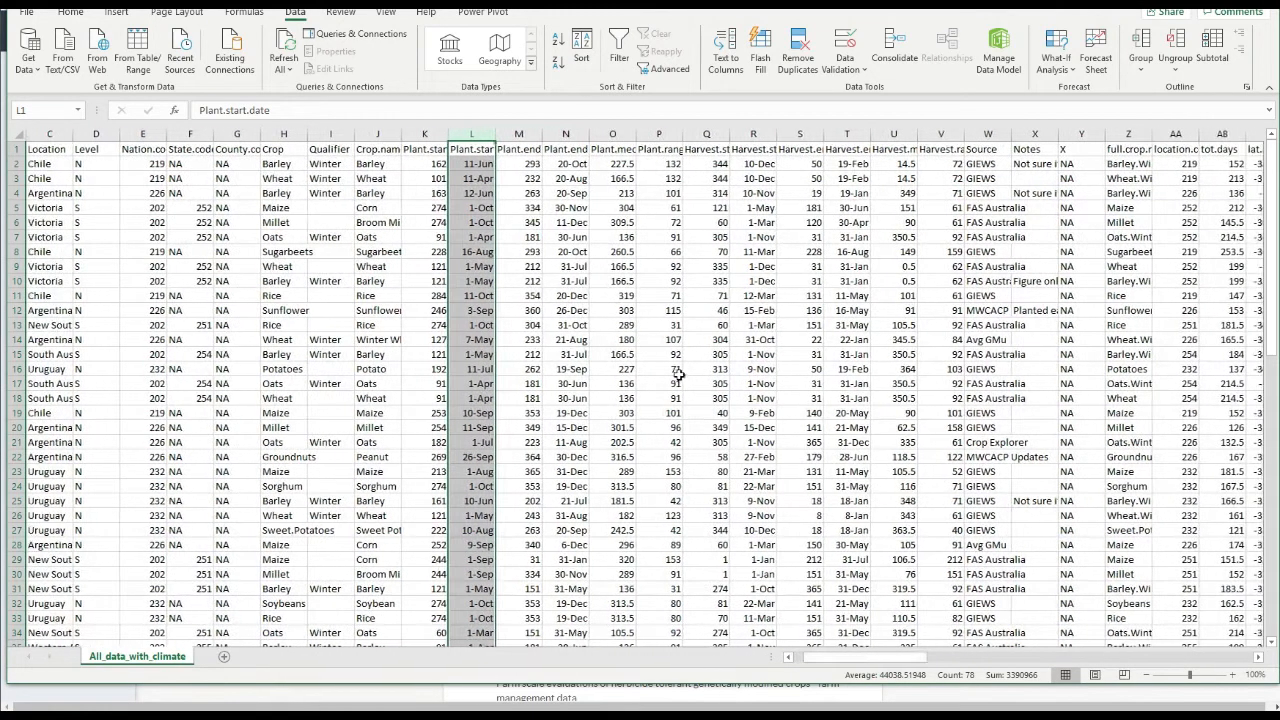
pyautogui.click(516, 134)
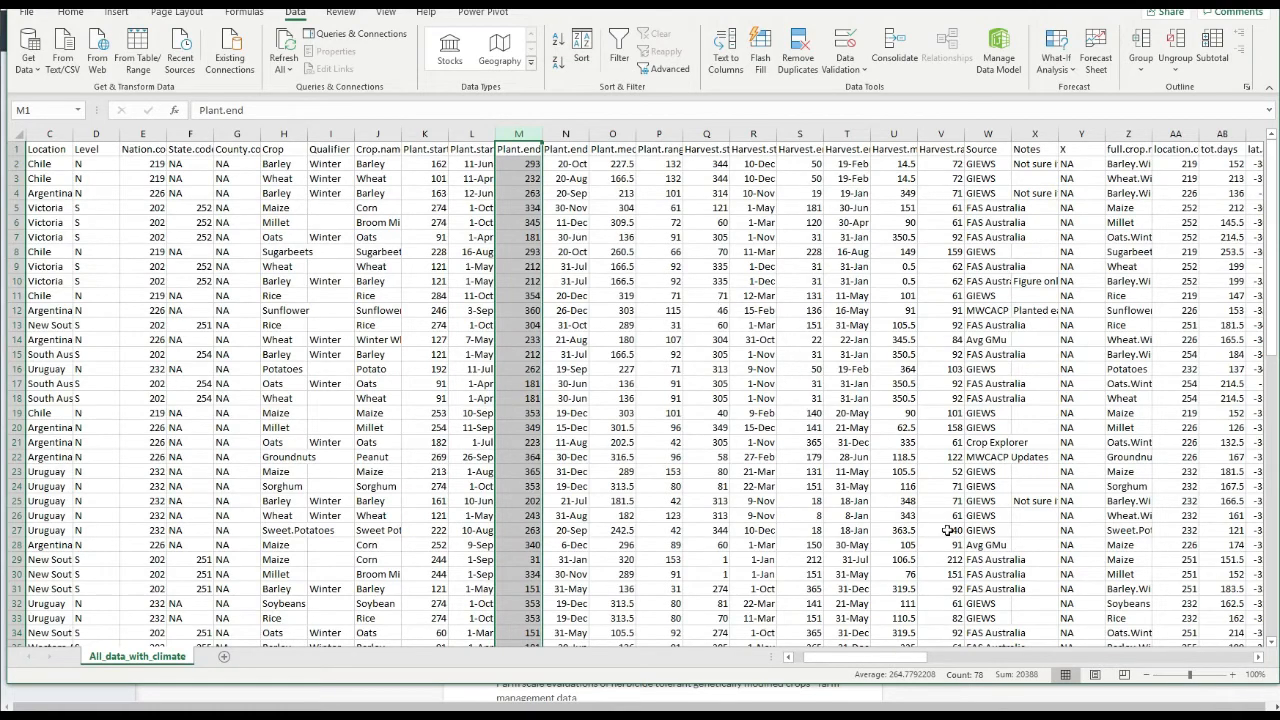
# Inspect the average latitude and average longitude columns, selecting each of them alternately
pyautogui.moveTo(915, 658); pyautogui.dragTo(956, 661)
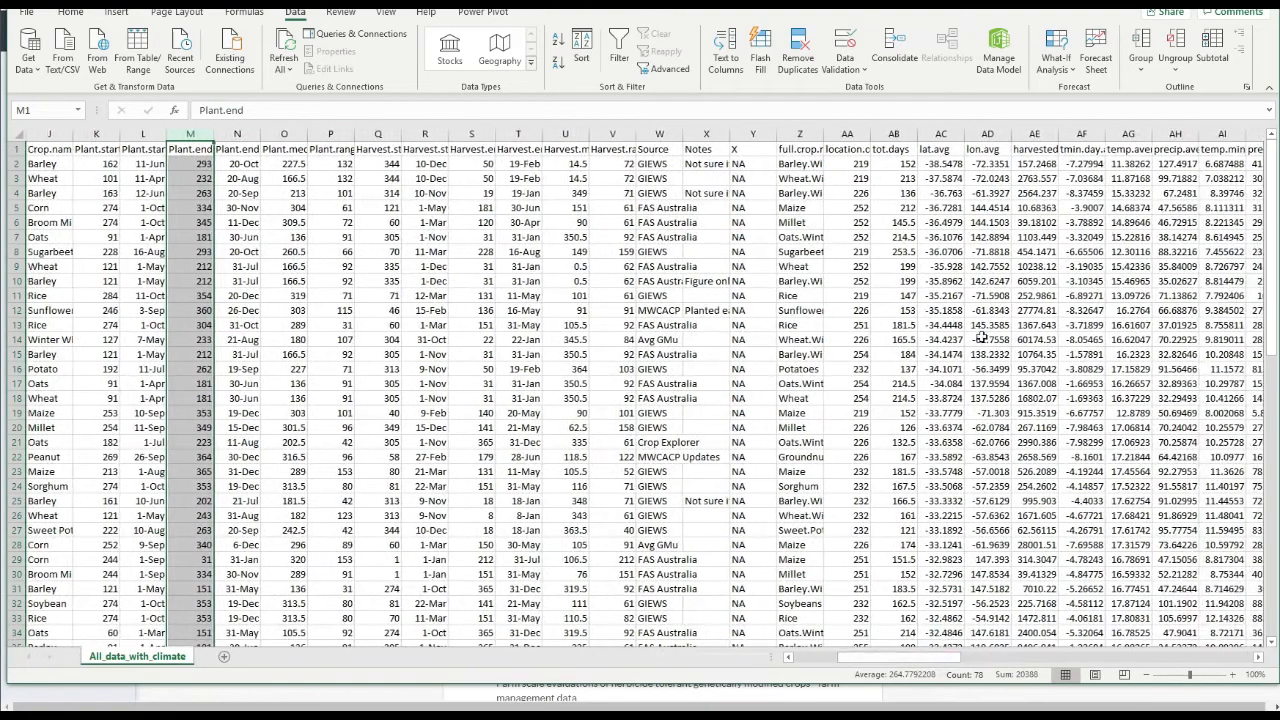
pyautogui.click(938, 133)
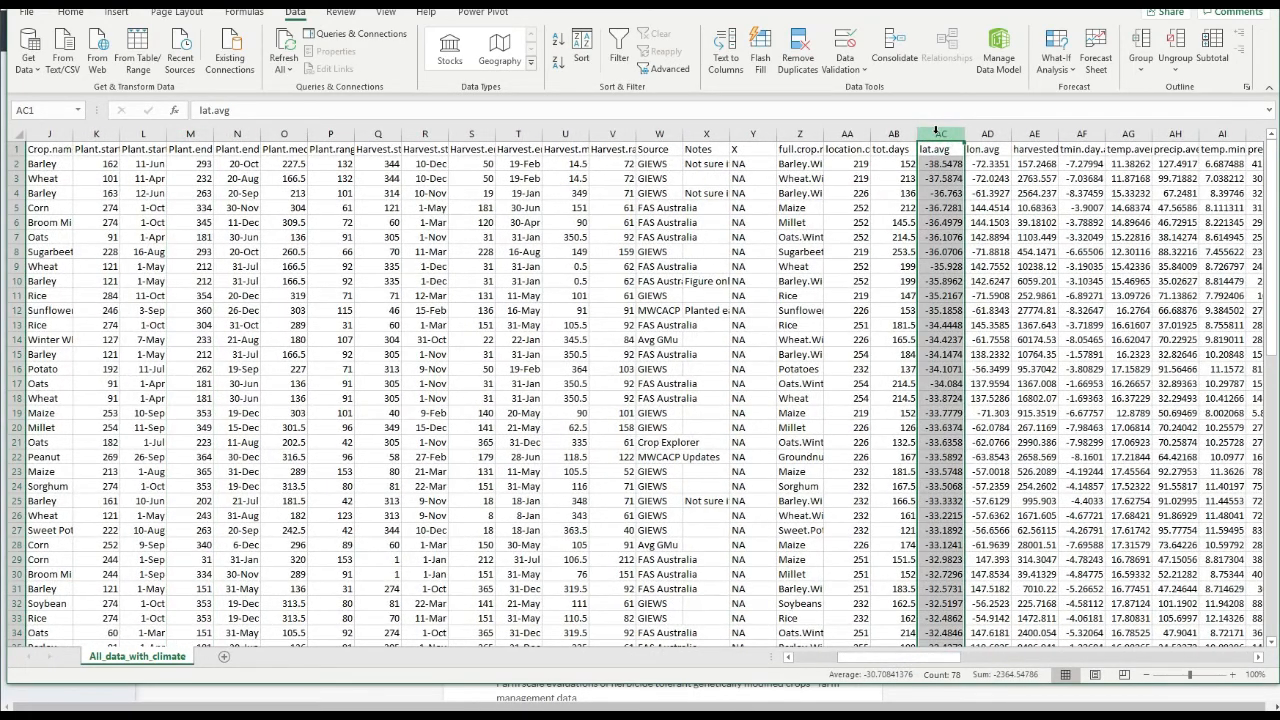
pyautogui.click(990, 133)
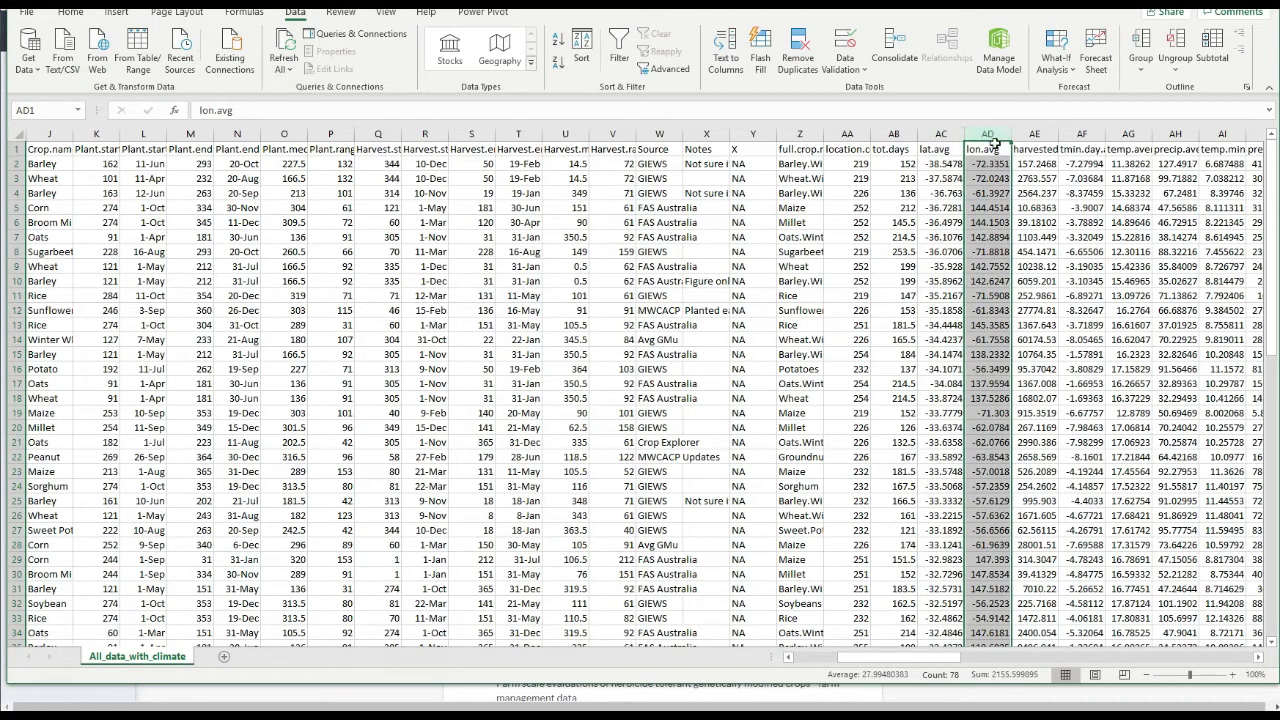
pyautogui.click(937, 133)
pyautogui.click(987, 133)
pyautogui.click(942, 134)
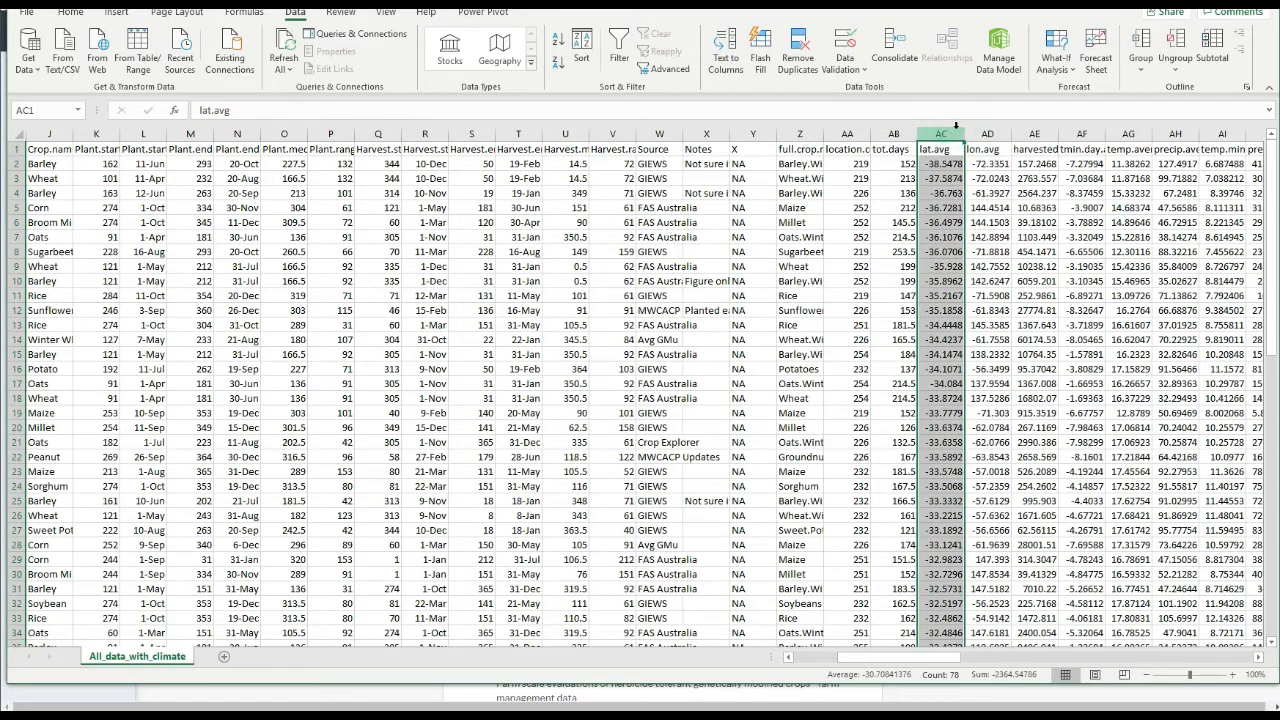
pyautogui.click(988, 134)
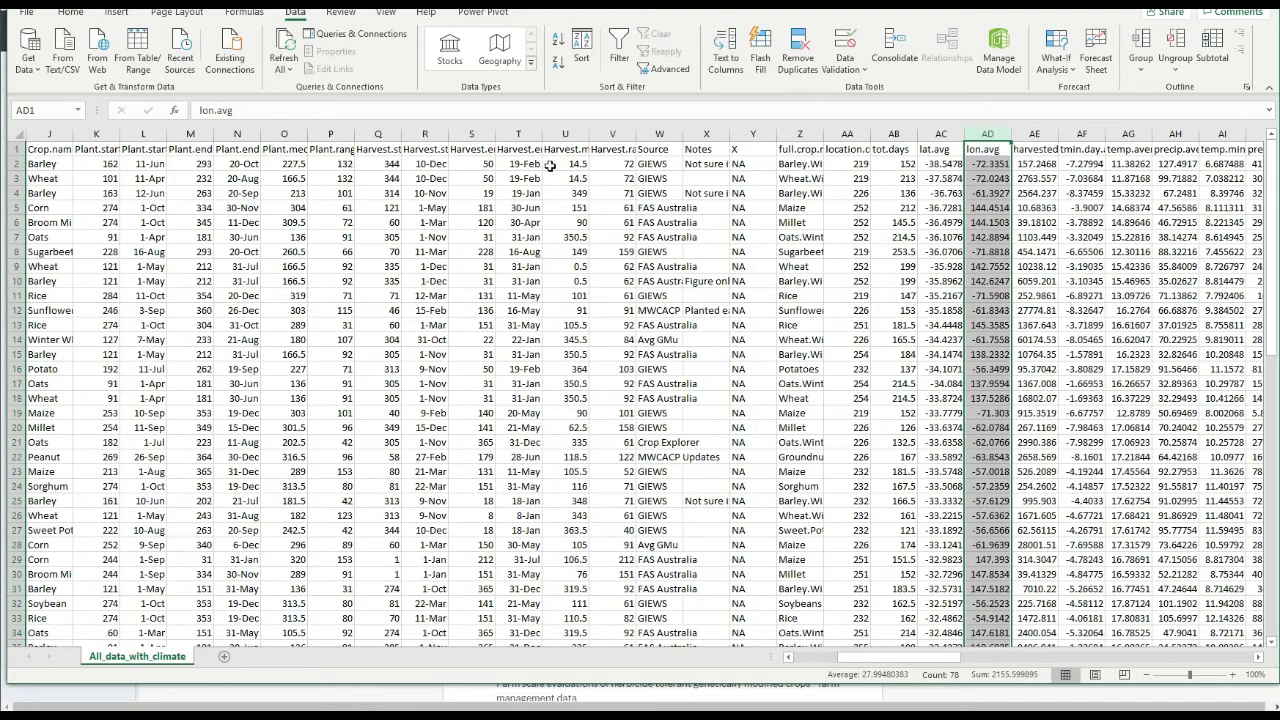
# Examine the remaining climate columns through to the last one, and return to the crop rows at the start of the sheet
pyautogui.moveTo(926, 660); pyautogui.dragTo(1090, 659)
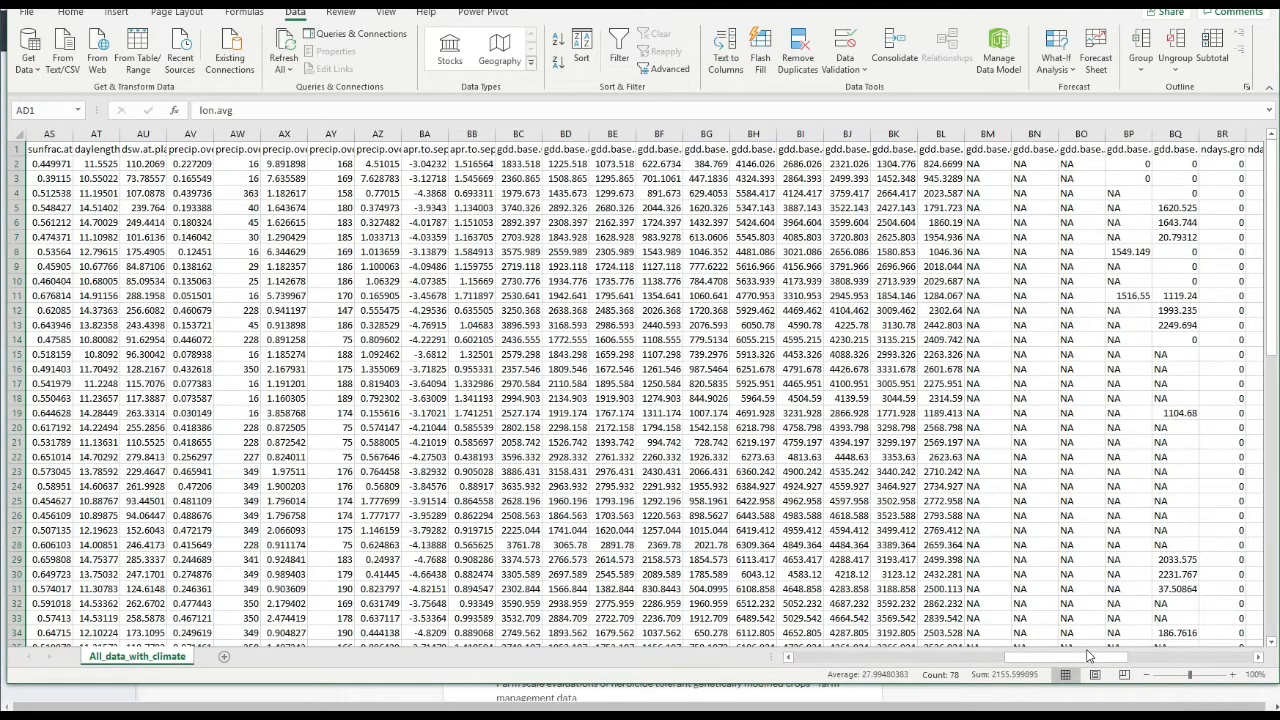
pyautogui.moveTo(1089, 655); pyautogui.dragTo(1237, 669)
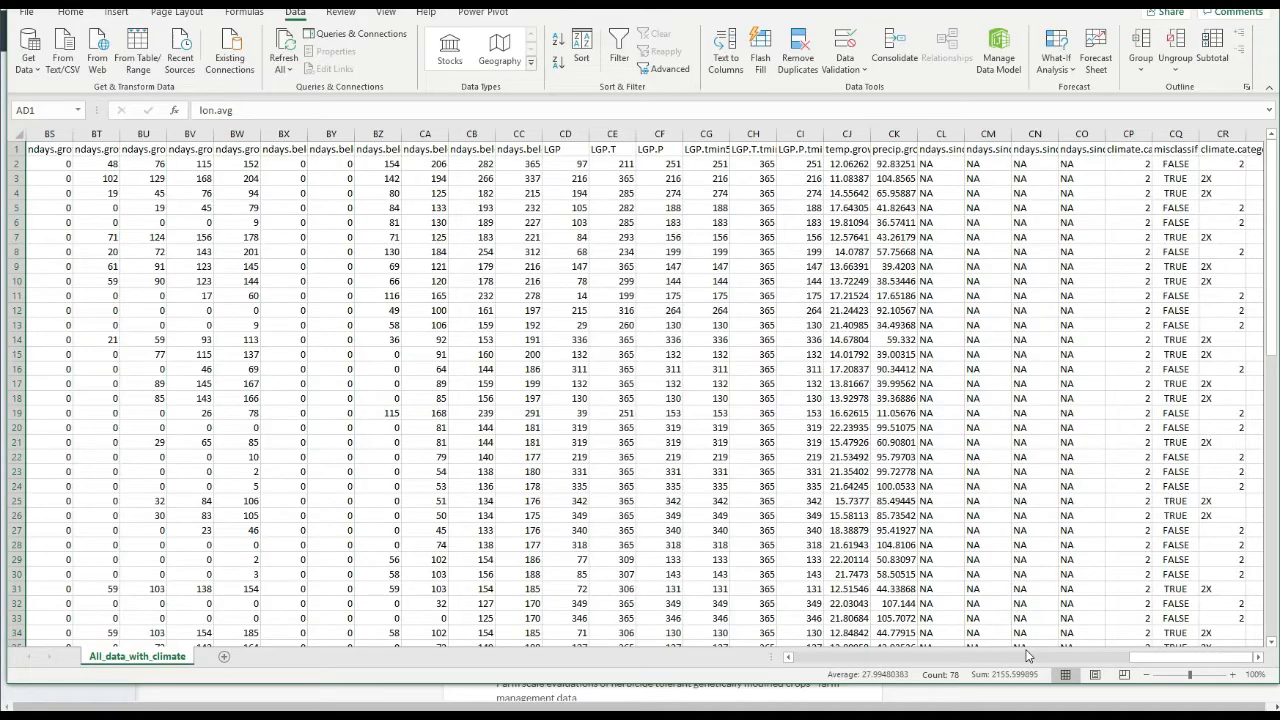
pyautogui.moveTo(1158, 668); pyautogui.dragTo(818, 662)
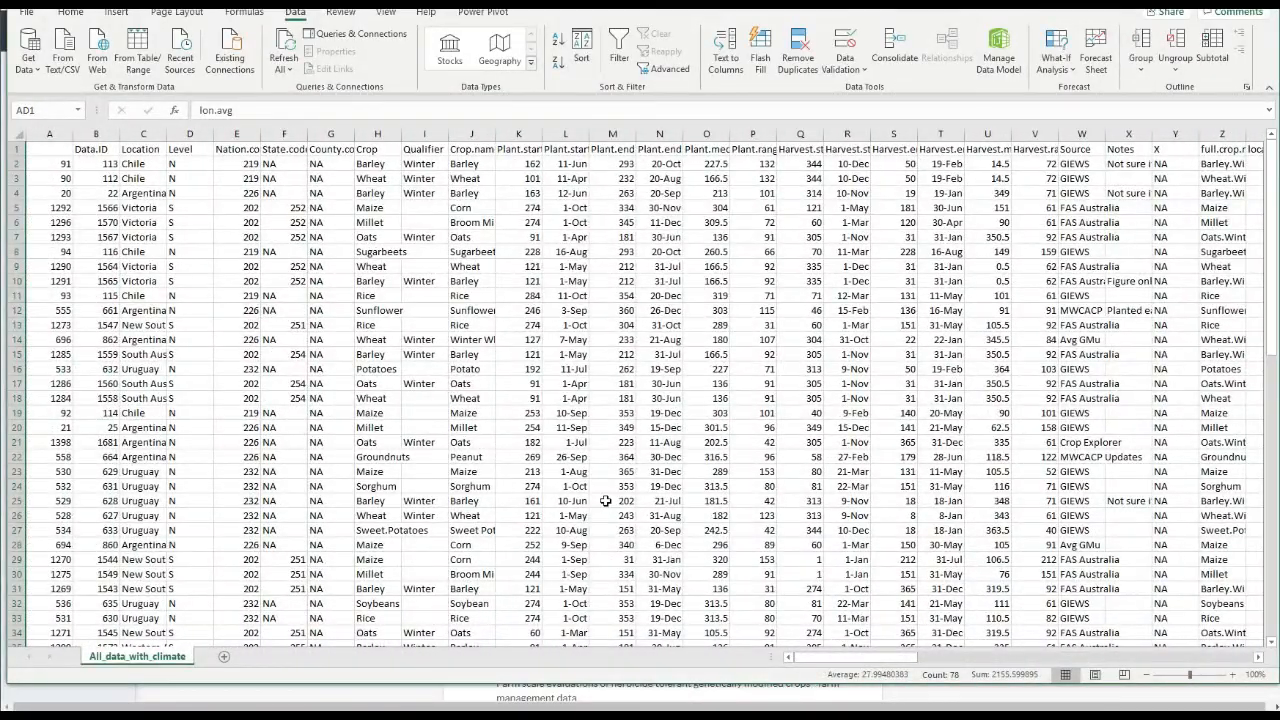
pyautogui.scroll(-3, 605, 500)
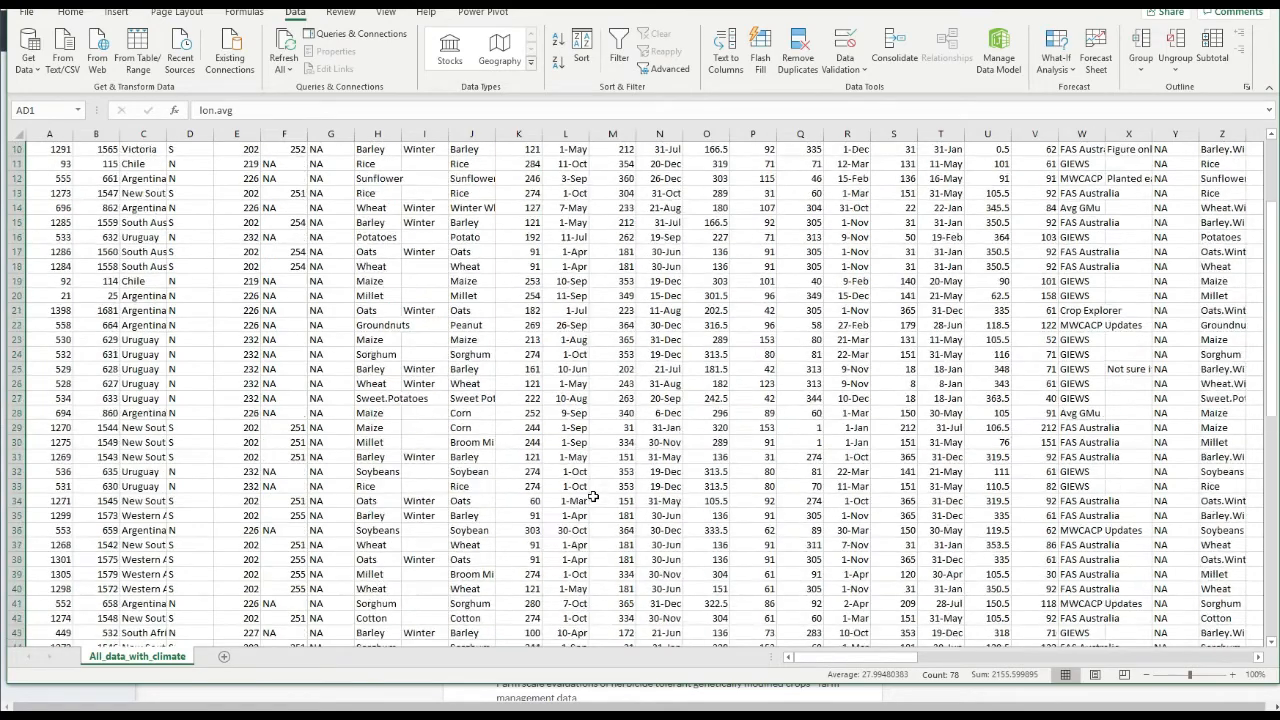
pyautogui.scroll(3, 593, 497)
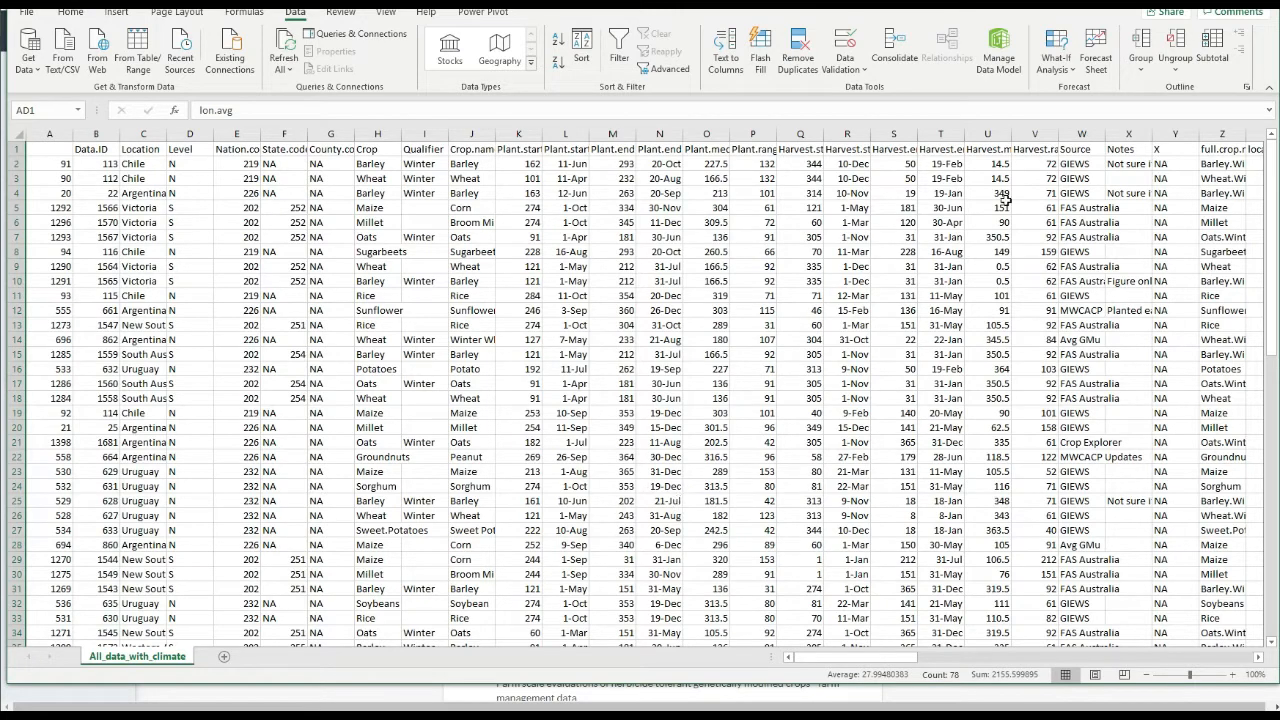
pyautogui.click(1191, 10)
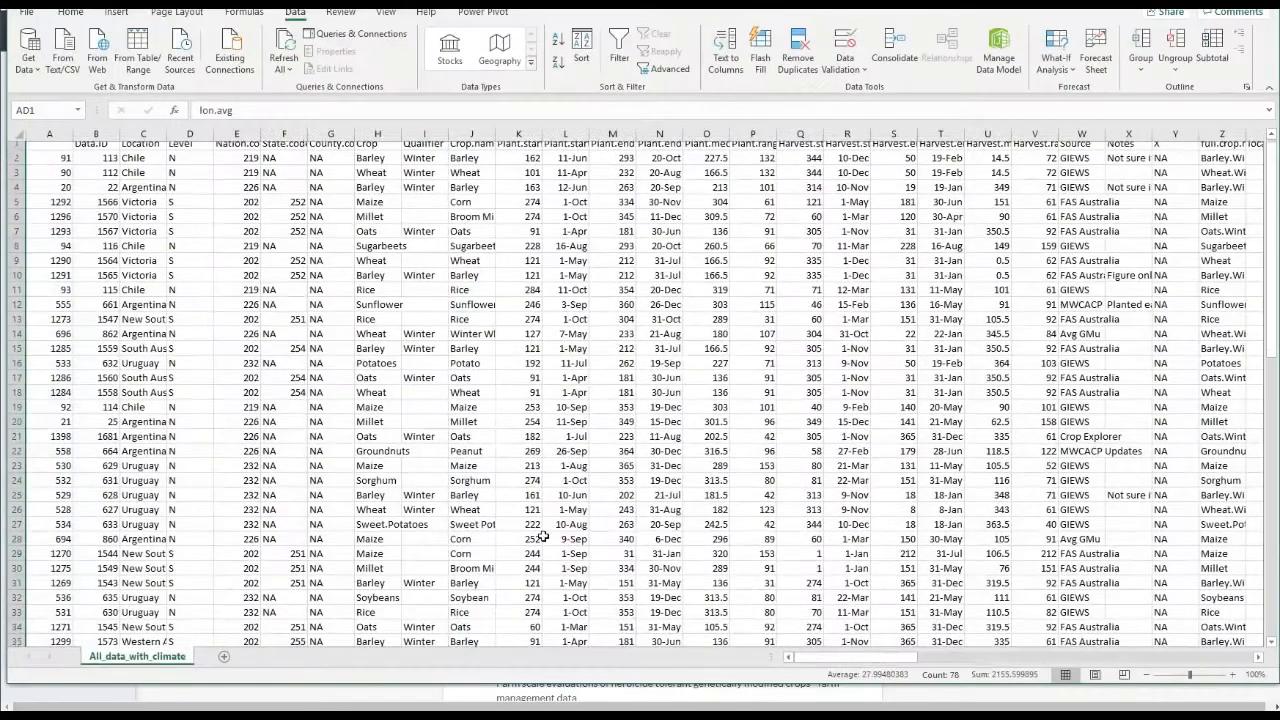
# Select rows 41 to 45, view the editing options available for them, and dismiss the options without applying any
pyautogui.scroll(-5, 170, 500)
pyautogui.click(20, 500)
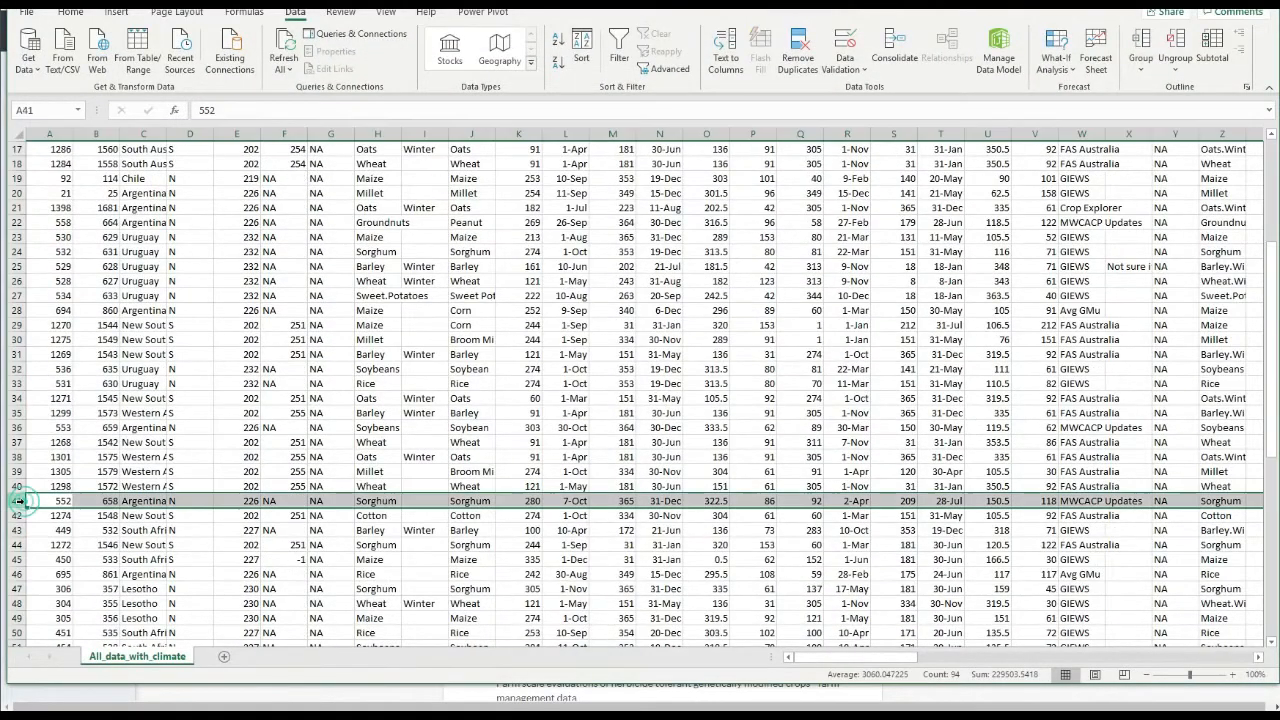
pyautogui.keyDown('shift'); pyautogui.click(16, 560); pyautogui.keyUp('shift')
pyautogui.rightClick(27, 533)
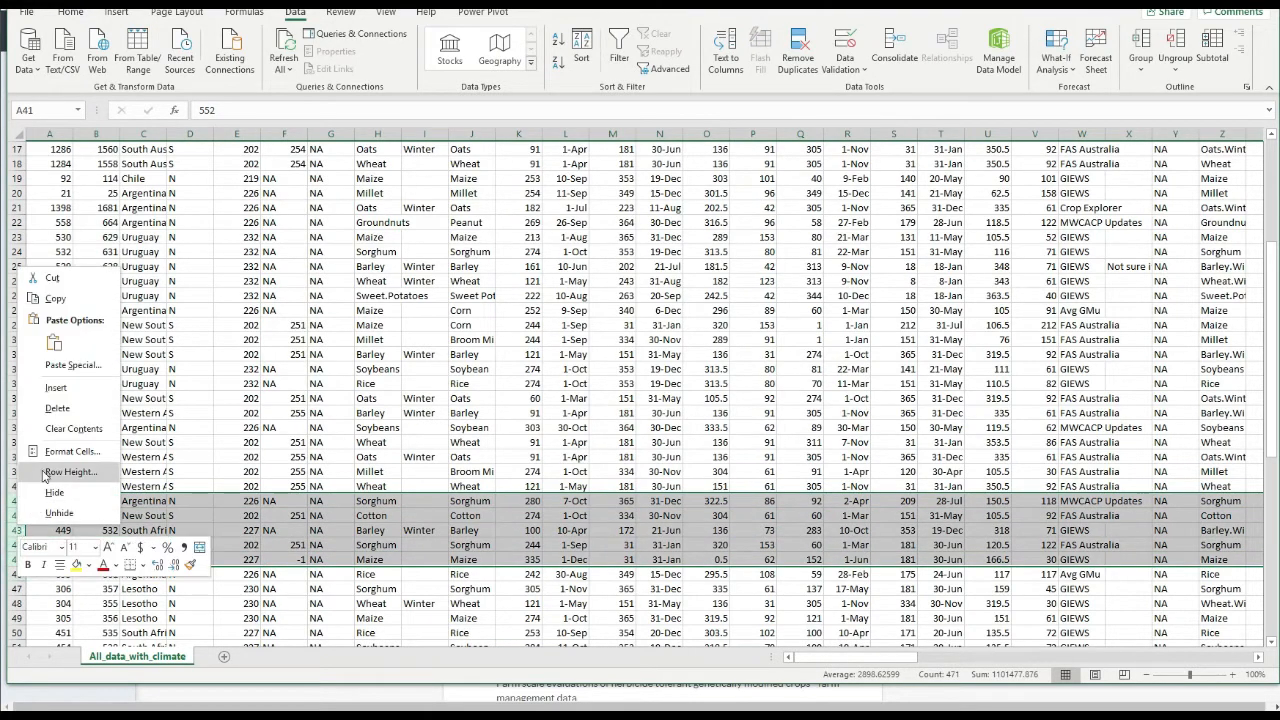
pyautogui.click(670, 548)
pyautogui.click(677, 515)
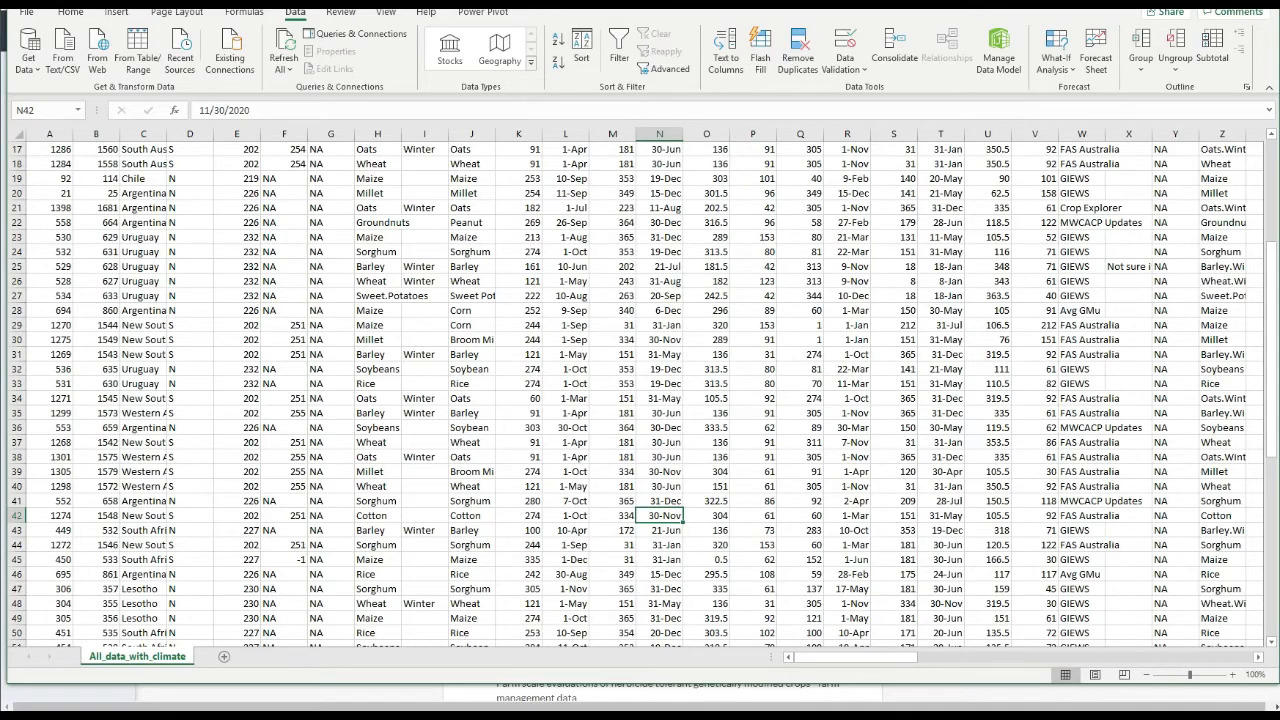
# Switch to ArcGIS Insights and look through the Workbooks, Models, Datasets, Pages and Themes collections before returning to the home page
pyautogui.click(1200, 3)
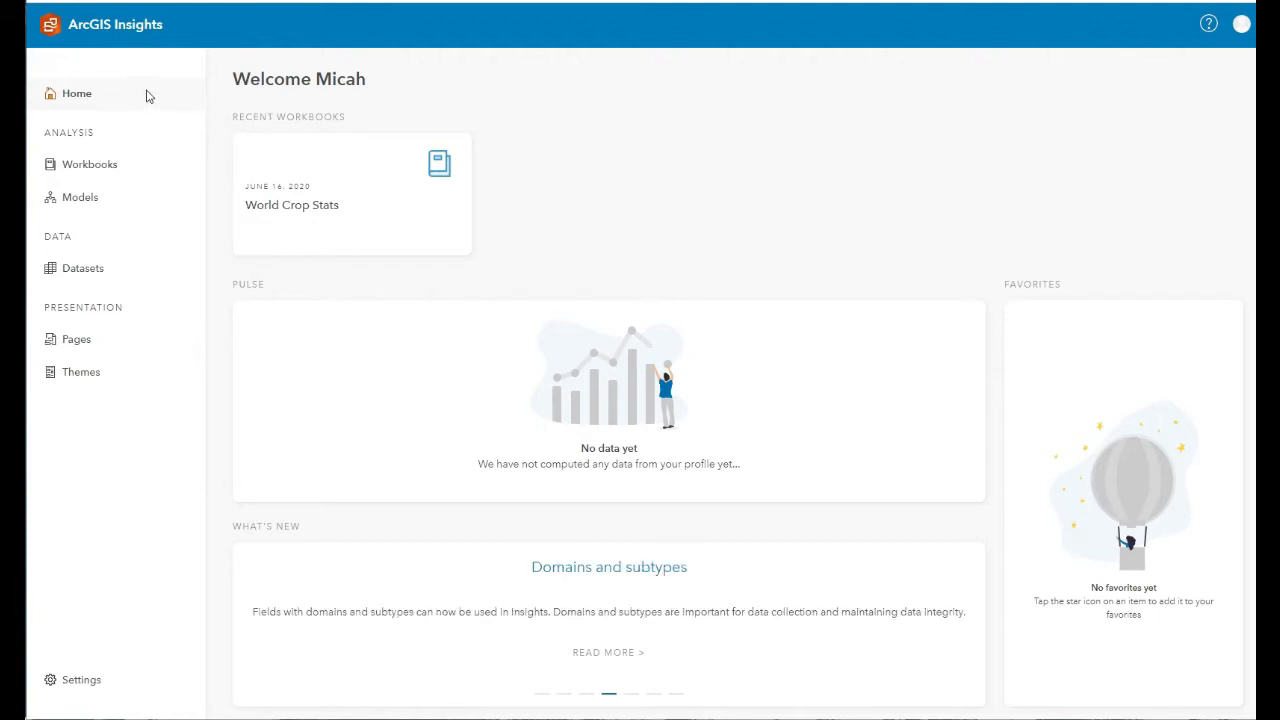
pyautogui.moveTo(360, 158)
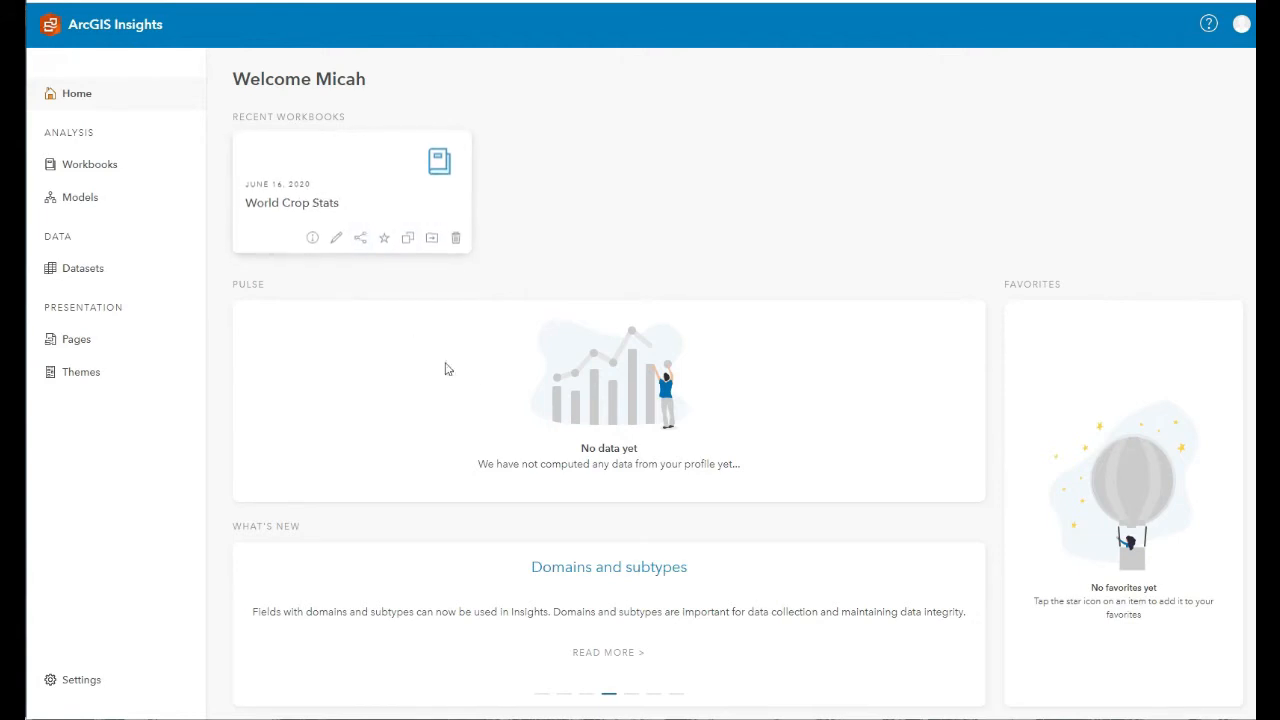
pyautogui.click(101, 172)
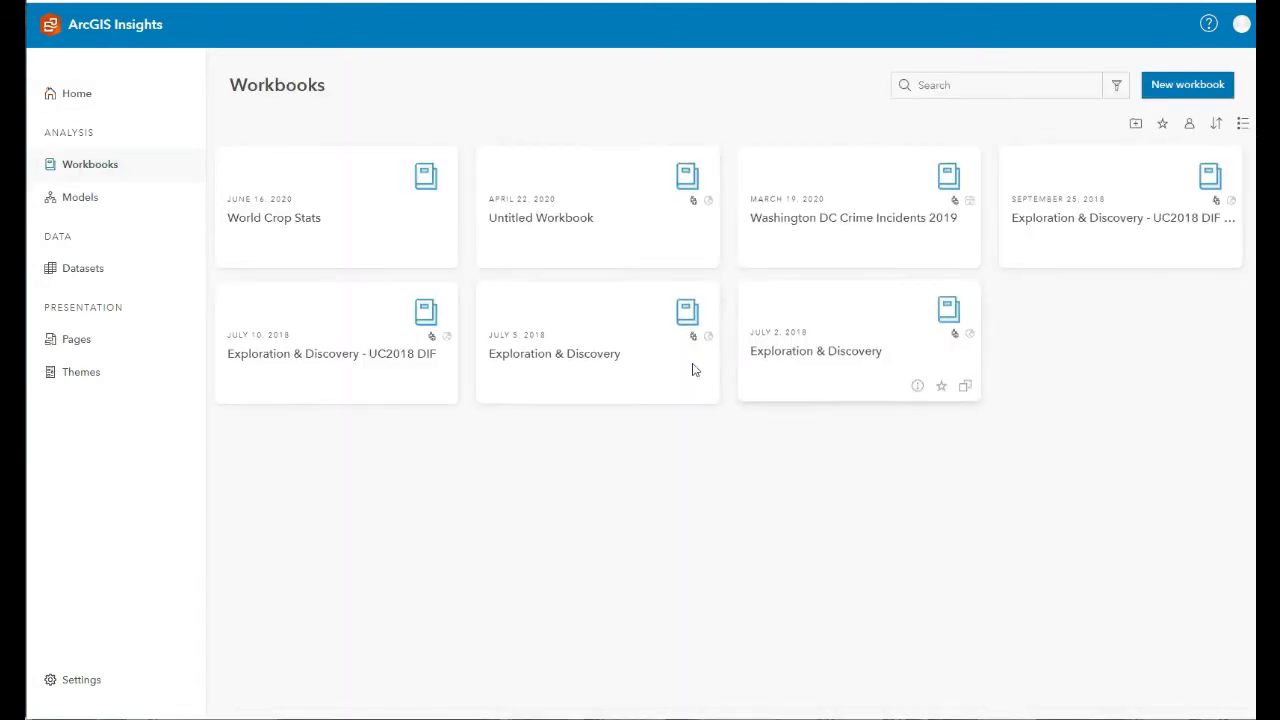
pyautogui.click(144, 207)
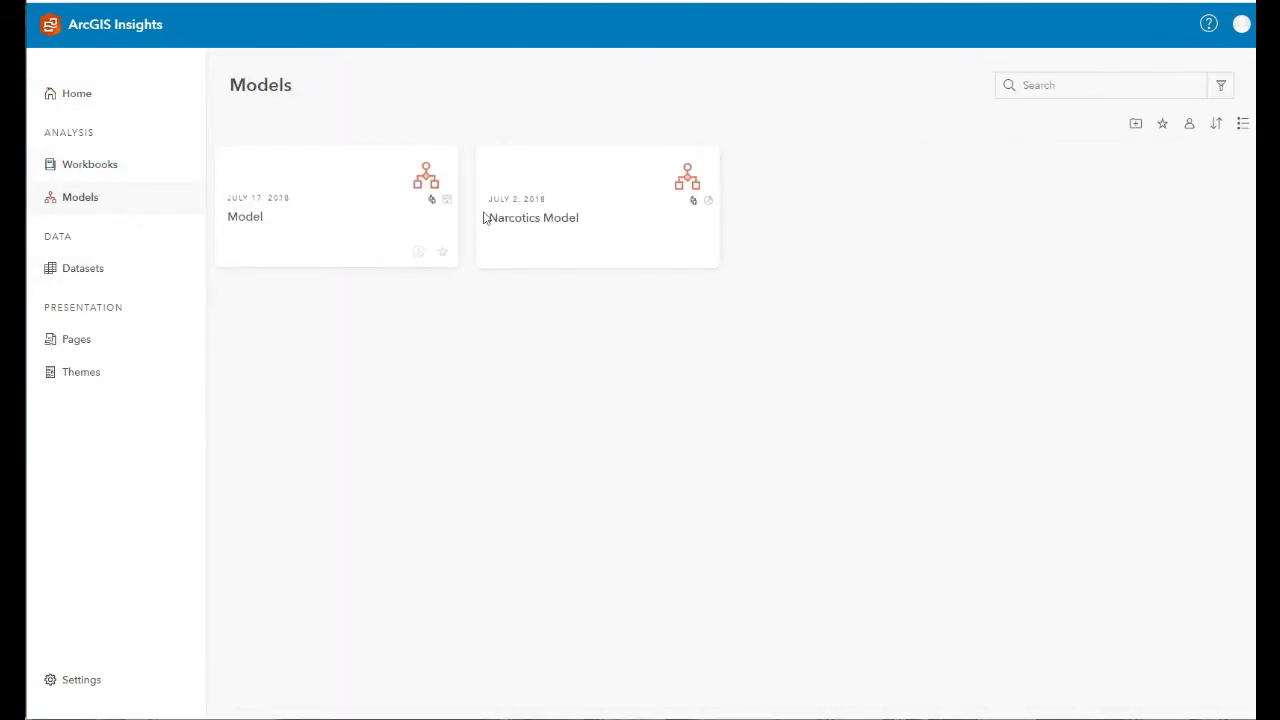
pyautogui.click(80, 279)
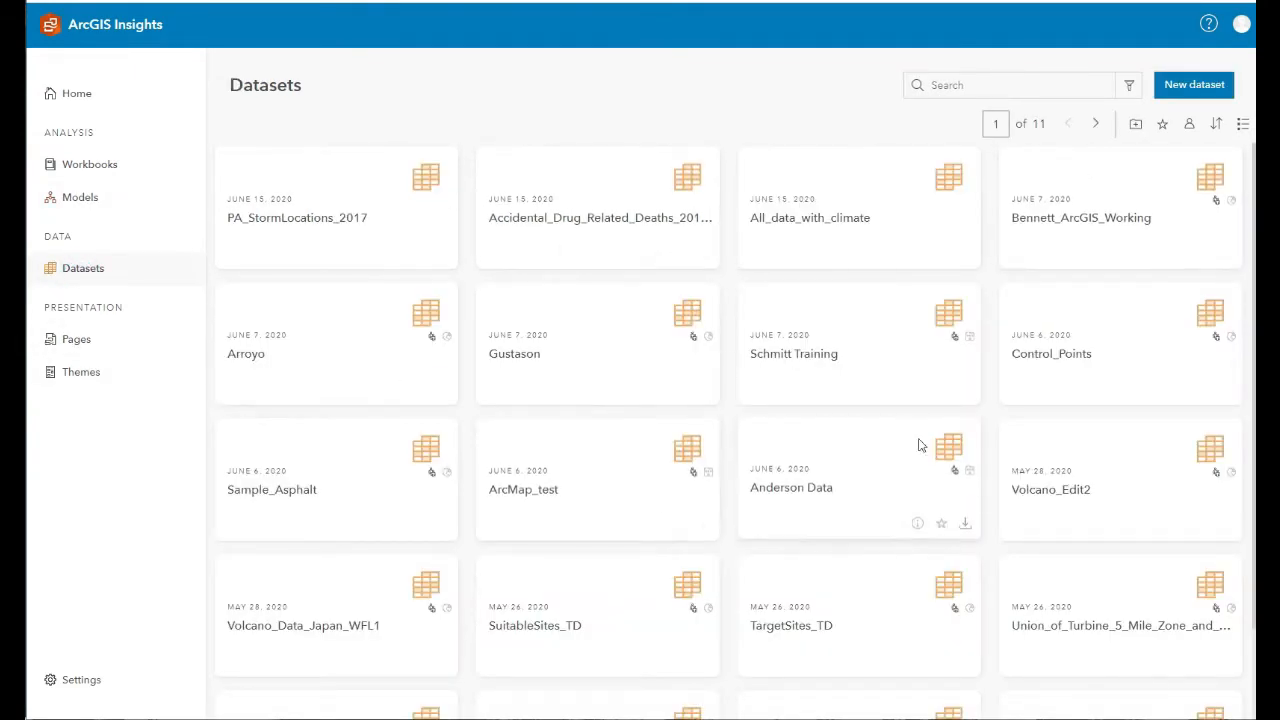
pyautogui.click(76, 342)
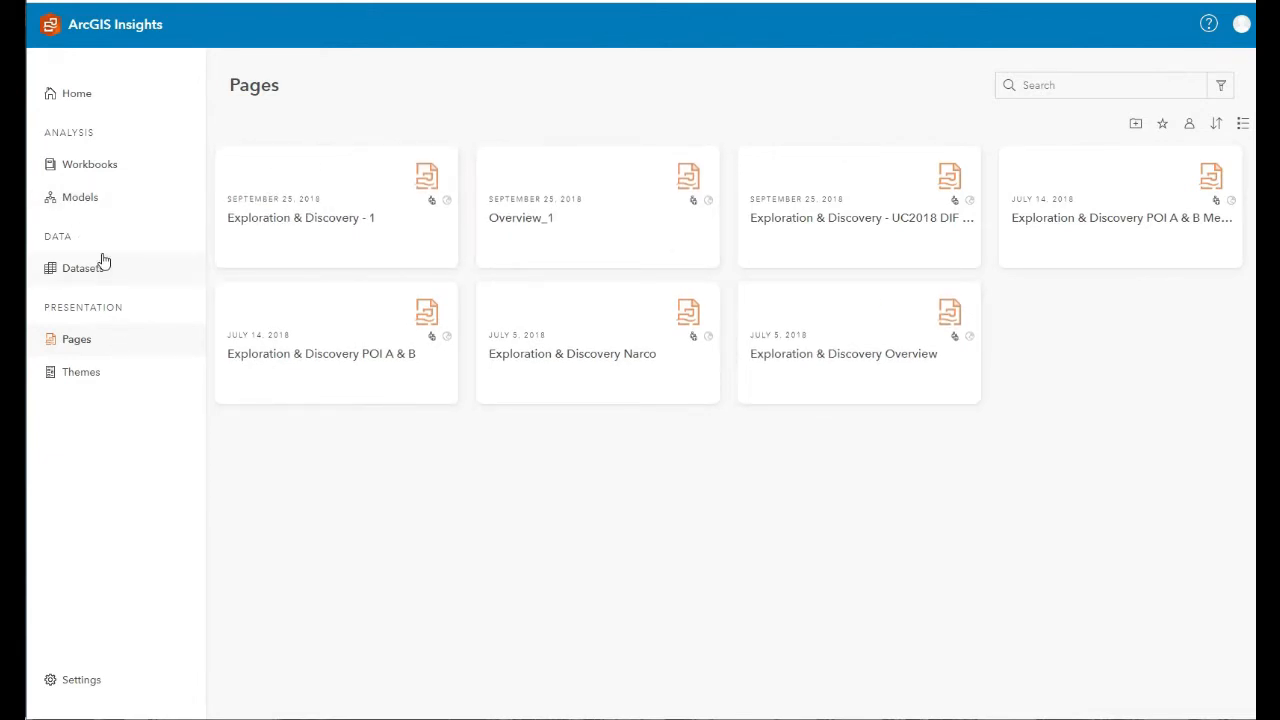
pyautogui.click(106, 372)
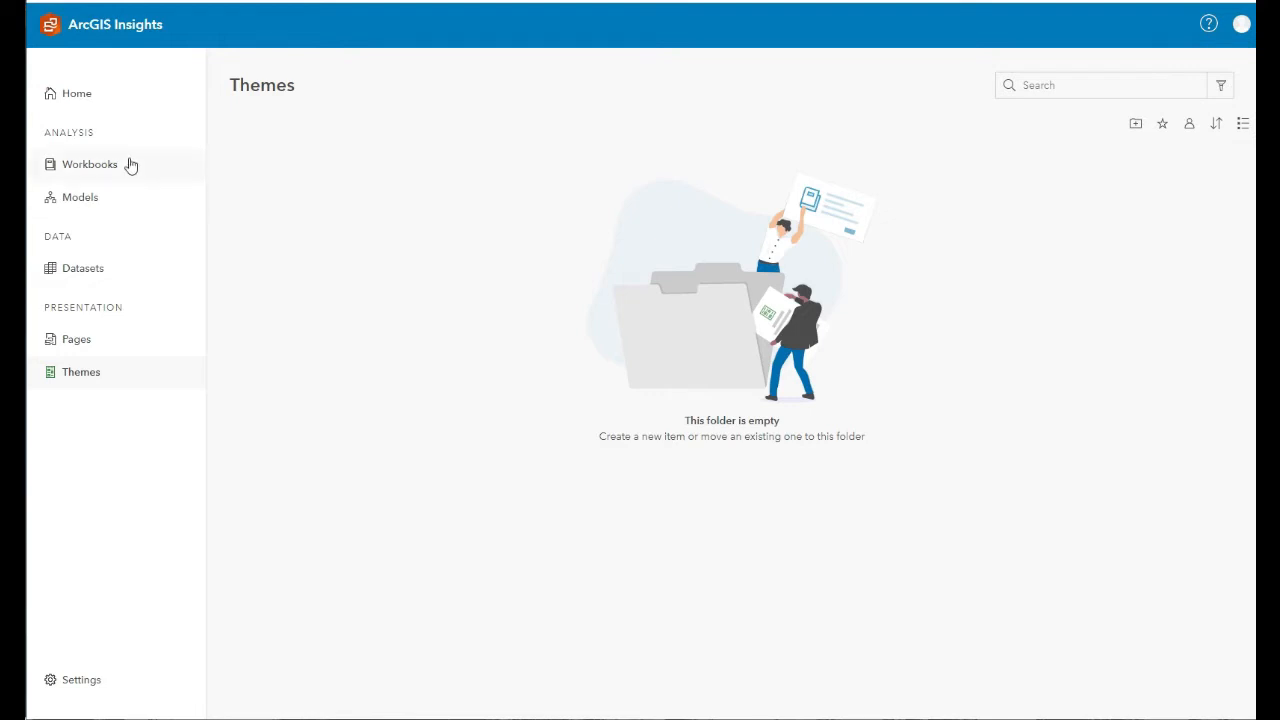
pyautogui.click(115, 104)
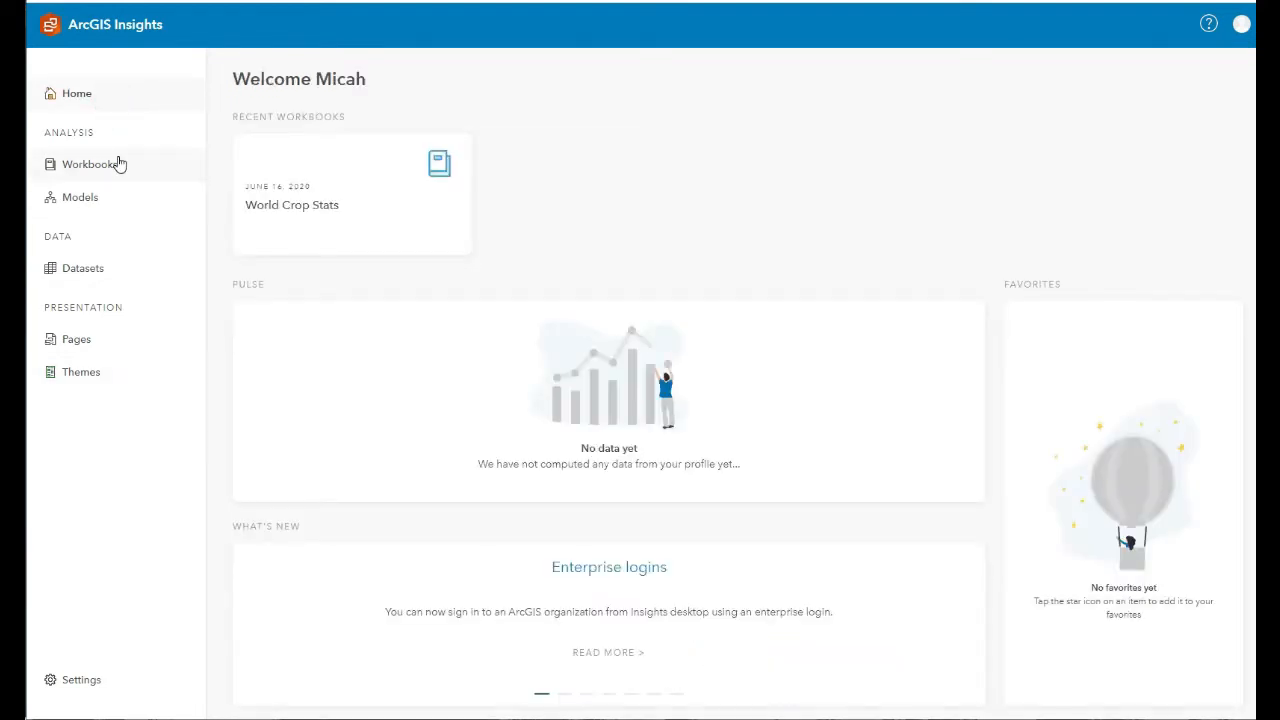
# Open the World Crop Stats workbook and examine its crop map, column chart and crop count list
pyautogui.click(117, 163)
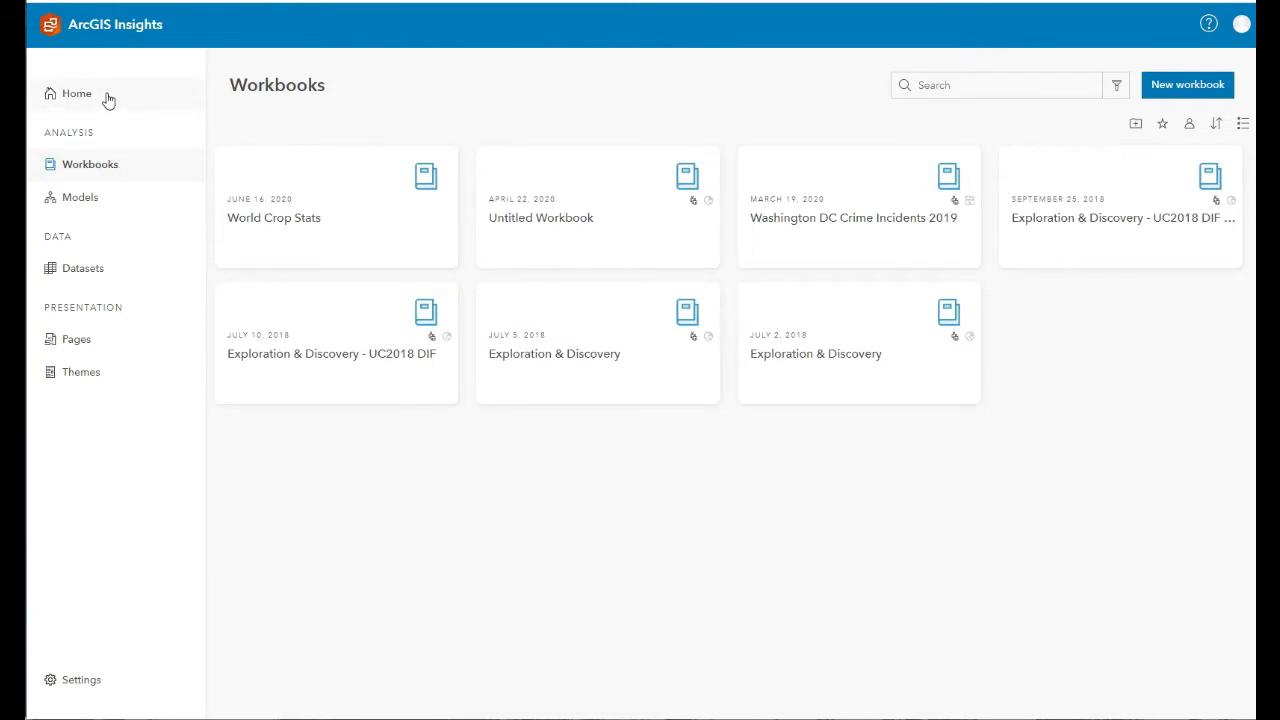
pyautogui.click(279, 224)
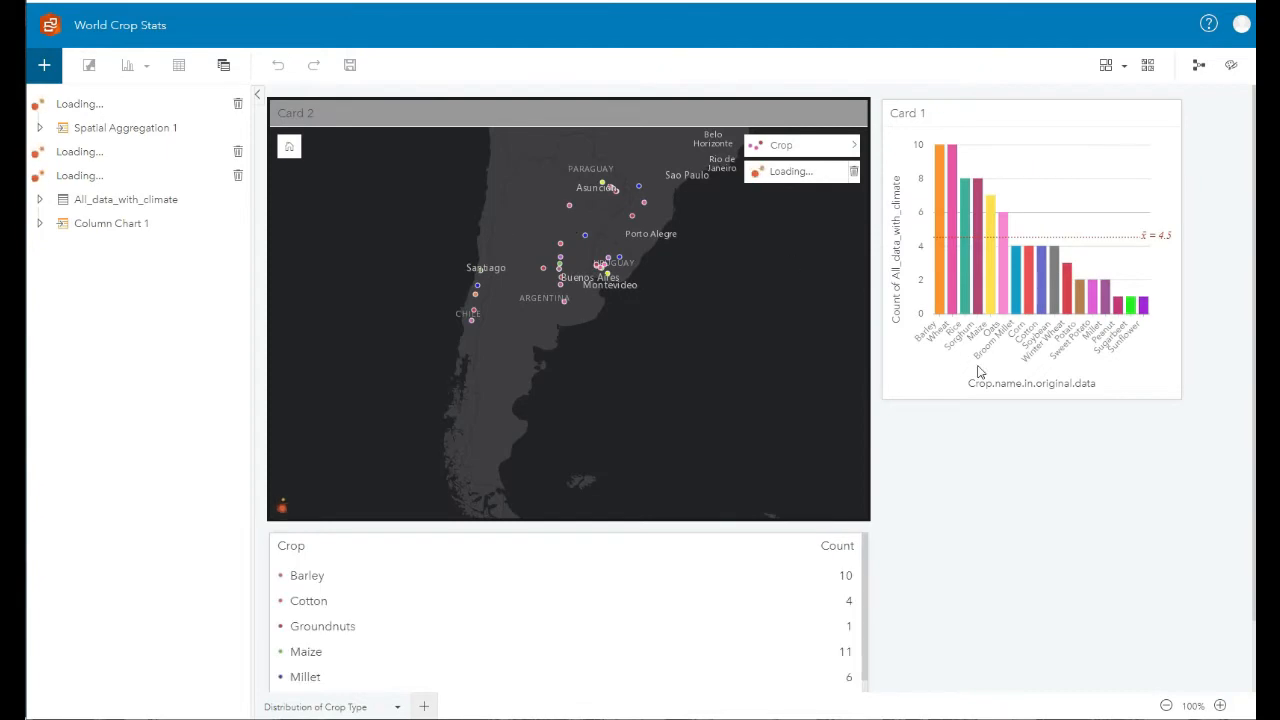
pyautogui.scroll(-1, 960, 444)
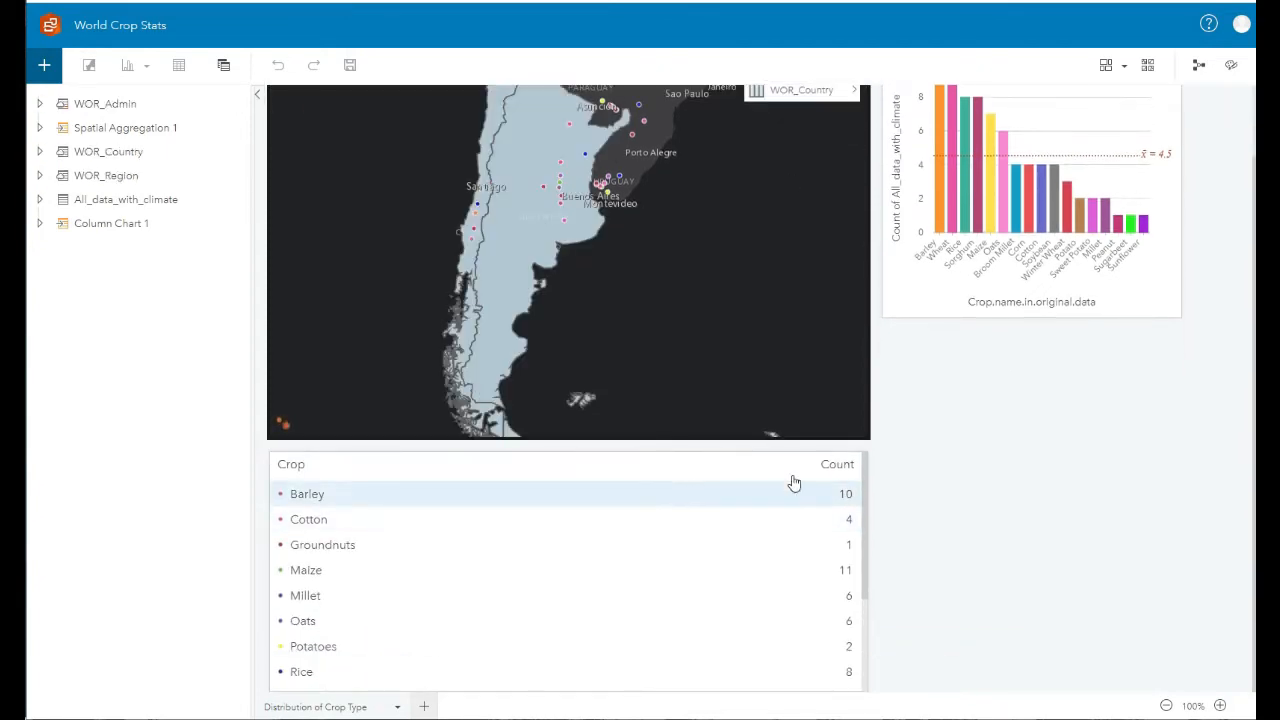
pyautogui.scroll(-3, 826, 460)
pyautogui.scroll(2, 704, 430)
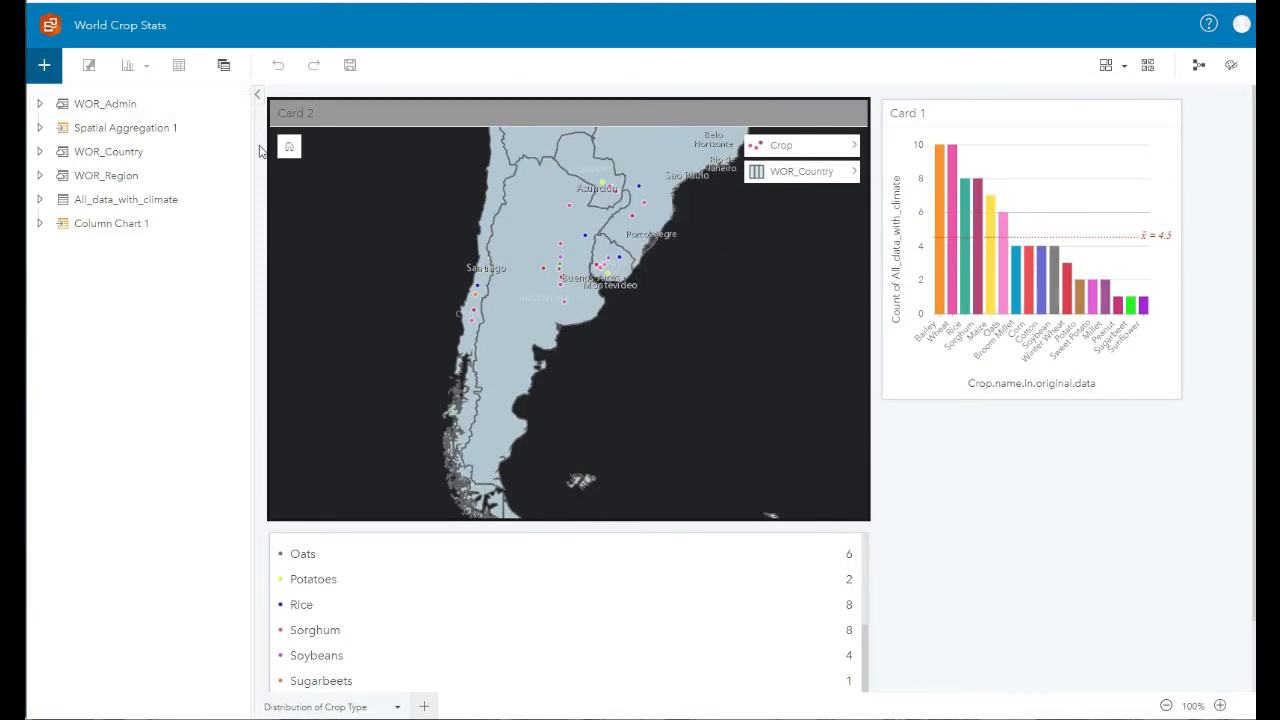
# Leave the World Crop Stats workbook and upload the All_data_with_climate Excel file to the page of a new workbook
pyautogui.click(50, 30)
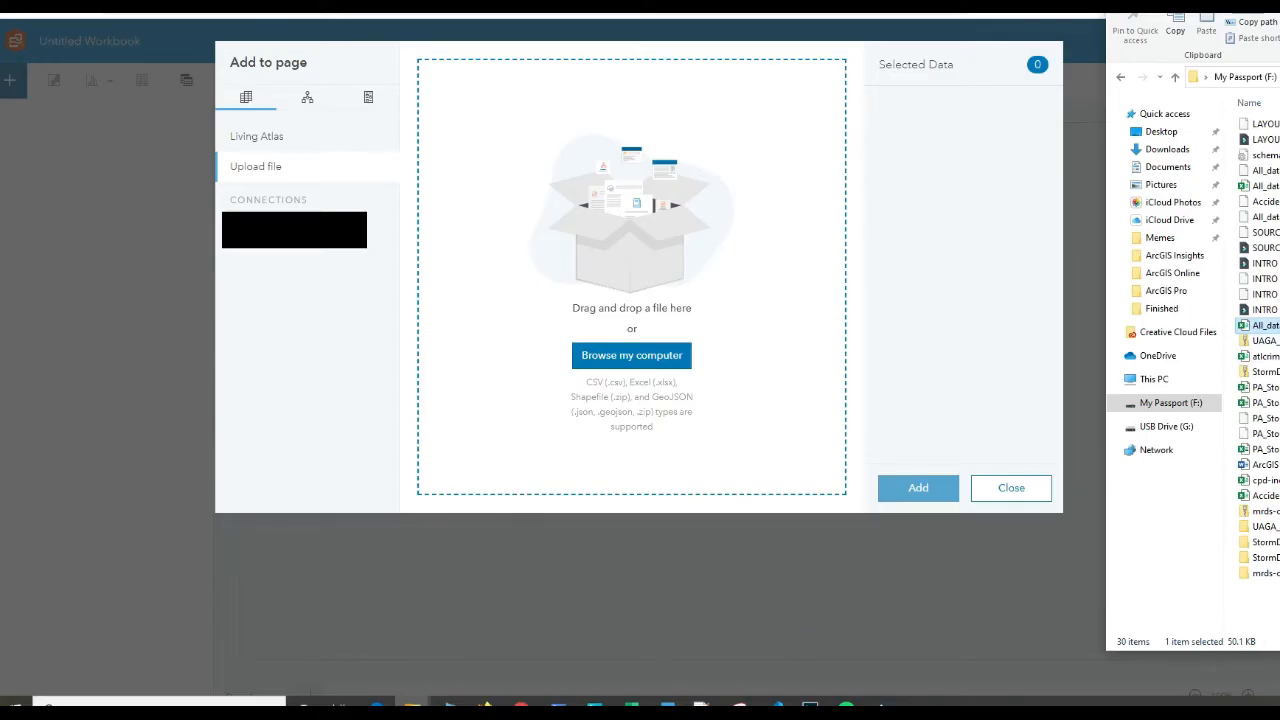
pyautogui.moveTo(1265, 325); pyautogui.dragTo(764, 302)
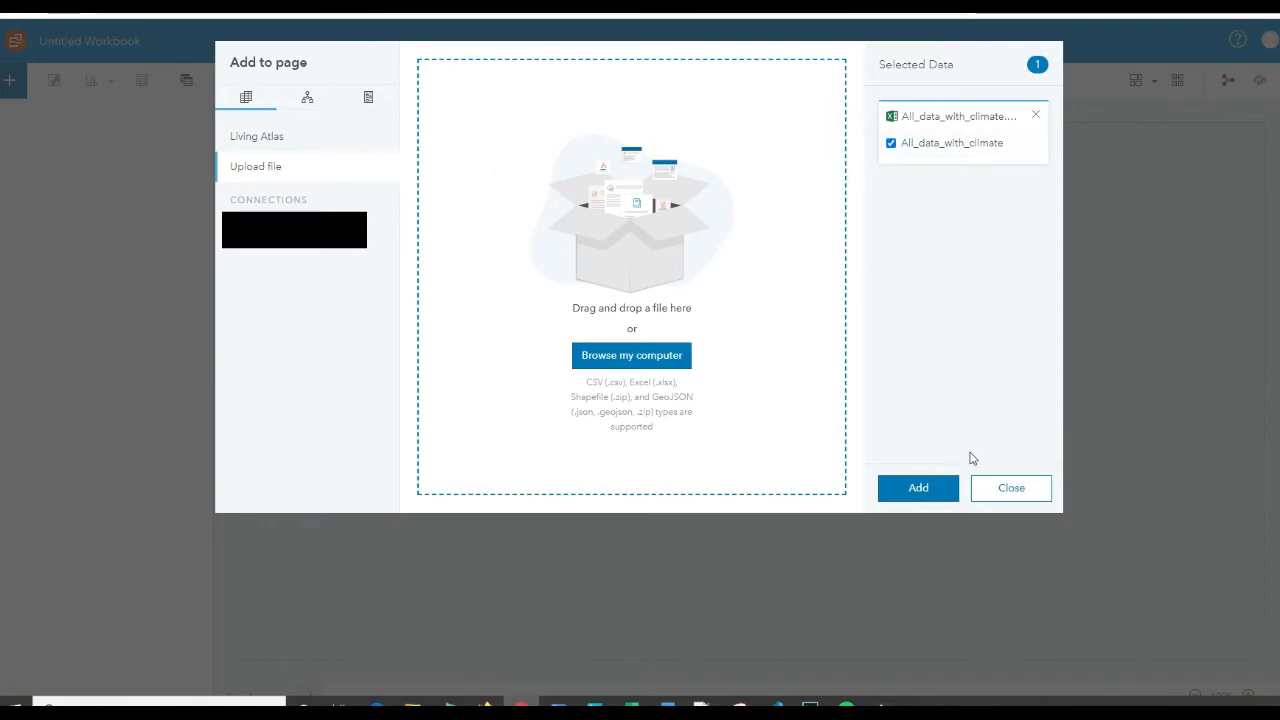
pyautogui.click(931, 482)
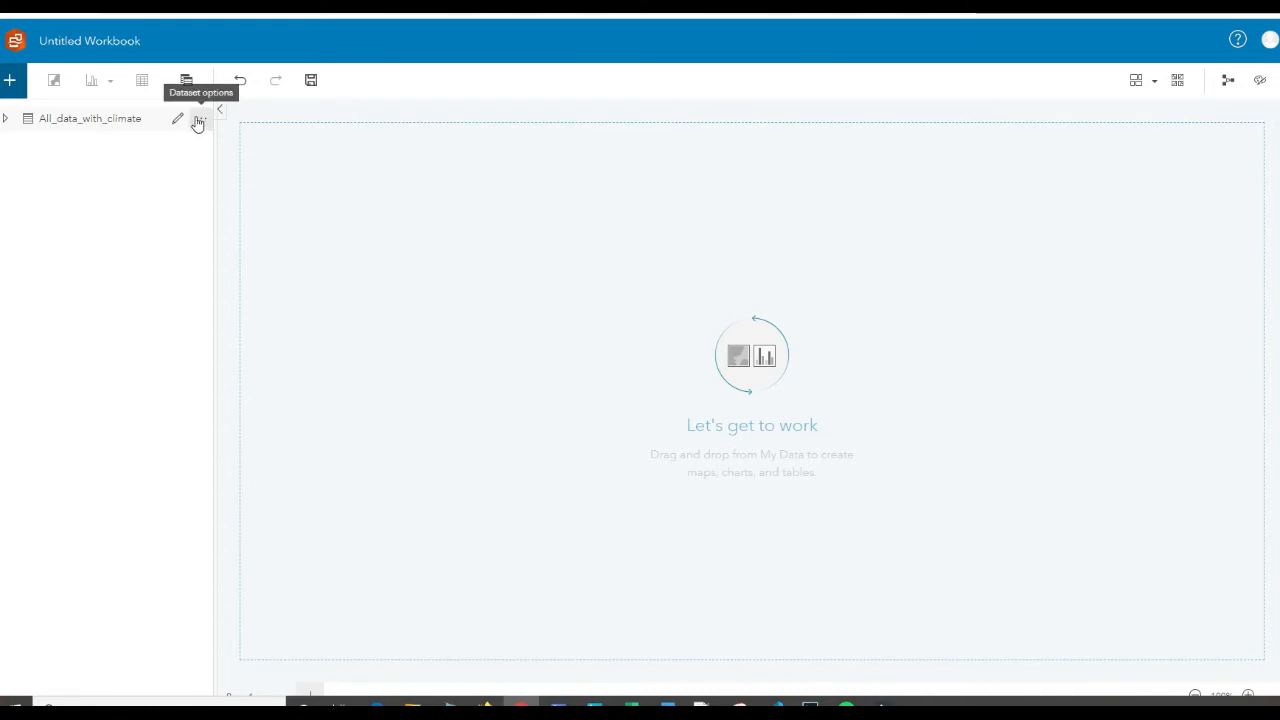
# Rename the untitled workbook as Crop Analysis and save it
pyautogui.click(101, 41)
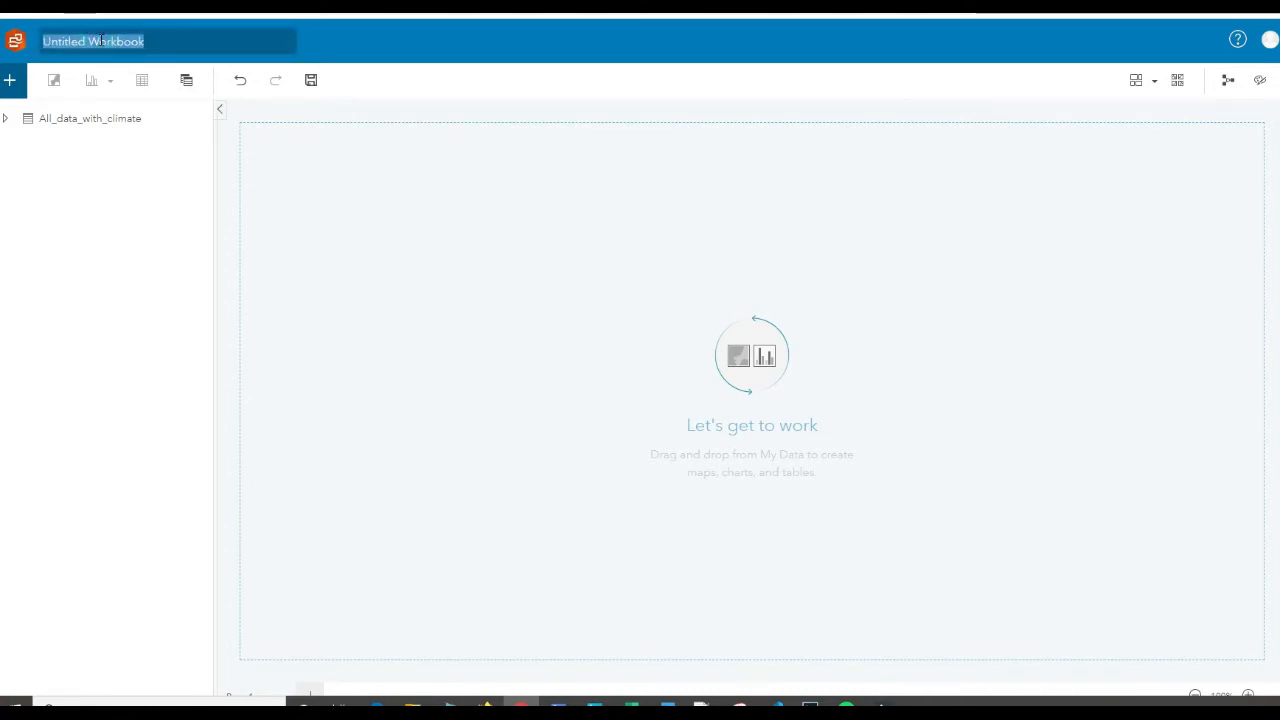
pyautogui.write('Crop Analysis')
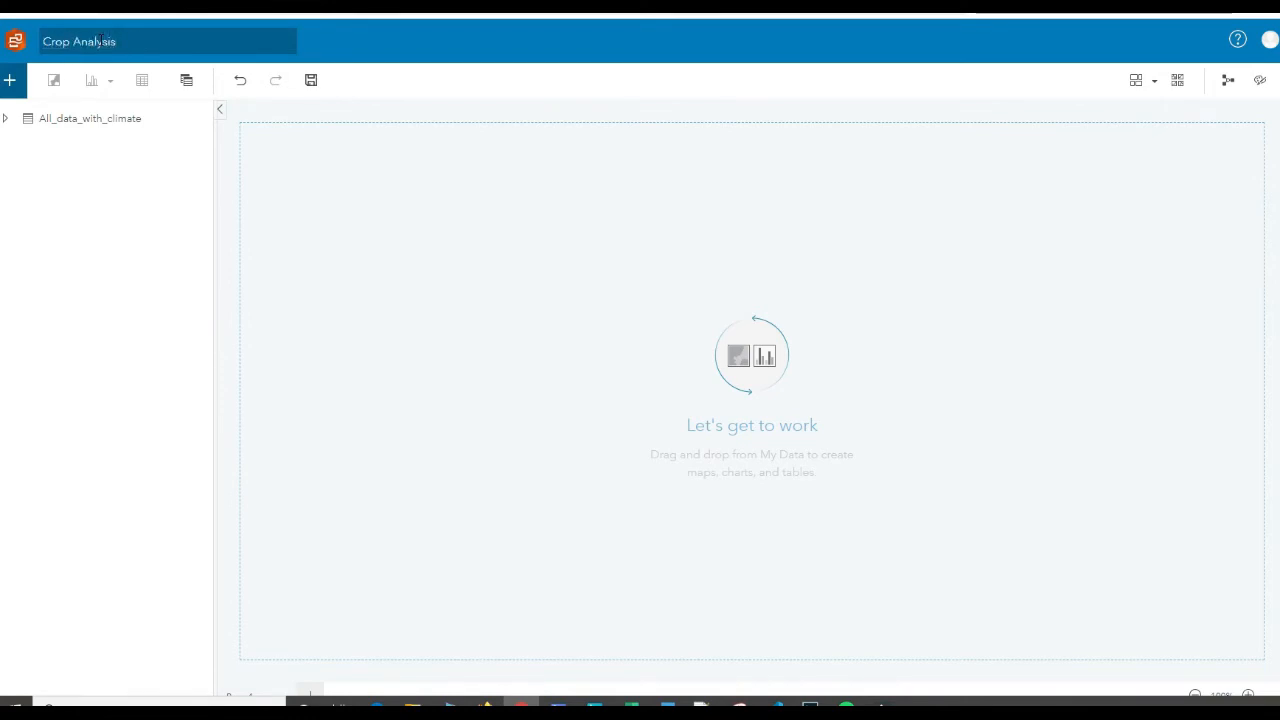
pyautogui.click(431, 49)
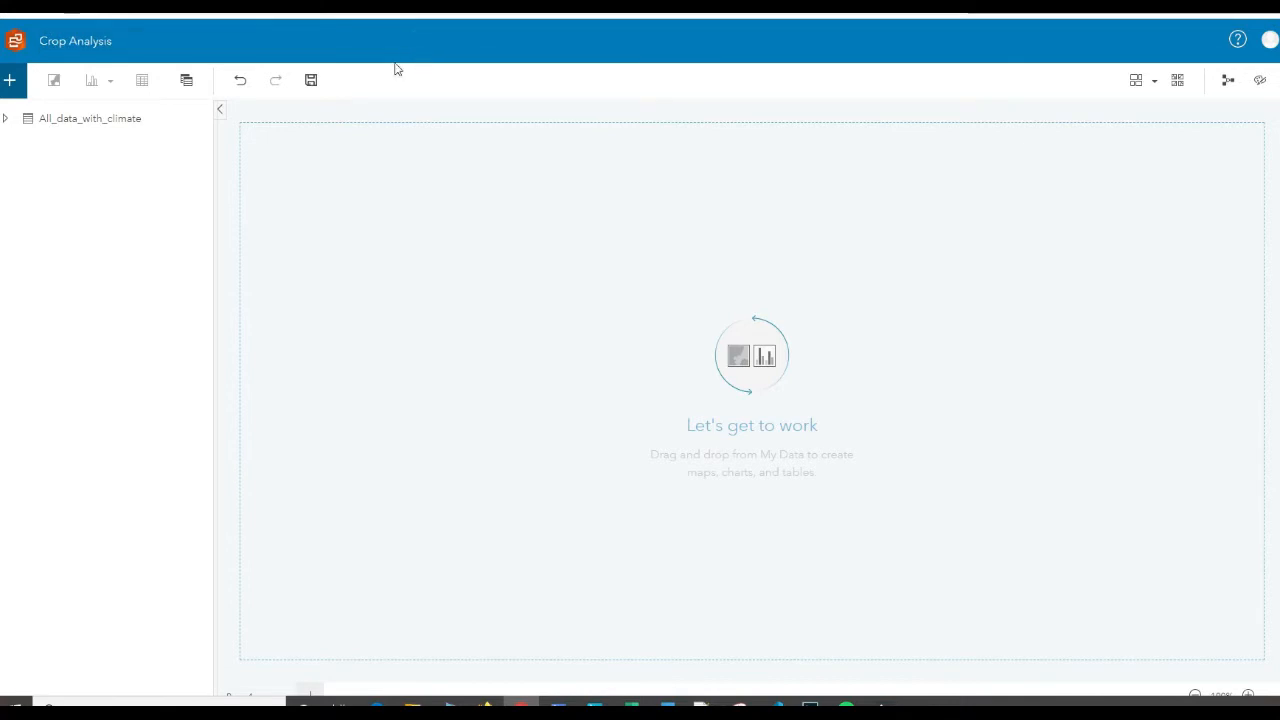
pyautogui.click(311, 84)
# View the options available for the All_data_with_climate dataset and examine its list of fields, including the average latitude and longitude fields
pyautogui.click(201, 119)
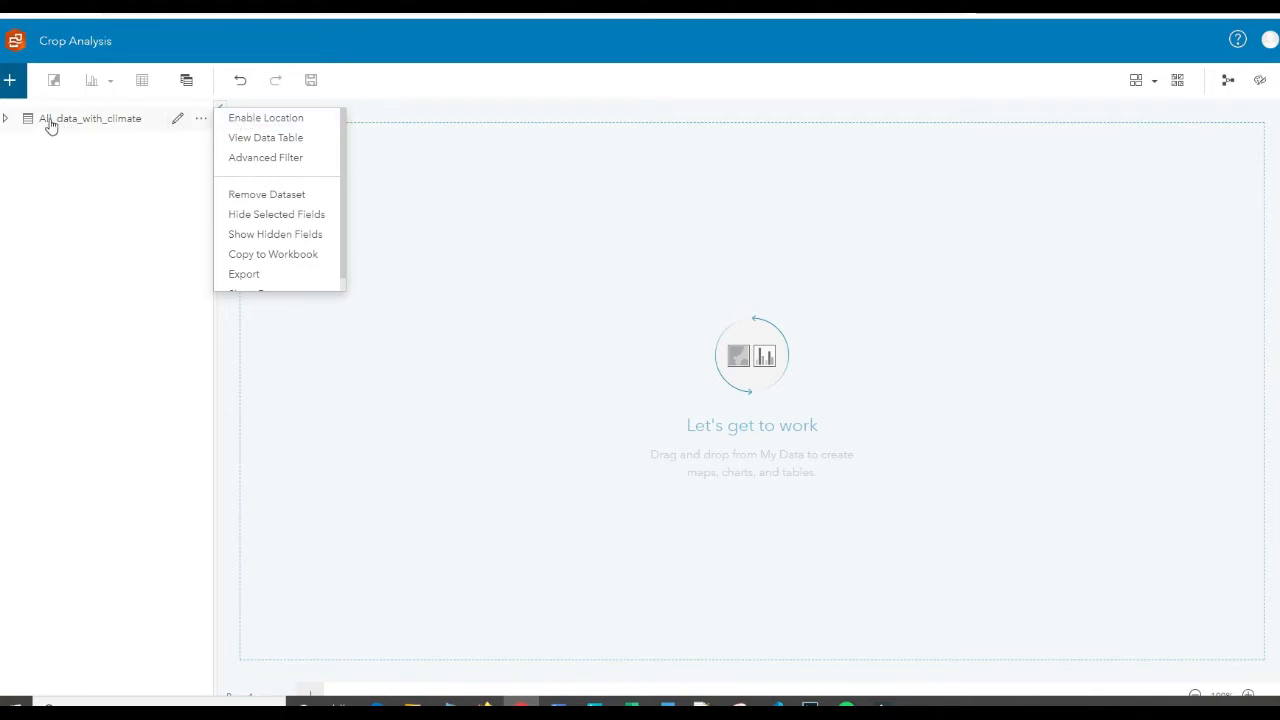
pyautogui.click(174, 143)
pyautogui.click(202, 119)
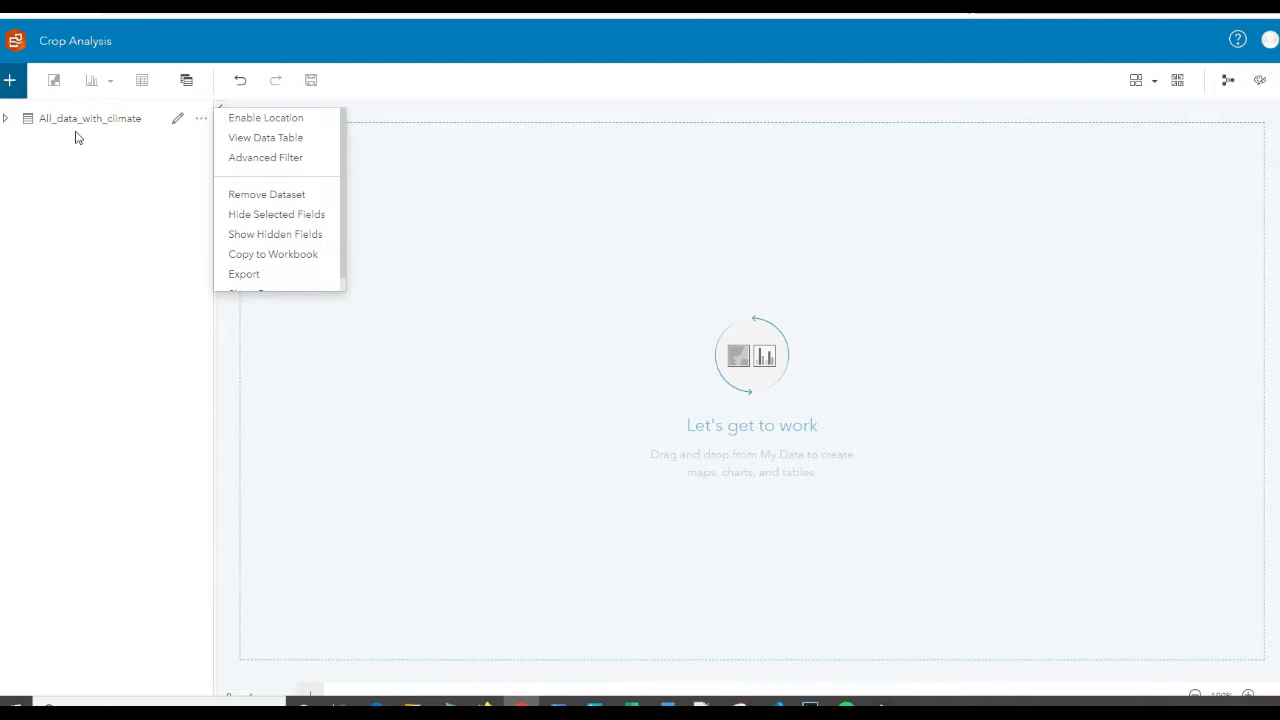
pyautogui.click(6, 120)
pyautogui.scroll(-3, 100, 591)
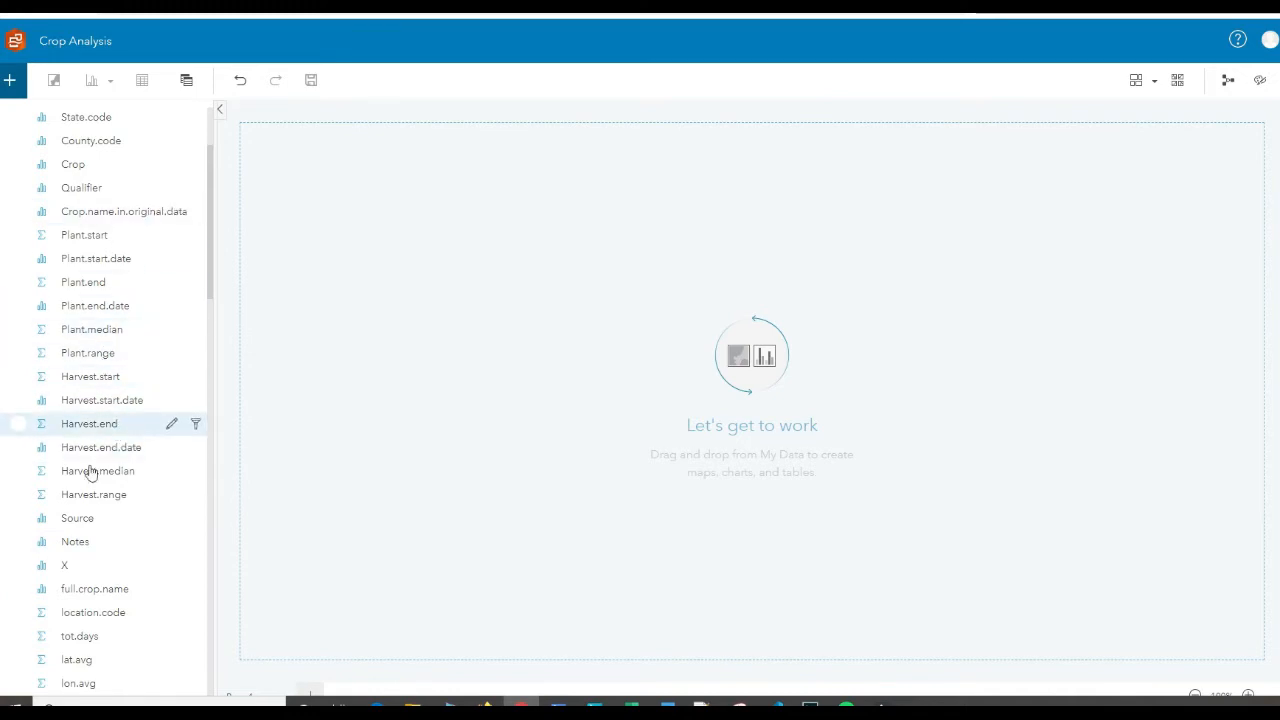
pyautogui.scroll(-3, 81, 556)
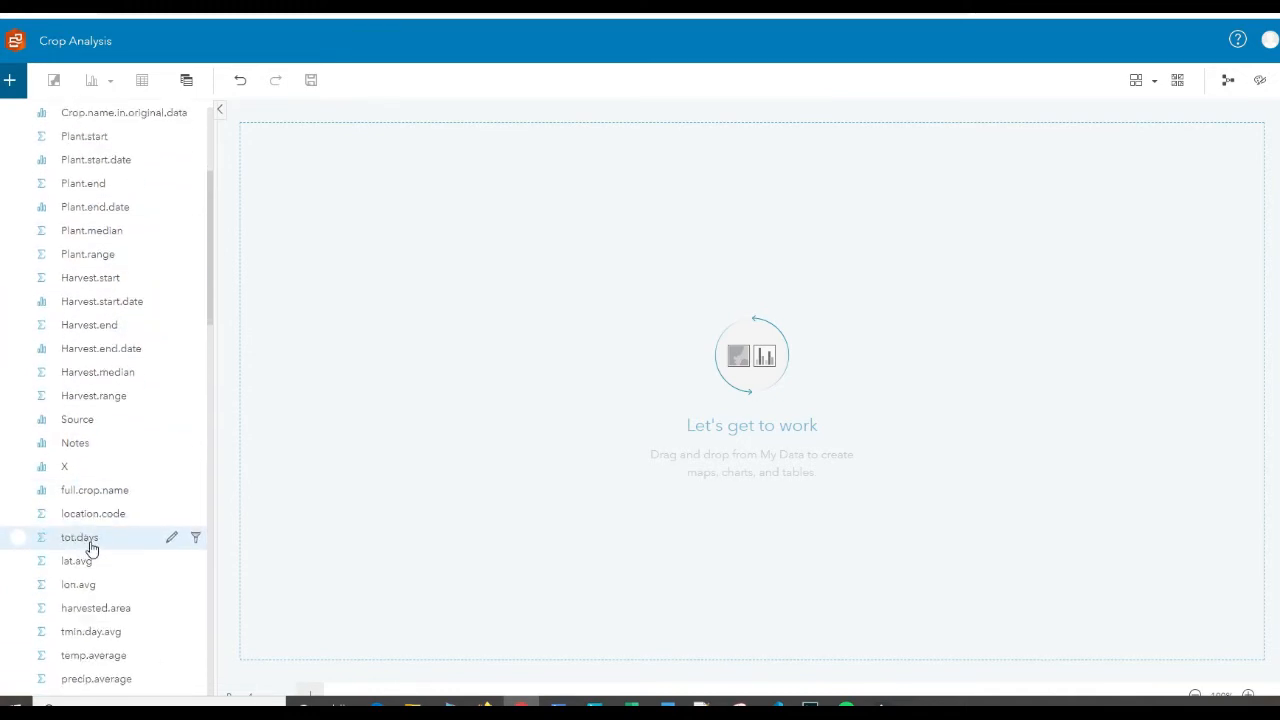
pyautogui.scroll(-5, 93, 545)
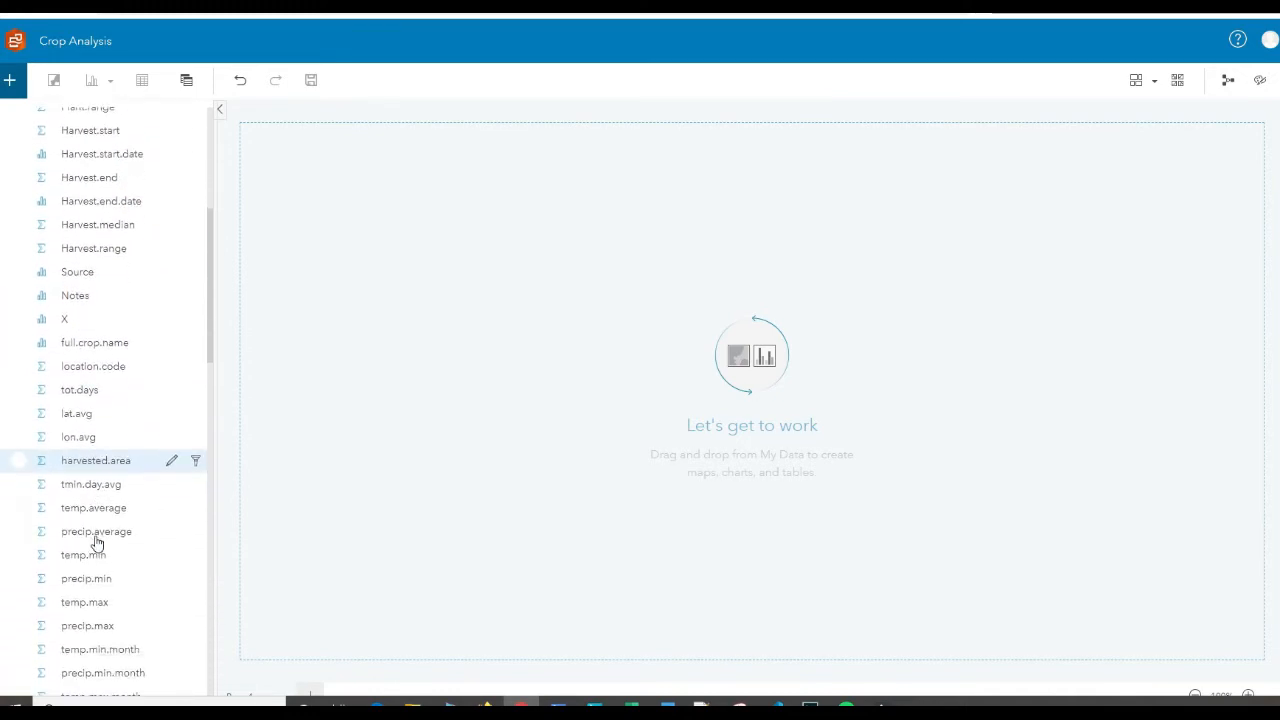
pyautogui.scroll(-2, 100, 535)
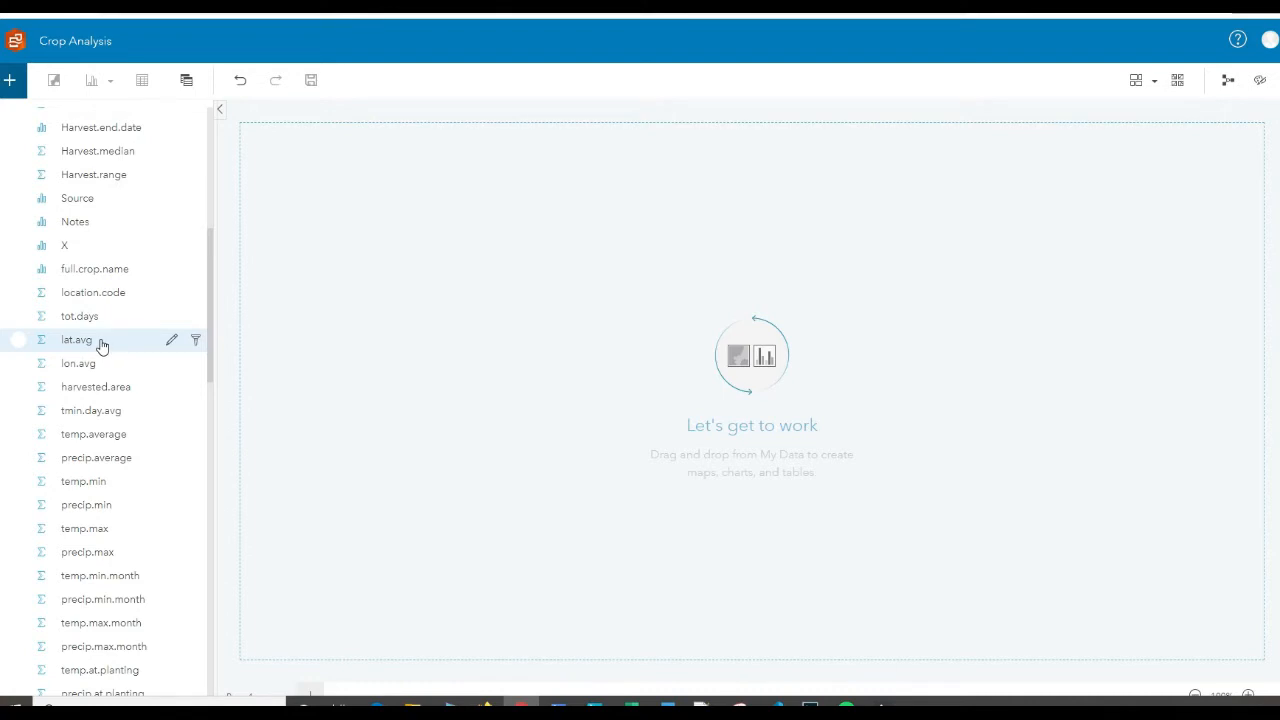
pyautogui.scroll(3, 101, 345)
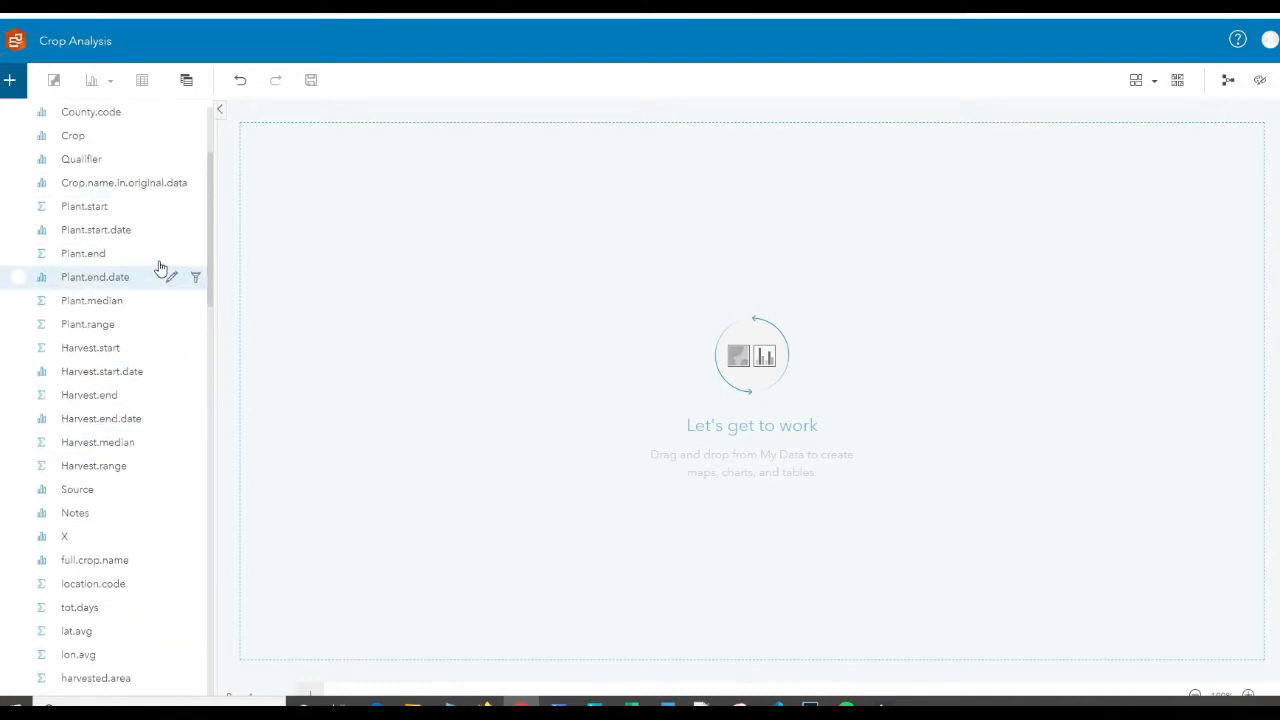
pyautogui.scroll(2, 160, 268)
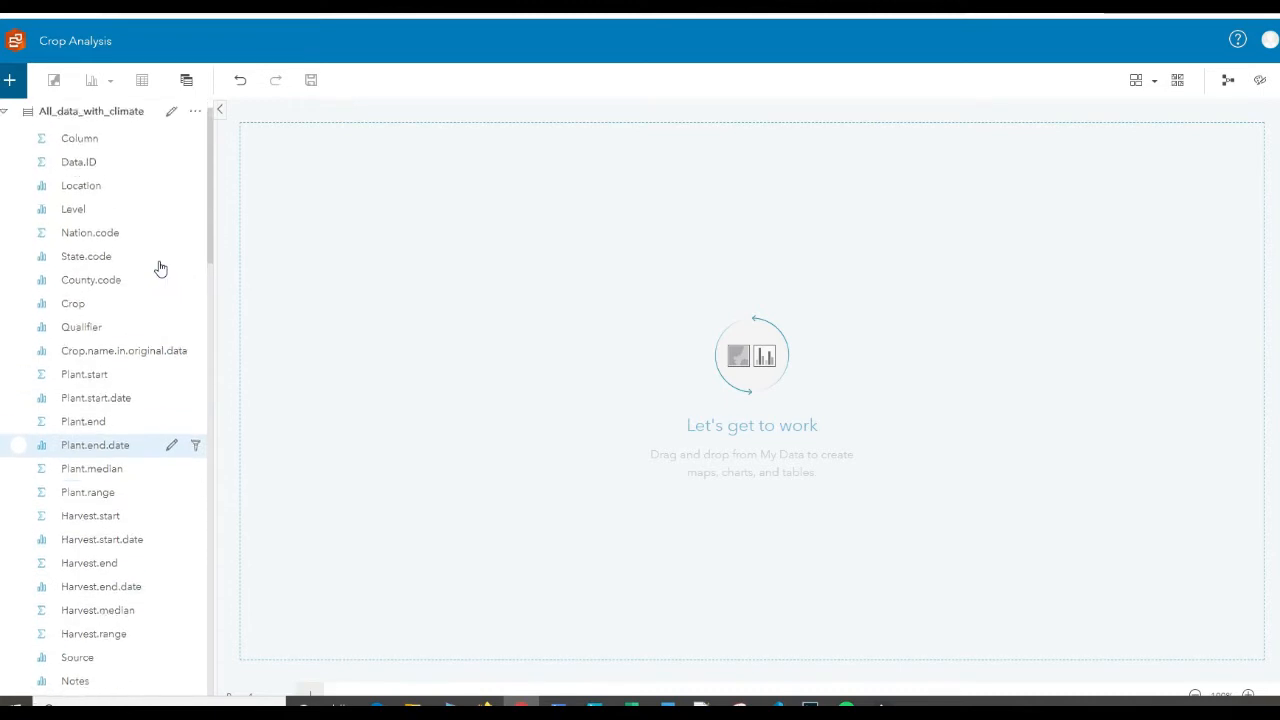
# Enable location on All_data_with_climate by coordinates, with lon.avg as longitude, lat.avg as latitude and spatial reference 4326 - GCS WGS 1984
pyautogui.click(197, 119)
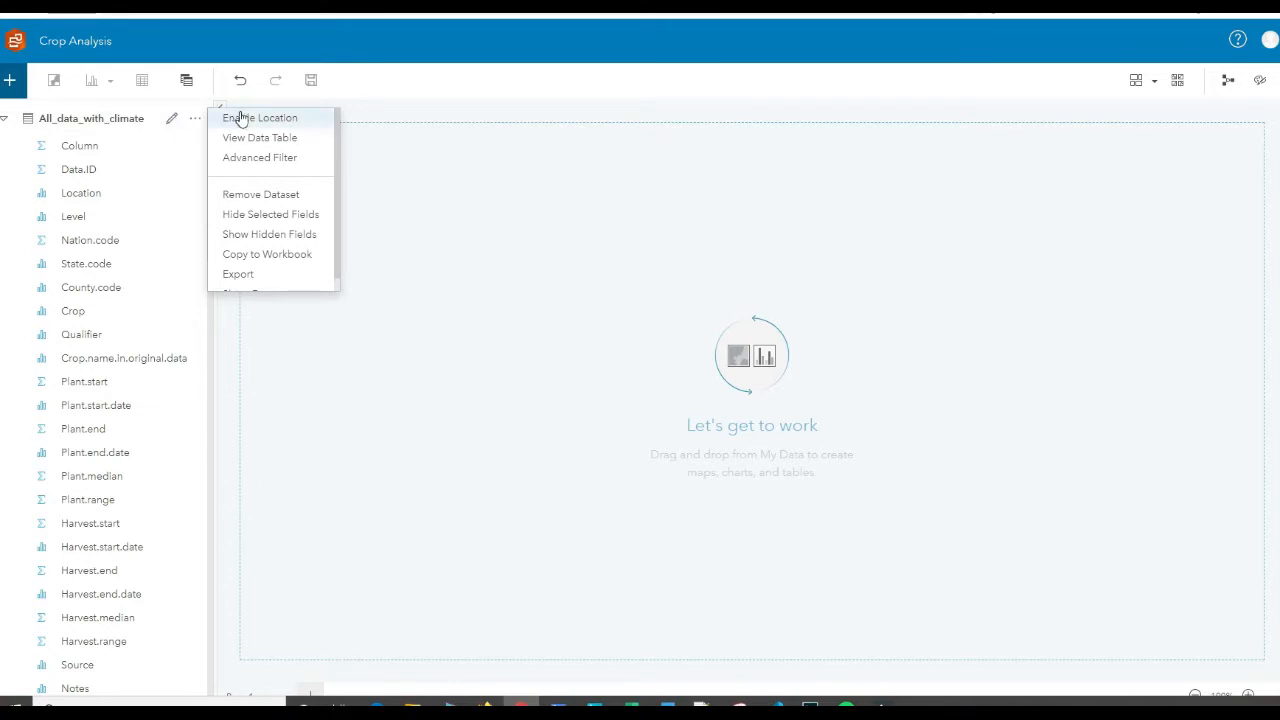
pyautogui.click(244, 118)
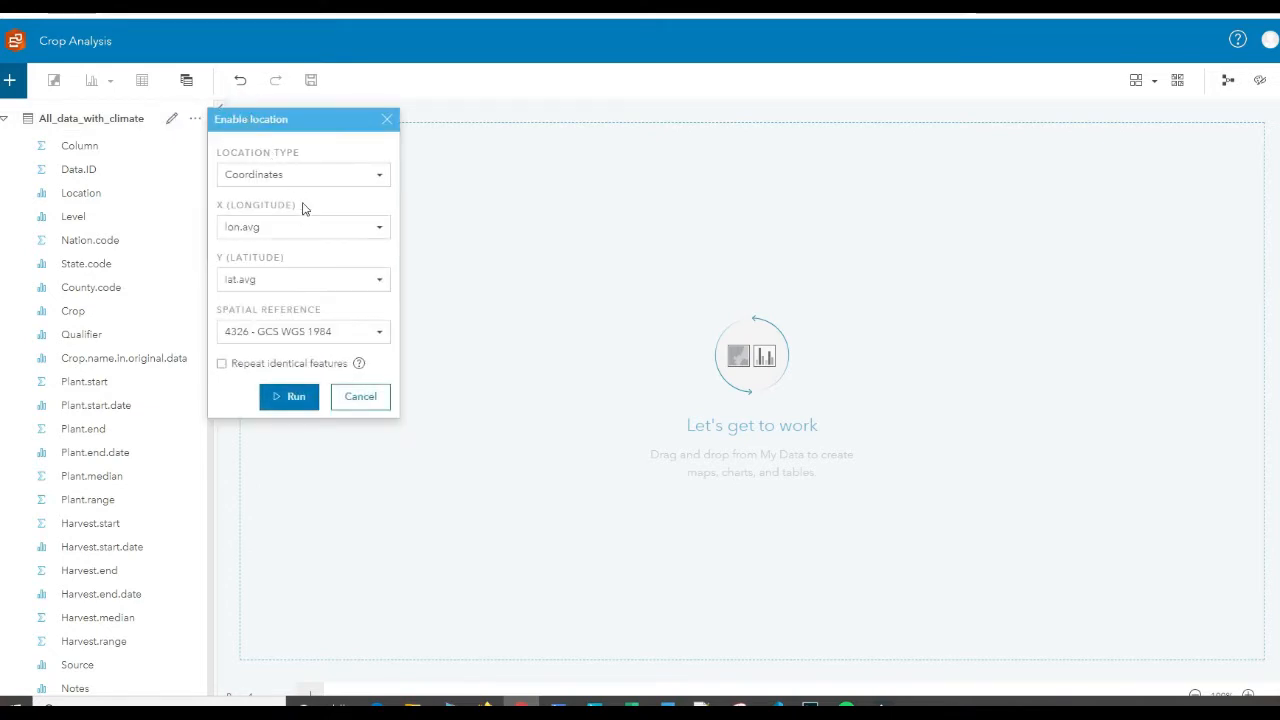
pyautogui.click(310, 176)
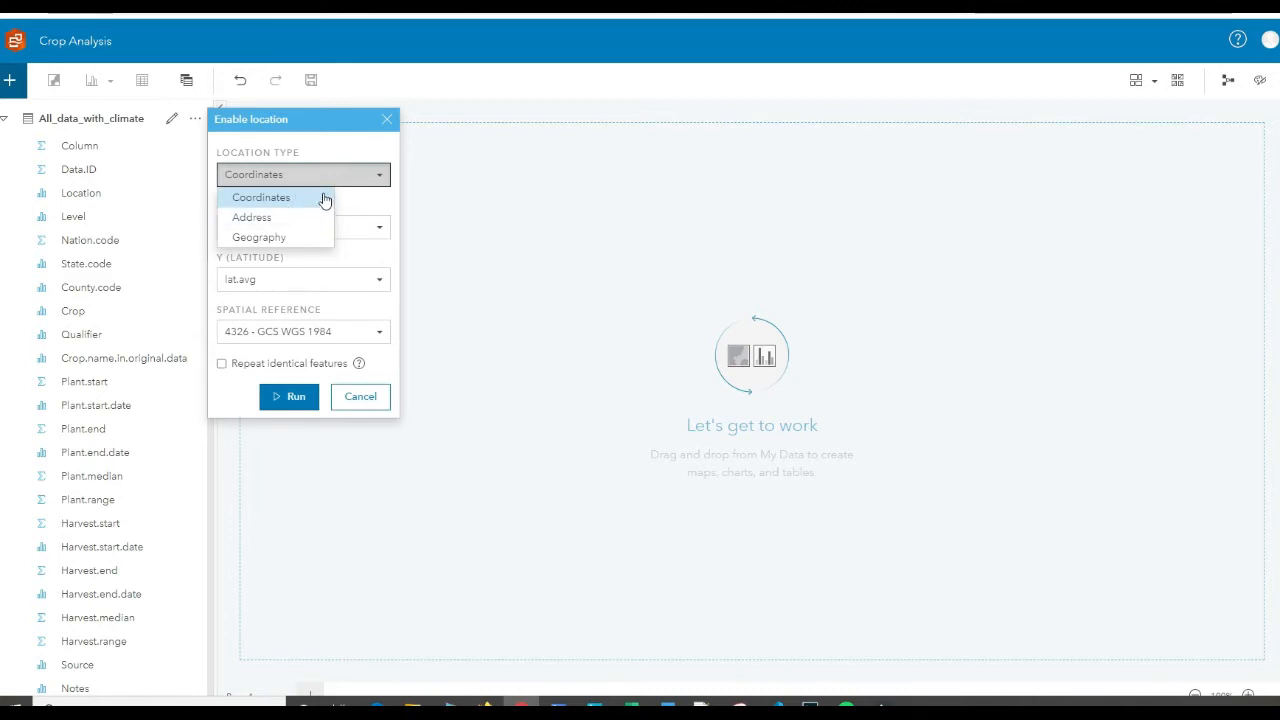
pyautogui.click(368, 199)
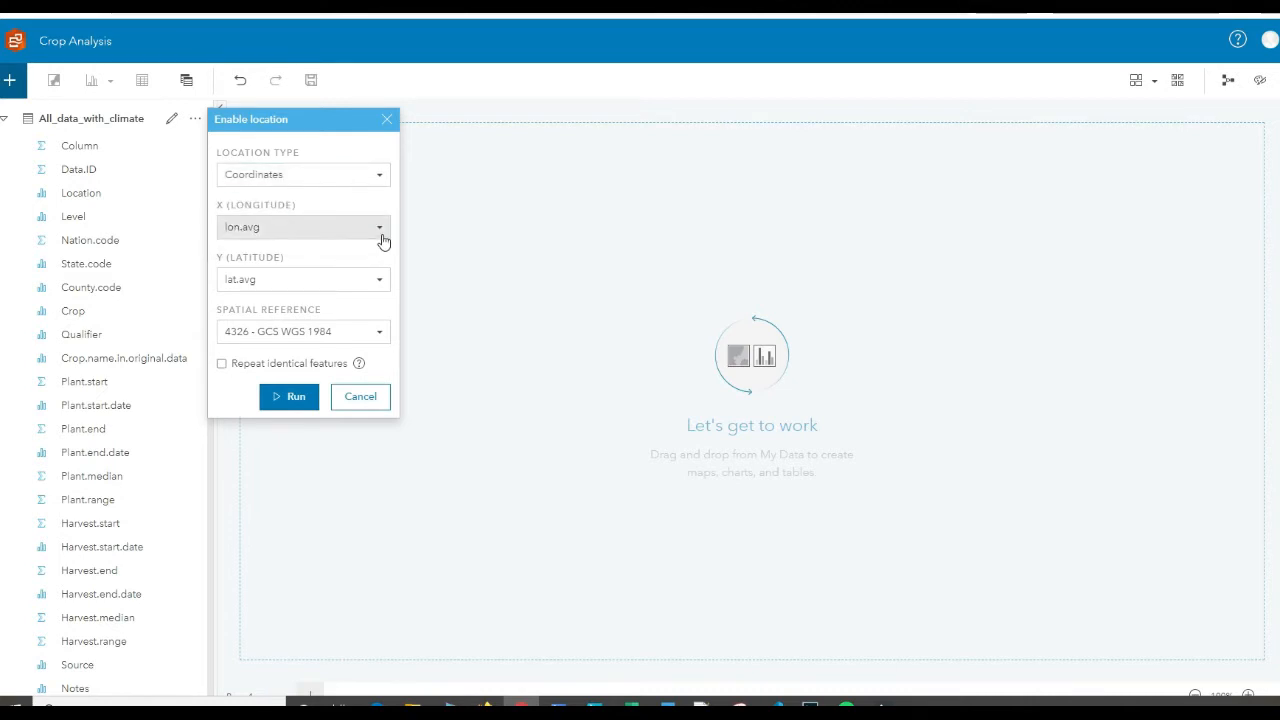
pyautogui.click(246, 224)
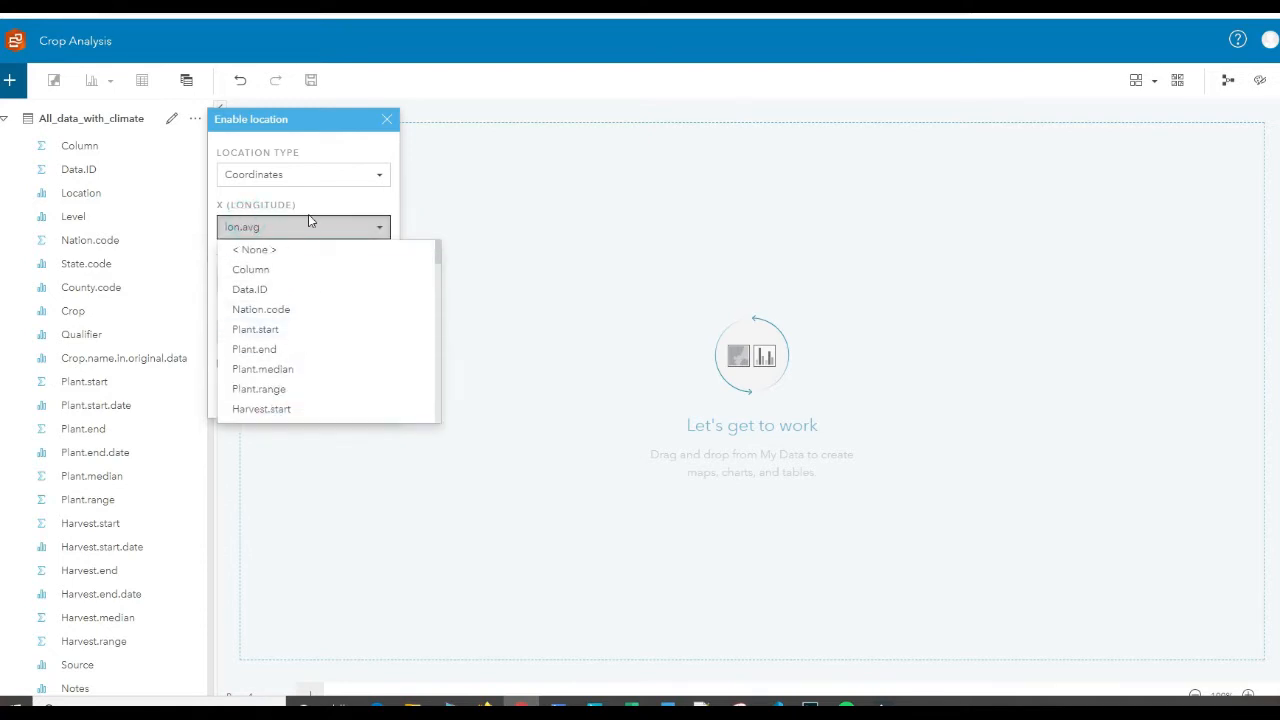
pyautogui.click(308, 216)
pyautogui.click(308, 279)
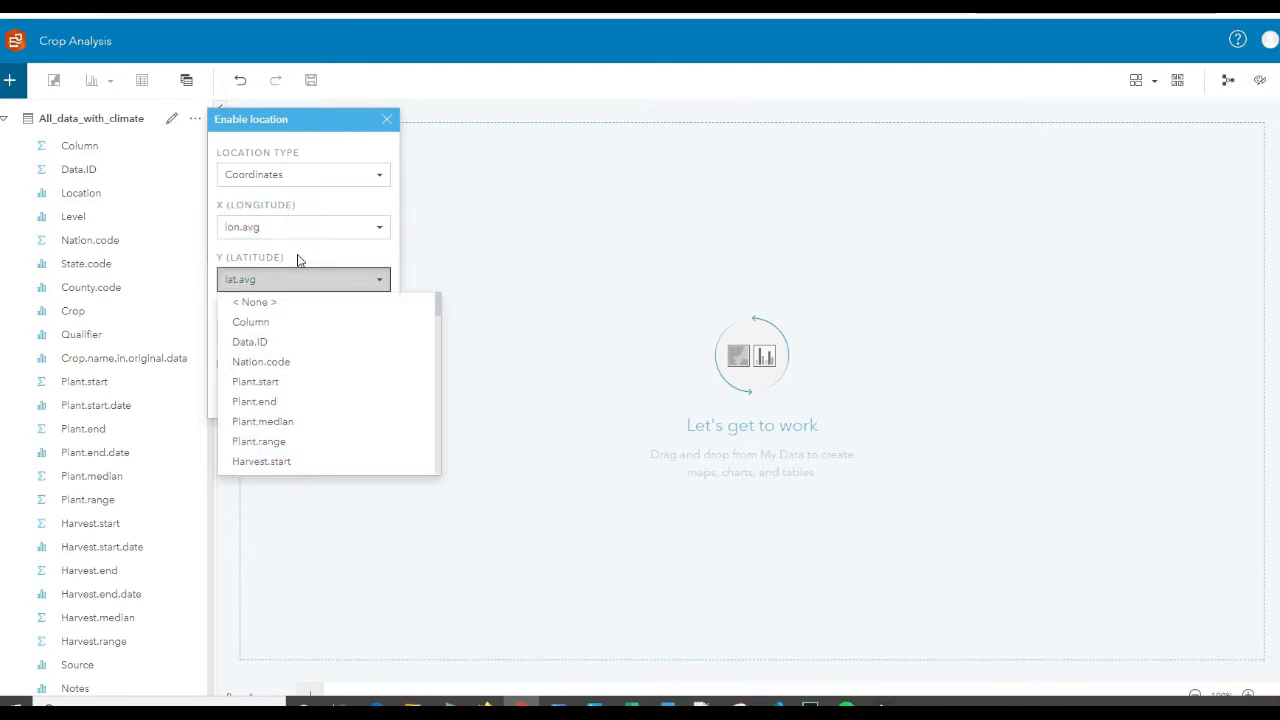
pyautogui.click(297, 256)
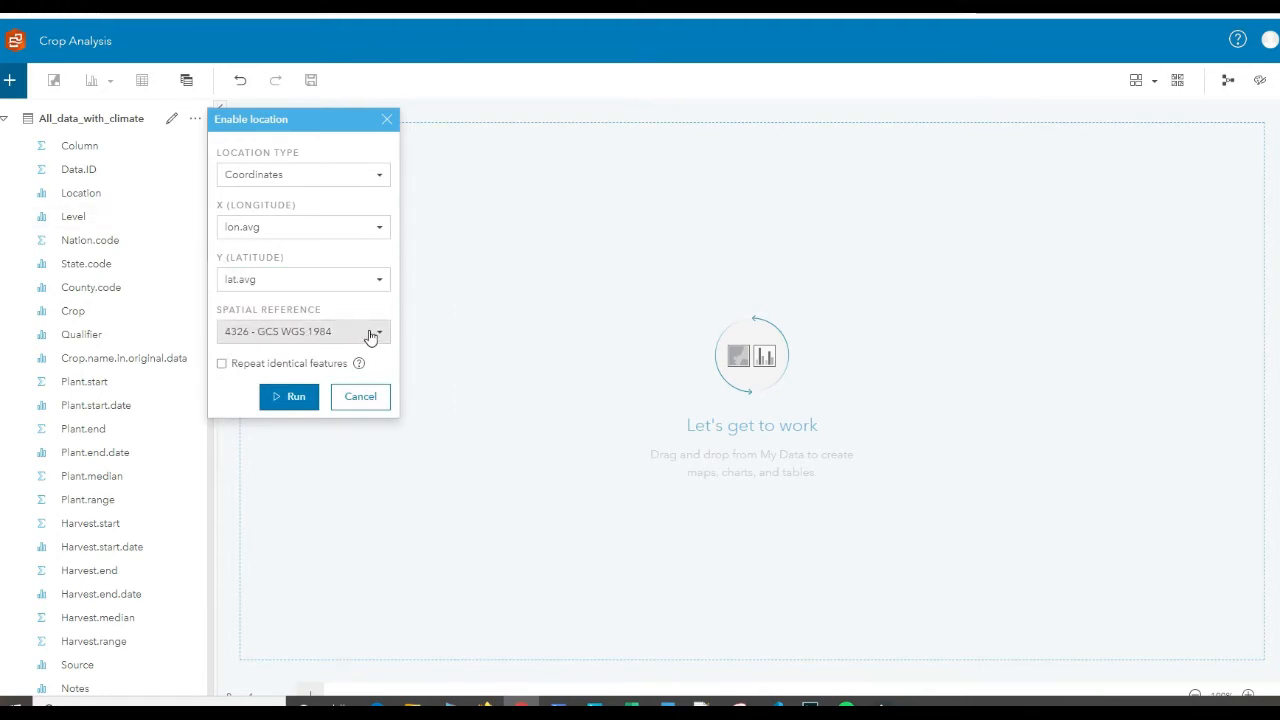
pyautogui.click(317, 345)
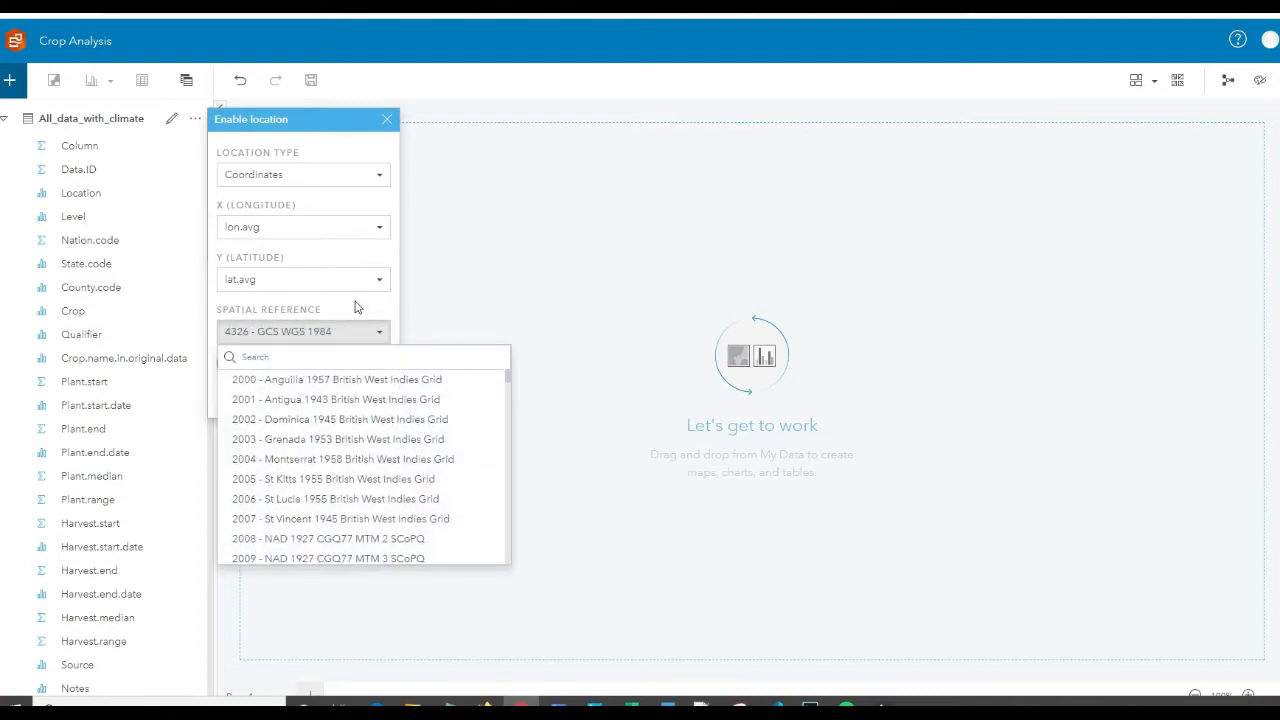
pyautogui.click(320, 333)
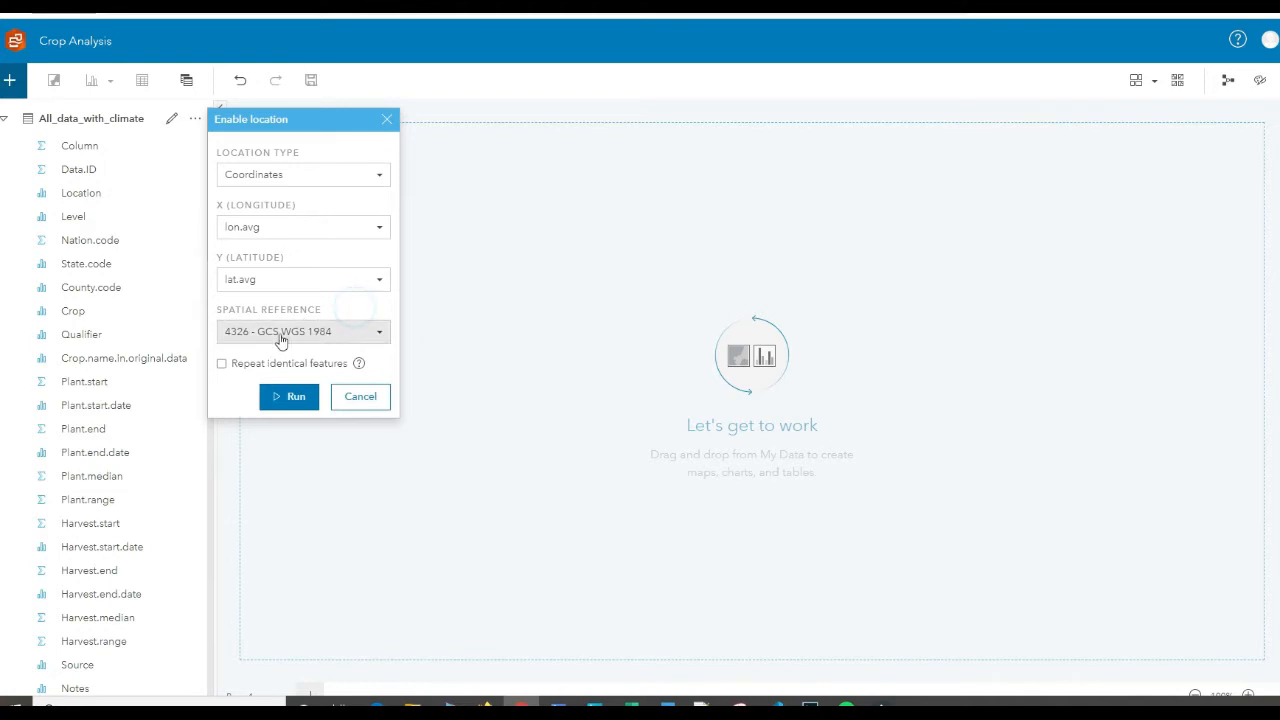
pyautogui.click(288, 397)
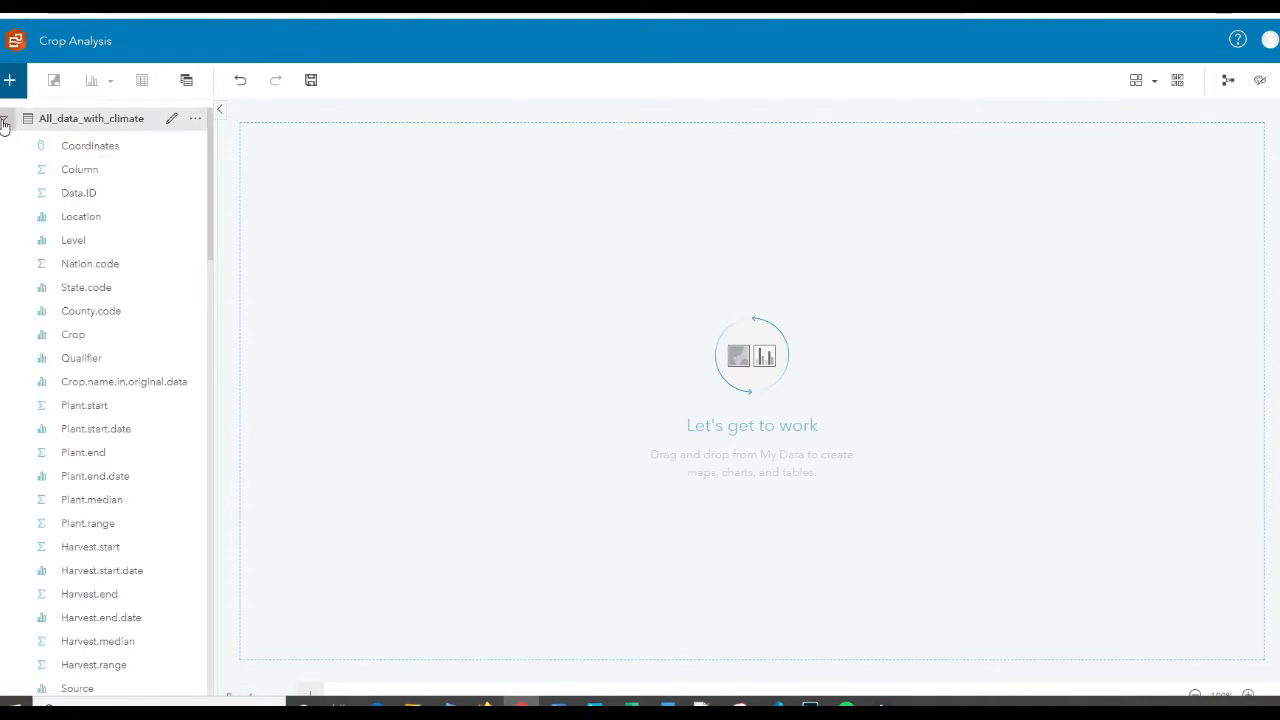
# Collapse the dataset's fields, add All_data_with_climate to the page as a map, and enlarge the map card
pyautogui.click(4, 120)
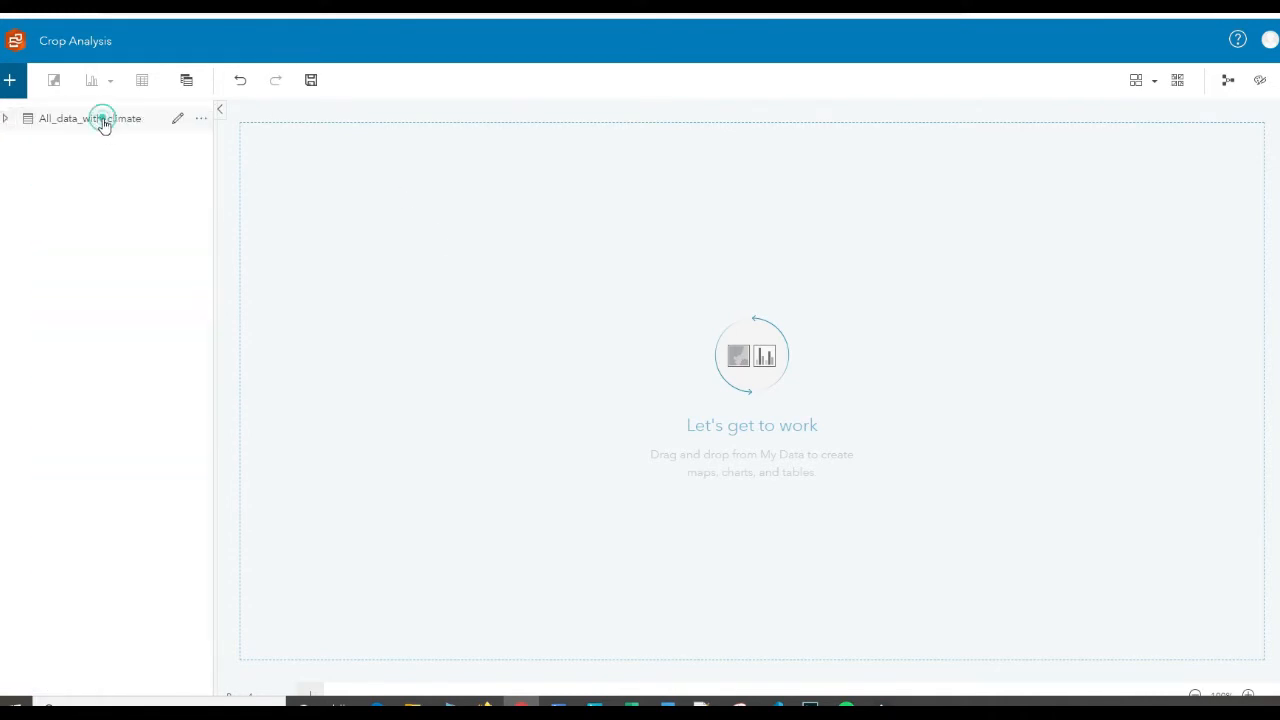
pyautogui.moveTo(125, 153); pyautogui.dragTo(300, 186)
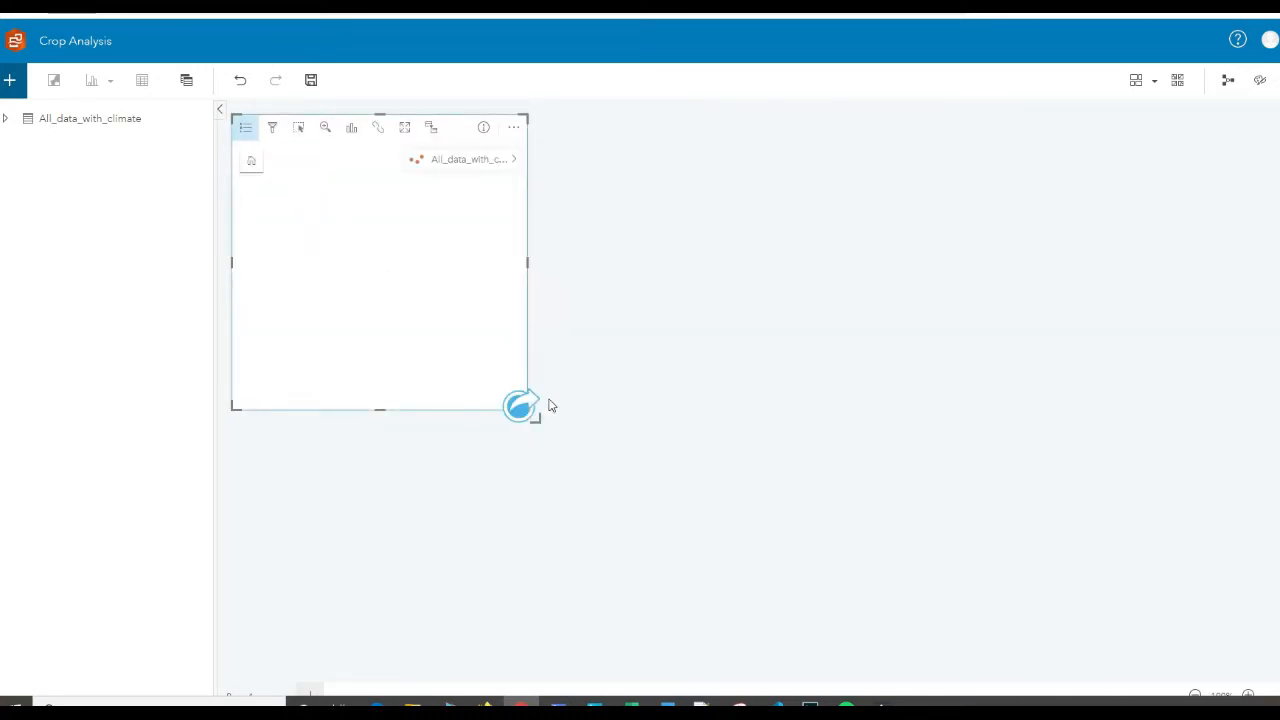
pyautogui.moveTo(536, 416); pyautogui.dragTo(675, 450)
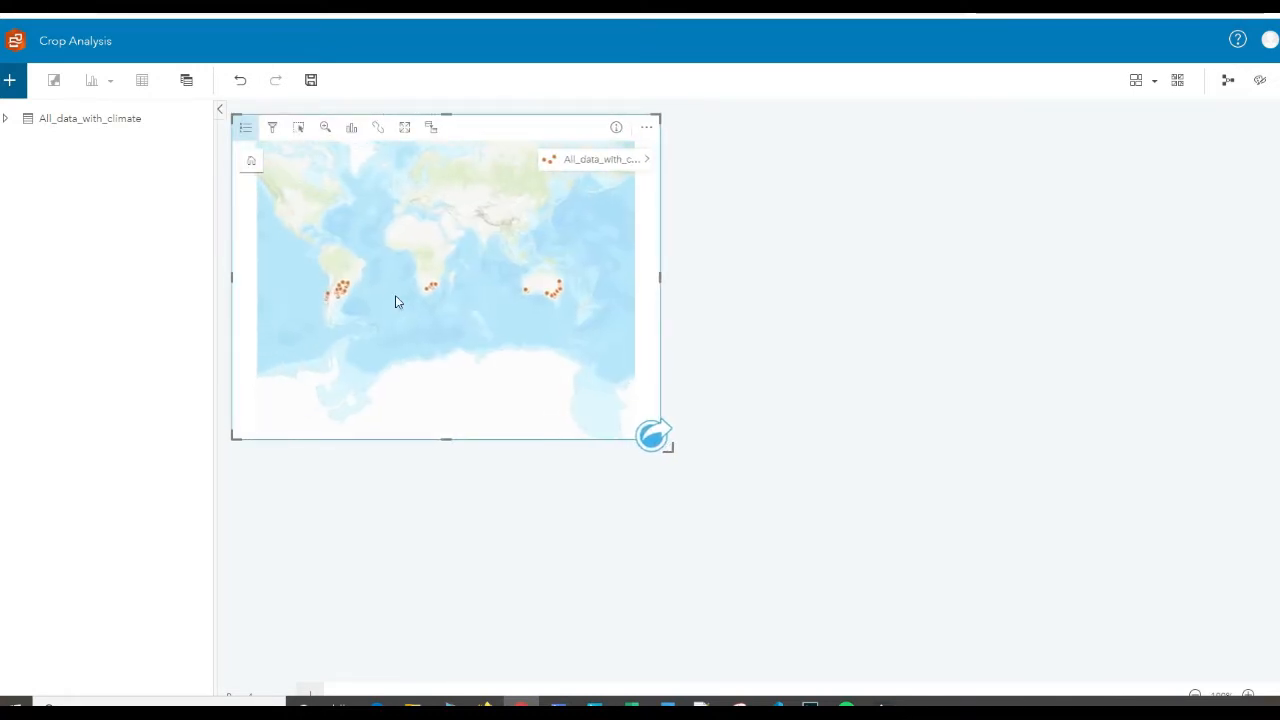
pyautogui.scroll(1, 530, 300)
pyautogui.moveTo(452, 324); pyautogui.dragTo(584, 346)
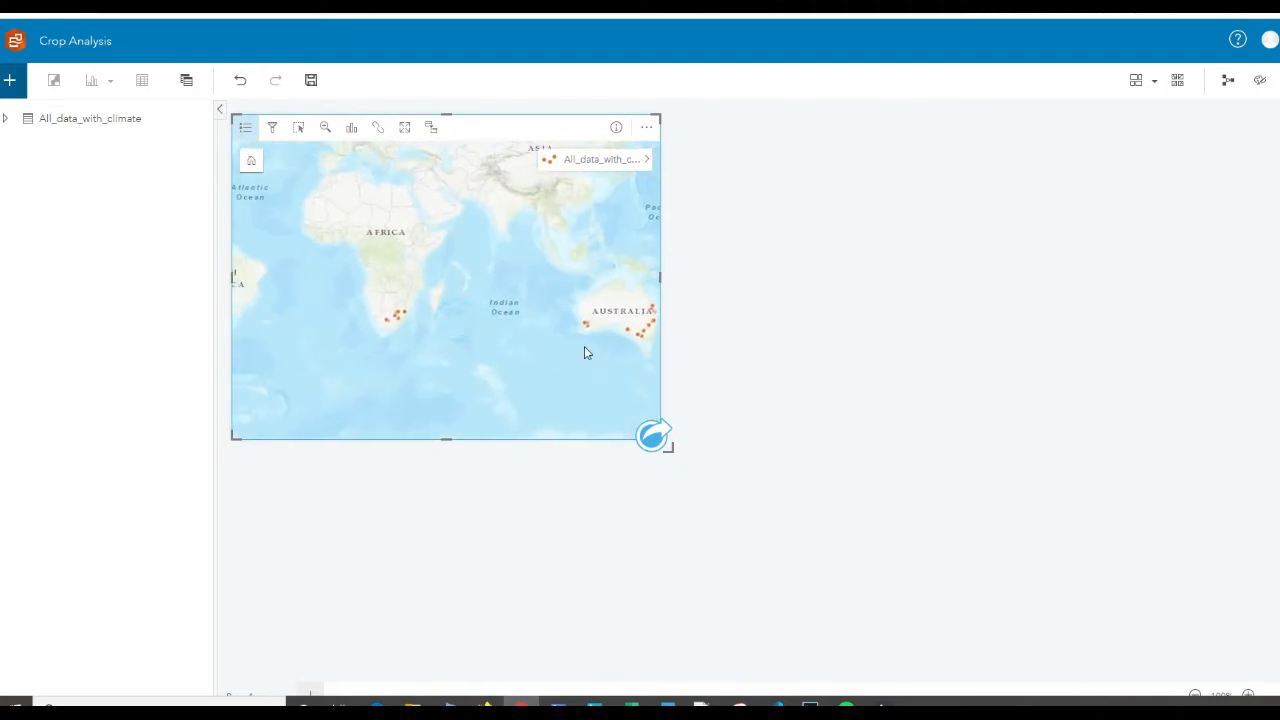
pyautogui.moveTo(357, 331); pyautogui.dragTo(545, 264)
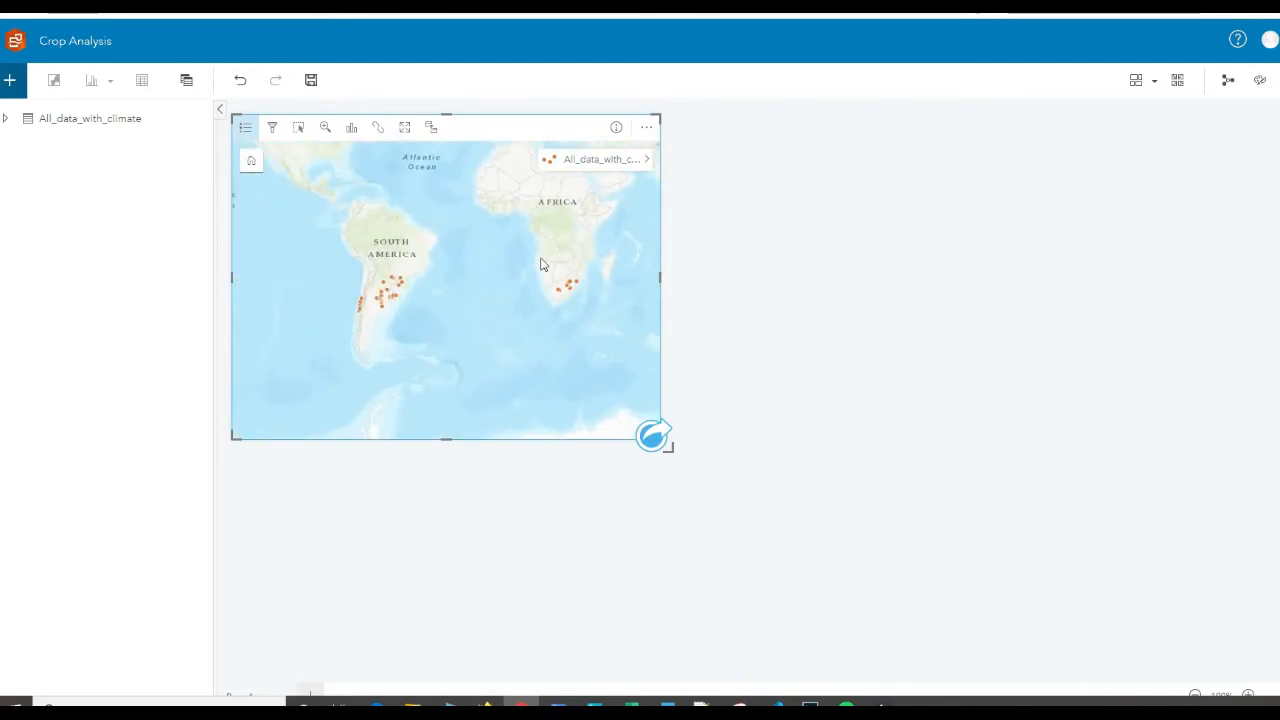
# Change the map card's visualization type to a bar chart
pyautogui.click(645, 128)
pyautogui.click(351, 128)
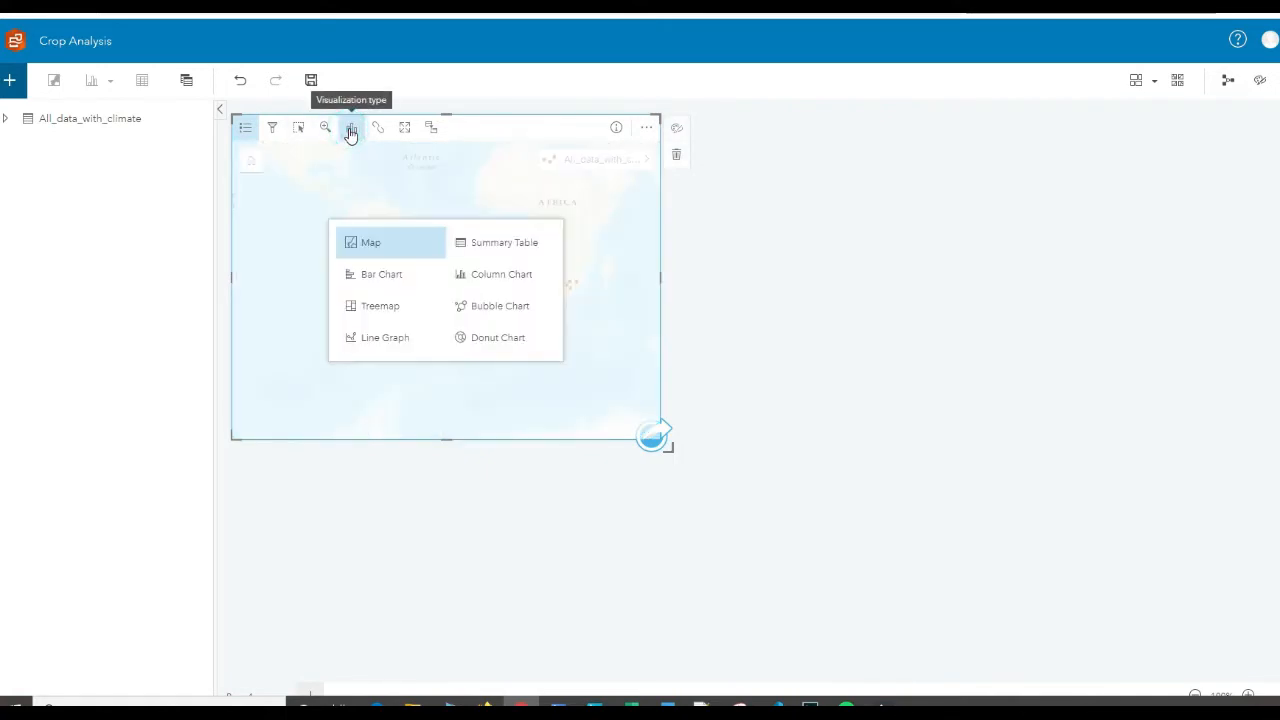
pyautogui.click(398, 282)
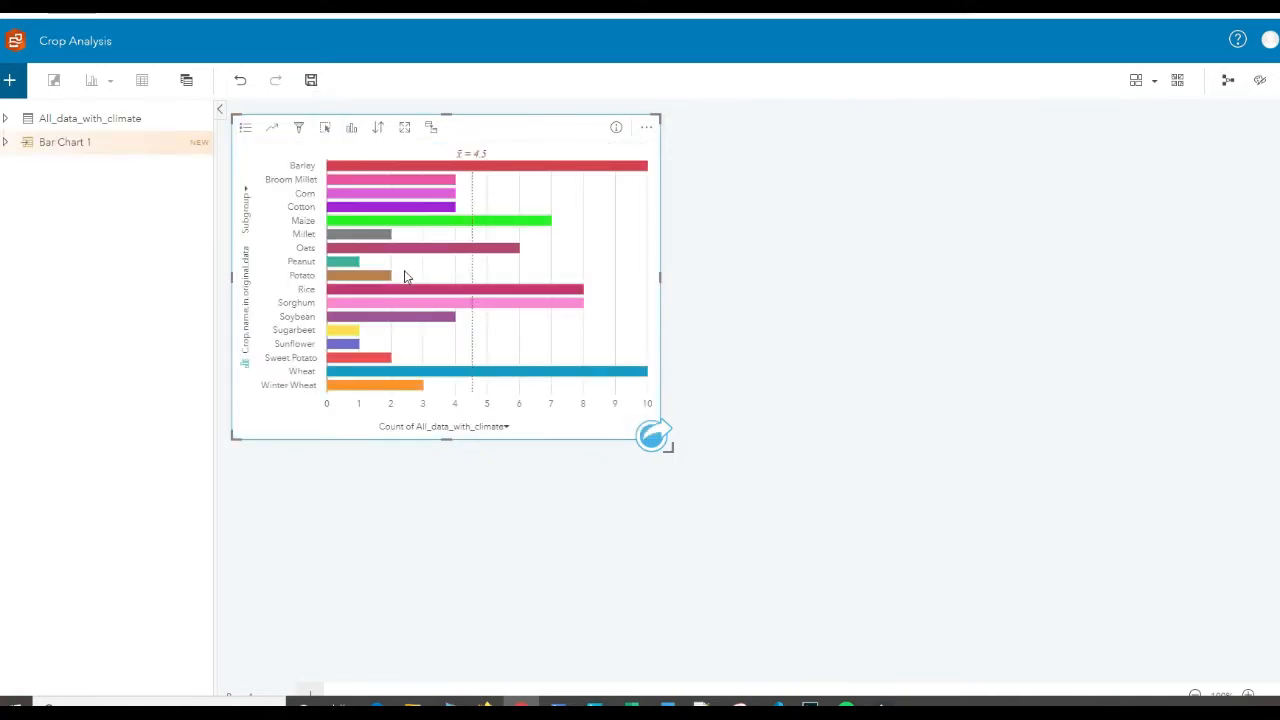
# Convert the bar chart to a summary table and enlarge the card until every crop row fits
pyautogui.click(351, 127)
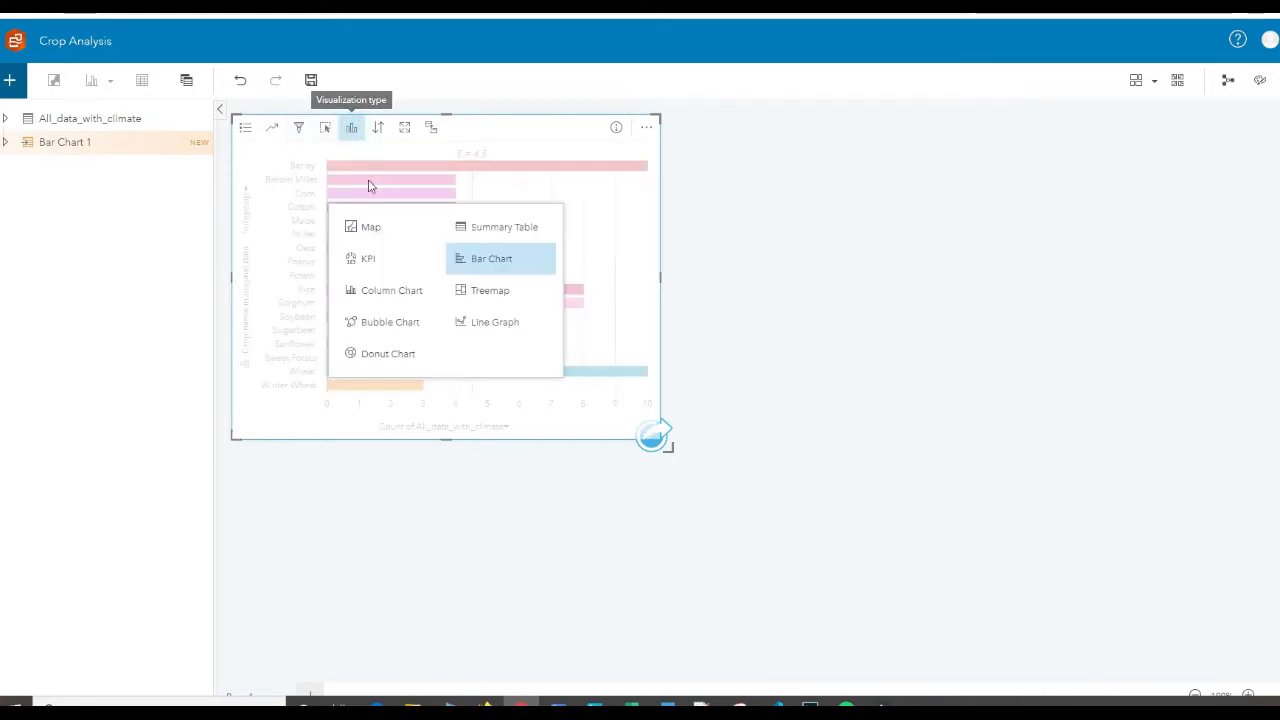
pyautogui.click(503, 234)
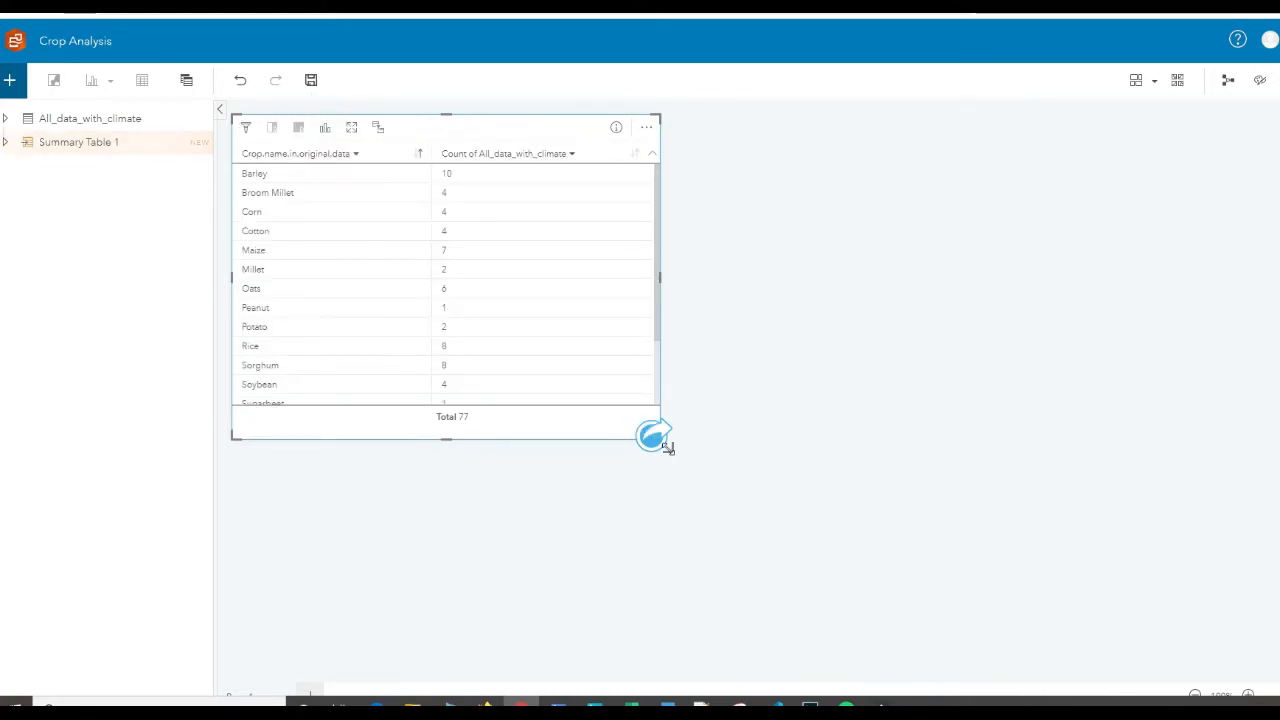
pyautogui.moveTo(668, 448); pyautogui.dragTo(757, 566)
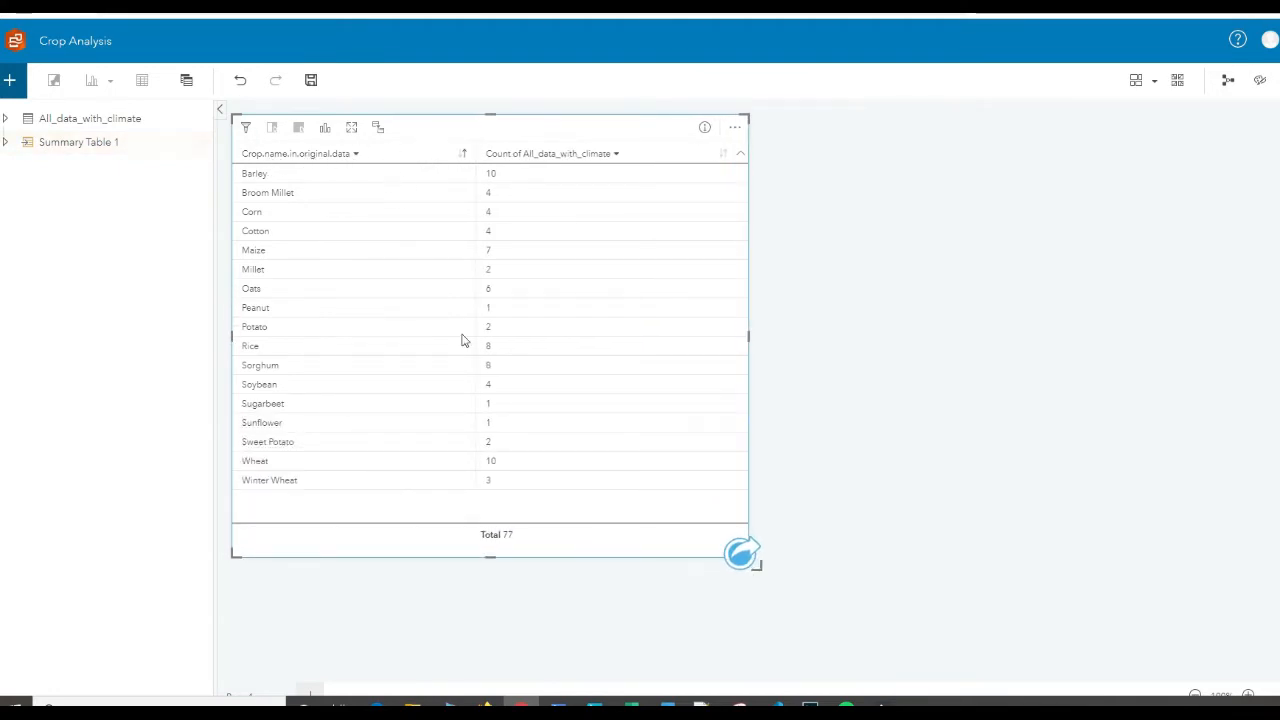
# Switch the summary table to a line graph, and change that graph to a KPI
pyautogui.click(327, 129)
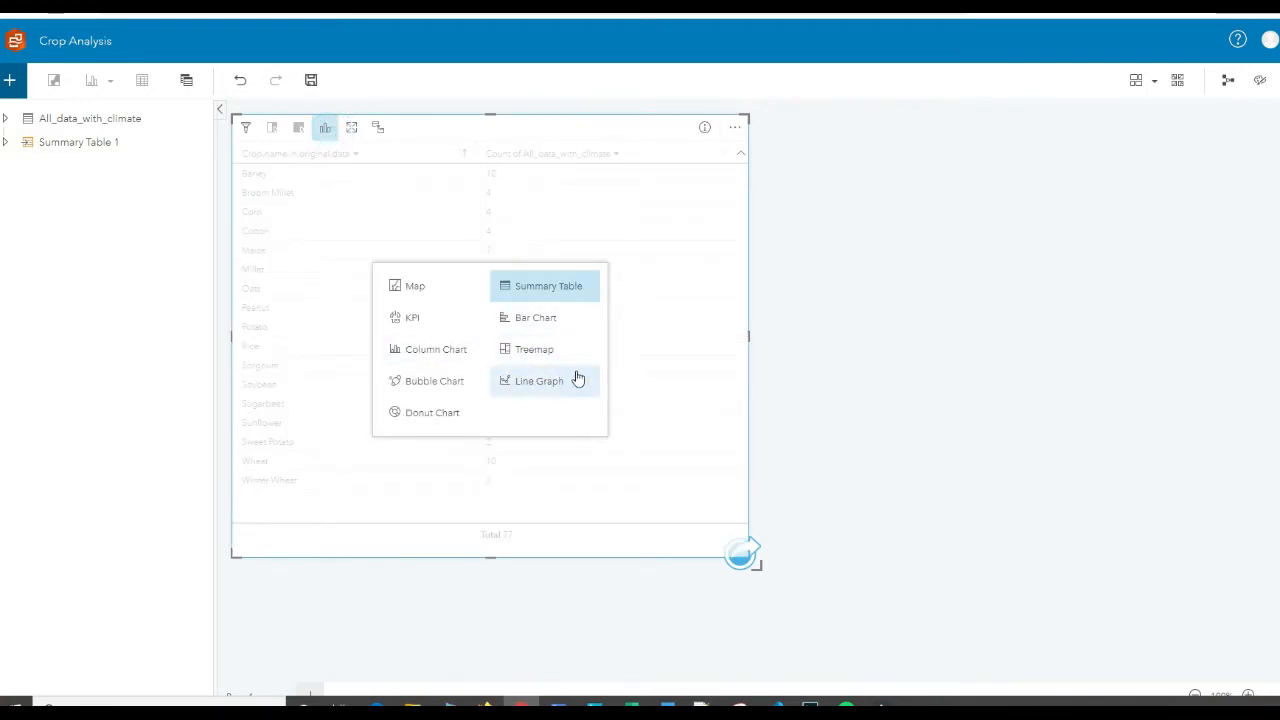
pyautogui.click(517, 389)
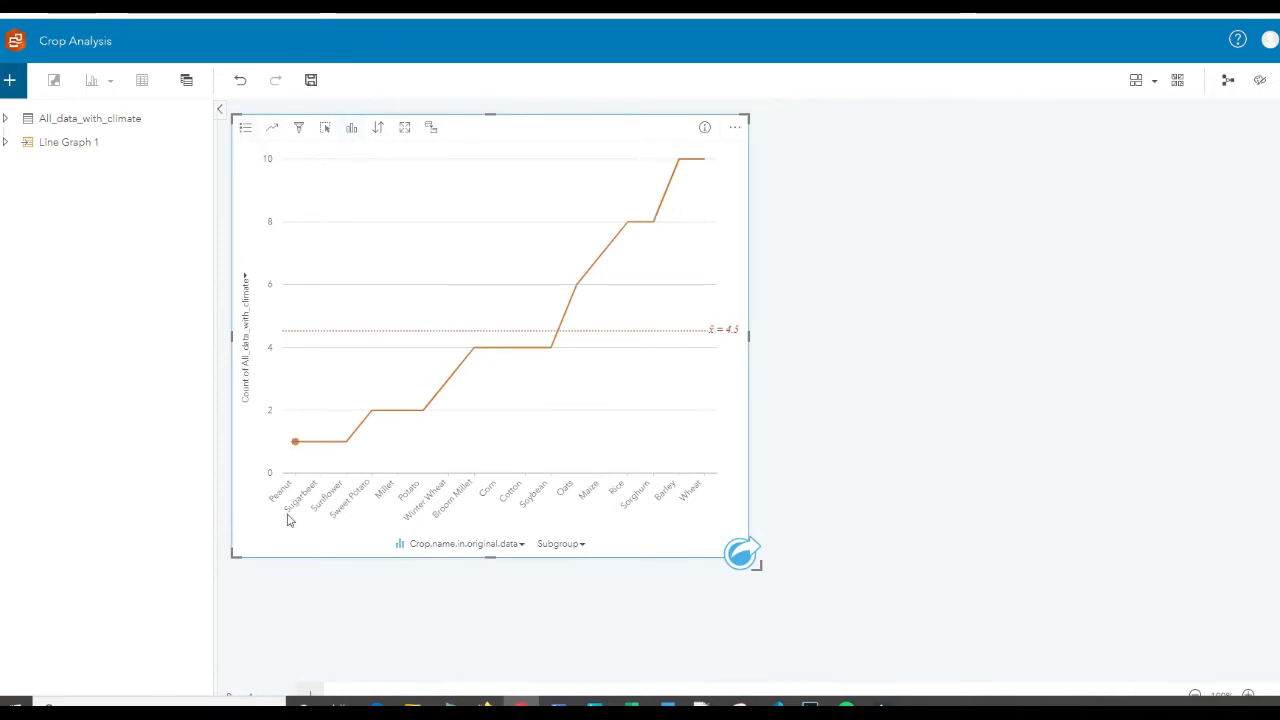
pyautogui.click(351, 128)
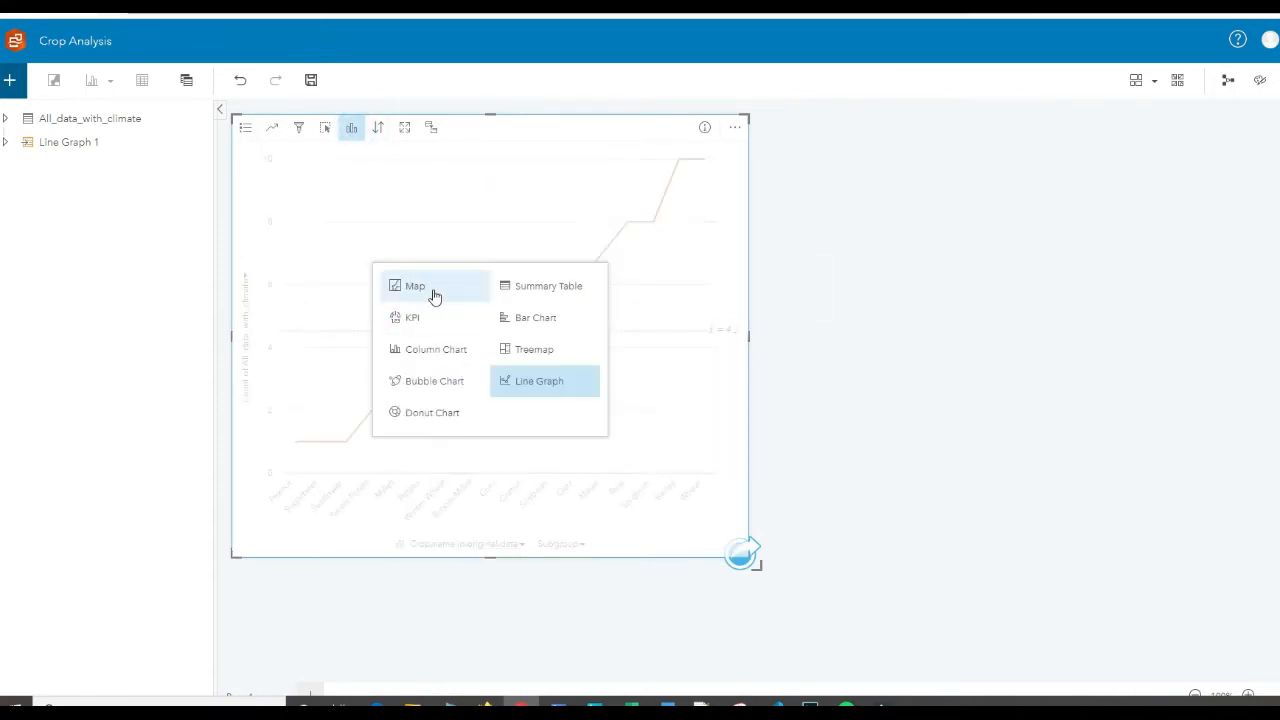
pyautogui.click(435, 319)
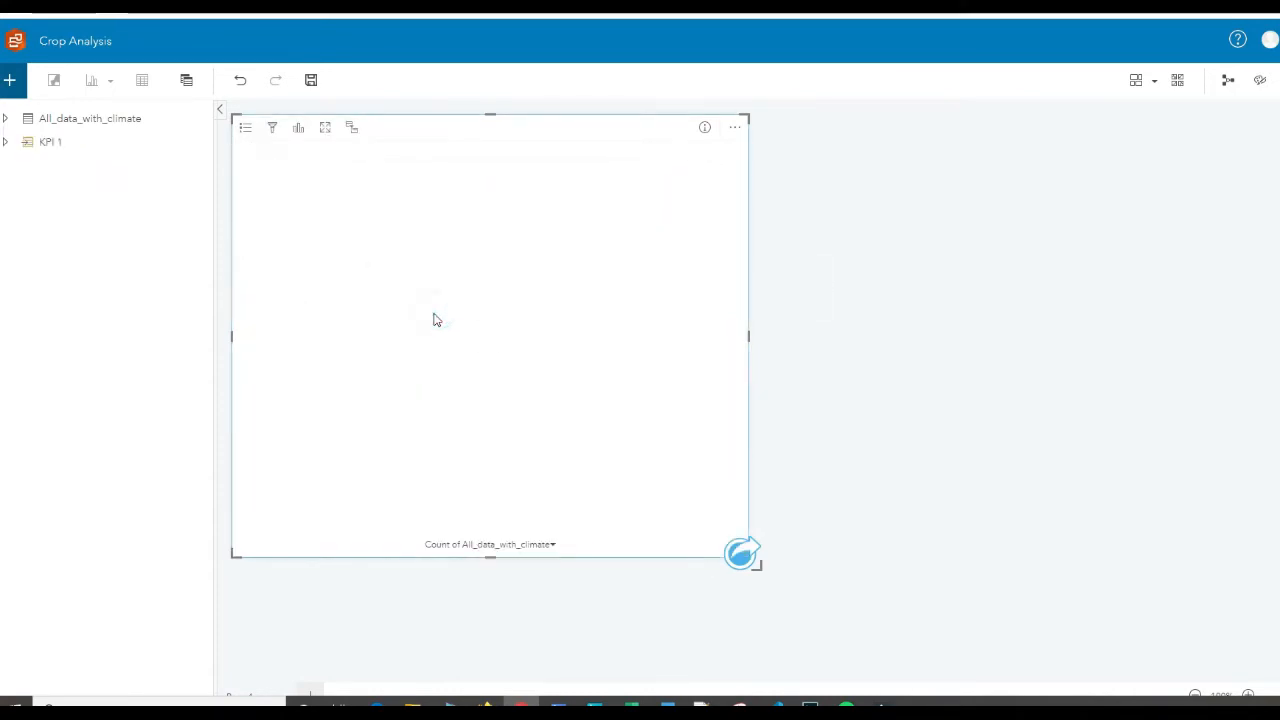
# Check which visualization types are available for the KPI card and delete the card from the page
pyautogui.click(300, 132)
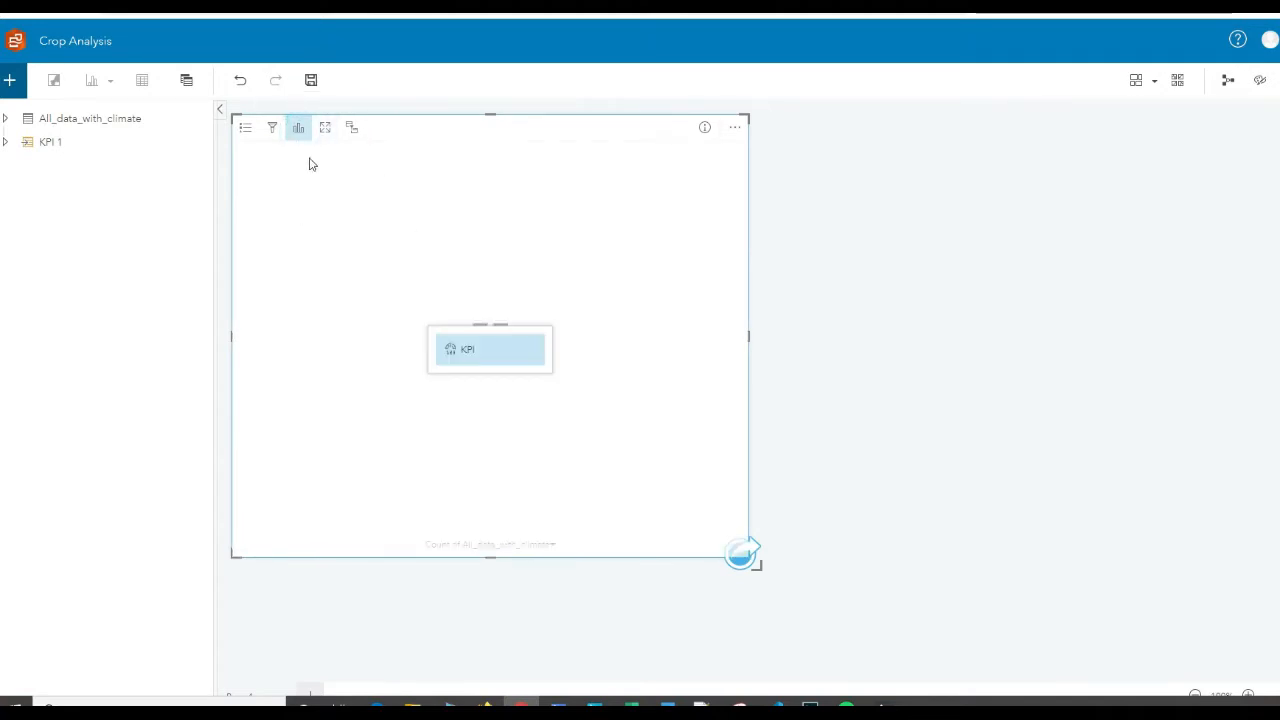
pyautogui.click(298, 127)
pyautogui.click(298, 127)
pyautogui.click(474, 342)
pyautogui.click(298, 127)
pyautogui.click(763, 186)
# Add All_data_with_climate as a map card, place a Crop.name.in.original.data bar chart beside it, and enlarge both cards
pyautogui.moveTo(95, 118); pyautogui.dragTo(303, 200)
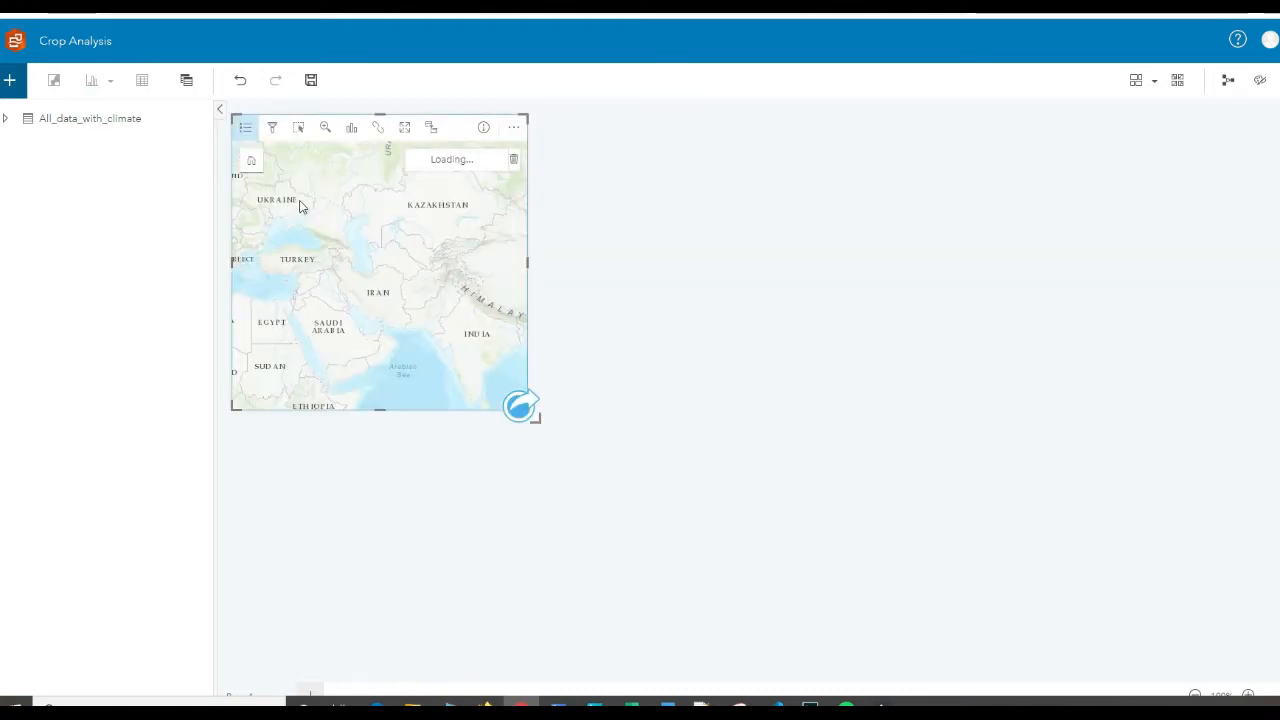
pyautogui.moveTo(535, 420); pyautogui.dragTo(630, 439)
pyautogui.moveTo(112, 120); pyautogui.dragTo(794, 193)
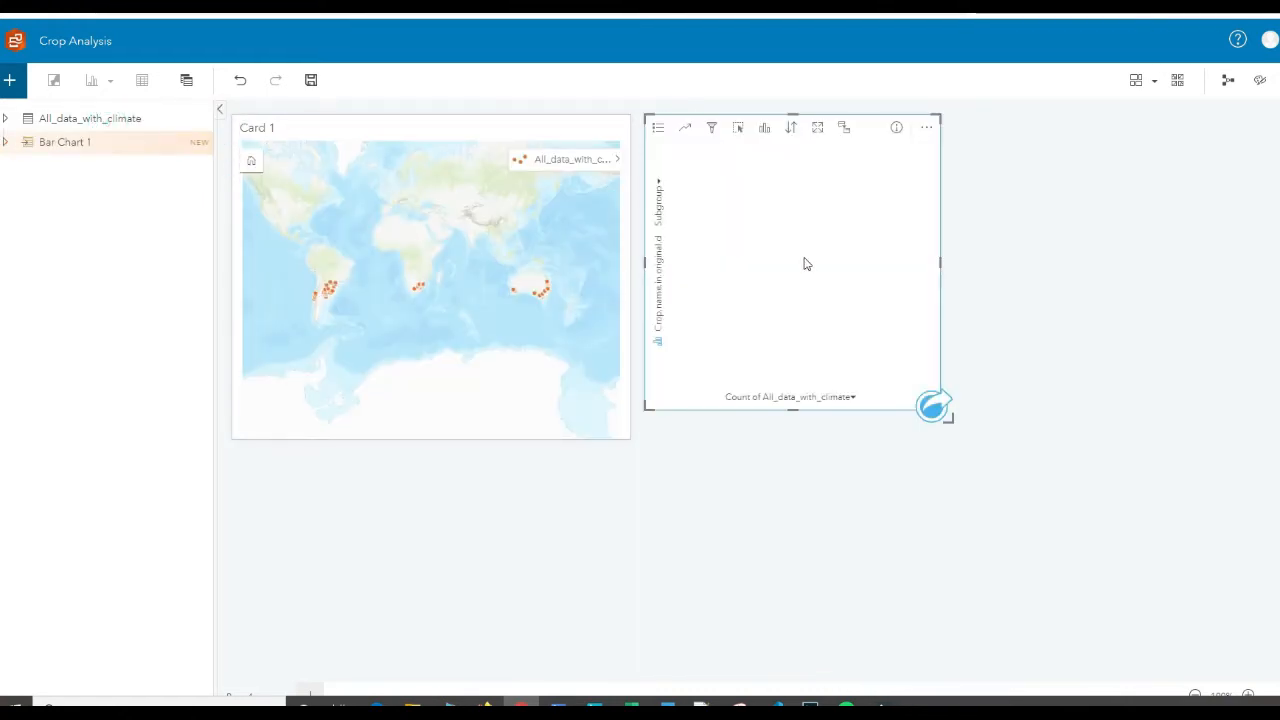
pyautogui.moveTo(868, 129)
pyautogui.mouseDown()
pyautogui.moveTo(1023, 209)
pyautogui.moveTo(1177, 137)
pyautogui.moveTo(856, 128)
pyautogui.mouseUp()
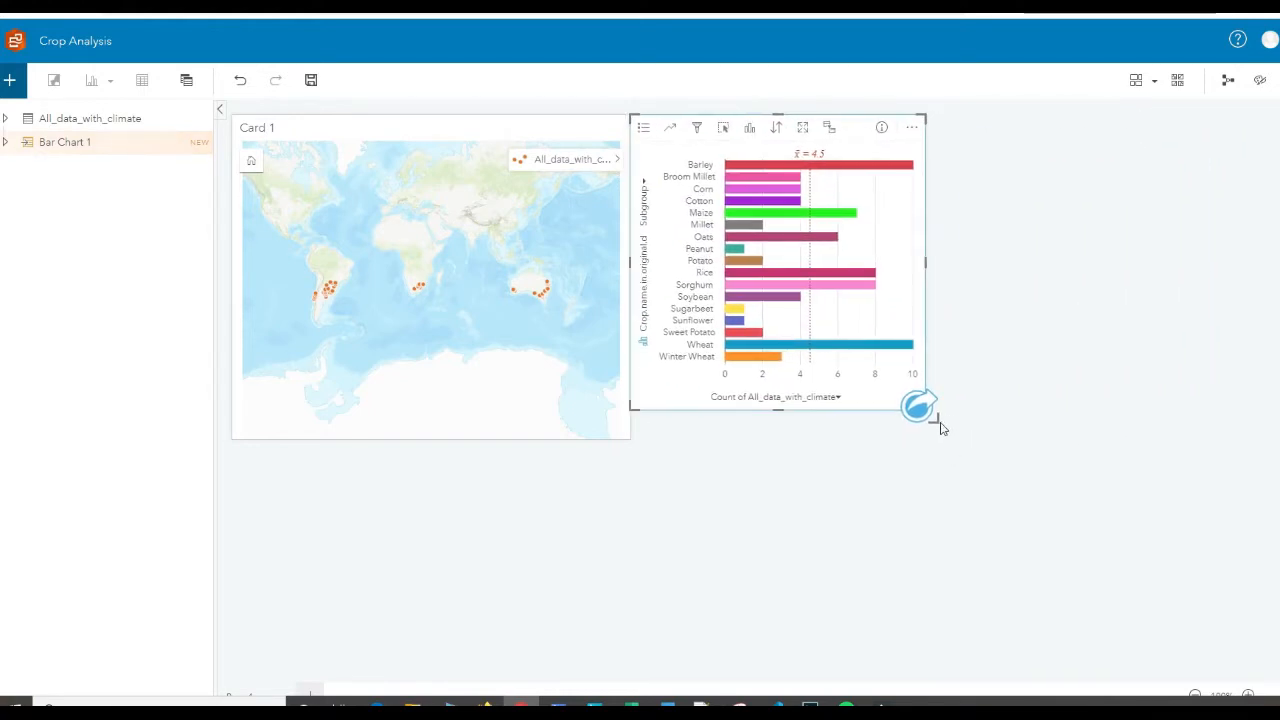
pyautogui.moveTo(936, 420); pyautogui.dragTo(1031, 506)
pyautogui.moveTo(869, 123); pyautogui.dragTo(881, 118)
pyautogui.click(1214, 443)
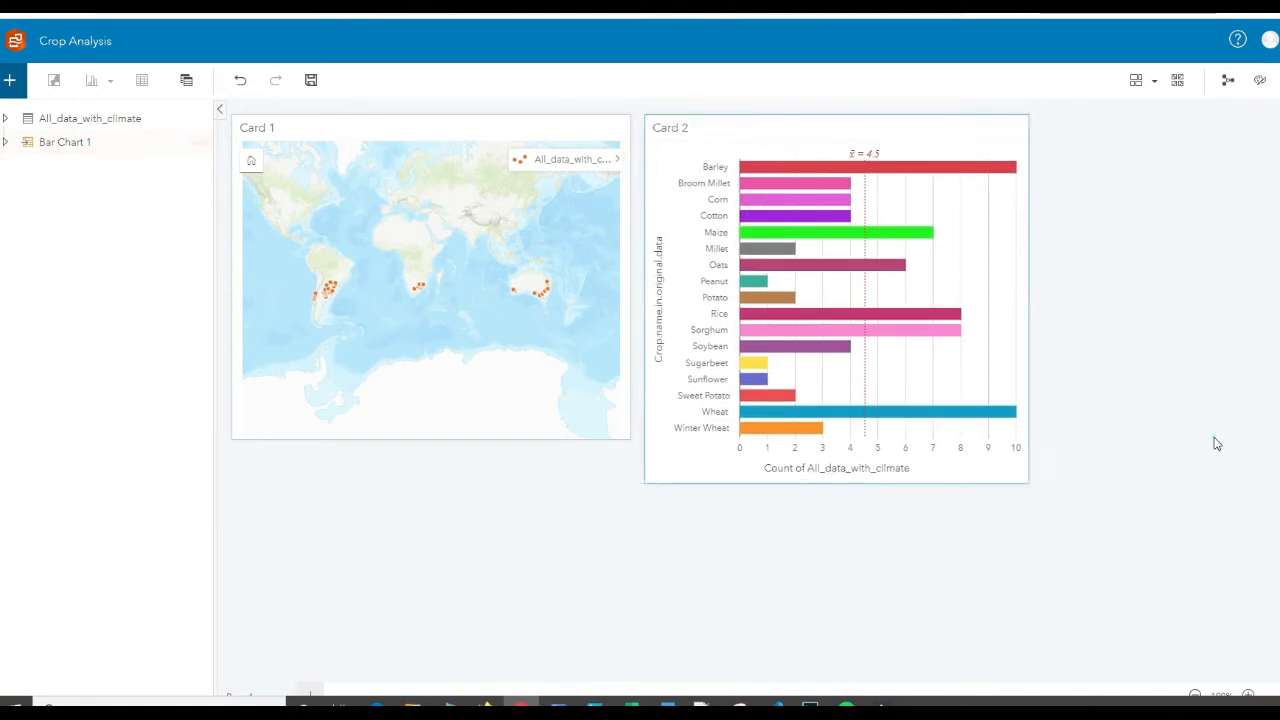
# Enlarge the map card to match the height of the bar chart card
pyautogui.click(500, 390)
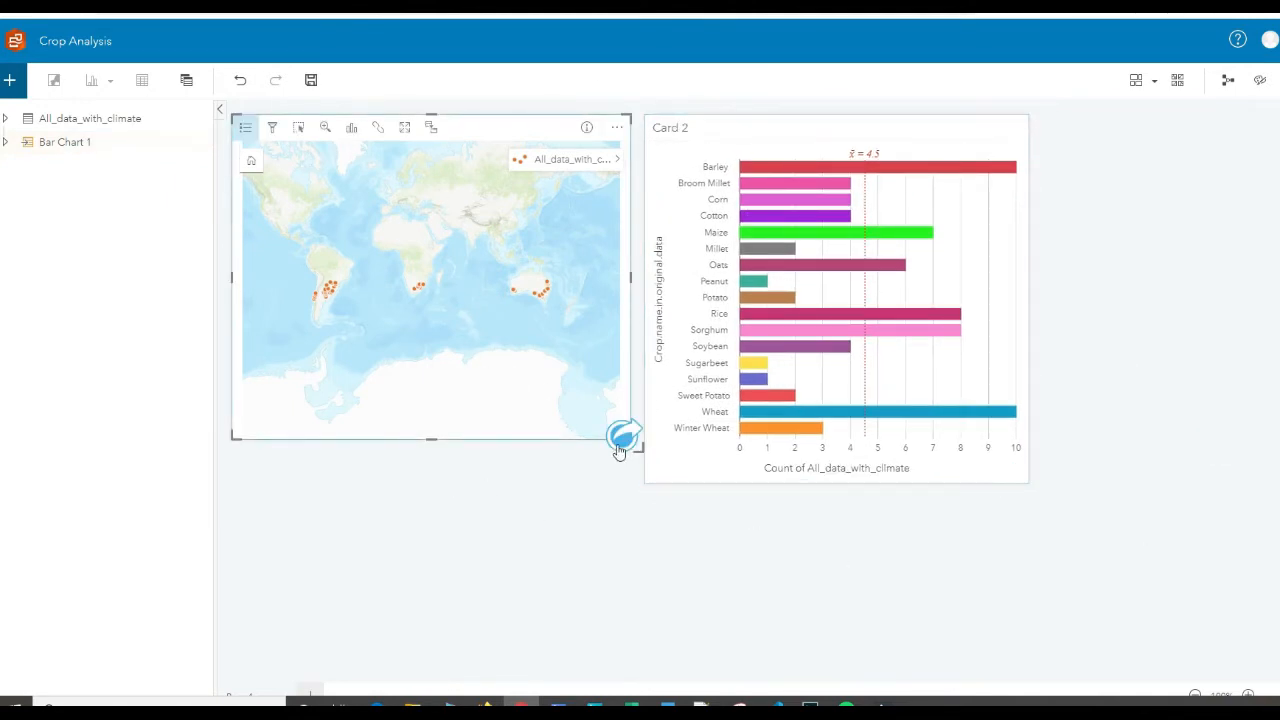
pyautogui.moveTo(231, 438); pyautogui.dragTo(217, 476)
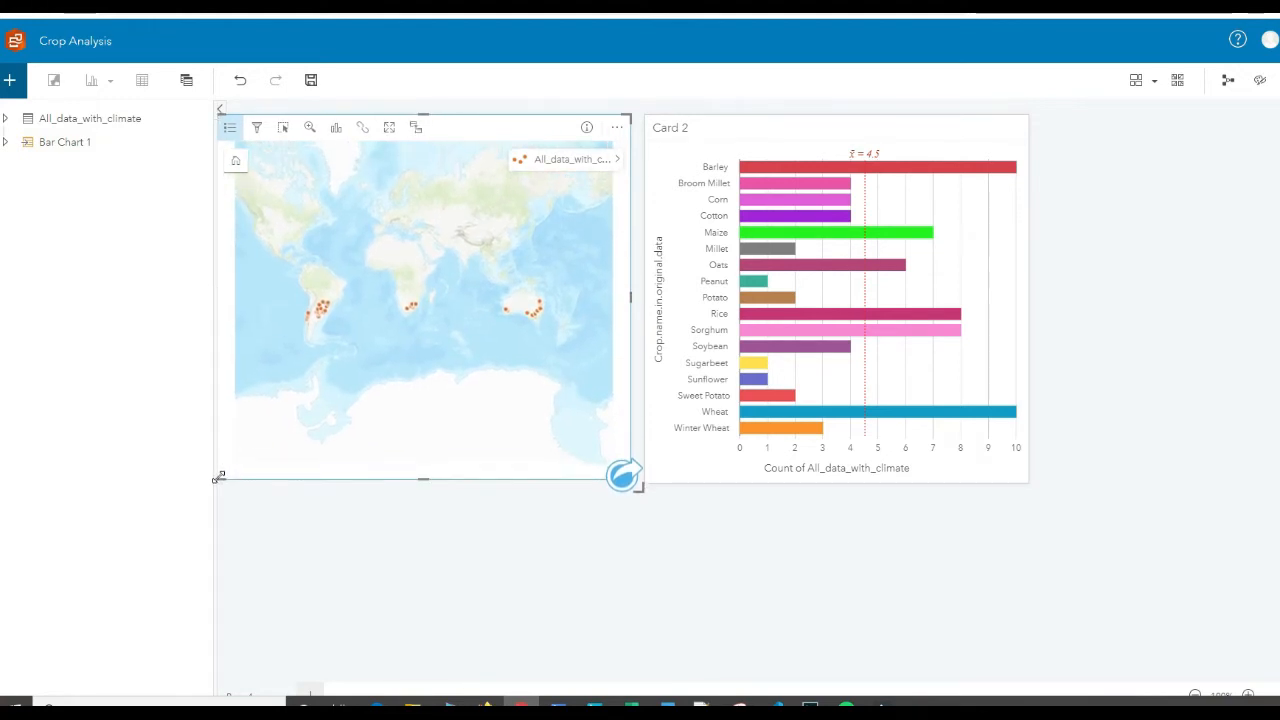
pyautogui.click(1077, 563)
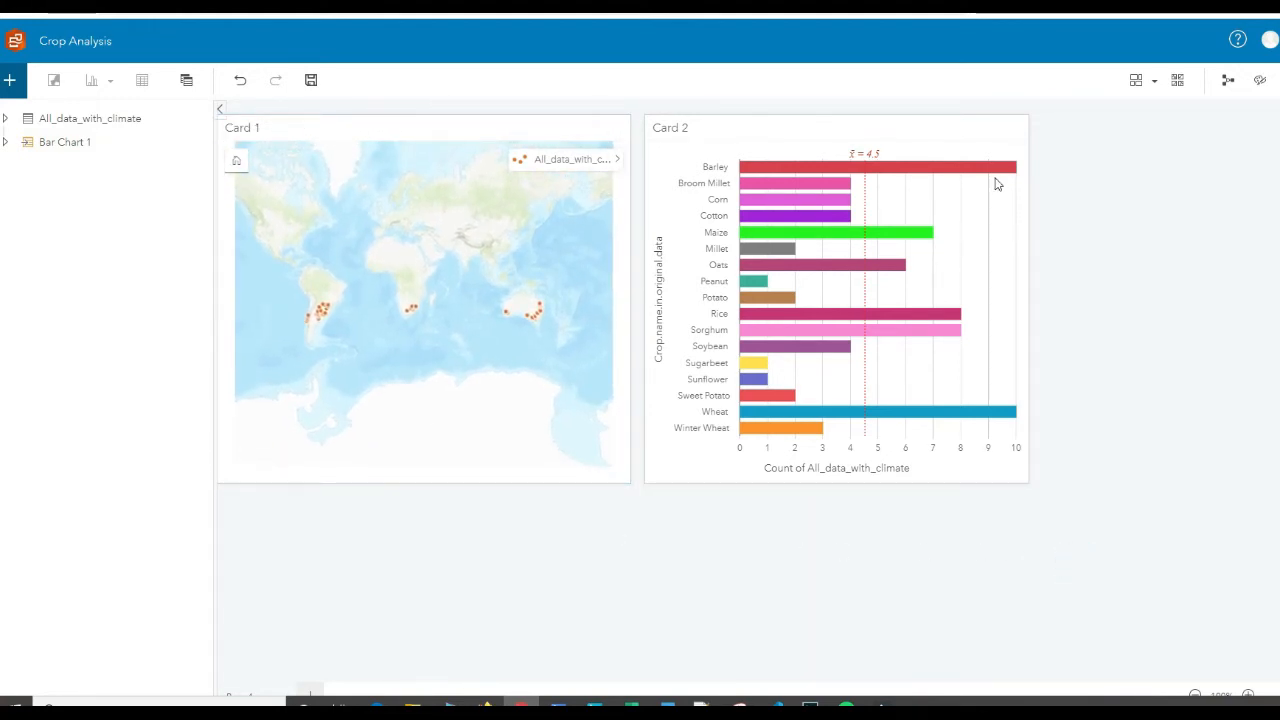
# Rename the map card "Map of Crops" and the bar chart card "Chart of Crops"
pyautogui.click(250, 128)
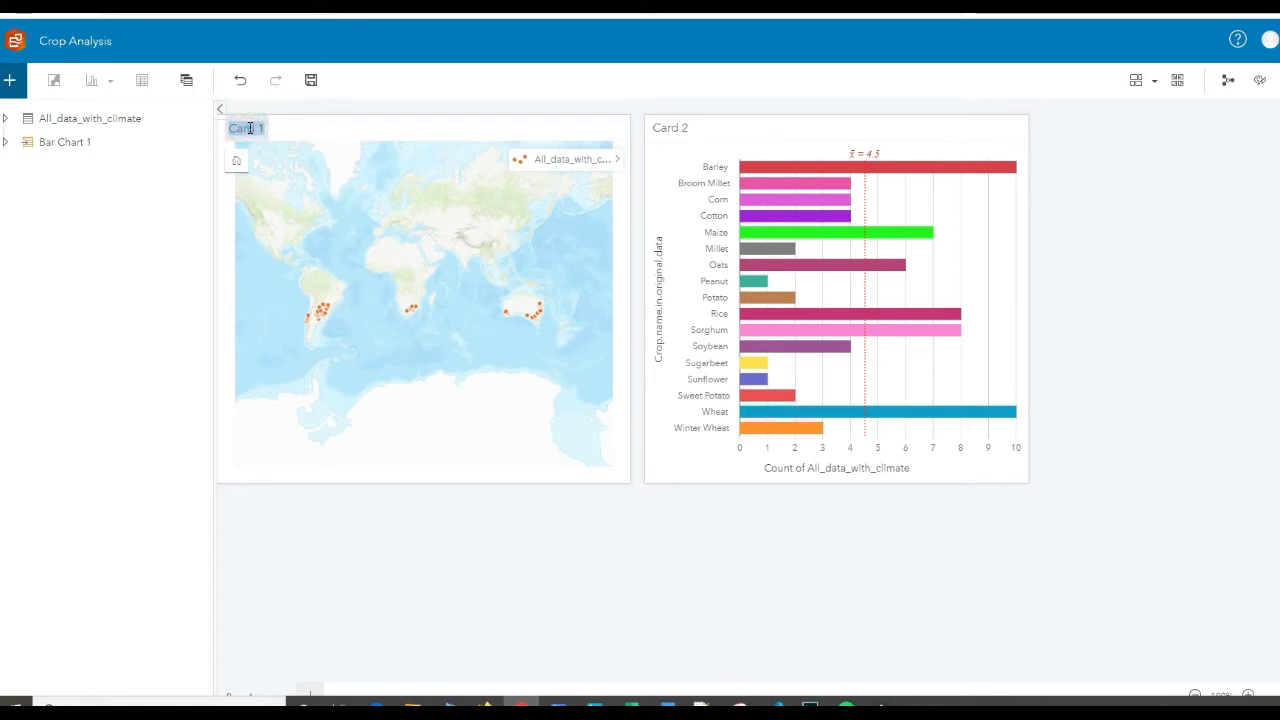
pyautogui.write('Map of Crops')
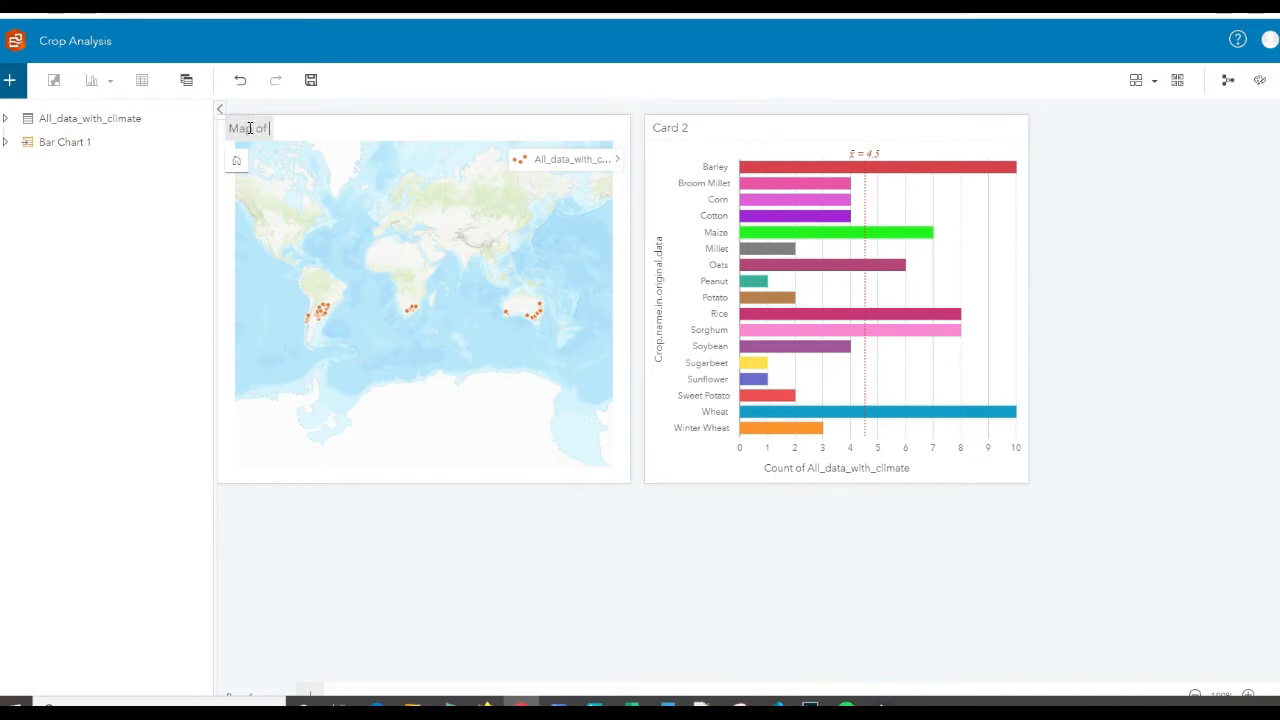
pyautogui.click(693, 128)
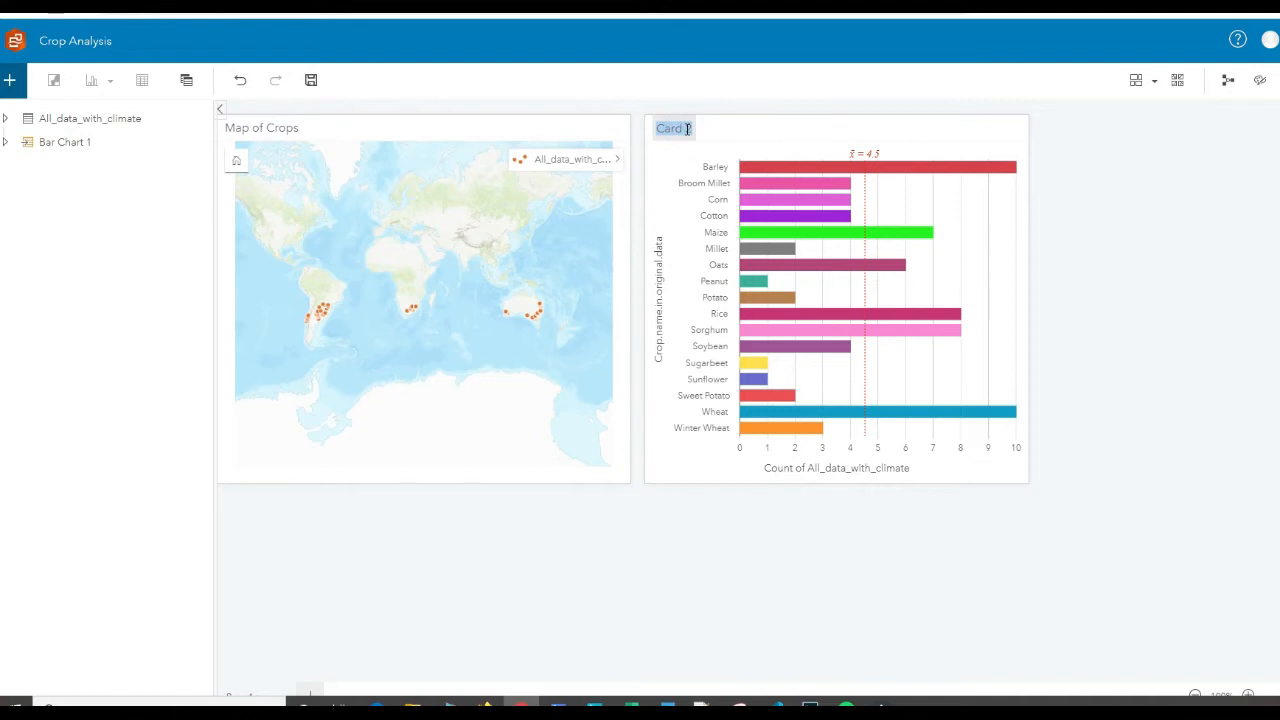
pyautogui.write('Chart of Crops')
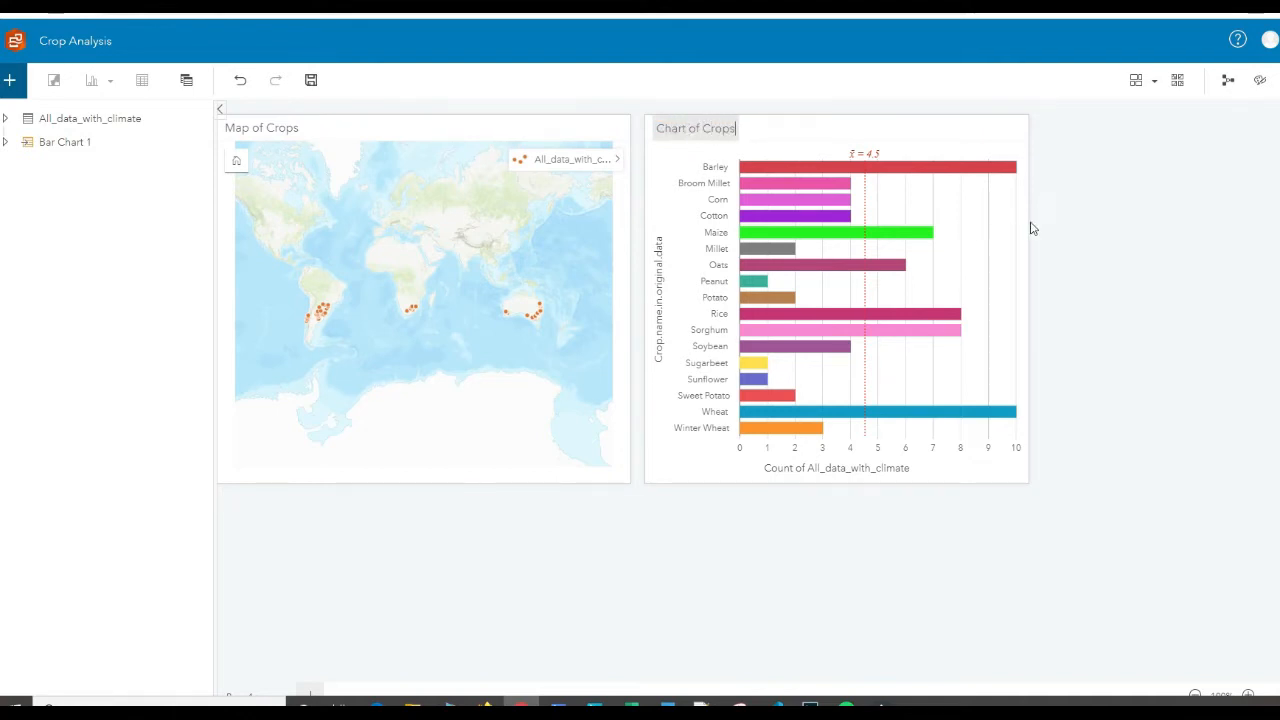
pyautogui.click(1172, 210)
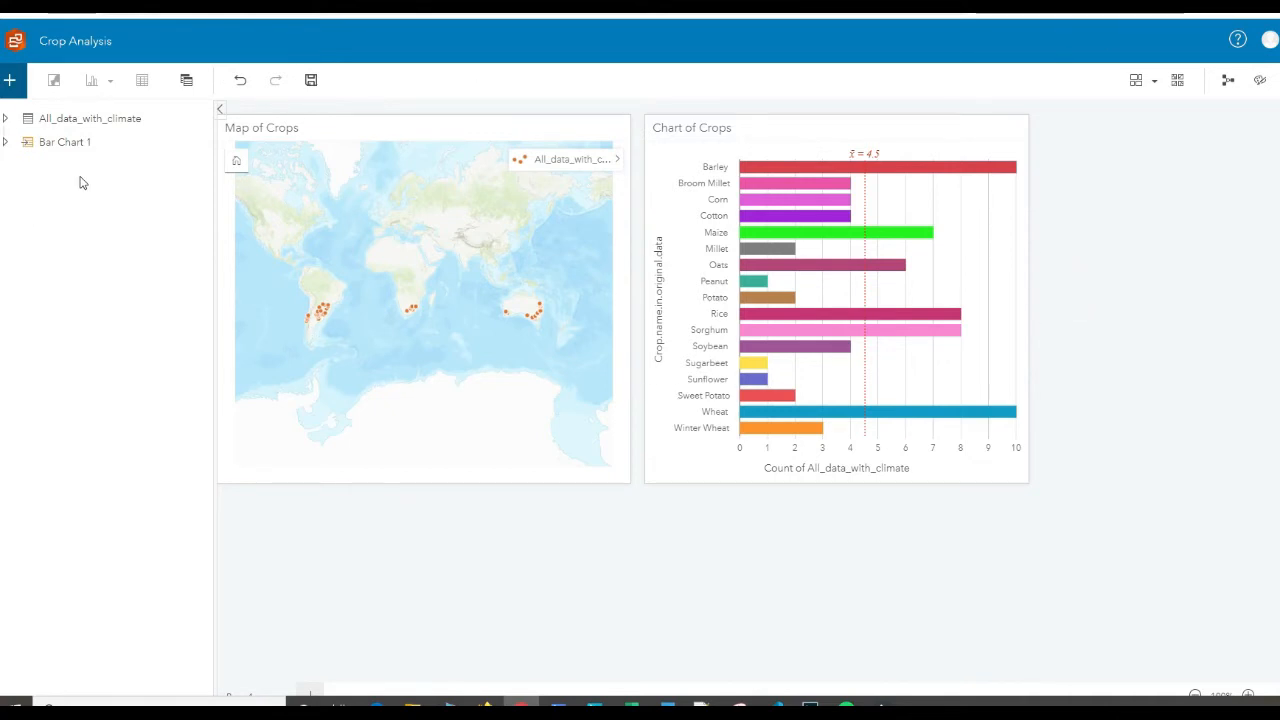
# Review the fields of Bar Chart 1 and All_data_with_climate, collapse both lists, and save the workbook
pyautogui.click(5, 142)
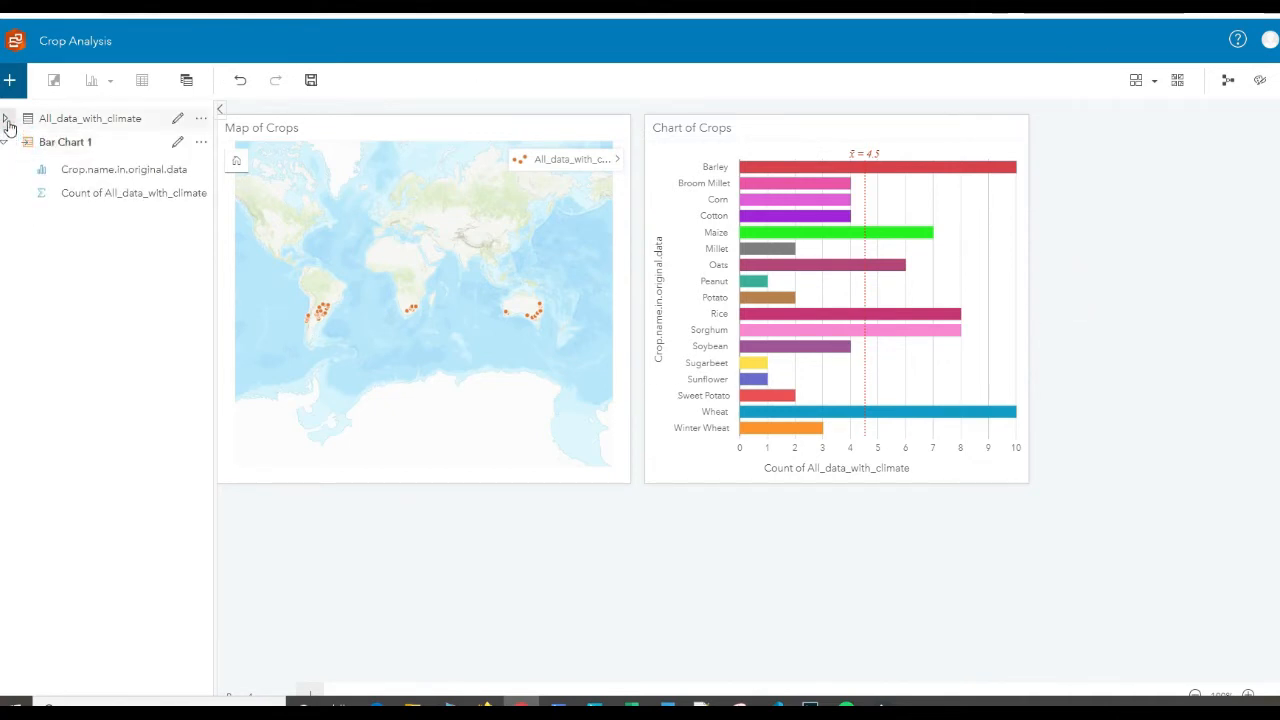
pyautogui.click(5, 118)
pyautogui.click(5, 118)
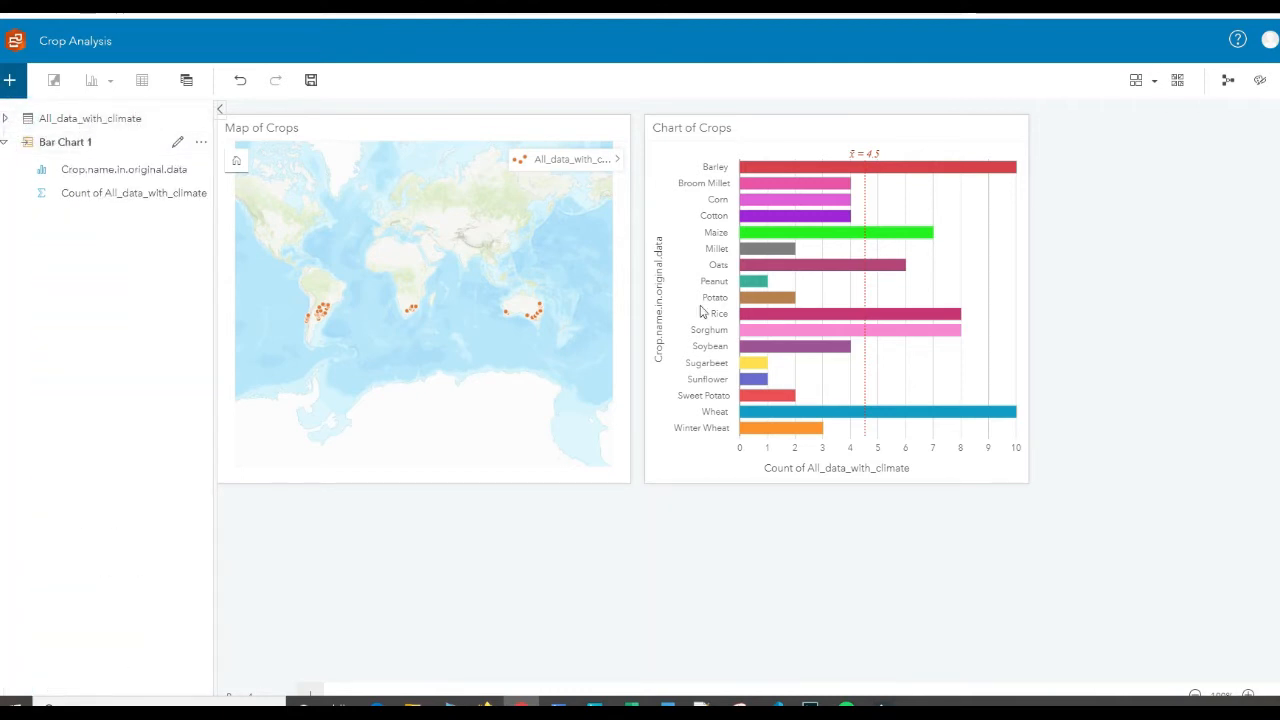
pyautogui.click(4, 145)
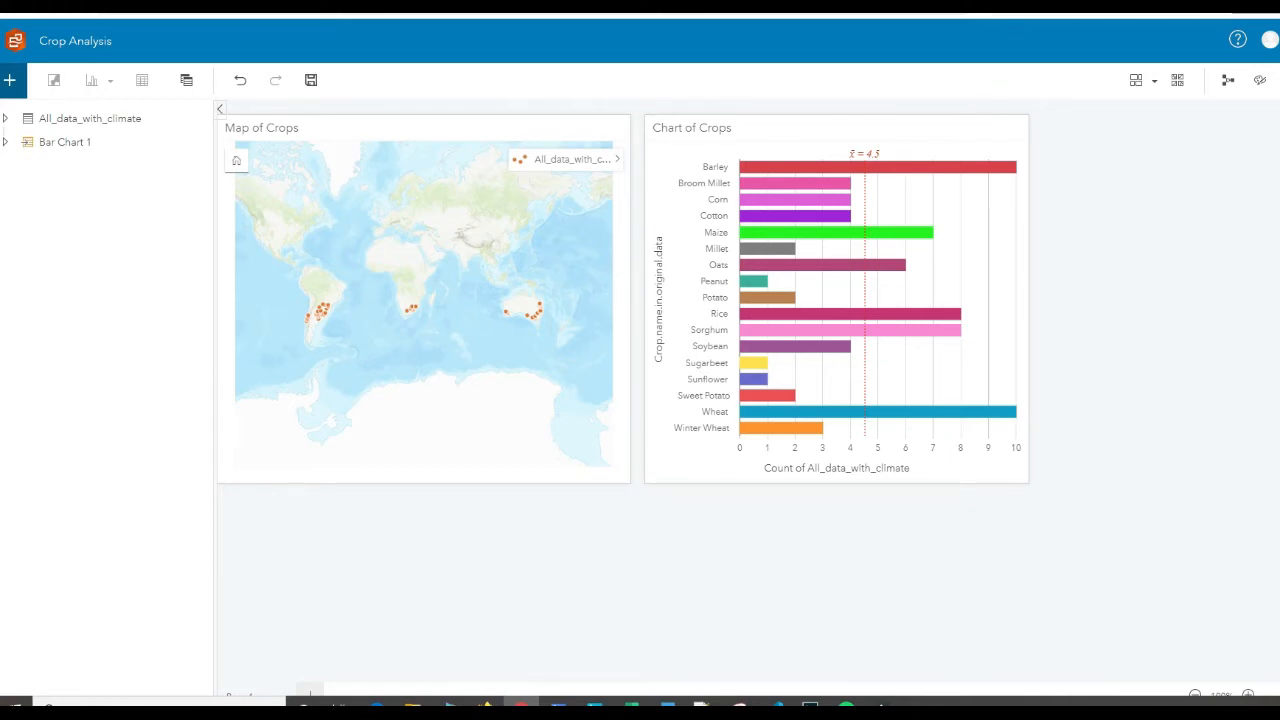
pyautogui.click(311, 80)
# Examine the crop points across South America on the map
pyautogui.scroll(3, 423, 346)
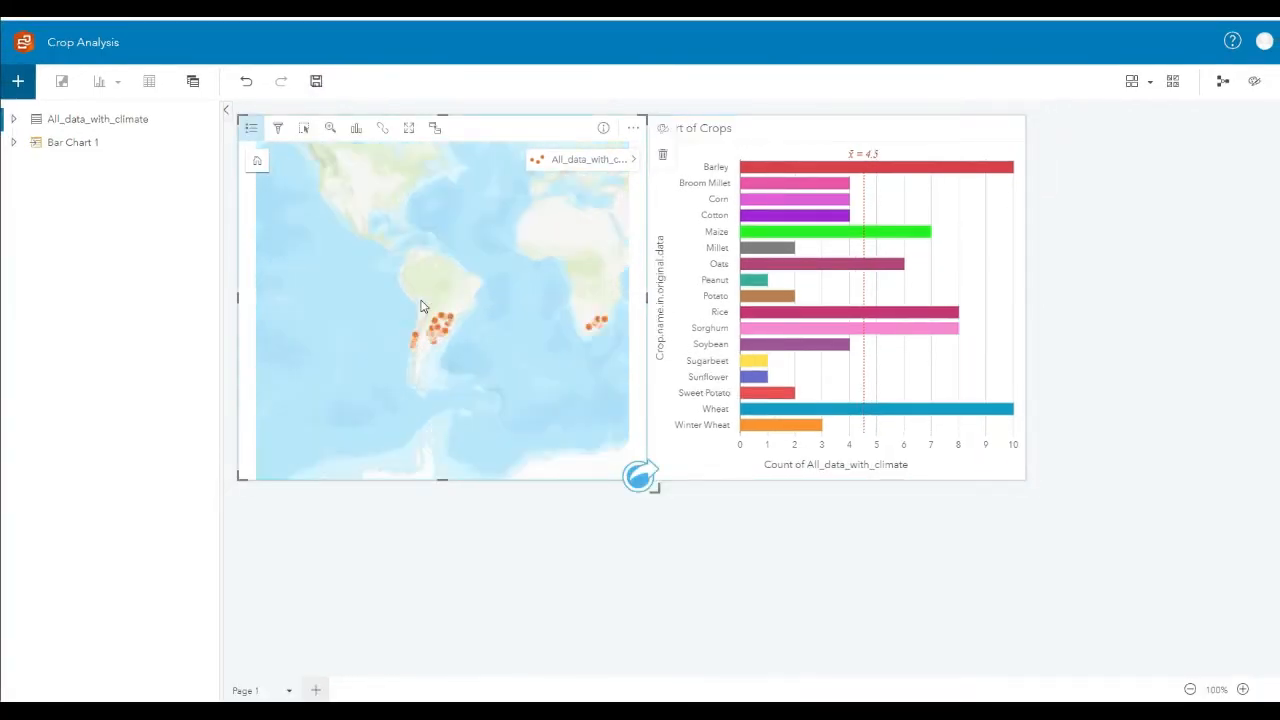
pyautogui.scroll(2, 440, 350)
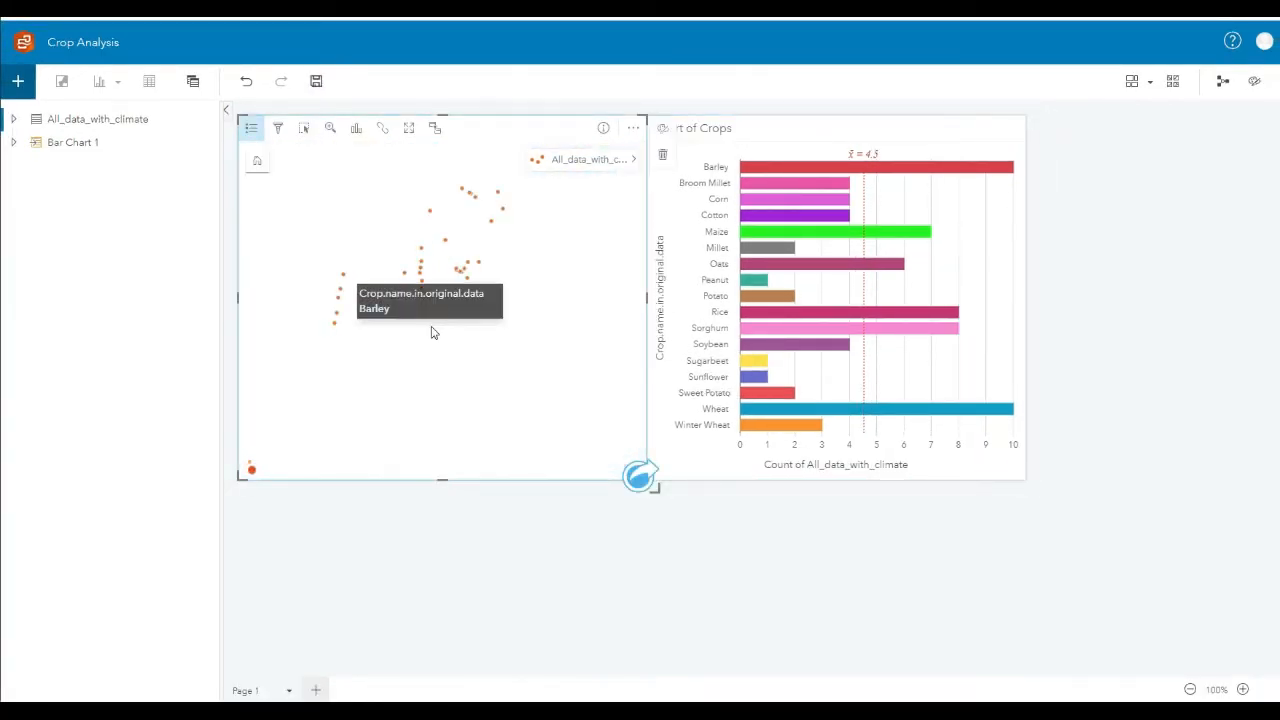
pyautogui.moveTo(463, 344); pyautogui.dragTo(478, 409)
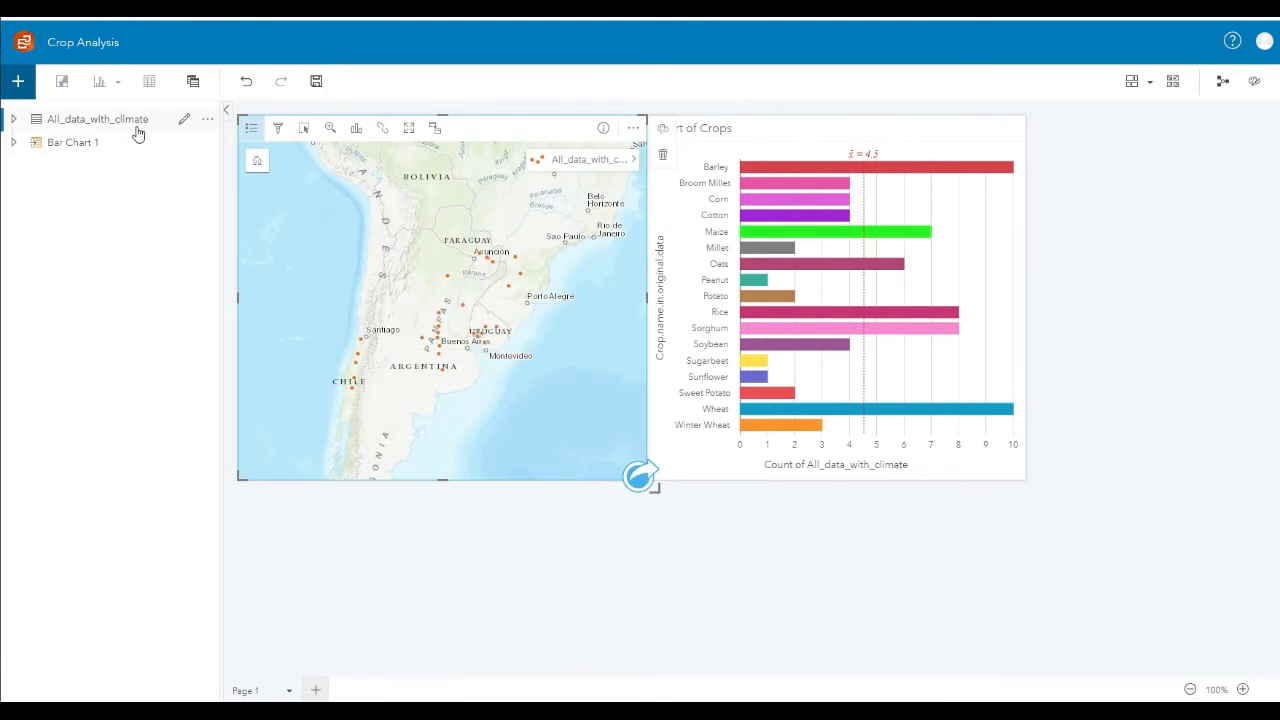
pyautogui.moveTo(139, 127); pyautogui.dragTo(1160, 162)
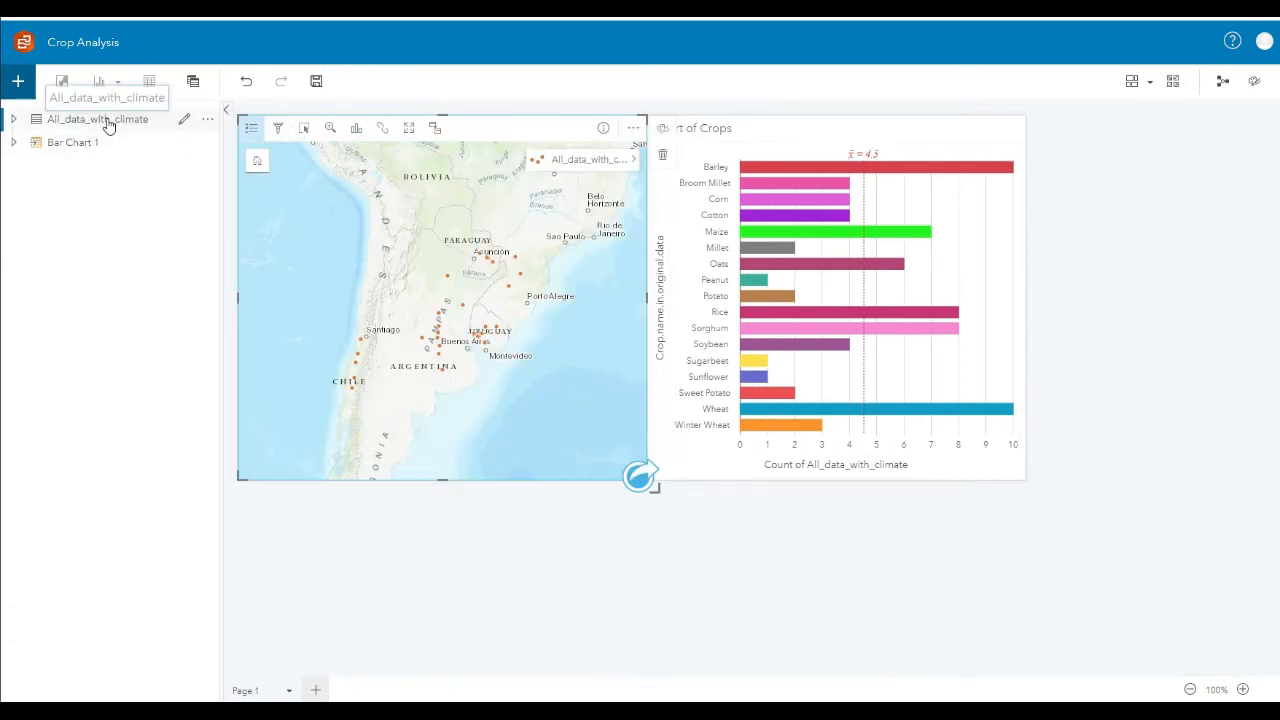
pyautogui.click(14, 119)
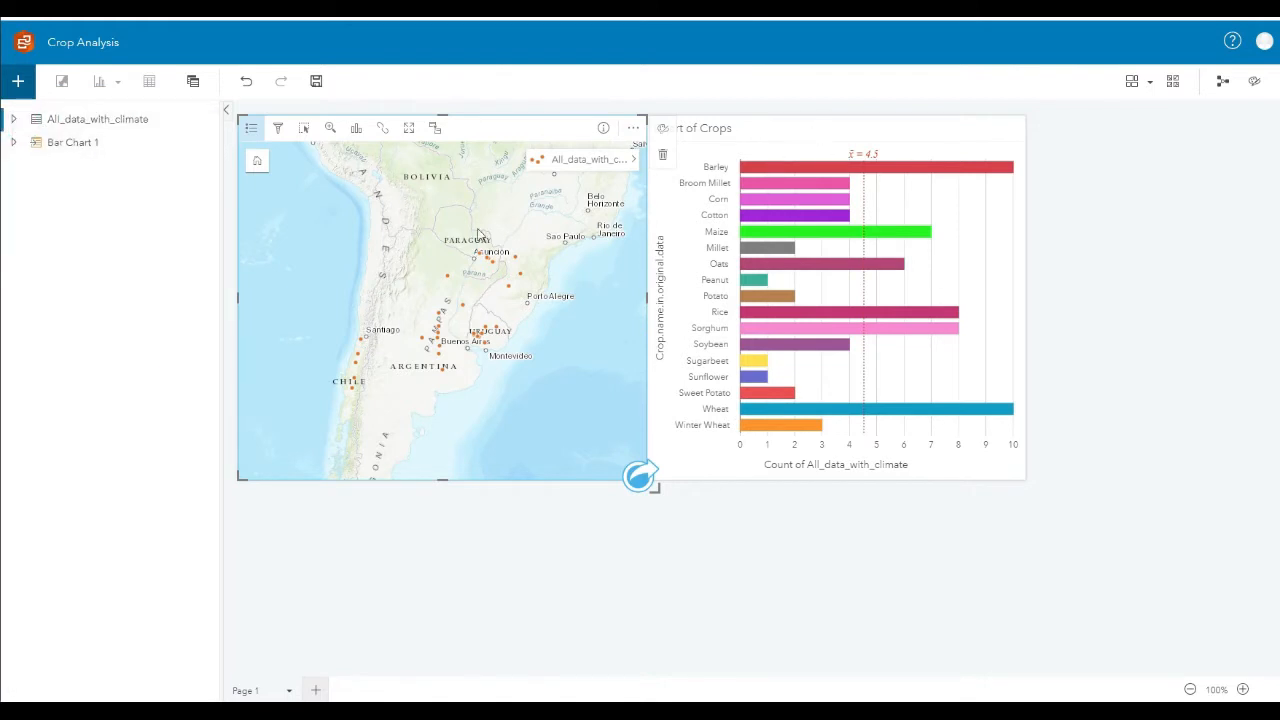
# Change the basemap of the Map of Crops card to Dark Gray Canvas and inspect the South American points on it
pyautogui.click(587, 316)
pyautogui.click(1172, 84)
pyautogui.click(1175, 88)
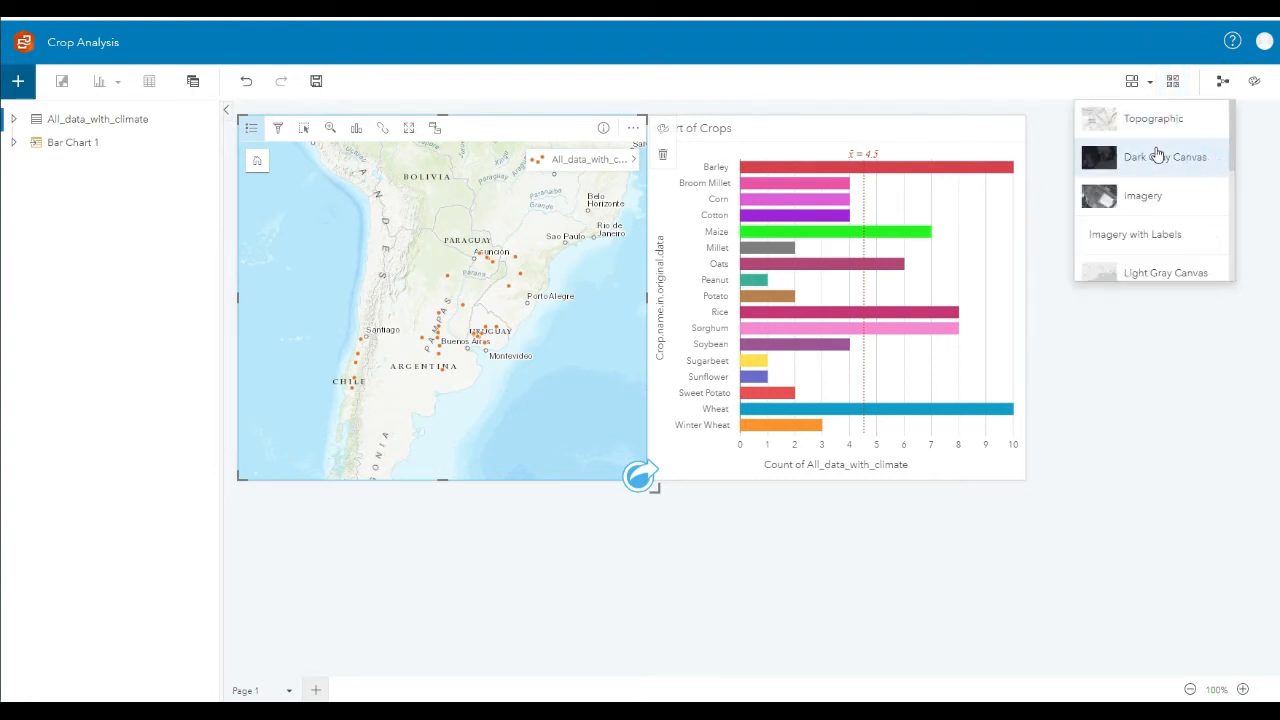
pyautogui.click(1153, 160)
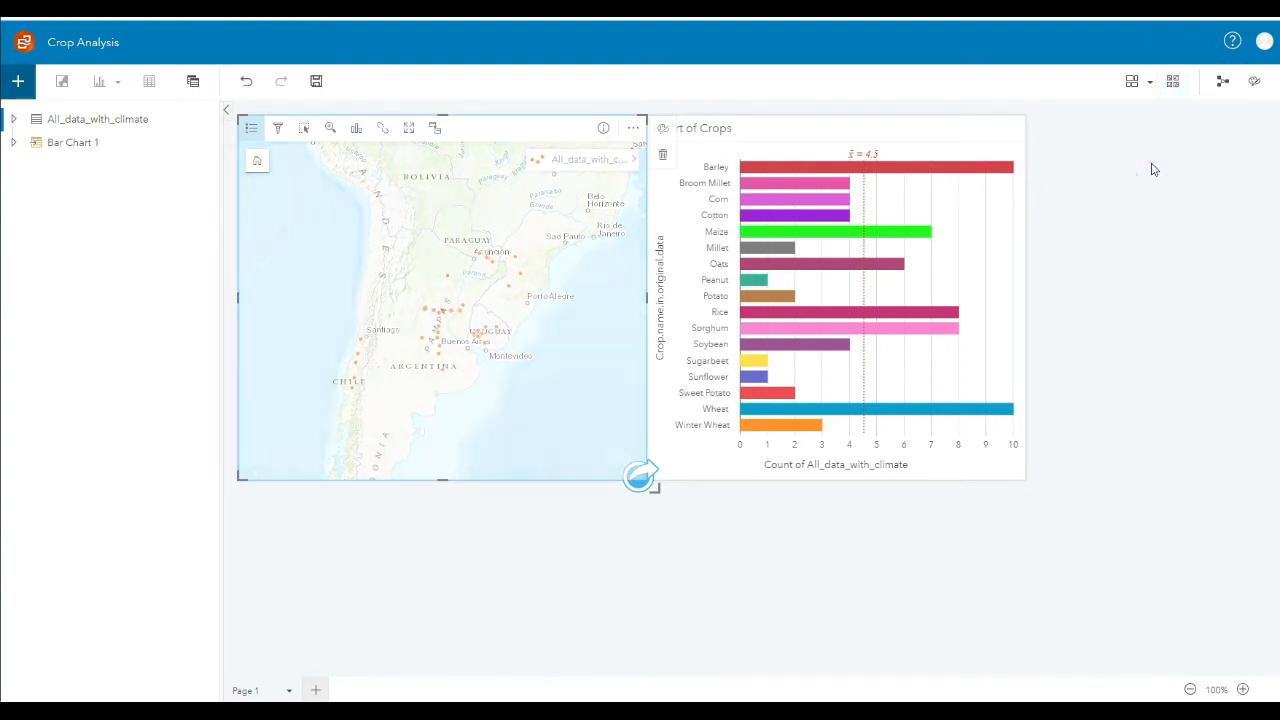
pyautogui.moveTo(568, 338); pyautogui.dragTo(557, 387)
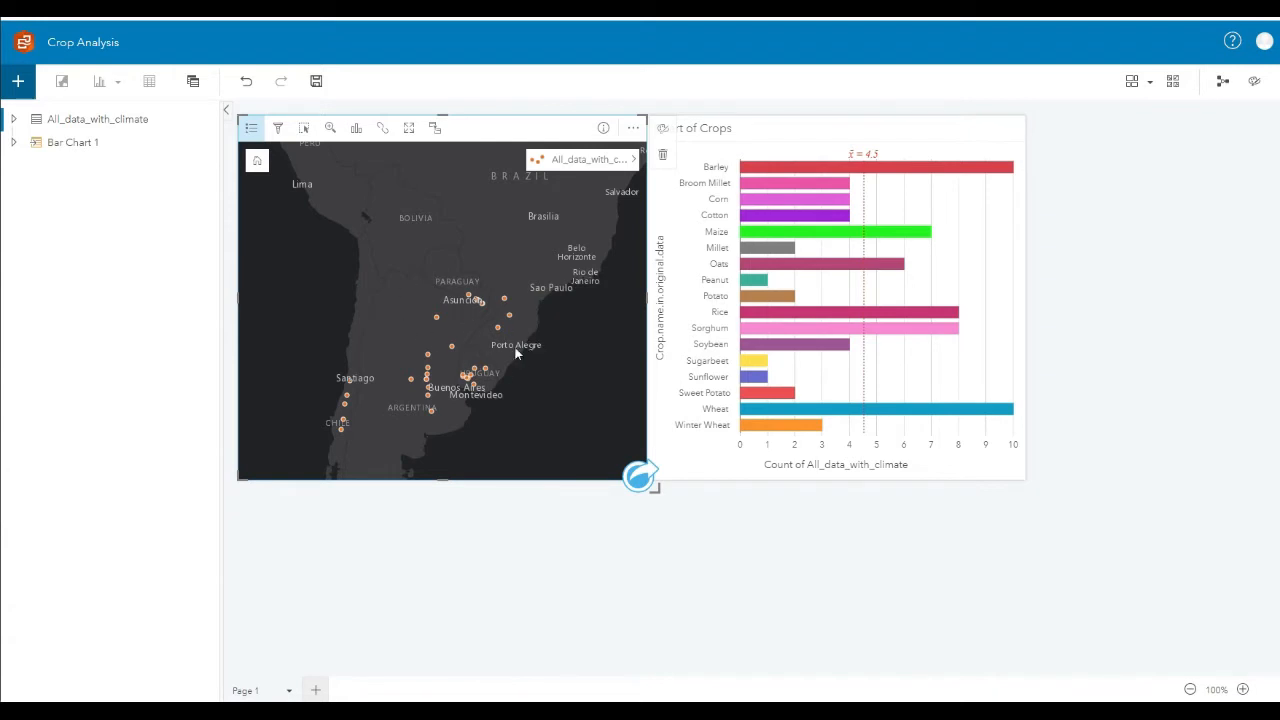
pyautogui.scroll(2, 482, 317)
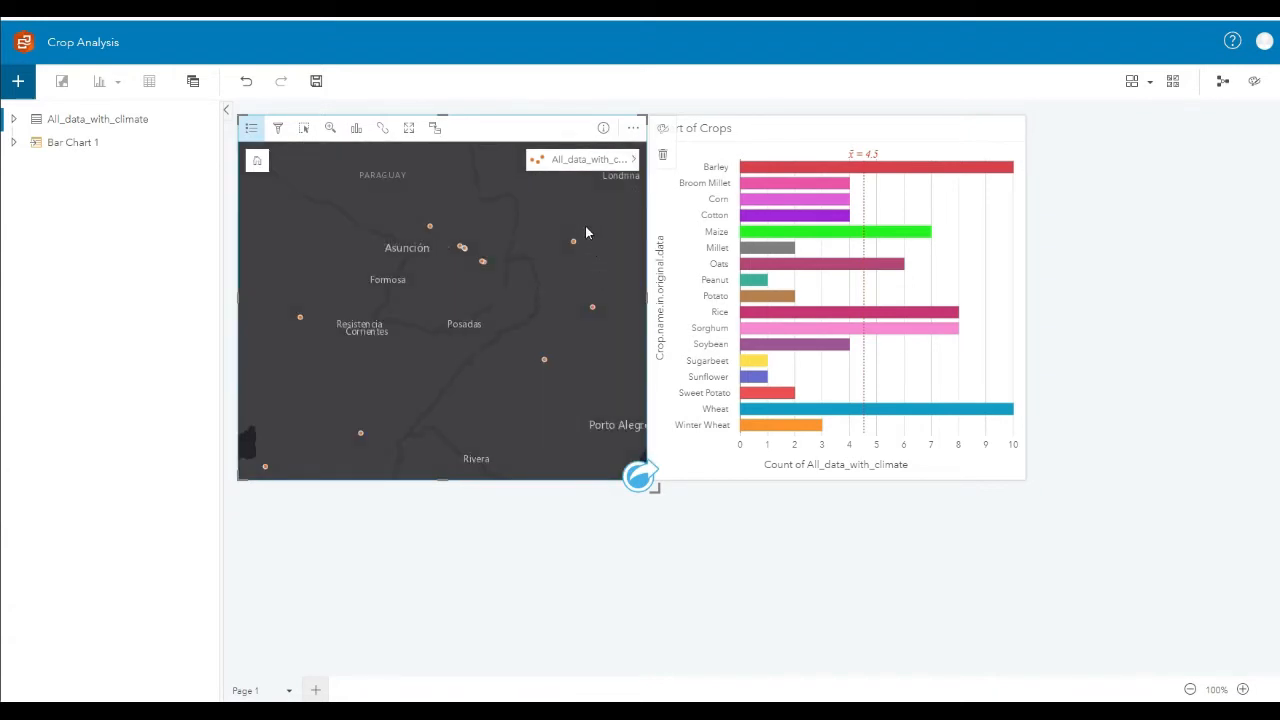
pyautogui.scroll(-4, 530, 305)
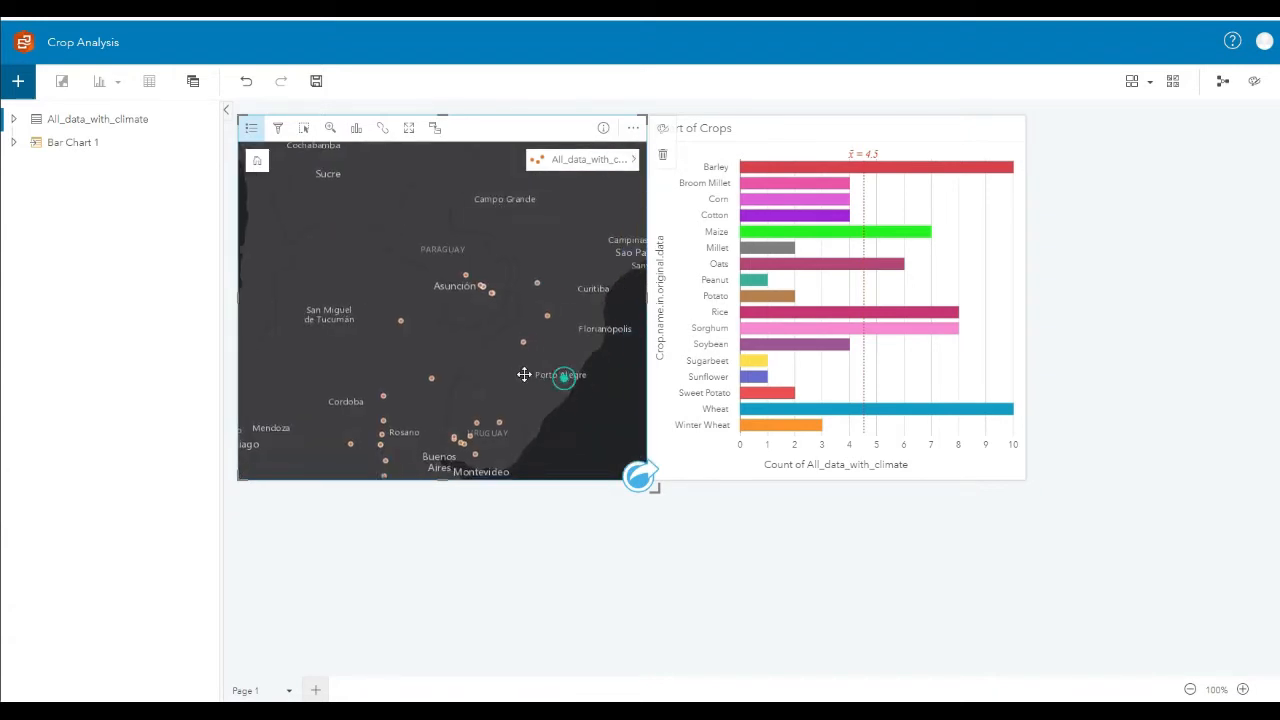
pyautogui.moveTo(543, 313); pyautogui.dragTo(529, 337)
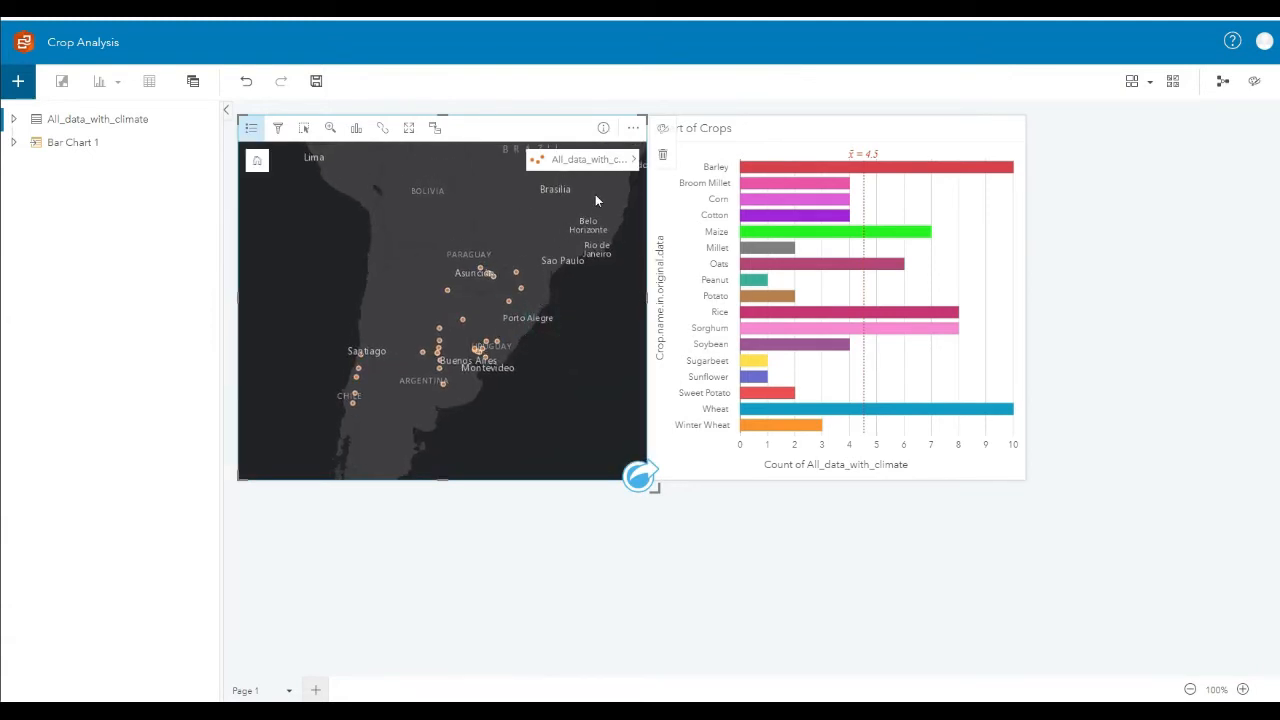
# Set the All_data_with_climate map layer's symbol type to Heat Map and inspect the crop hotspots in South America
pyautogui.click(634, 162)
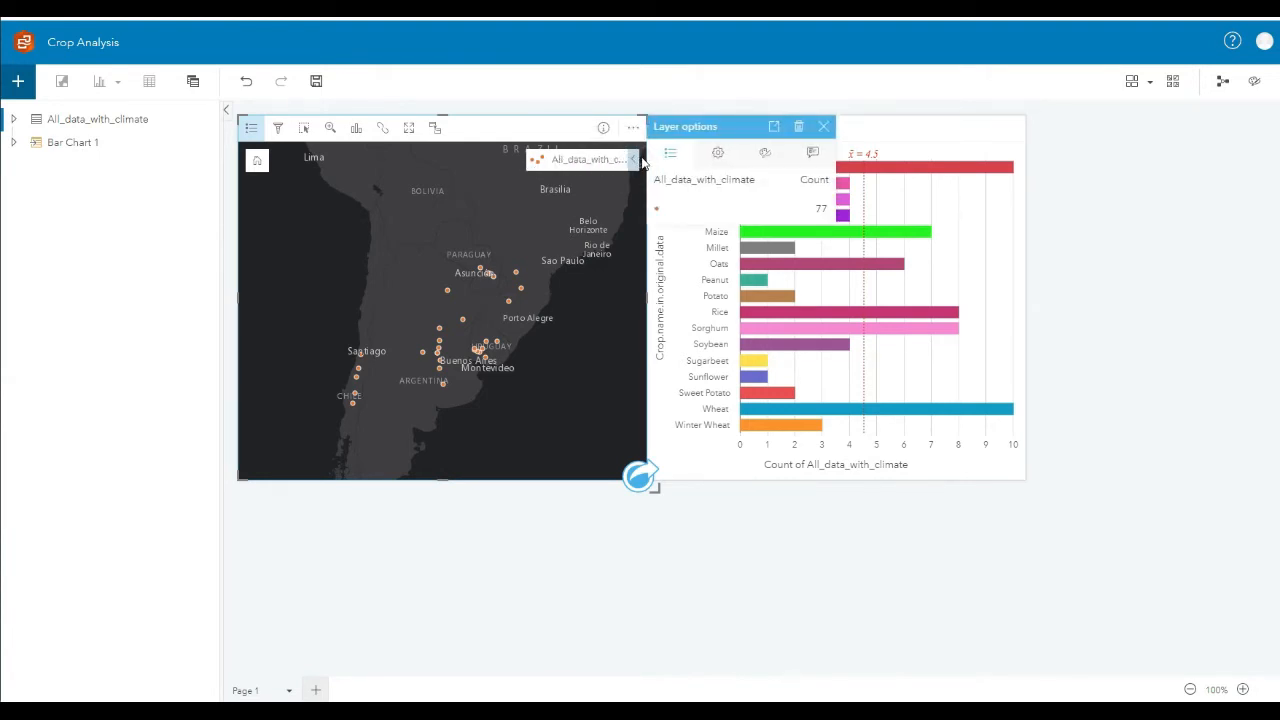
pyautogui.click(718, 156)
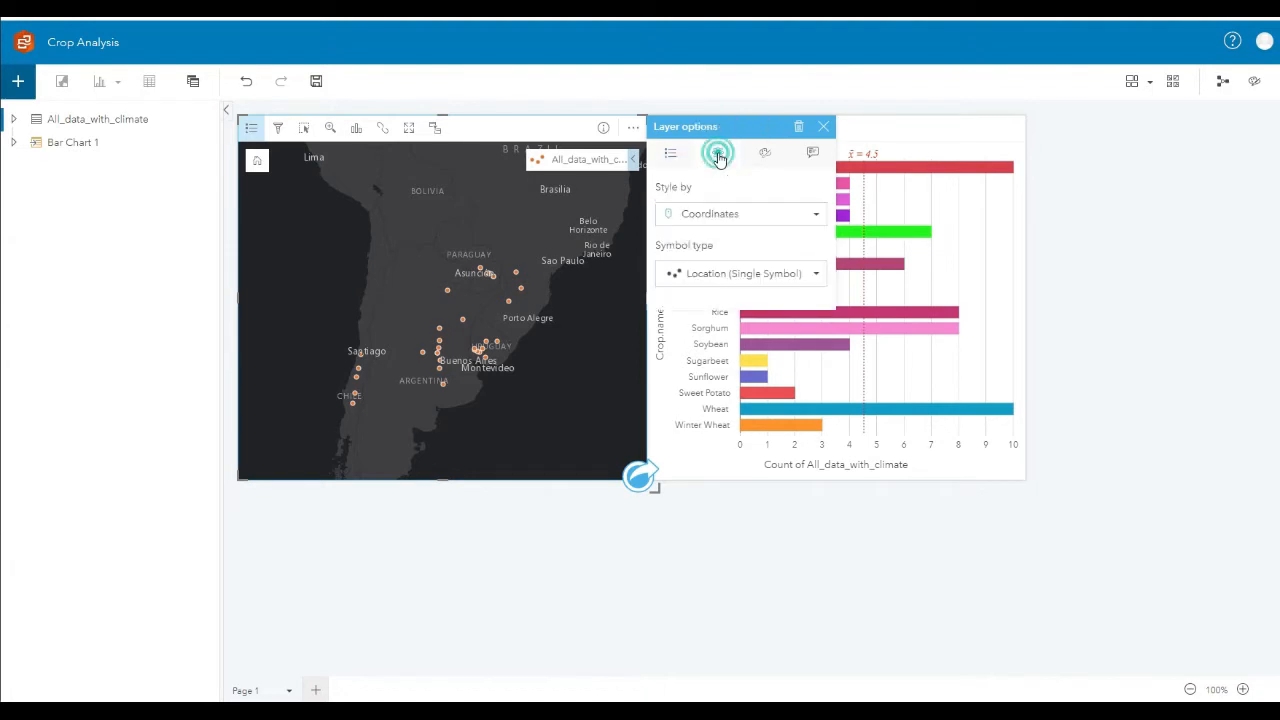
pyautogui.click(680, 213)
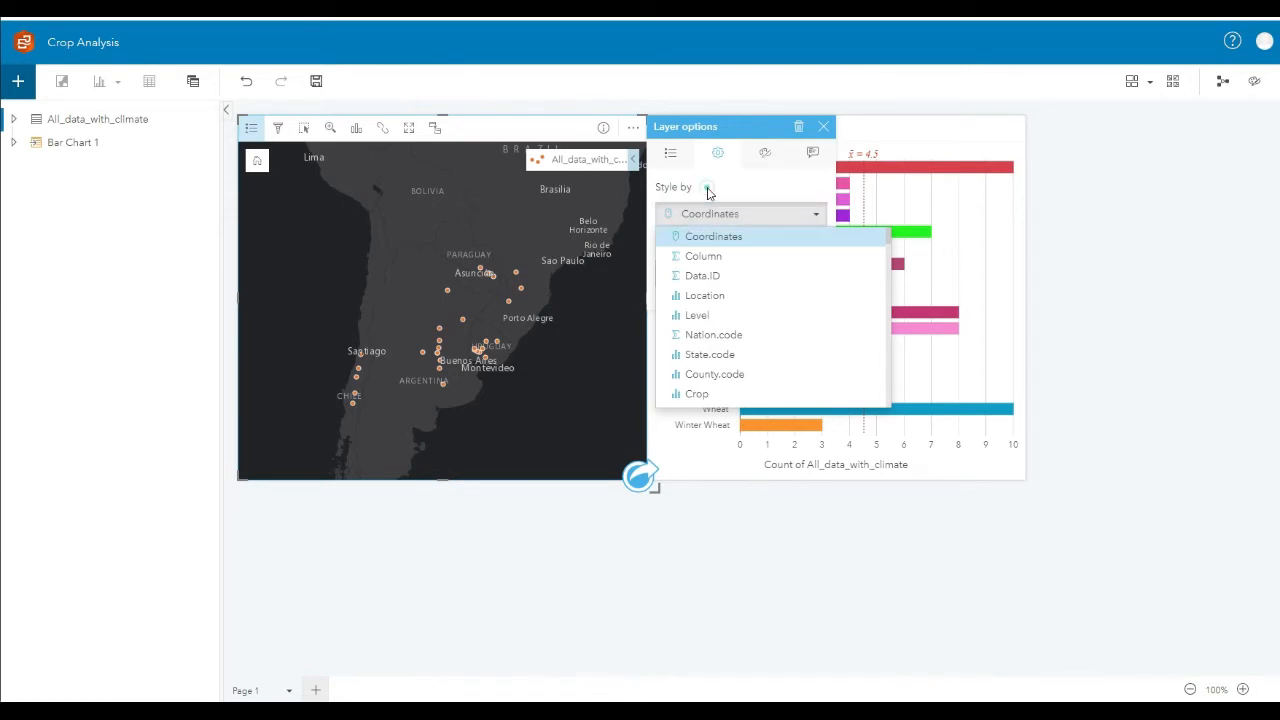
pyautogui.click(710, 191)
pyautogui.click(715, 275)
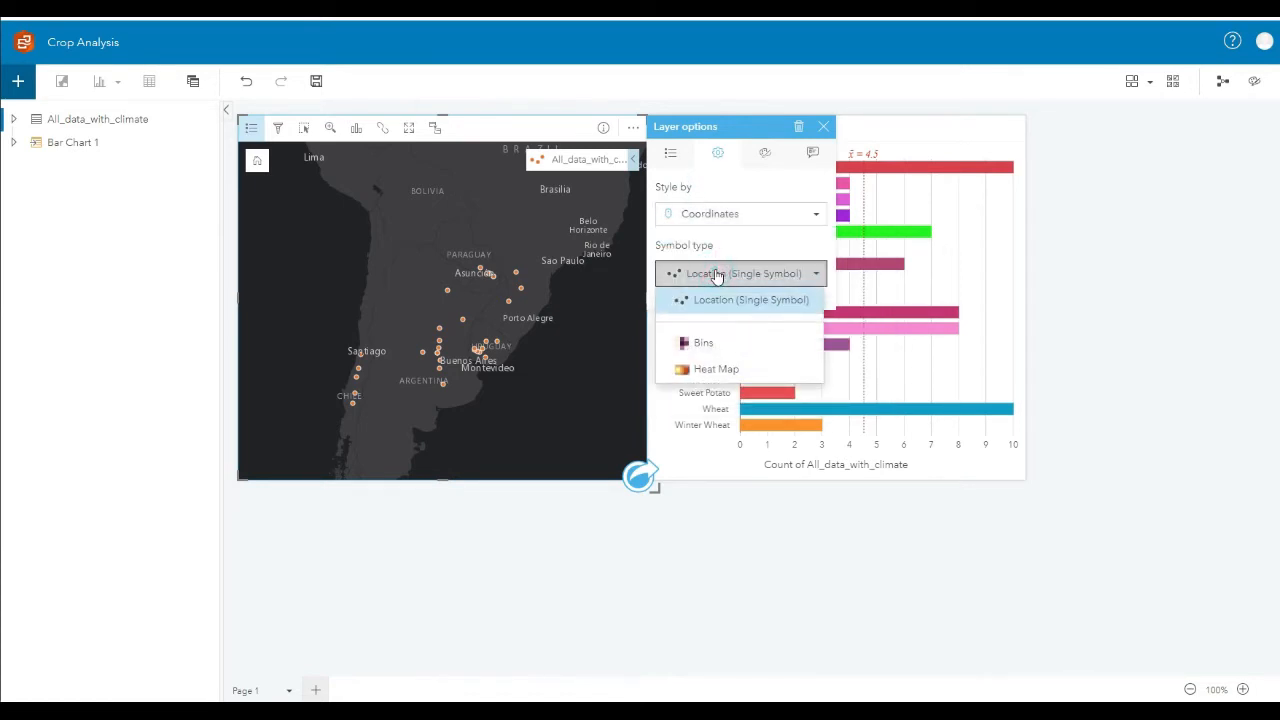
pyautogui.click(738, 366)
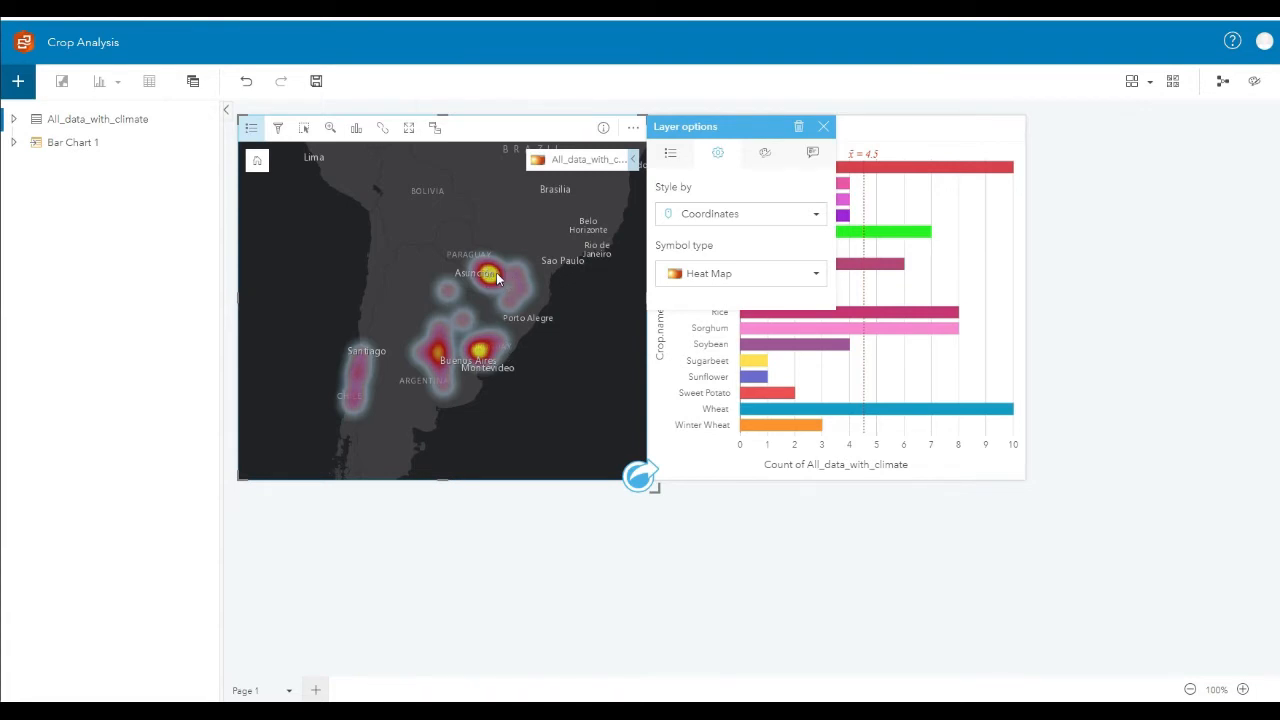
pyautogui.scroll(2, 497, 278)
pyautogui.moveTo(482, 291); pyautogui.dragTo(516, 299)
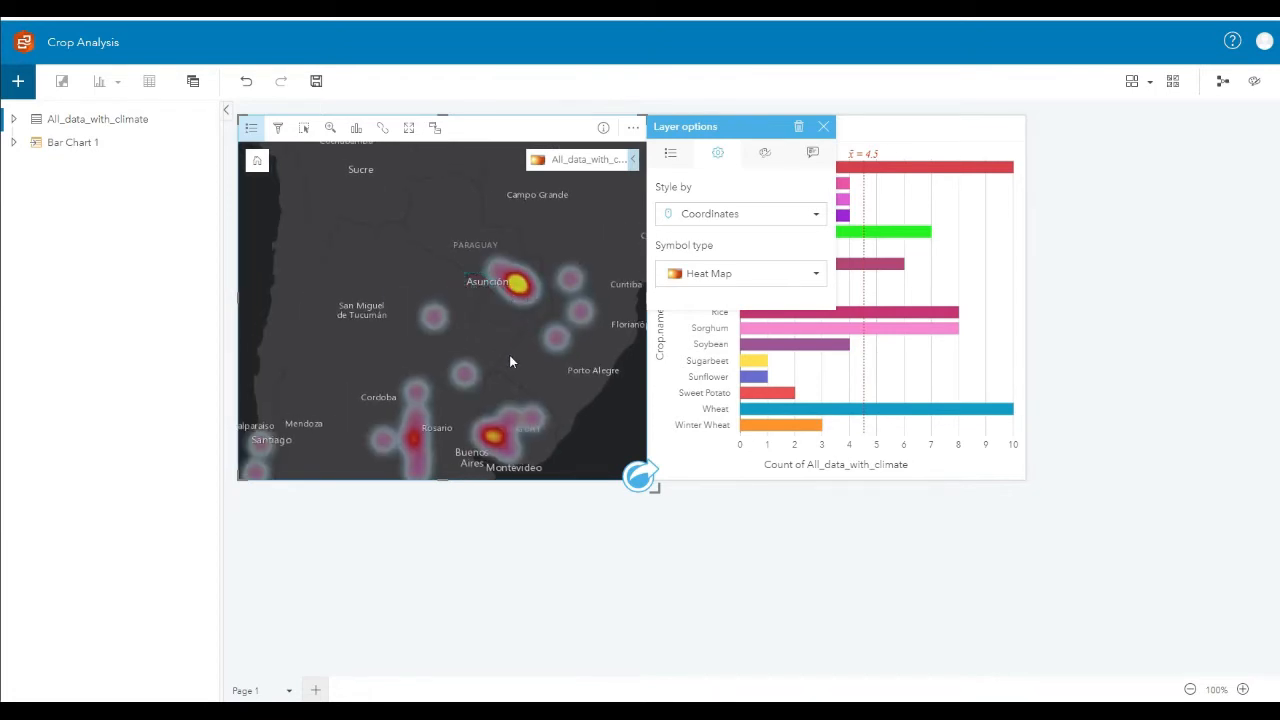
pyautogui.moveTo(509, 361); pyautogui.dragTo(517, 286)
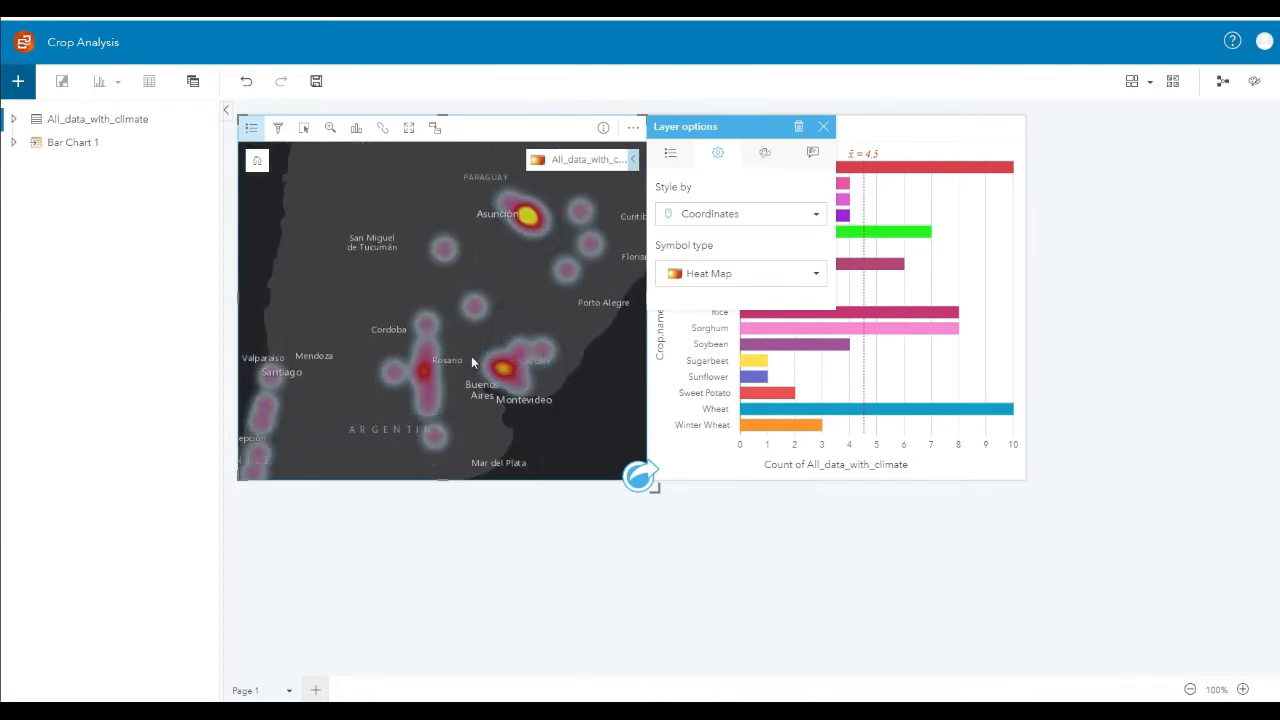
pyautogui.moveTo(474, 362); pyautogui.dragTo(543, 303)
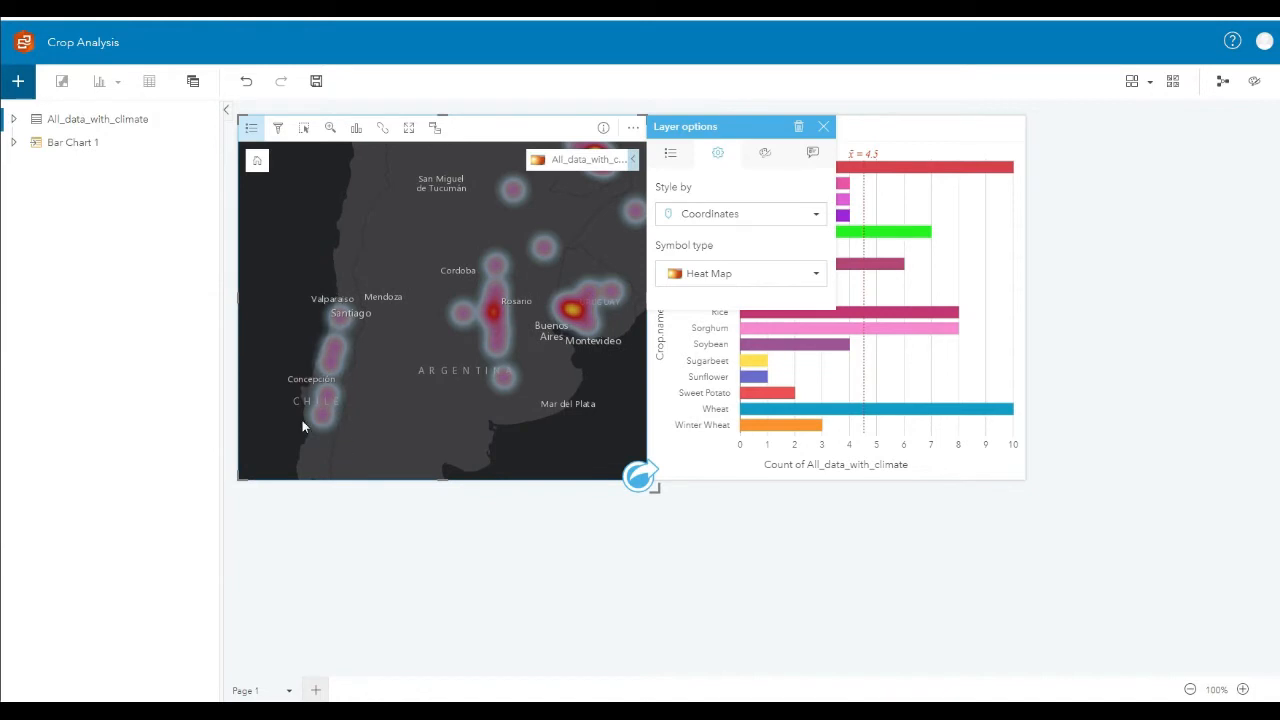
# Examine the heat map hotspots across South America, then compare them with the clusters worldwide
pyautogui.moveTo(457, 305); pyautogui.dragTo(414, 360)
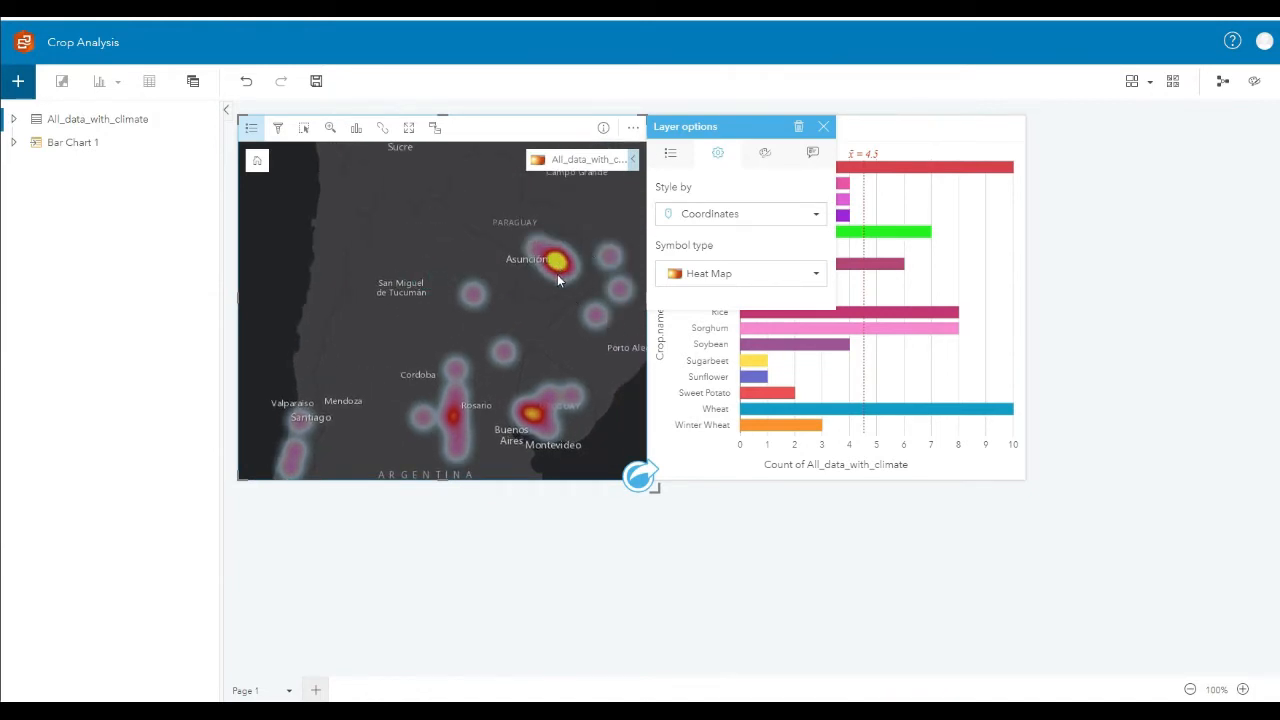
pyautogui.scroll(-5, 557, 274)
pyautogui.scroll(-2, 529, 346)
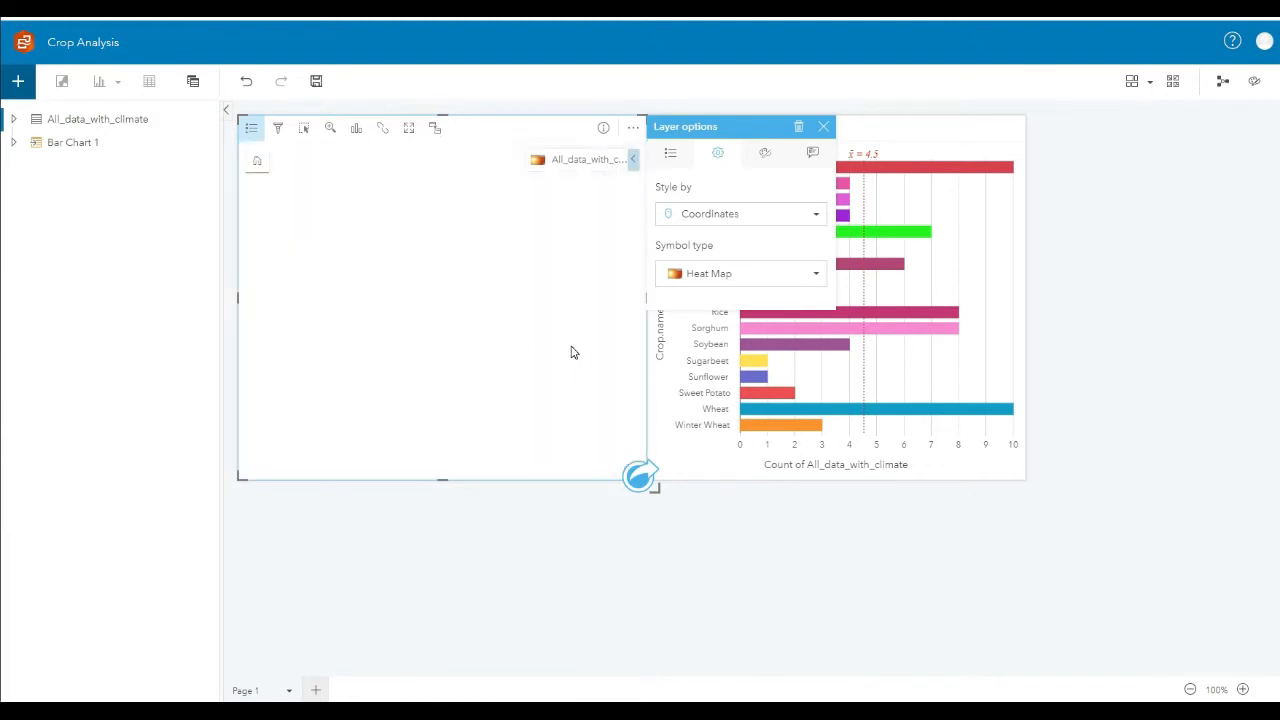
pyautogui.moveTo(570, 345); pyautogui.dragTo(465, 305)
pyautogui.scroll(-2, 466, 305)
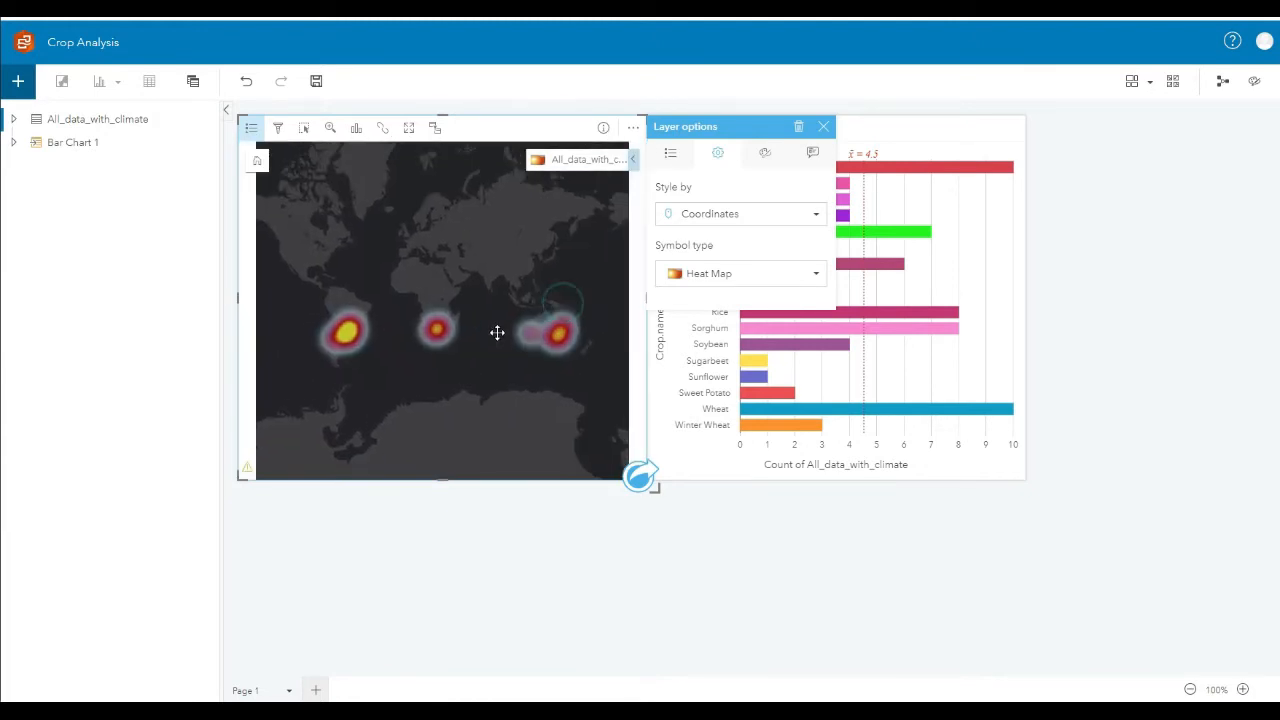
pyautogui.scroll(2, 446, 364)
pyautogui.moveTo(446, 363); pyautogui.dragTo(505, 369)
pyautogui.moveTo(431, 417); pyautogui.dragTo(531, 376)
pyautogui.scroll(3, 384, 320)
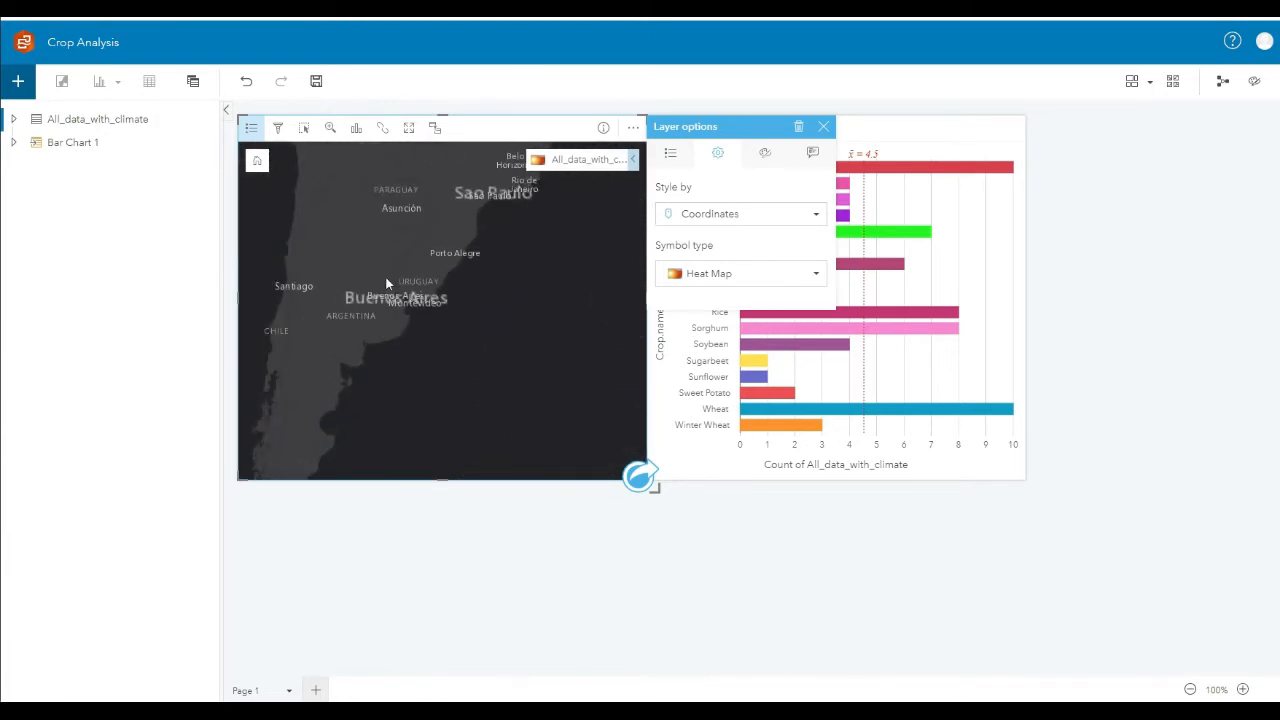
pyautogui.moveTo(386, 278); pyautogui.dragTo(463, 371)
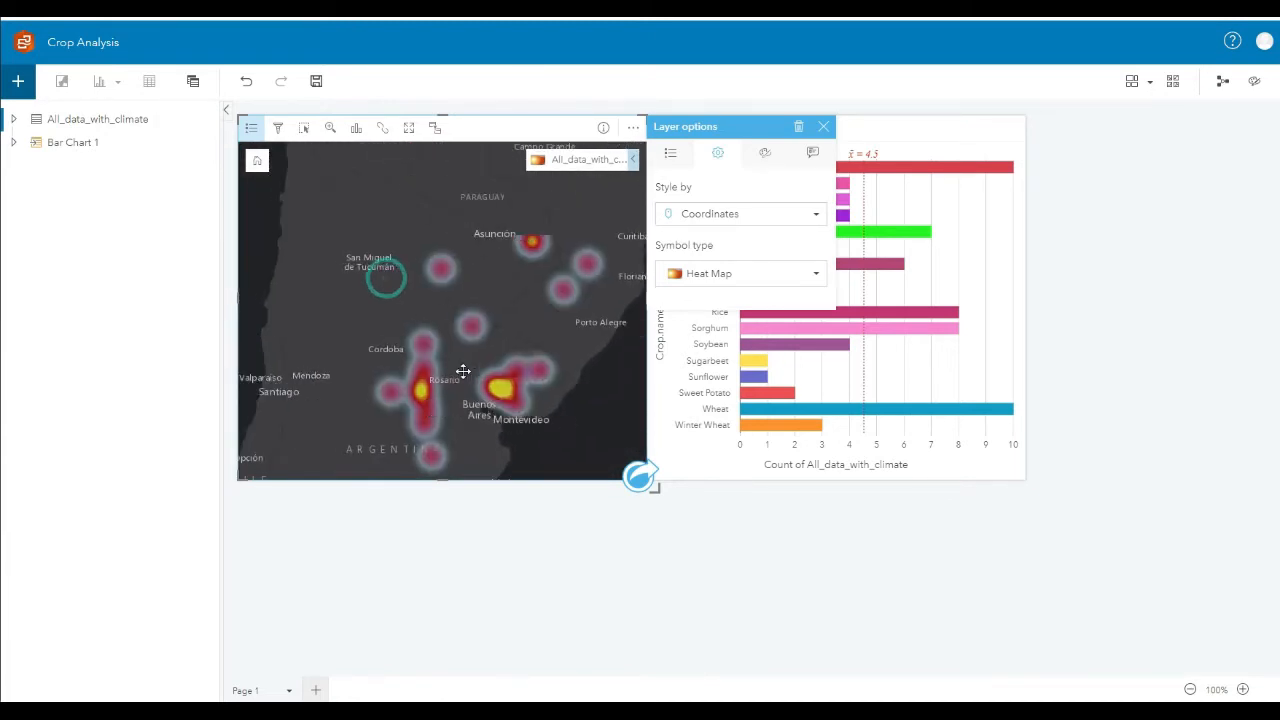
# Switch the layer's symbol type to Location (Single Symbol), then style it by Crop and inspect individual points in Argentina
pyautogui.click(815, 278)
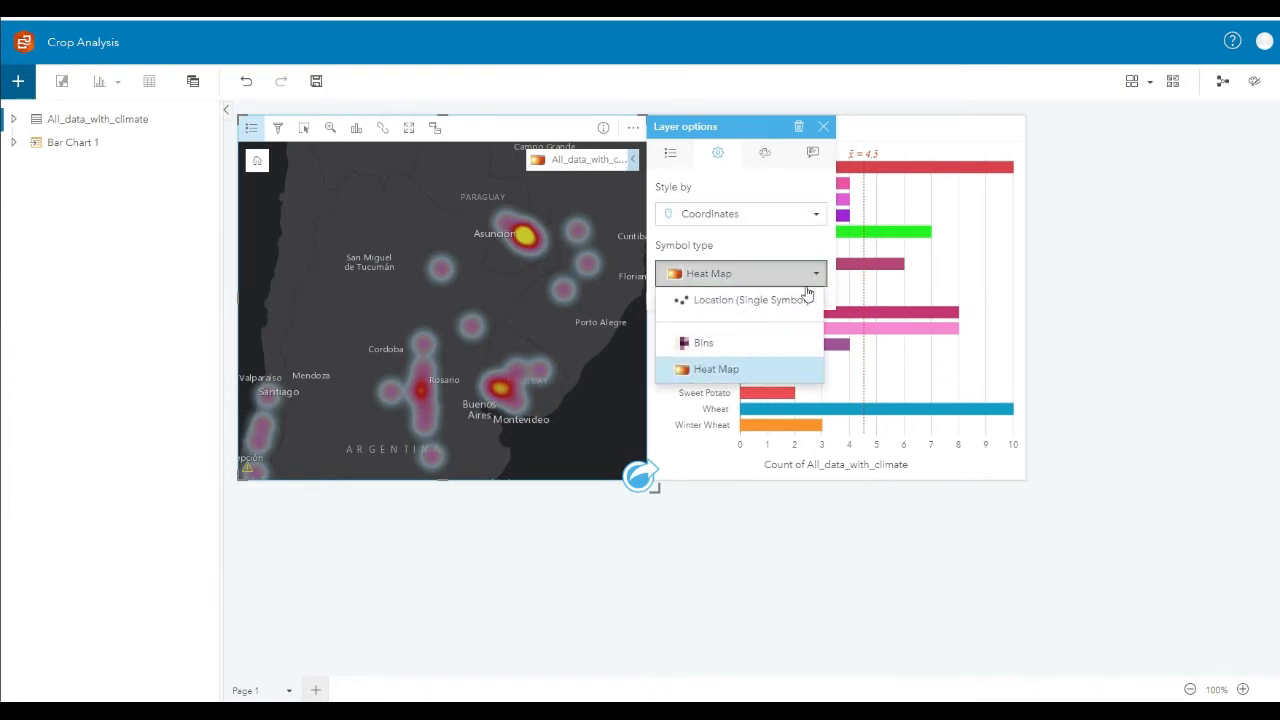
pyautogui.click(766, 305)
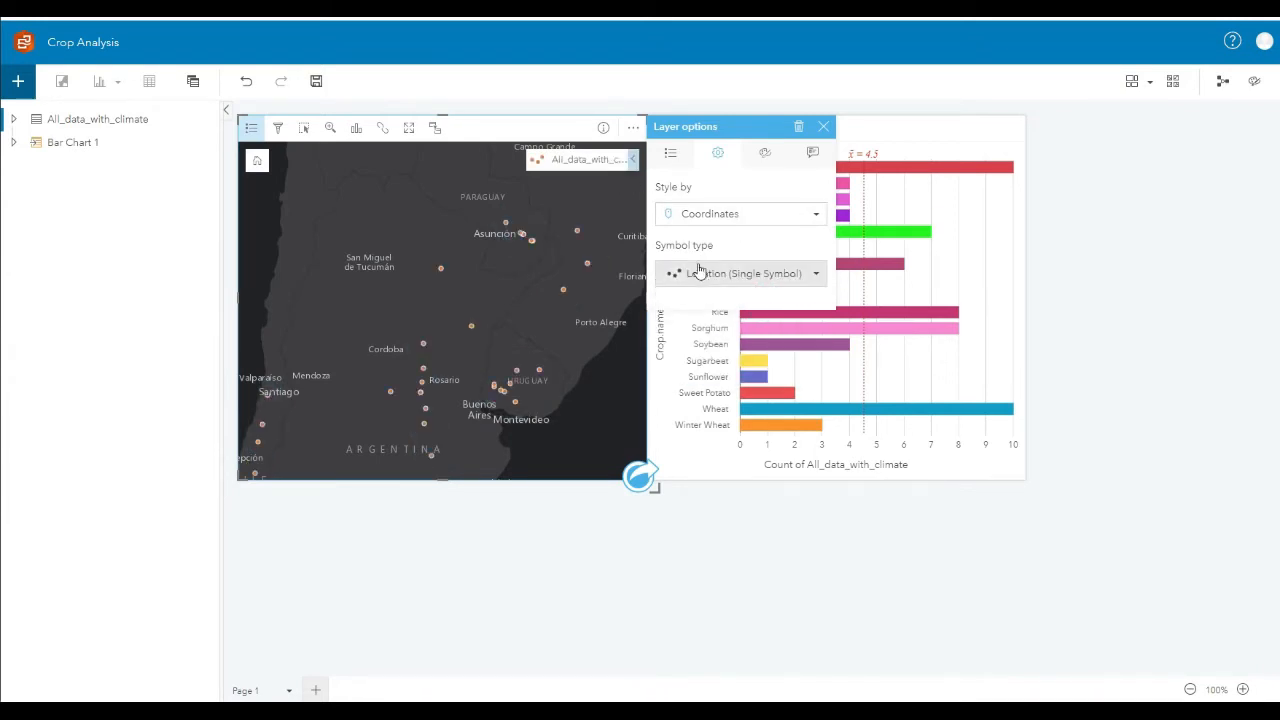
pyautogui.click(700, 214)
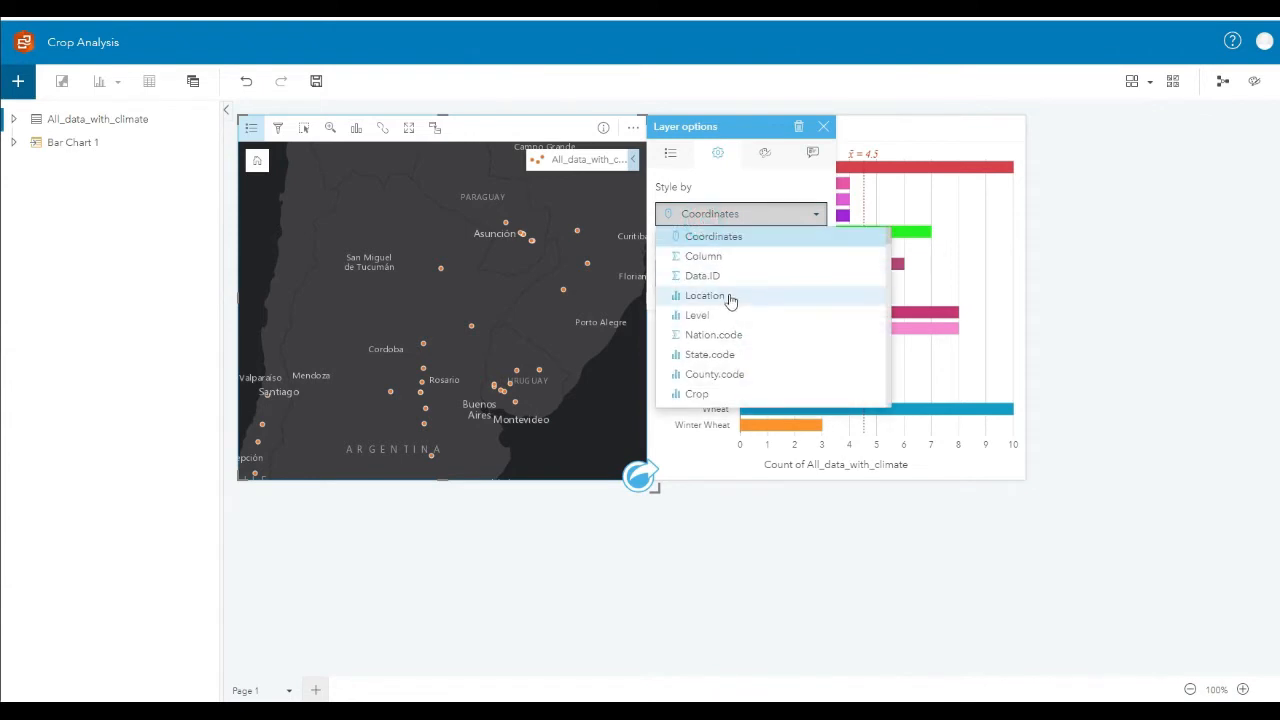
pyautogui.scroll(-3, 729, 309)
pyautogui.click(729, 349)
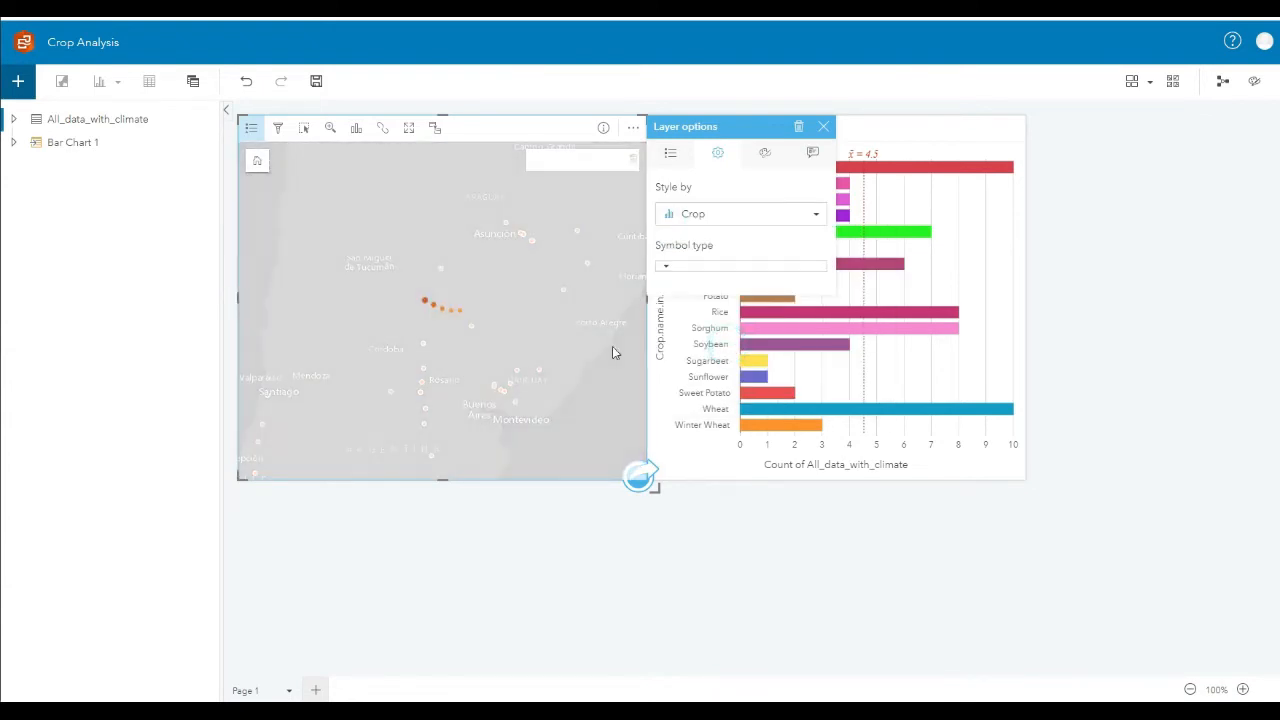
pyautogui.moveTo(459, 353); pyautogui.dragTo(504, 324)
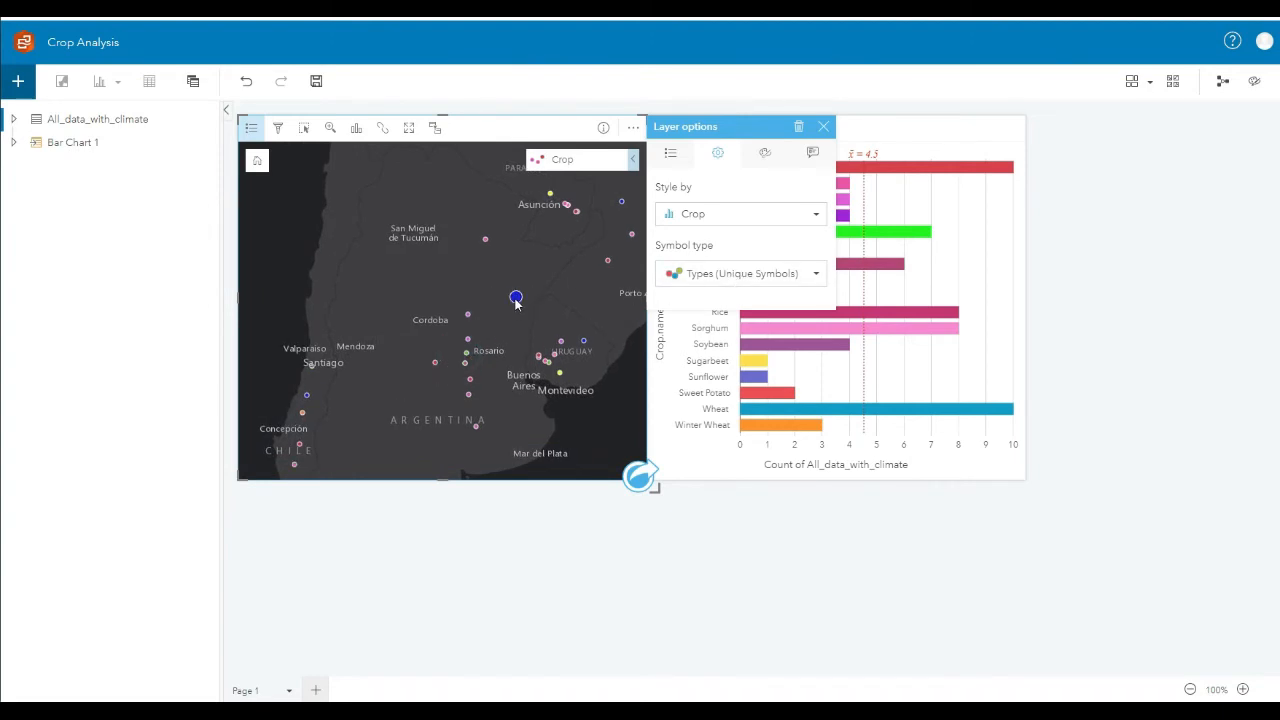
pyautogui.moveTo(516, 301)
pyautogui.moveTo(490, 244)
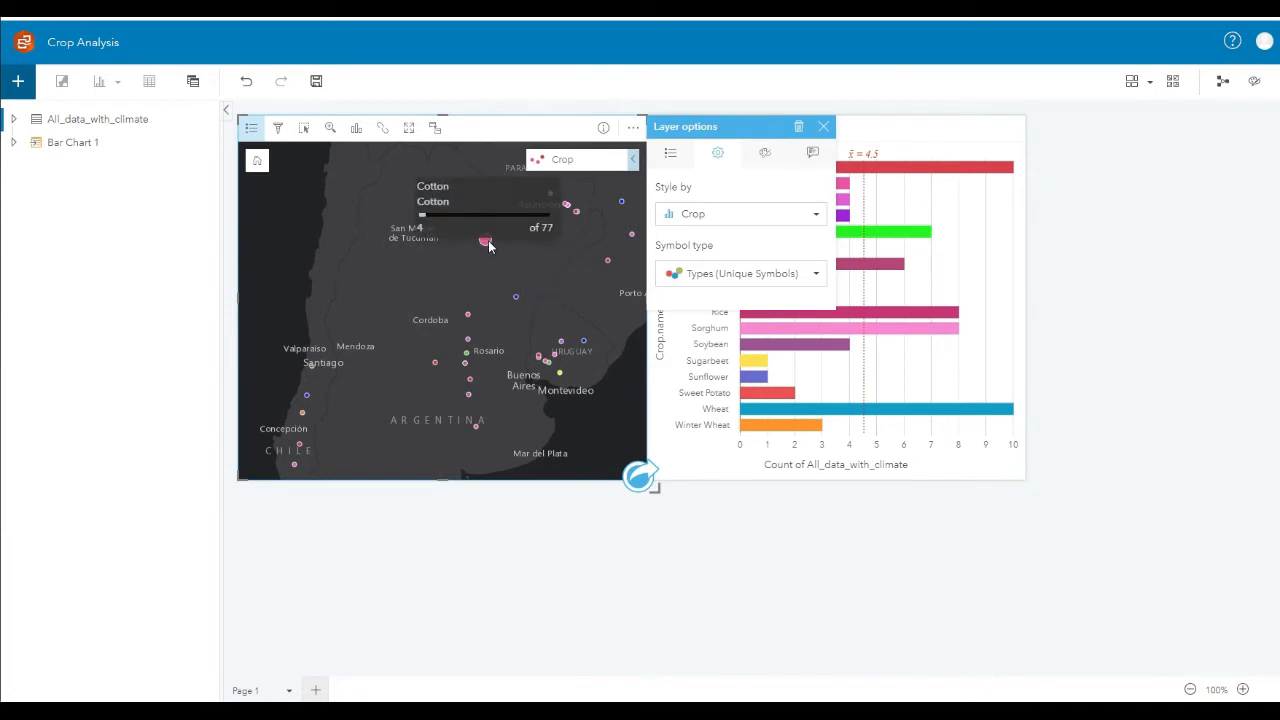
pyautogui.moveTo(533, 268); pyautogui.dragTo(489, 294)
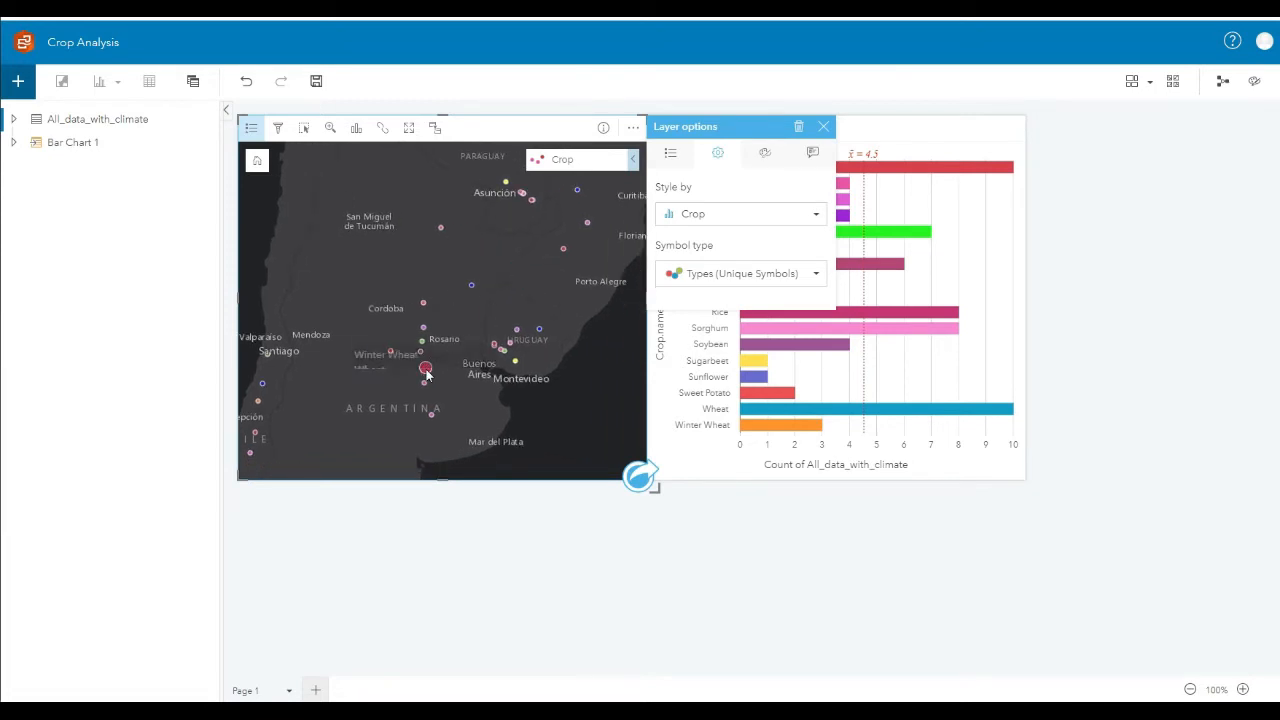
pyautogui.moveTo(427, 372)
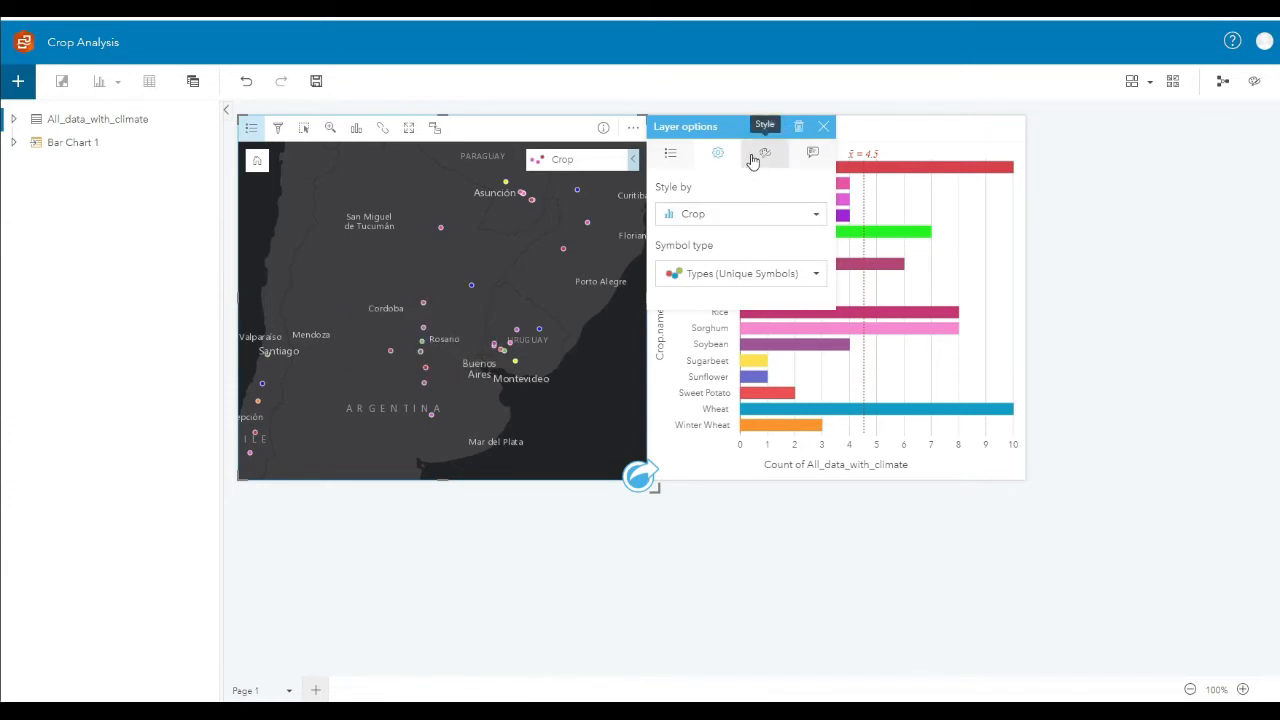
# Change the layer's symbol type to Bins and raise its transition value to 6,512
pyautogui.click(752, 276)
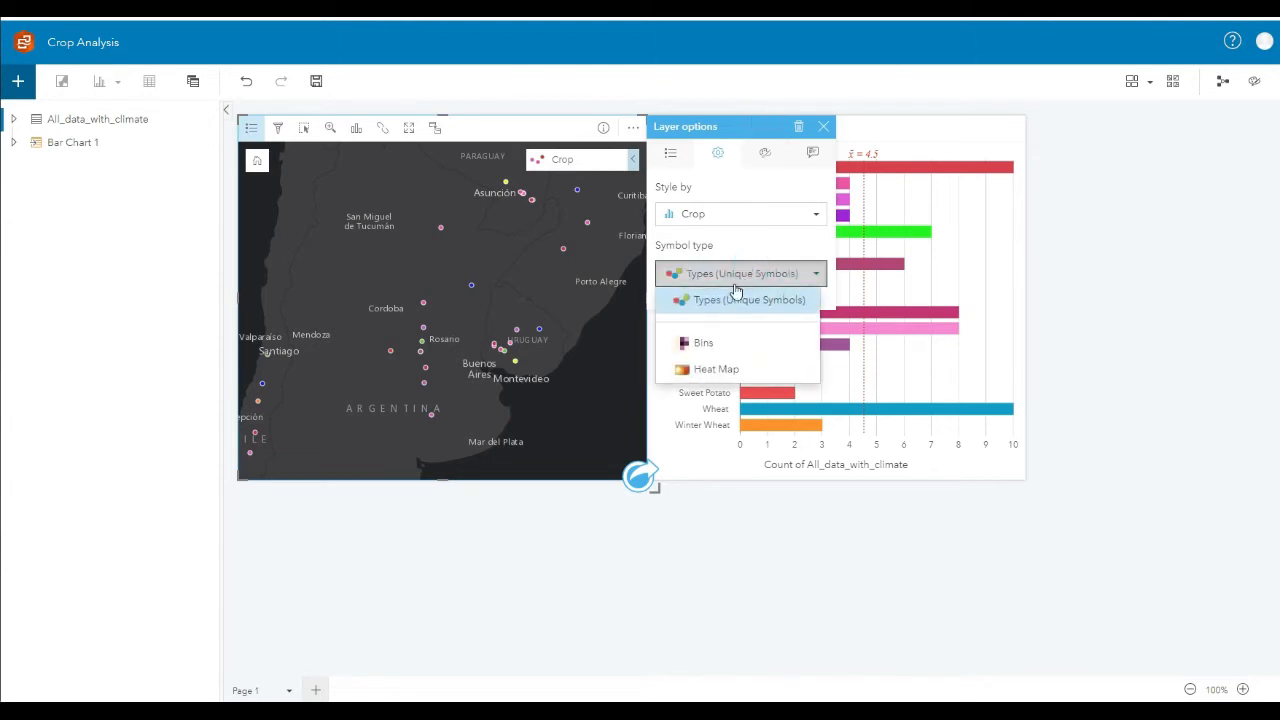
pyautogui.click(723, 345)
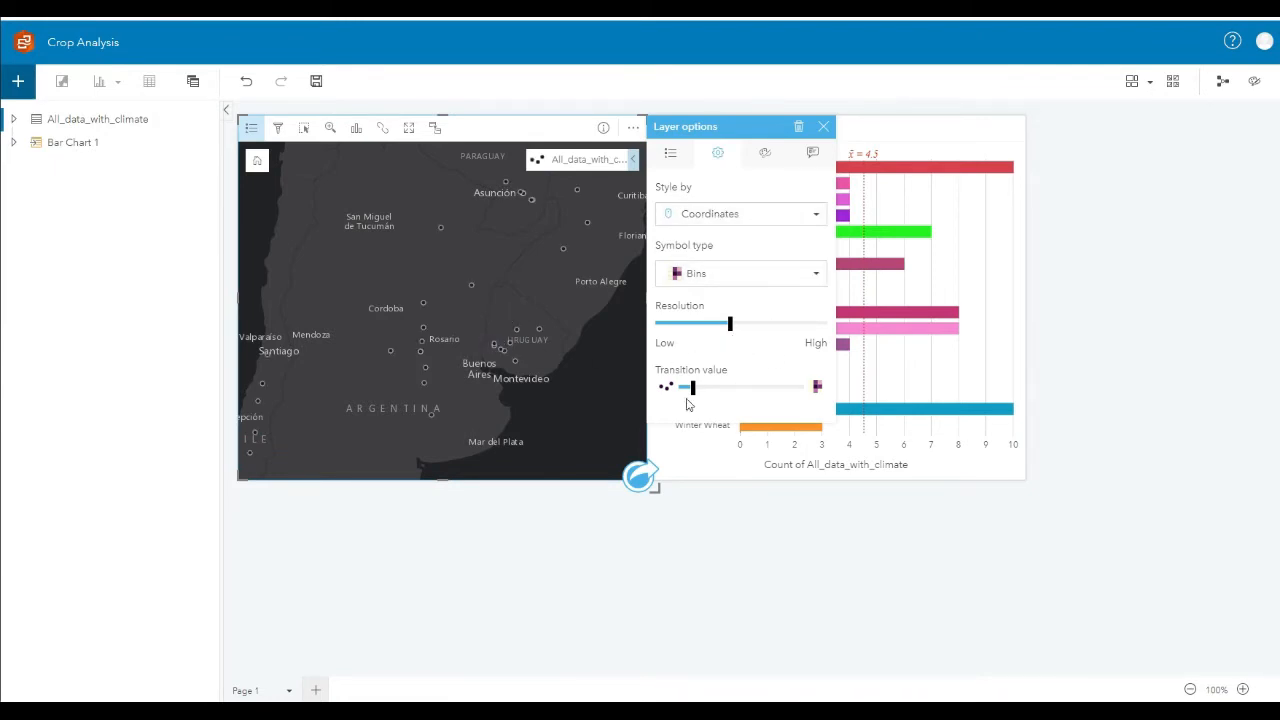
pyautogui.moveTo(692, 387); pyautogui.dragTo(728, 387)
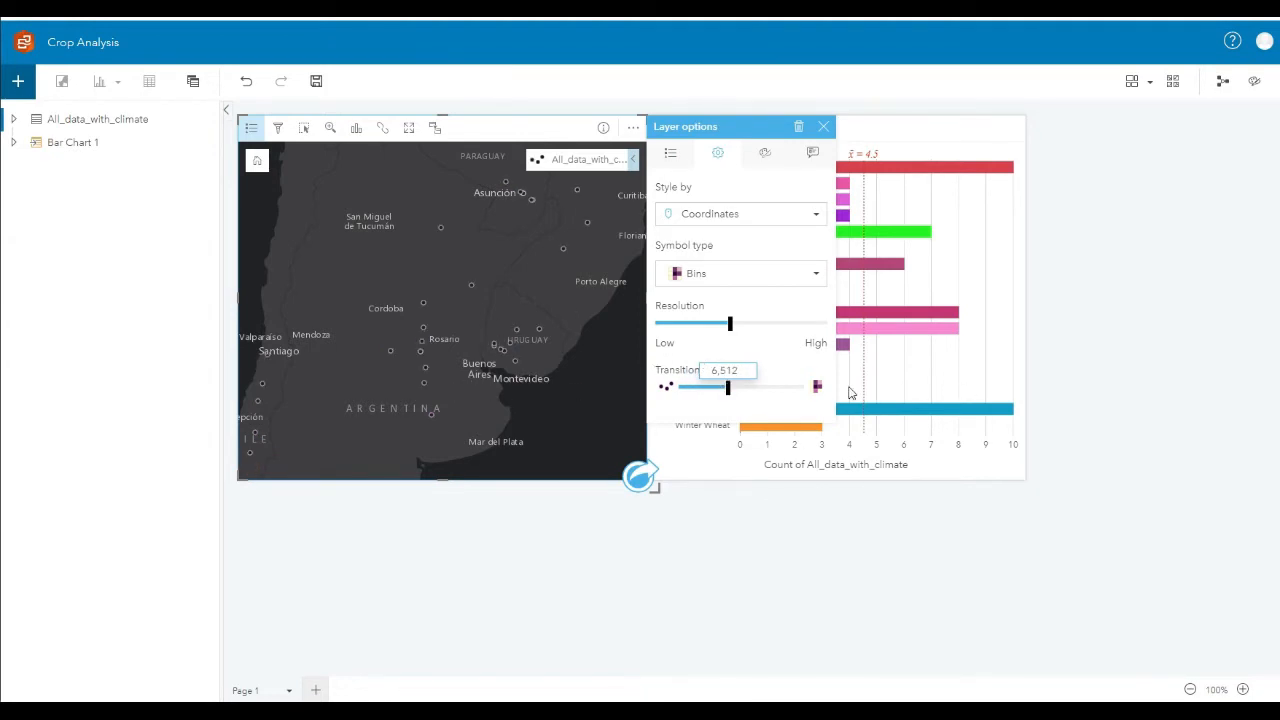
# Try the Heat Map symbol type on the layer, then switch it to Location (Single Symbol)
pyautogui.click(717, 275)
pyautogui.click(729, 368)
pyautogui.click(729, 278)
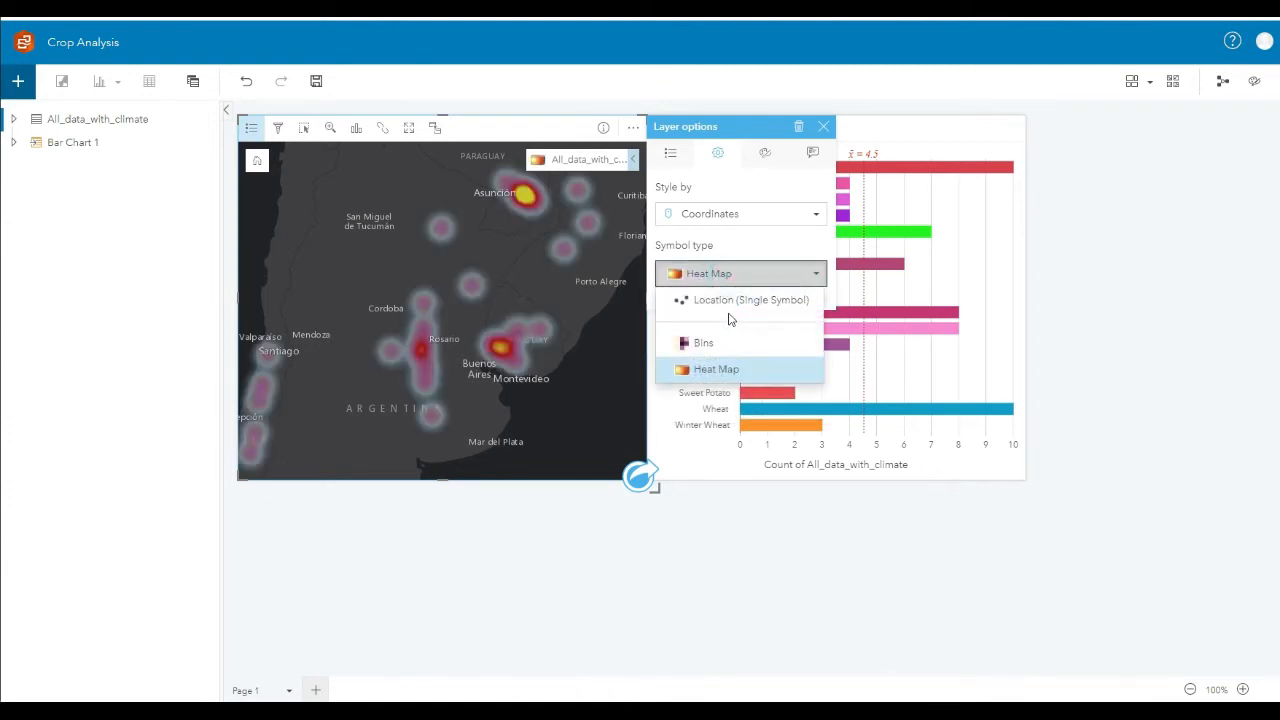
pyautogui.click(726, 300)
# Style the map layer by Nation.code and inspect the sized symbols across South America
pyautogui.click(717, 215)
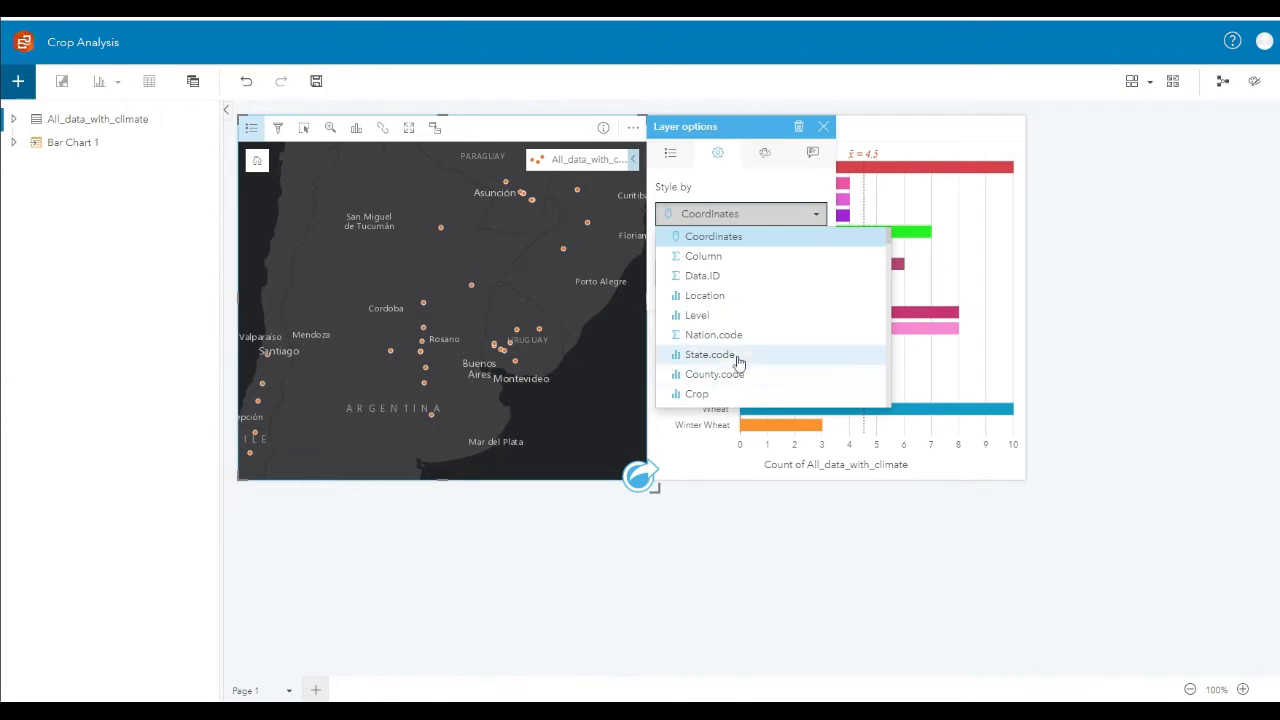
pyautogui.scroll(-2, 740, 330)
pyautogui.click(714, 262)
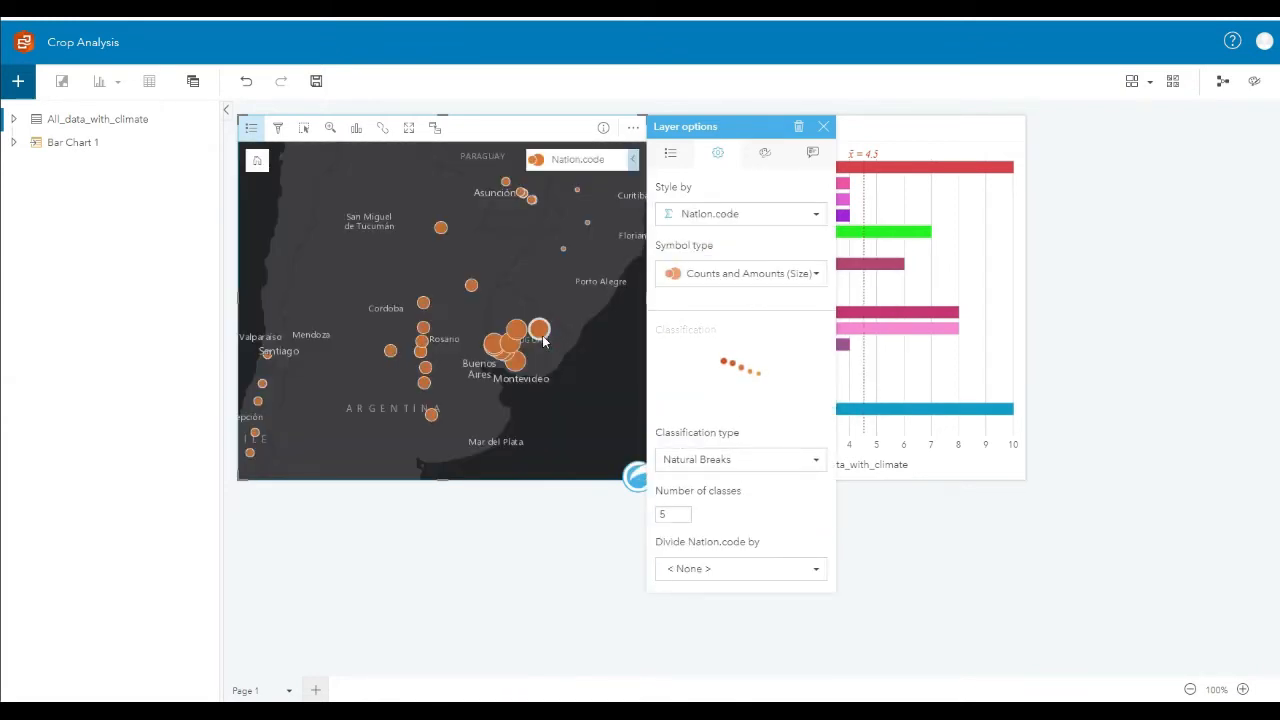
pyautogui.scroll(-2, 552, 341)
pyautogui.moveTo(568, 351); pyautogui.dragTo(433, 376)
pyautogui.scroll(-2, 520, 371)
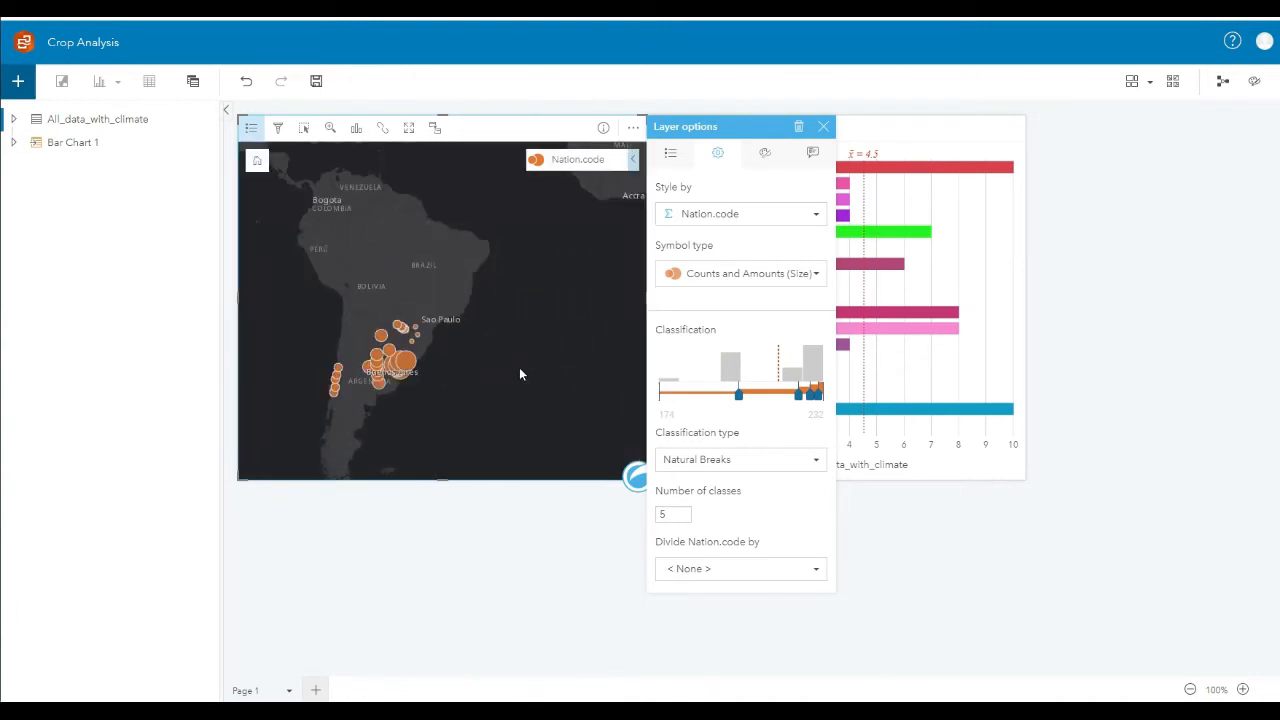
pyautogui.moveTo(520, 370); pyautogui.dragTo(374, 375)
pyautogui.moveTo(523, 365); pyautogui.dragTo(582, 380)
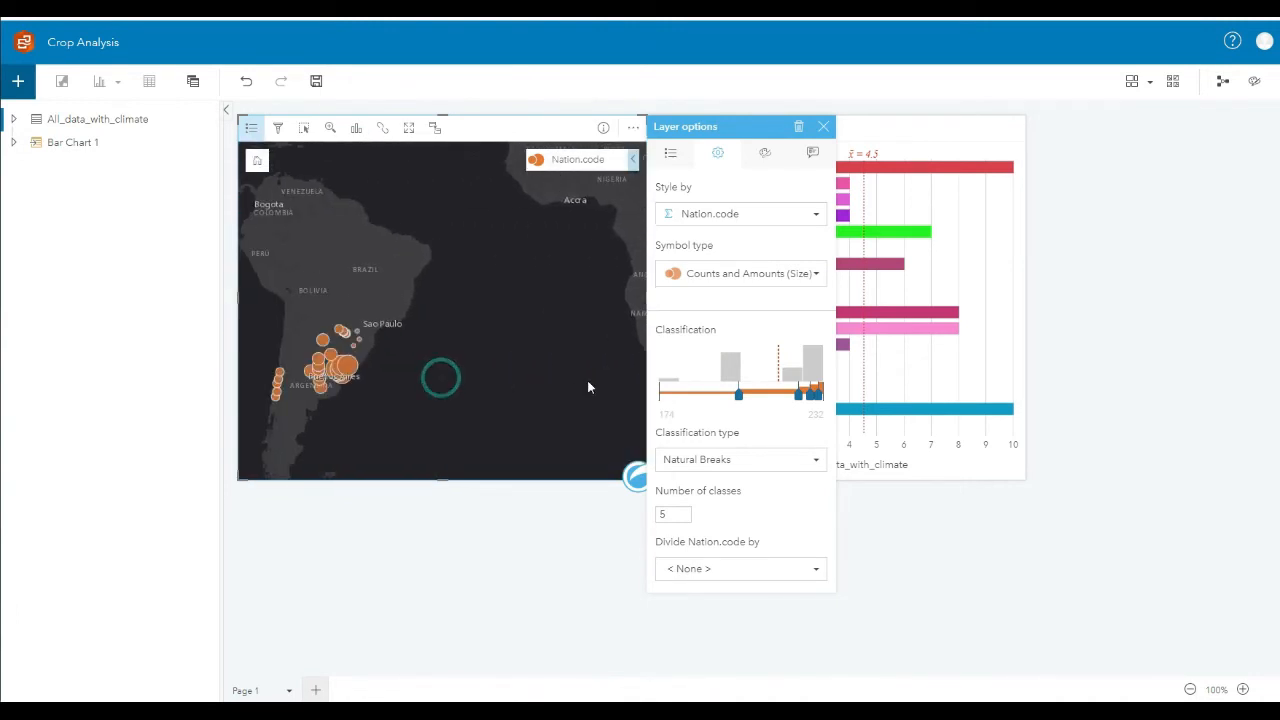
pyautogui.moveTo(444, 381); pyautogui.dragTo(532, 342)
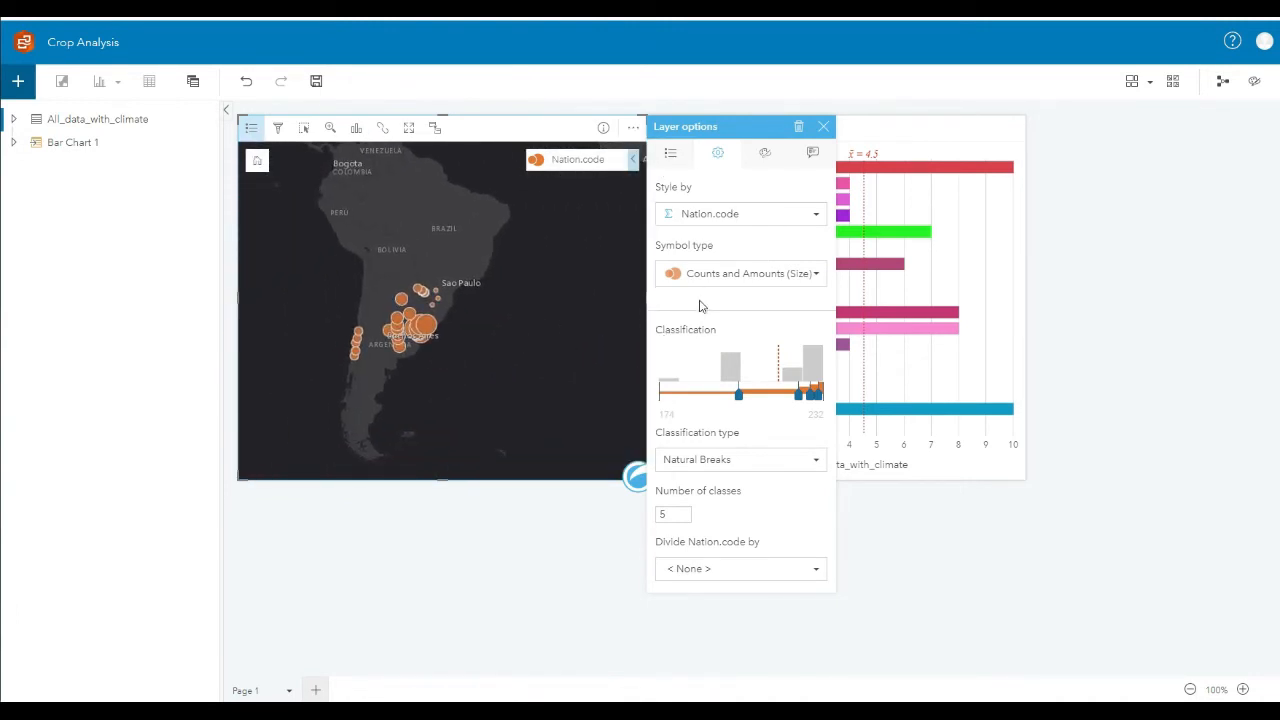
# Change the Nation.code layer's symbol type to Types (Unique Symbols) and check the points in South Africa
pyautogui.click(729, 277)
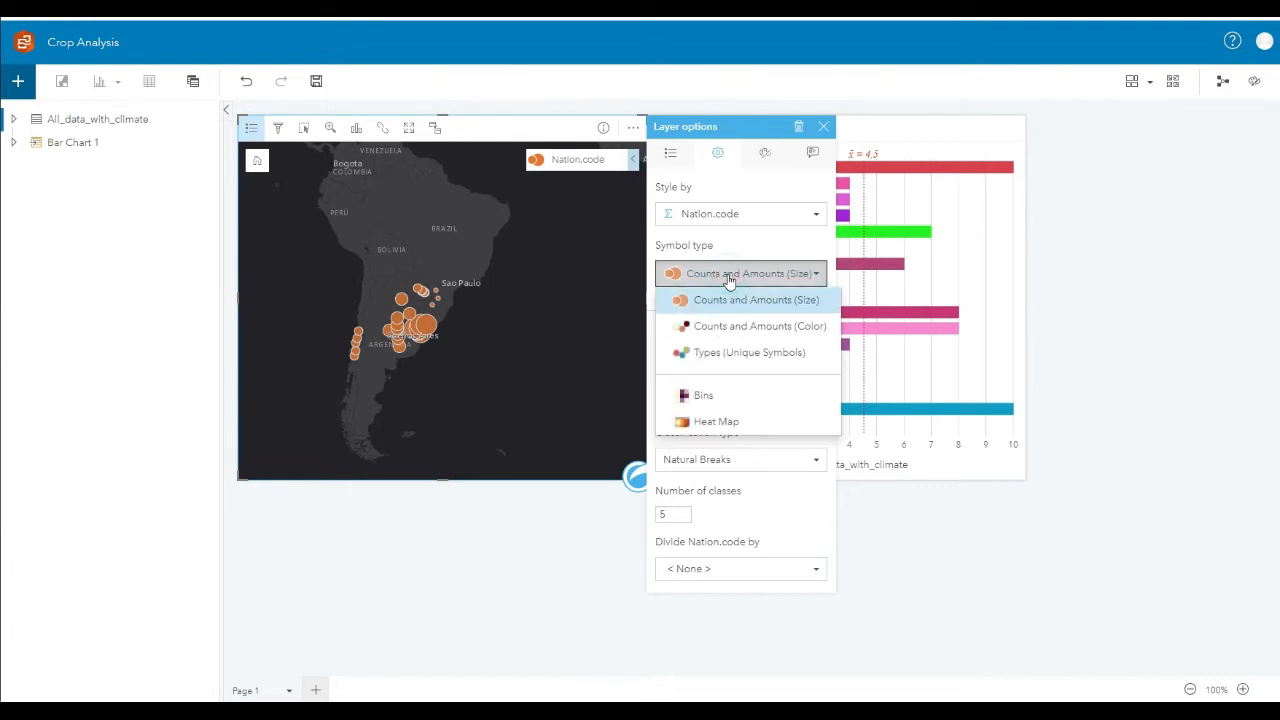
pyautogui.click(752, 352)
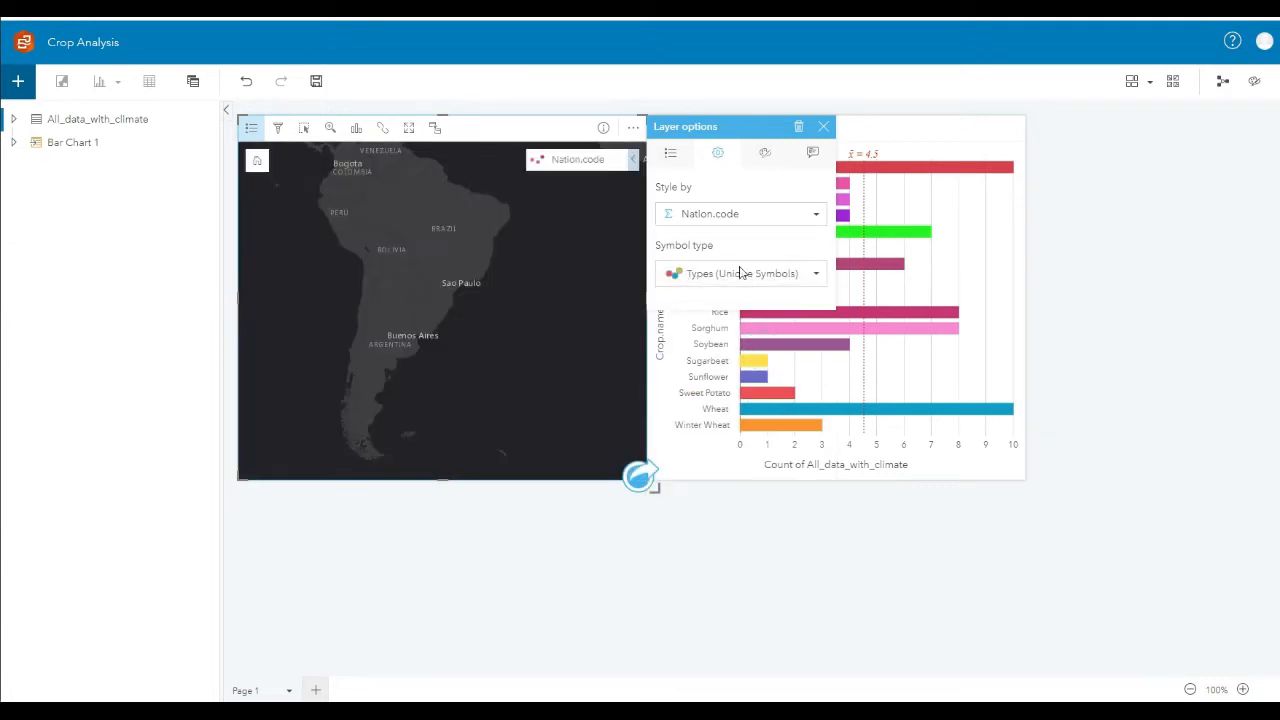
pyautogui.moveTo(600, 345); pyautogui.dragTo(443, 363)
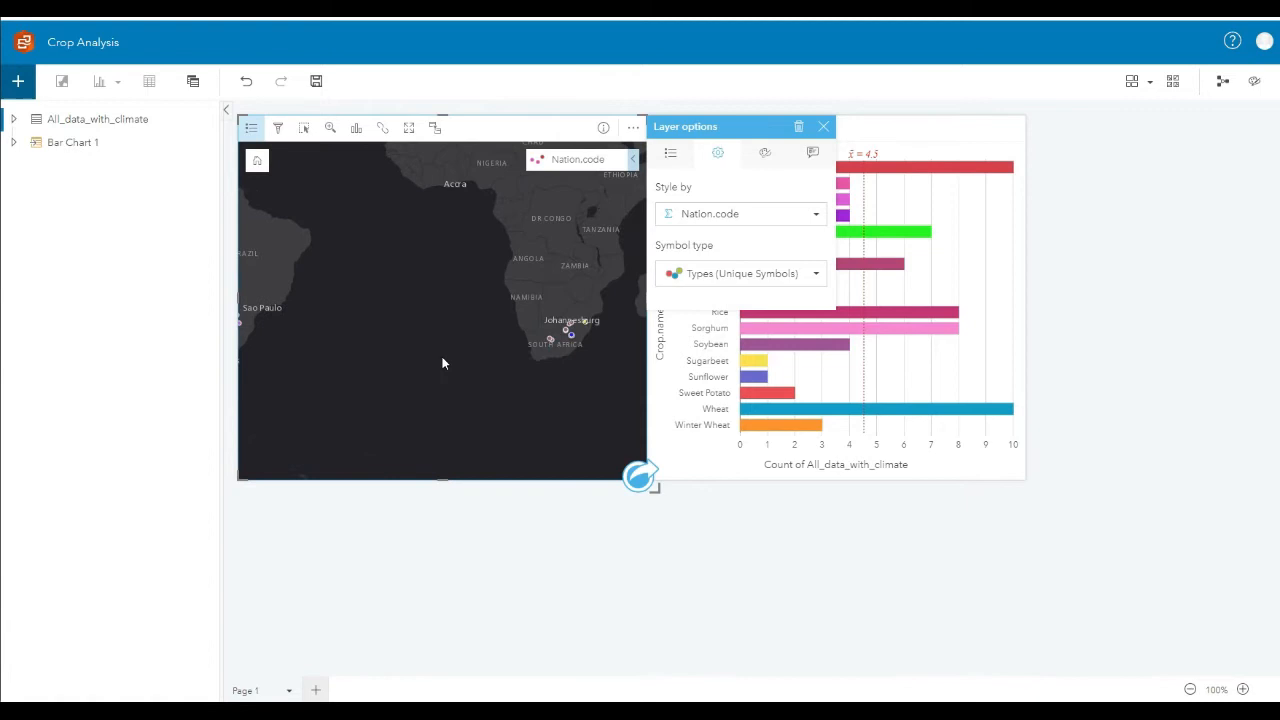
# Style the map layer by State.code and inspect a point northwest of Porto Alegre
pyautogui.click(744, 216)
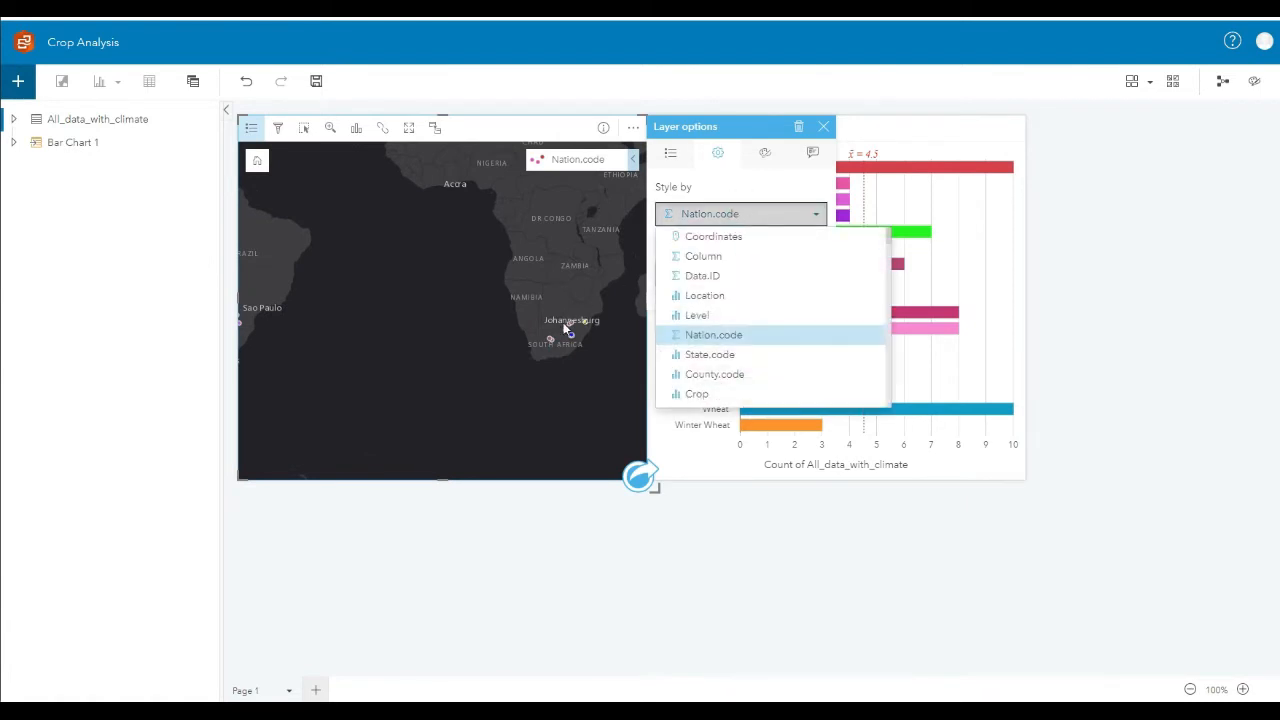
pyautogui.click(709, 354)
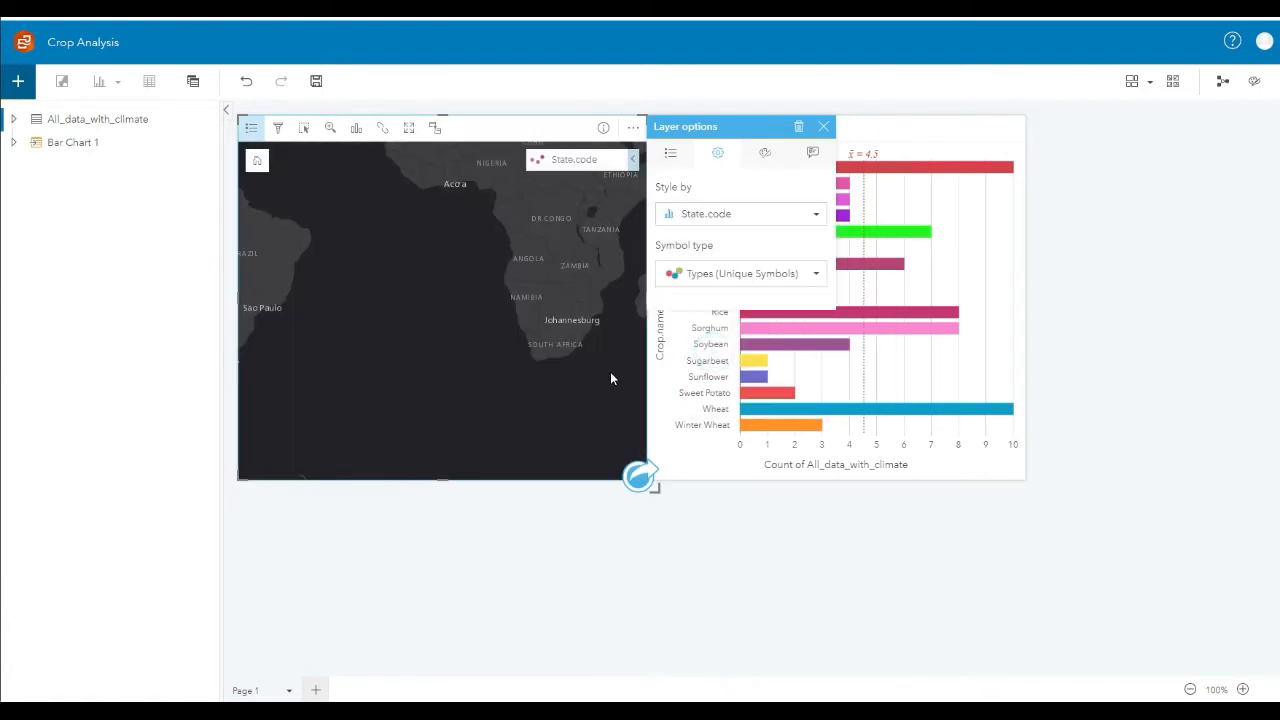
pyautogui.moveTo(497, 412); pyautogui.dragTo(543, 362)
pyautogui.scroll(5, 343, 374)
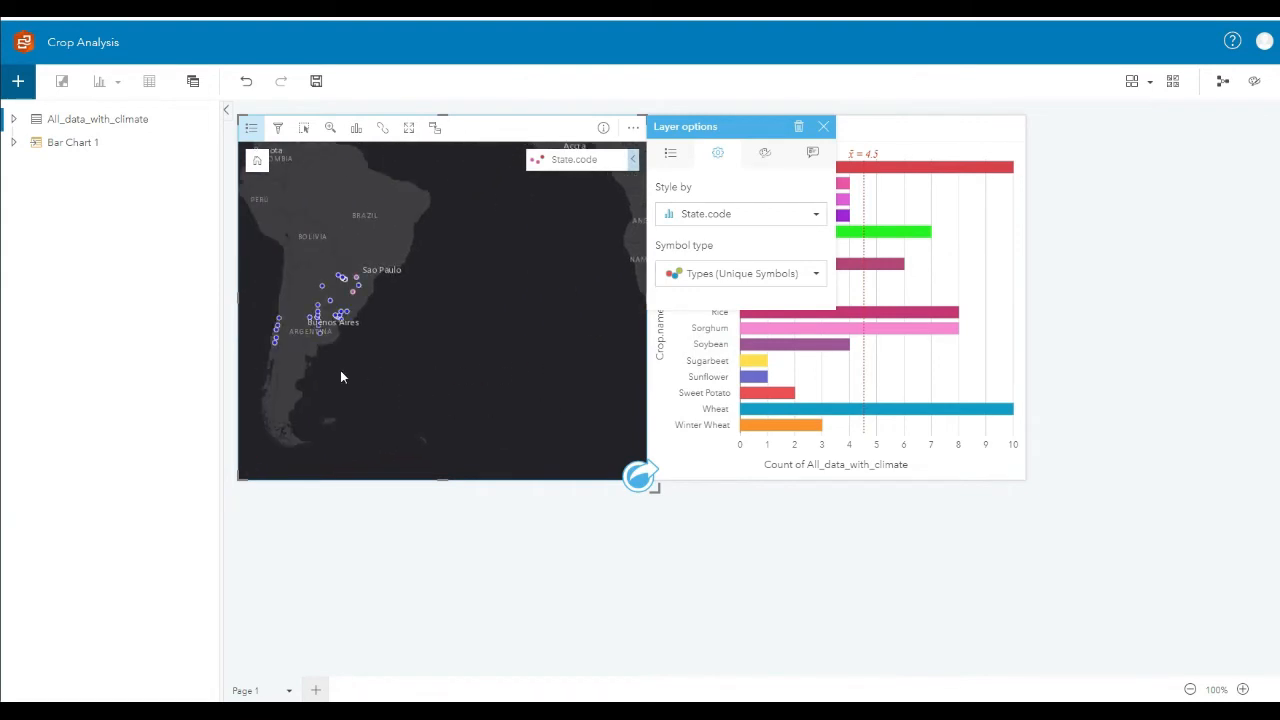
pyautogui.moveTo(390, 318); pyautogui.dragTo(488, 309)
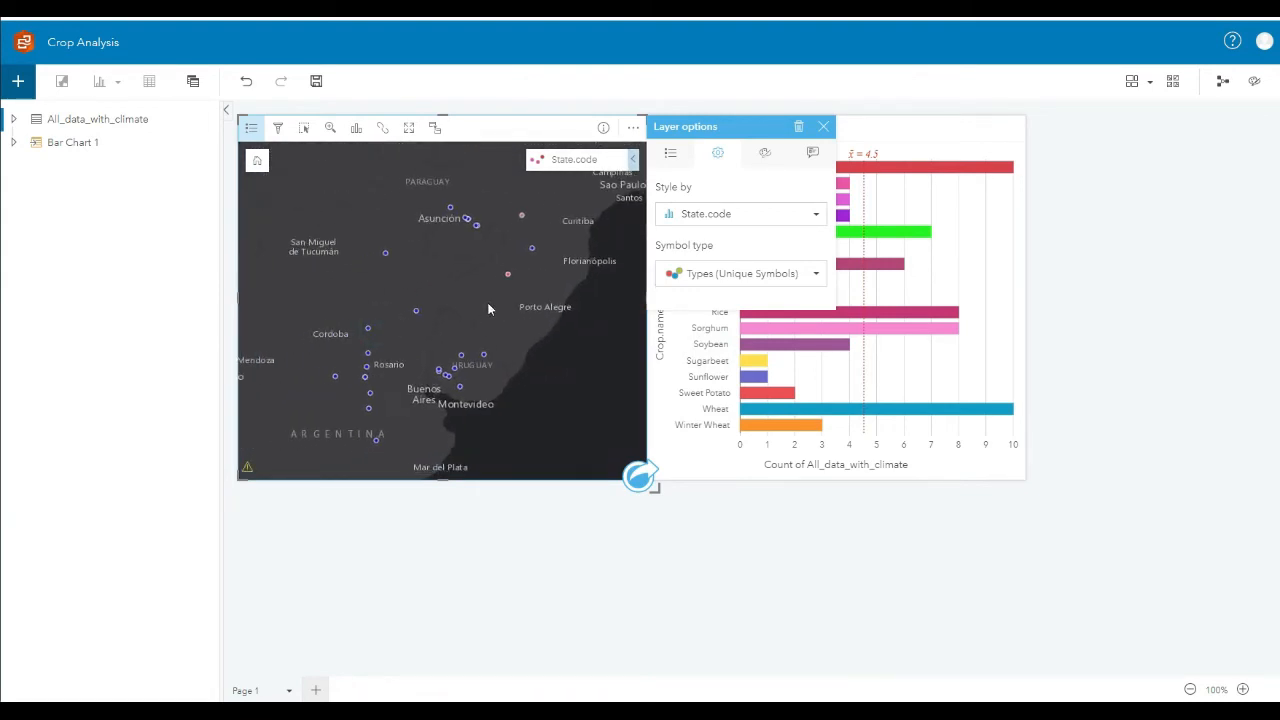
pyautogui.click(508, 276)
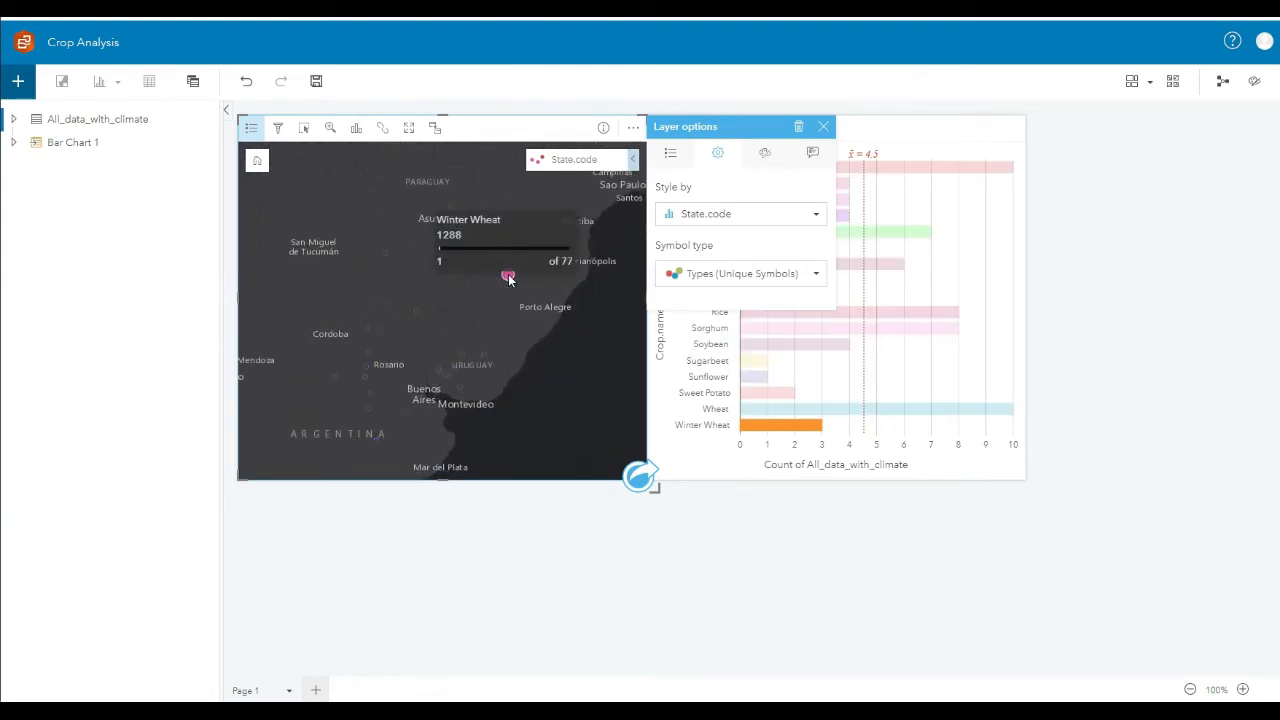
pyautogui.click(423, 331)
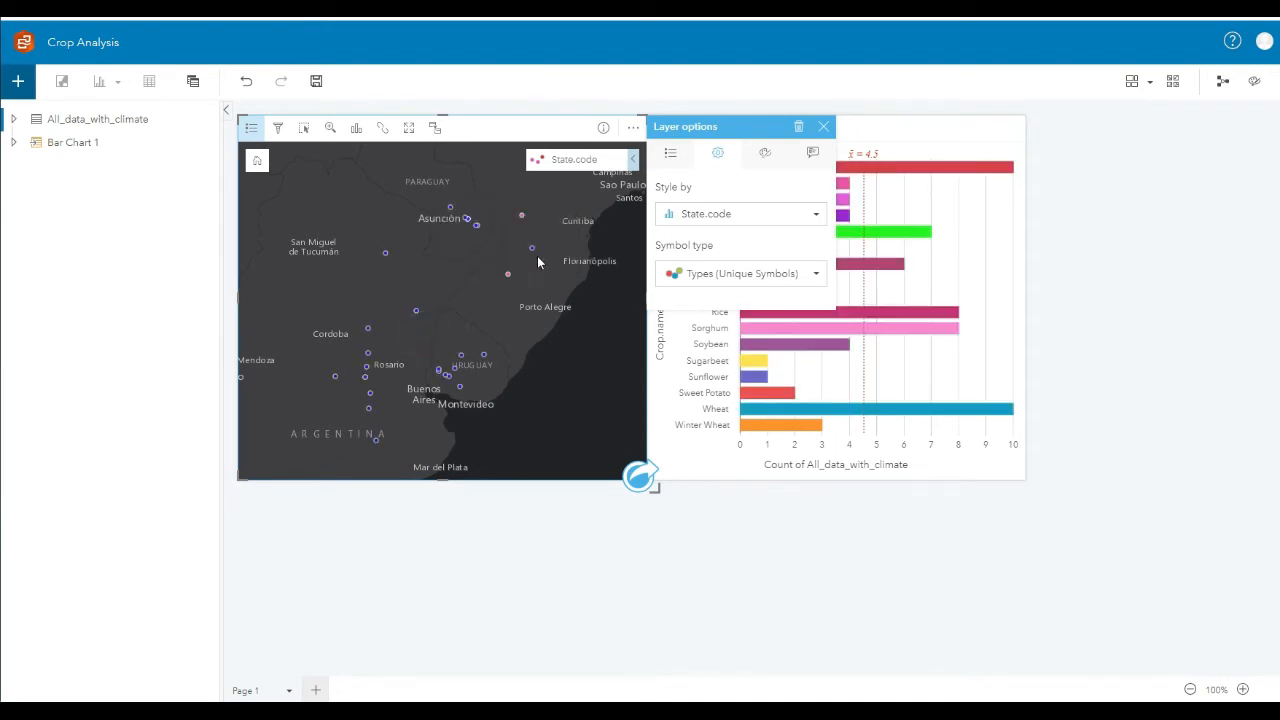
# Style the map layer by County.code and examine its points from South America to South Africa
pyautogui.click(737, 216)
pyautogui.click(737, 375)
pyautogui.scroll(-3, 455, 390)
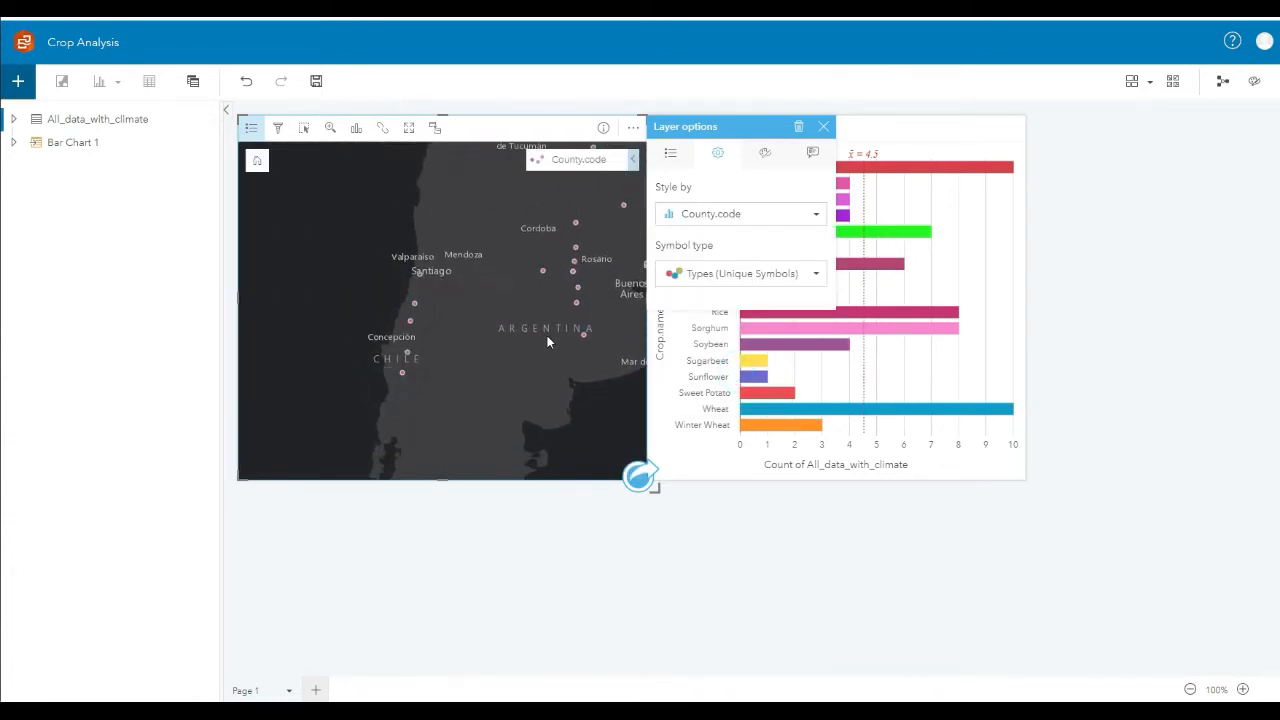
pyautogui.moveTo(533, 353); pyautogui.dragTo(484, 367)
pyautogui.moveTo(572, 330); pyautogui.dragTo(417, 368)
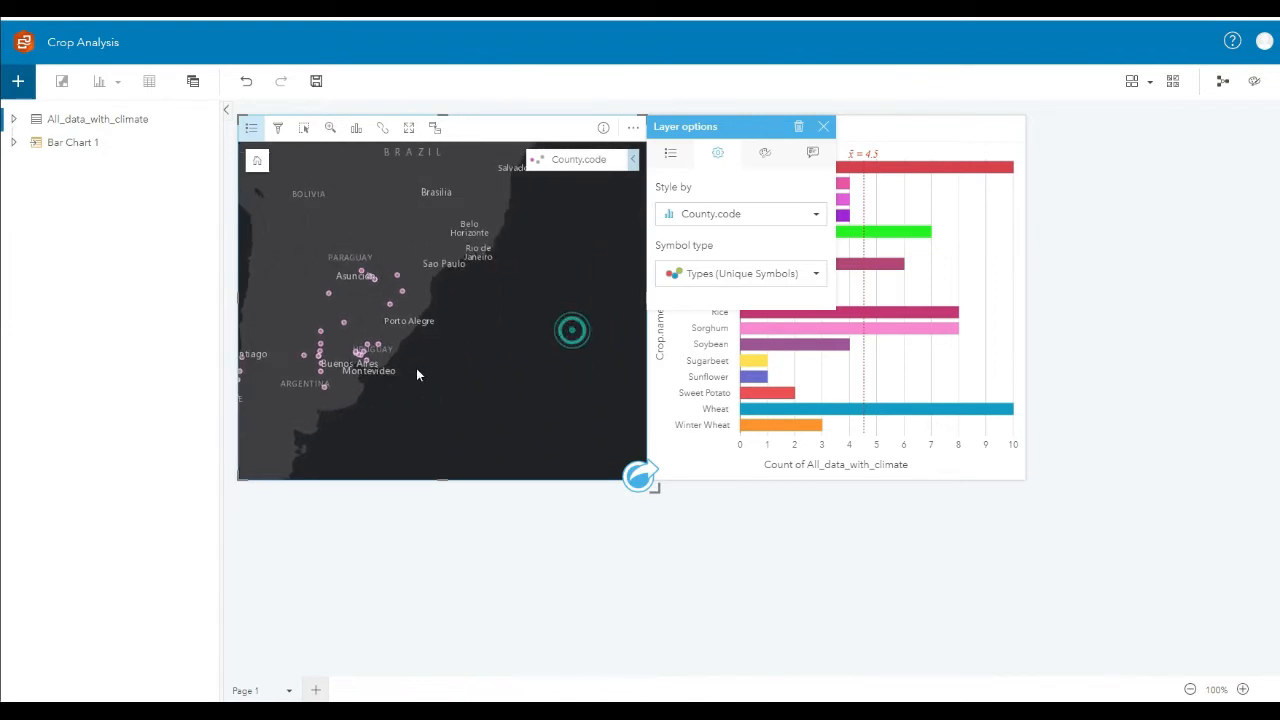
pyautogui.scroll(-2, 484, 346)
pyautogui.moveTo(537, 354); pyautogui.dragTo(450, 340)
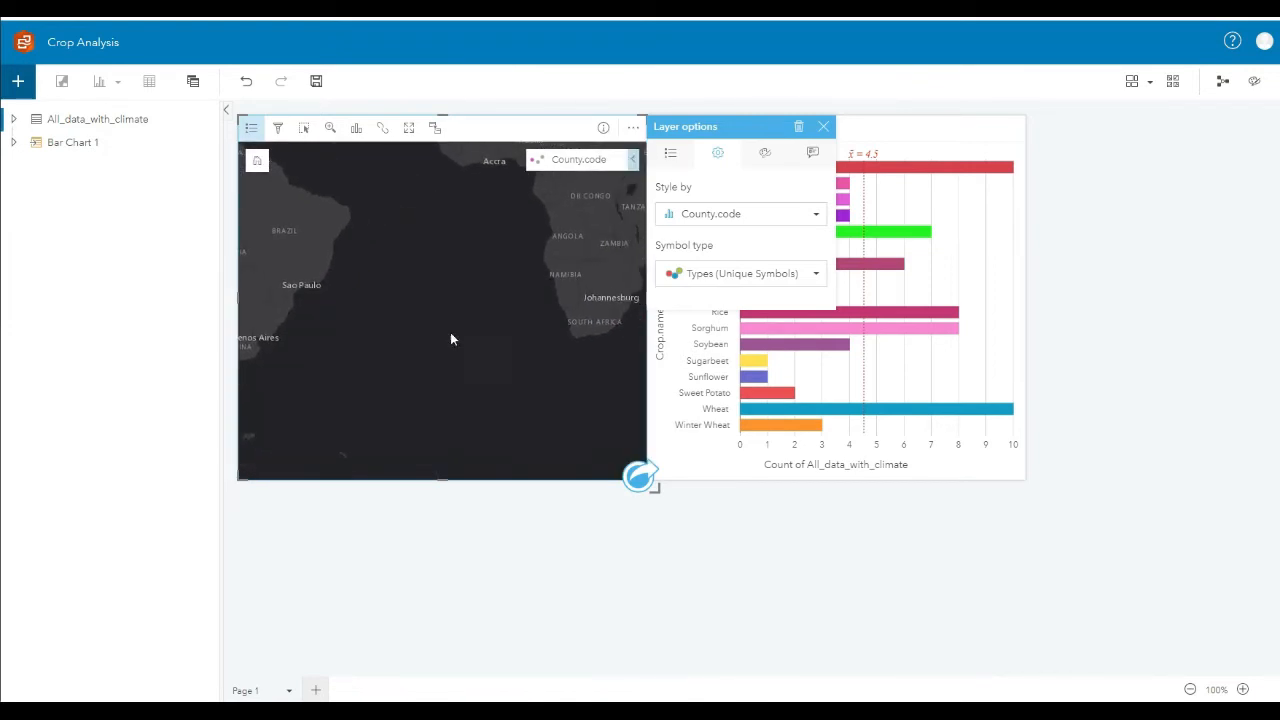
pyautogui.scroll(2, 568, 329)
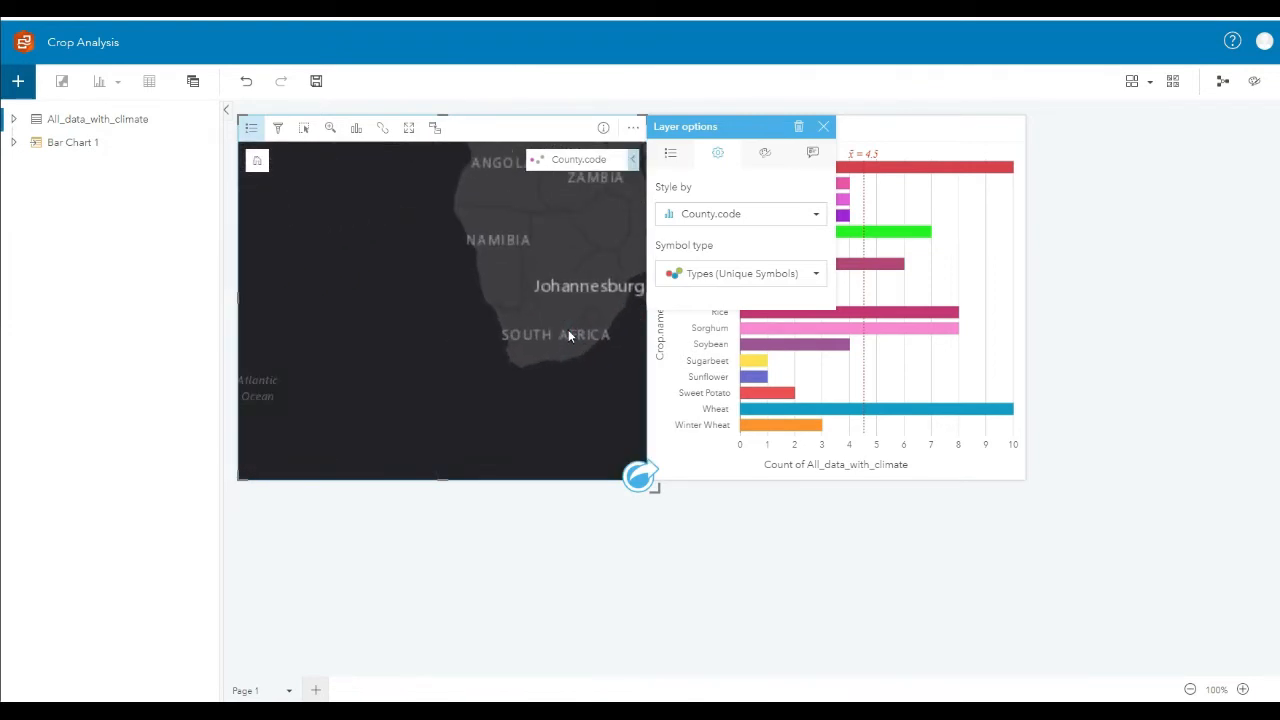
# Examine the dataset fields available for styling the map layer, from the location codes through the climate and growing-season fields
pyautogui.click(741, 220)
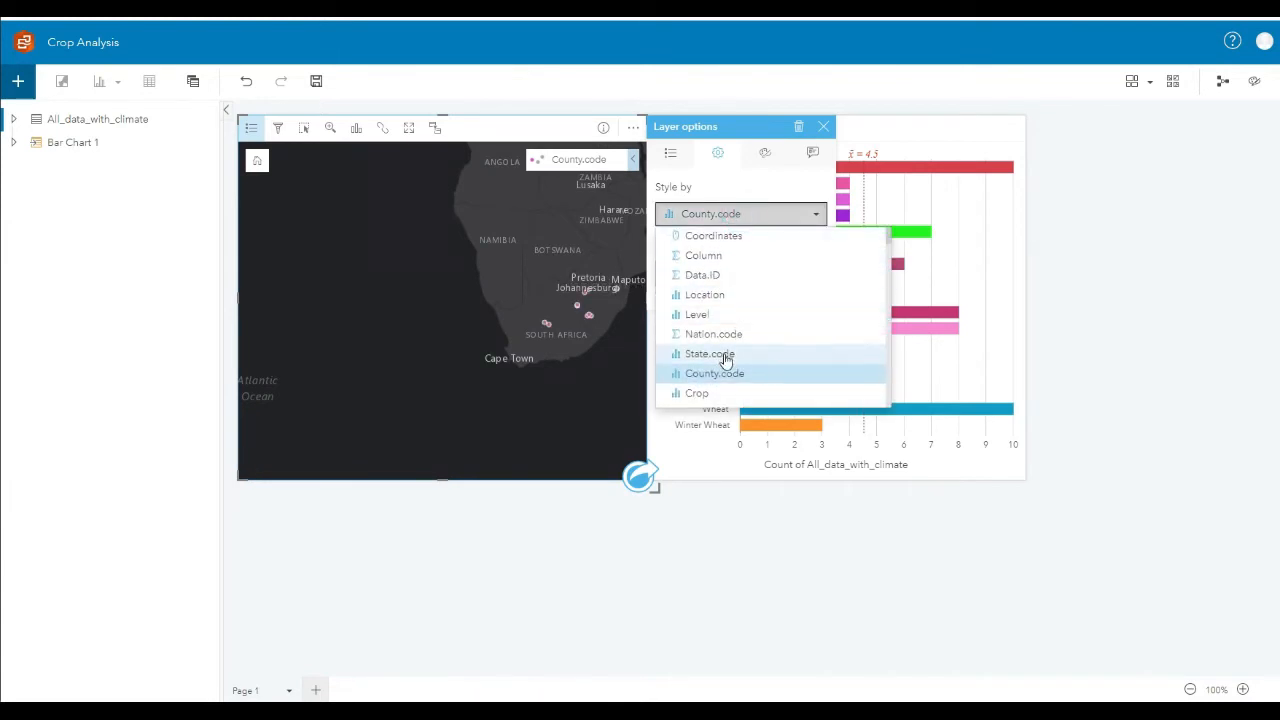
pyautogui.scroll(-1, 729, 372)
pyautogui.scroll(-2, 731, 377)
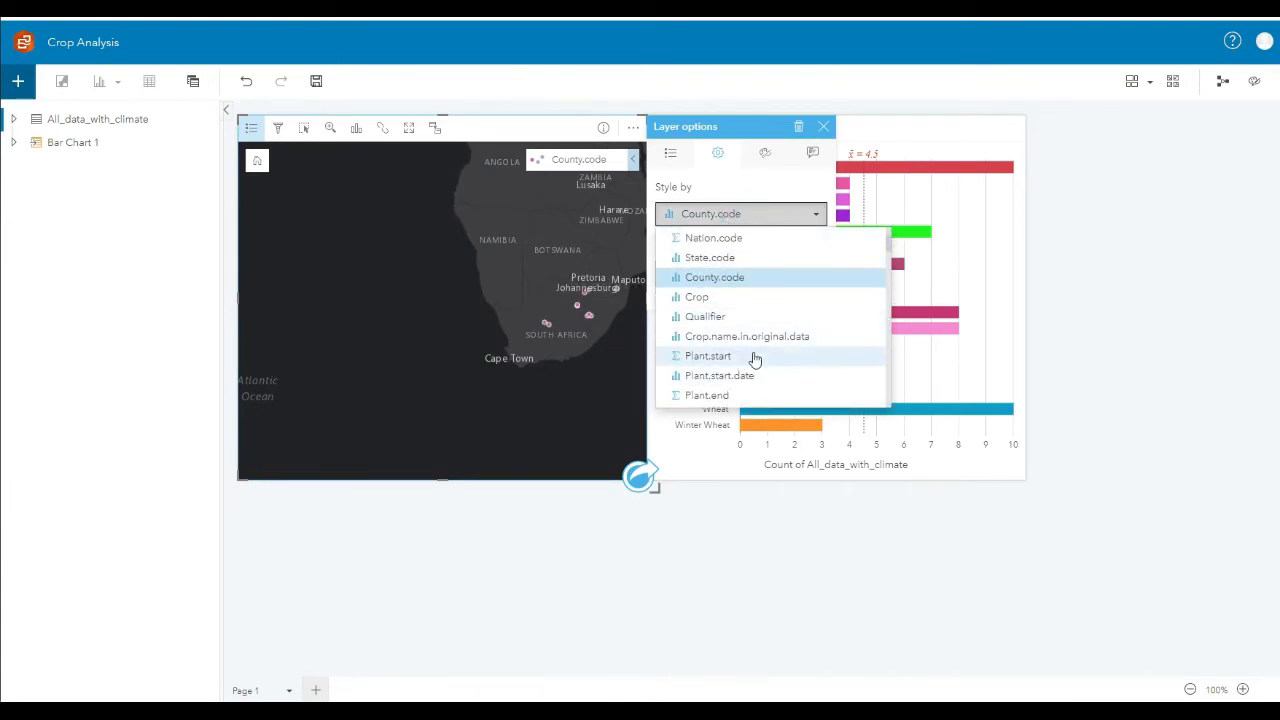
pyautogui.scroll(-2, 751, 357)
pyautogui.scroll(-3, 740, 365)
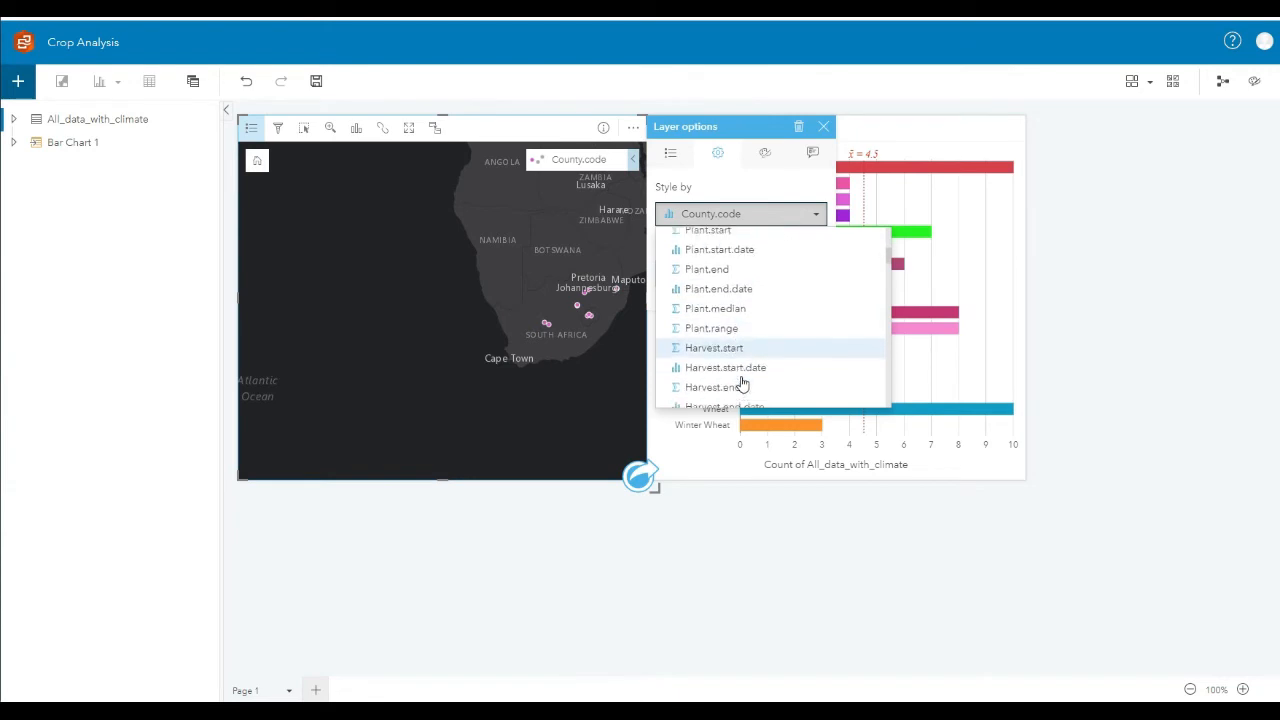
pyautogui.scroll(-2, 732, 334)
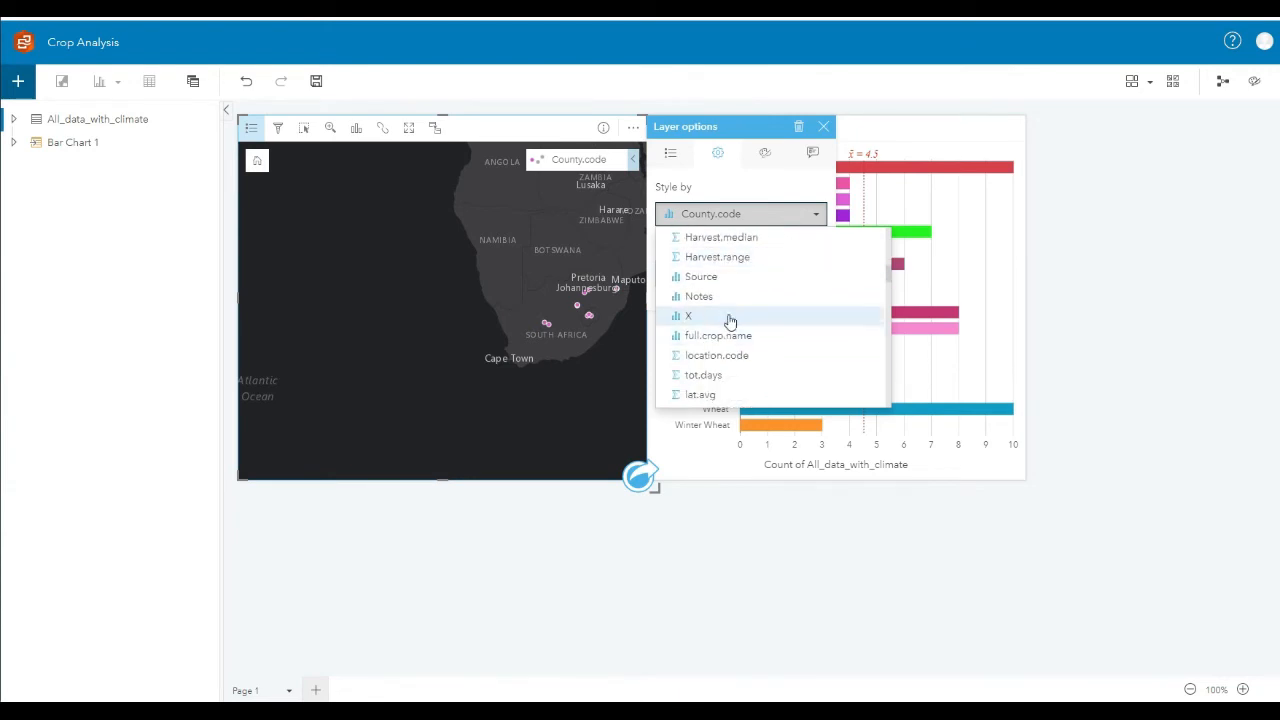
pyautogui.scroll(-1, 733, 310)
pyautogui.scroll(-4, 733, 295)
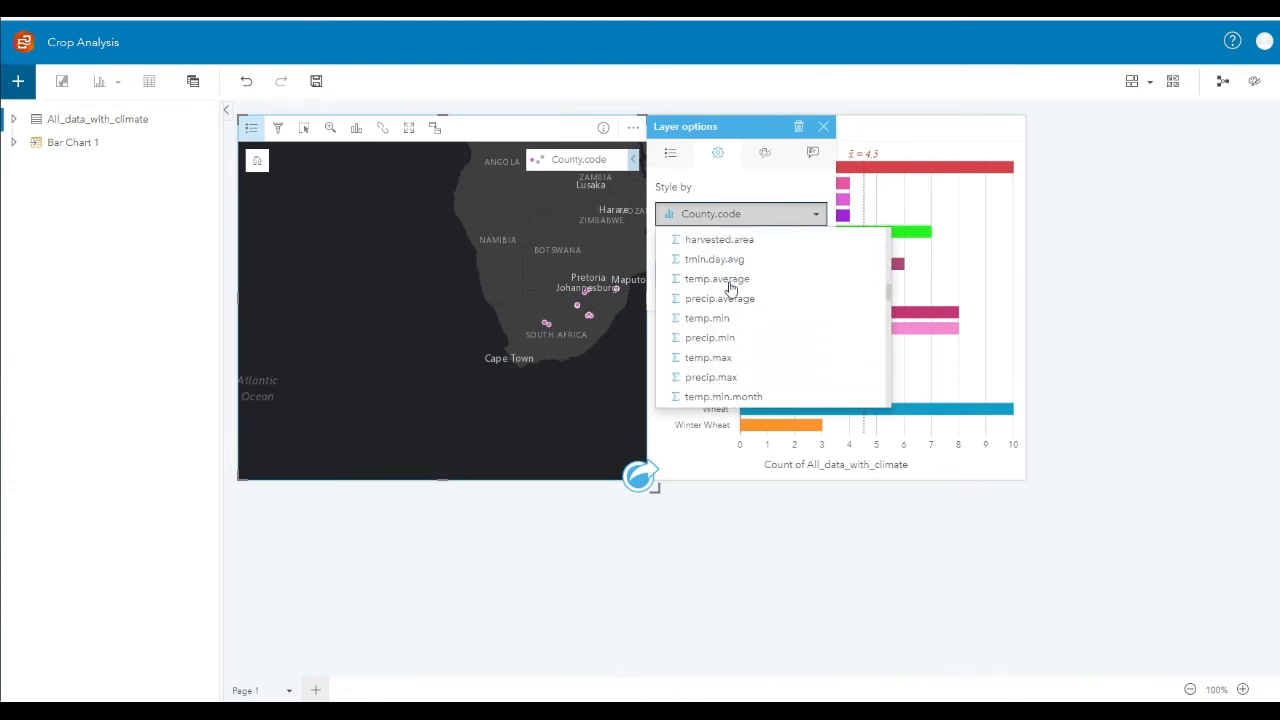
pyautogui.scroll(-6, 748, 310)
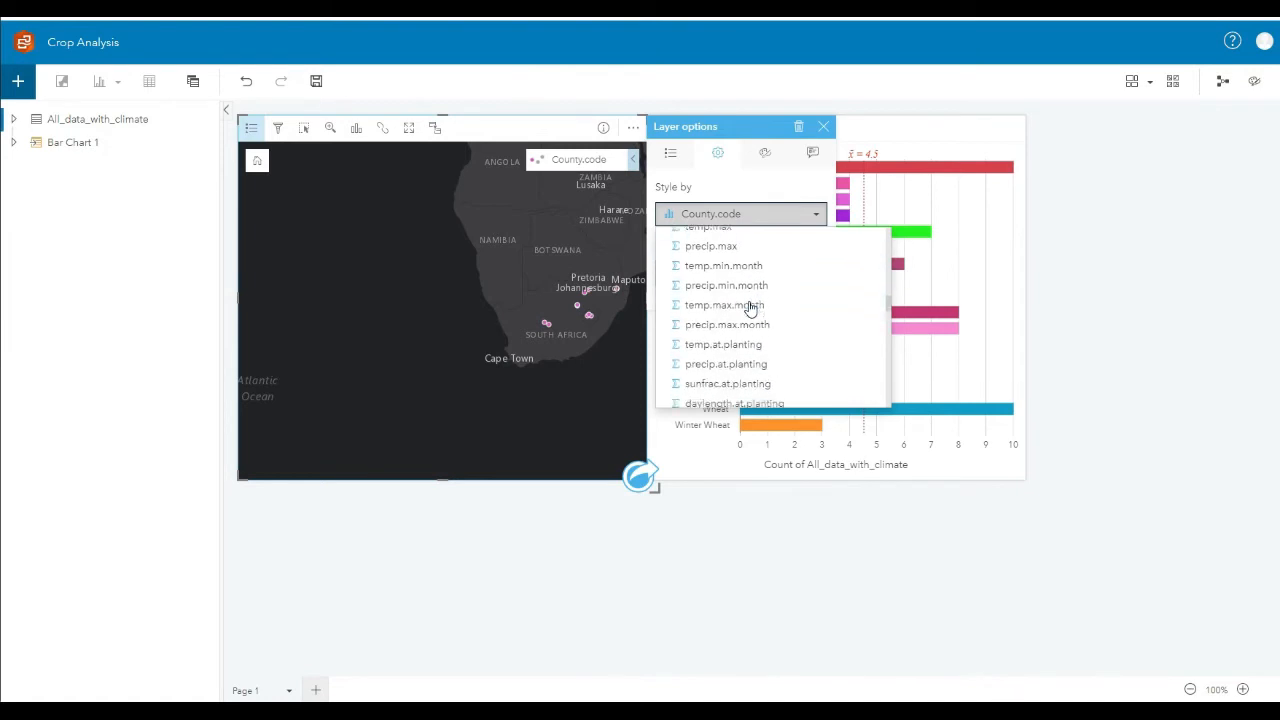
pyautogui.scroll(-6, 748, 310)
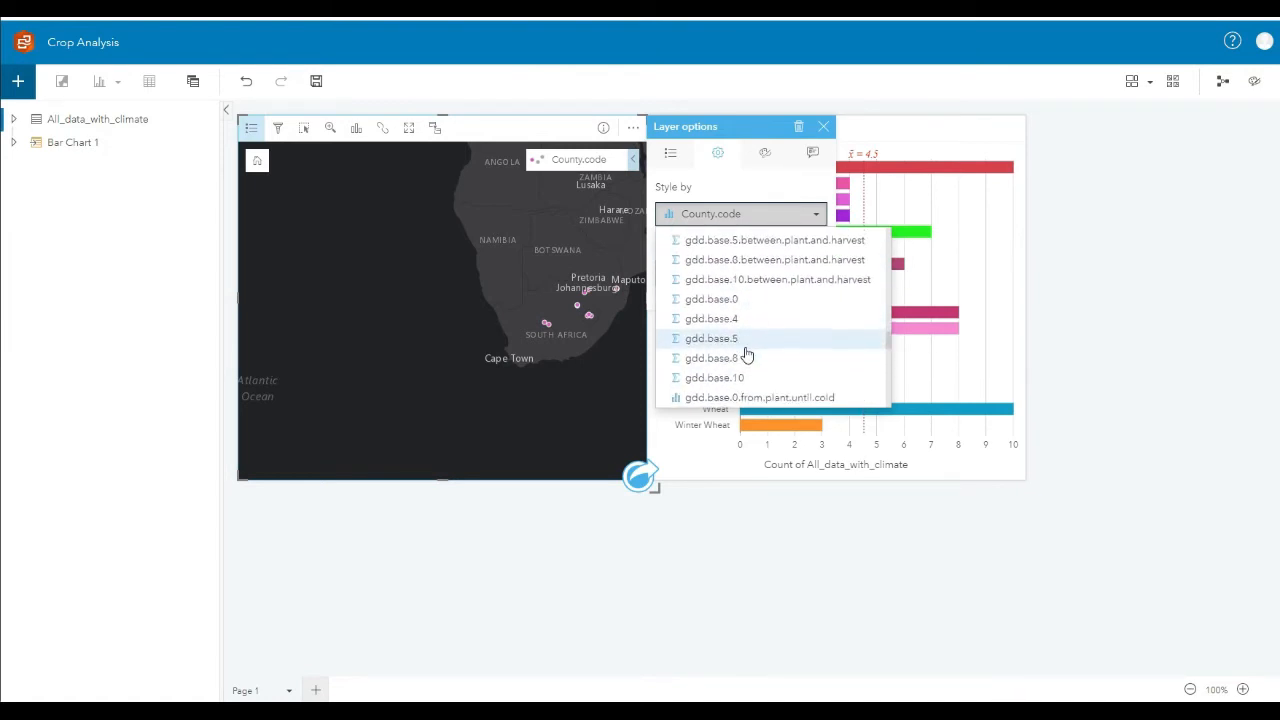
pyautogui.scroll(-8, 762, 325)
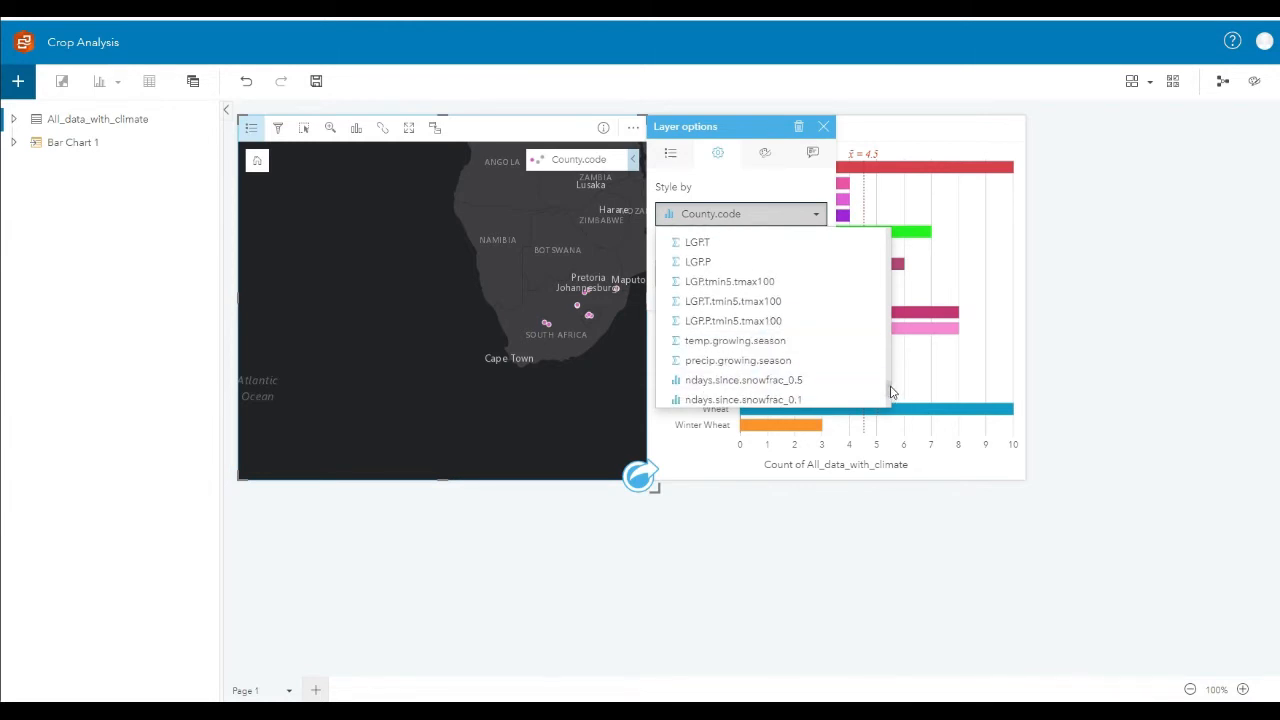
# Style the map layer by Crop, check its points in South Africa, and close the layer options
pyautogui.moveTo(893, 392); pyautogui.dragTo(879, 256)
pyautogui.scroll(2, 820, 271)
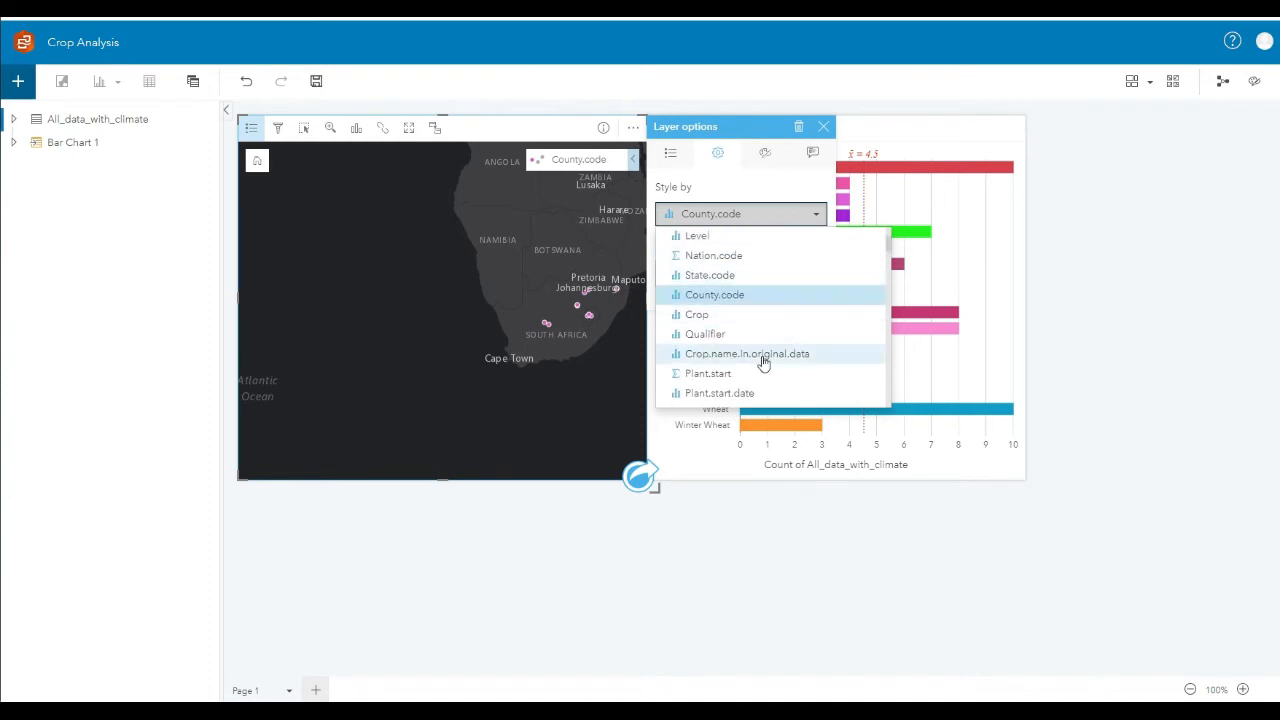
pyautogui.click(724, 316)
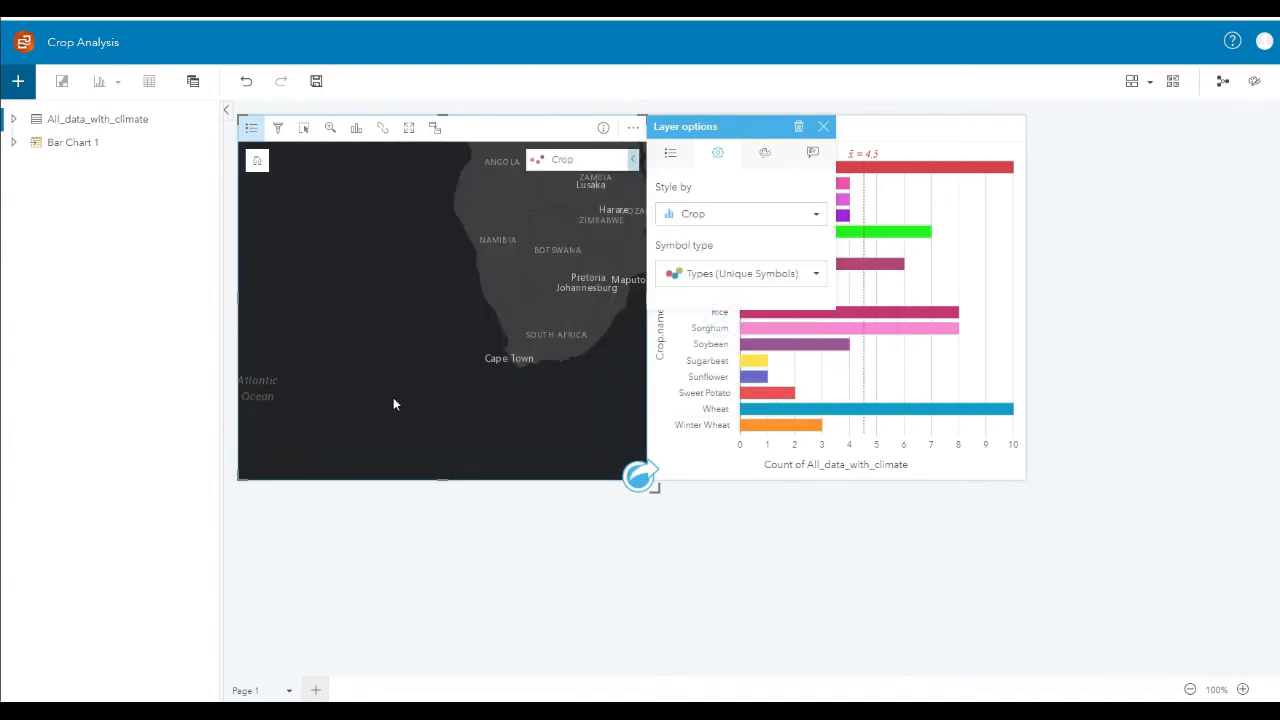
pyautogui.scroll(4, 568, 365)
pyautogui.scroll(-4, 456, 388)
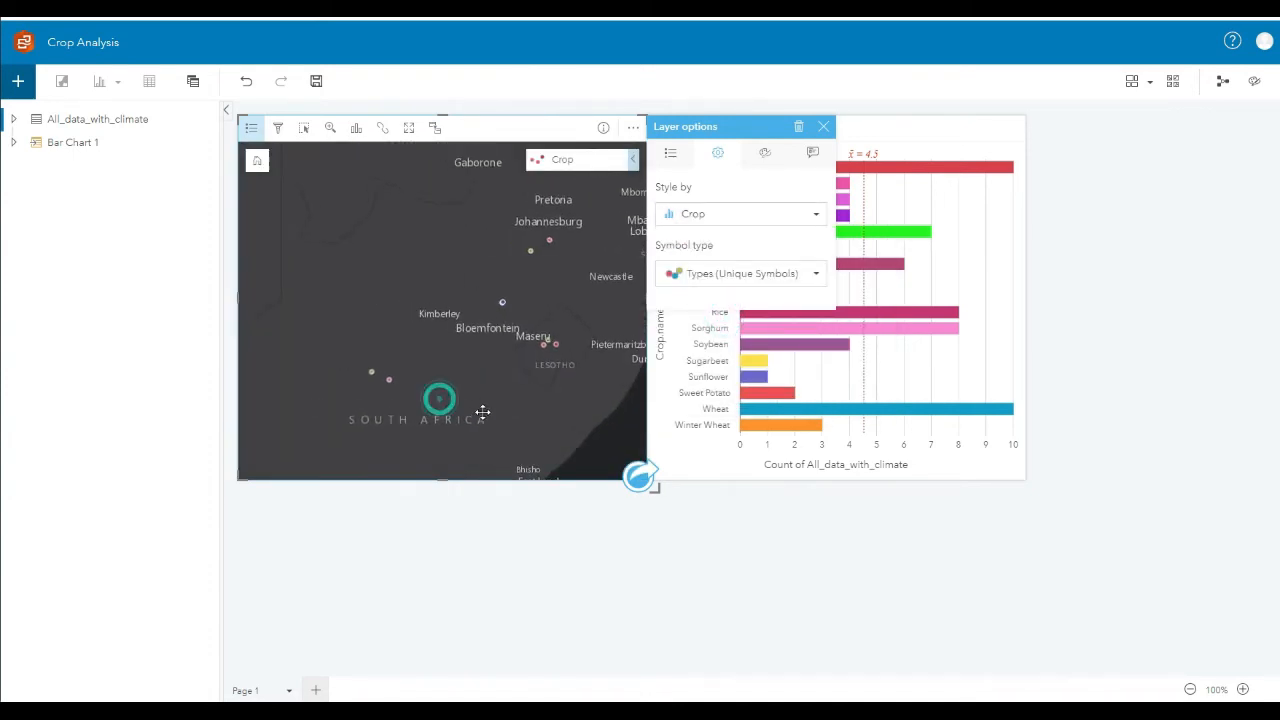
pyautogui.click(824, 127)
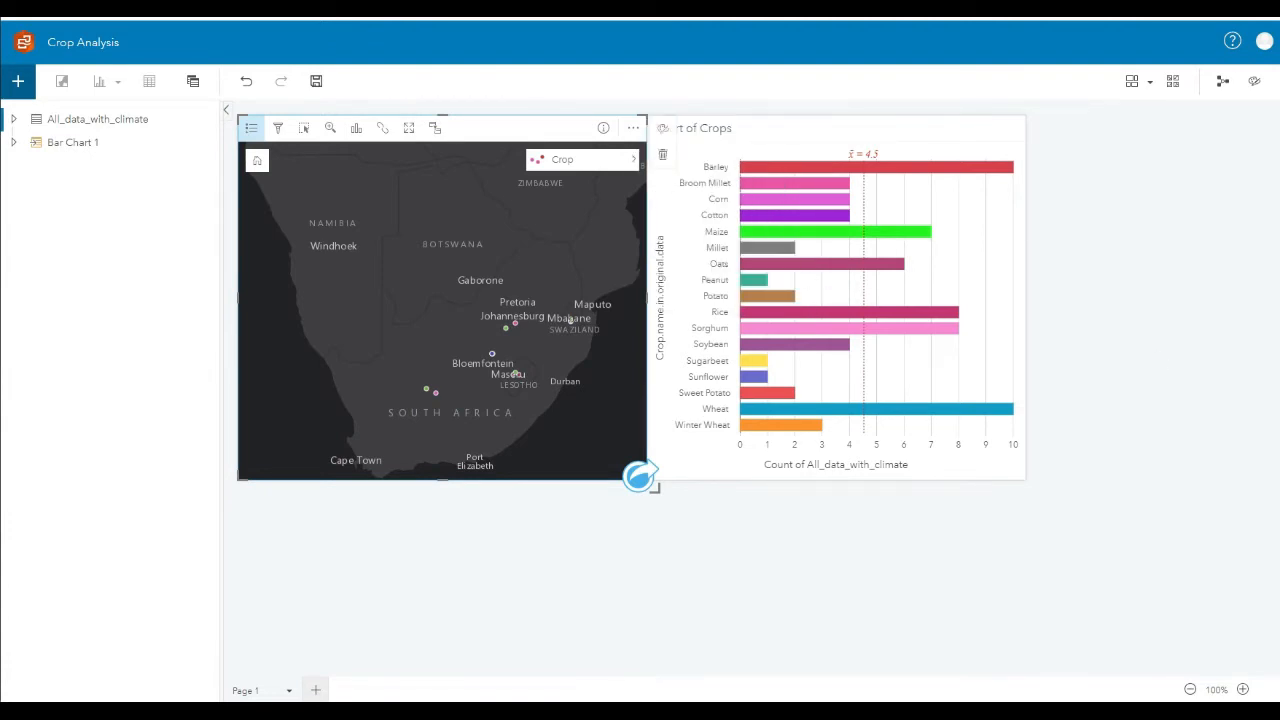
pyautogui.click(853, 585)
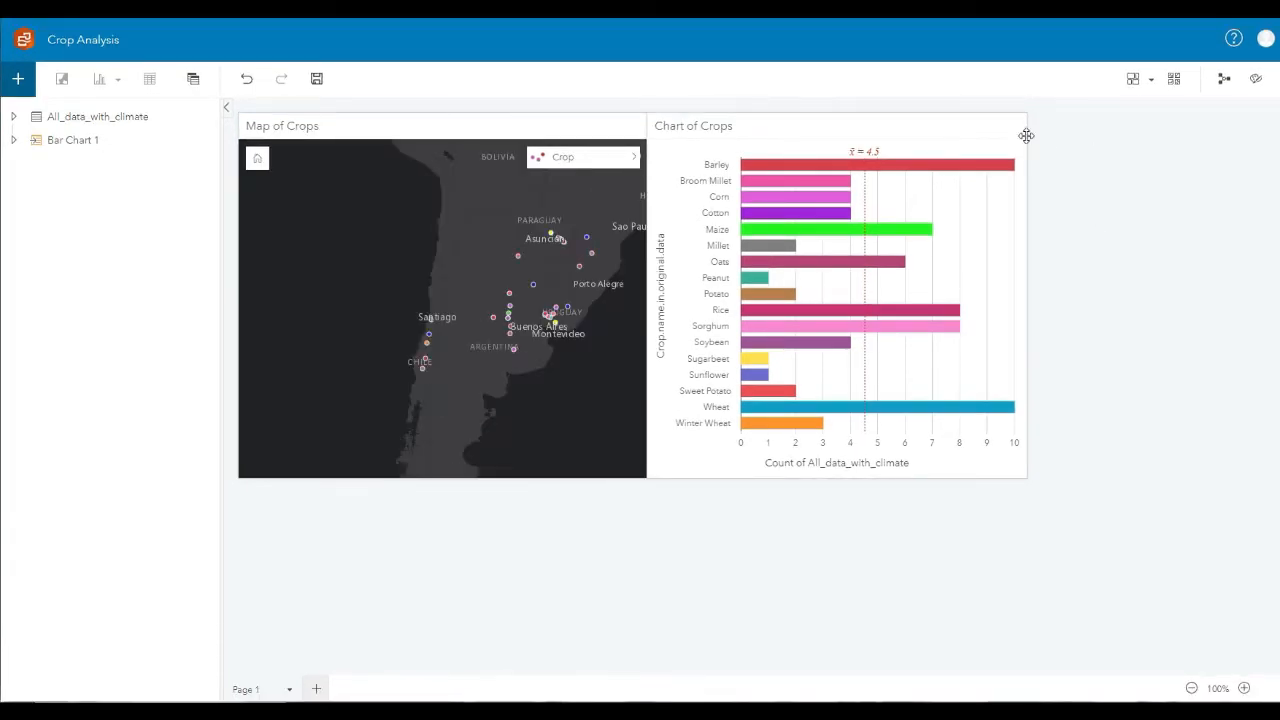
# Delete the Chart of Crops card from the page
pyautogui.moveTo(580, 380); pyautogui.dragTo(523, 397)
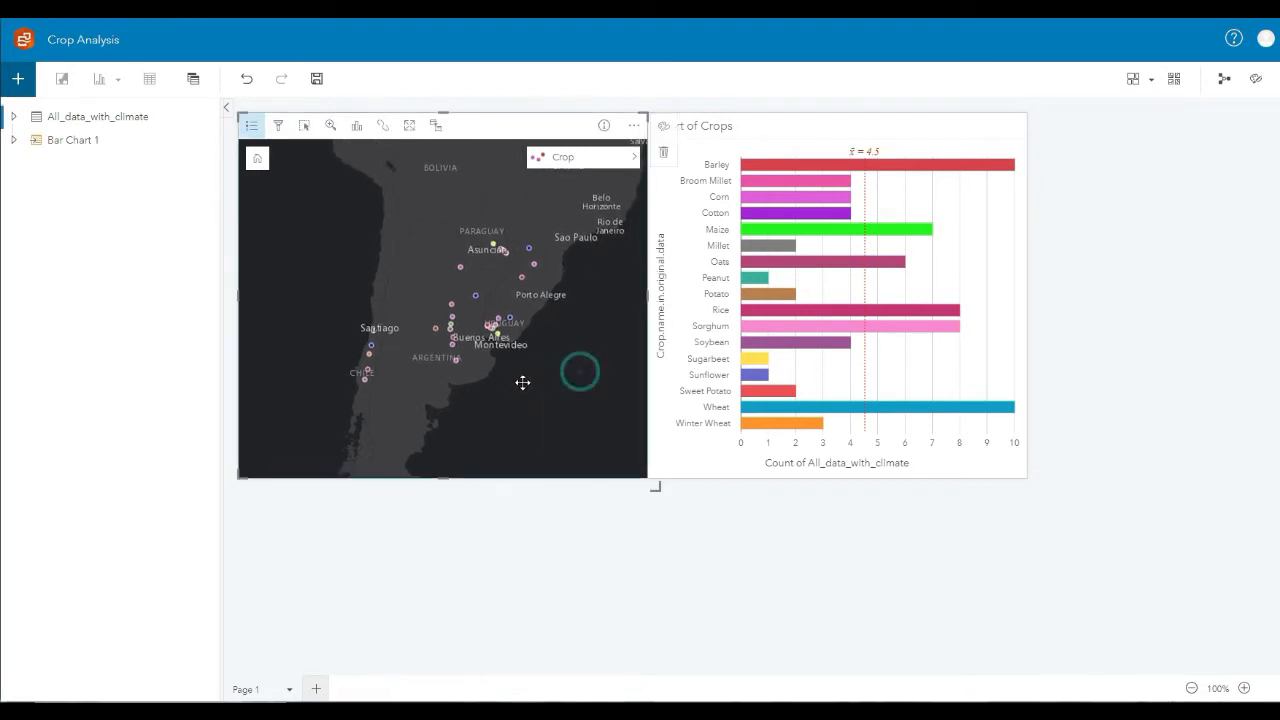
pyautogui.click(797, 132)
pyautogui.click(1041, 181)
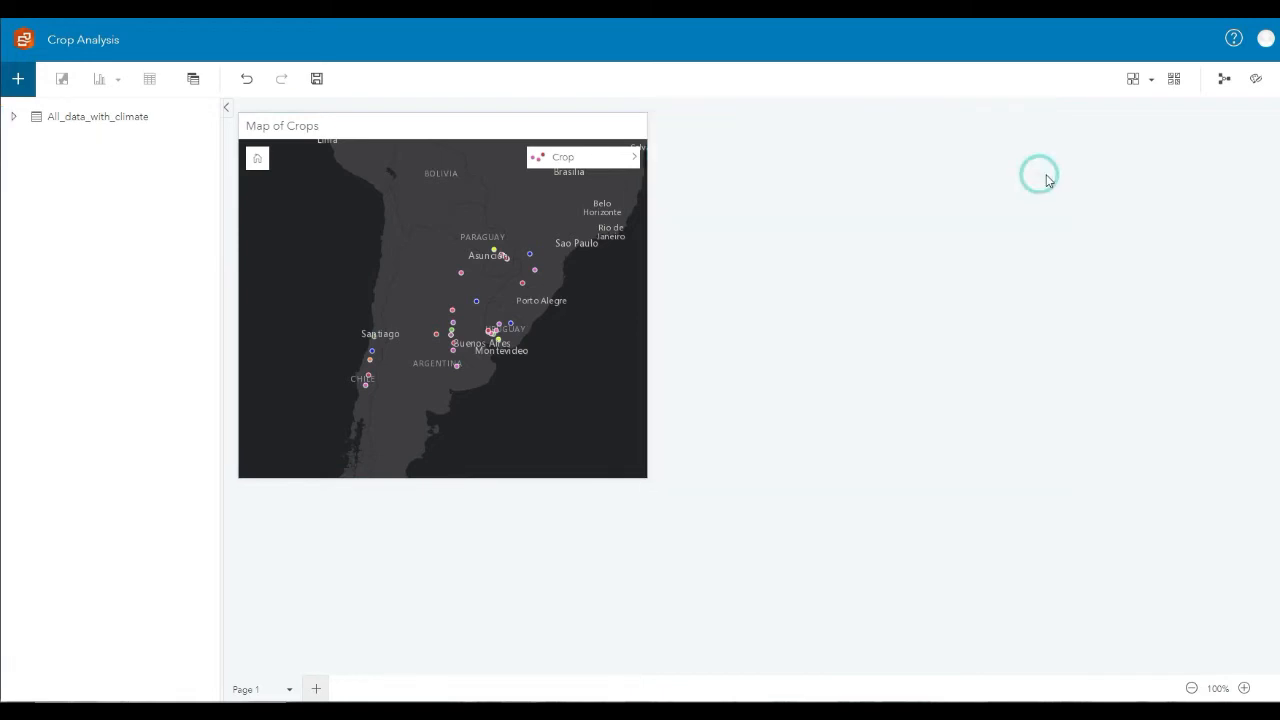
# Add a bar chart of Crop.name.in.original.data from All_data_with_climate beside the map and enlarge it to match the map card's height
pyautogui.click(67, 116)
pyautogui.moveTo(276, 115); pyautogui.dragTo(805, 200)
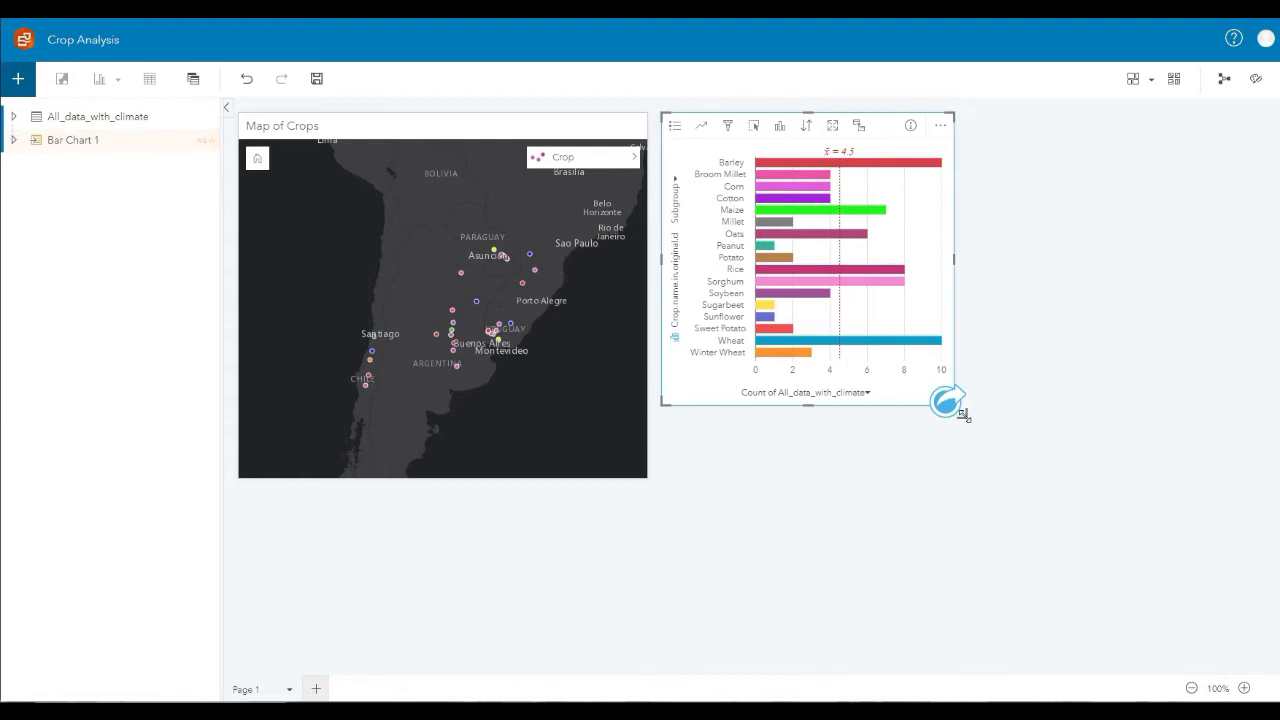
pyautogui.moveTo(963, 414); pyautogui.dragTo(992, 458)
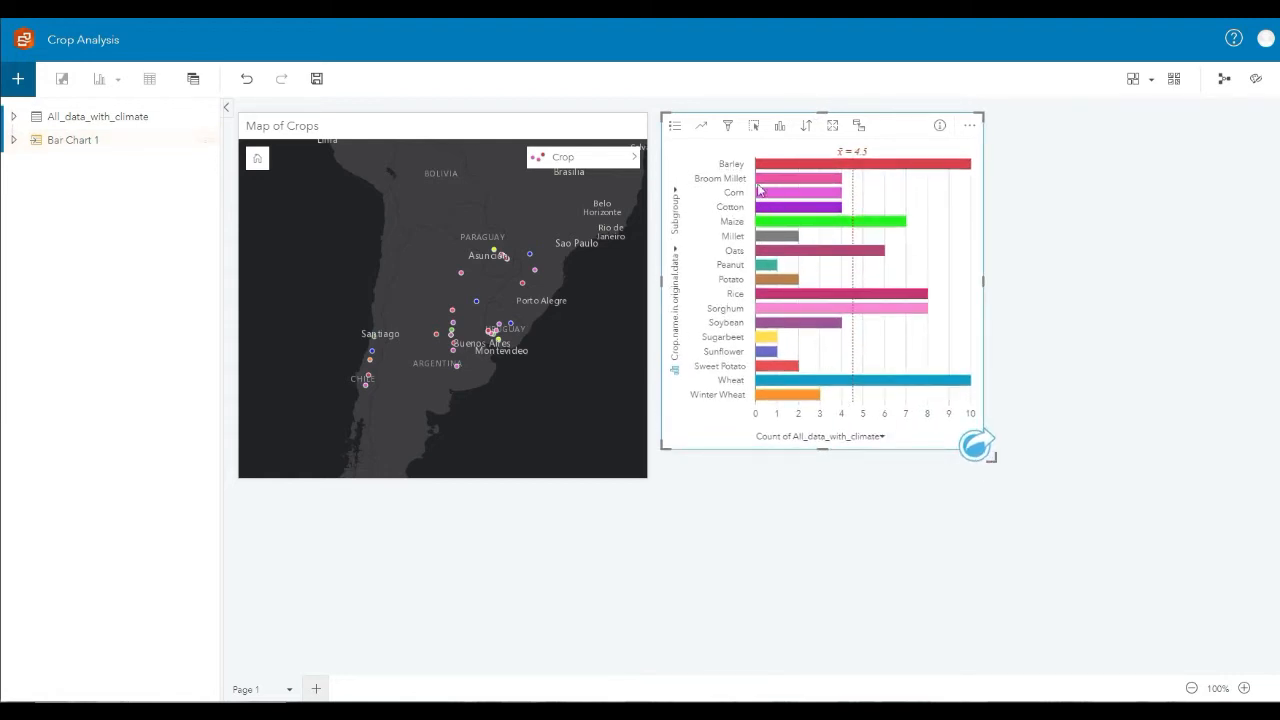
pyautogui.moveTo(759, 168)
pyautogui.moveTo(775, 195)
pyautogui.moveTo(995, 456); pyautogui.dragTo(1010, 486)
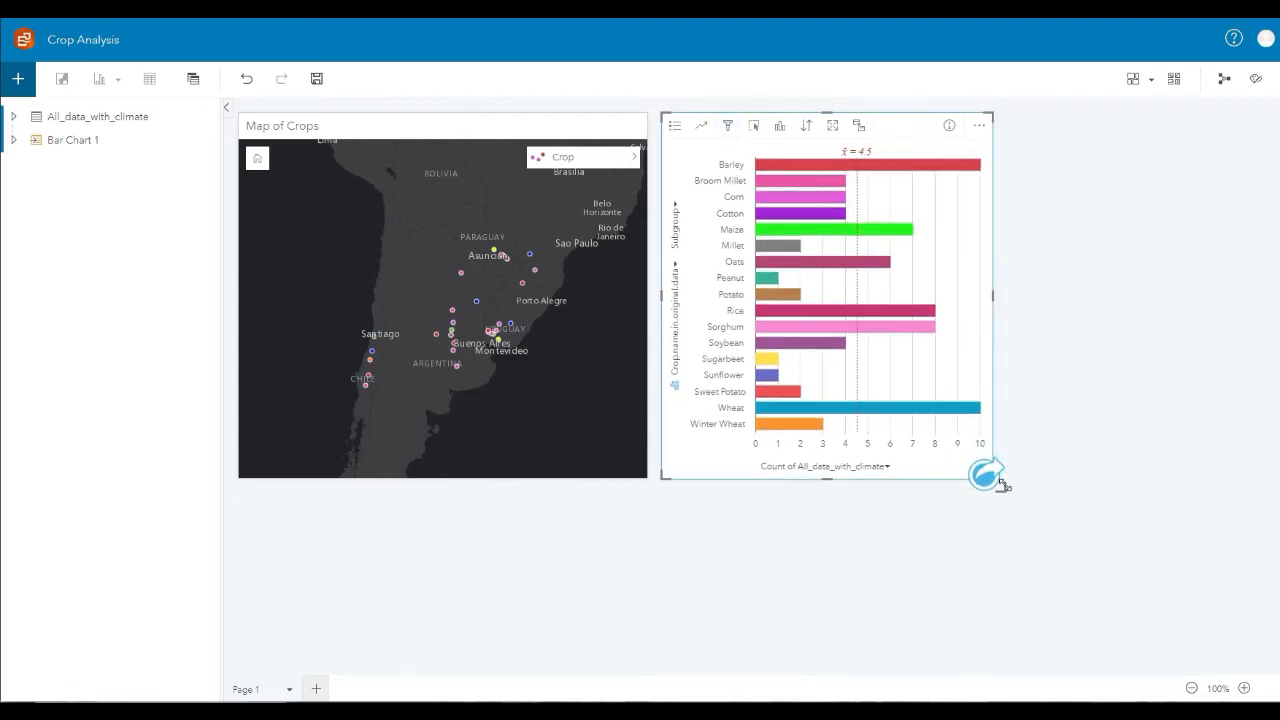
# Examine the crop points on the world map and around Argentina, and inspect a point near Buenos Aires
pyautogui.click(505, 415)
pyautogui.scroll(-3, 505, 415)
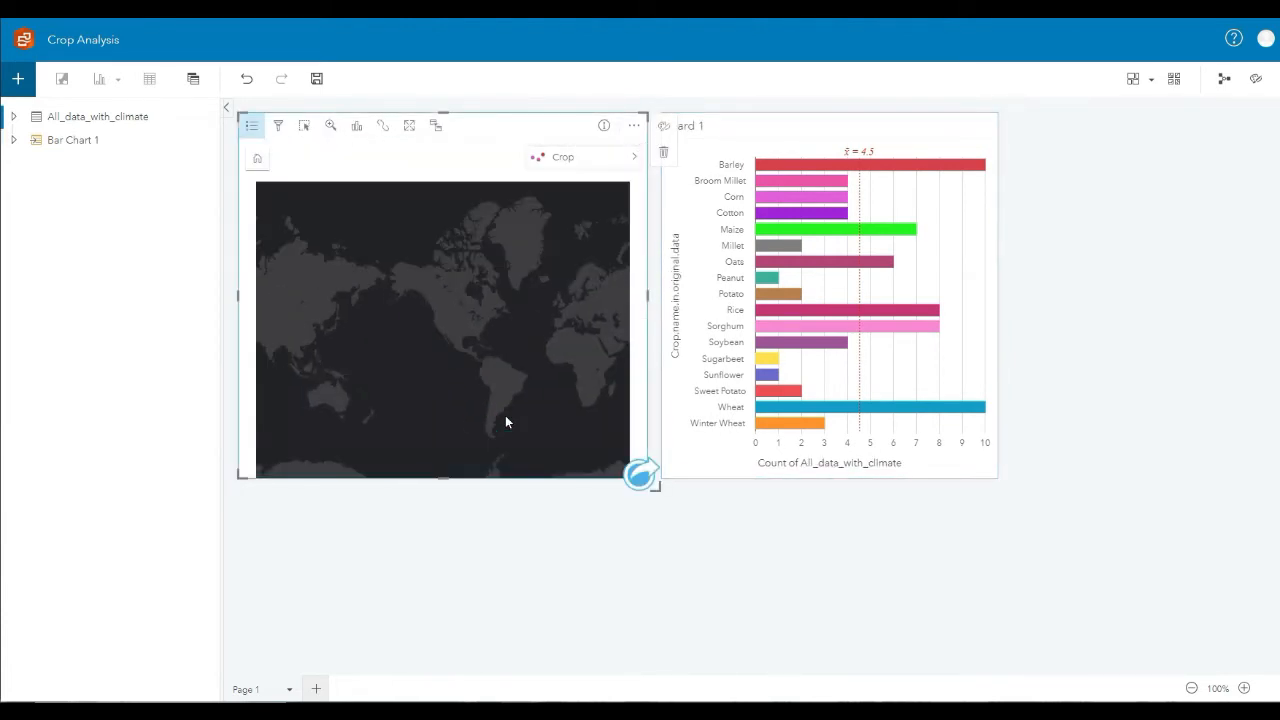
pyautogui.moveTo(530, 412); pyautogui.dragTo(507, 432)
pyautogui.scroll(-1, 496, 419)
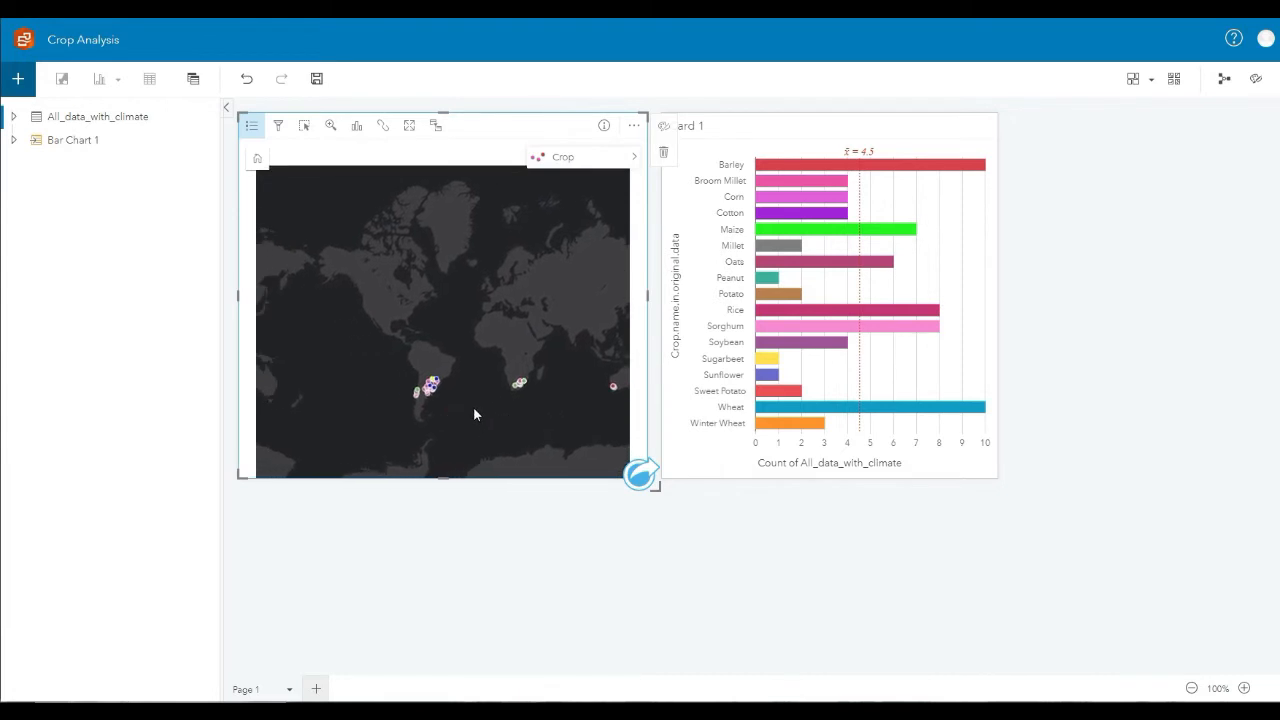
pyautogui.scroll(4, 472, 408)
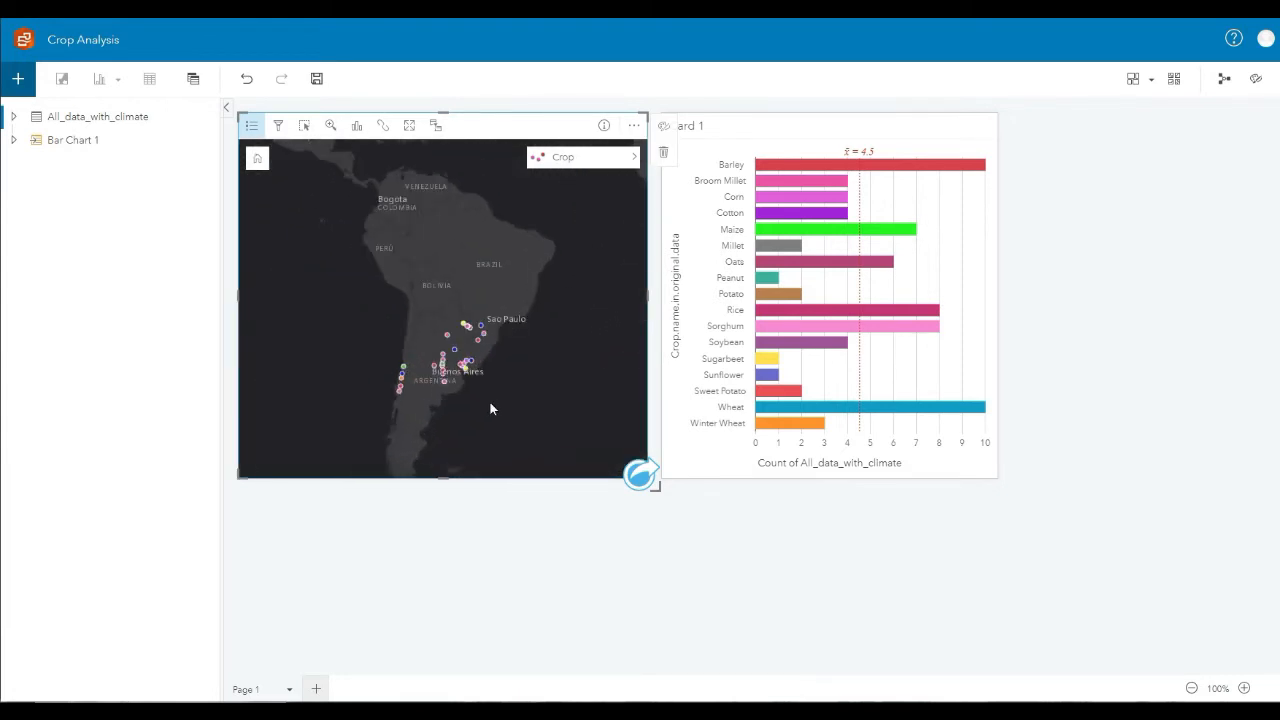
pyautogui.scroll(3, 523, 413)
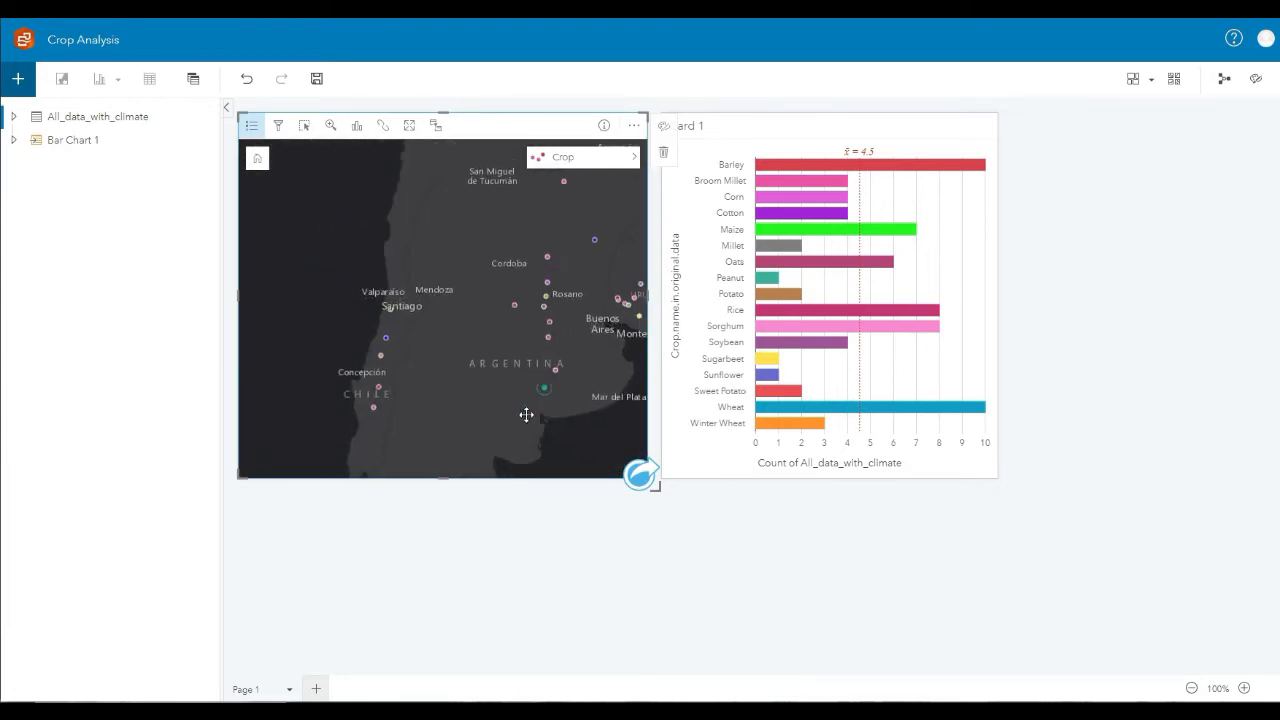
pyautogui.moveTo(526, 414); pyautogui.dragTo(472, 450)
pyautogui.moveTo(585, 341)
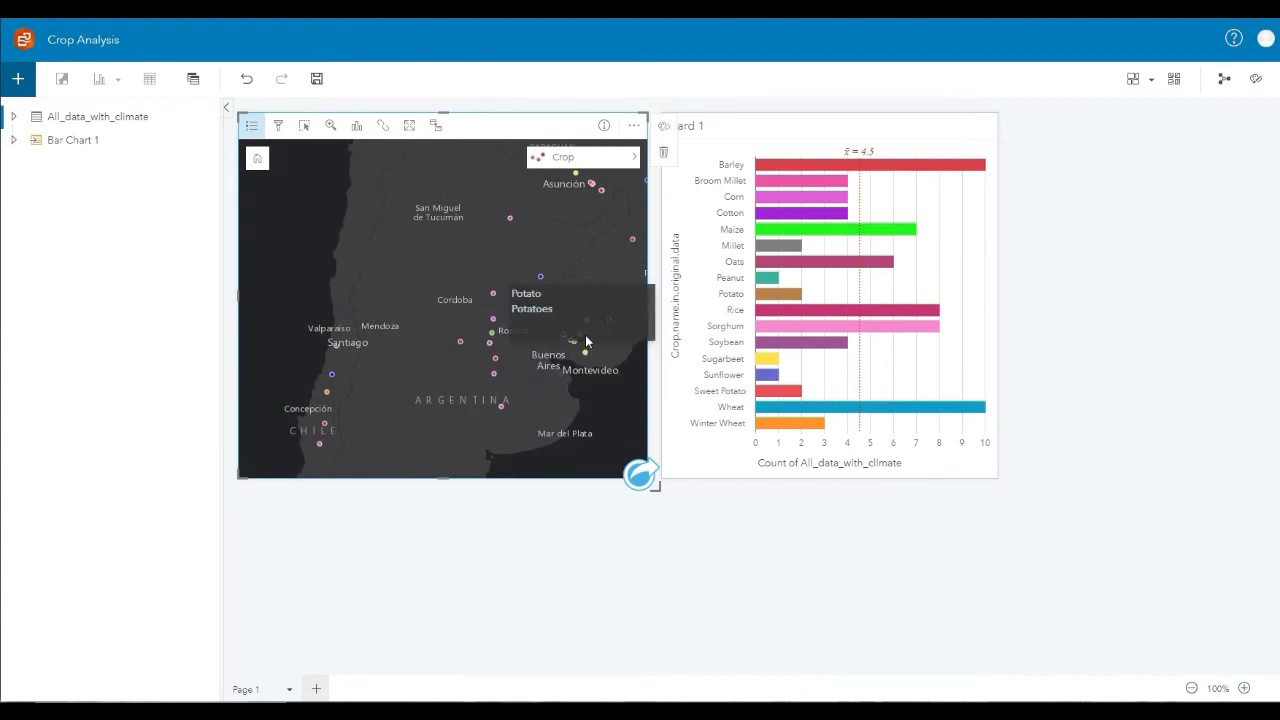
# Select the chart's crop bars one after another from Barley to Peanut to examine where each crop occurs on the map
pyautogui.click(828, 166)
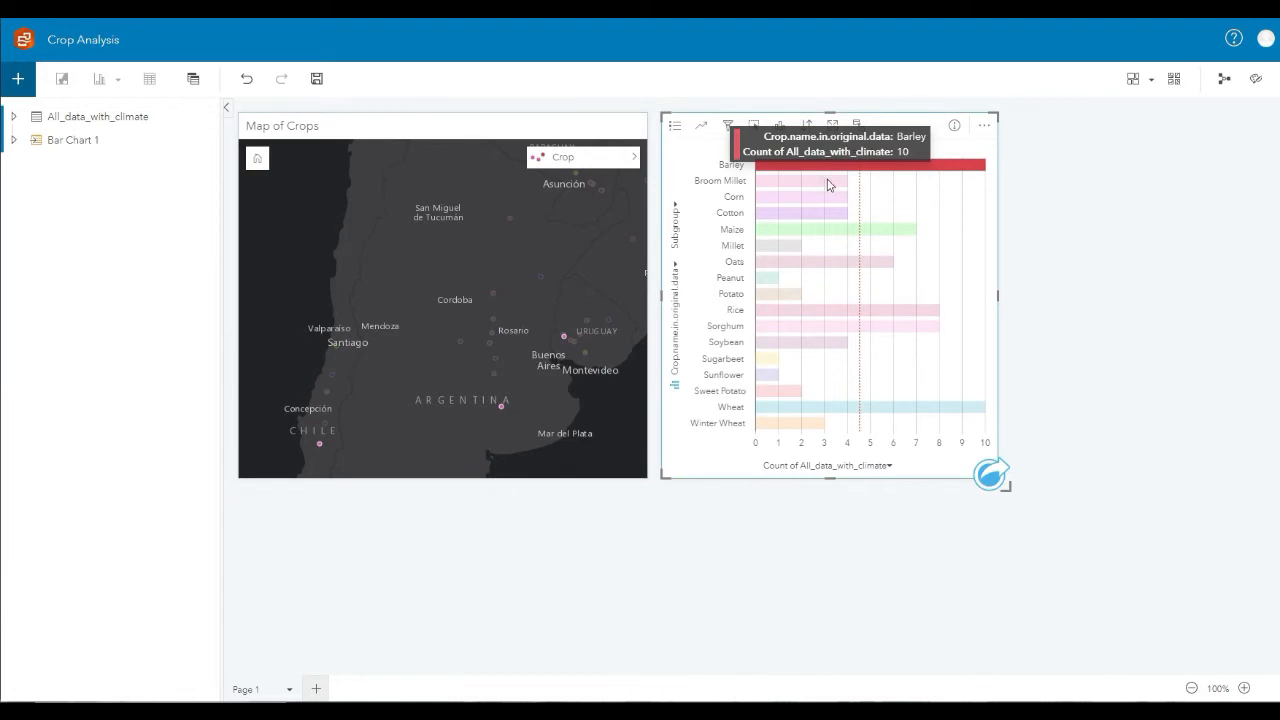
pyautogui.click(828, 182)
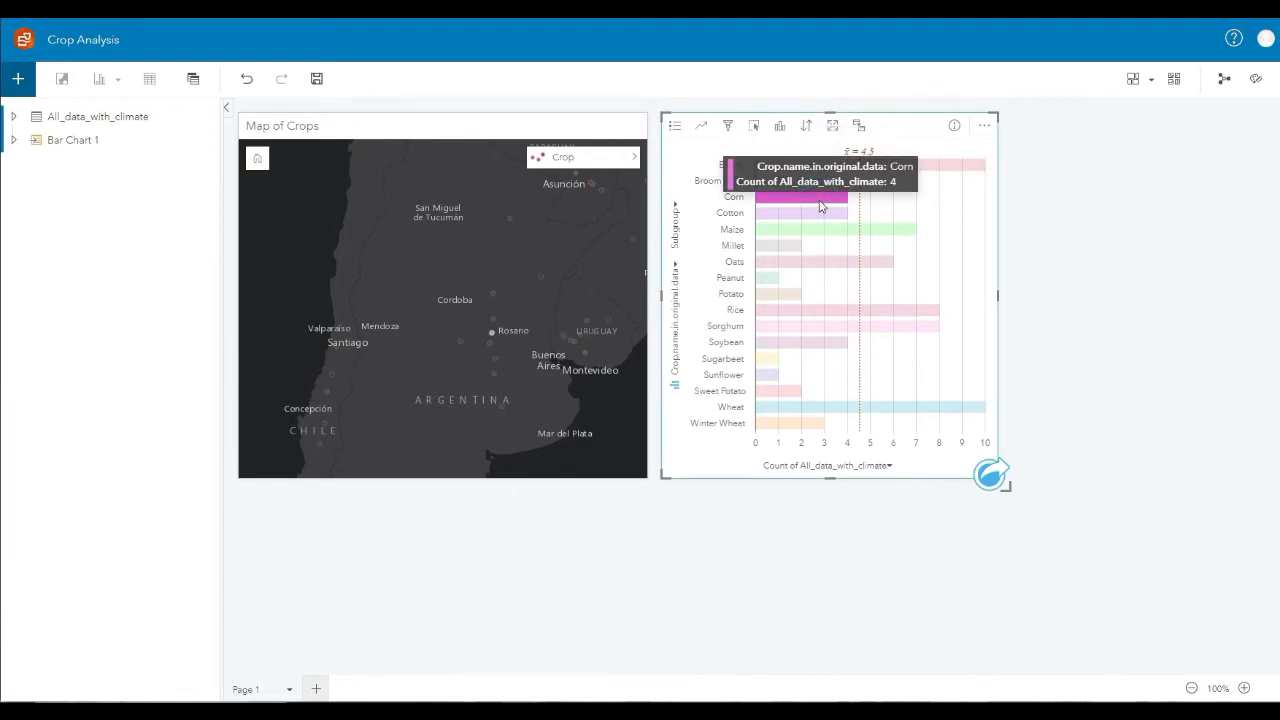
pyautogui.click(818, 211)
pyautogui.click(812, 233)
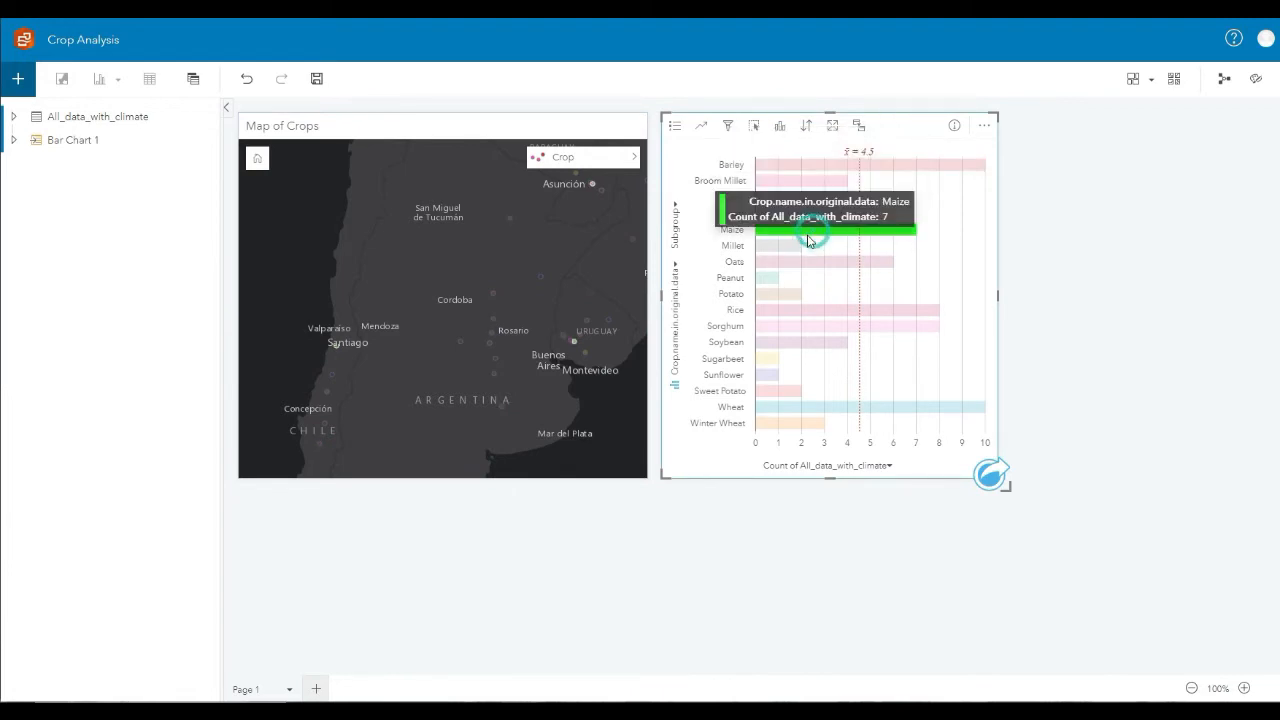
pyautogui.click(784, 245)
pyautogui.click(778, 262)
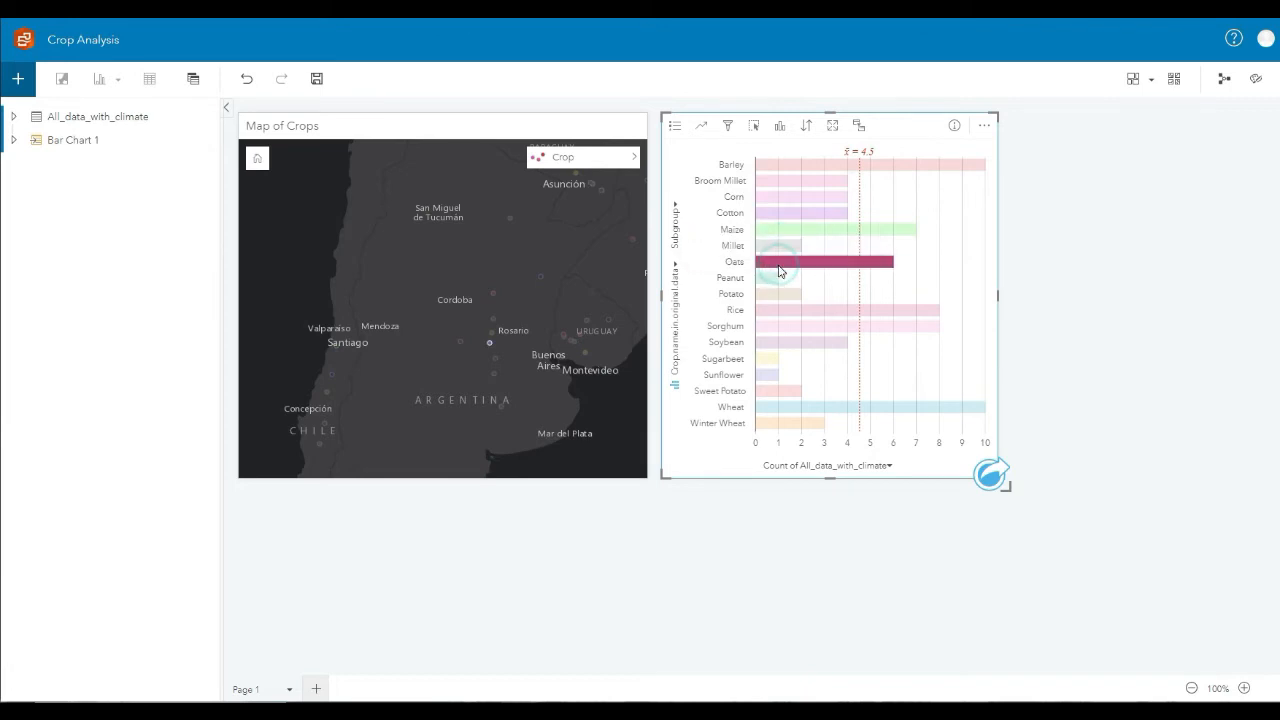
pyautogui.click(772, 279)
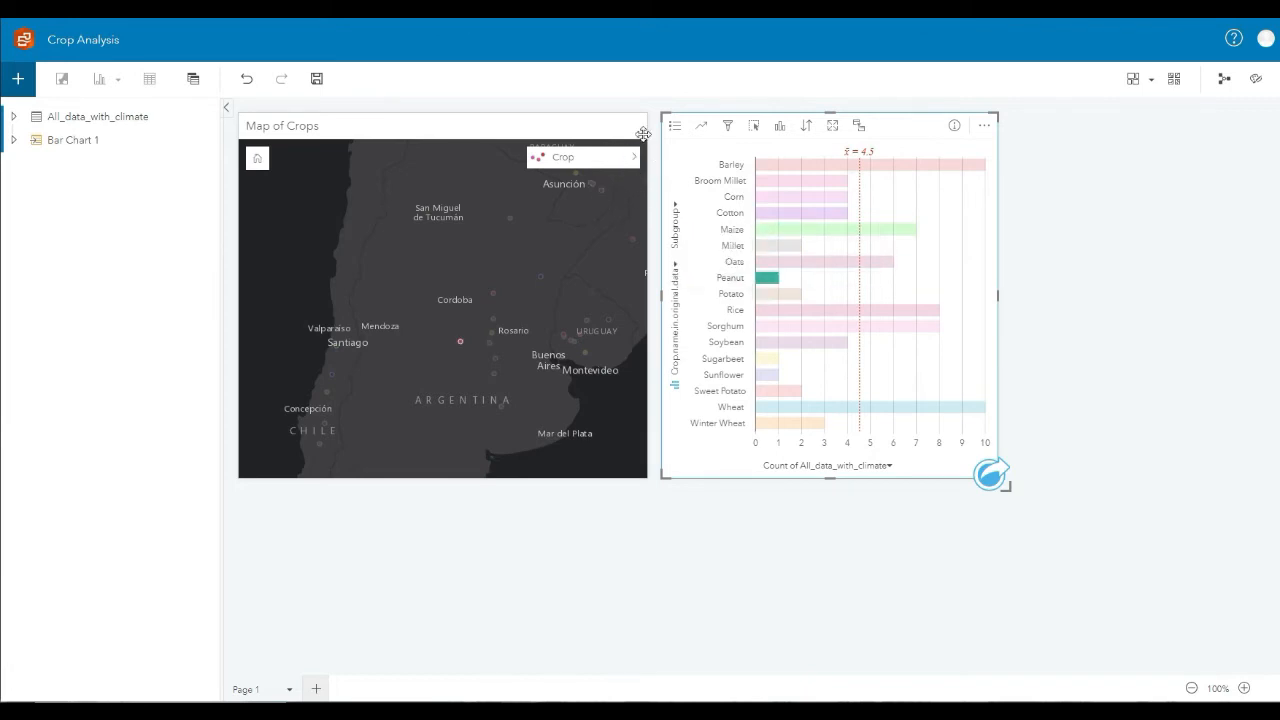
# Continue selecting crop bars from Potato through Rice, Soybean and Sweet Potato to Wheat, checking each crop's locations in South America
pyautogui.click(784, 294)
pyautogui.moveTo(603, 303); pyautogui.dragTo(566, 330)
pyautogui.click(781, 325)
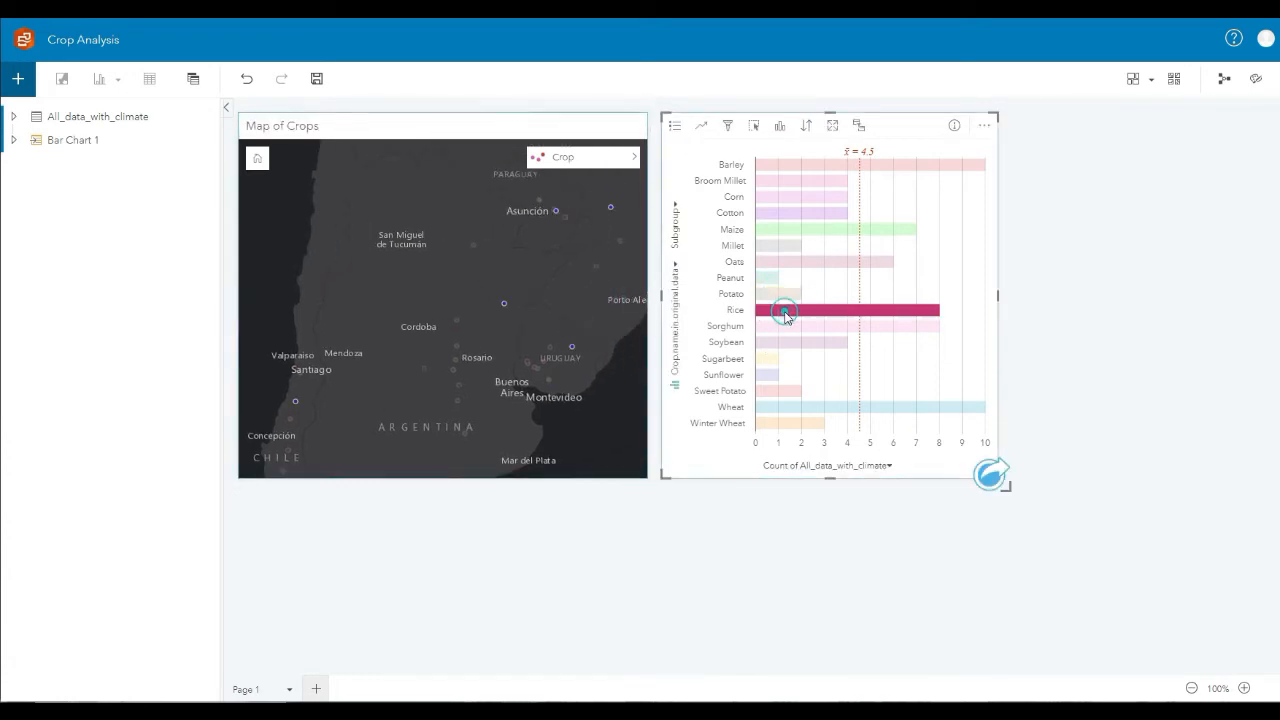
pyautogui.click(786, 342)
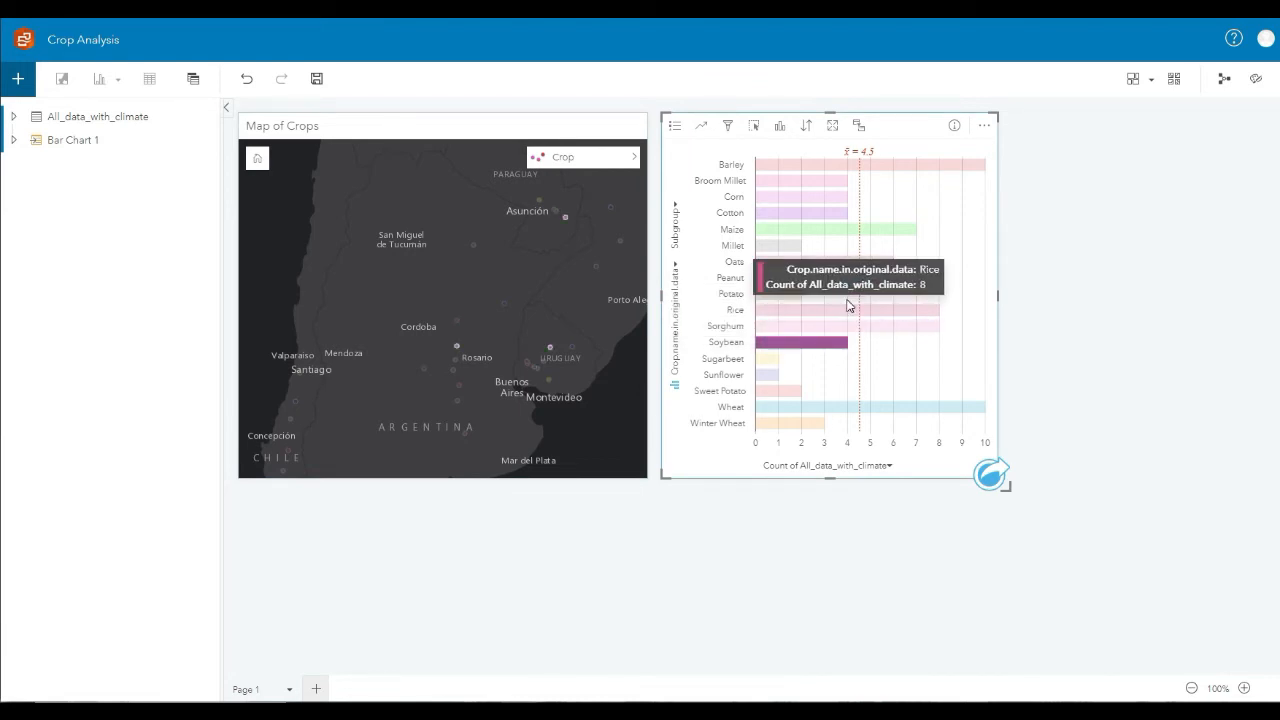
pyautogui.click(767, 375)
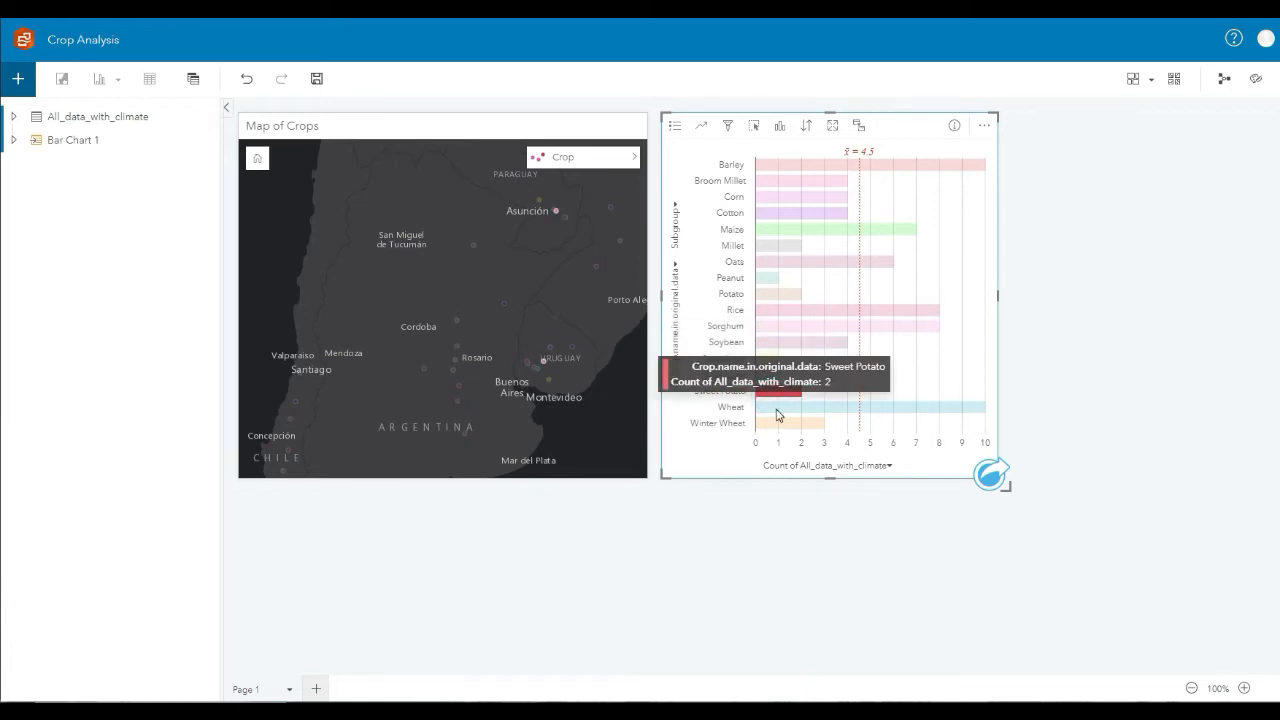
pyautogui.click(785, 410)
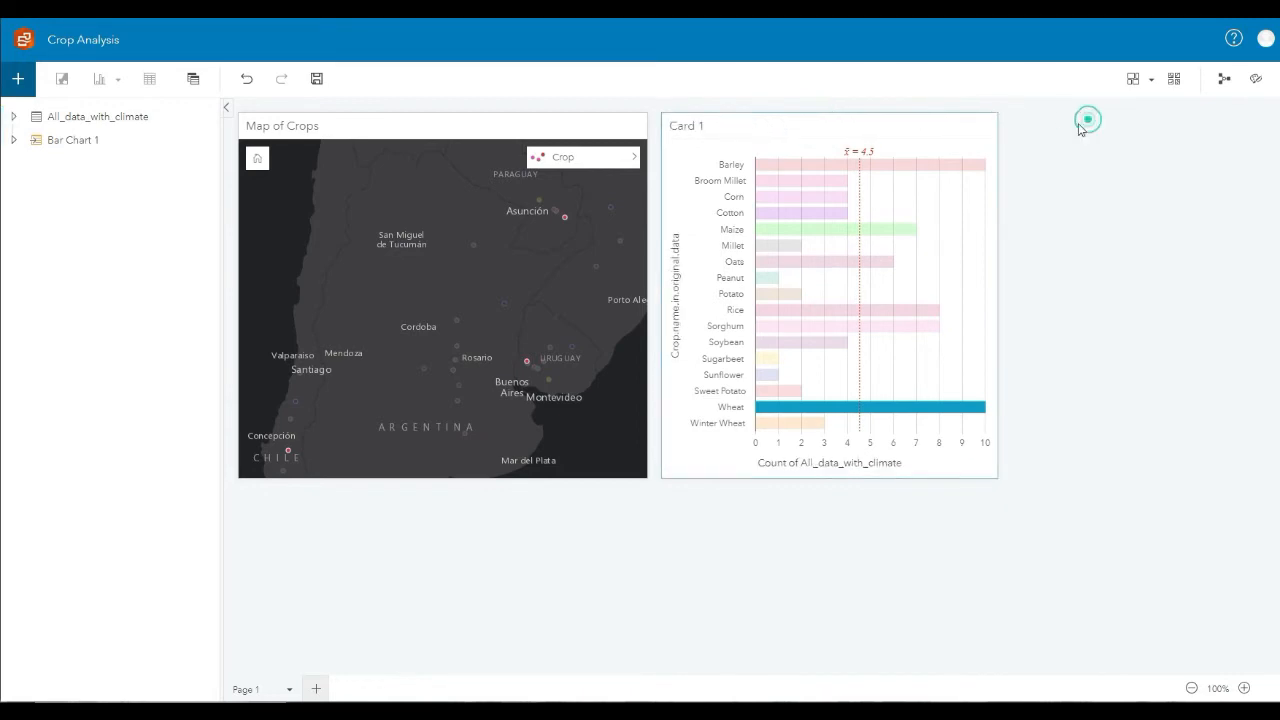
# Rename the bar chart card as "Crops in South America"
pyautogui.click(701, 127)
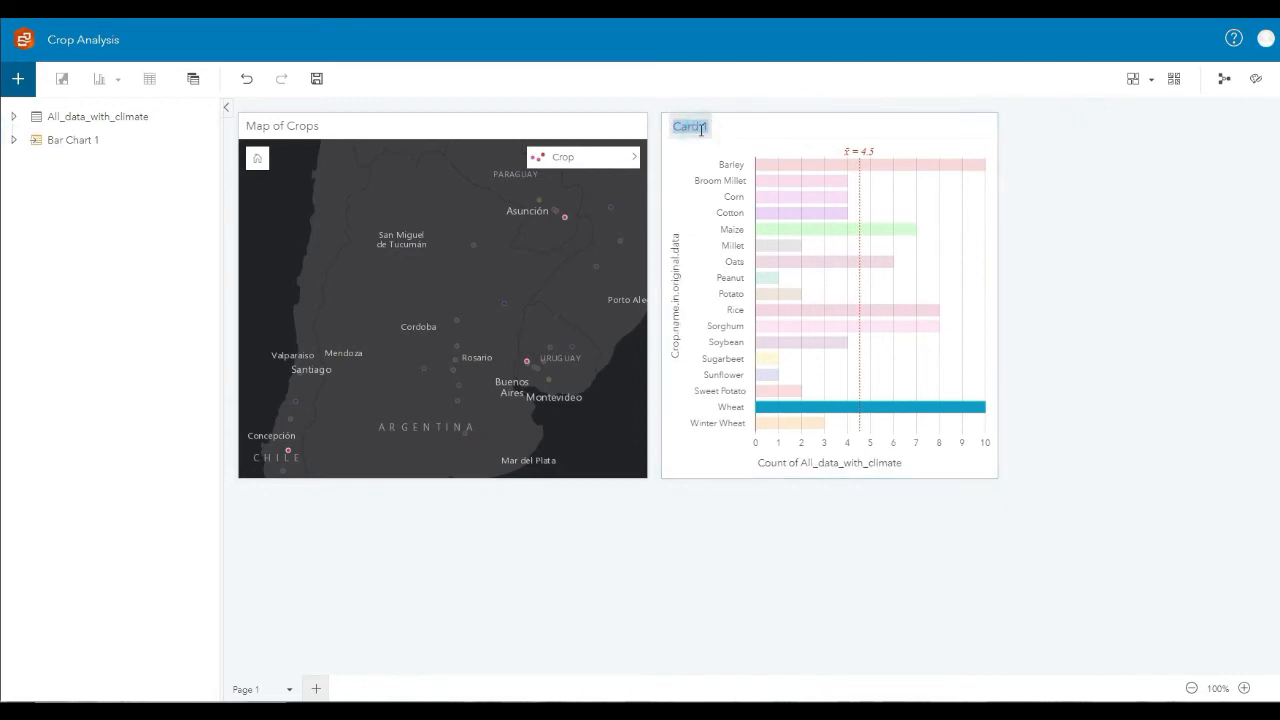
pyautogui.write('Crops In South Americ')
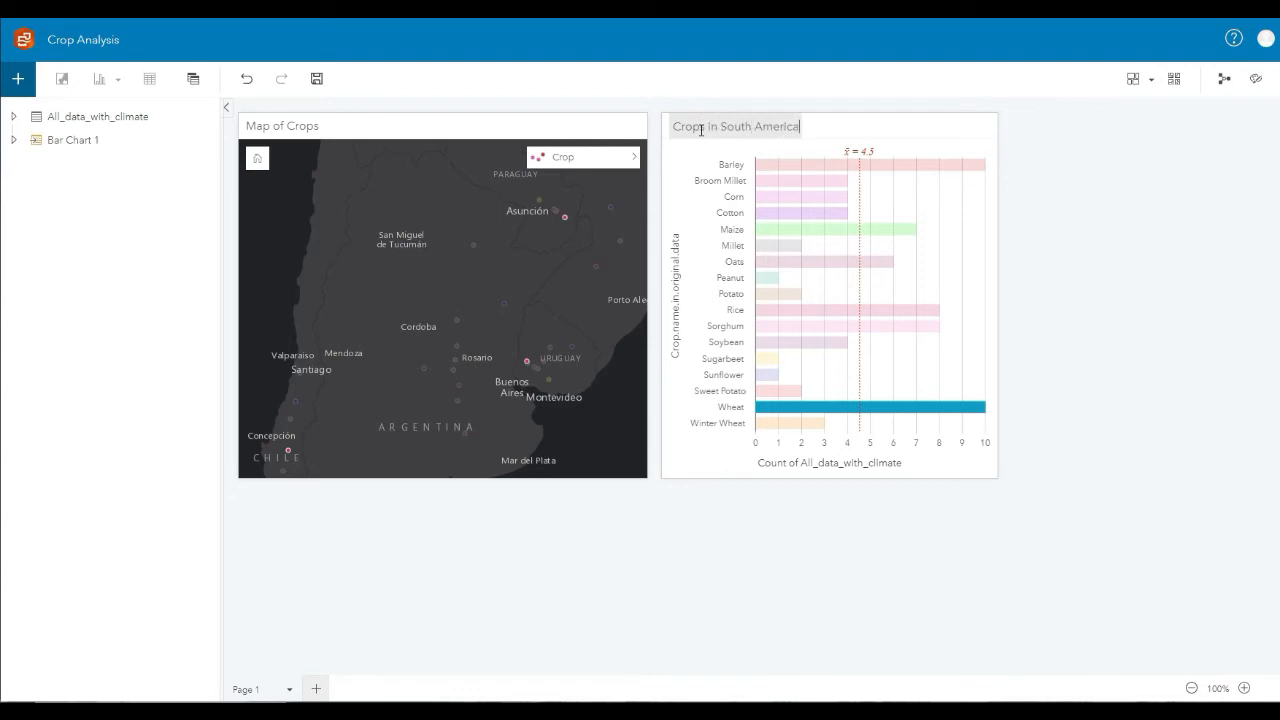
pyautogui.click(1149, 209)
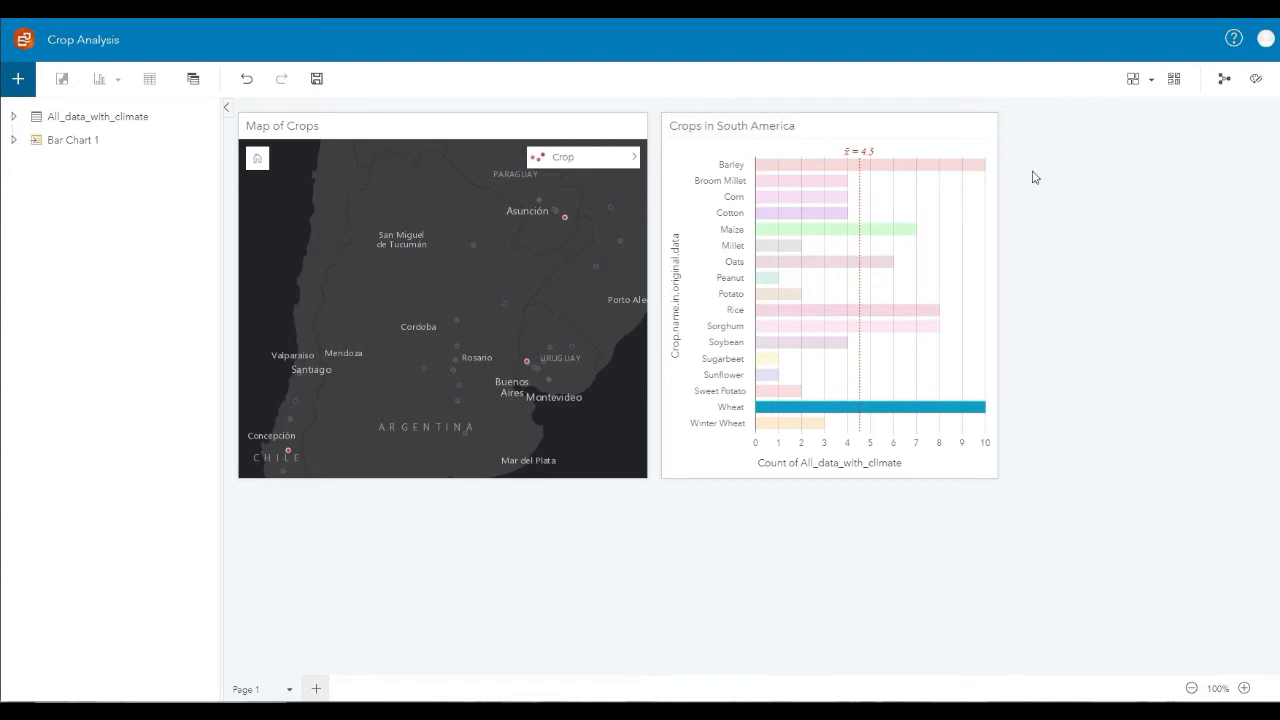
# Start a new filter on the Crops in South America bar chart using the Location field
pyautogui.click(922, 117)
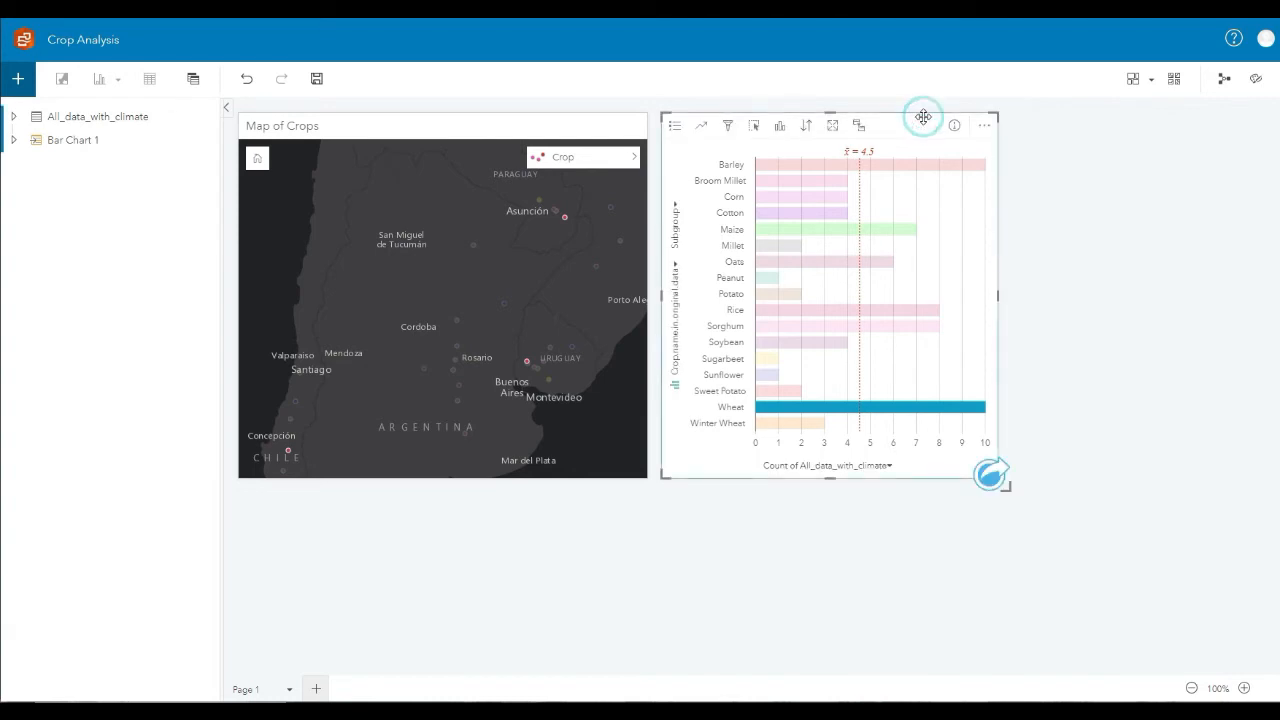
pyautogui.click(728, 125)
pyautogui.click(1057, 176)
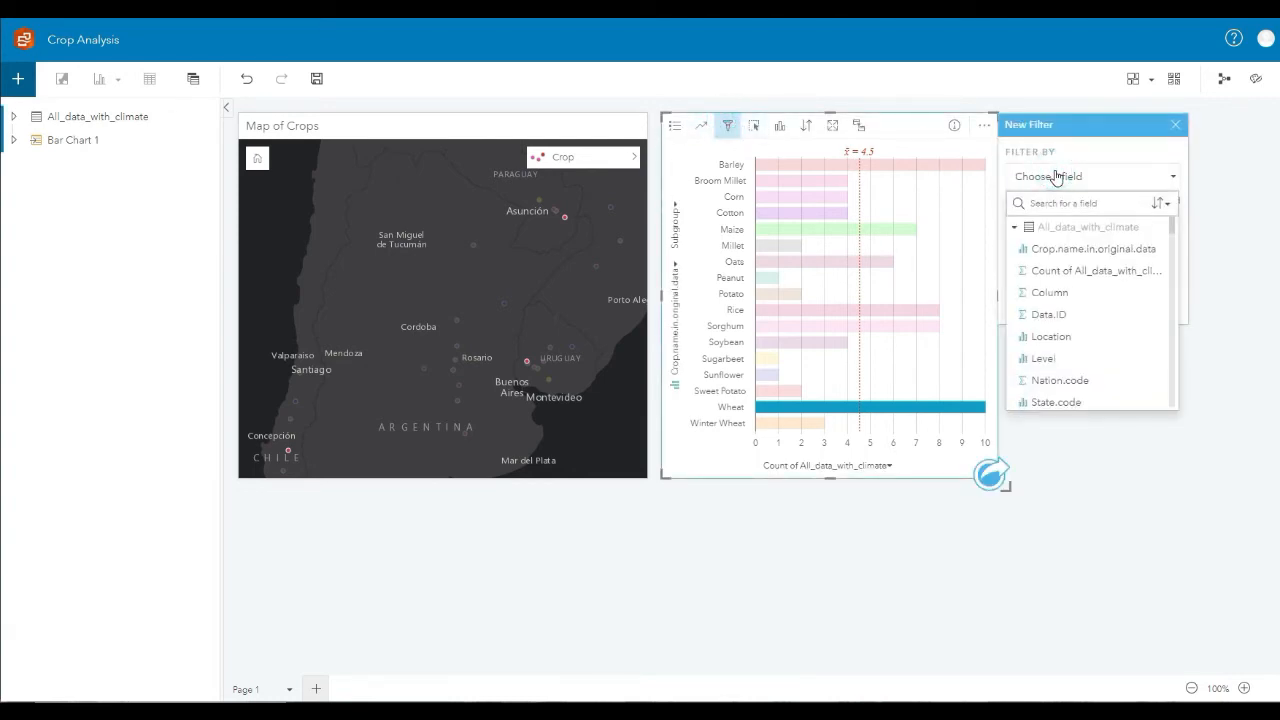
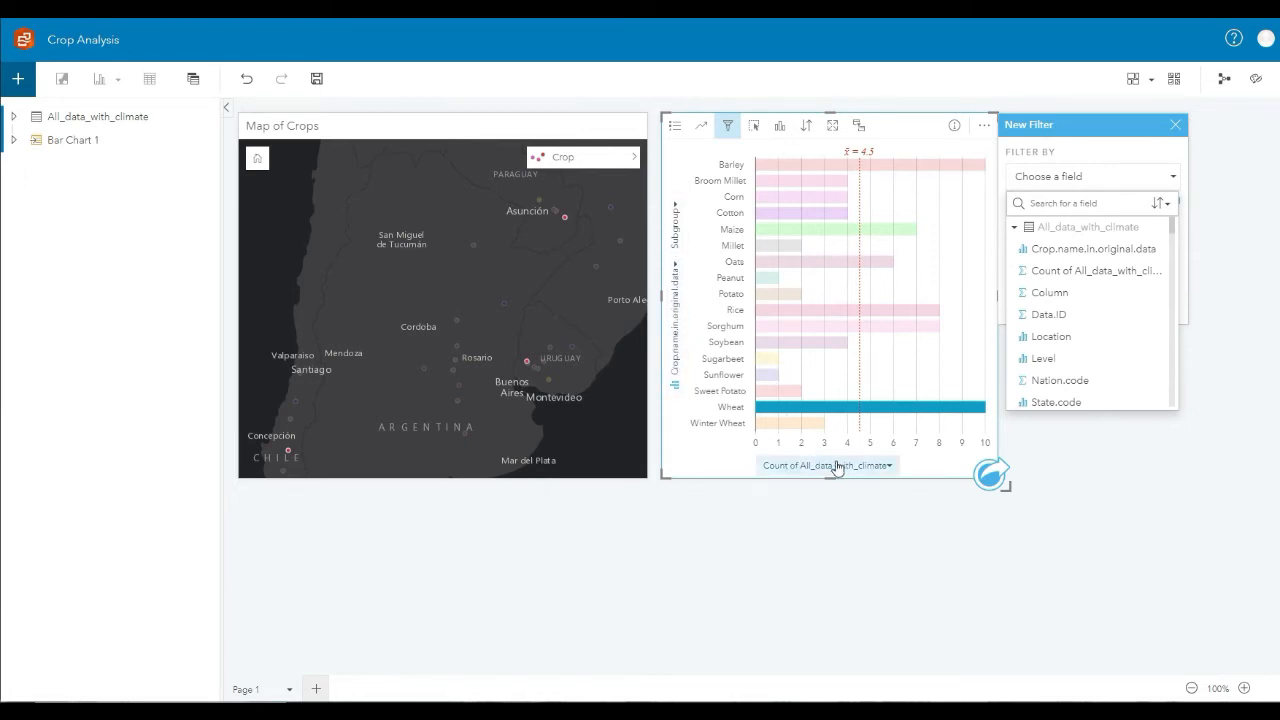
pyautogui.click(1055, 337)
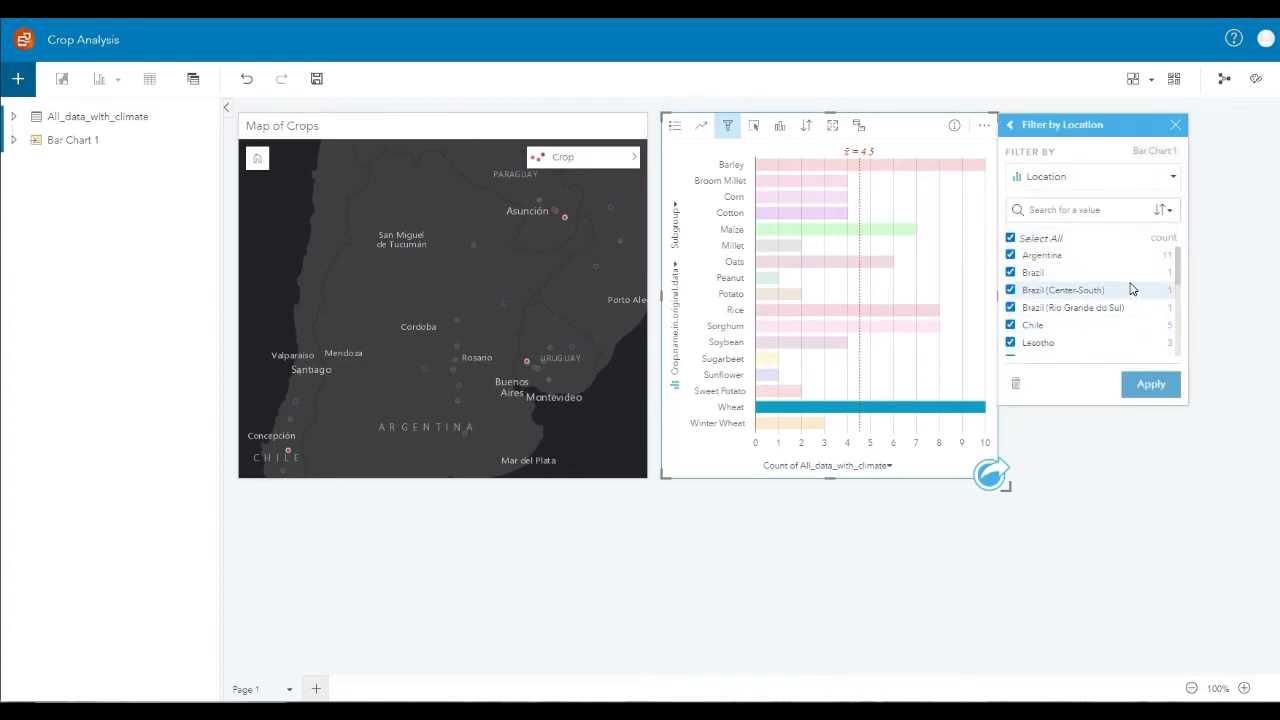
# Review the filter's location values, deselect all of them, and include Argentina
pyautogui.scroll(-5, 1131, 289)
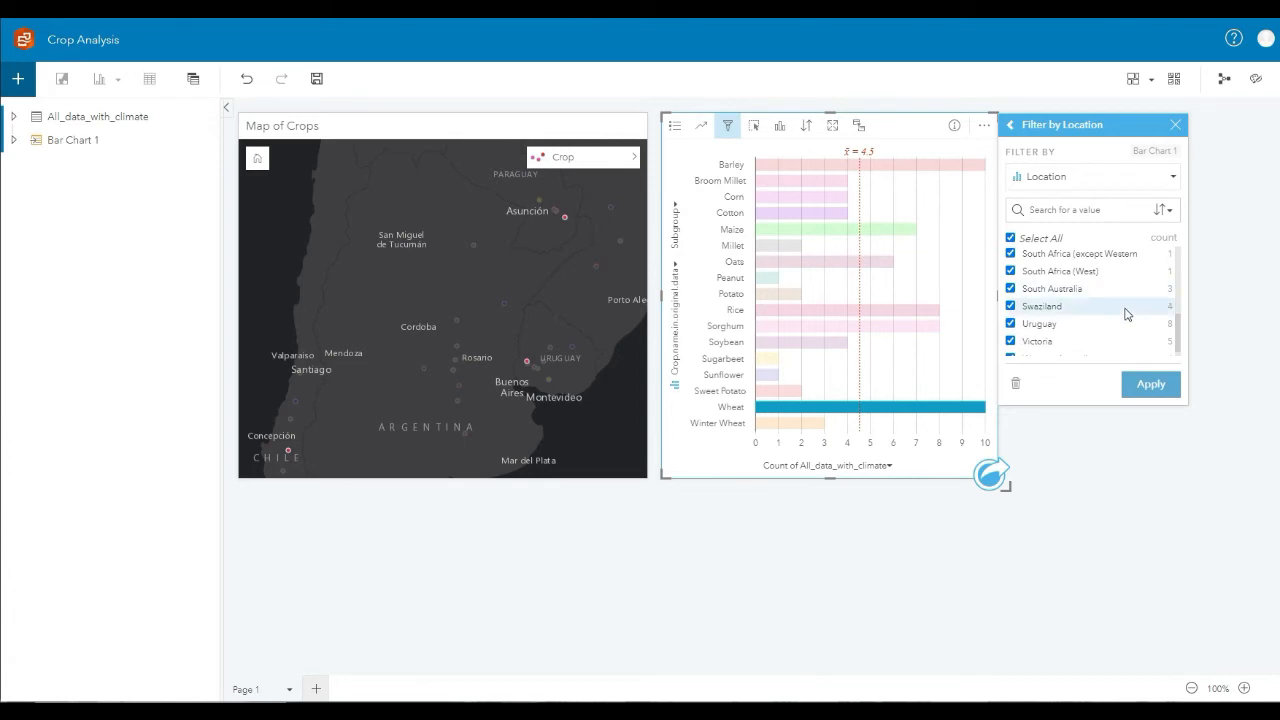
pyautogui.scroll(-1, 1121, 317)
pyautogui.scroll(1, 1059, 309)
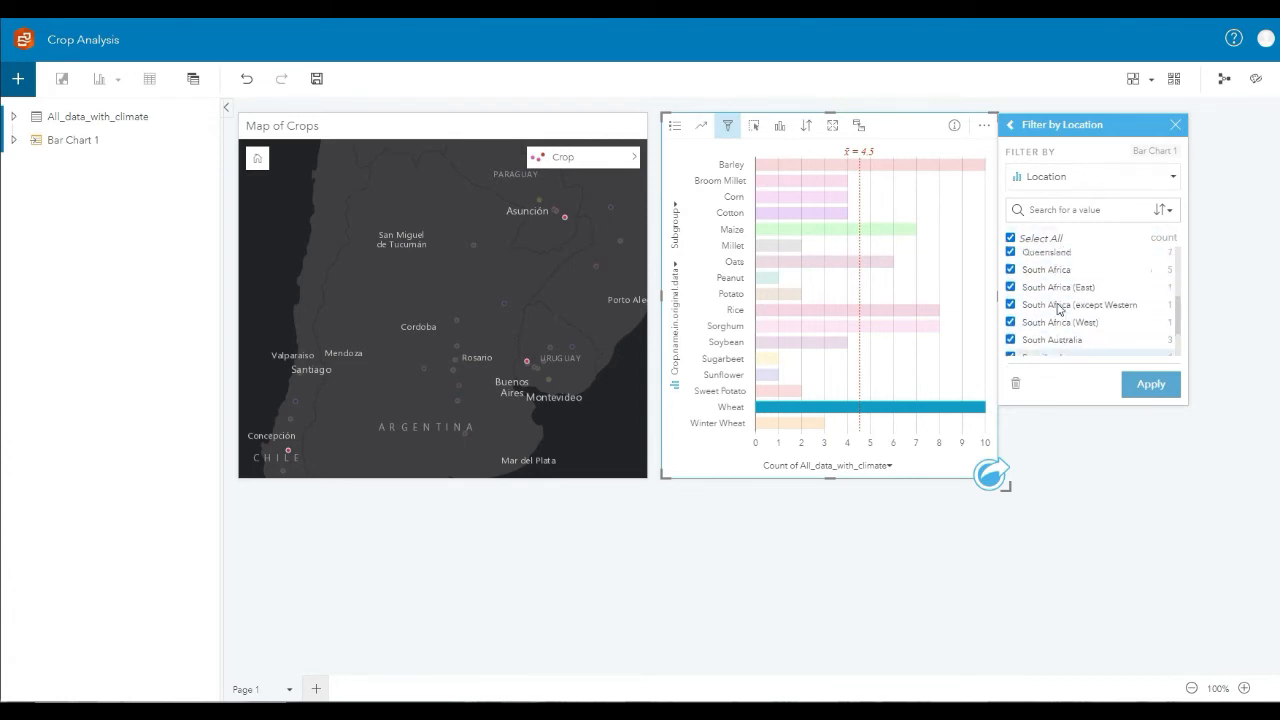
pyautogui.scroll(5, 1059, 309)
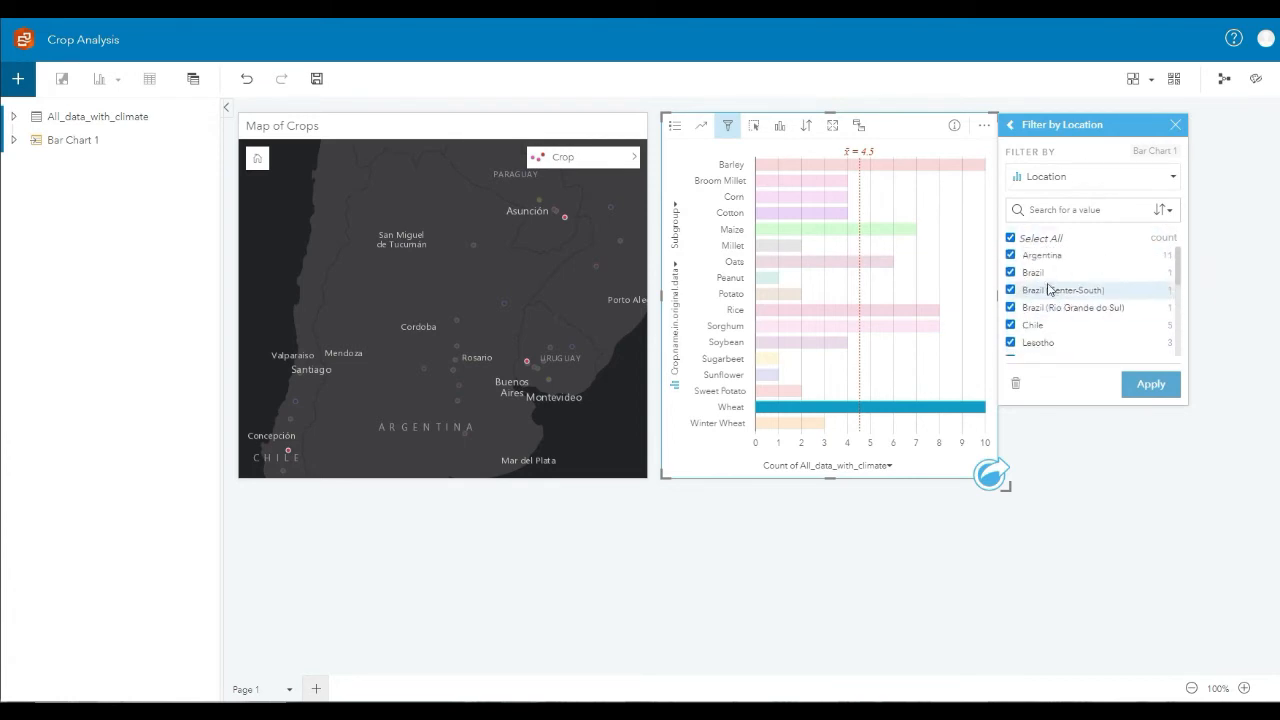
pyautogui.click(1010, 238)
pyautogui.click(1010, 254)
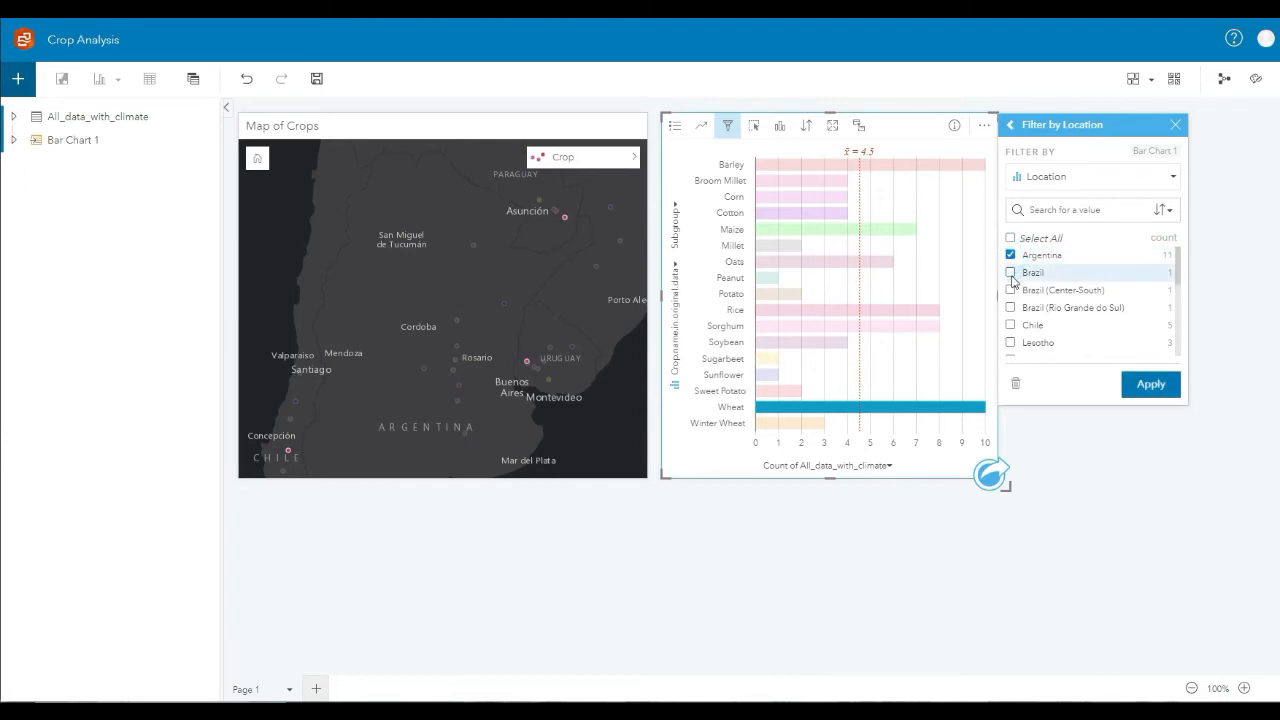
# Extend the bar chart's Location filter beyond Argentina with Brazil, Chile, Paraguay and Uruguay, apply it and close the card filters
pyautogui.click(1010, 272)
pyautogui.scroll(-1, 1012, 280)
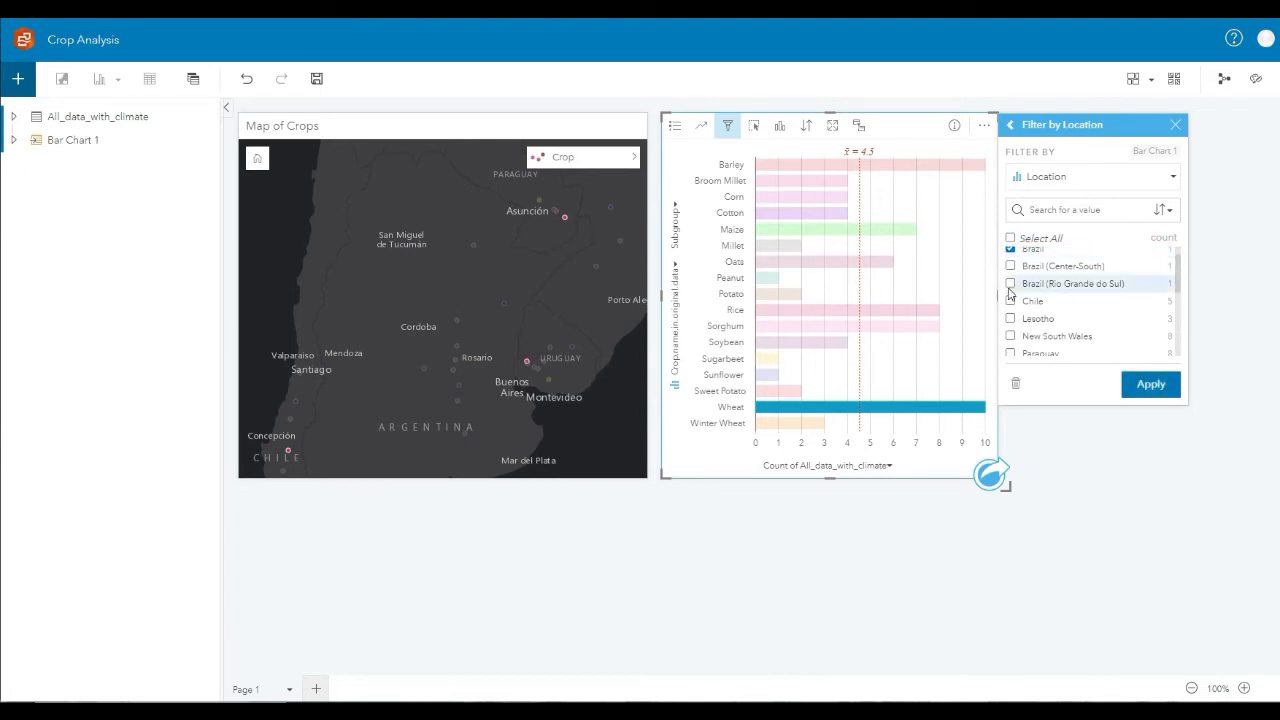
pyautogui.click(1010, 301)
pyautogui.scroll(-1, 1012, 318)
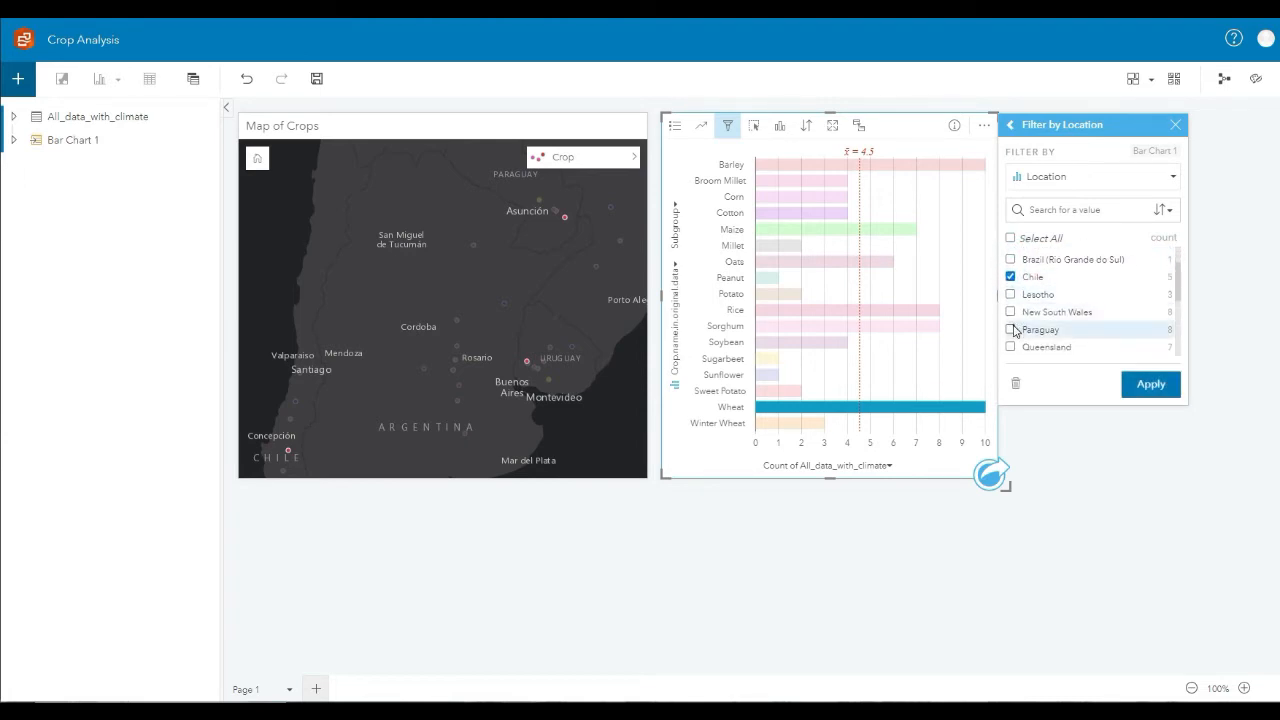
pyautogui.click(1010, 329)
pyautogui.scroll(-2, 1012, 330)
pyautogui.scroll(-3, 1013, 330)
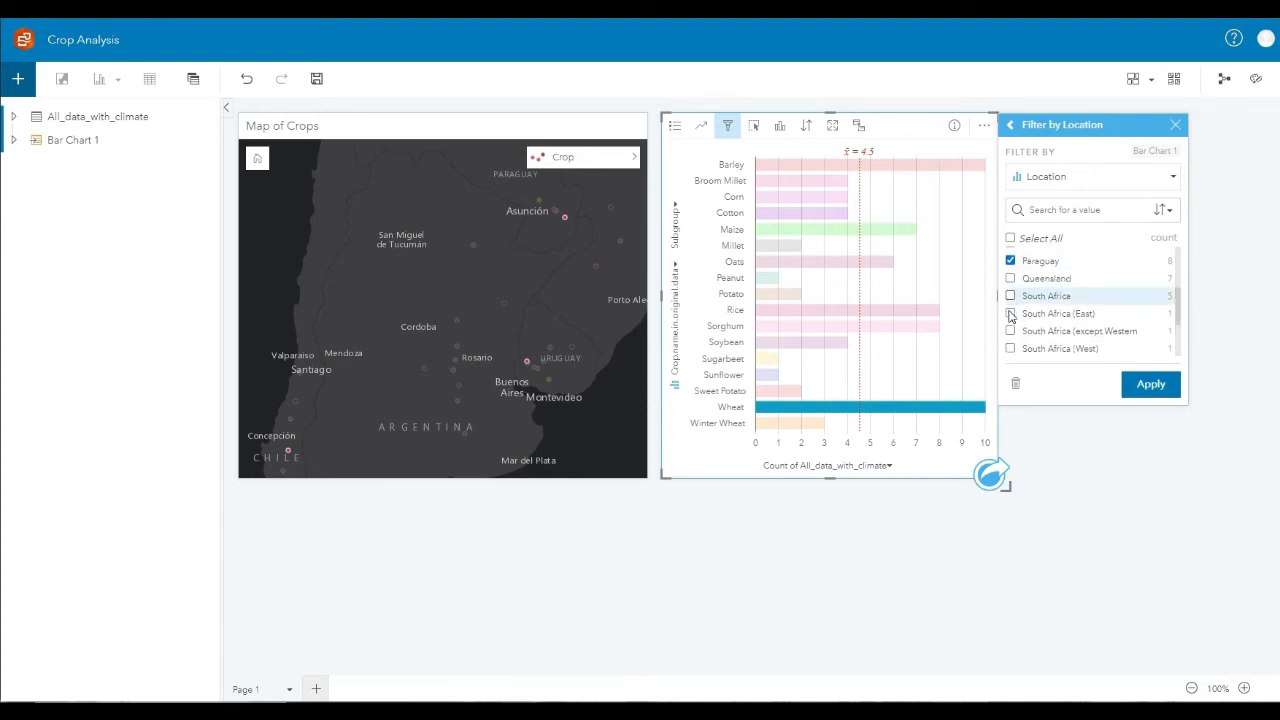
pyautogui.scroll(-3, 1013, 325)
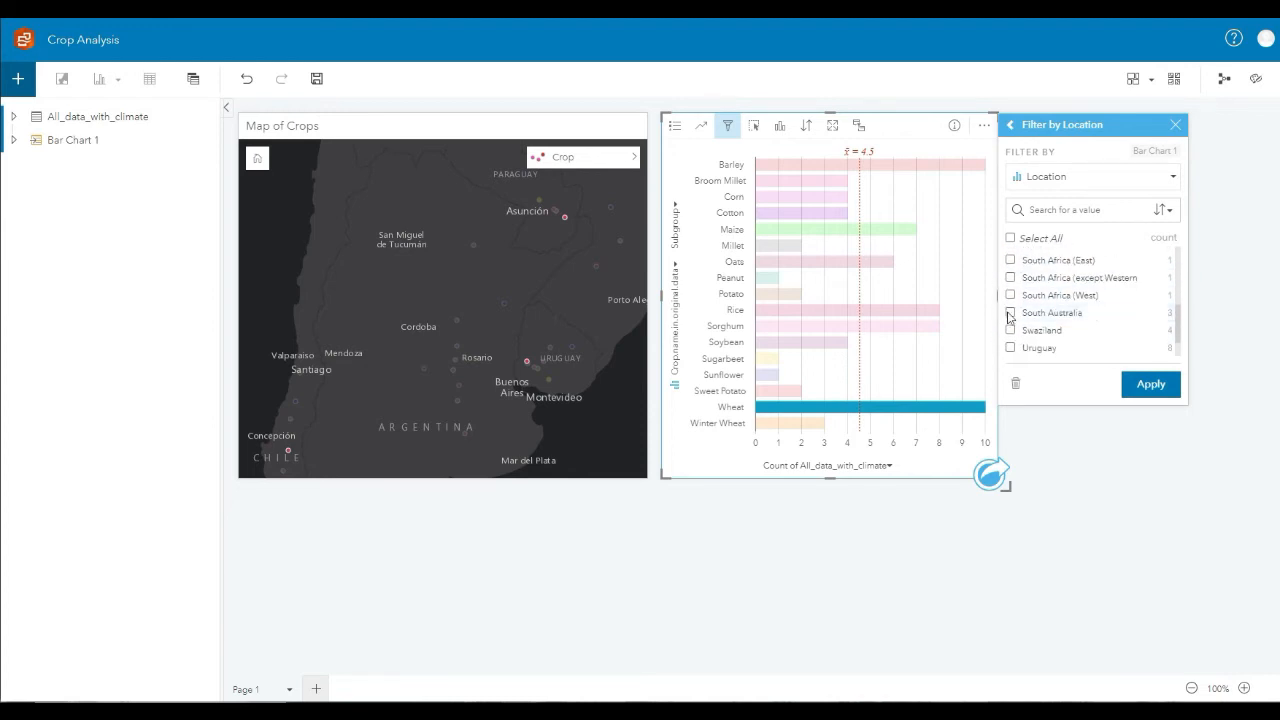
pyautogui.click(1010, 312)
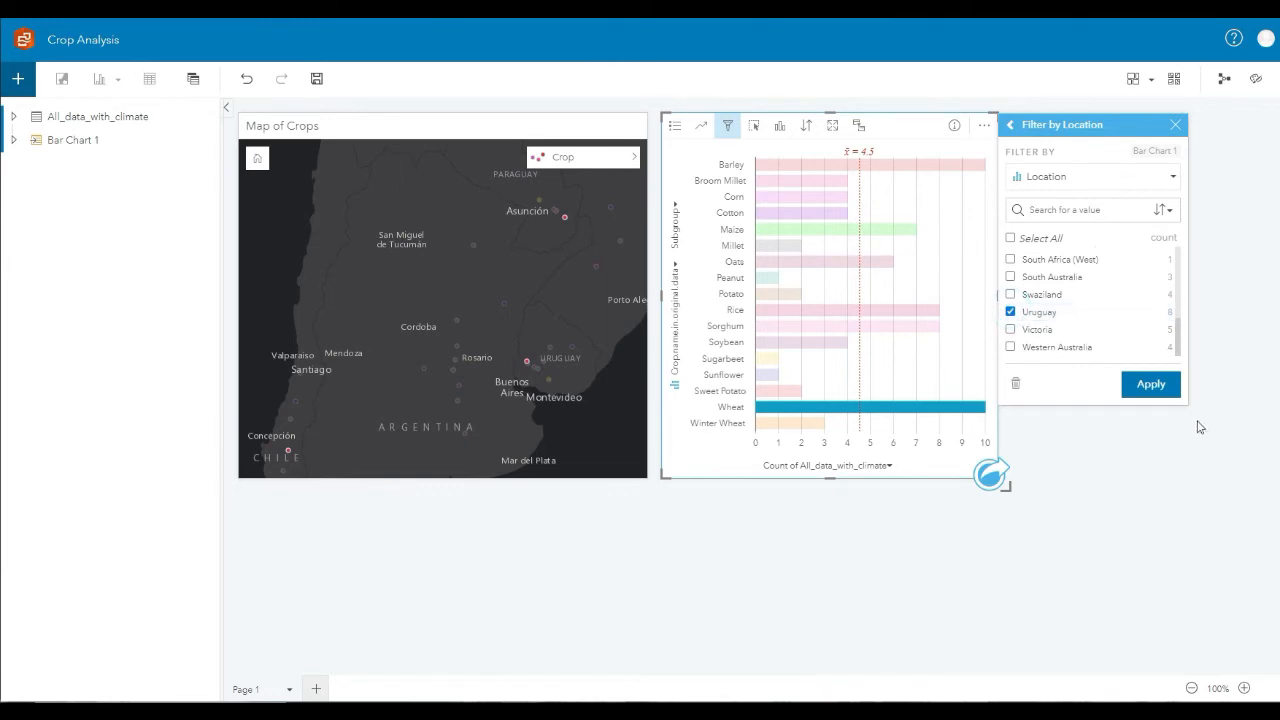
pyautogui.click(1160, 390)
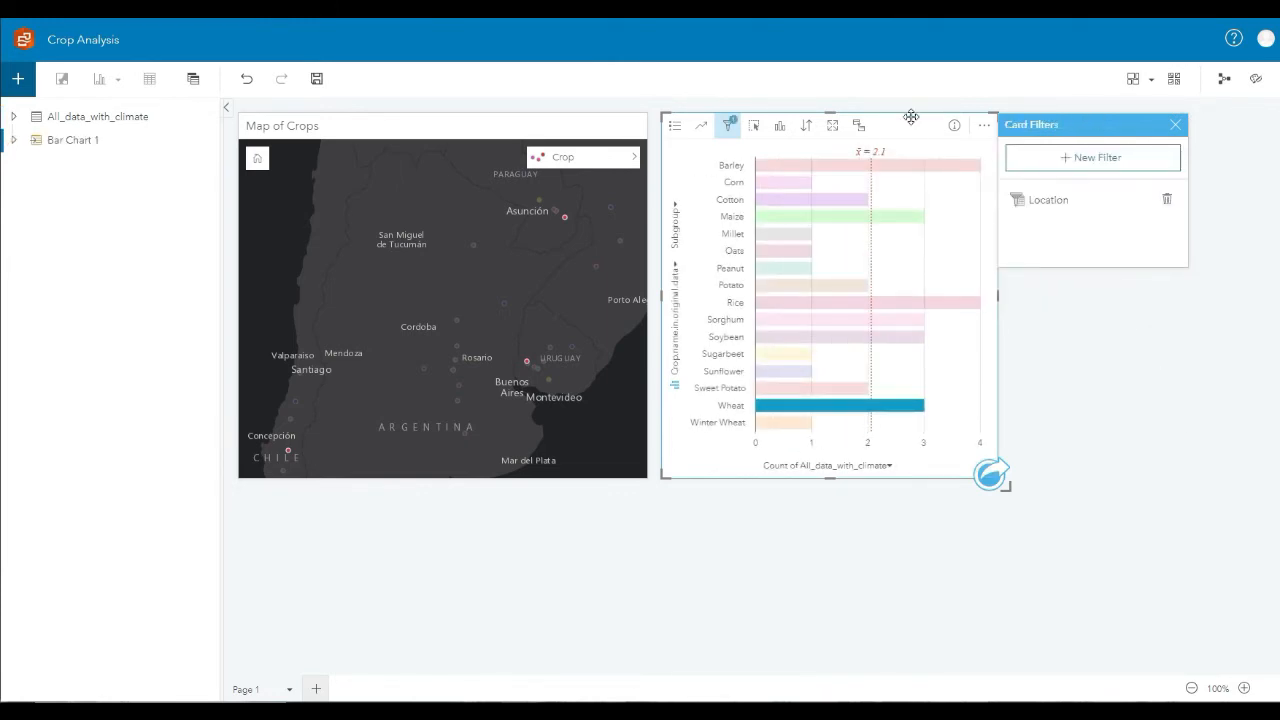
pyautogui.click(1175, 124)
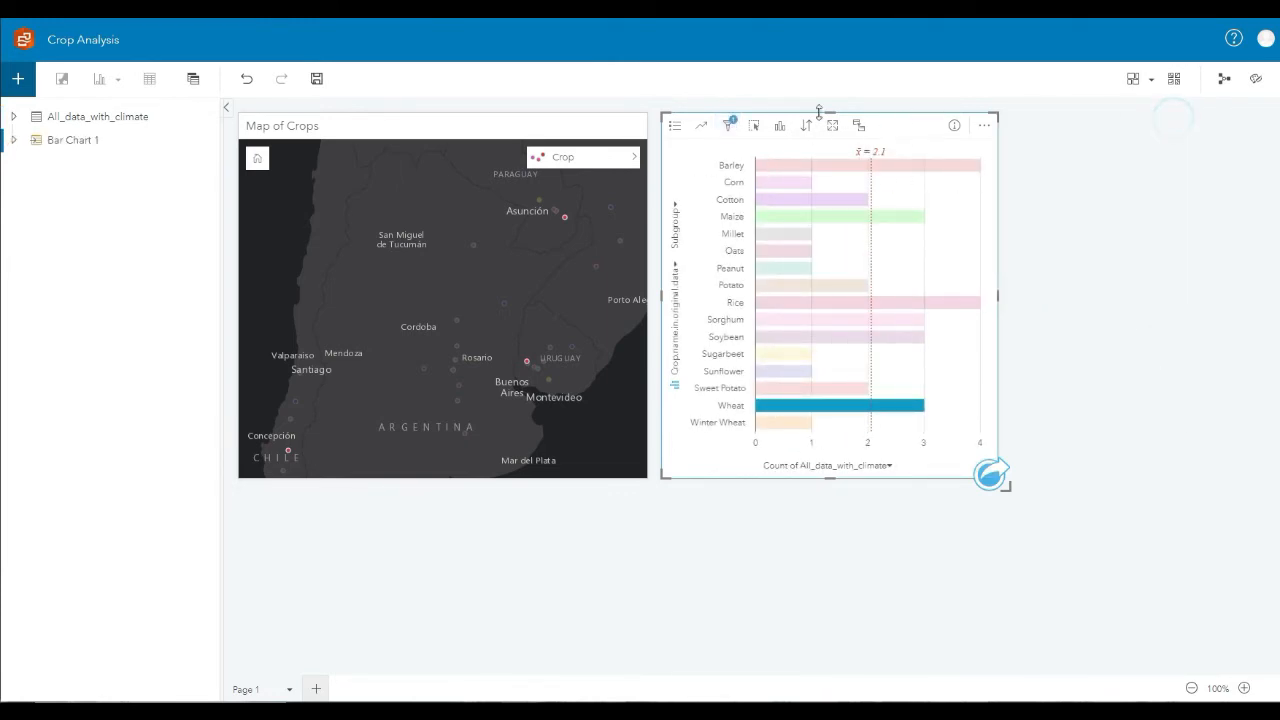
pyautogui.click(1119, 201)
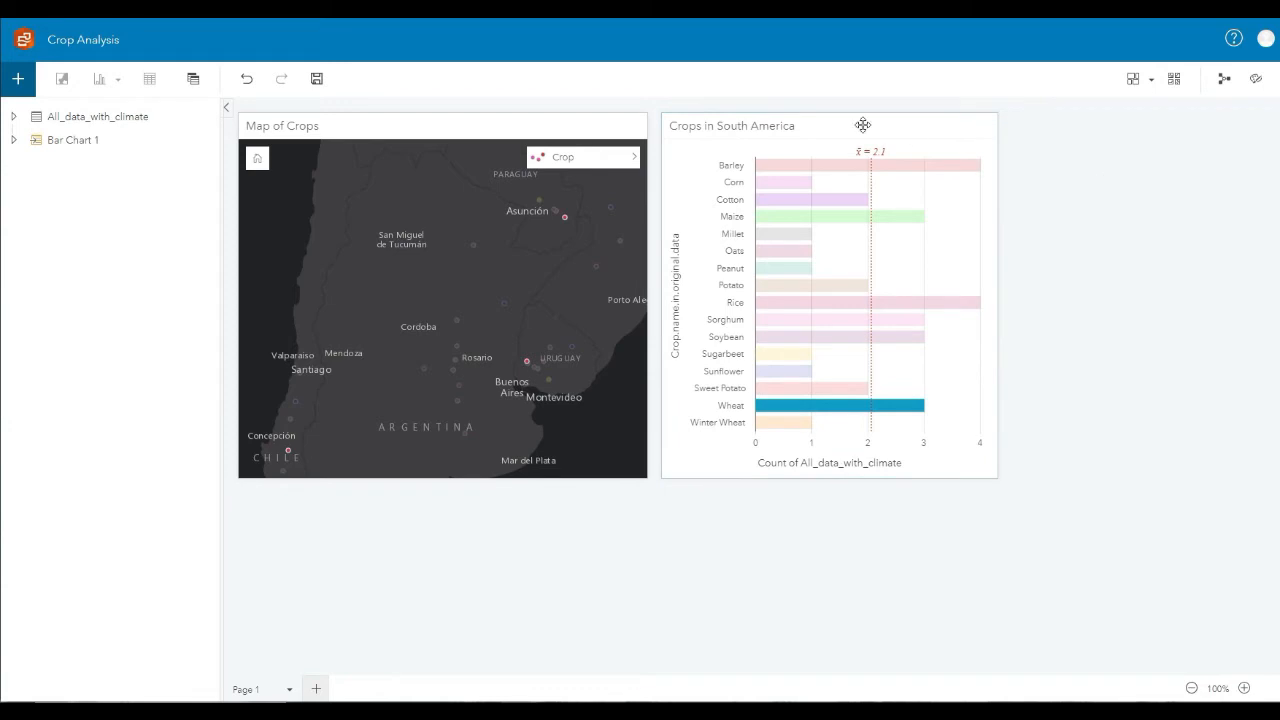
# Select individual crop bars such as Barley, Cotton, Maize and Rice to examine their locations on the map
pyautogui.click(824, 164)
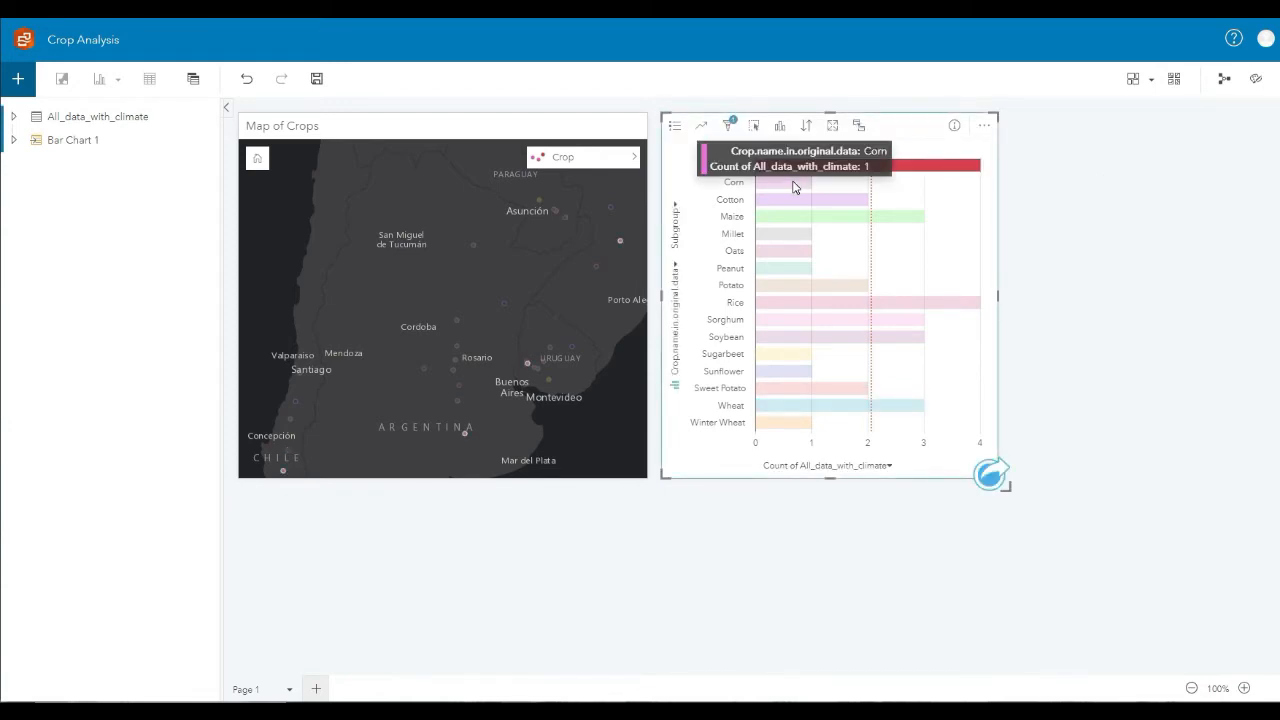
pyautogui.click(790, 183)
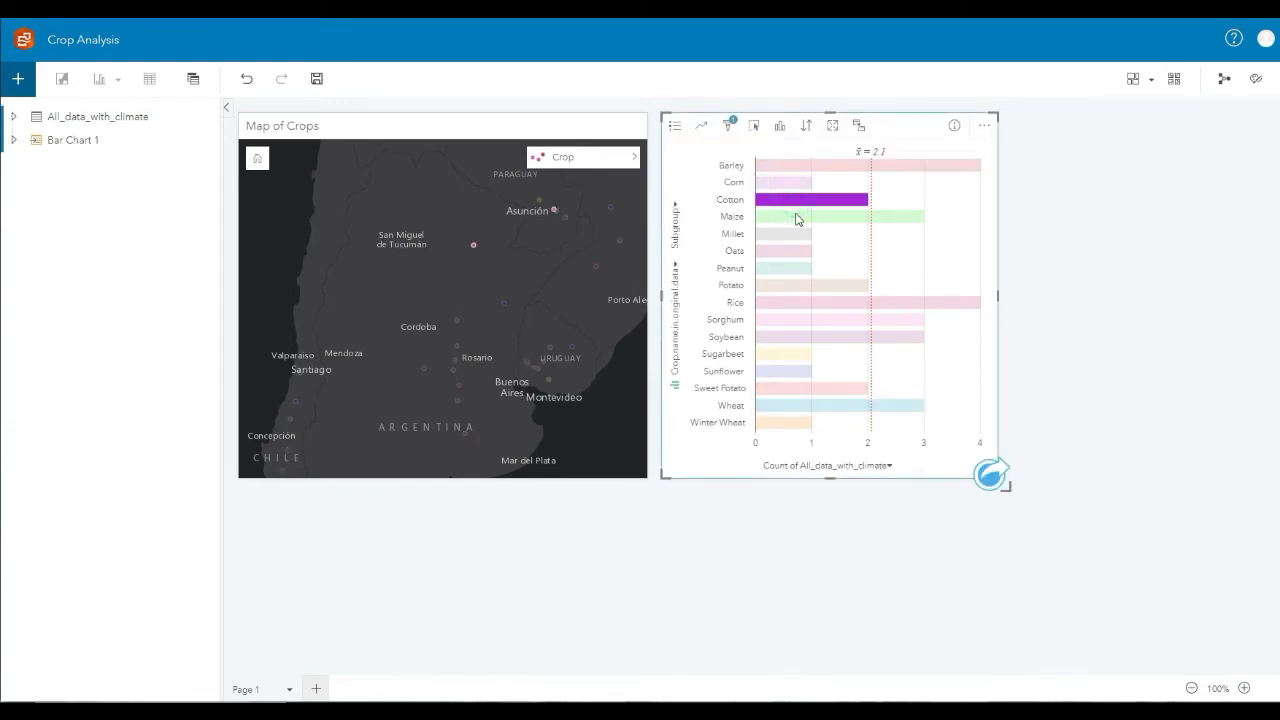
pyautogui.click(794, 216)
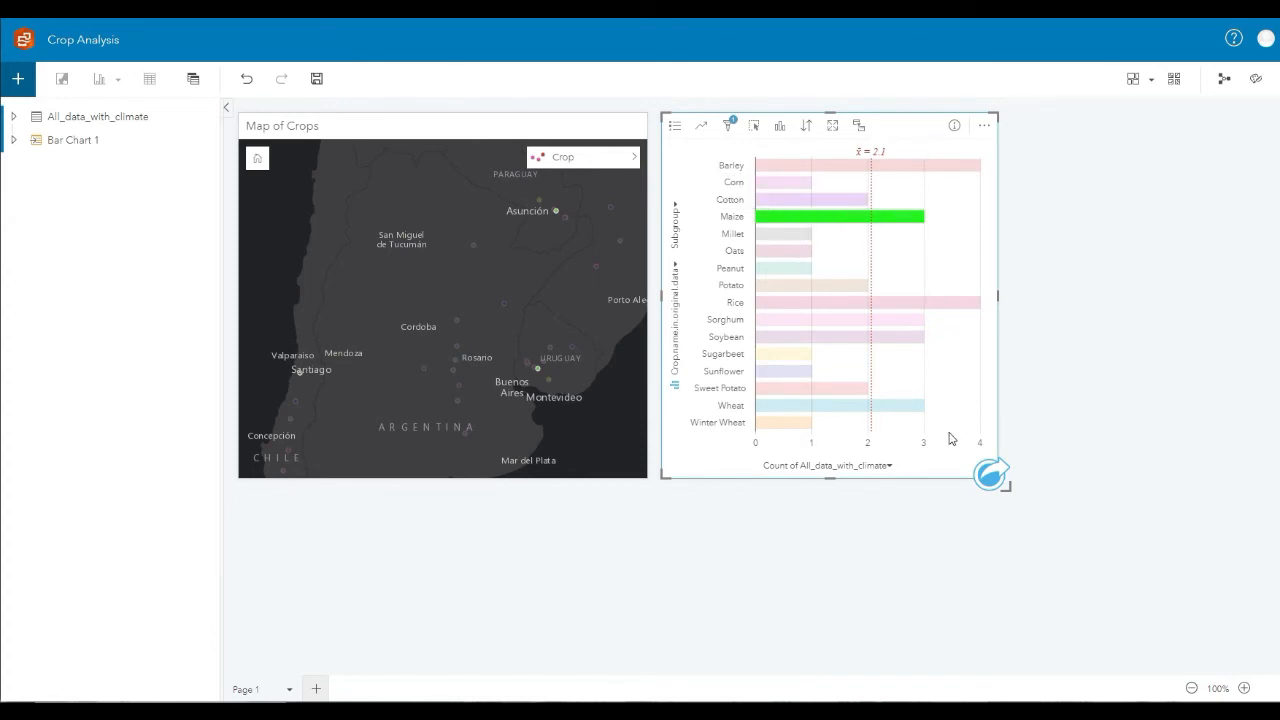
pyautogui.click(830, 299)
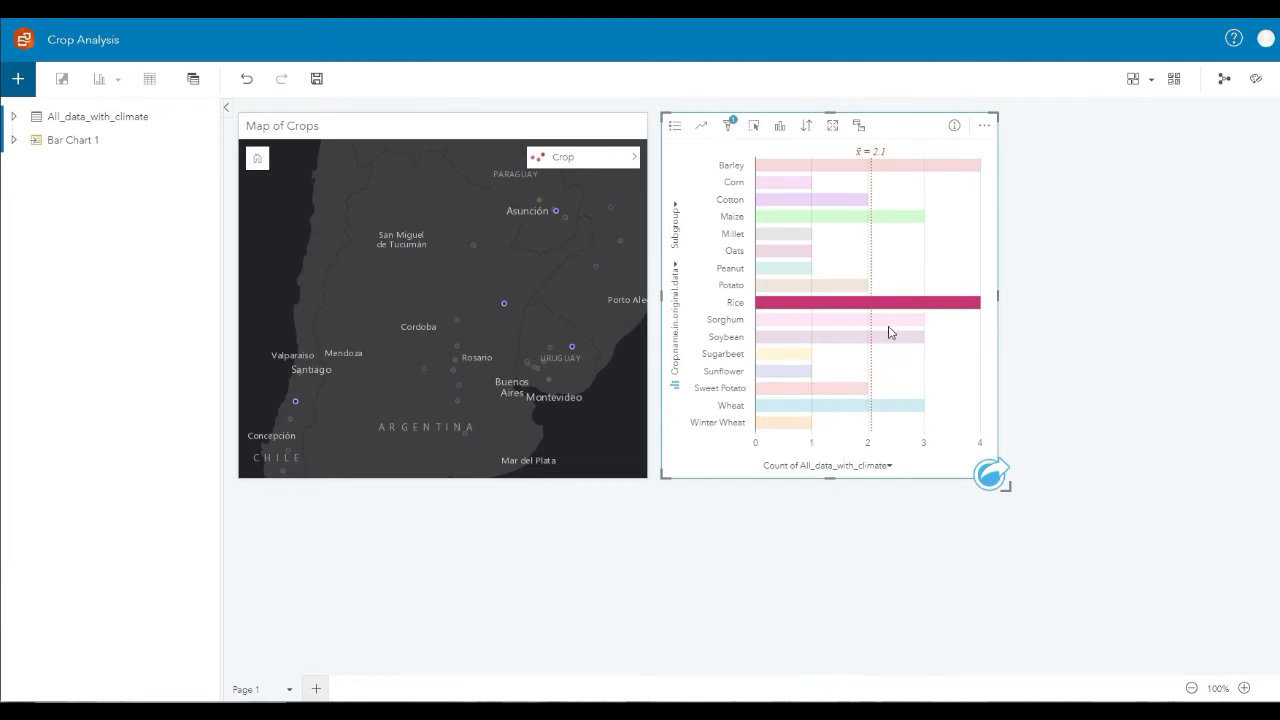
# Sort the crop bar chart by count, trying ascending order first and settling on descending order
pyautogui.click(805, 127)
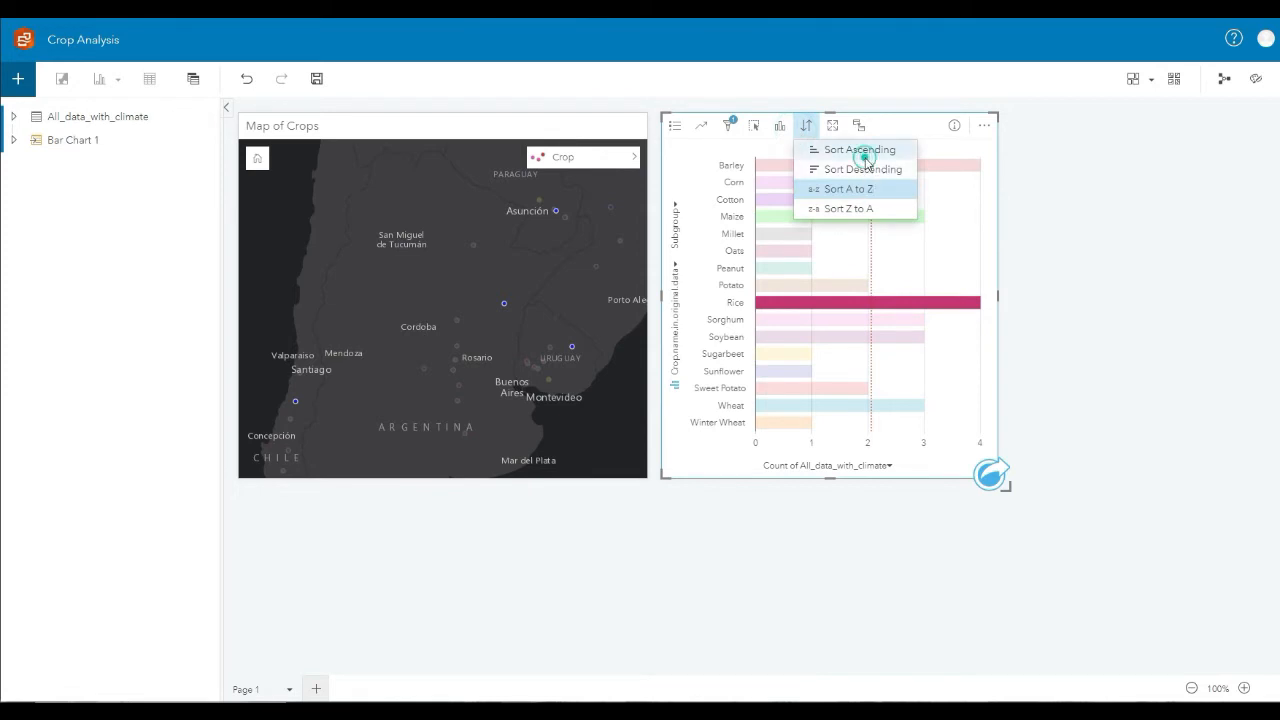
pyautogui.click(858, 150)
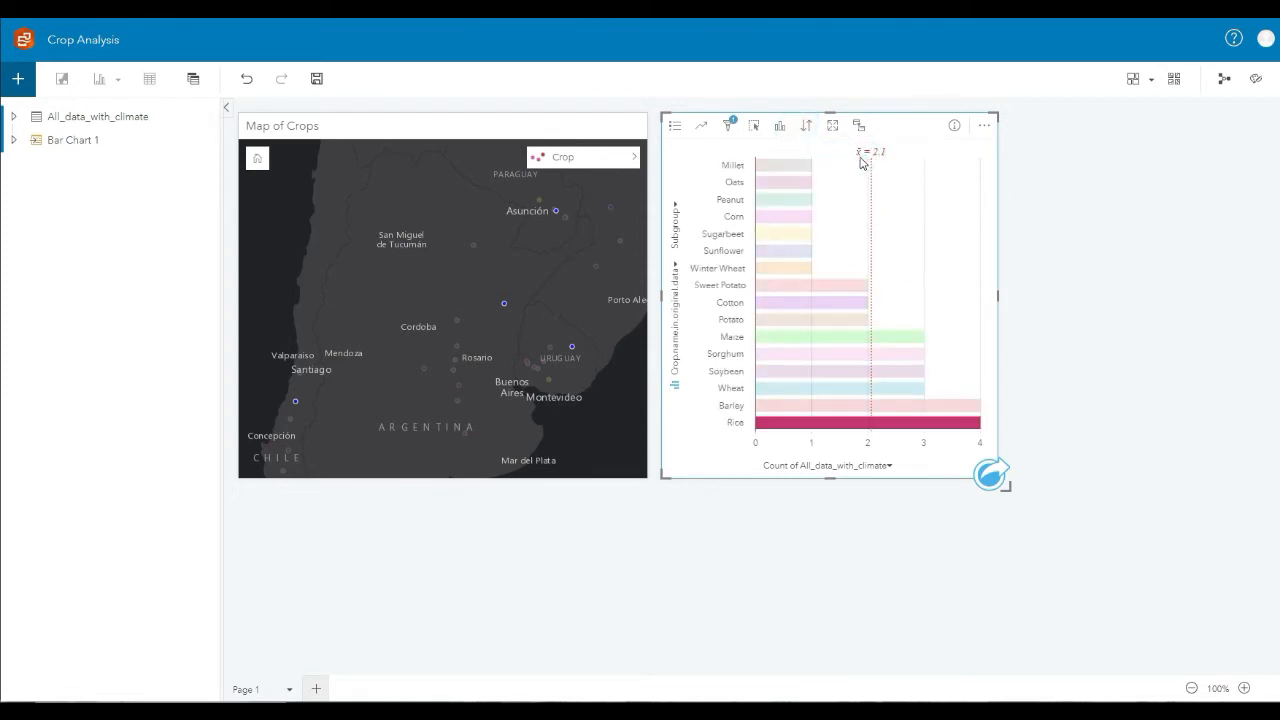
pyautogui.click(806, 126)
pyautogui.click(852, 166)
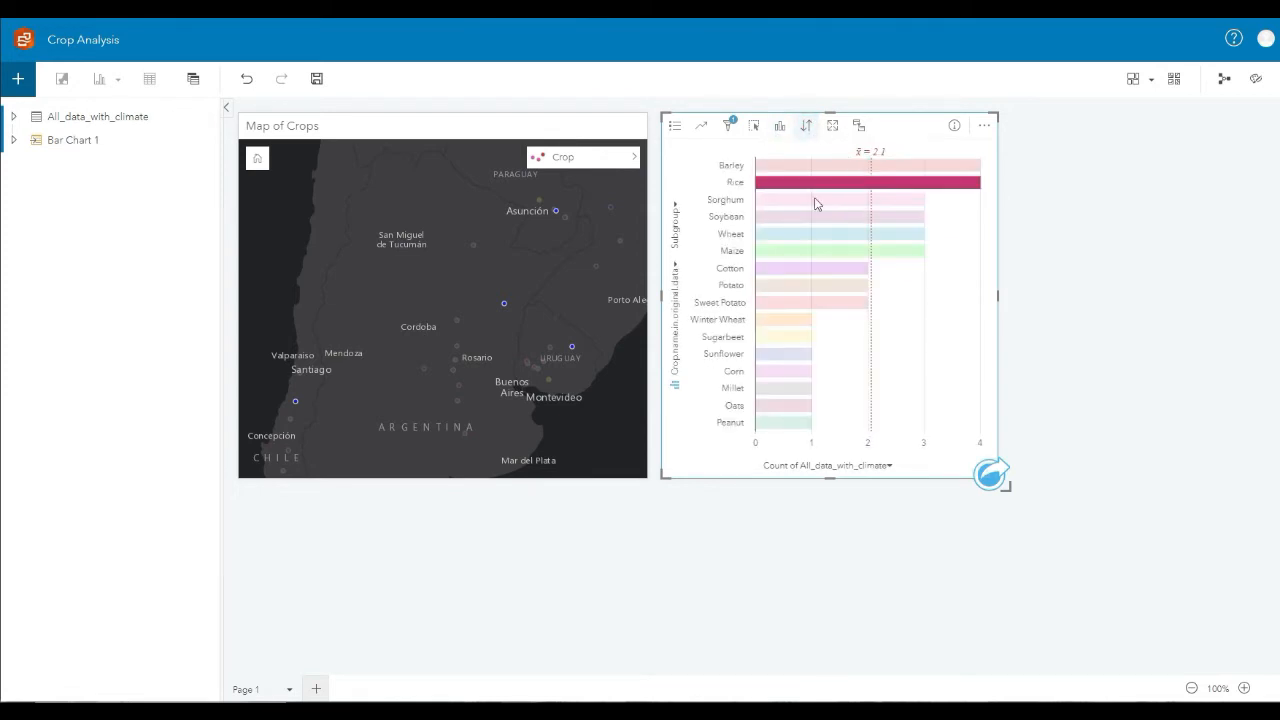
pyautogui.click(806, 126)
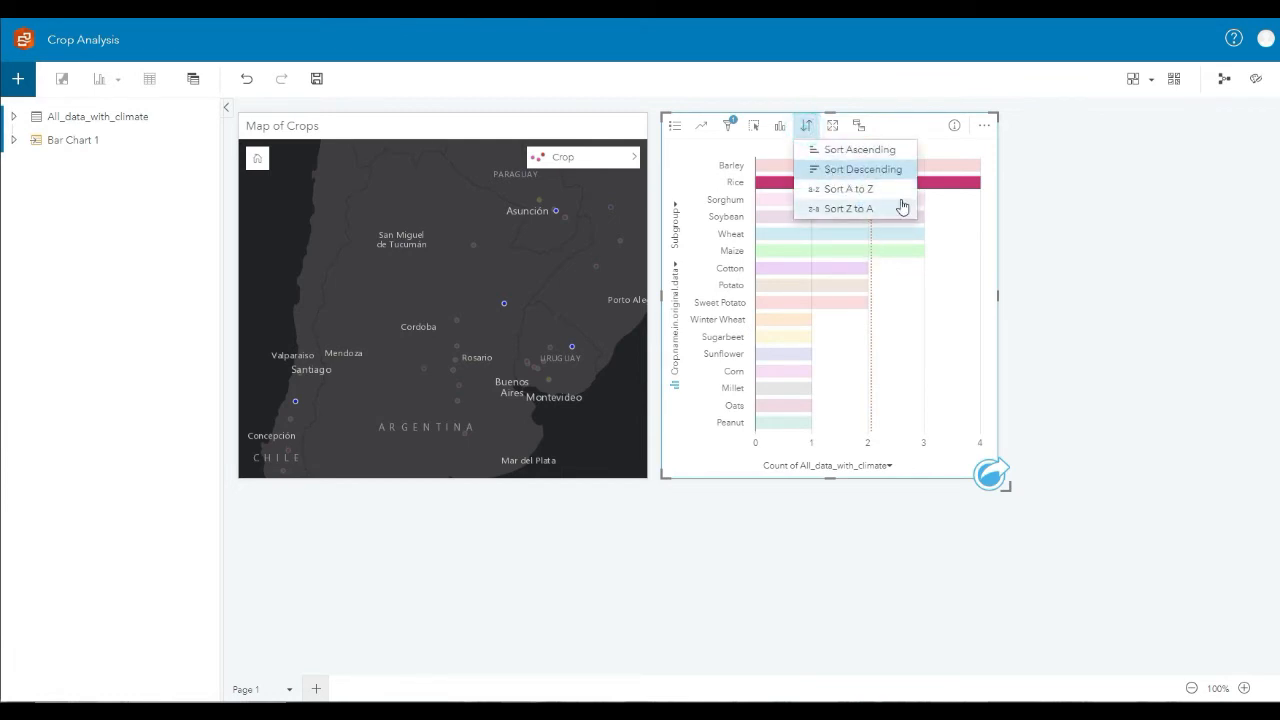
pyautogui.click(922, 128)
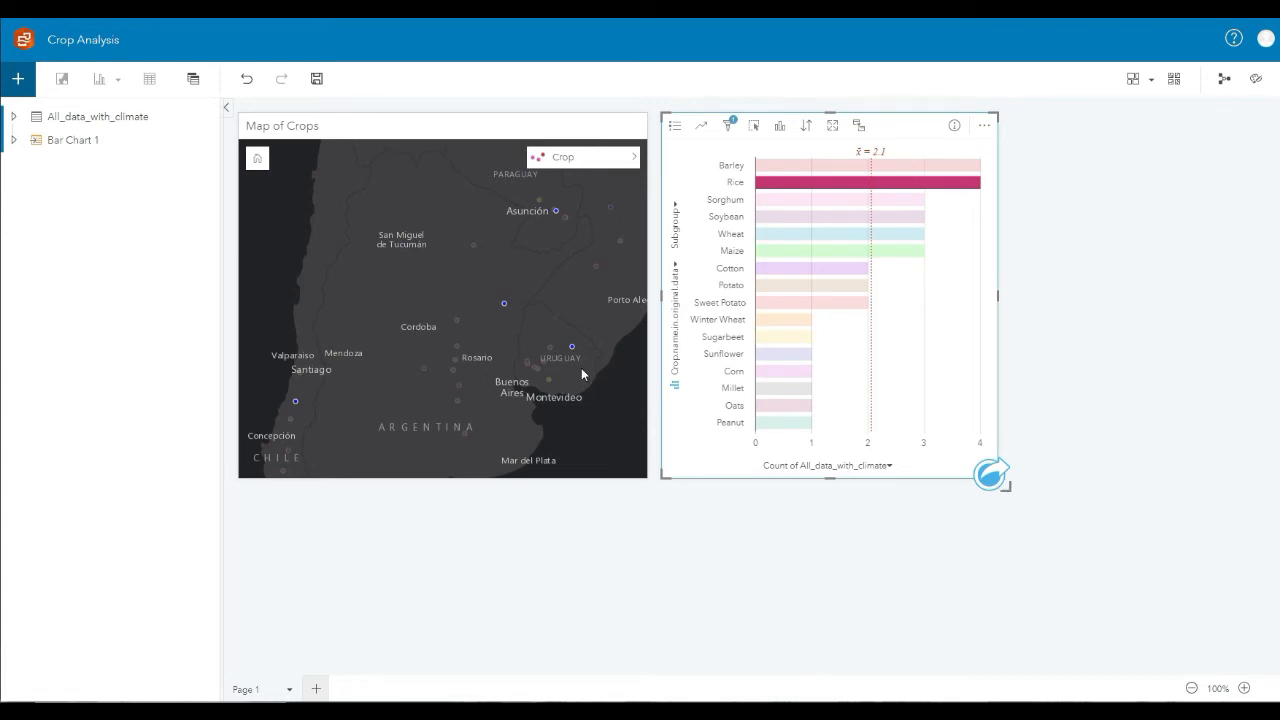
# Clear the Rice selection and frame the crop map on South America's crop locations
pyautogui.click(606, 409)
pyautogui.scroll(3, 602, 389)
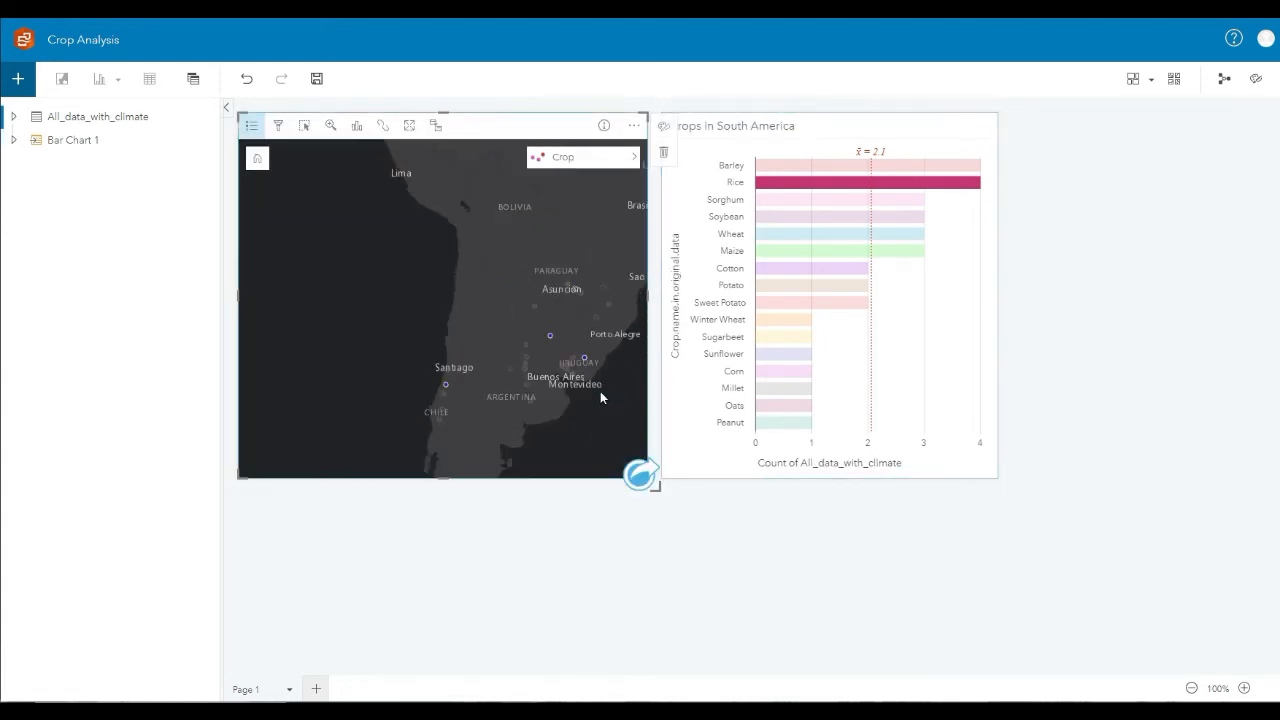
pyautogui.moveTo(580, 393); pyautogui.dragTo(514, 383)
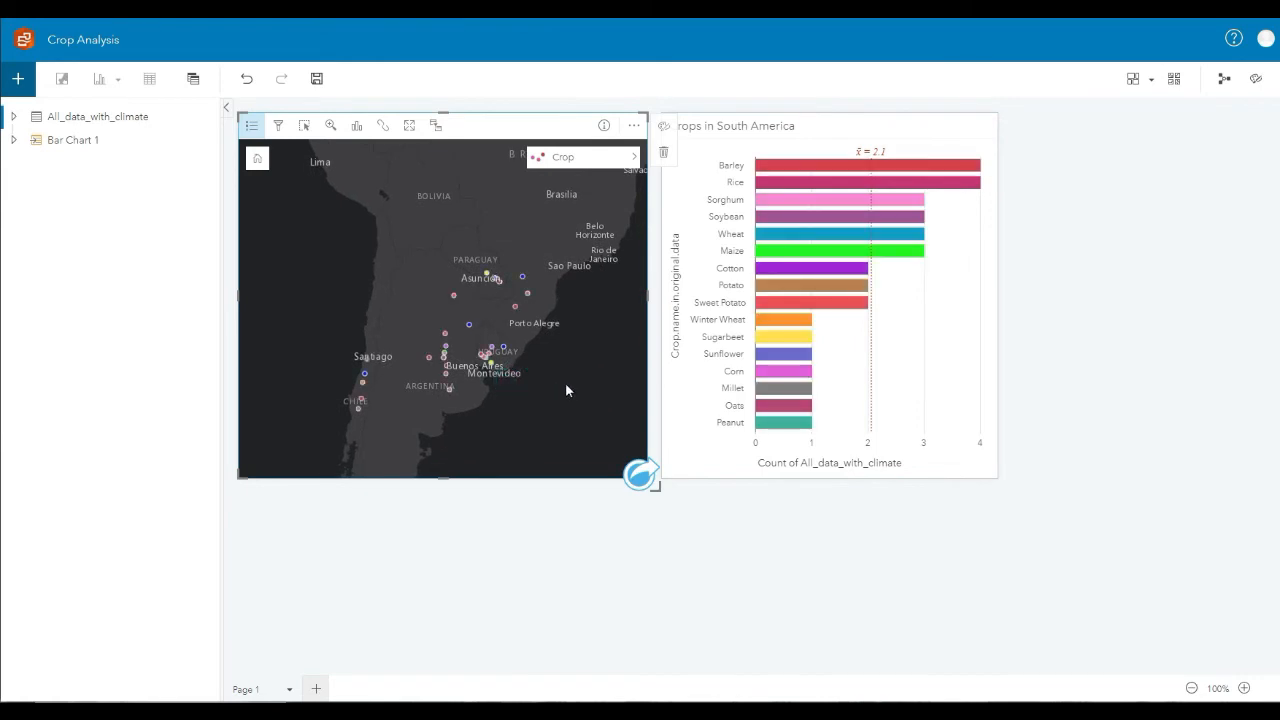
pyautogui.click(1160, 145)
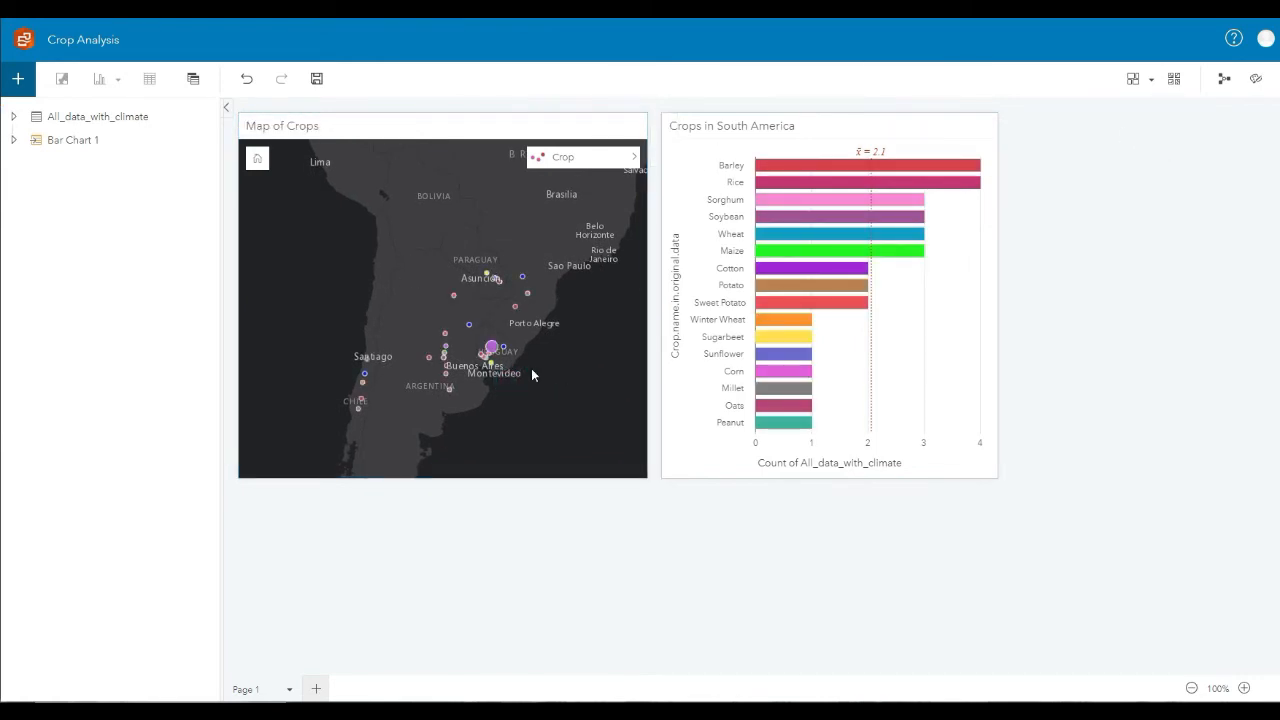
# Rename the current page to "South America"
pyautogui.doubleClick(250, 688)
pyautogui.write('South Americ')
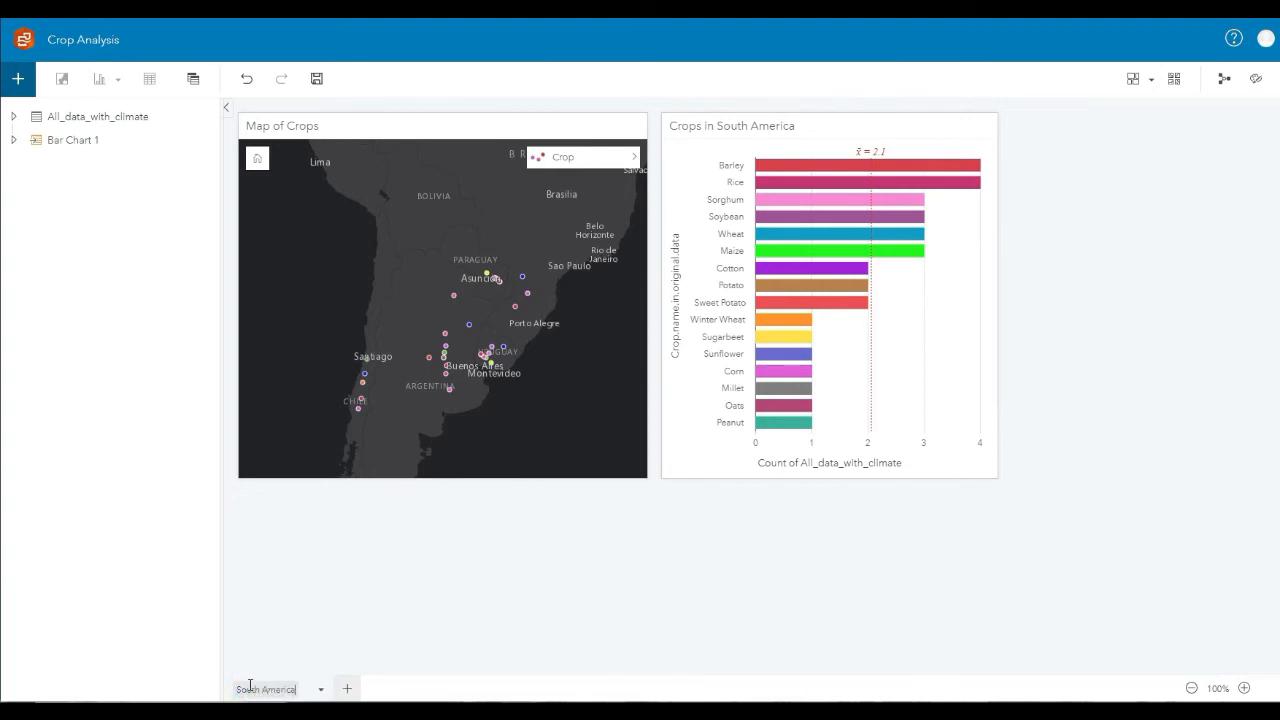
pyautogui.write('a')
pyautogui.press('Return')
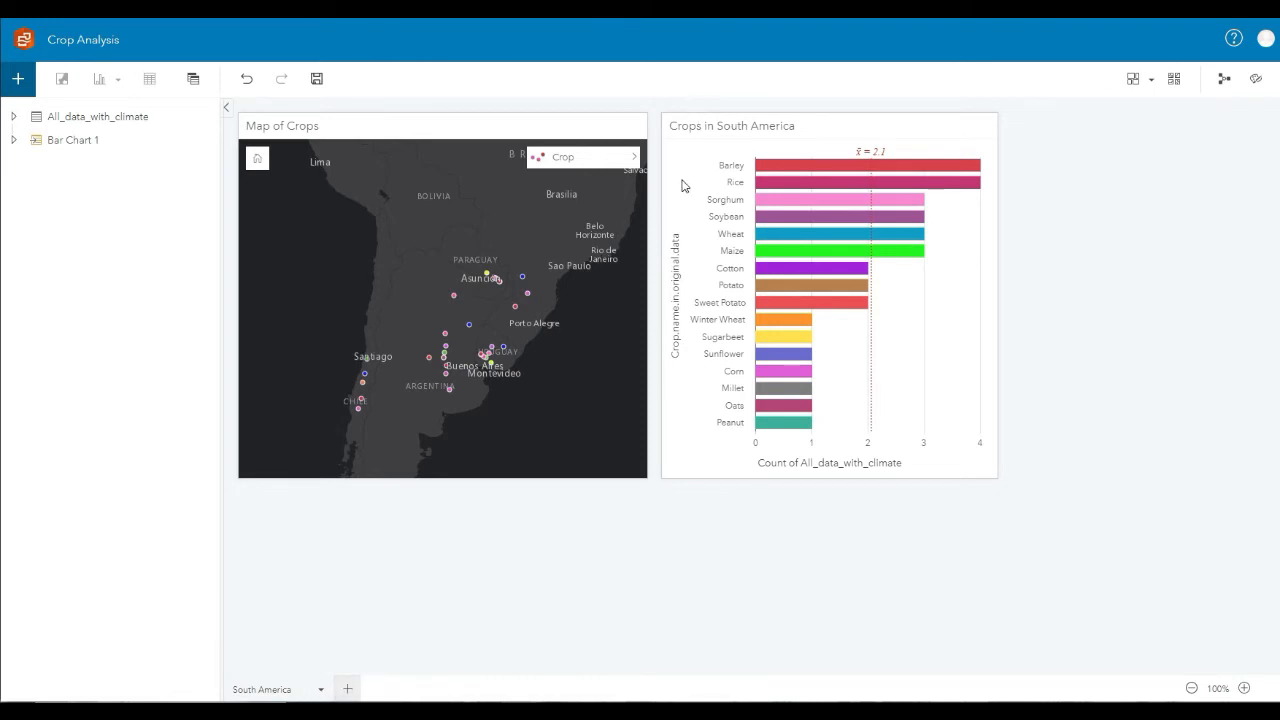
# Retitle the map card "Map of Crops in South America" and recentre its map on the crop points
pyautogui.click(320, 130)
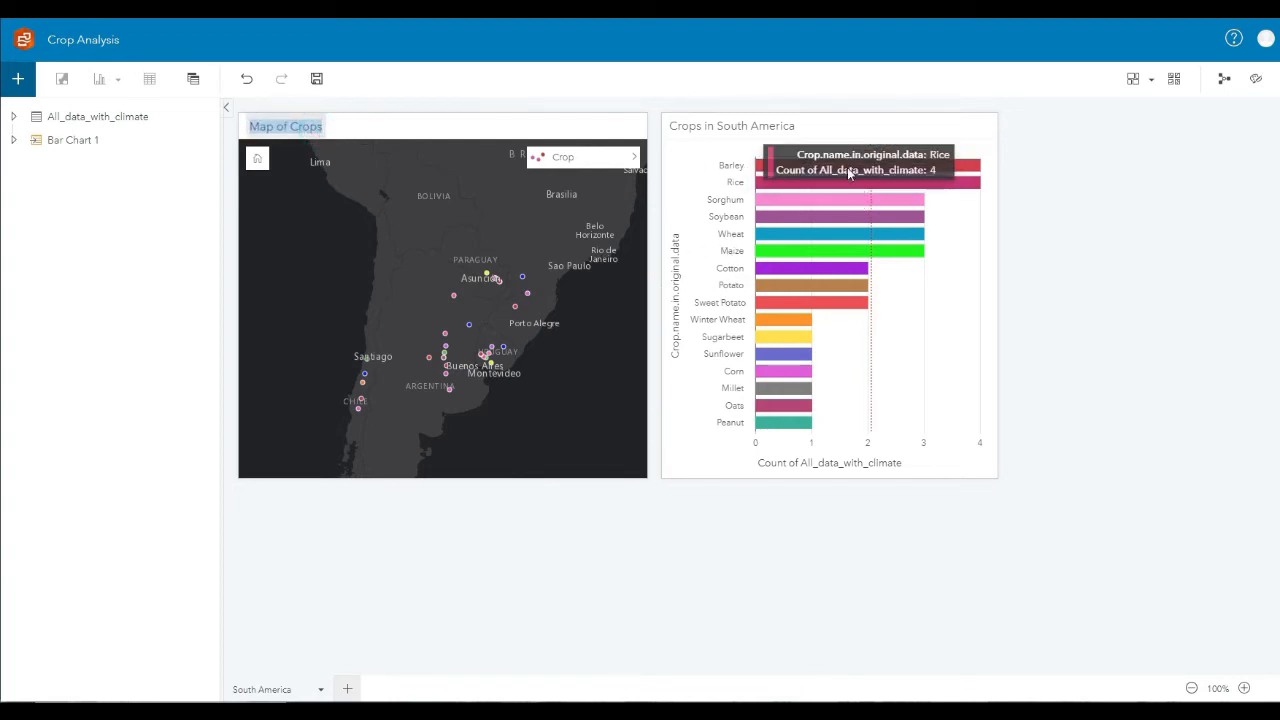
pyautogui.moveTo(767, 232)
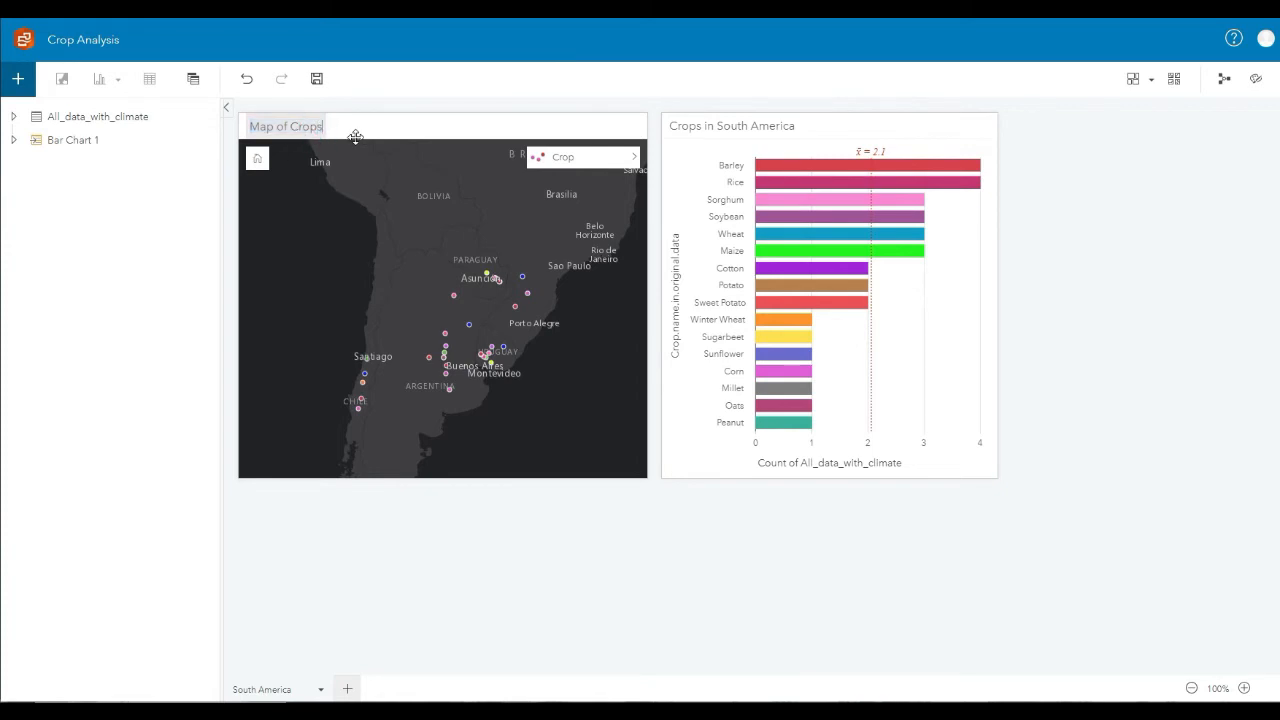
pyautogui.write('In South America')
pyautogui.click(1145, 318)
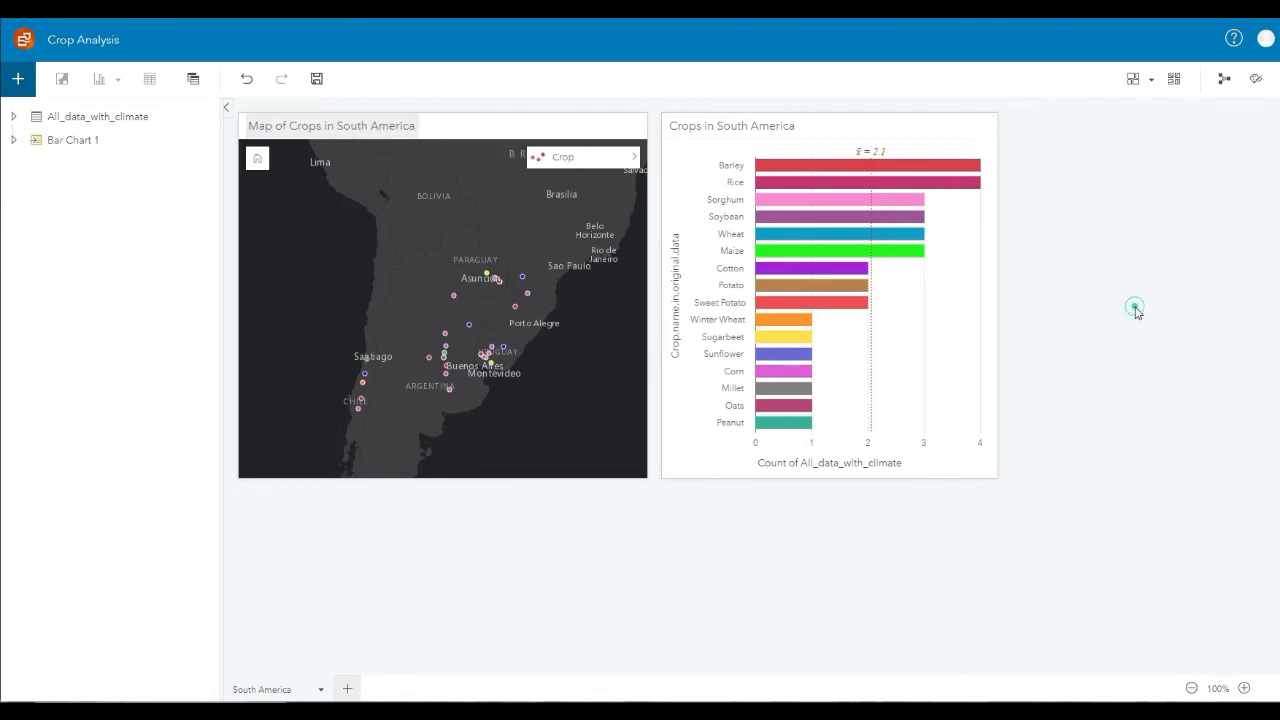
pyautogui.click(542, 302)
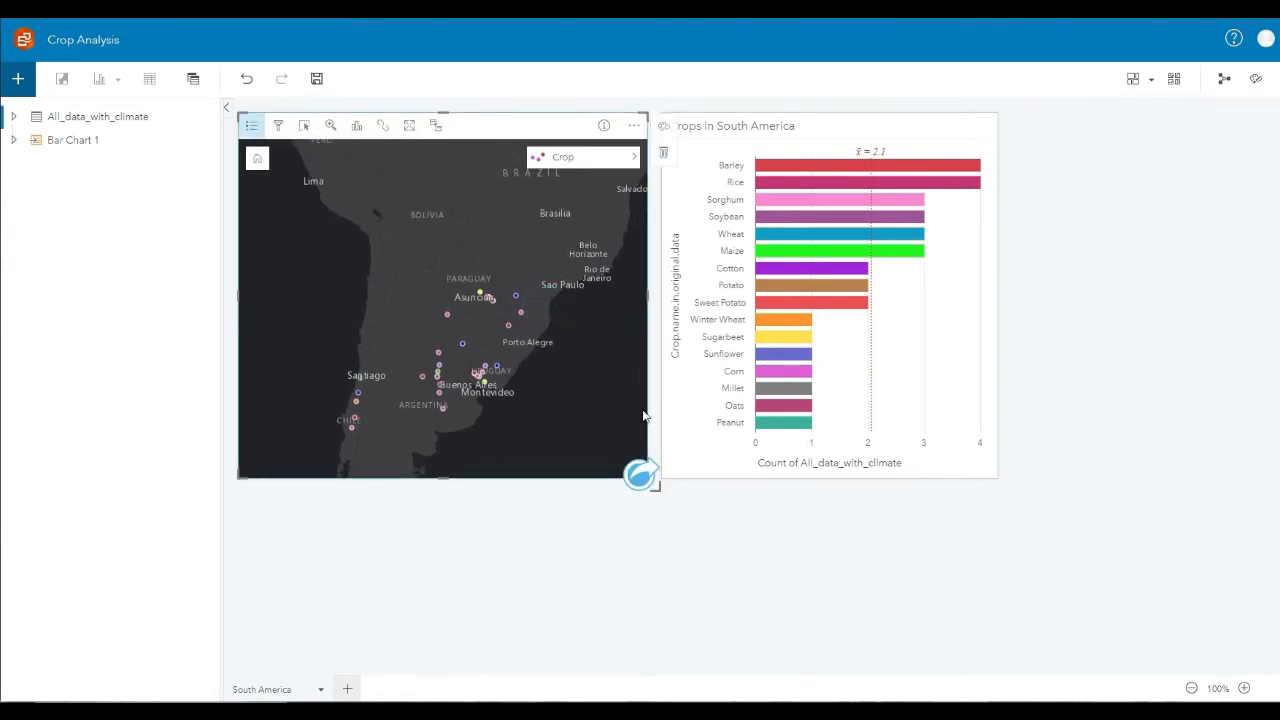
pyautogui.moveTo(548, 464); pyautogui.dragTo(548, 454)
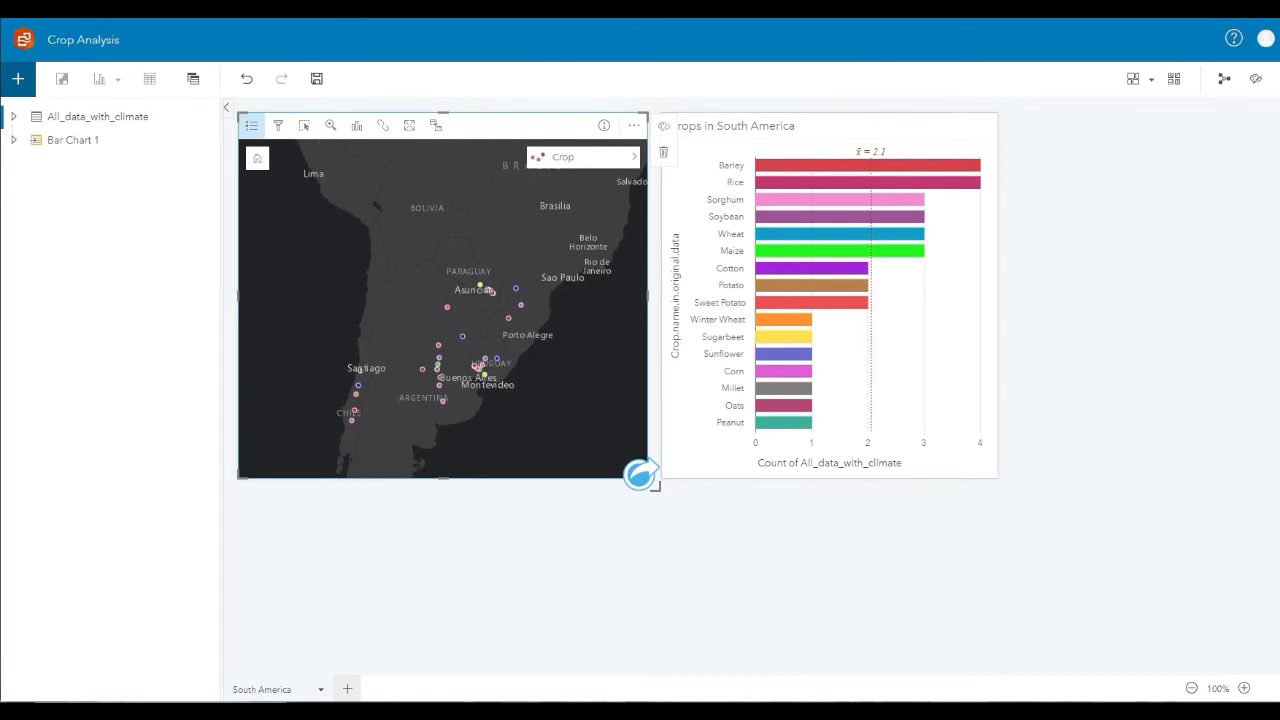
# Create a second page and add the All_data_with_climate Excel data from the computer to it
pyautogui.click(347, 689)
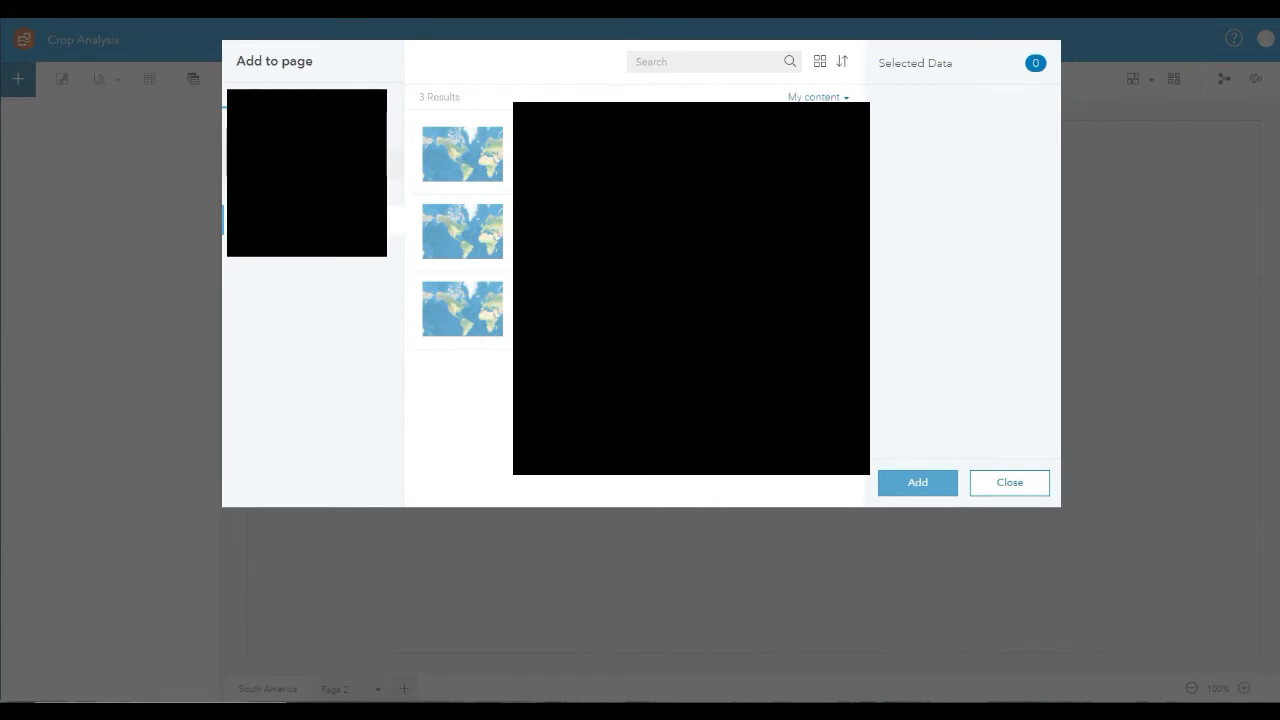
pyautogui.click(395, 165)
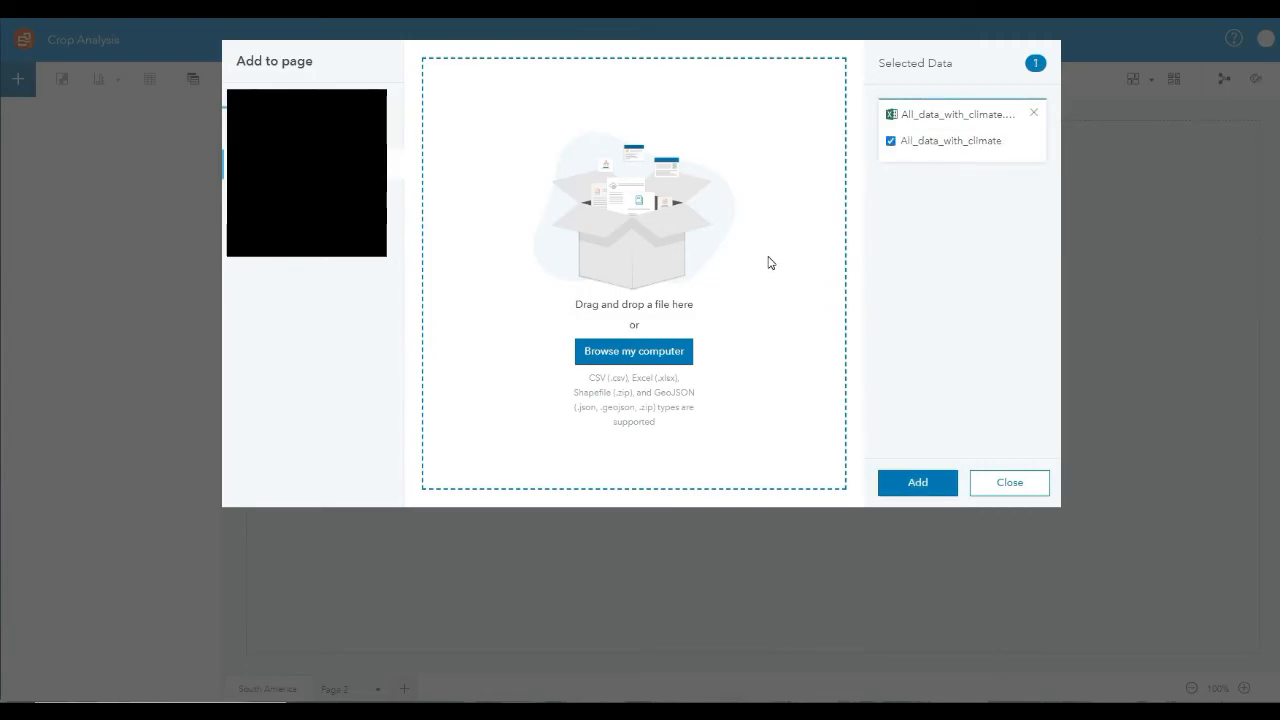
pyautogui.click(920, 482)
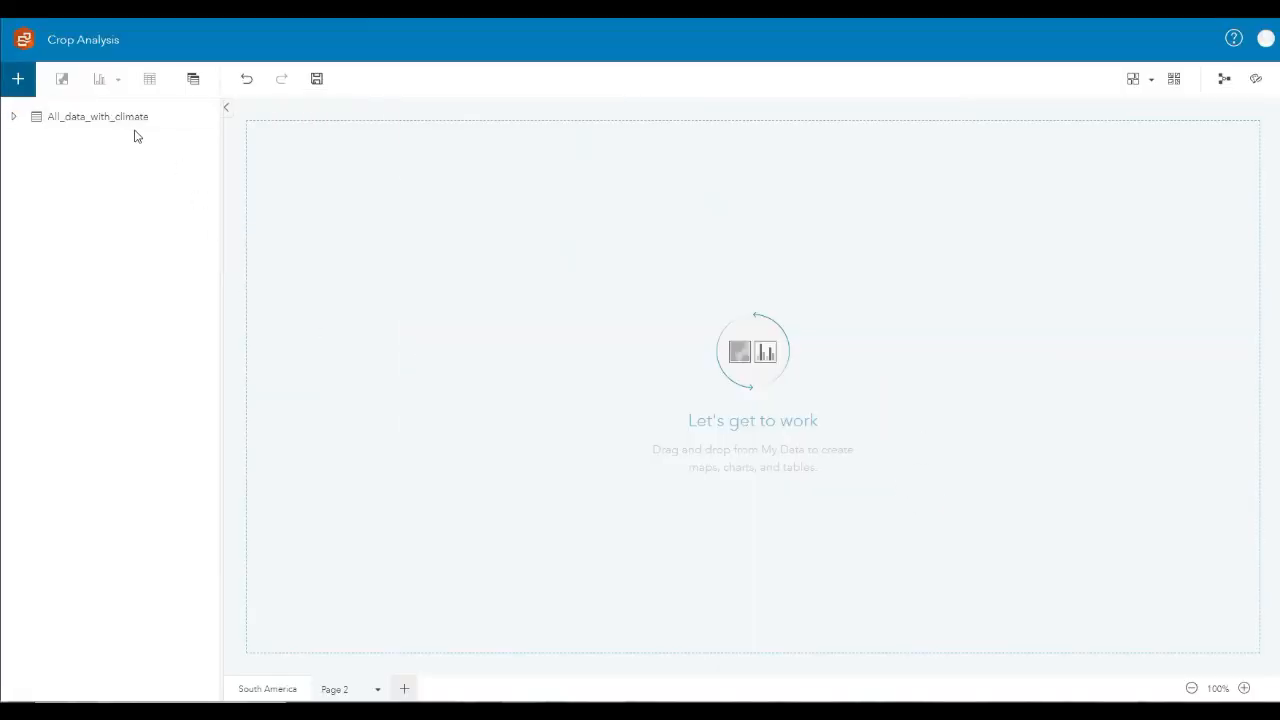
# Create a map card from the All_data_with_climate dataset on the new page
pyautogui.click(208, 117)
pyautogui.click(253, 118)
pyautogui.click(305, 391)
pyautogui.moveTo(100, 122); pyautogui.dragTo(306, 171)
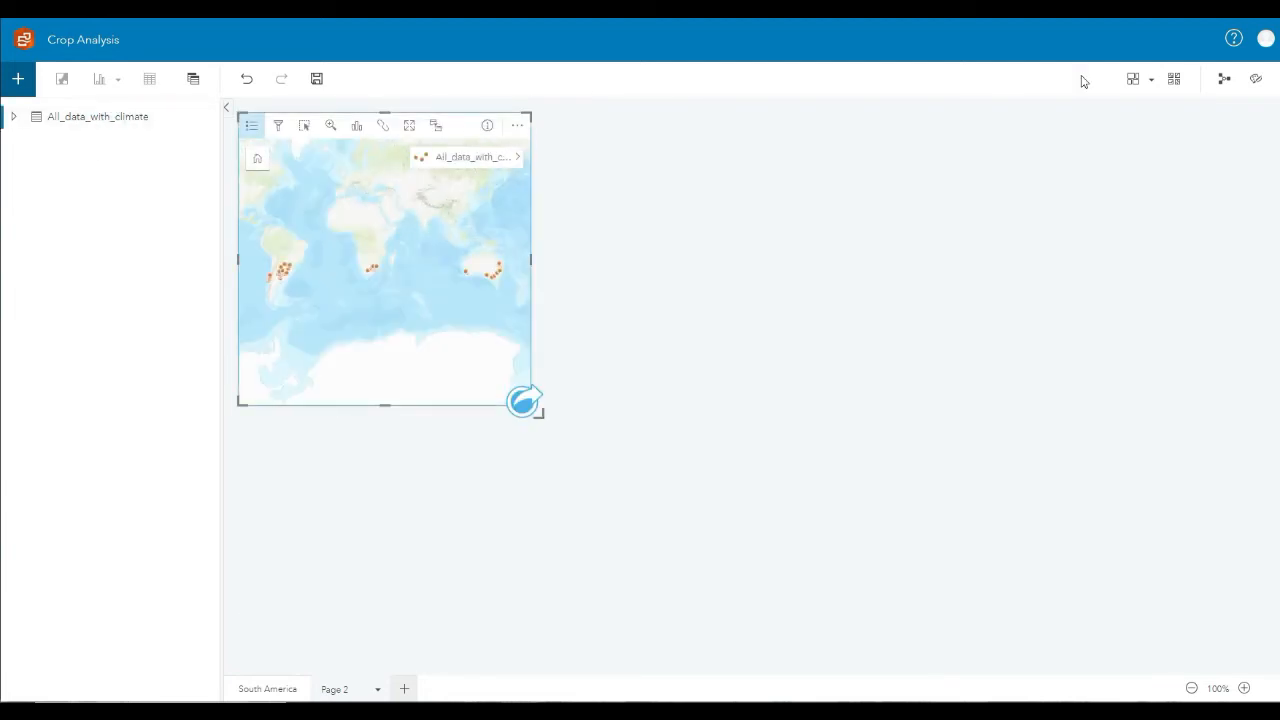
# Change the new map's basemap to Dark Gray Canvas
pyautogui.click(1175, 78)
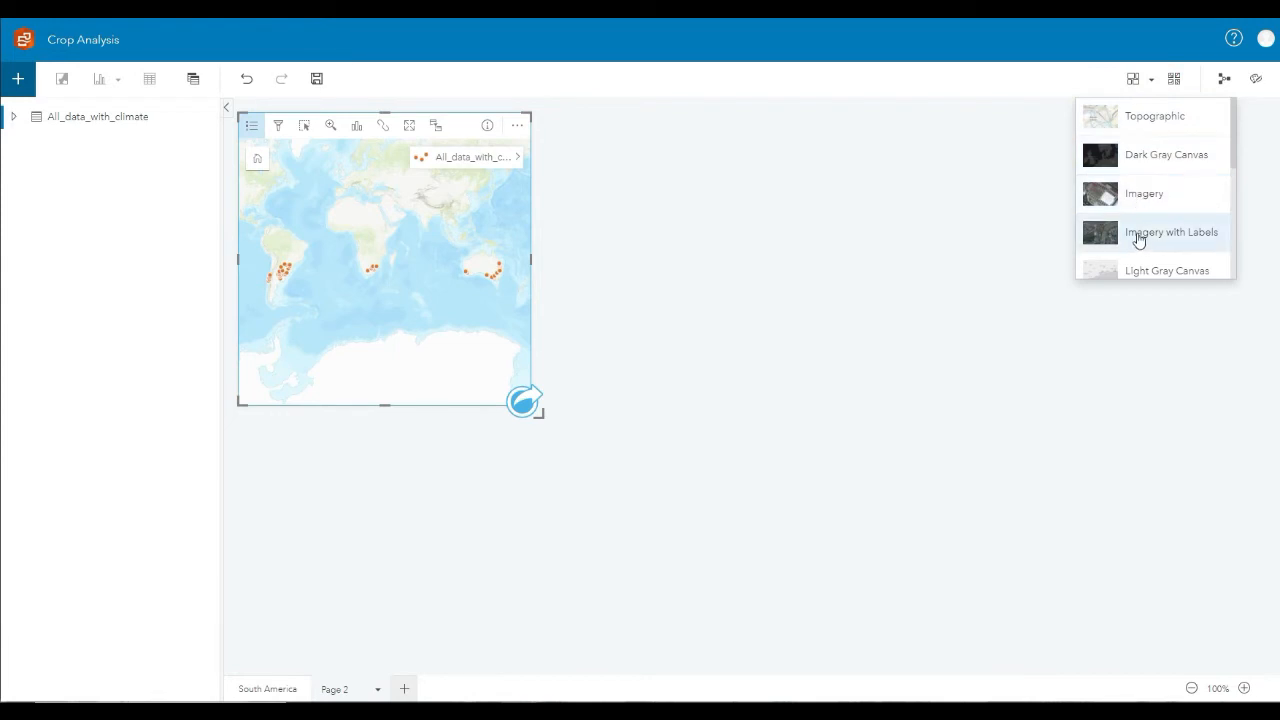
pyautogui.scroll(-1, 1138, 232)
pyautogui.click(1148, 116)
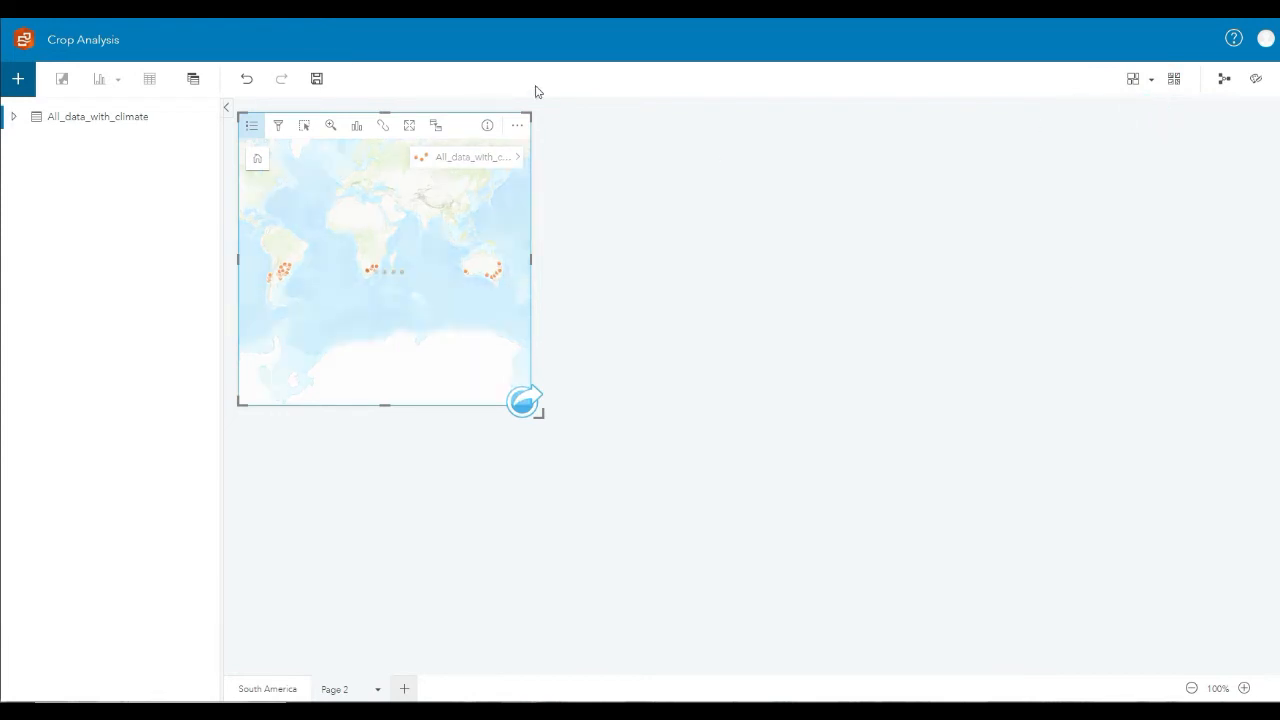
# Frame the new map on Australia so that all of its crop locations are in view
pyautogui.moveTo(486, 284); pyautogui.dragTo(453, 342)
pyautogui.scroll(2, 413, 292)
pyautogui.scroll(1, 448, 327)
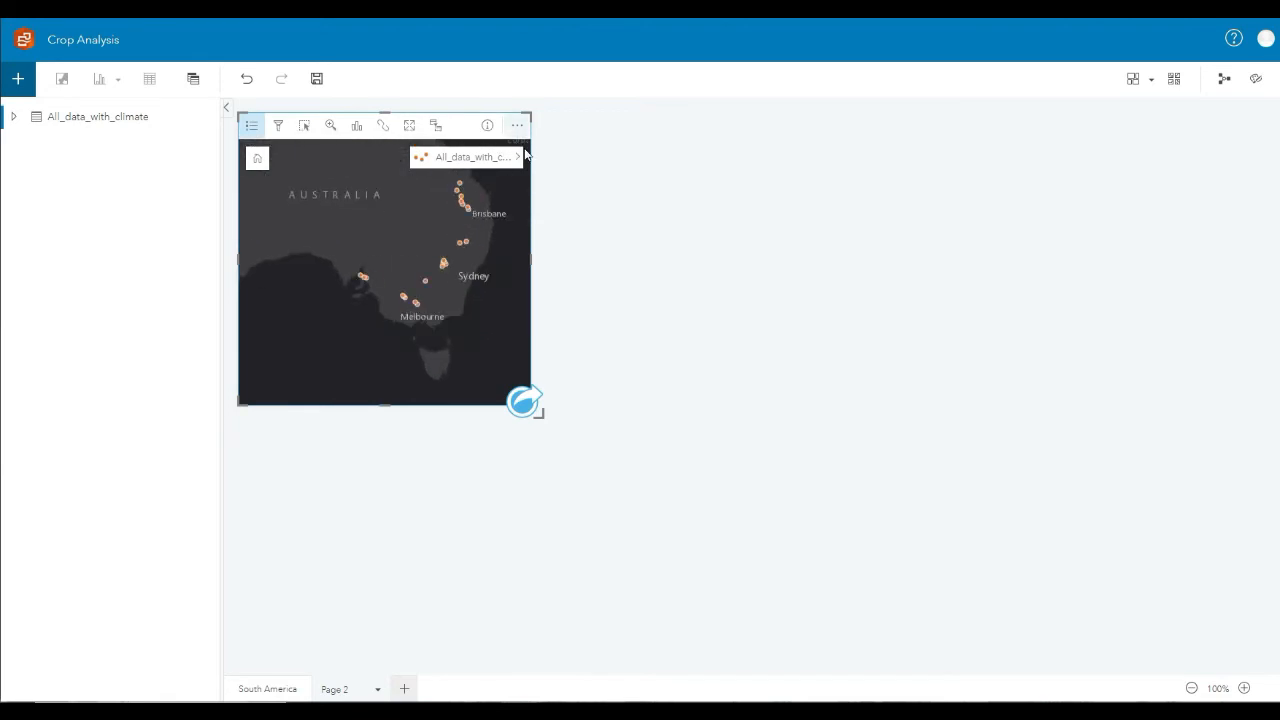
pyautogui.moveTo(331, 243); pyautogui.dragTo(389, 253)
pyautogui.scroll(-1, 389, 252)
pyautogui.scroll(-1, 404, 272)
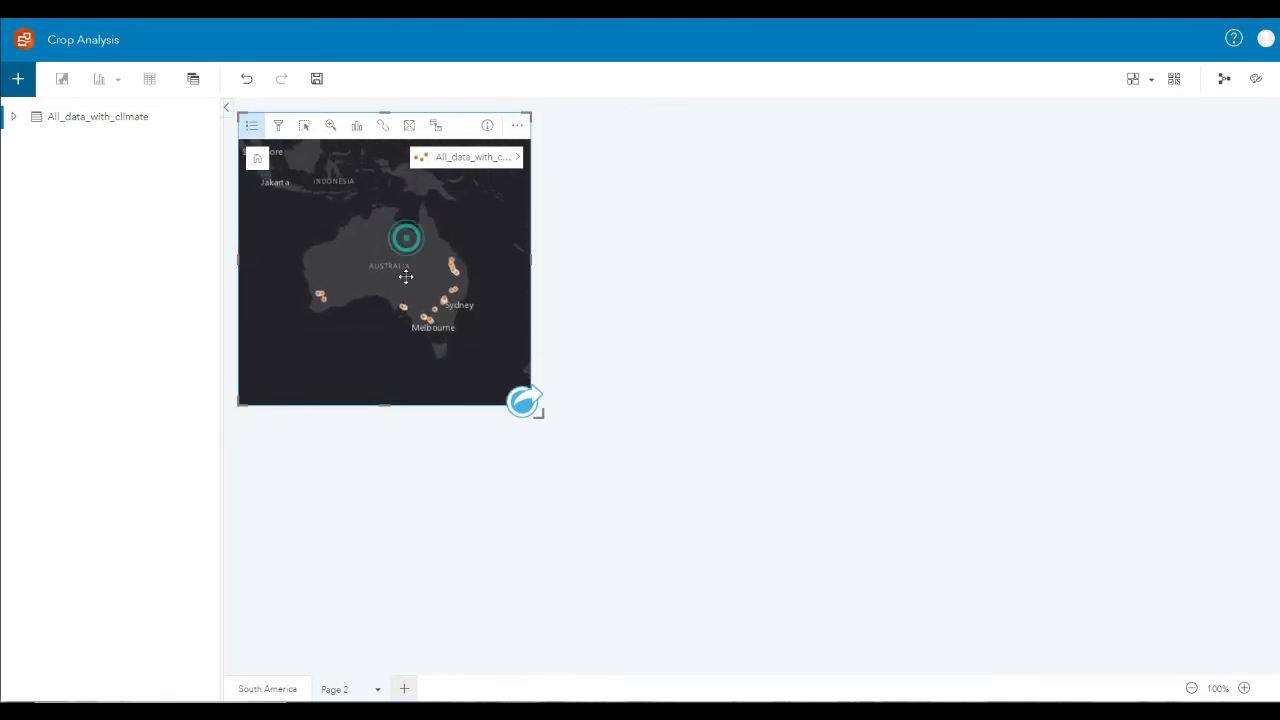
# Style the map's All_data_with_climate layer by Crop, using Types (Unique Symbols) as the symbol type
pyautogui.click(518, 160)
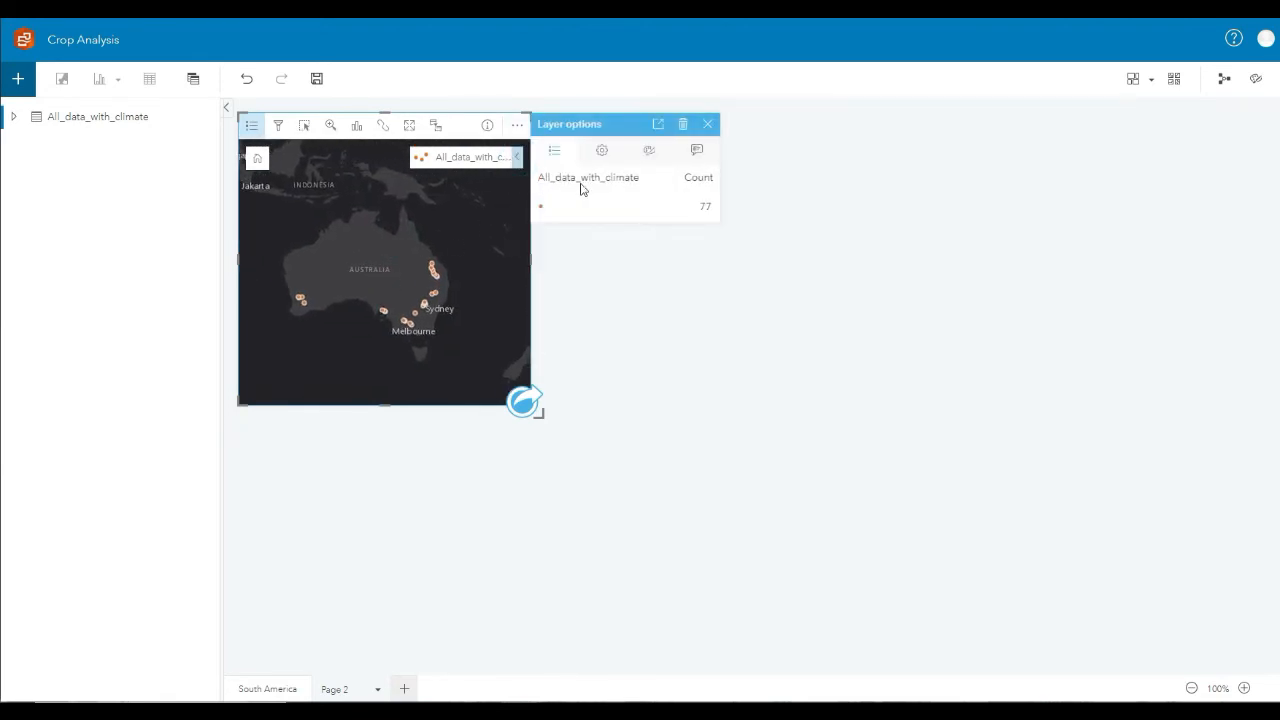
pyautogui.click(603, 162)
pyautogui.click(609, 212)
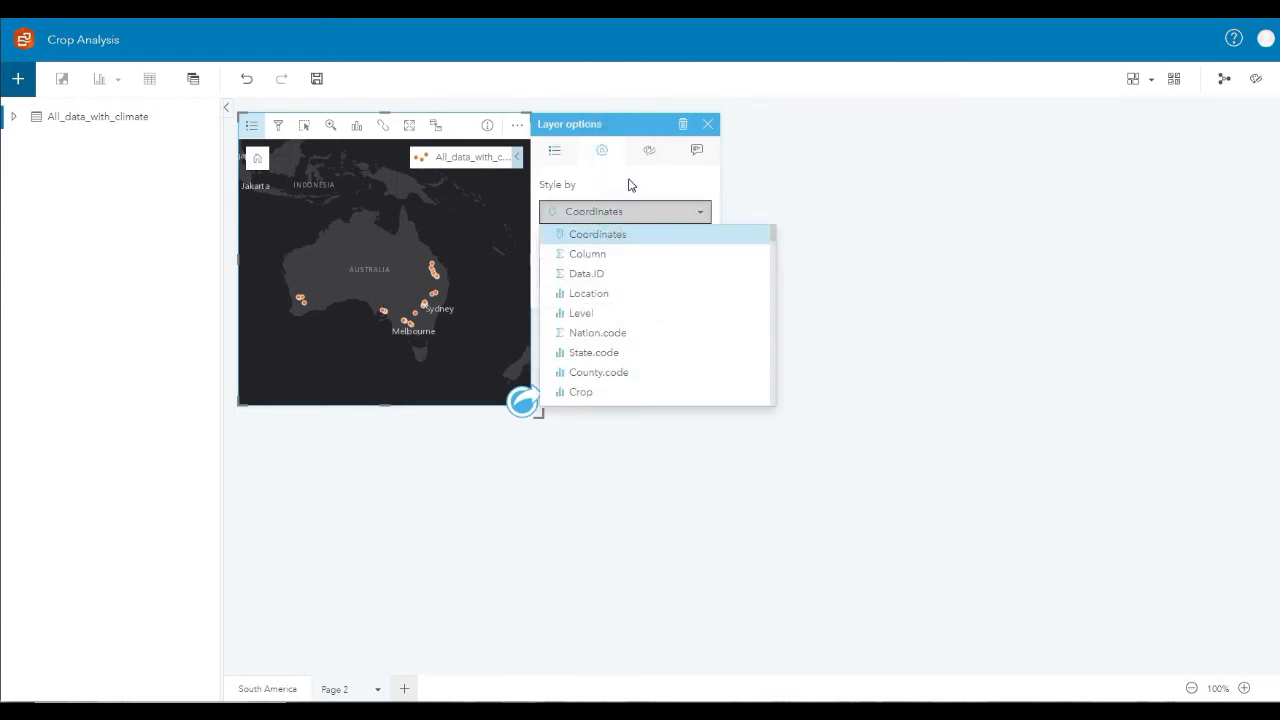
pyautogui.scroll(-1, 628, 338)
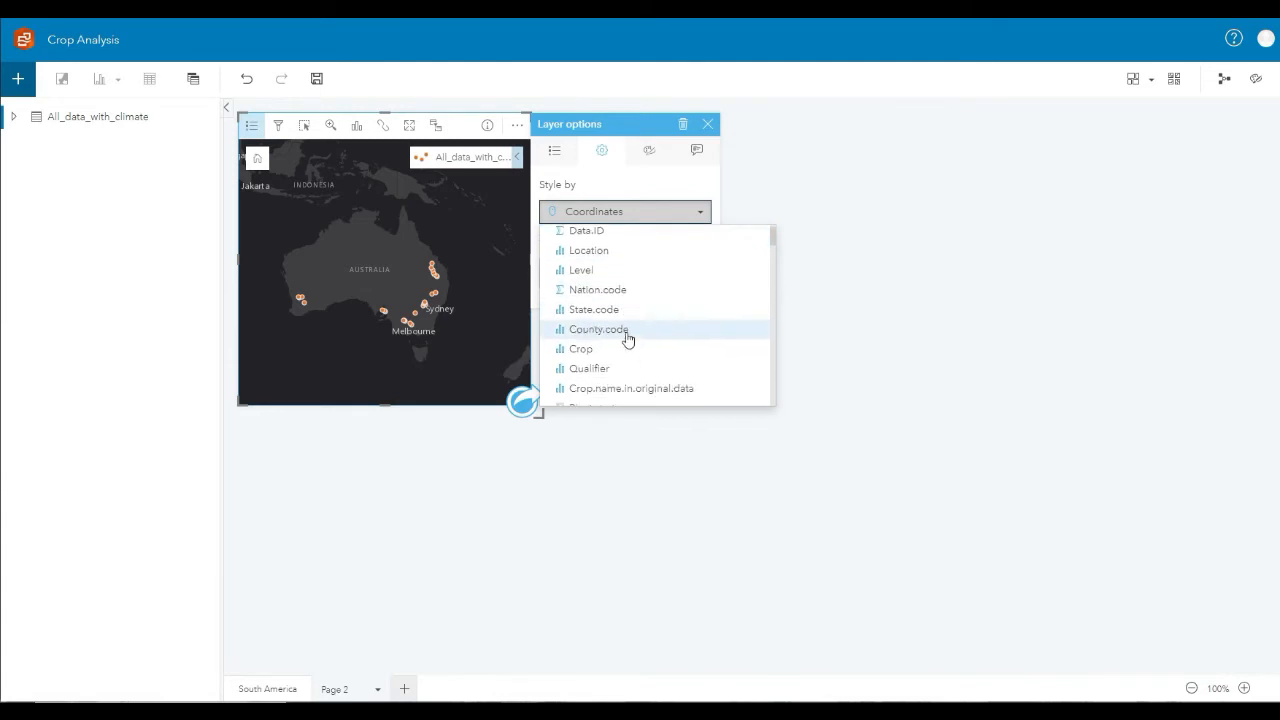
pyautogui.click(626, 350)
pyautogui.click(651, 275)
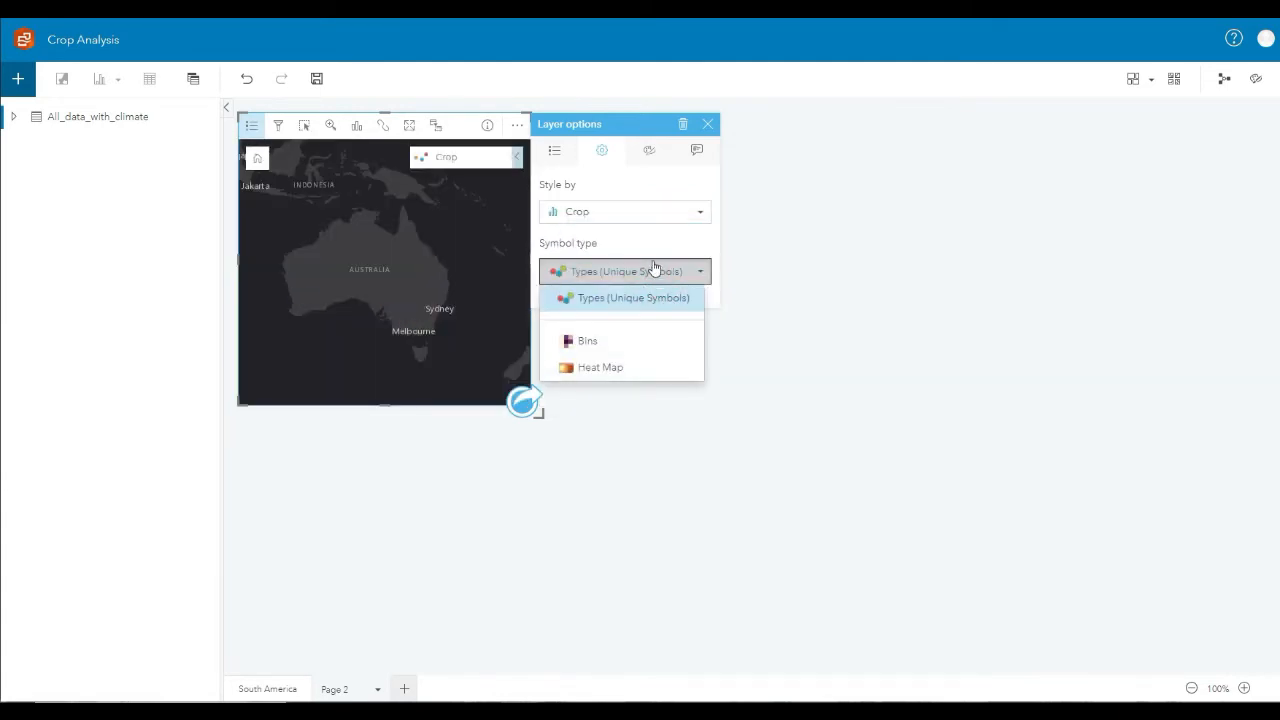
pyautogui.click(652, 245)
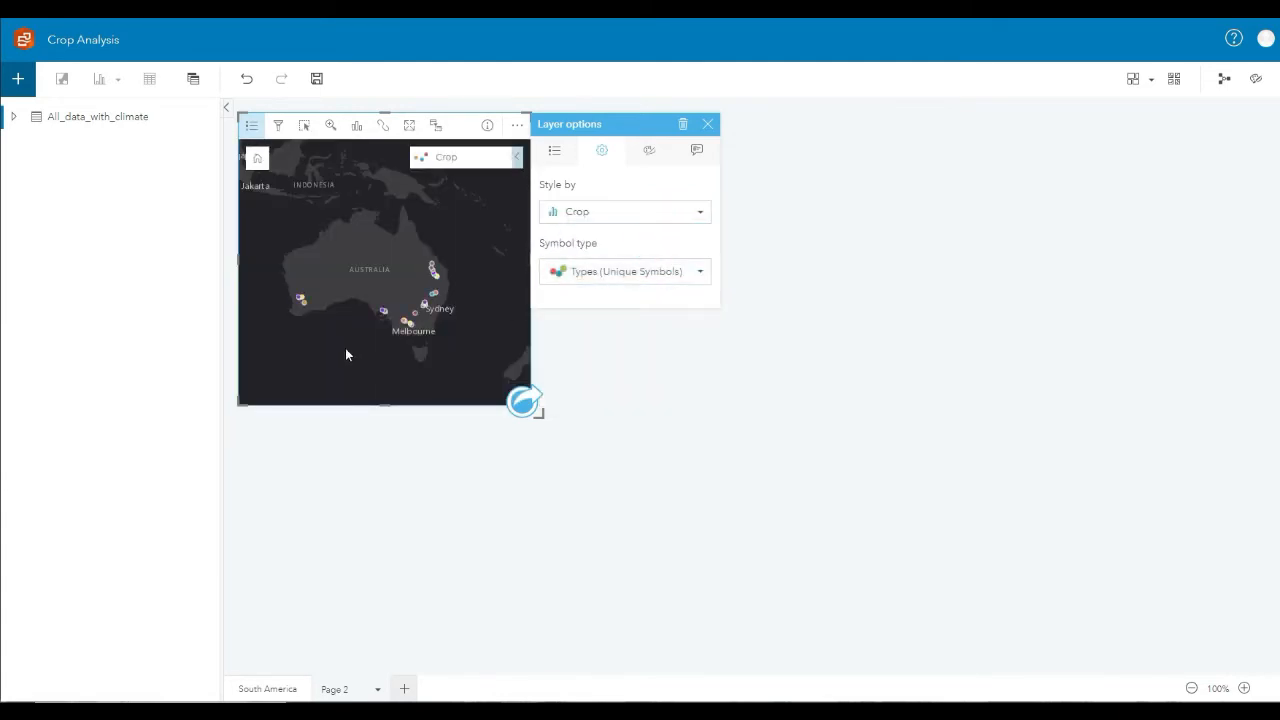
pyautogui.moveTo(371, 333)
pyautogui.mouseDown()
pyautogui.moveTo(394, 339)
pyautogui.moveTo(370, 319)
pyautogui.mouseUp()
pyautogui.scroll(1, 402, 335)
pyautogui.scroll(-1, 406, 332)
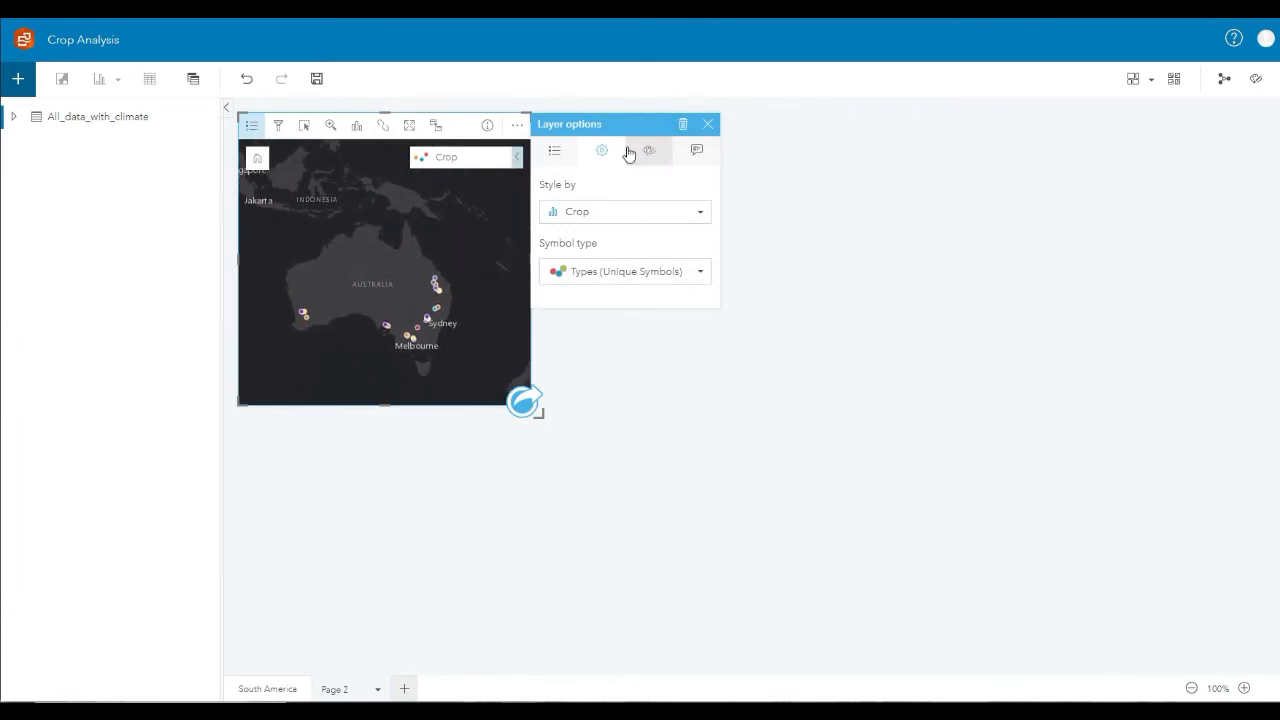
pyautogui.click(420, 95)
pyautogui.click(840, 117)
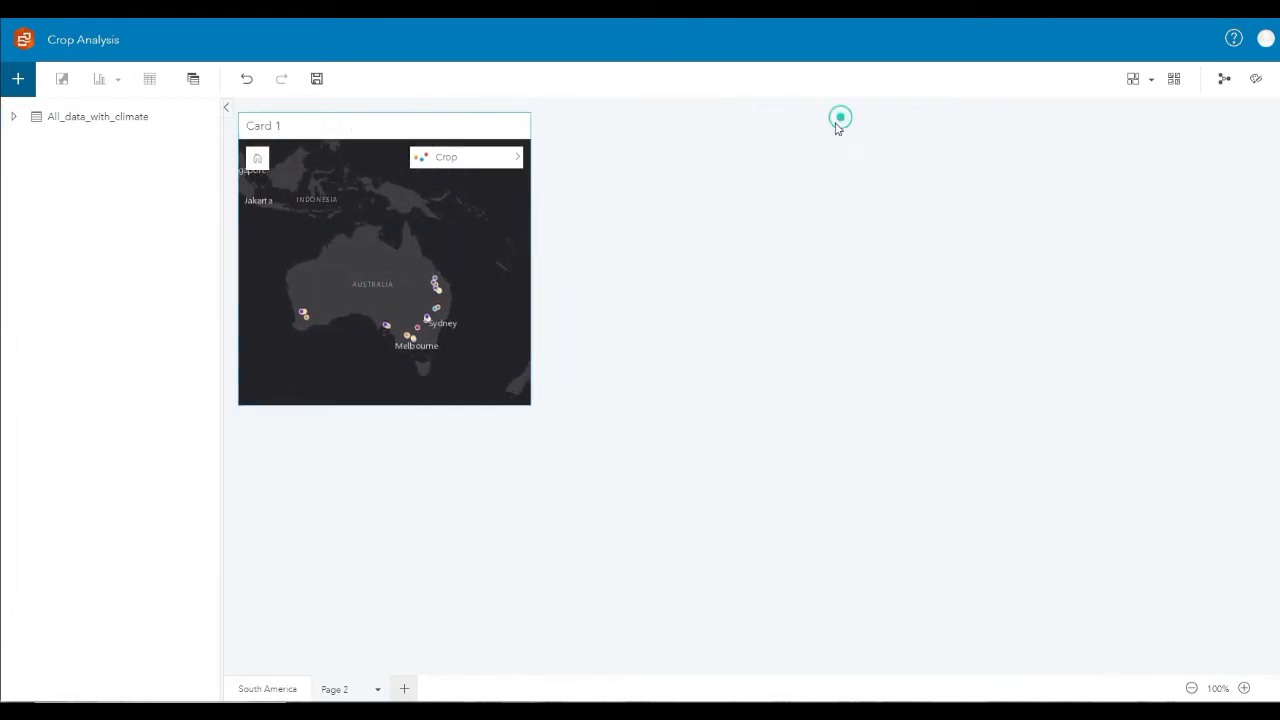
# Retitle the map card as "Map of Crops in Australia"
pyautogui.click(279, 127)
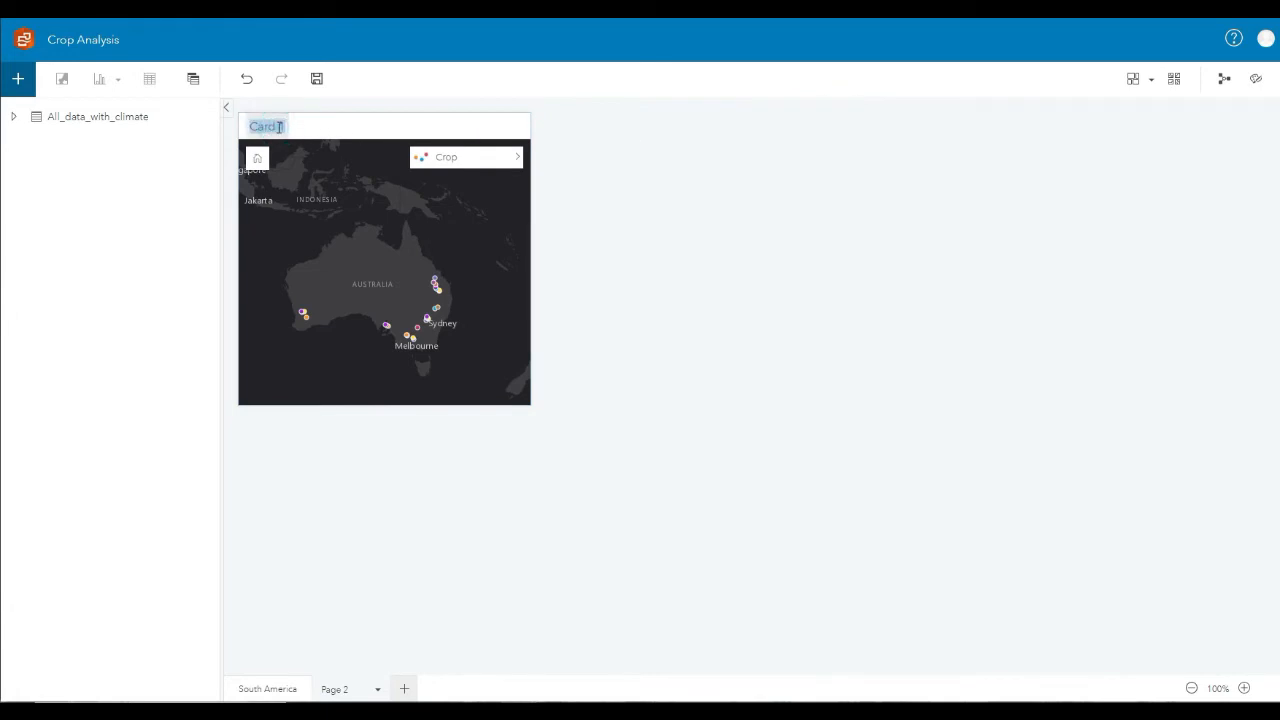
pyautogui.write('Map for Cr')
pyautogui.press('BackSpace')
pyautogui.press('BackSpace')
pyautogui.press('BackSpace')
pyautogui.press('BackSpace')
pyautogui.press('BackSpace')
pyautogui.write('rops In Aus')
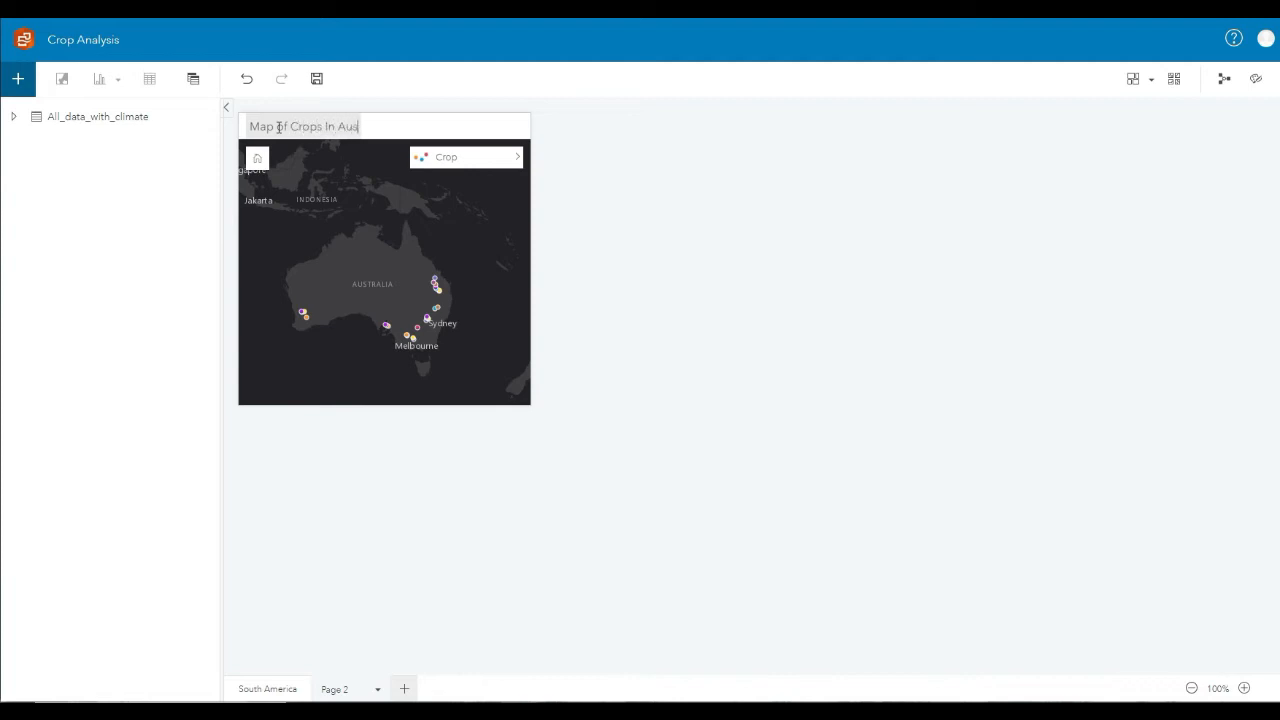
pyautogui.write('tralia')
pyautogui.click(723, 237)
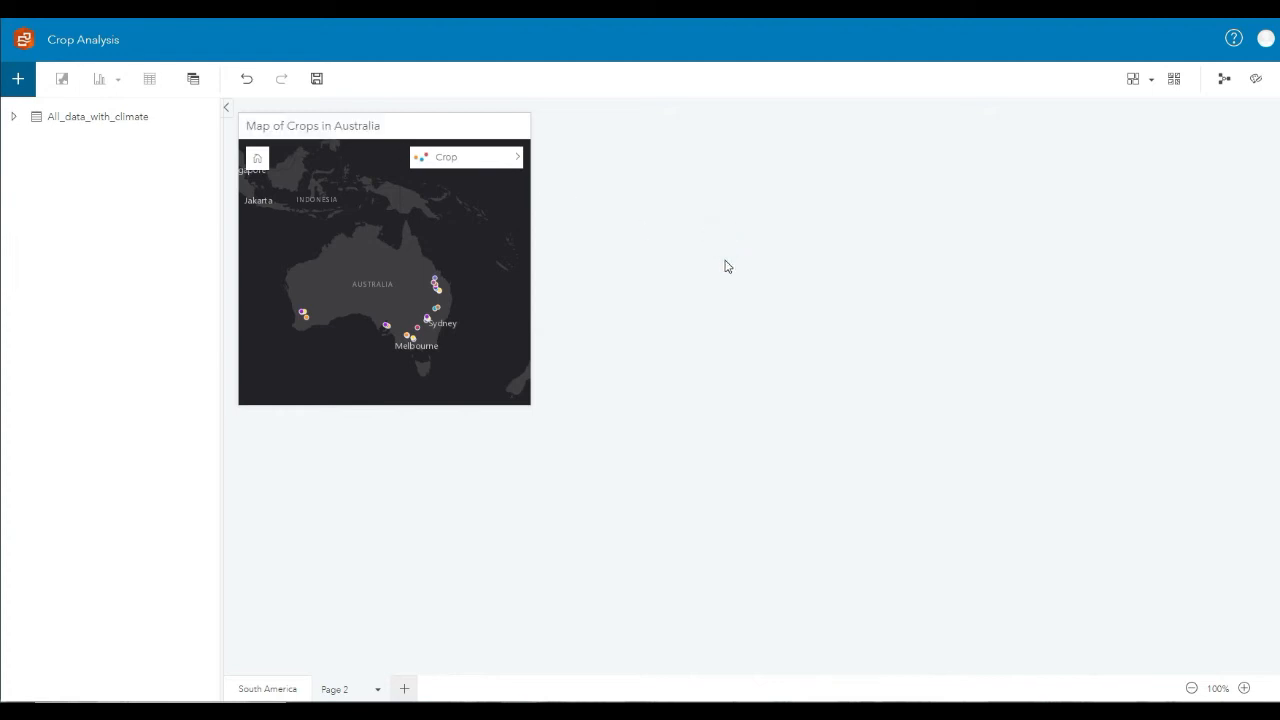
# Create a bar chart counting Crop.name.in.original.data beside the map, and filter its Location to Queensland, Victoria and Western Australia
pyautogui.moveTo(105, 116); pyautogui.dragTo(691, 189)
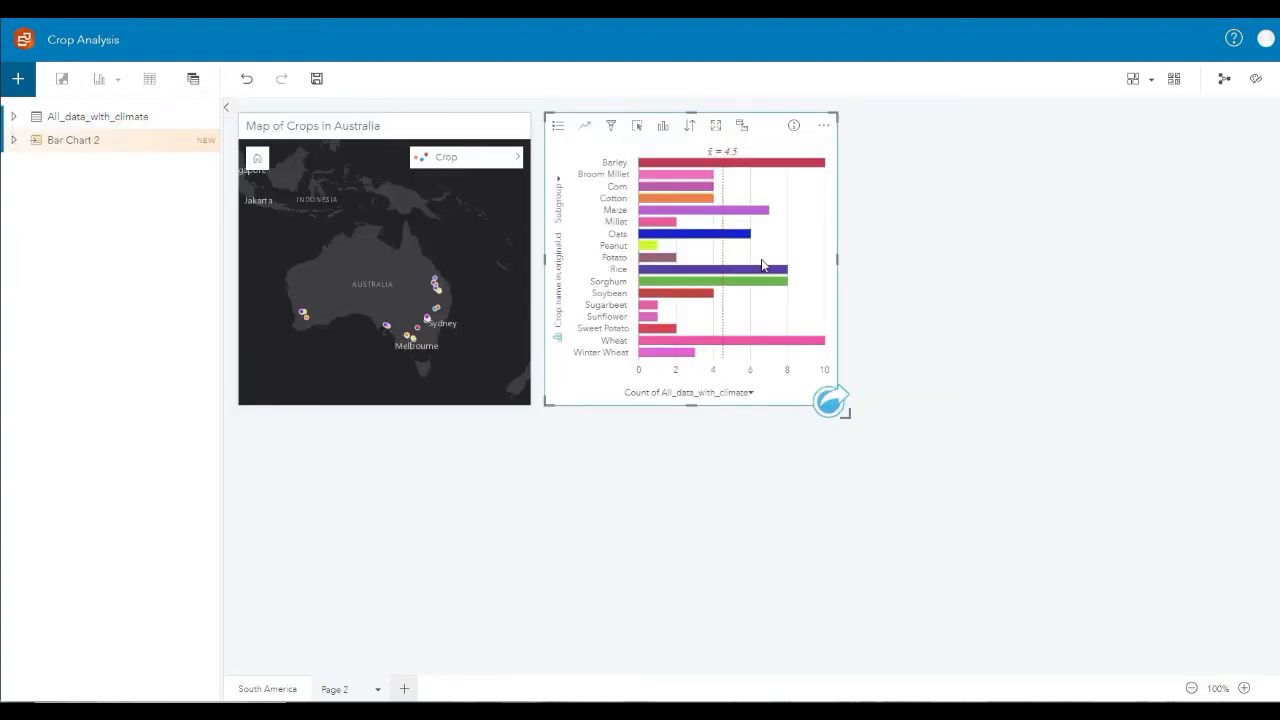
pyautogui.click(612, 126)
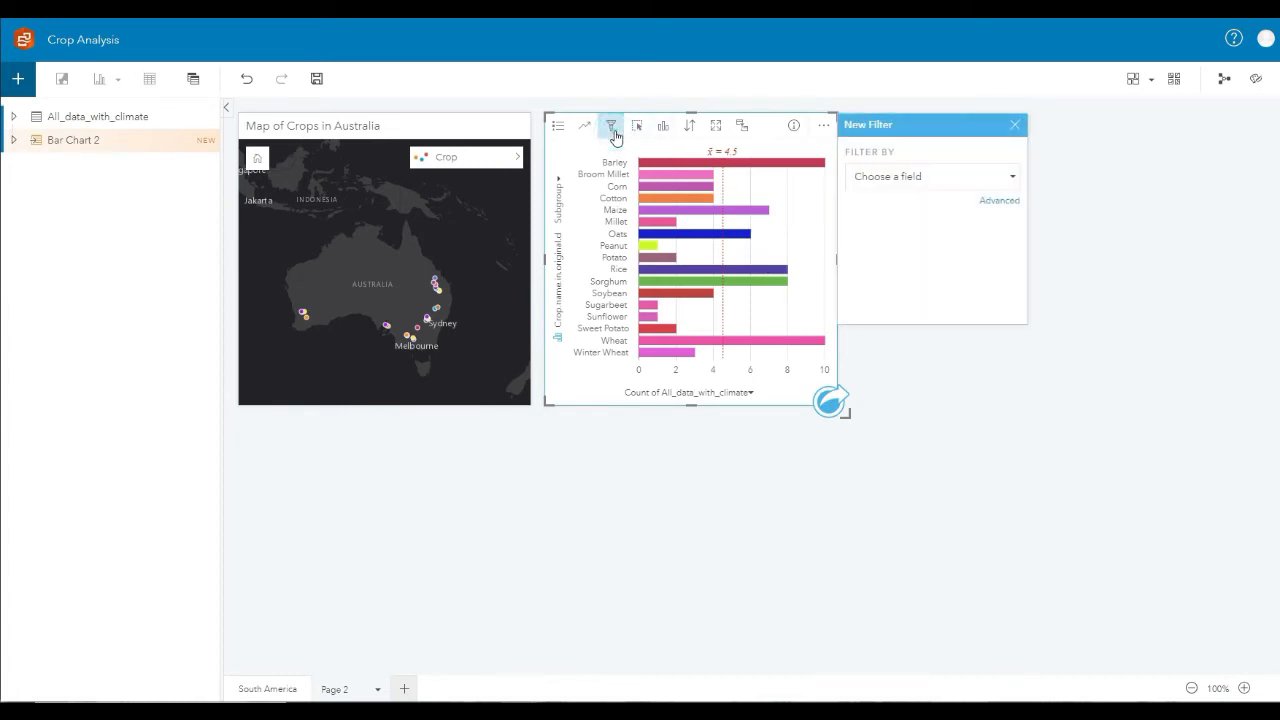
pyautogui.click(971, 180)
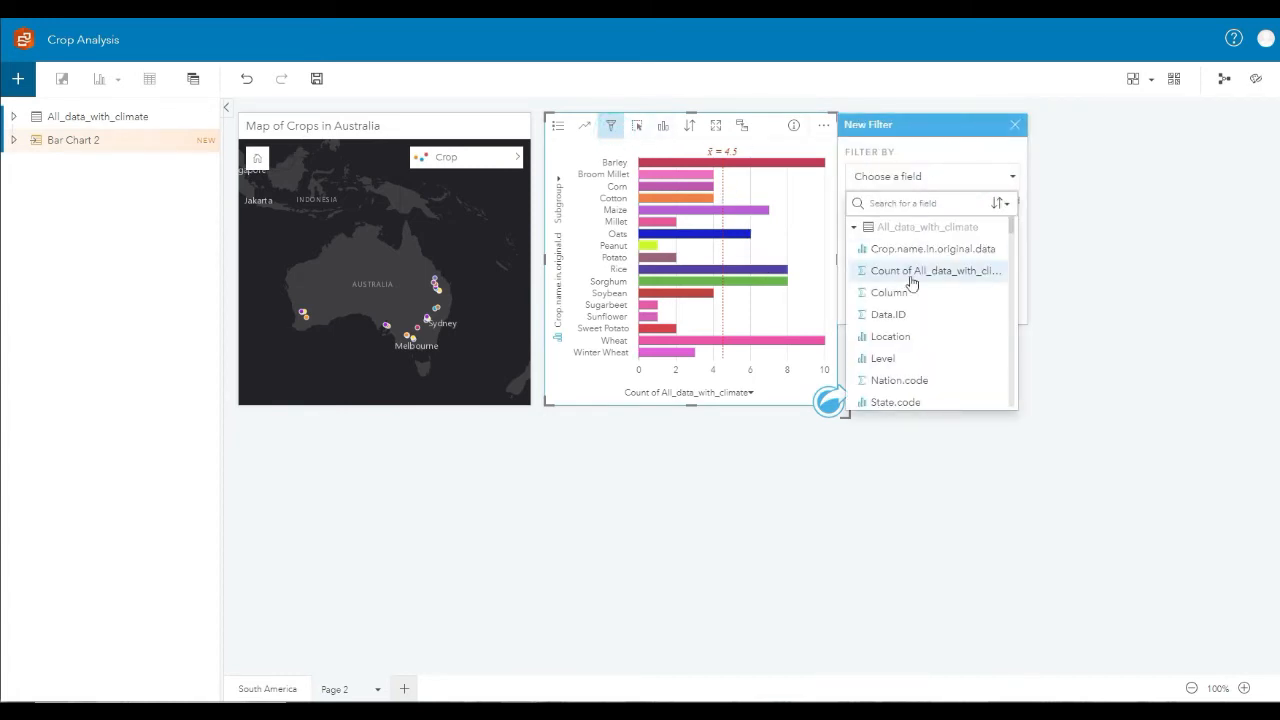
pyautogui.click(912, 337)
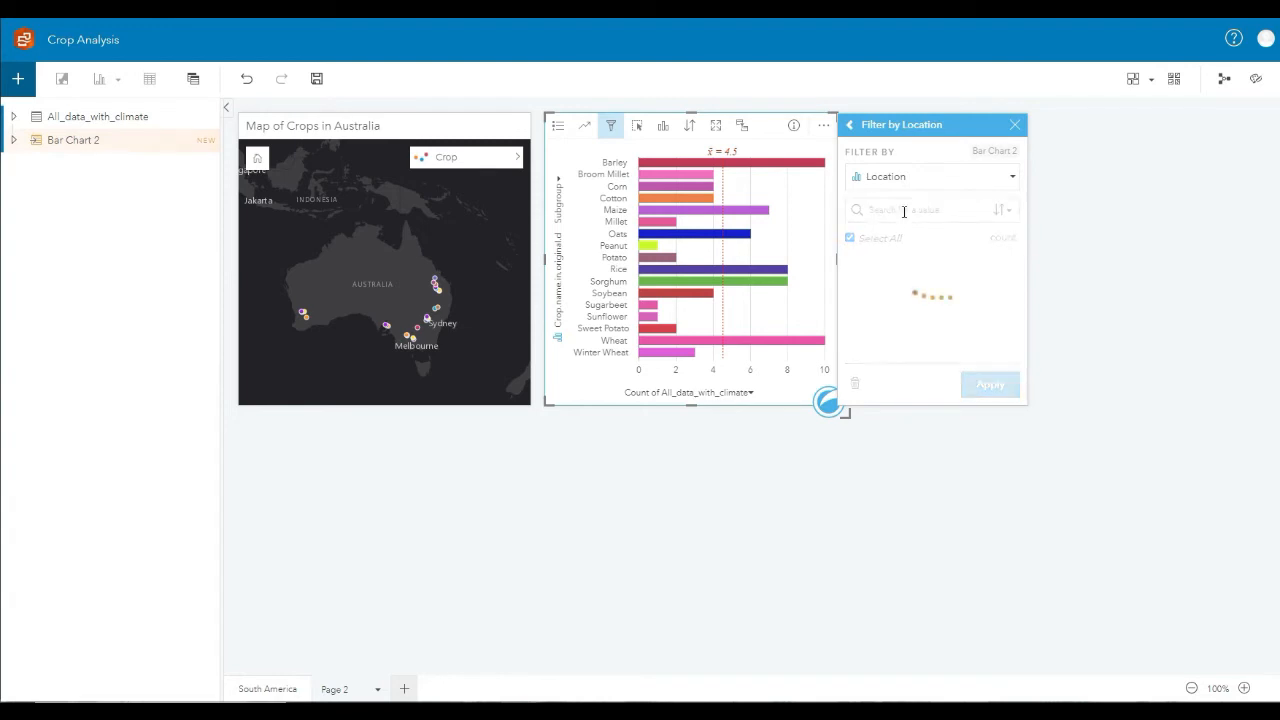
pyautogui.click(850, 238)
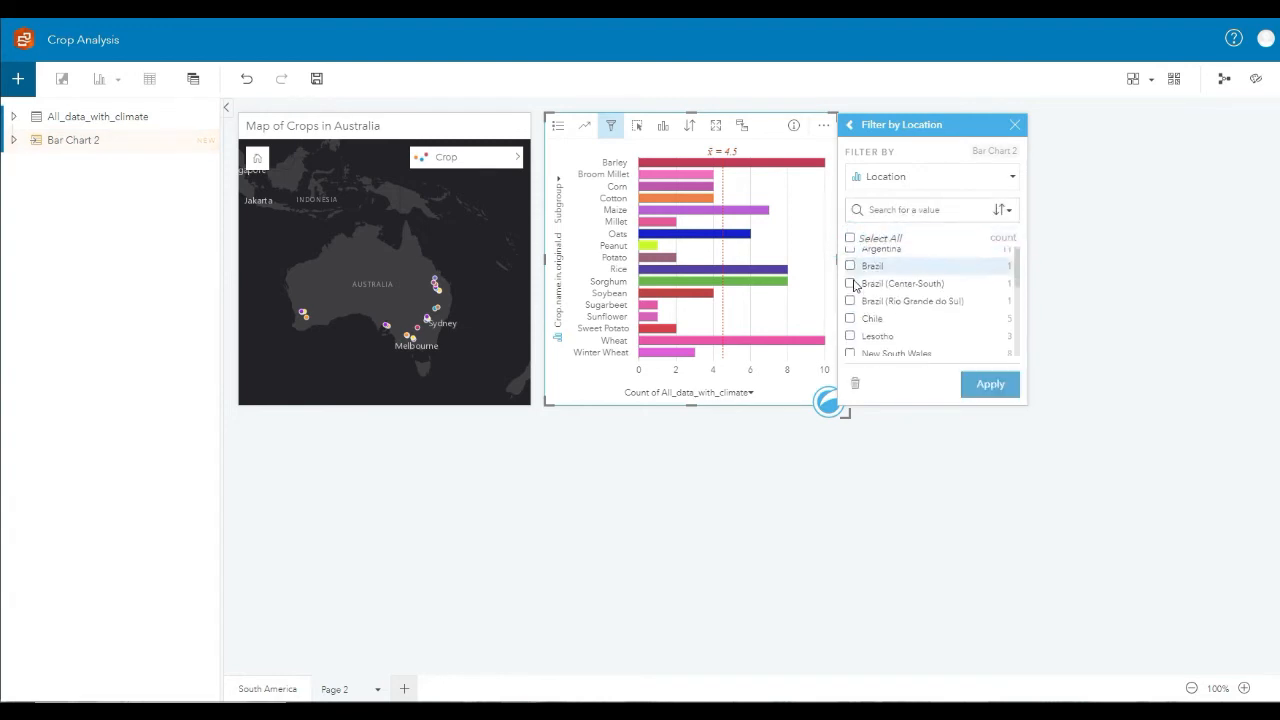
pyautogui.scroll(-3, 860, 291)
pyautogui.click(850, 274)
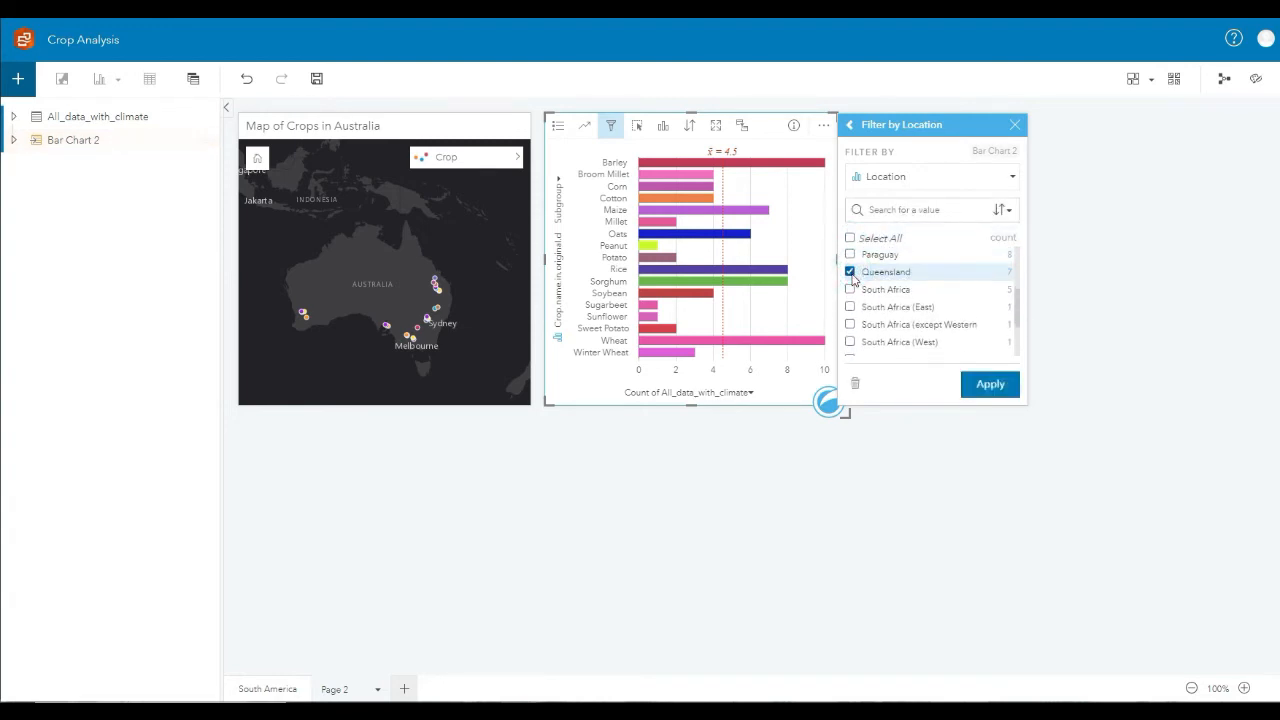
pyautogui.scroll(-1, 890, 320)
pyautogui.scroll(-2, 923, 320)
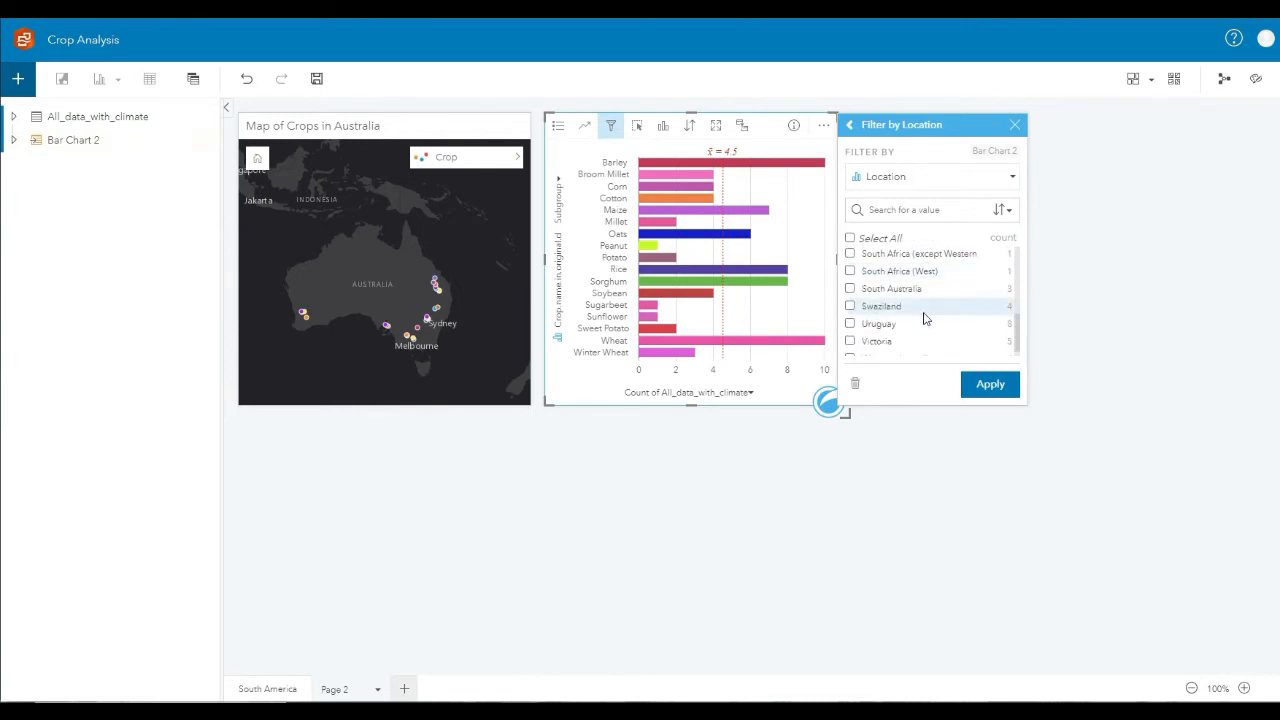
pyautogui.click(850, 341)
pyautogui.scroll(-1, 852, 340)
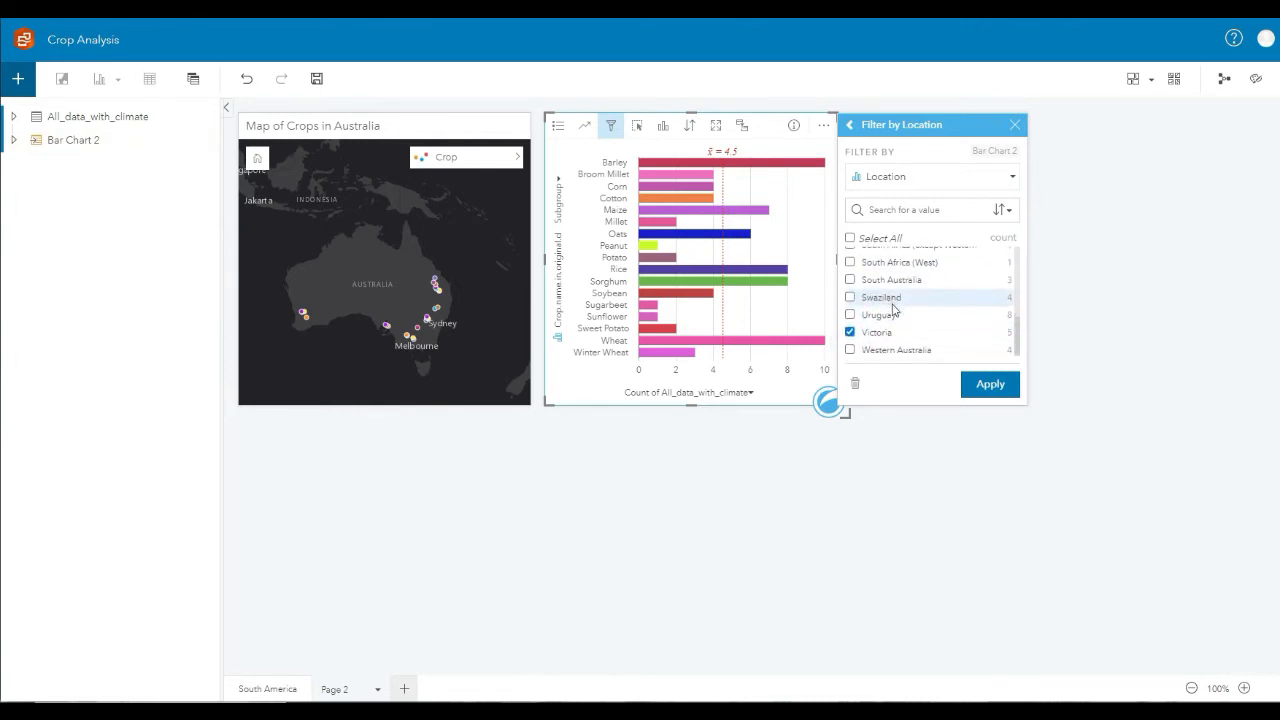
pyautogui.click(850, 347)
pyautogui.click(988, 384)
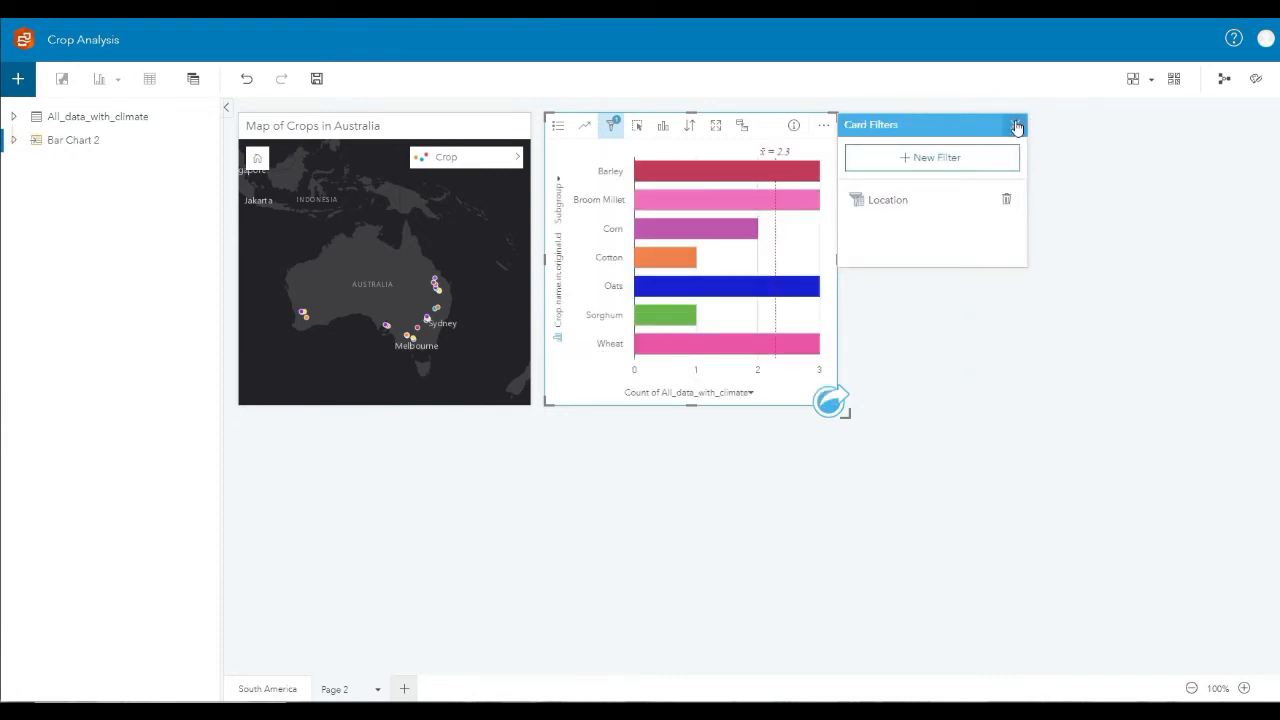
pyautogui.click(1016, 125)
# Enlarge the Australia map and bar chart cards and move the chart aside so that the two stand side by side without overlapping
pyautogui.moveTo(846, 416); pyautogui.dragTo(860, 431)
pyautogui.click(520, 407)
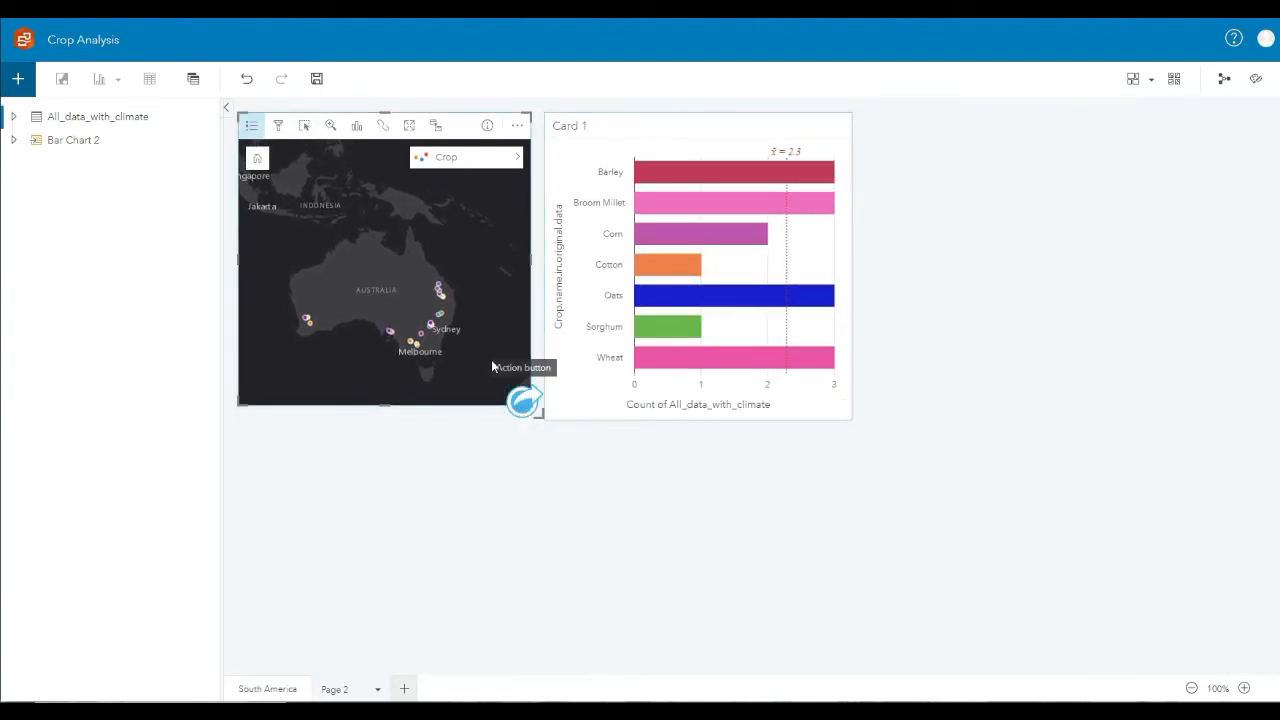
pyautogui.moveTo(537, 416); pyautogui.dragTo(551, 428)
pyautogui.click(666, 403)
pyautogui.moveTo(765, 115); pyautogui.dragTo(771, 123)
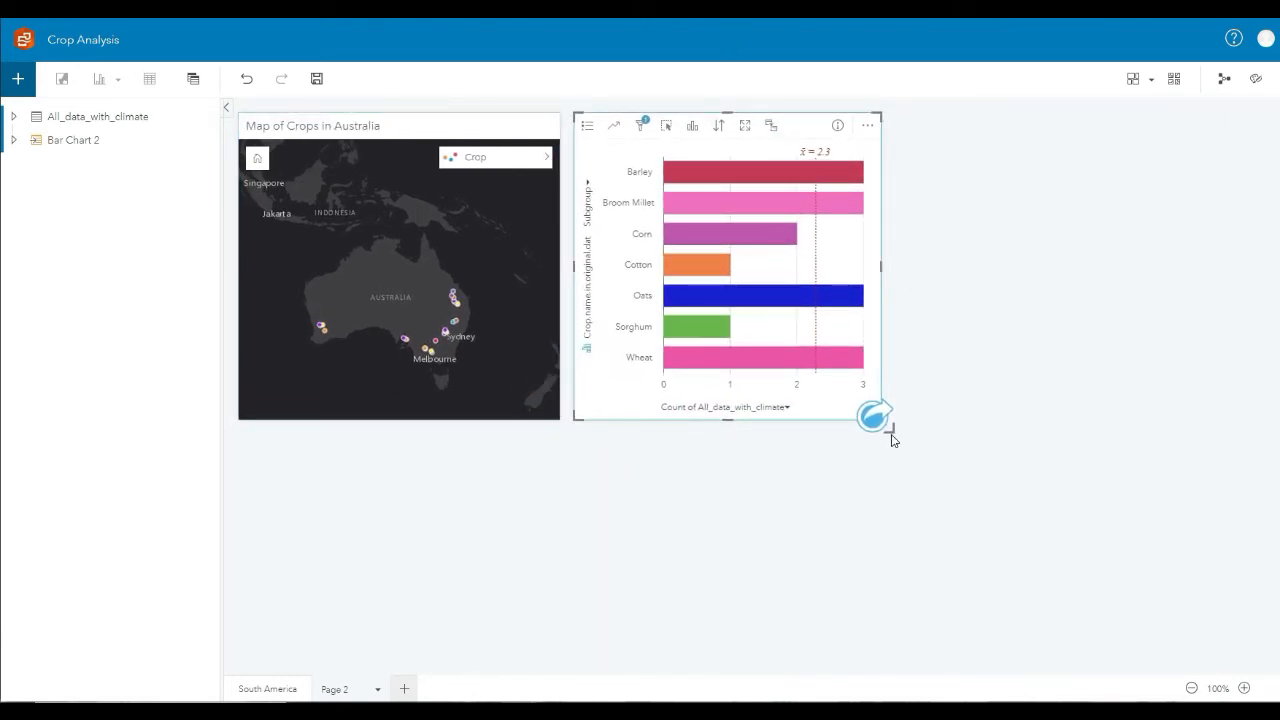
pyautogui.moveTo(893, 428); pyautogui.dragTo(1010, 502)
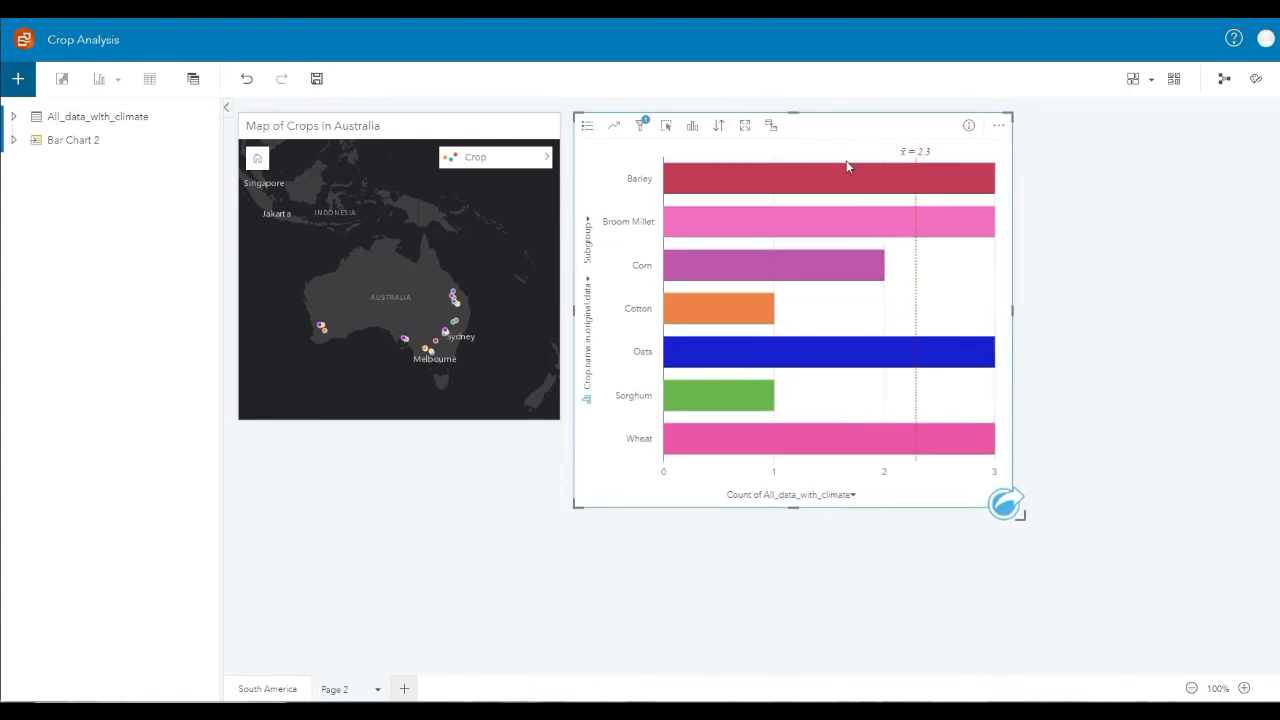
pyautogui.moveTo(860, 133); pyautogui.dragTo(1074, 129)
pyautogui.click(412, 257)
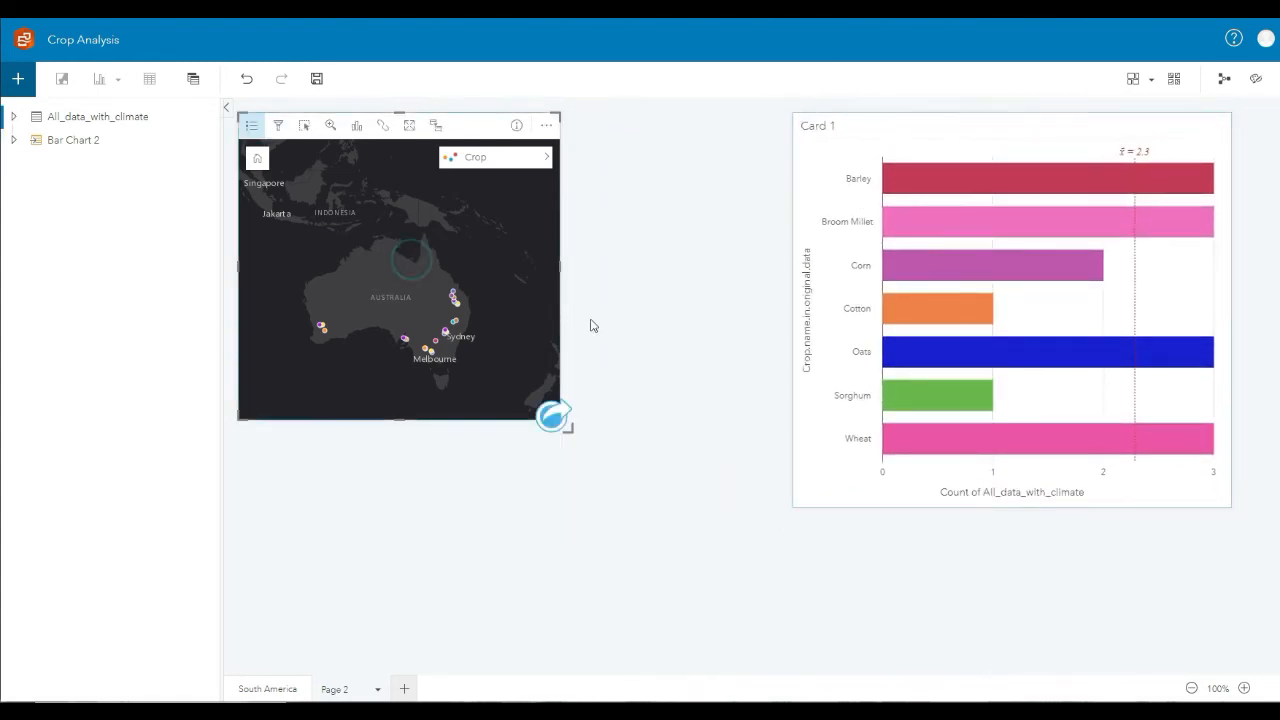
pyautogui.moveTo(568, 430); pyautogui.dragTo(751, 548)
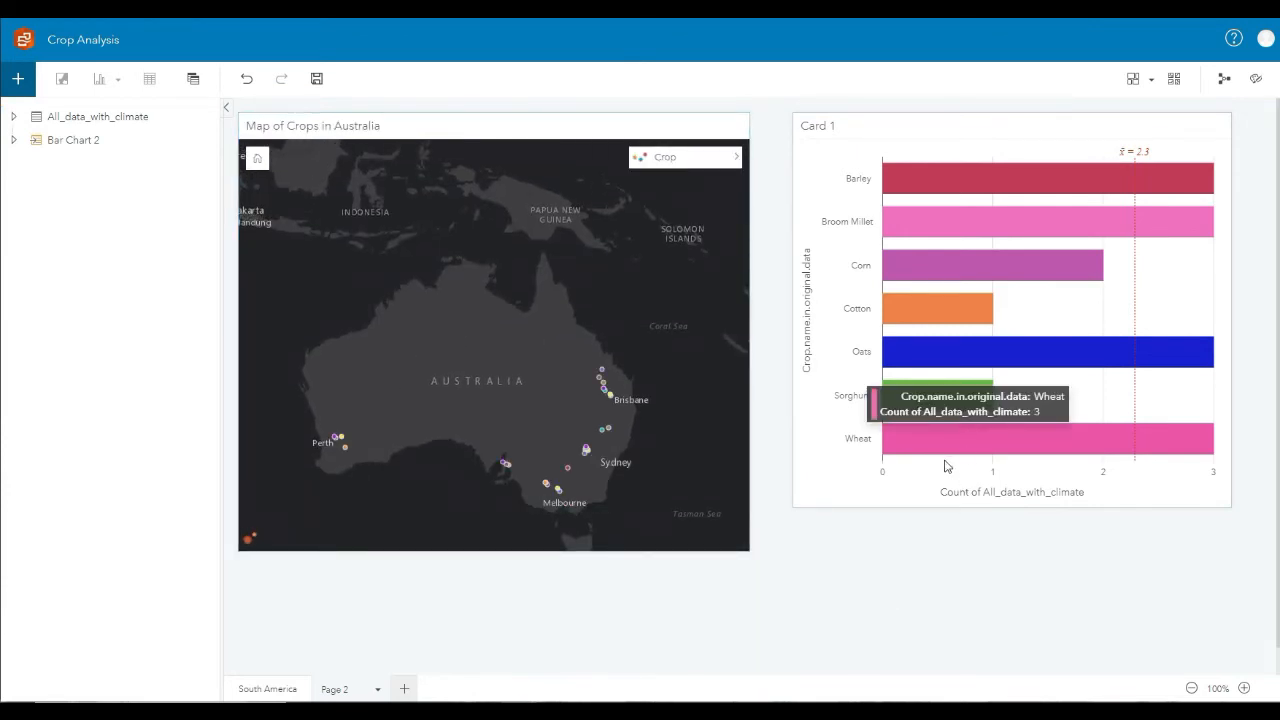
# Examine where Wheat, Oats, Corn and Broom Millet grow in Australia by selecting each crop's bar in the chart
pyautogui.click(975, 450)
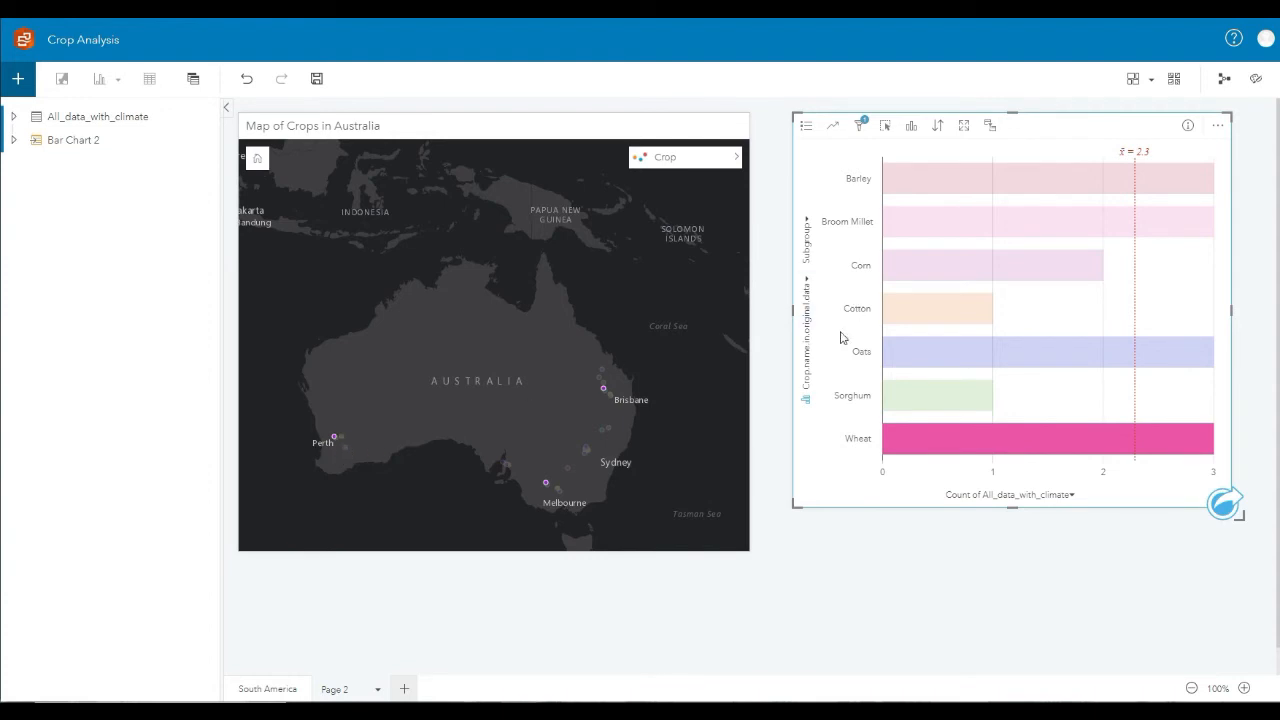
pyautogui.click(976, 355)
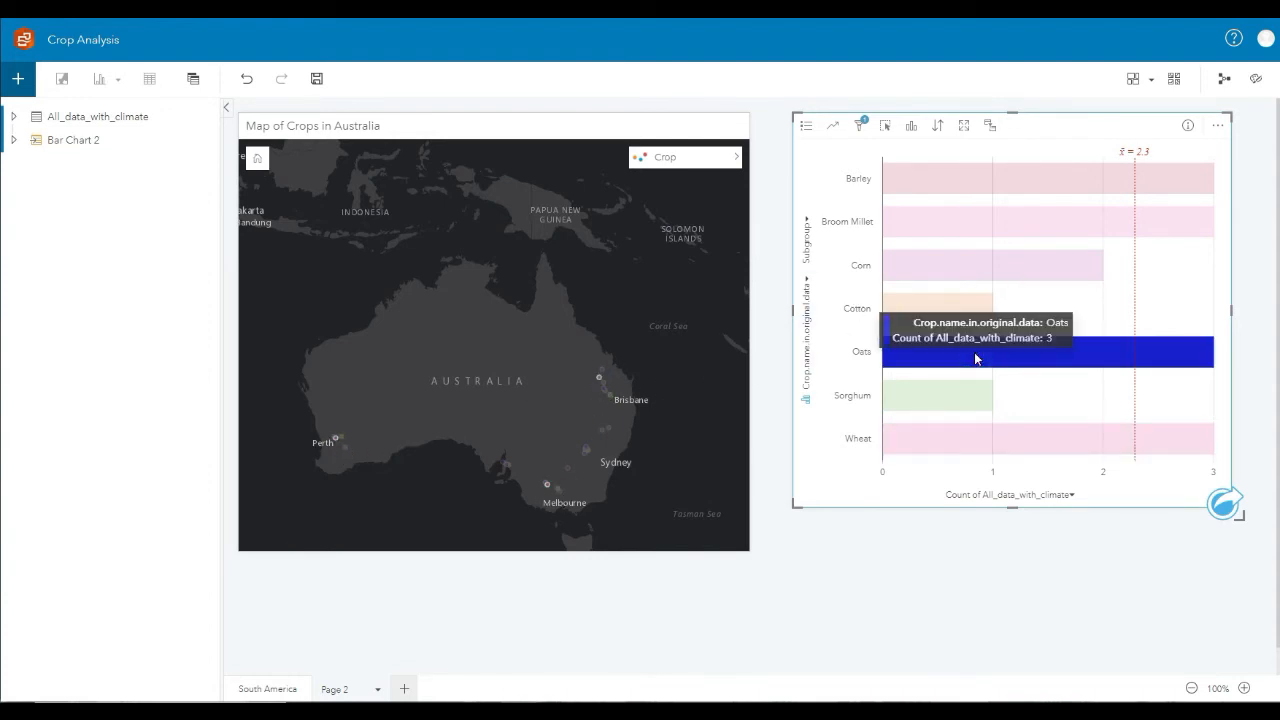
pyautogui.click(962, 270)
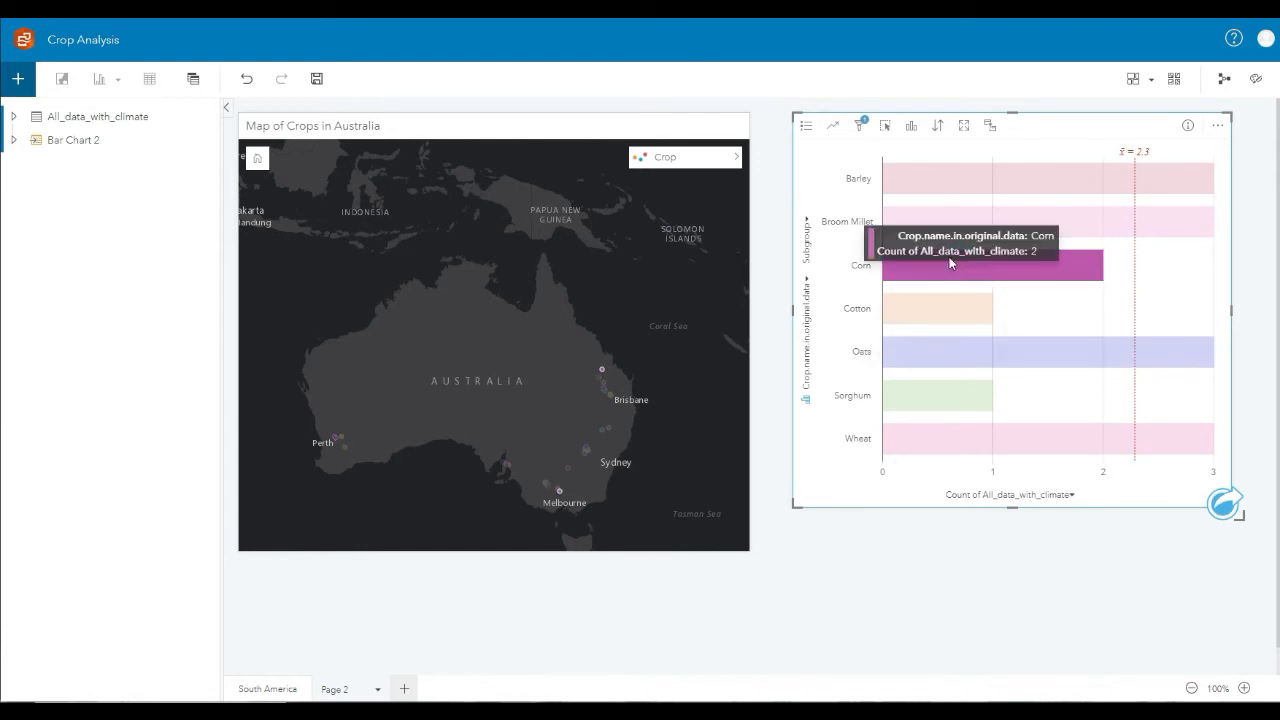
pyautogui.click(938, 229)
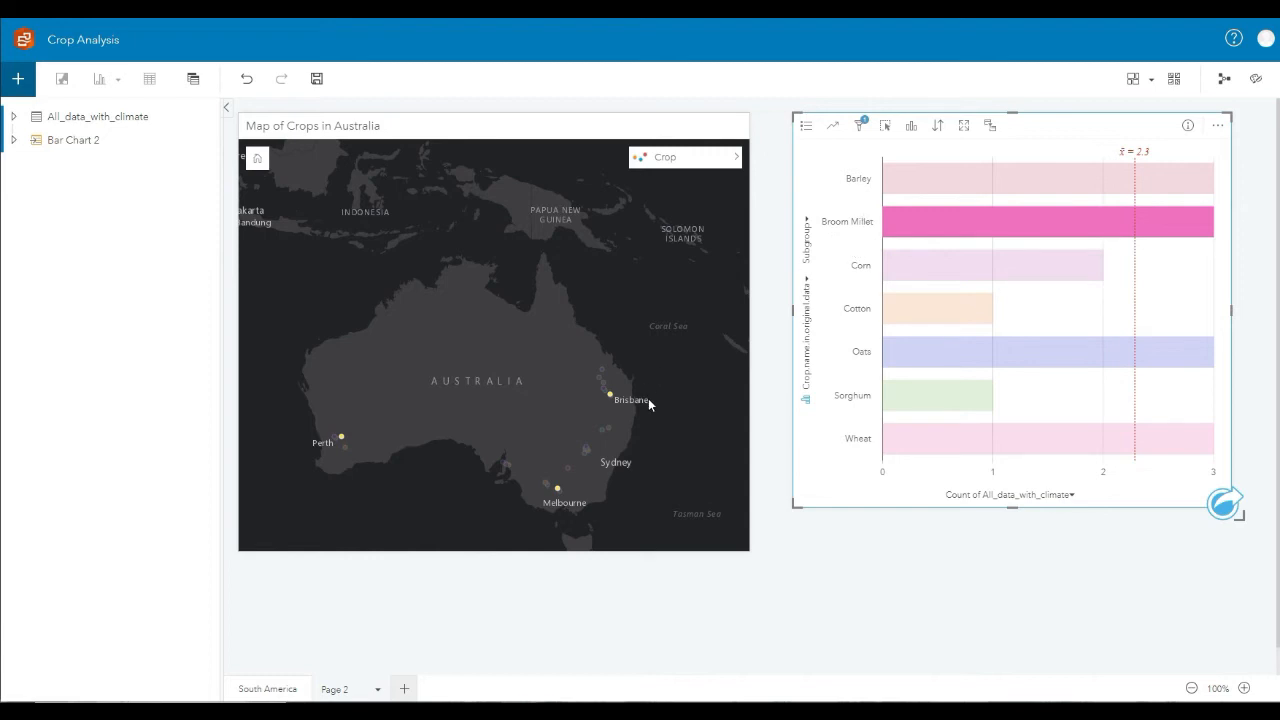
pyautogui.click(863, 601)
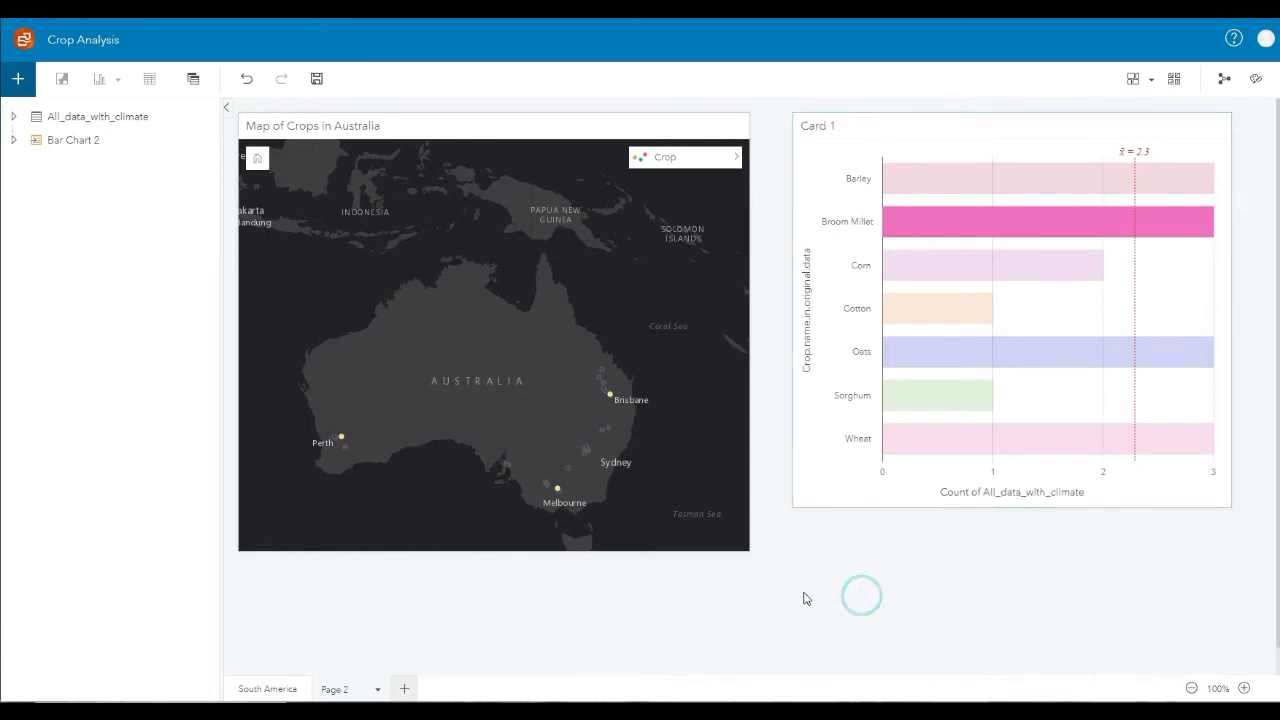
# Rename the second workbook page as Australia
pyautogui.doubleClick(340, 689)
pyautogui.write('Cl')
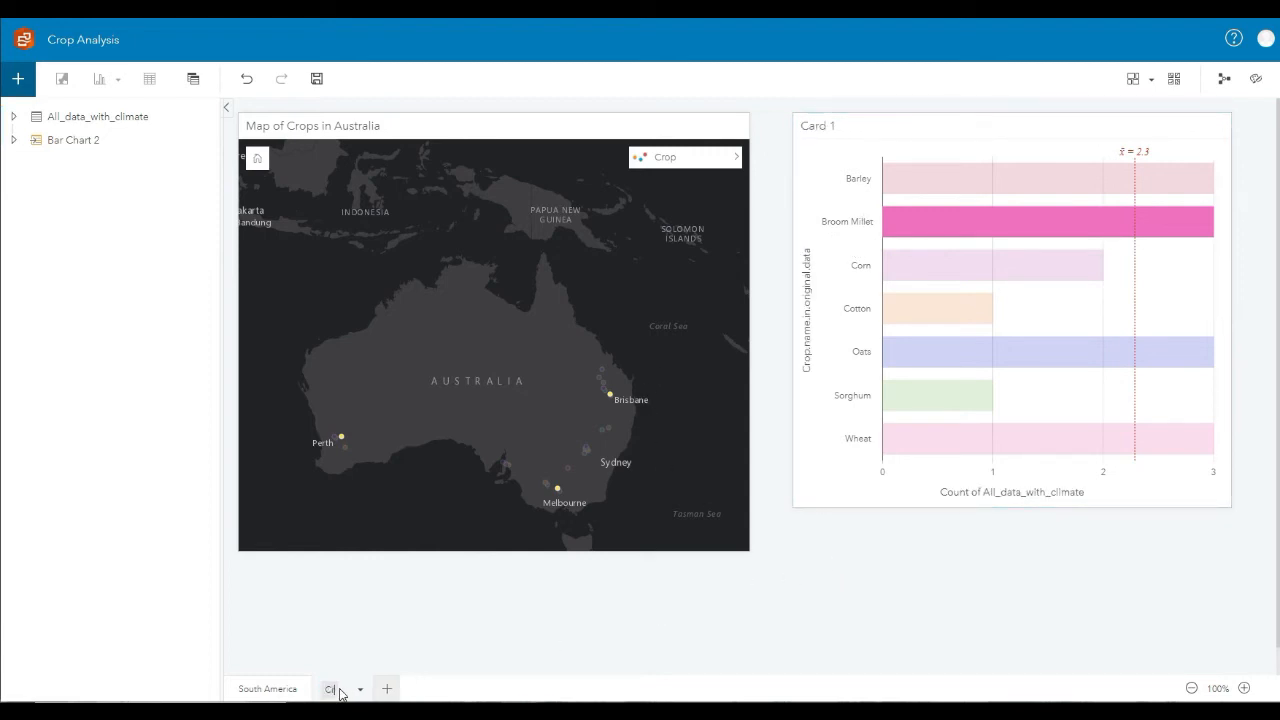
pyautogui.press('BackSpace')
pyautogui.press('BackSpace')
pyautogui.write('Australia')
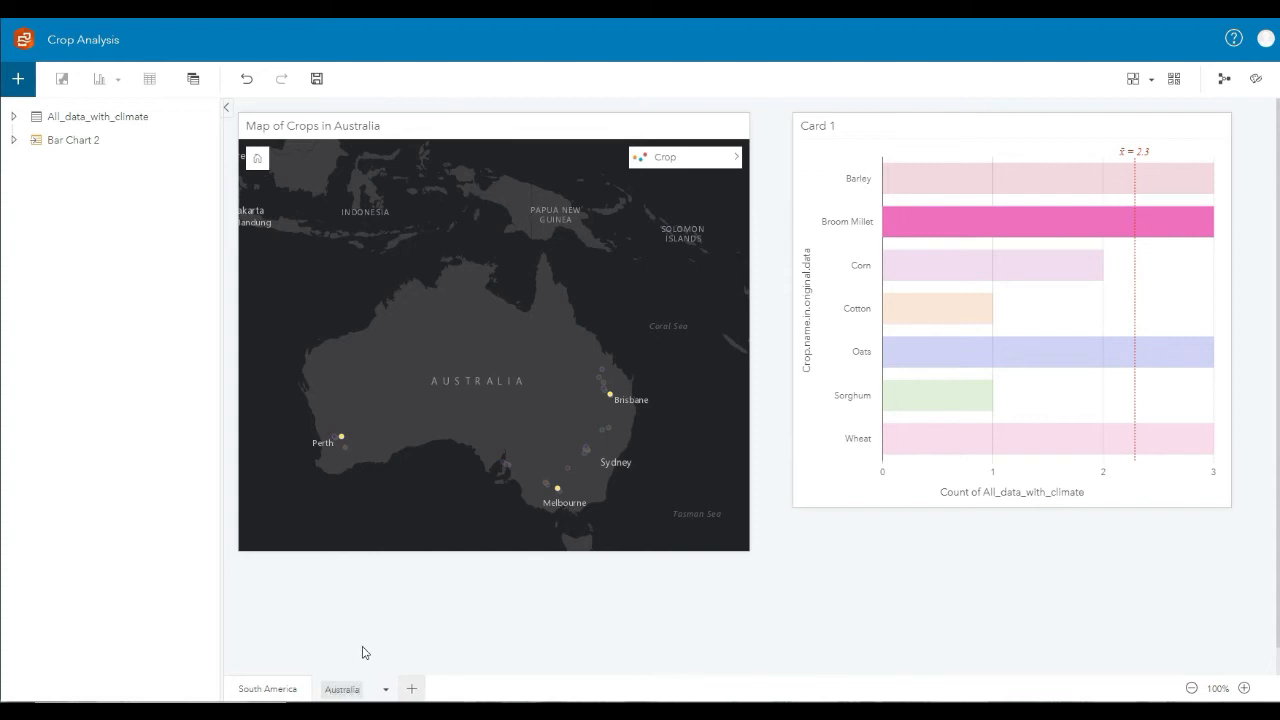
pyautogui.click(361, 648)
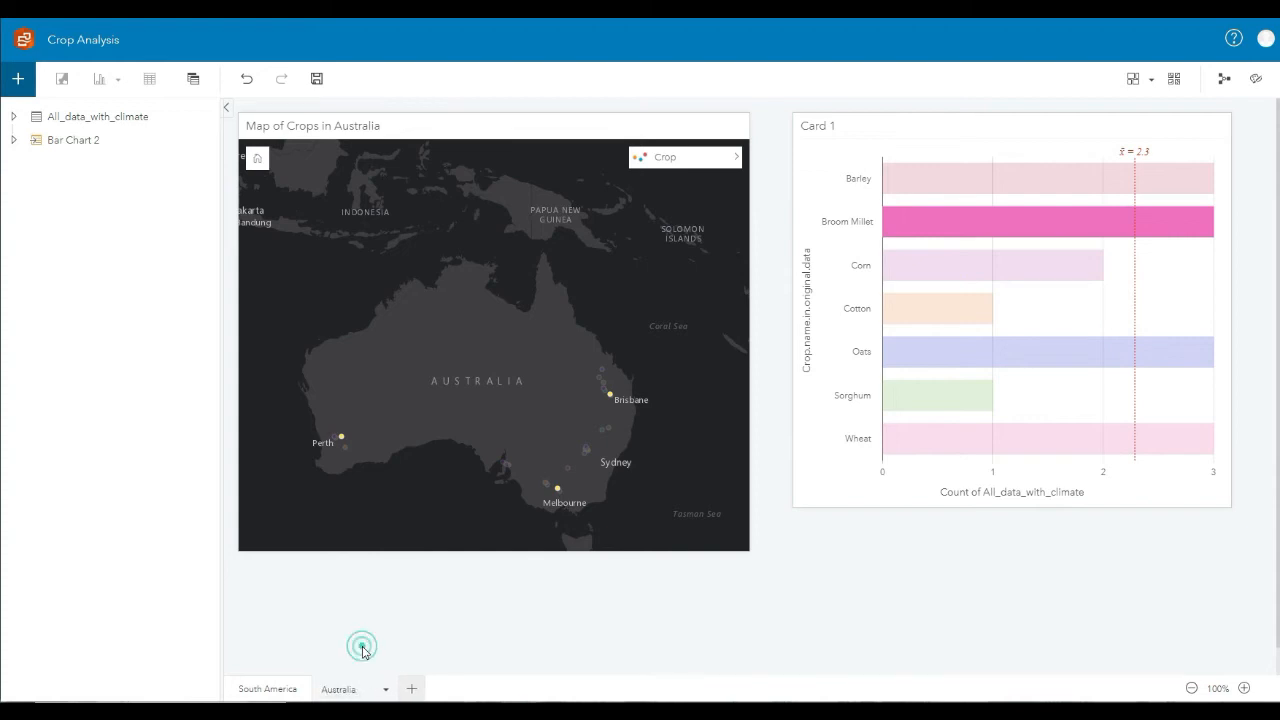
# Enlarge the South America map and bar chart cards and move the chart aside so they stand side by side without overlapping
pyautogui.click(263, 690)
pyautogui.click(641, 466)
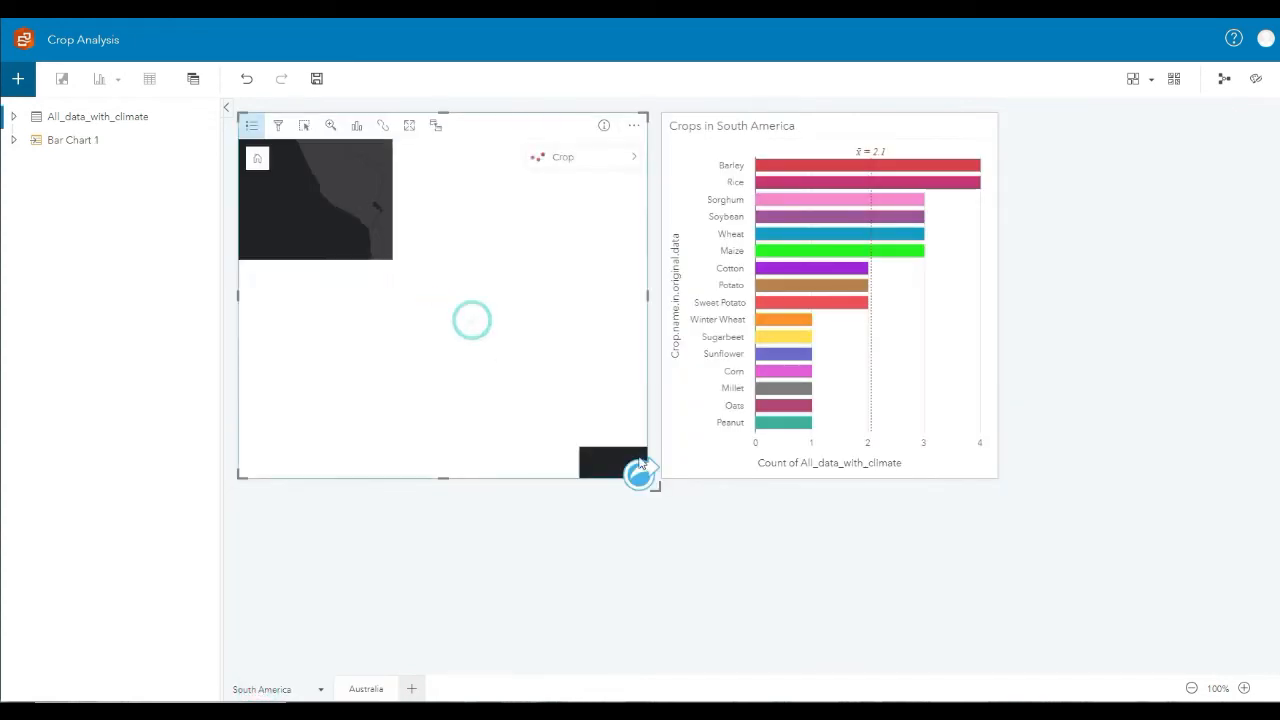
pyautogui.moveTo(641, 466); pyautogui.dragTo(720, 590)
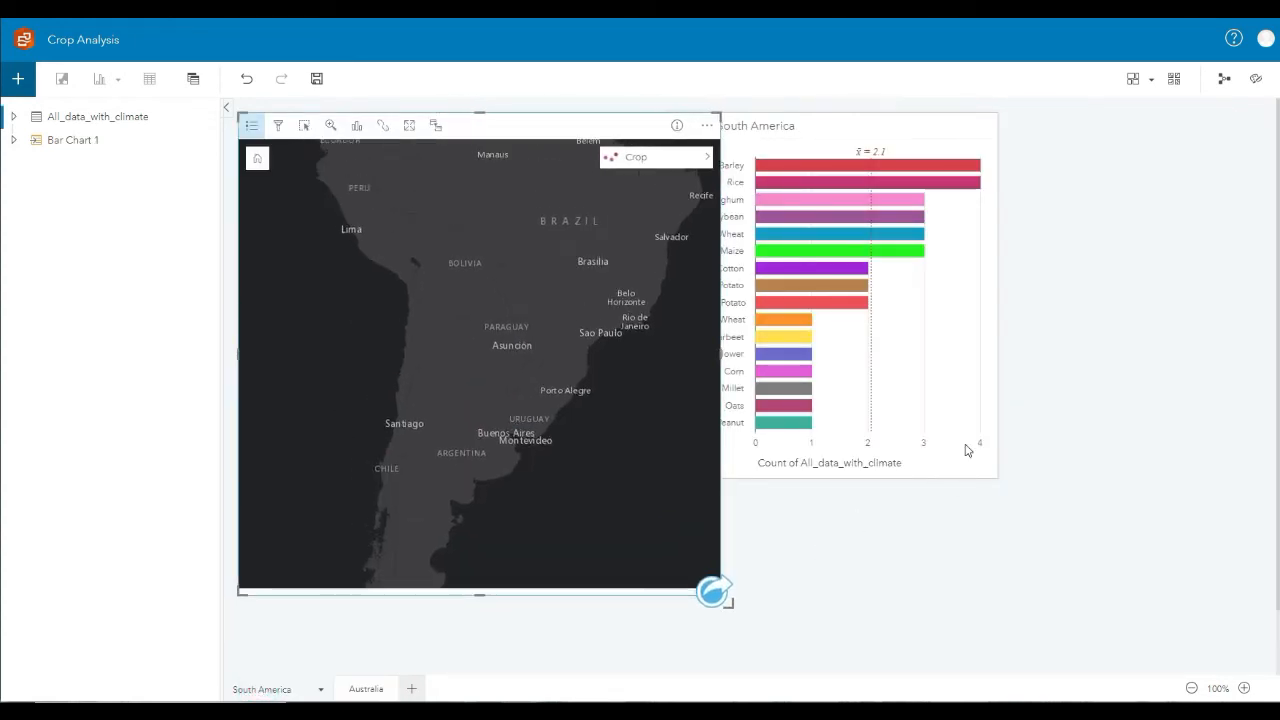
pyautogui.click(990, 472)
pyautogui.moveTo(990, 472); pyautogui.dragTo(1137, 577)
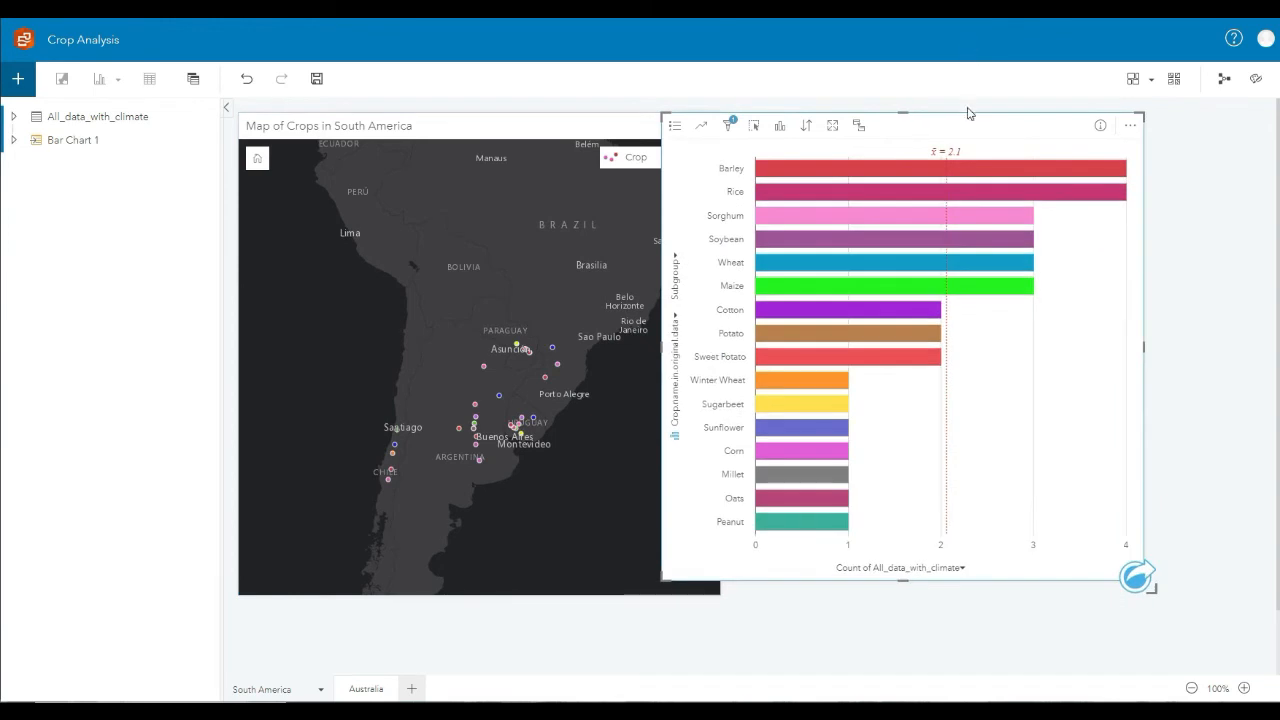
pyautogui.moveTo(967, 113); pyautogui.dragTo(1040, 126)
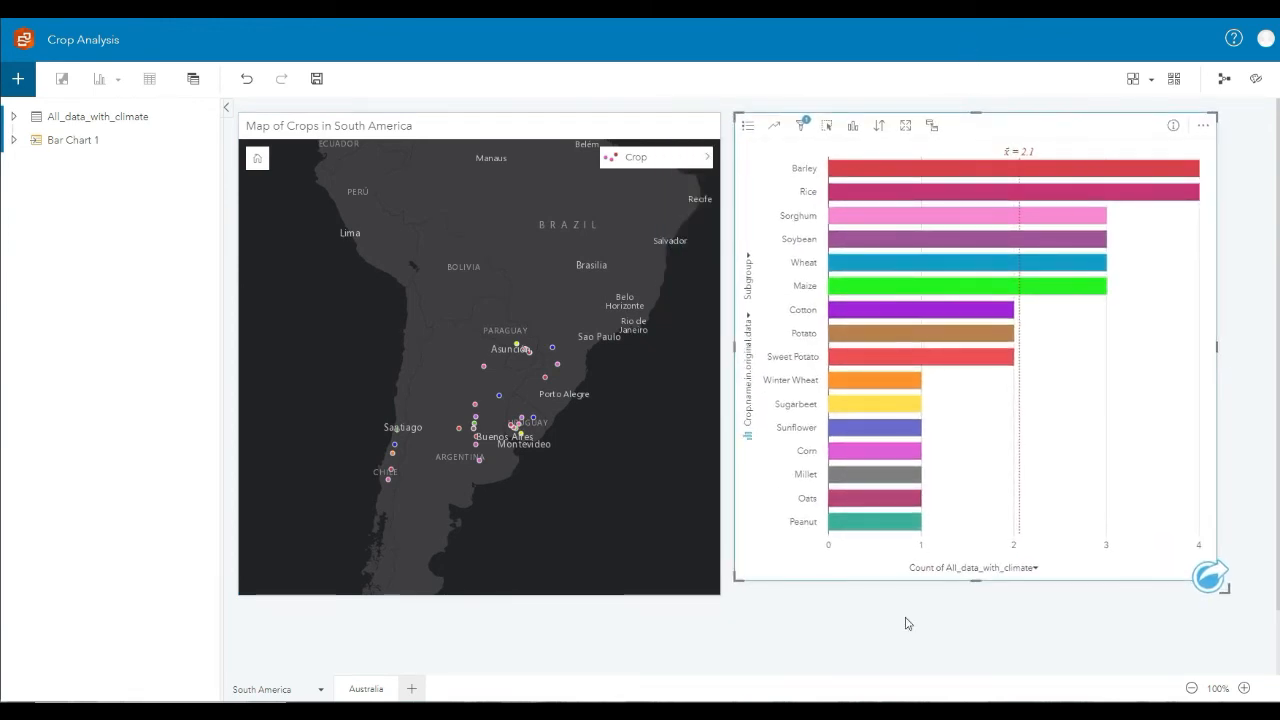
pyautogui.click(830, 625)
# Compare the Australia and South America pages by switching between them, and save the workbook
pyautogui.click(362, 689)
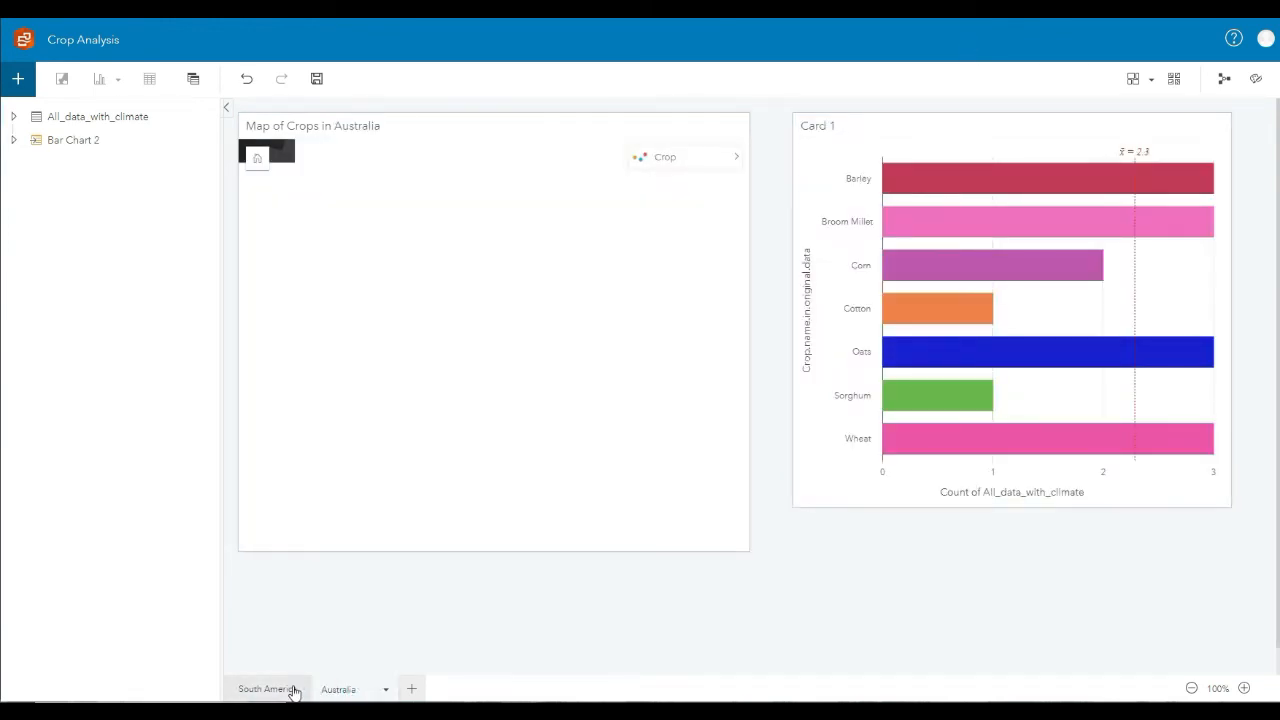
pyautogui.click(283, 690)
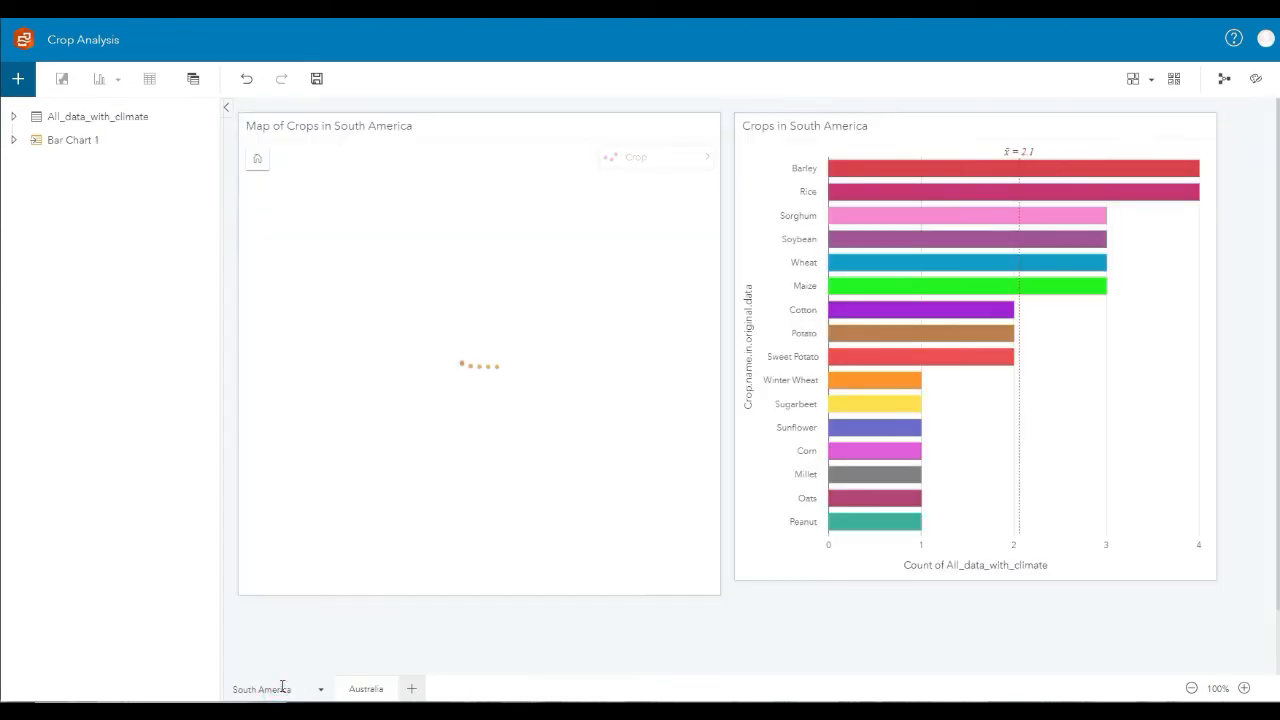
pyautogui.click(350, 690)
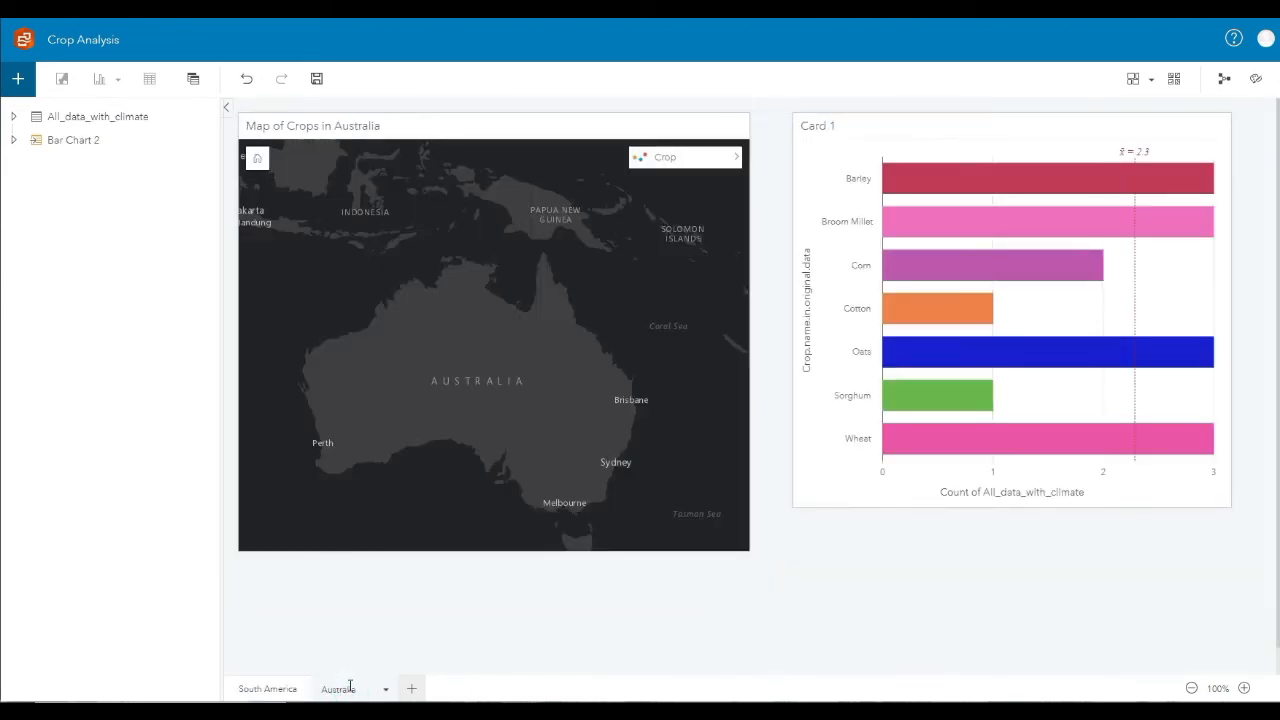
pyautogui.click(289, 690)
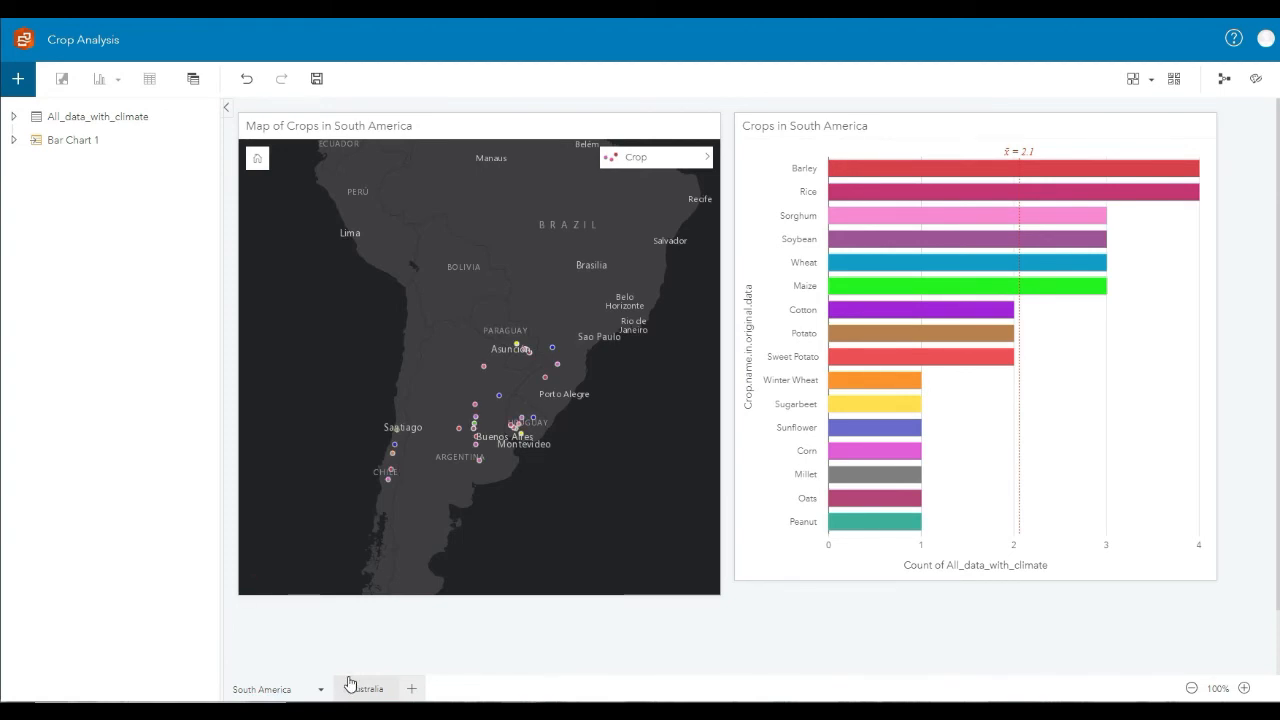
pyautogui.click(350, 686)
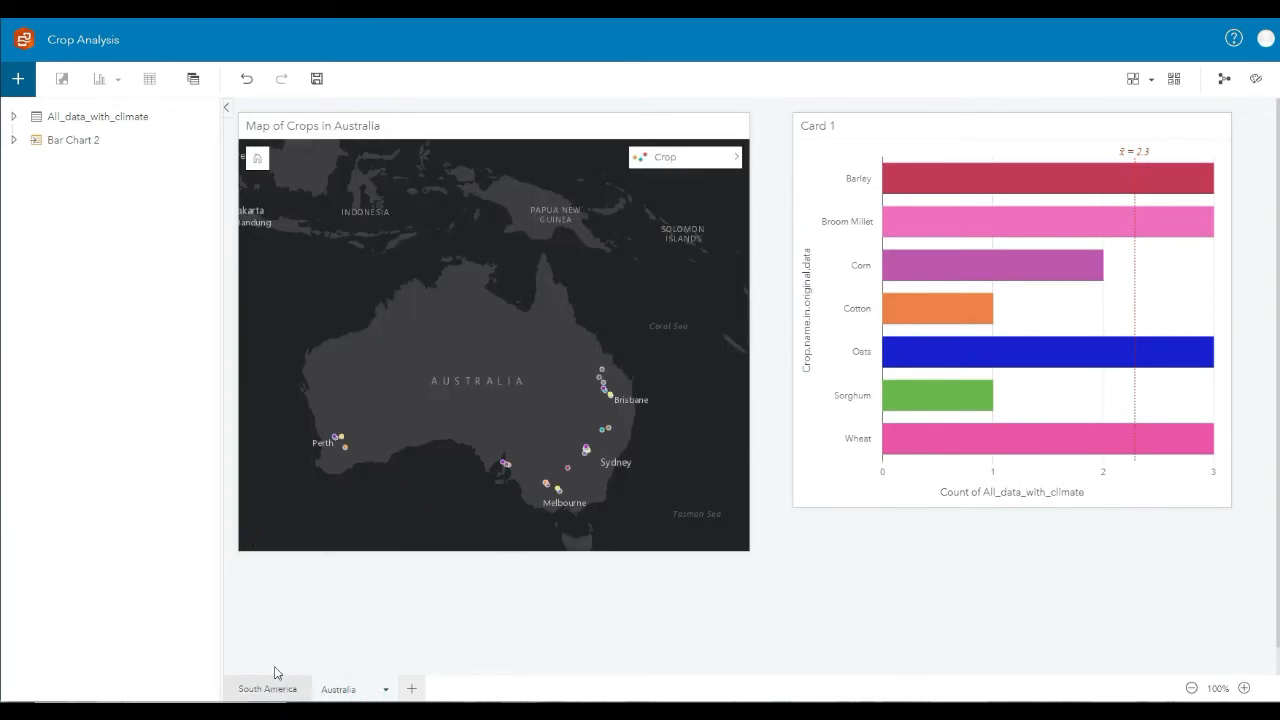
pyautogui.click(316, 78)
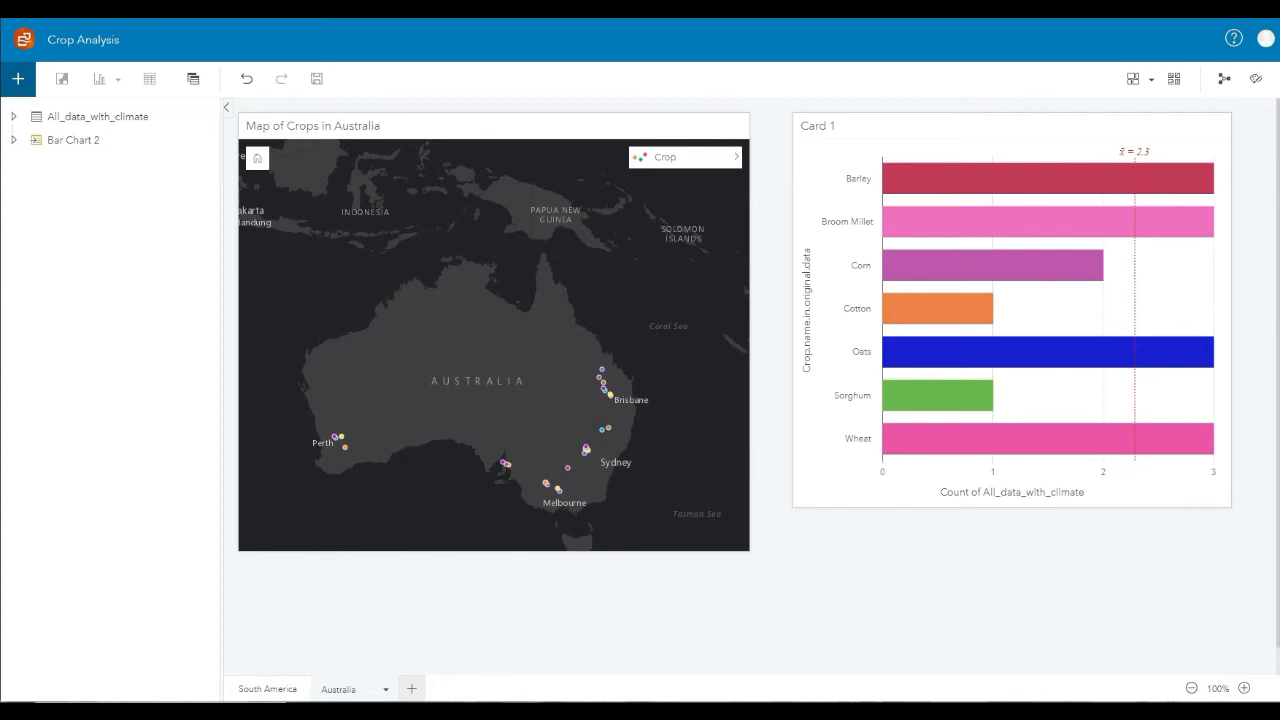
# Look through the fields of All_data_with_climate for climate variables such as average temperature and precipitation
pyautogui.click(1160, 234)
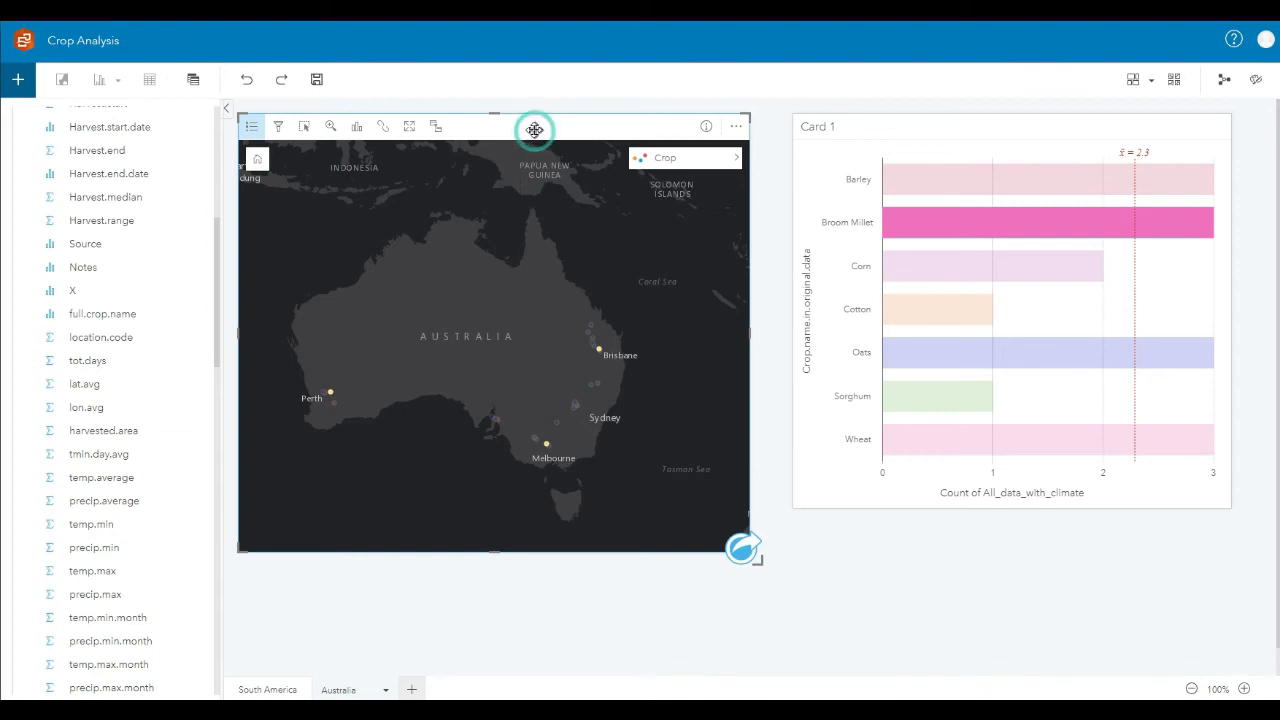
pyautogui.scroll(5, 150, 170)
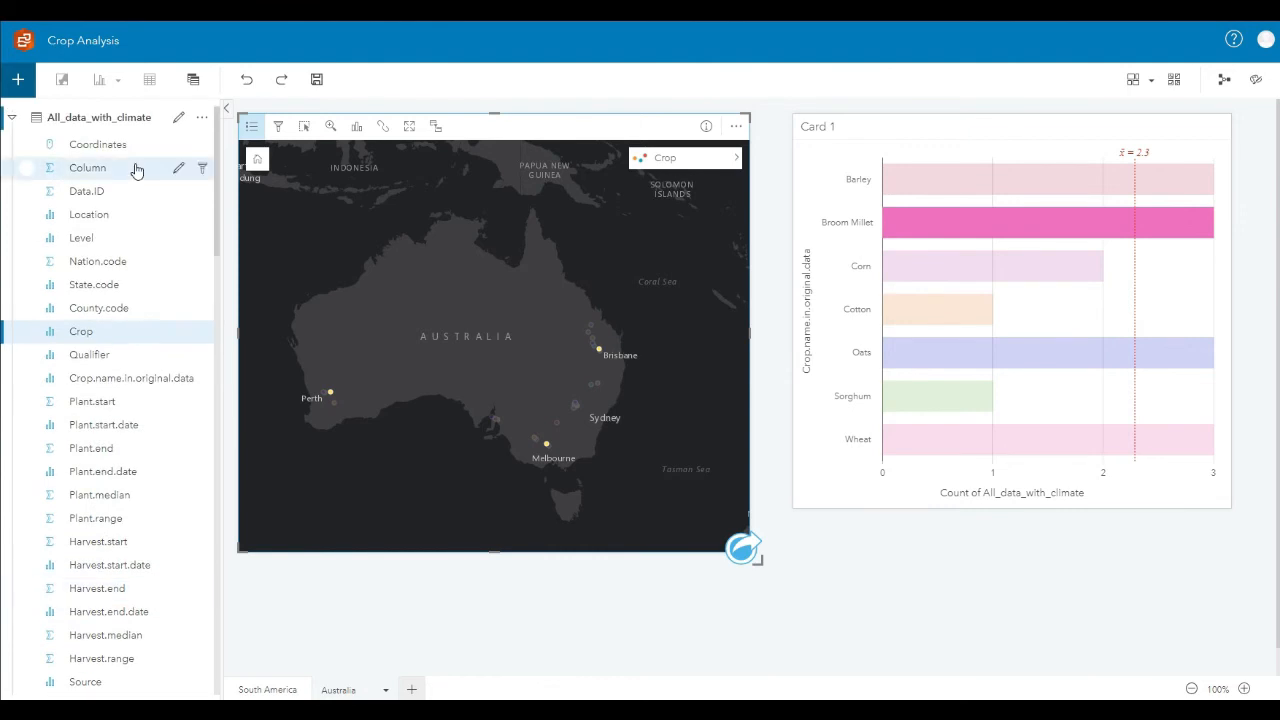
pyautogui.click(16, 118)
pyautogui.click(16, 118)
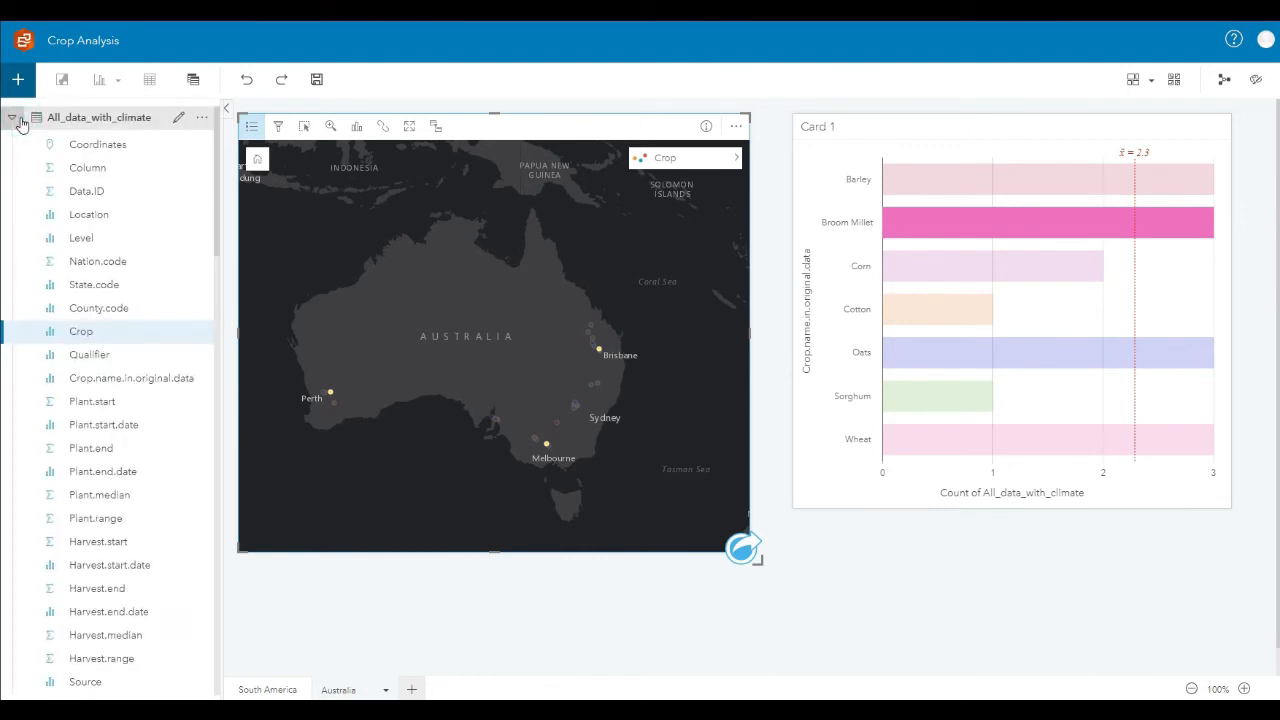
pyautogui.scroll(-1, 130, 375)
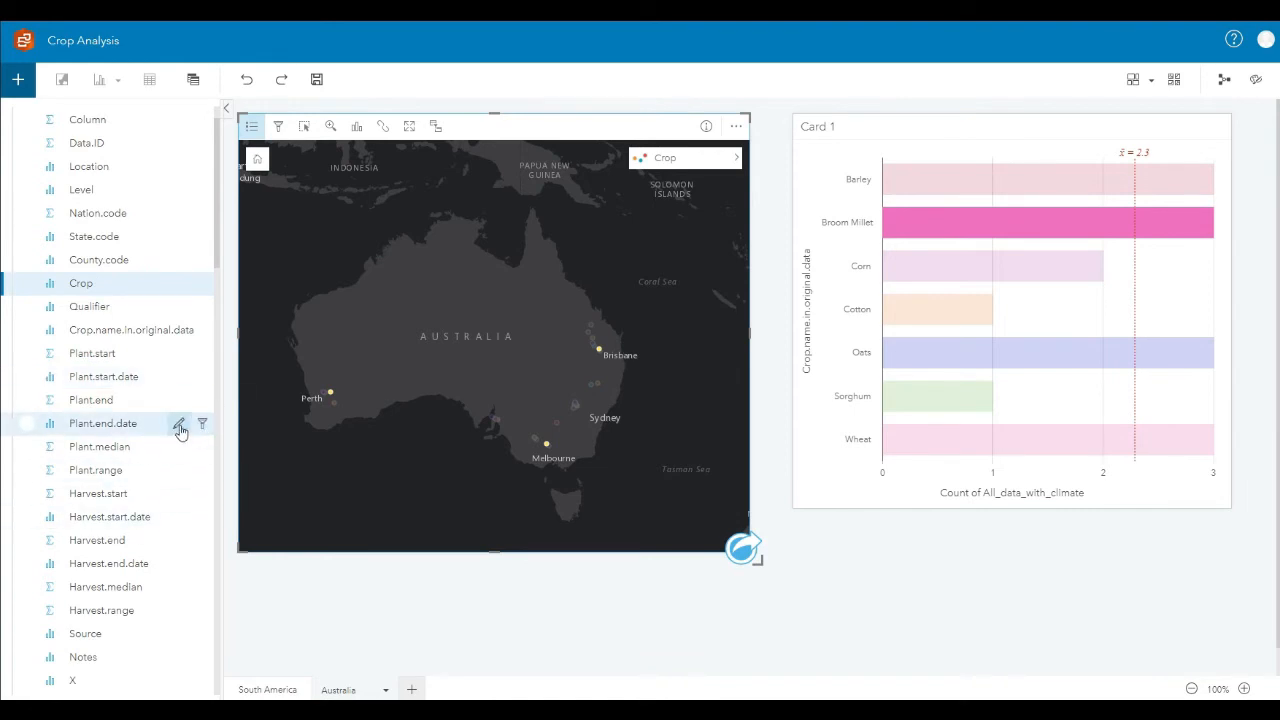
pyautogui.scroll(-5, 155, 425)
pyautogui.scroll(-2, 148, 418)
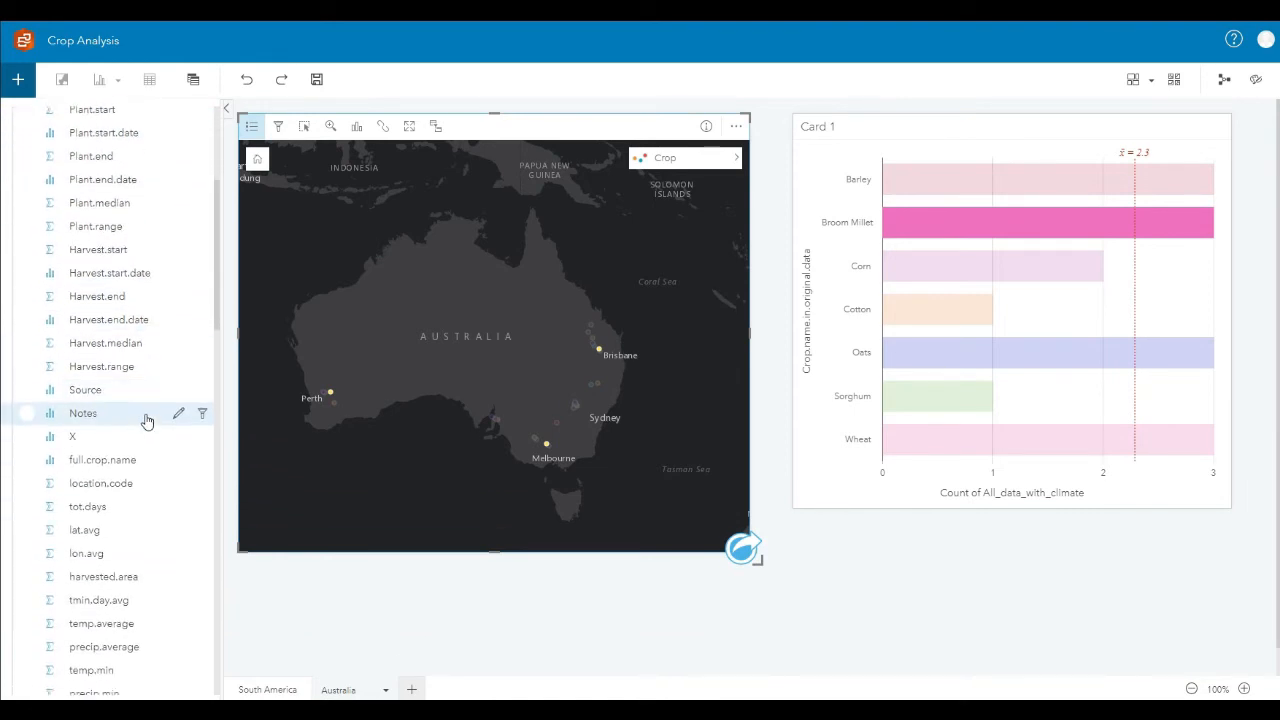
pyautogui.scroll(2, 397, 417)
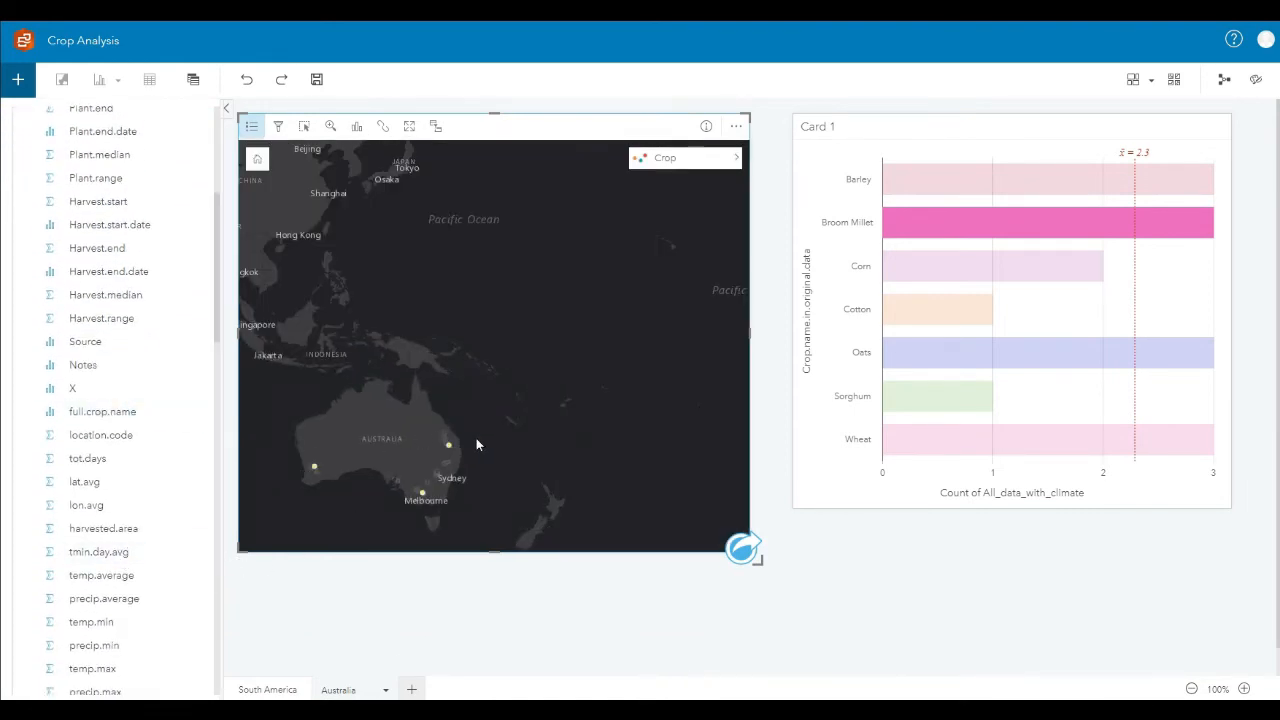
# Examine the Broom Millet sites on the Australia map, both close up and with the whole continent in view
pyautogui.scroll(3, 480, 444)
pyautogui.moveTo(506, 404); pyautogui.dragTo(590, 321)
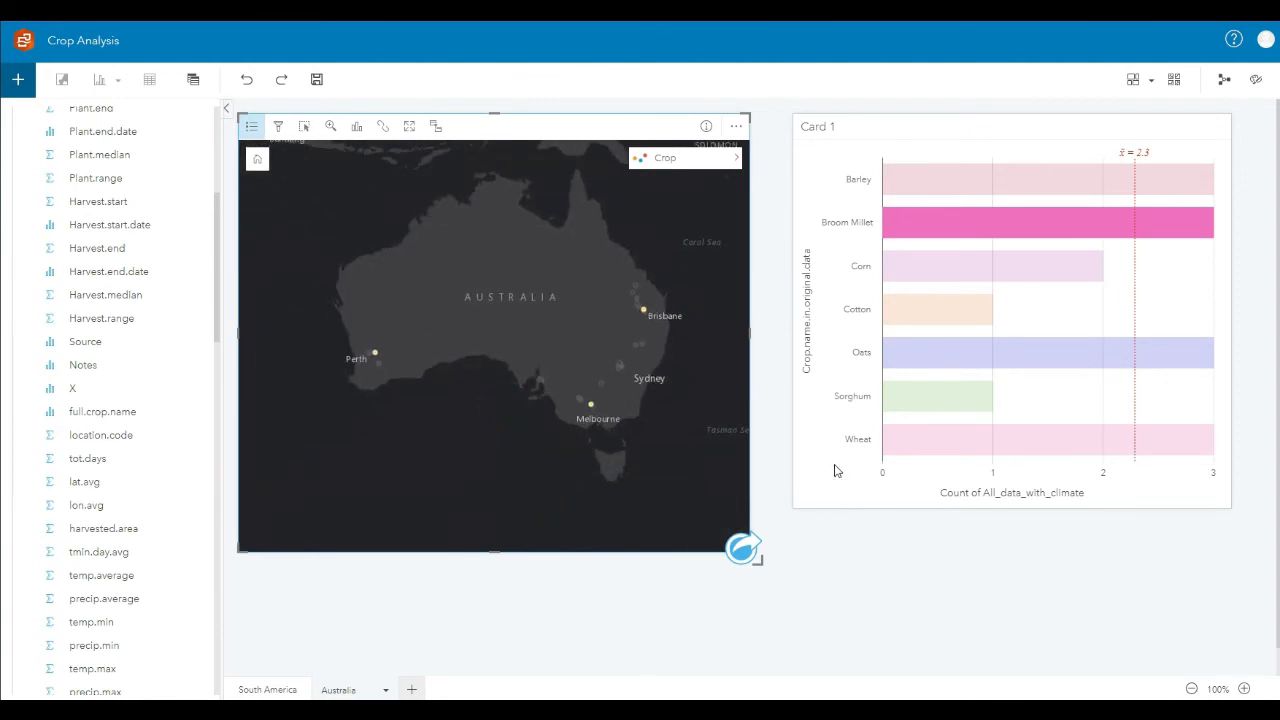
pyautogui.scroll(-1, 865, 630)
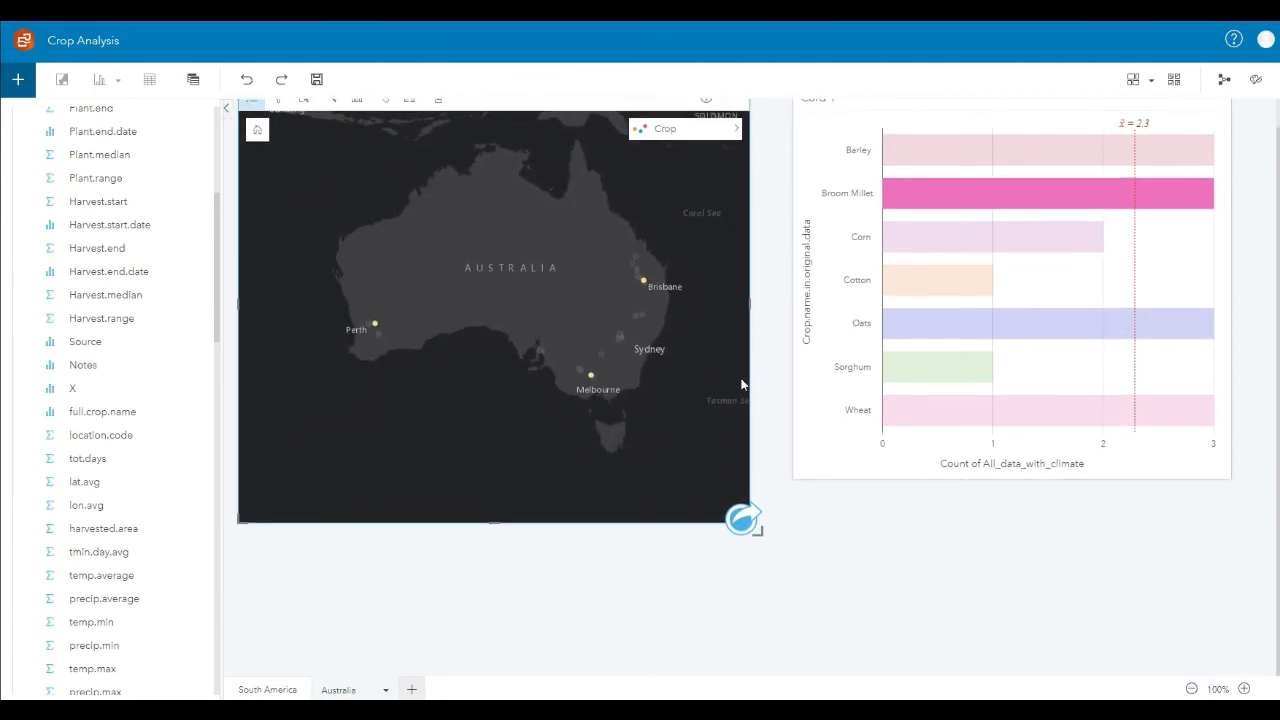
pyautogui.scroll(1, 739, 414)
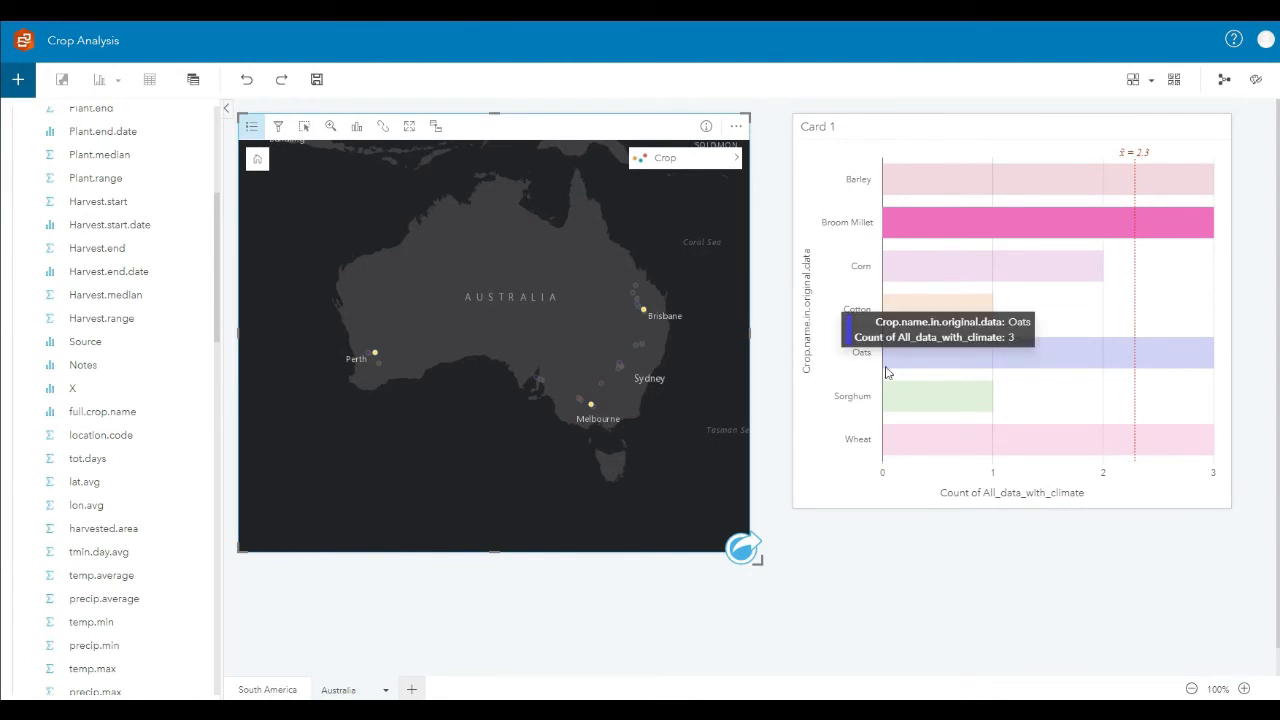
pyautogui.click(1054, 129)
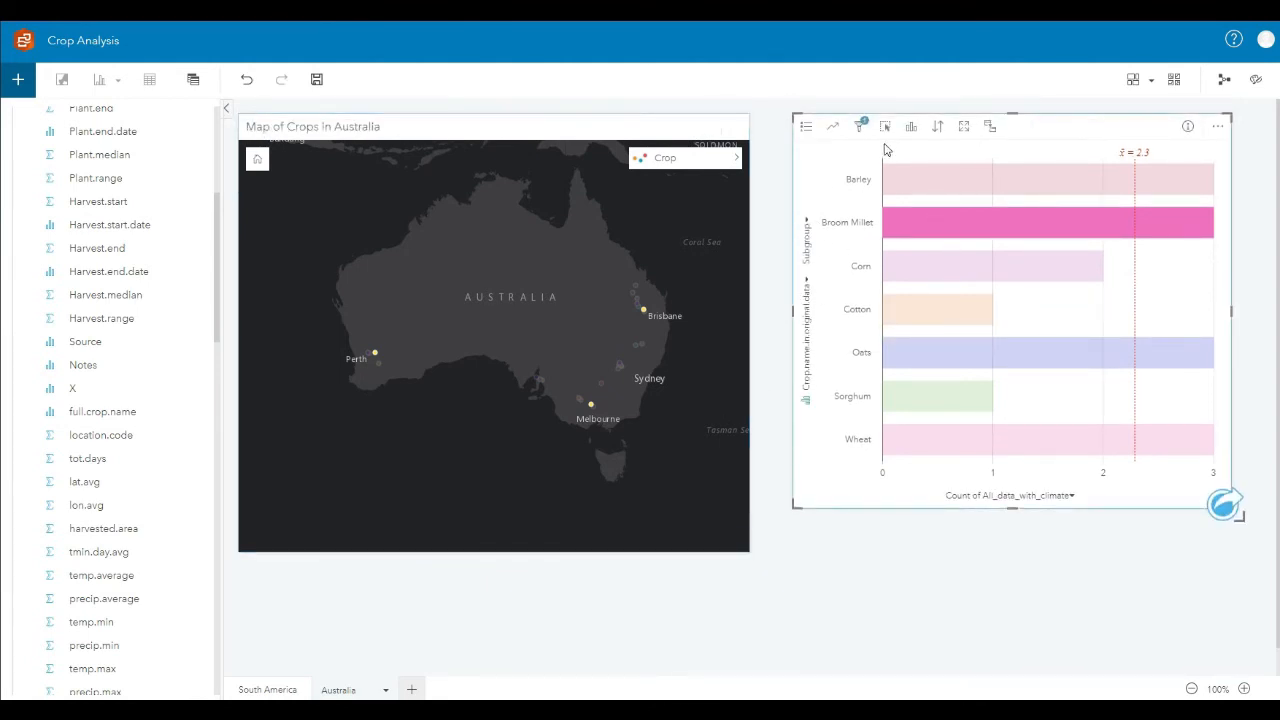
pyautogui.doubleClick(660, 415)
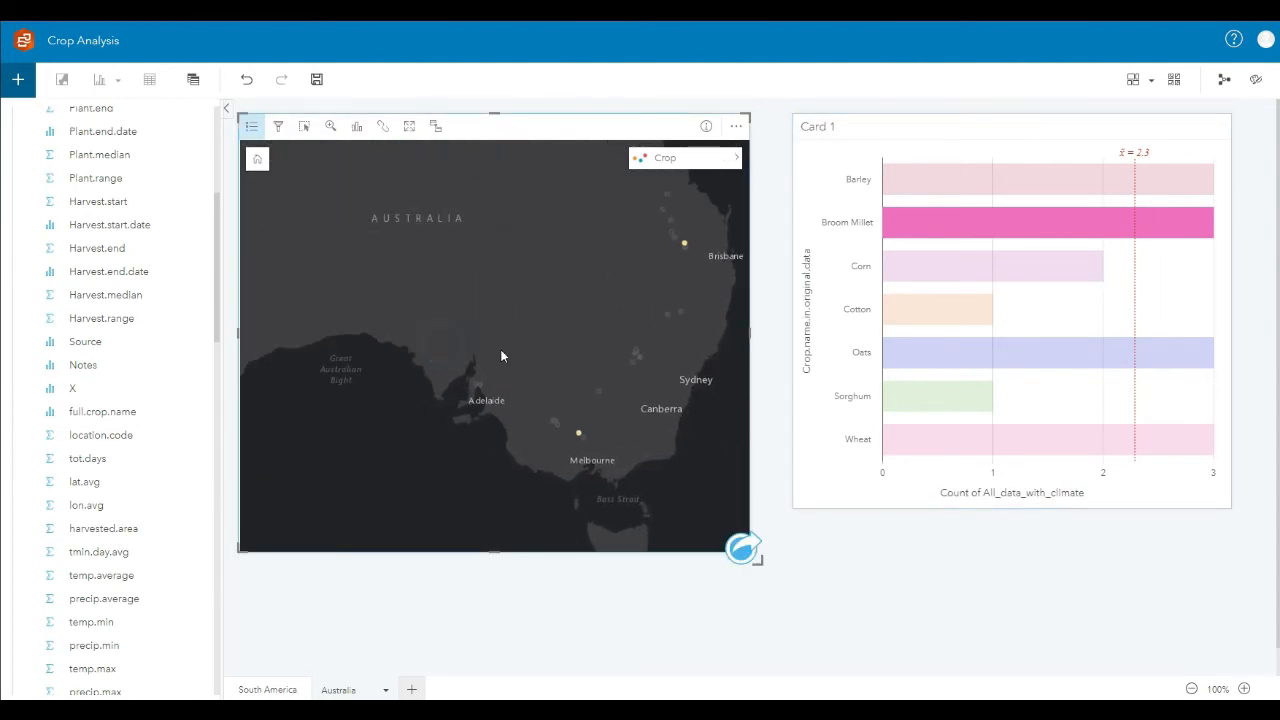
pyautogui.scroll(3, 500, 348)
pyautogui.scroll(-1, 180, 590)
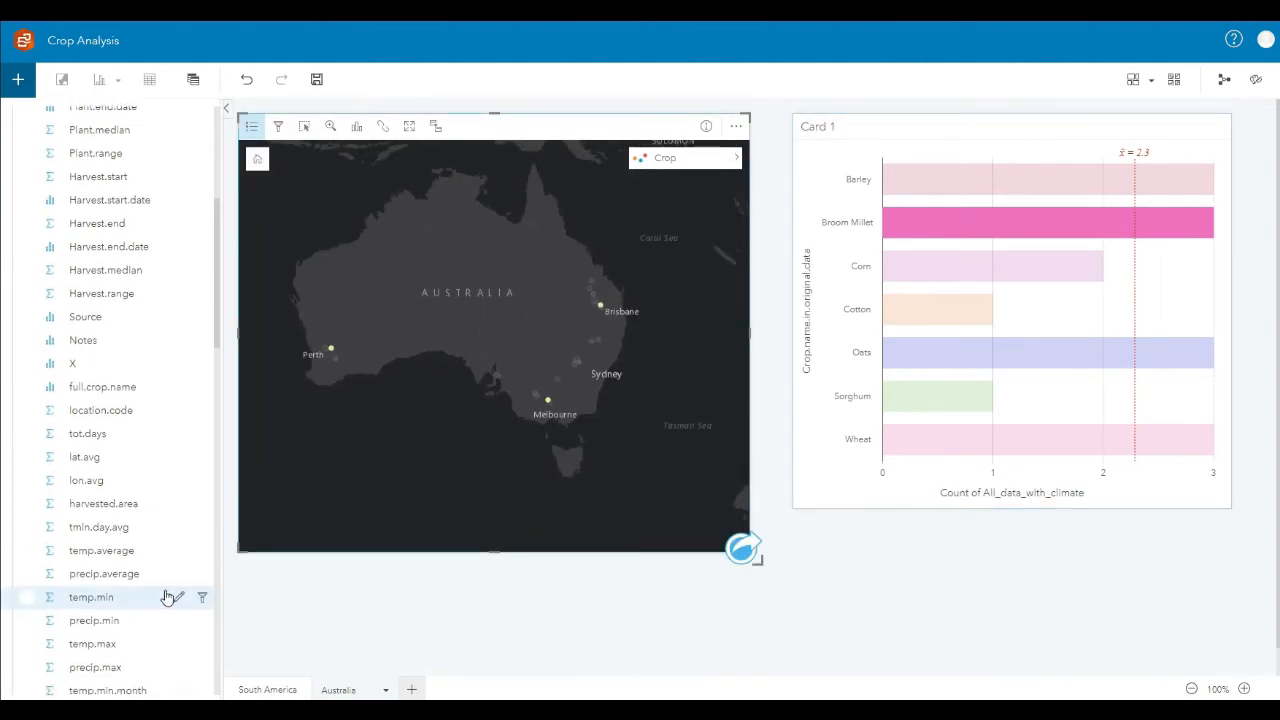
# Create a histogram of precip.average below the Australia bar chart
pyautogui.click(128, 576)
pyautogui.moveTo(128, 576); pyautogui.dragTo(1015, 590)
pyautogui.scroll(-1, 1183, 552)
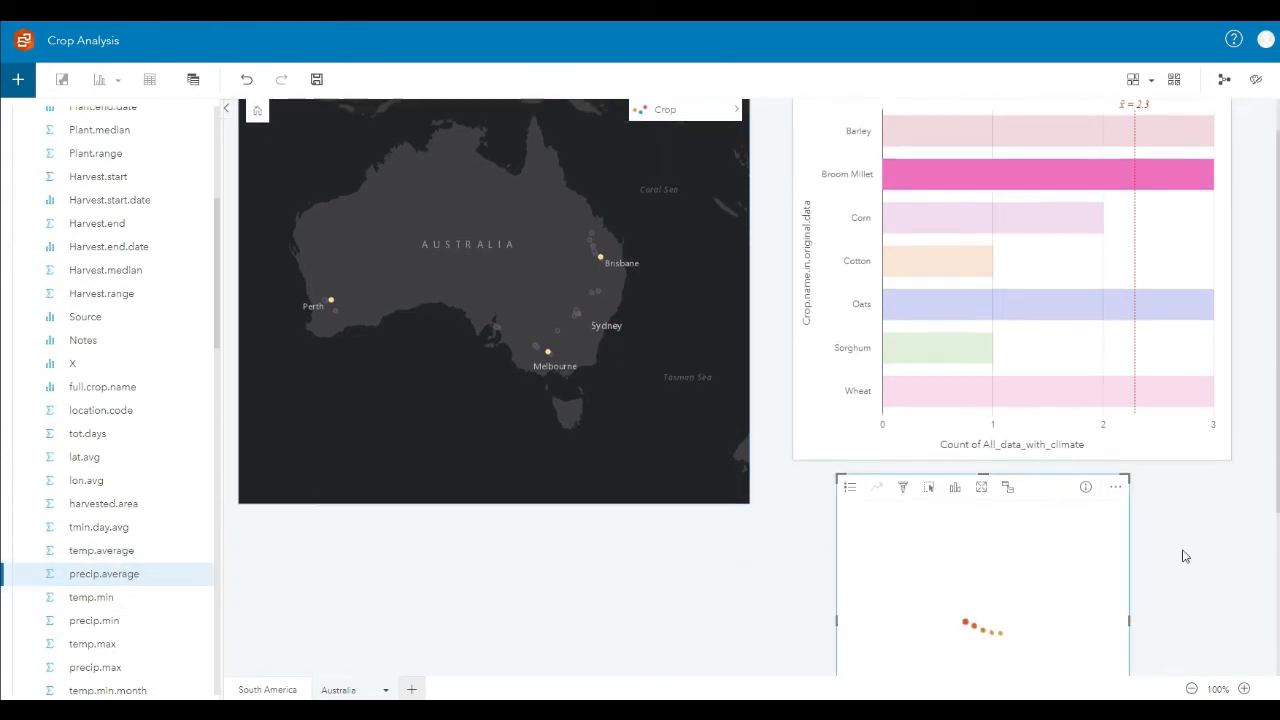
# Shrink the Australia bar chart card and align the precip.average histogram directly beneath it at the same width
pyautogui.click(1231, 436)
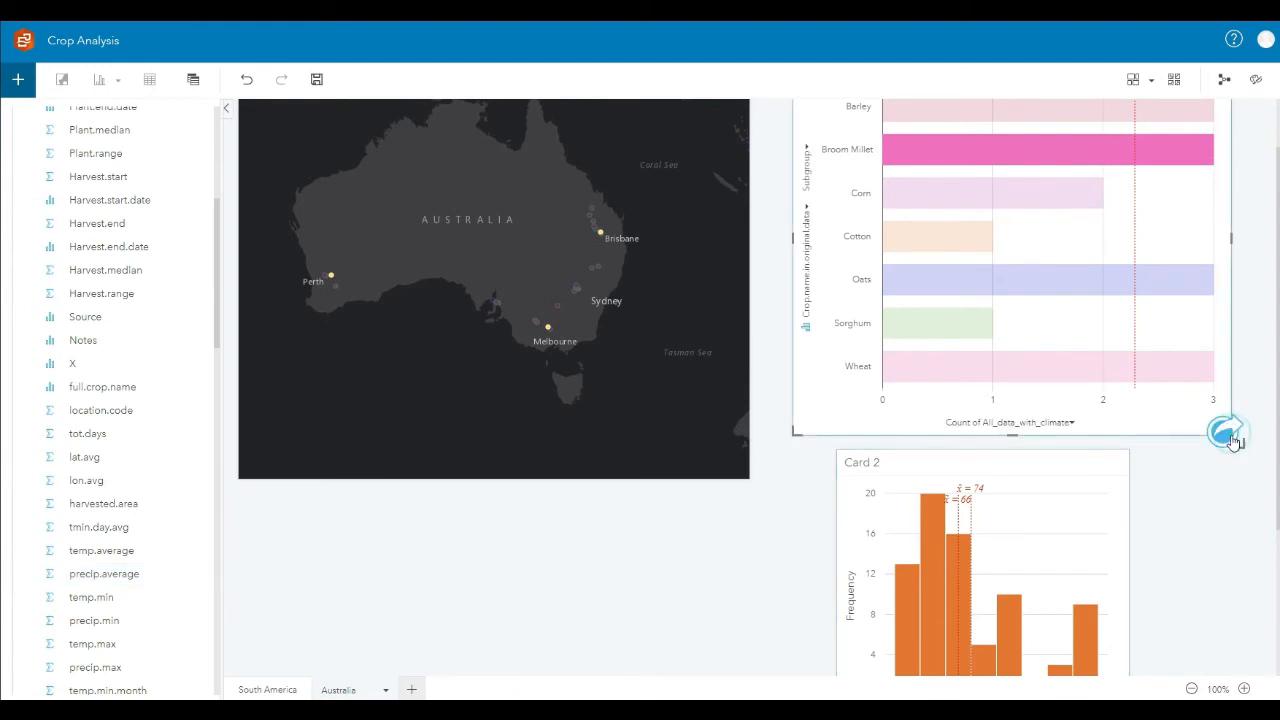
pyautogui.moveTo(1231, 436); pyautogui.dragTo(1130, 332)
pyautogui.scroll(1, 1203, 332)
pyautogui.click(1074, 558)
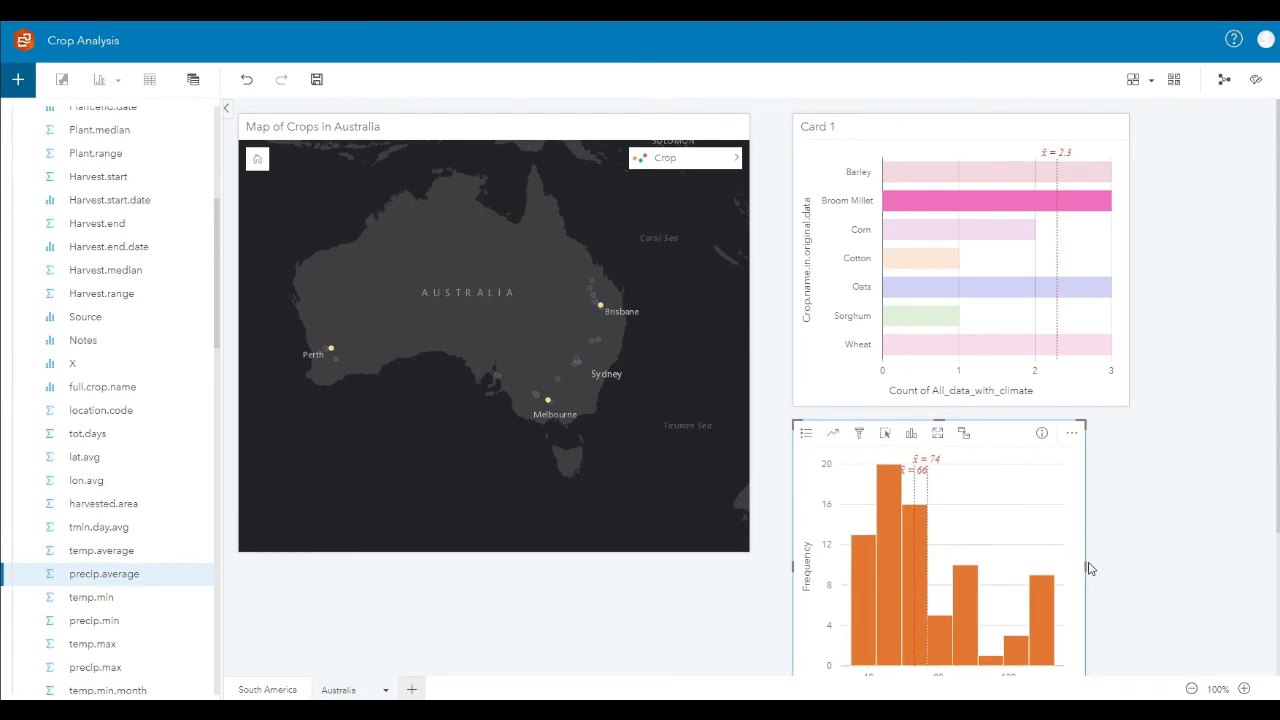
pyautogui.moveTo(1090, 568); pyautogui.dragTo(1130, 560)
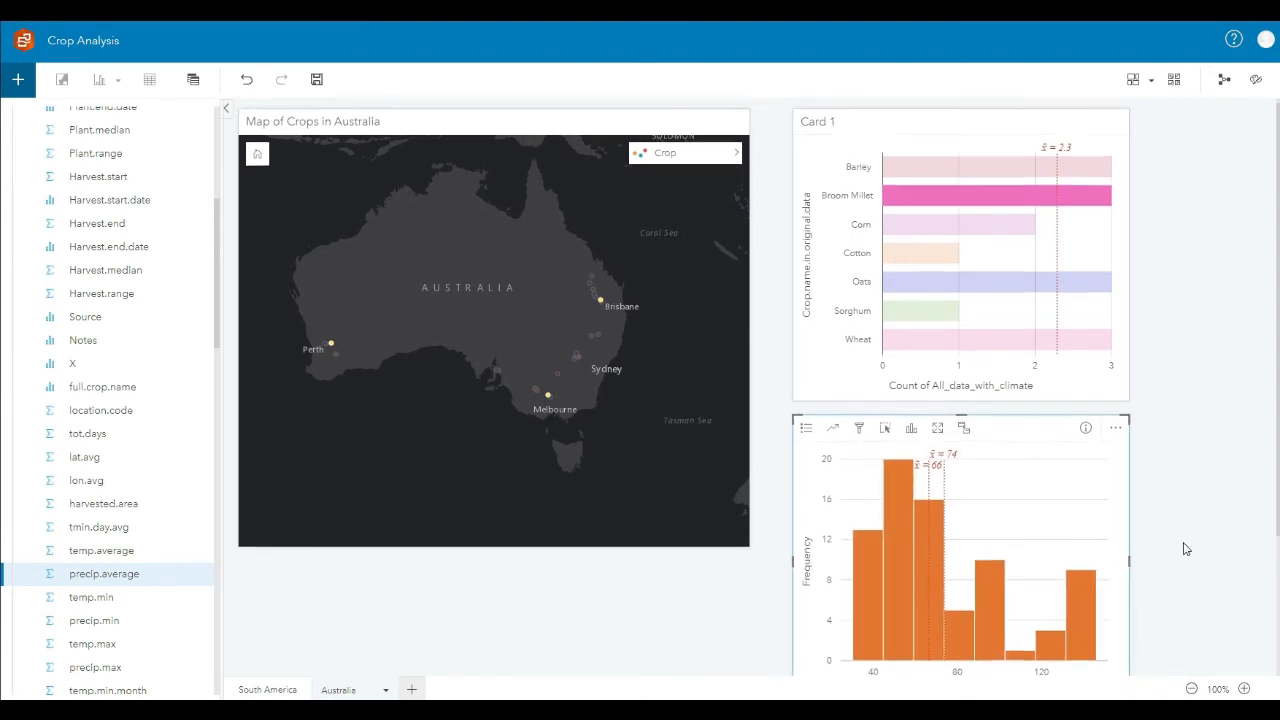
# Examine which crops and map sites fall in different average precipitation ranges by selecting individual bars of the precip.average histogram
pyautogui.scroll(-1, 1186, 549)
pyautogui.click(887, 520)
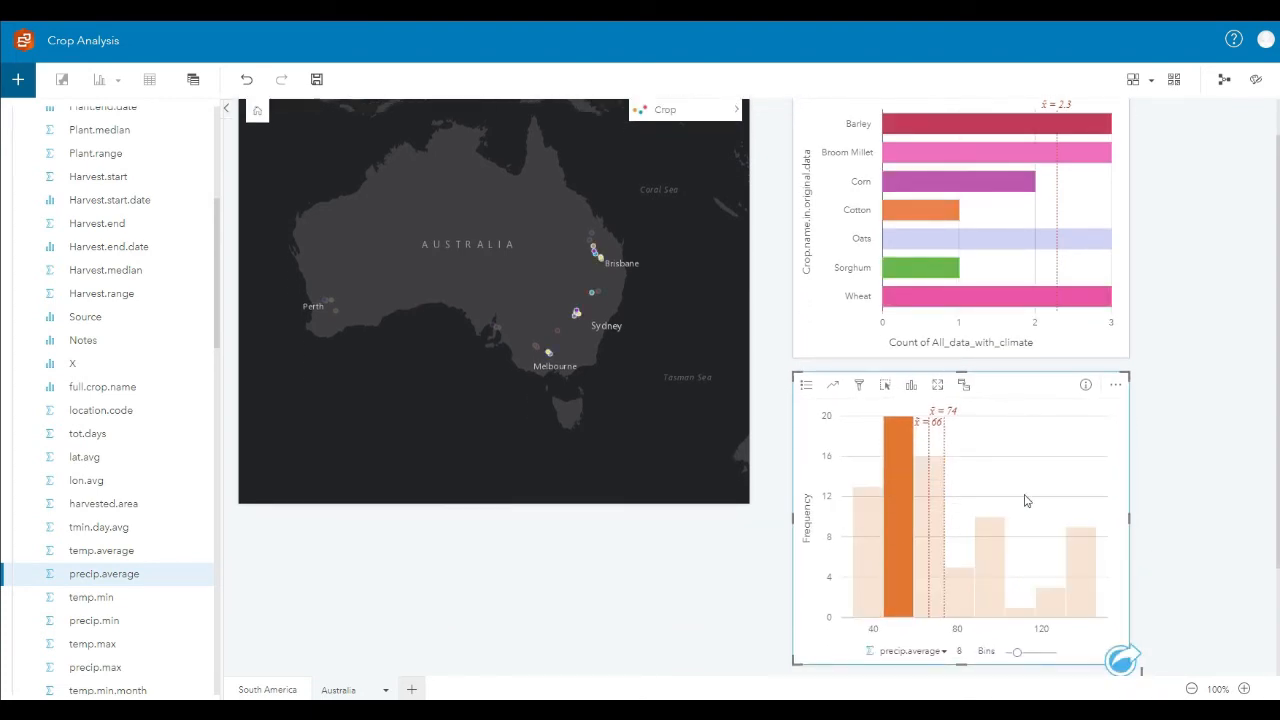
pyautogui.click(940, 518)
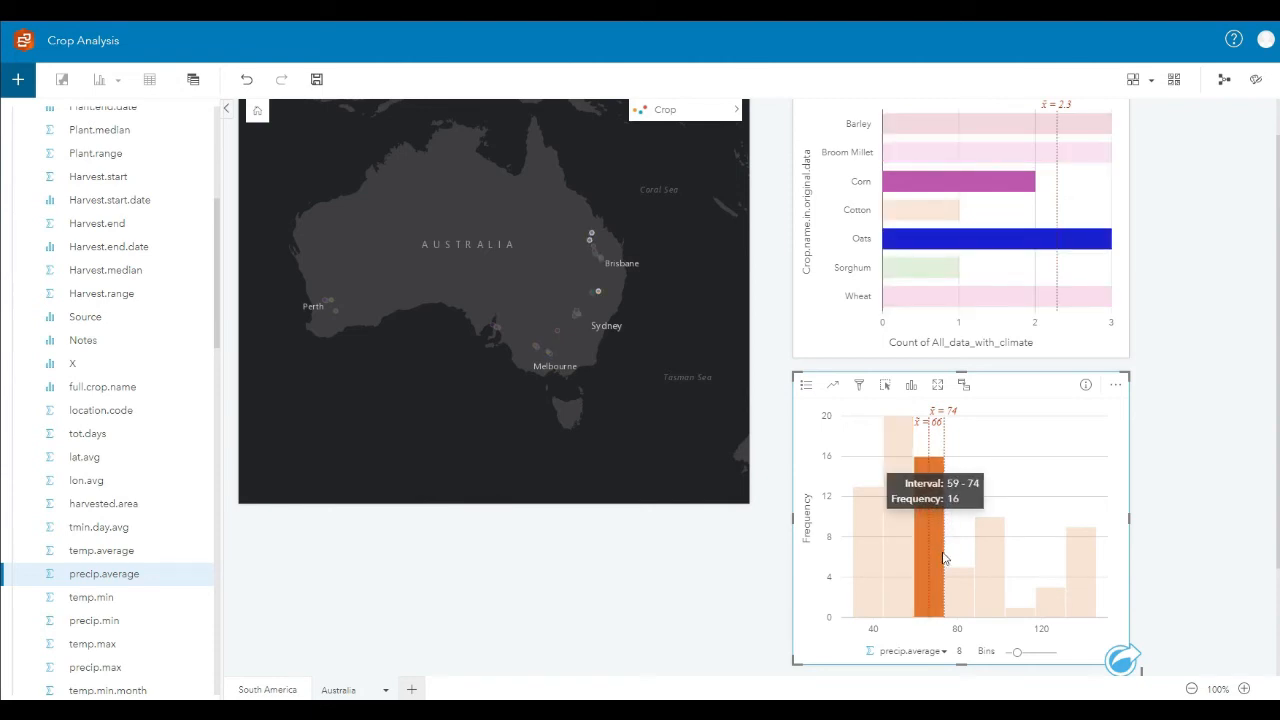
pyautogui.click(875, 564)
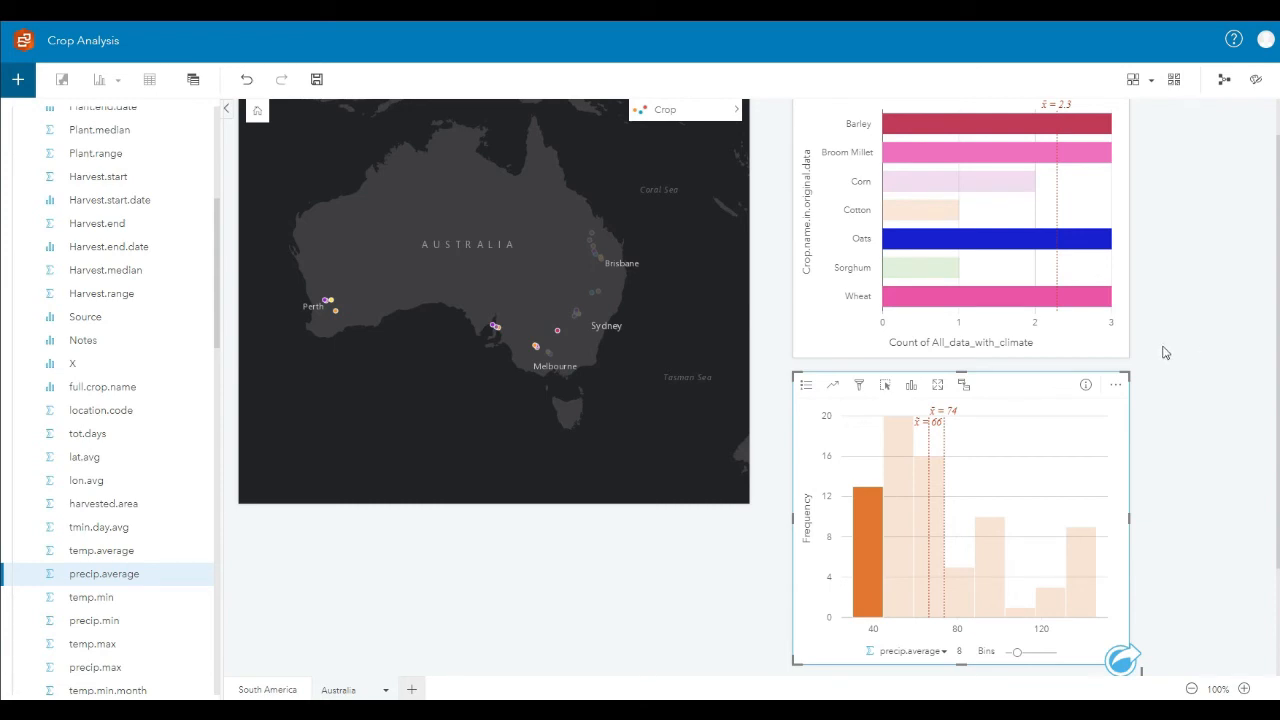
pyautogui.scroll(1, 1163, 352)
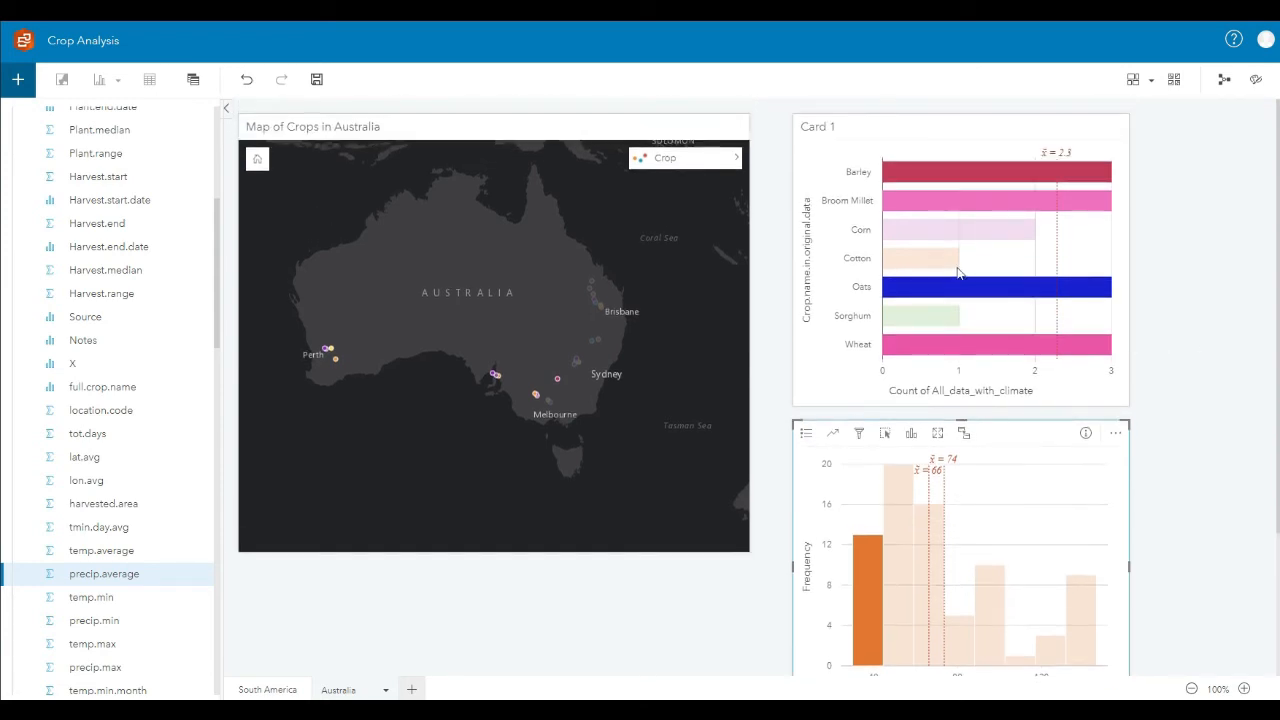
pyautogui.click(992, 620)
pyautogui.scroll(-1, 1030, 620)
pyautogui.click(1057, 626)
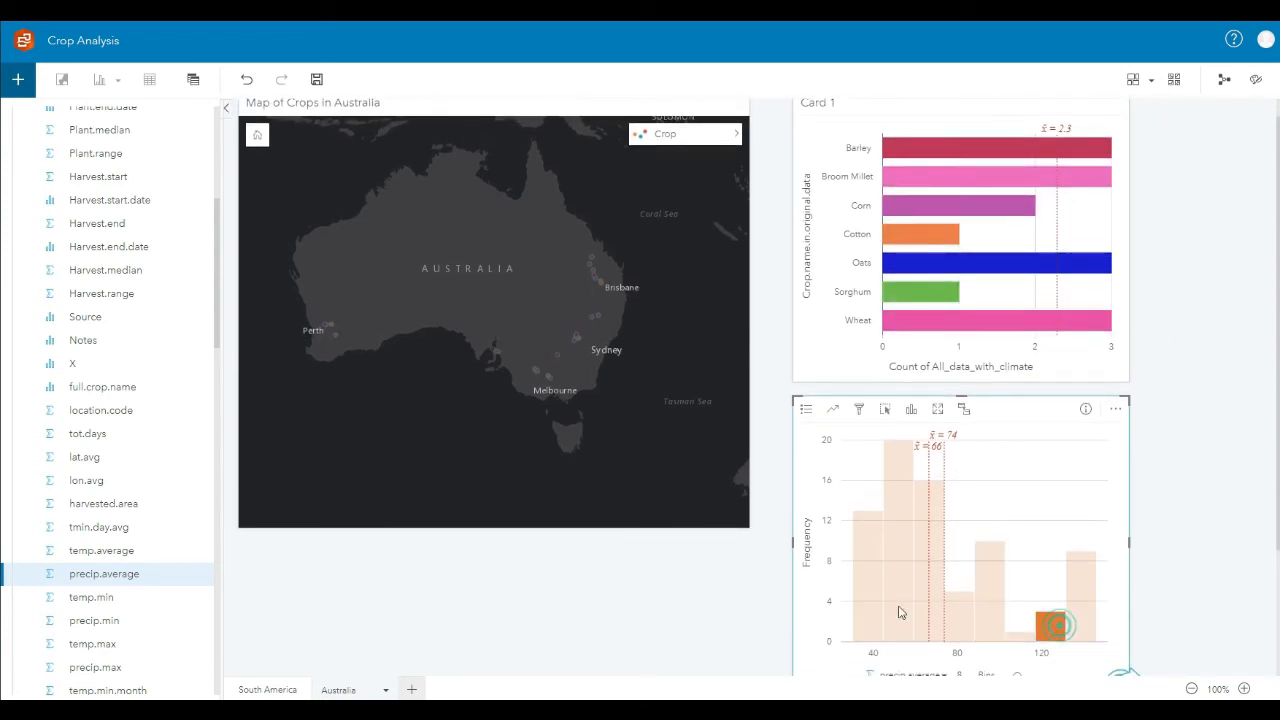
pyautogui.click(1190, 409)
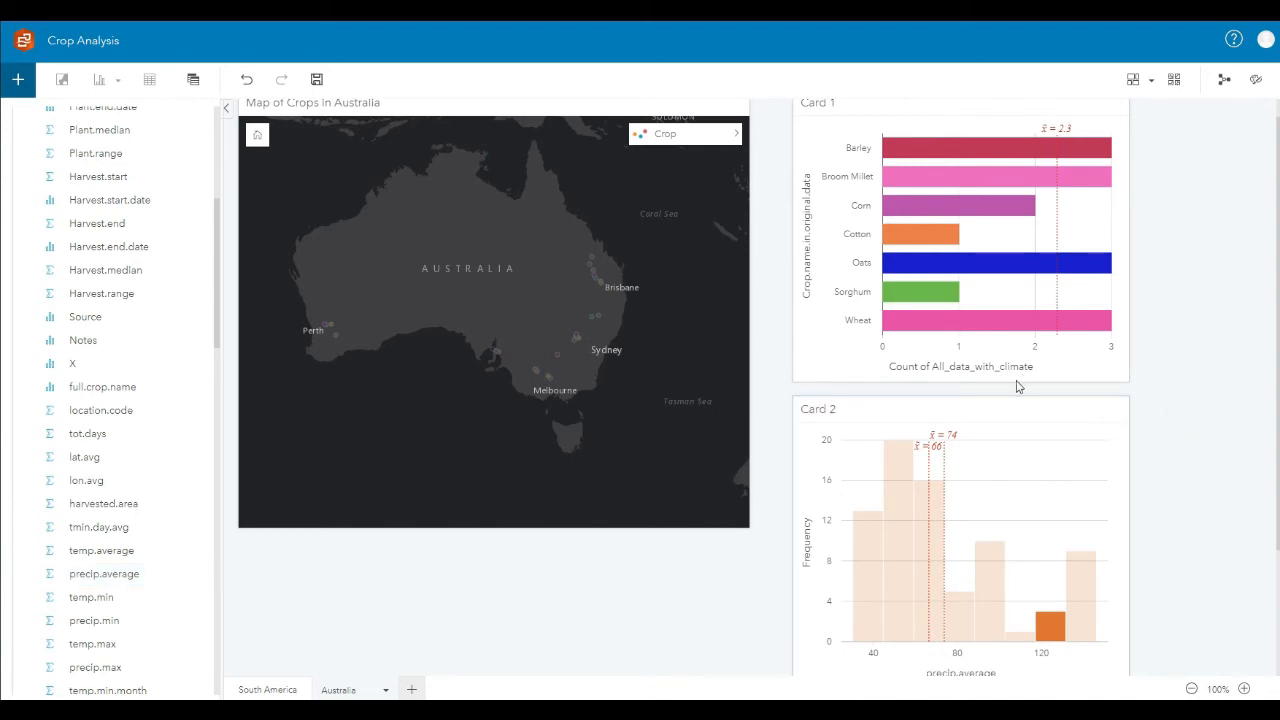
# Save the workbook and move the bar chart and histogram cards slightly closer to the Australia map, keeping them aligned
pyautogui.scroll(1, 417, 187)
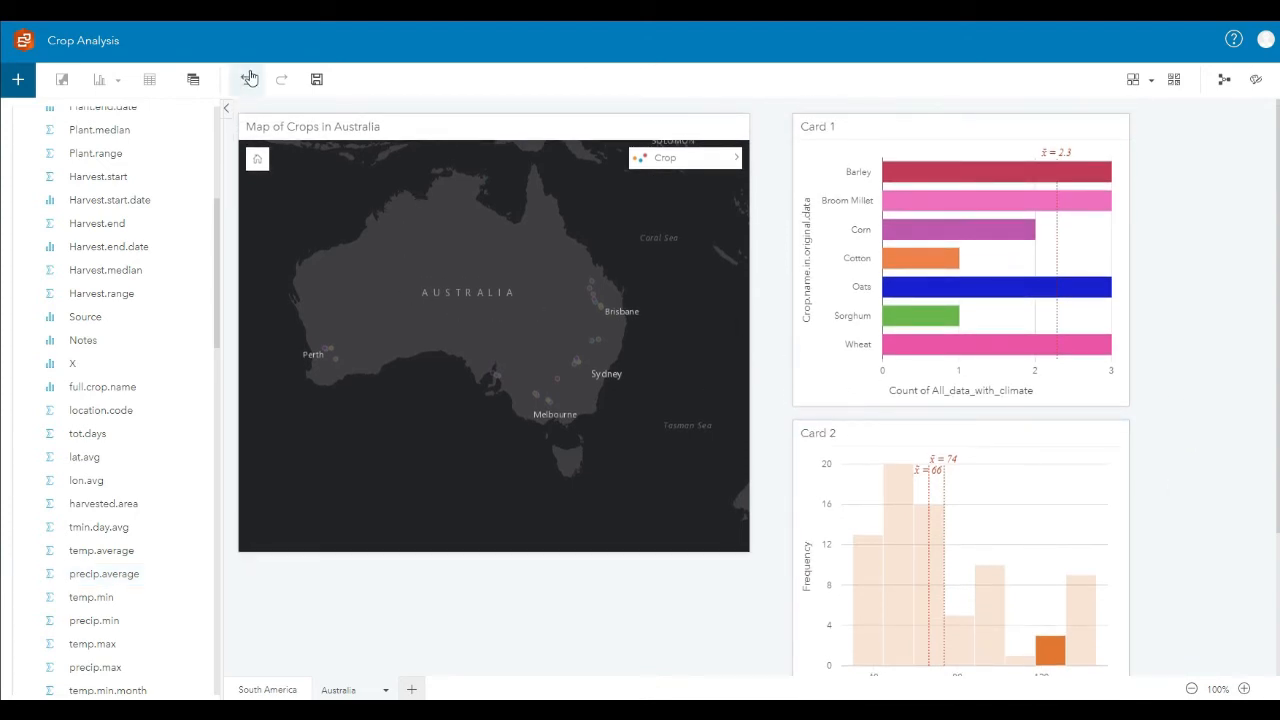
pyautogui.click(316, 81)
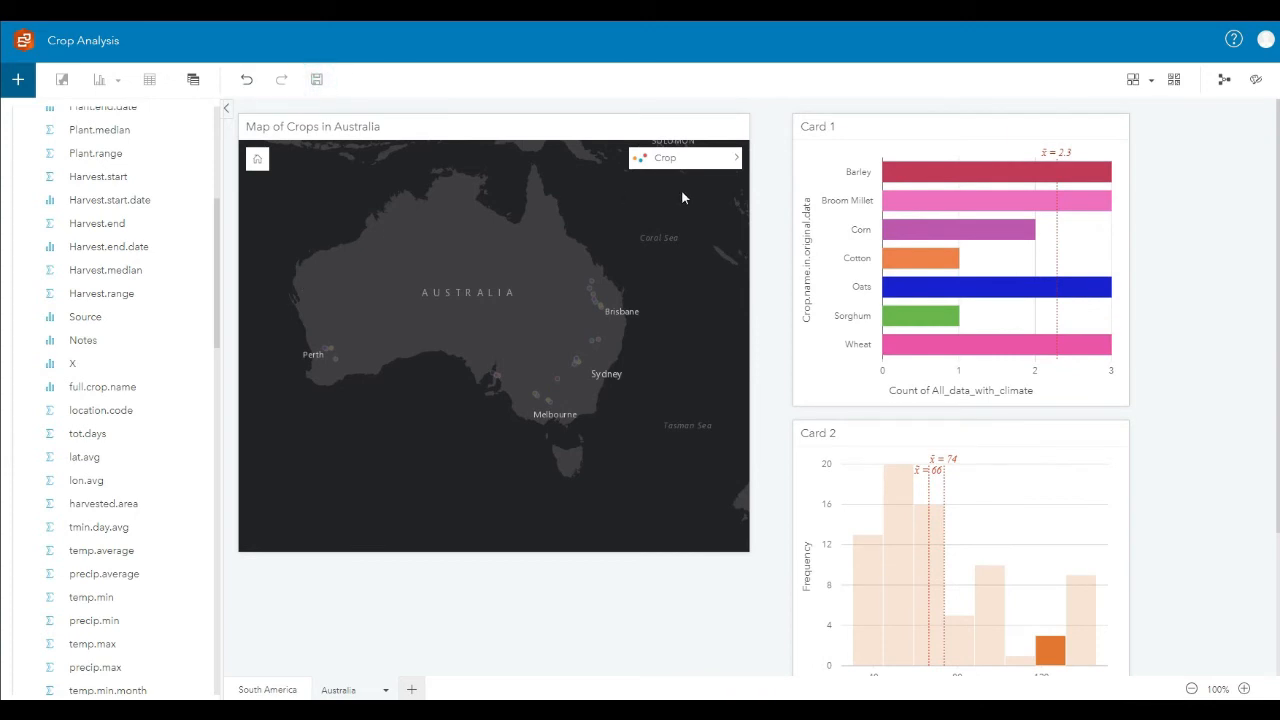
pyautogui.click(1203, 131)
pyautogui.moveTo(917, 426); pyautogui.dragTo(891, 437)
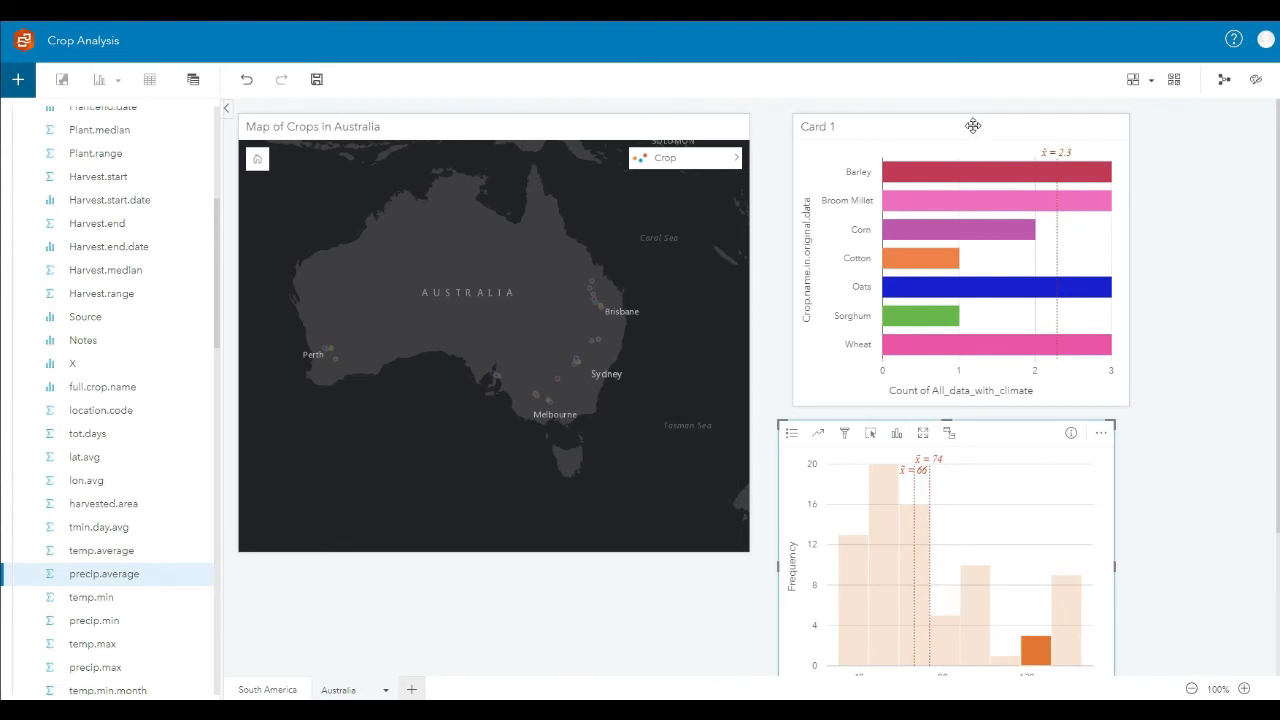
pyautogui.moveTo(971, 123); pyautogui.dragTo(957, 125)
# Set the Australia bar chart card's background color to dark gray #474747 and its foreground color to white #FFFFFF
pyautogui.click(1100, 127)
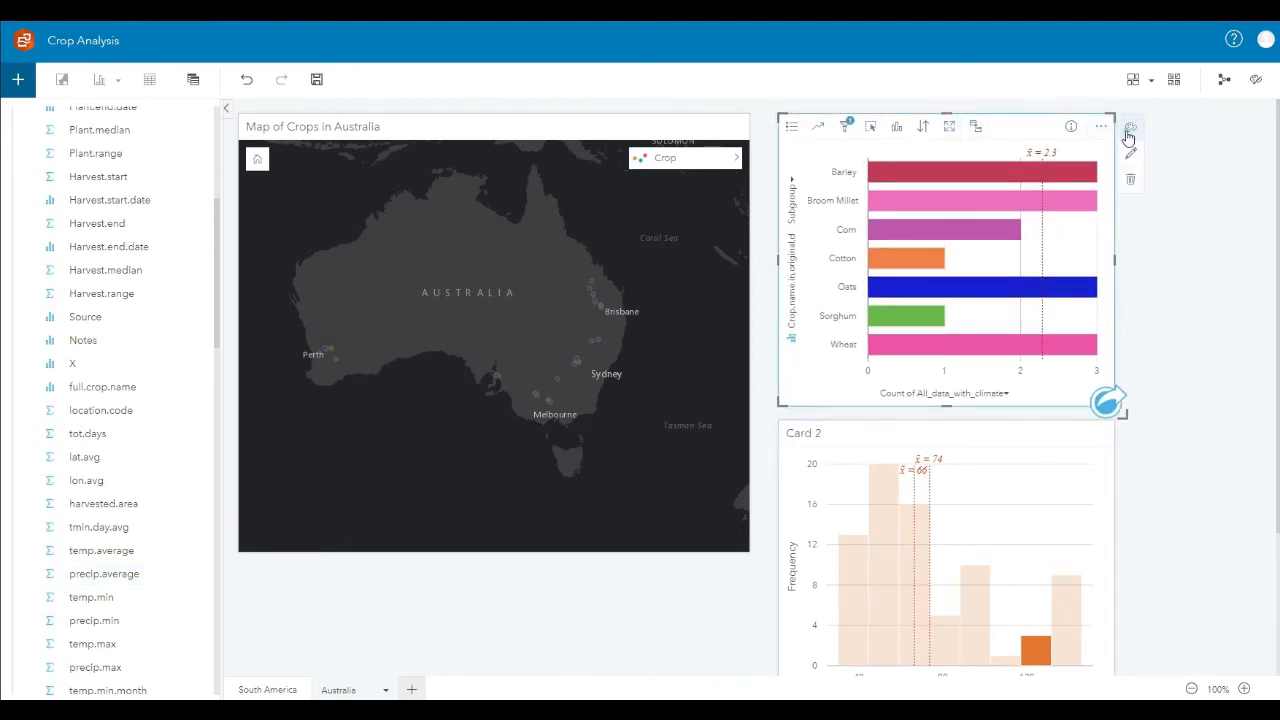
pyautogui.click(1130, 128)
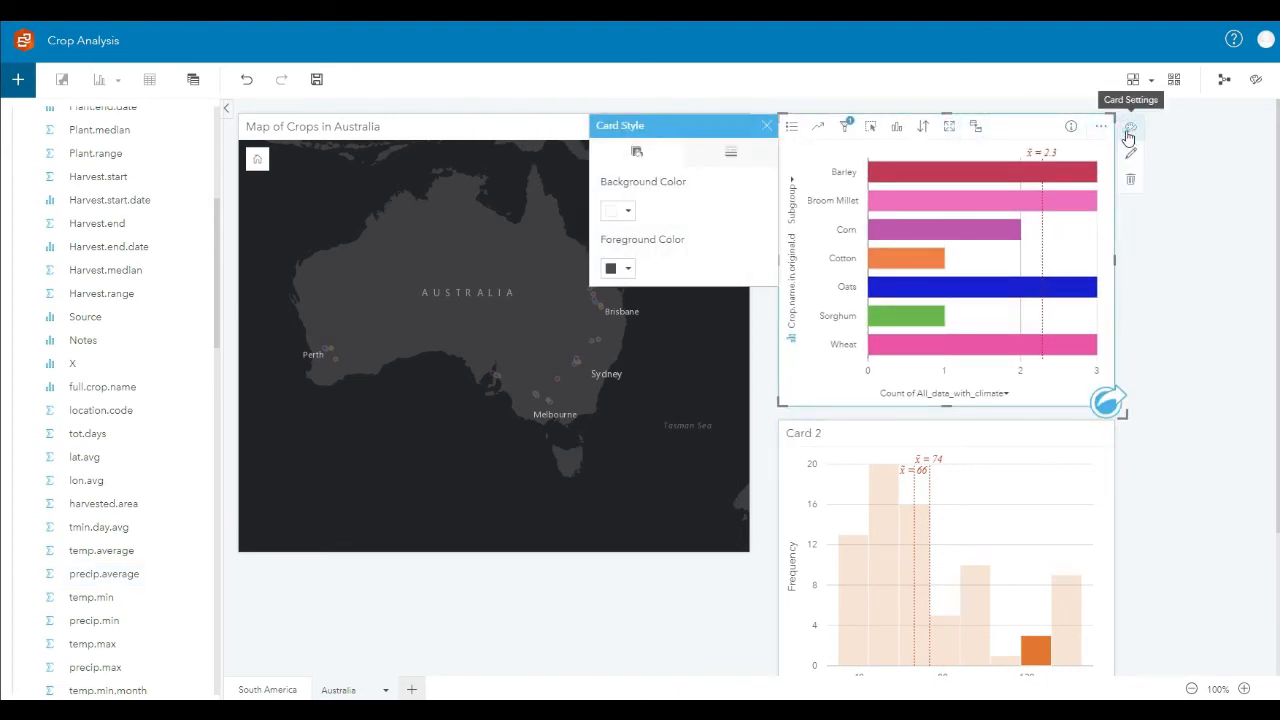
pyautogui.click(628, 213)
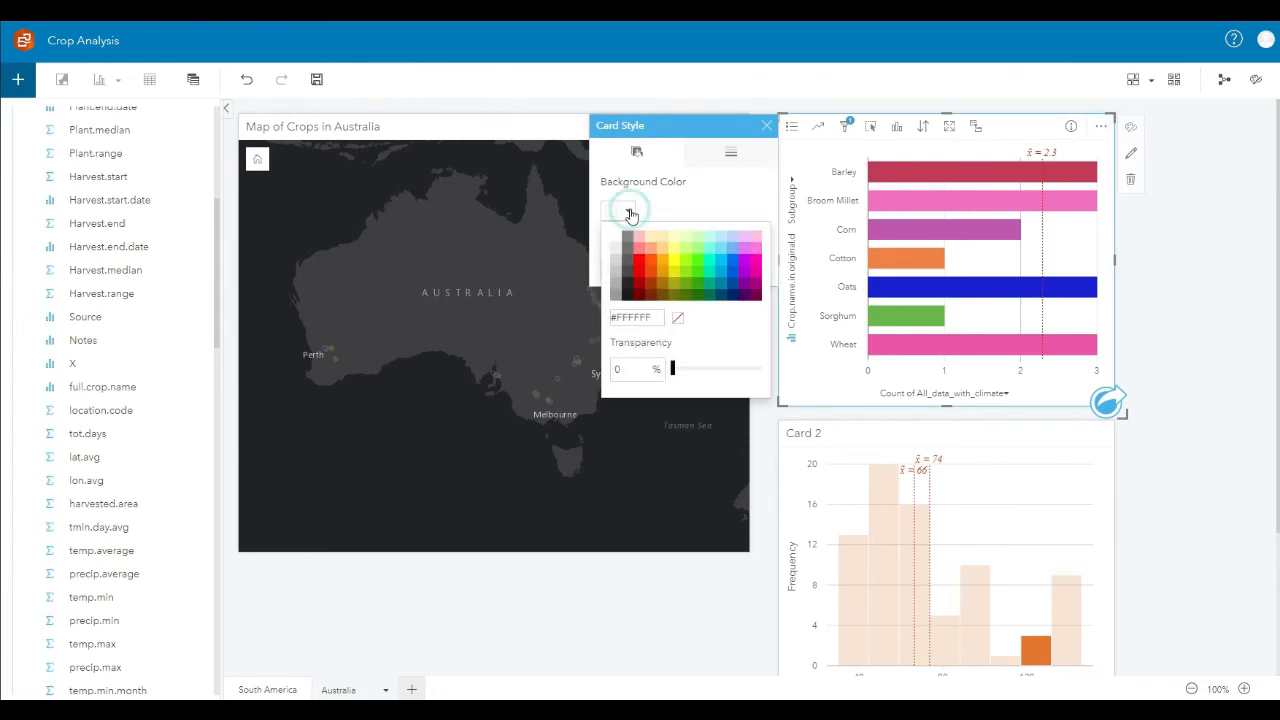
pyautogui.click(628, 278)
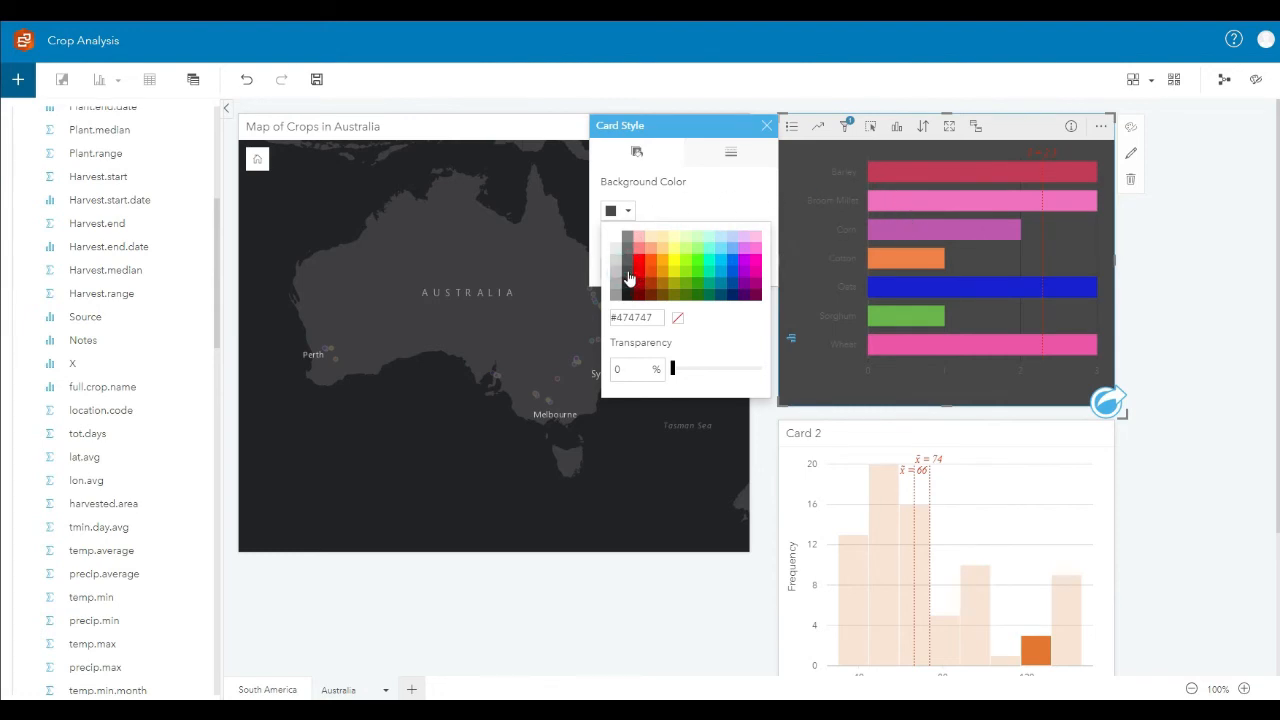
pyautogui.click(697, 201)
pyautogui.click(626, 268)
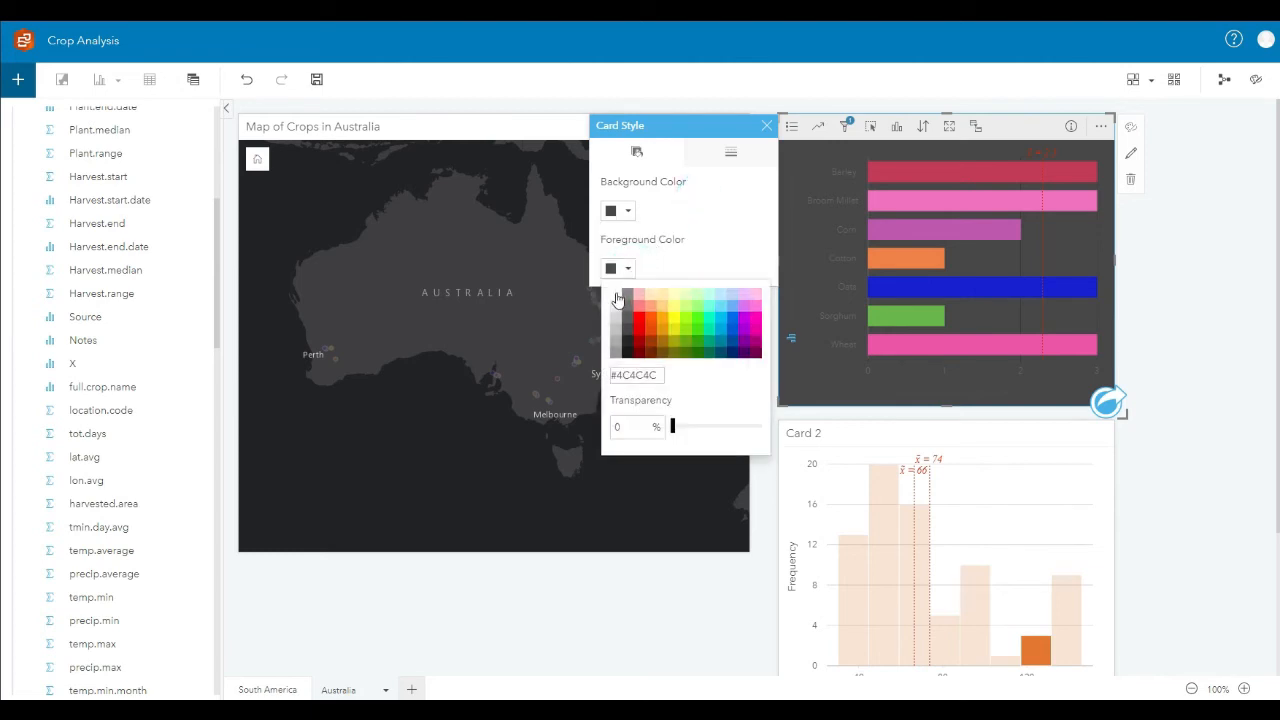
pyautogui.click(615, 295)
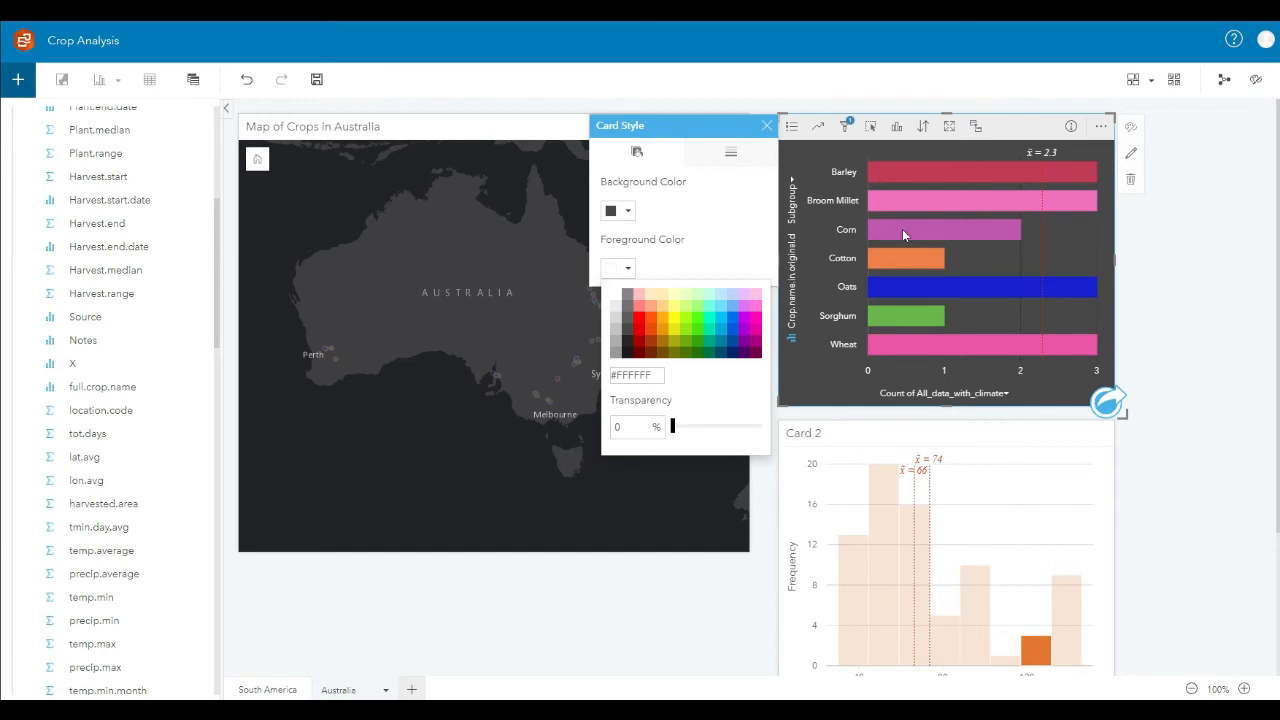
# Give the Australia bar chart card a white #FFFFFF border 5 px wide
pyautogui.click(731, 151)
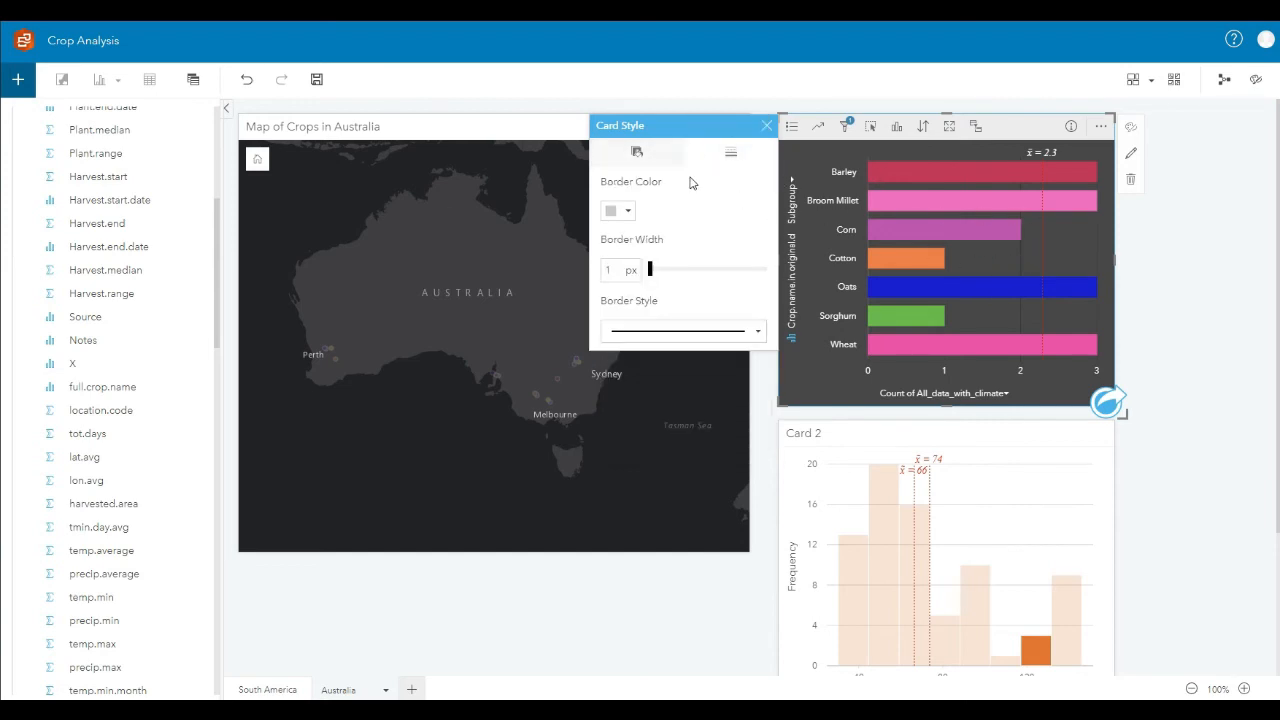
pyautogui.click(620, 211)
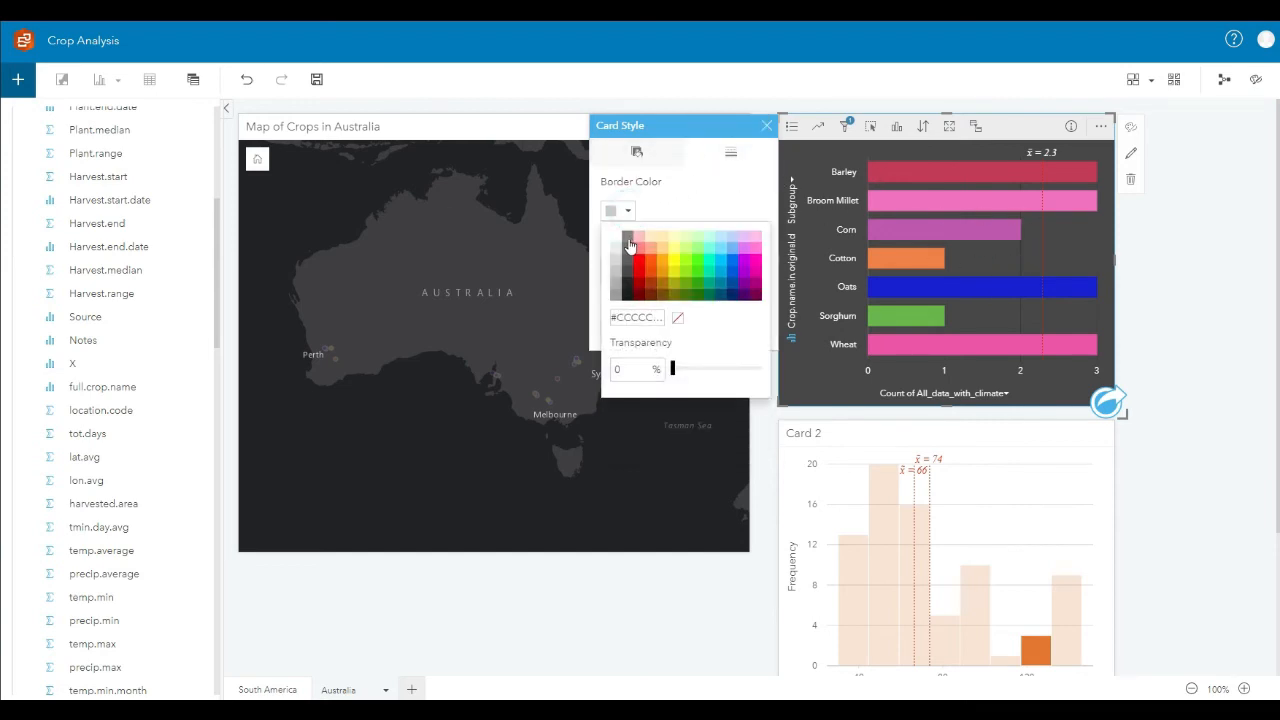
pyautogui.click(616, 237)
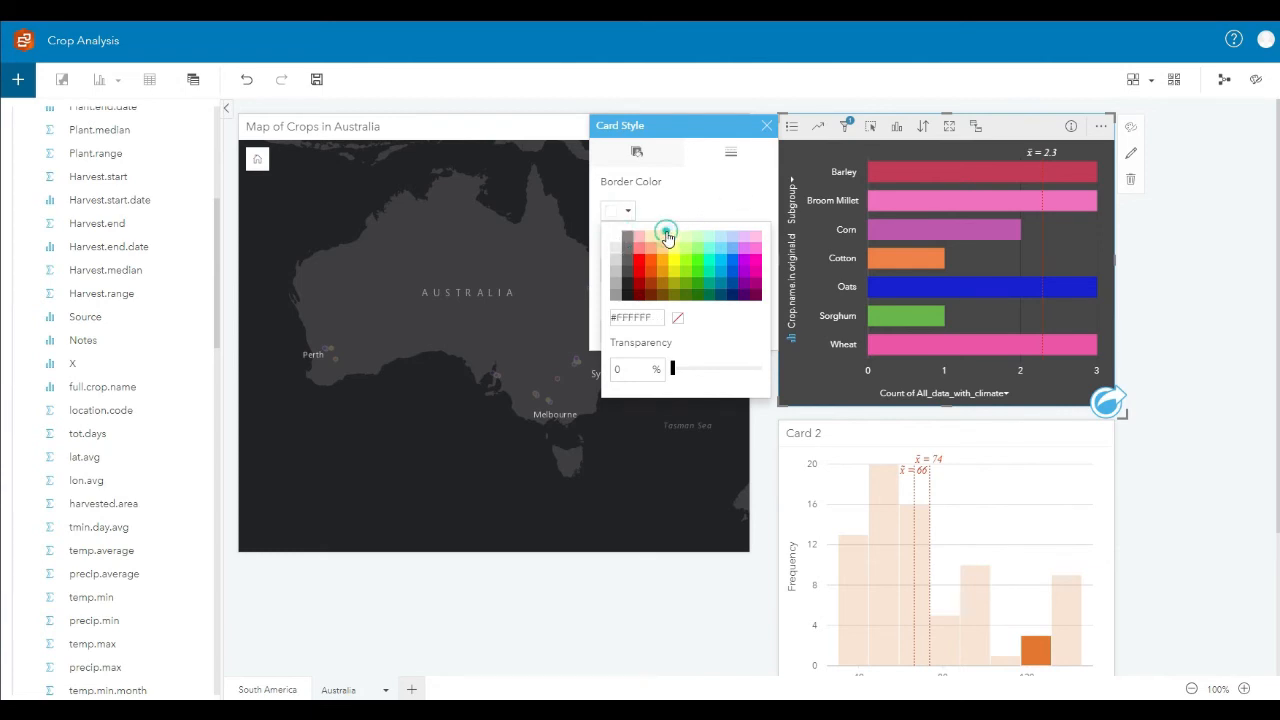
pyautogui.click(665, 237)
pyautogui.click(616, 237)
pyautogui.click(700, 200)
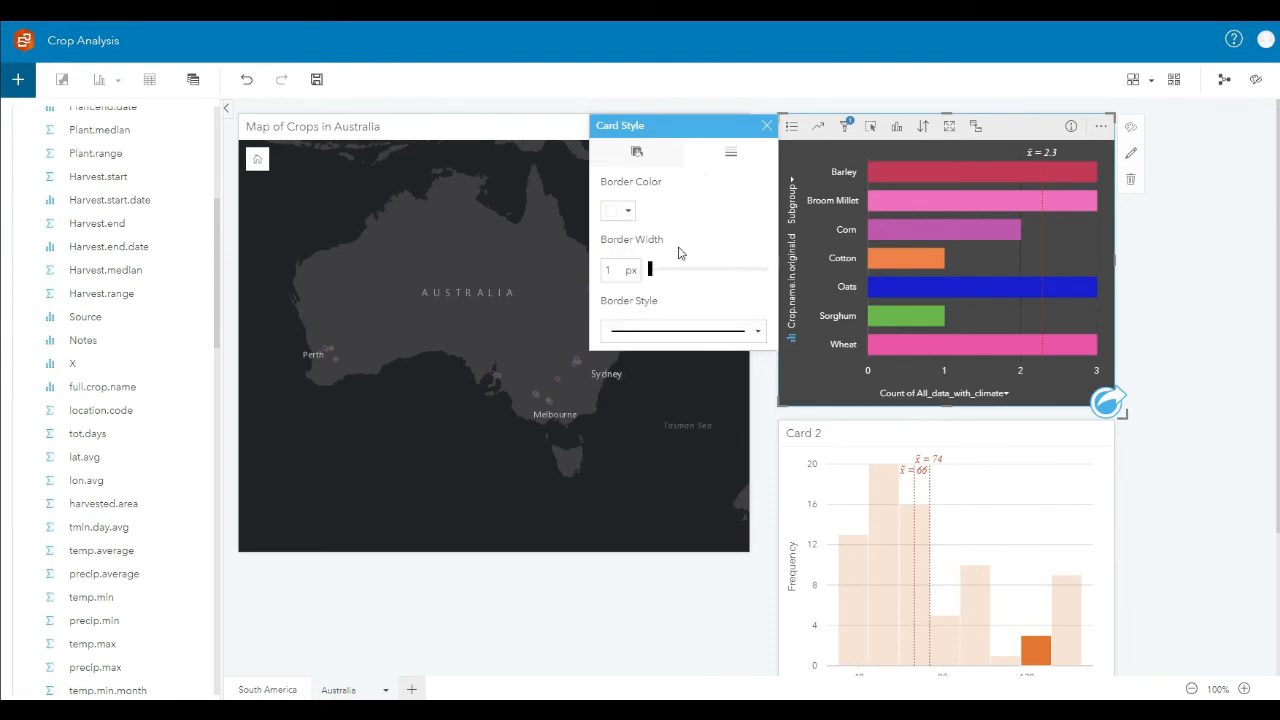
pyautogui.moveTo(651, 270); pyautogui.dragTo(665, 272)
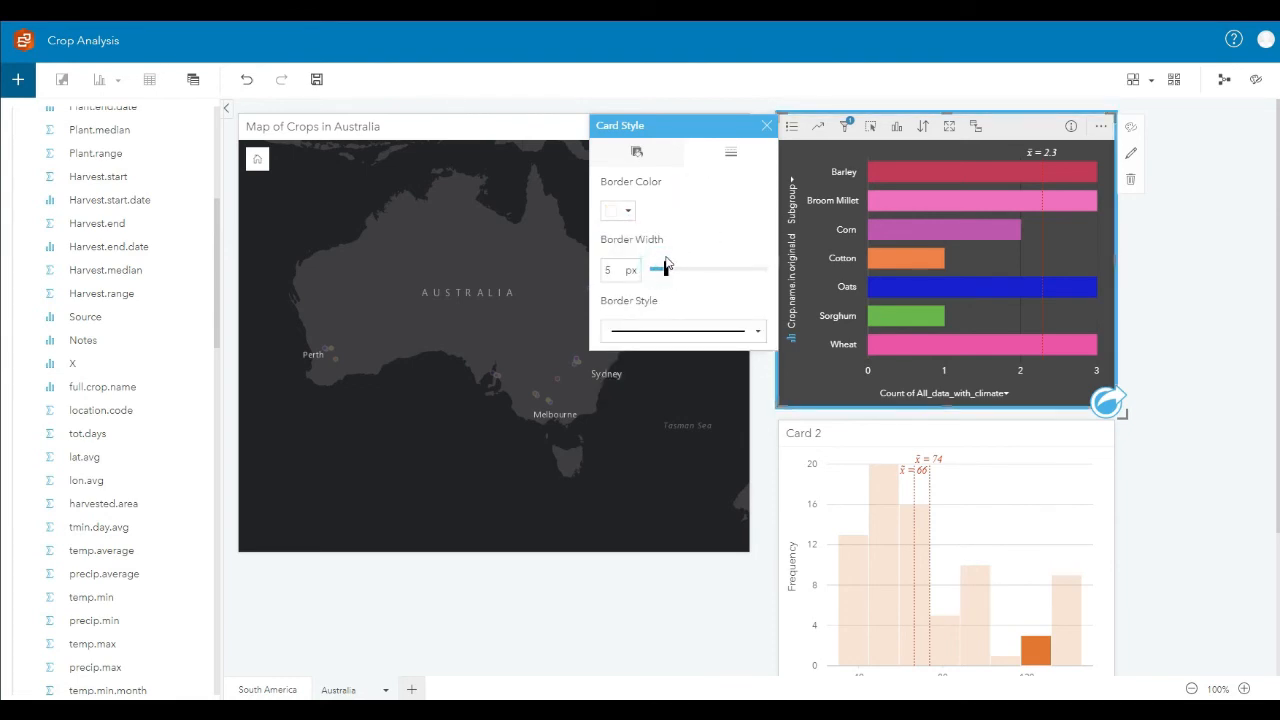
pyautogui.click(1218, 312)
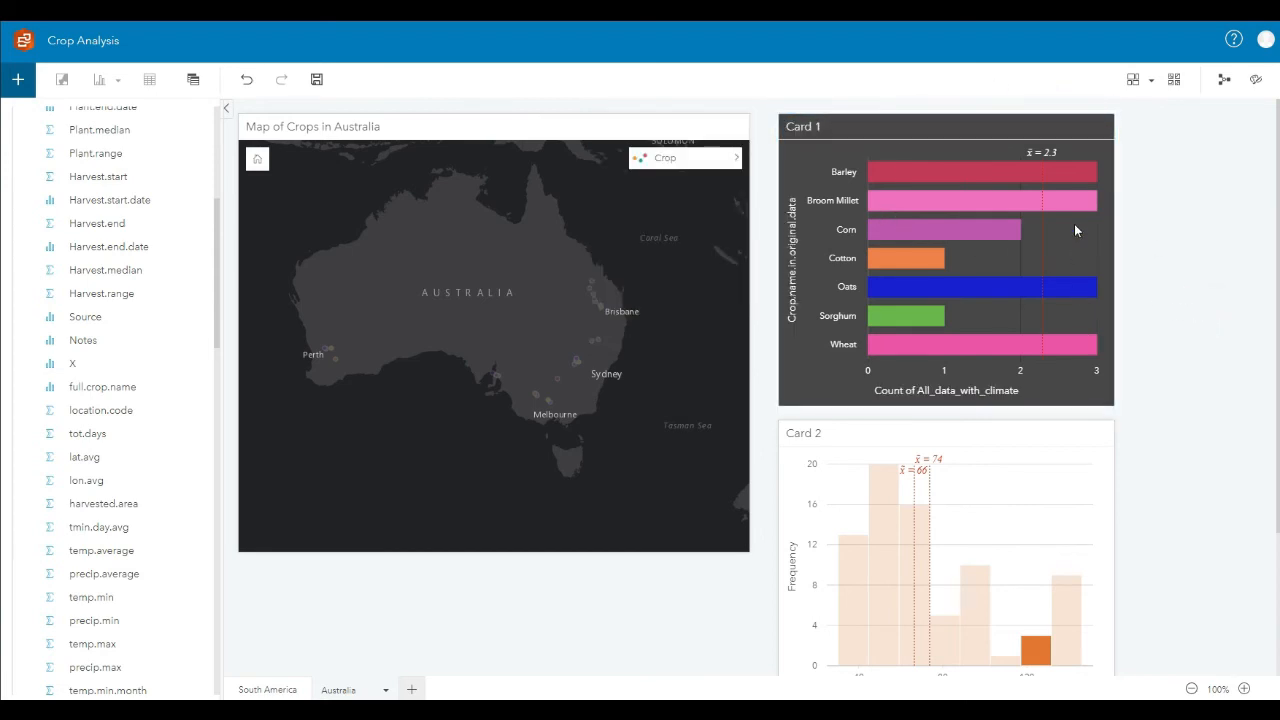
# Change the Australia bar chart card's border color to dark gray
pyautogui.click(1095, 173)
pyautogui.click(1130, 127)
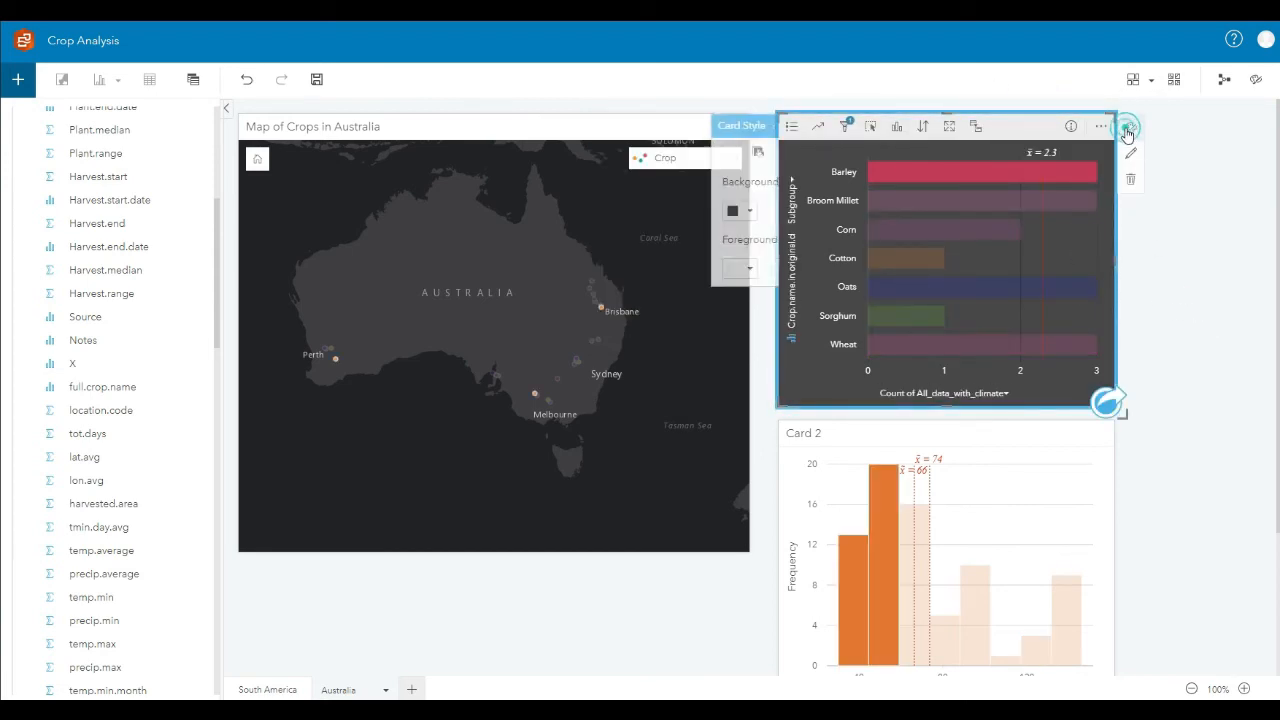
pyautogui.click(705, 158)
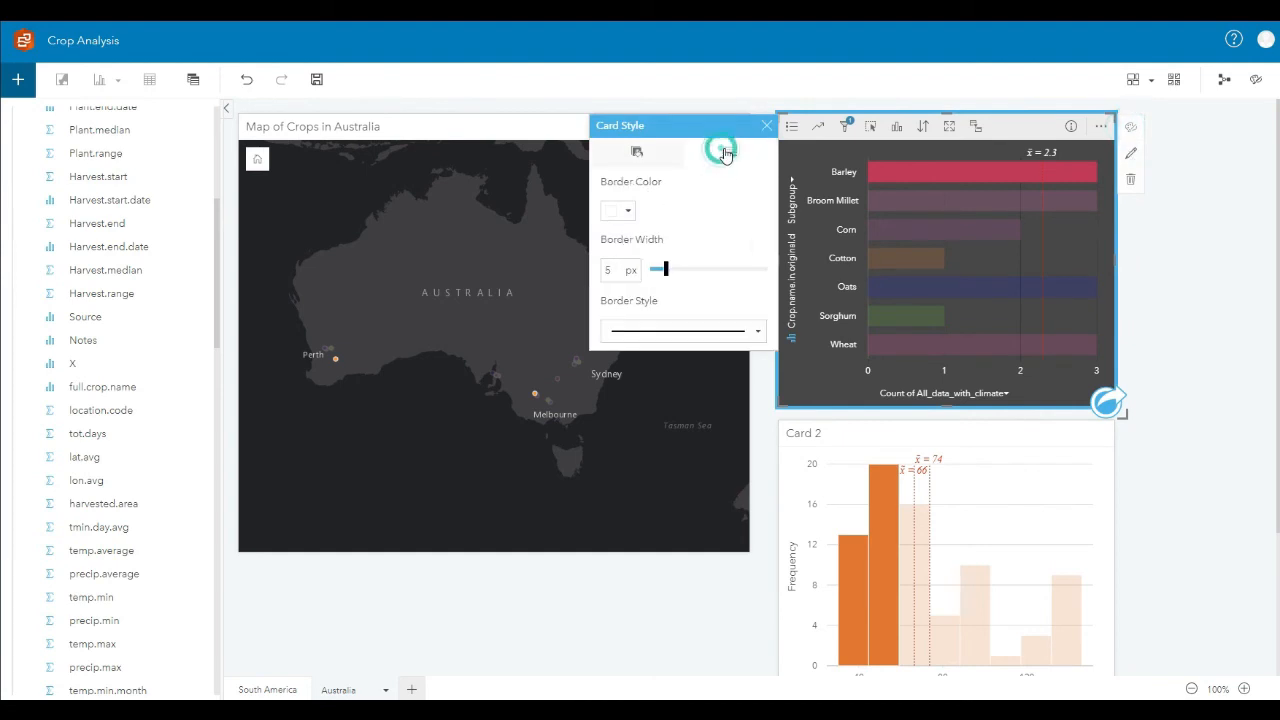
pyautogui.click(620, 211)
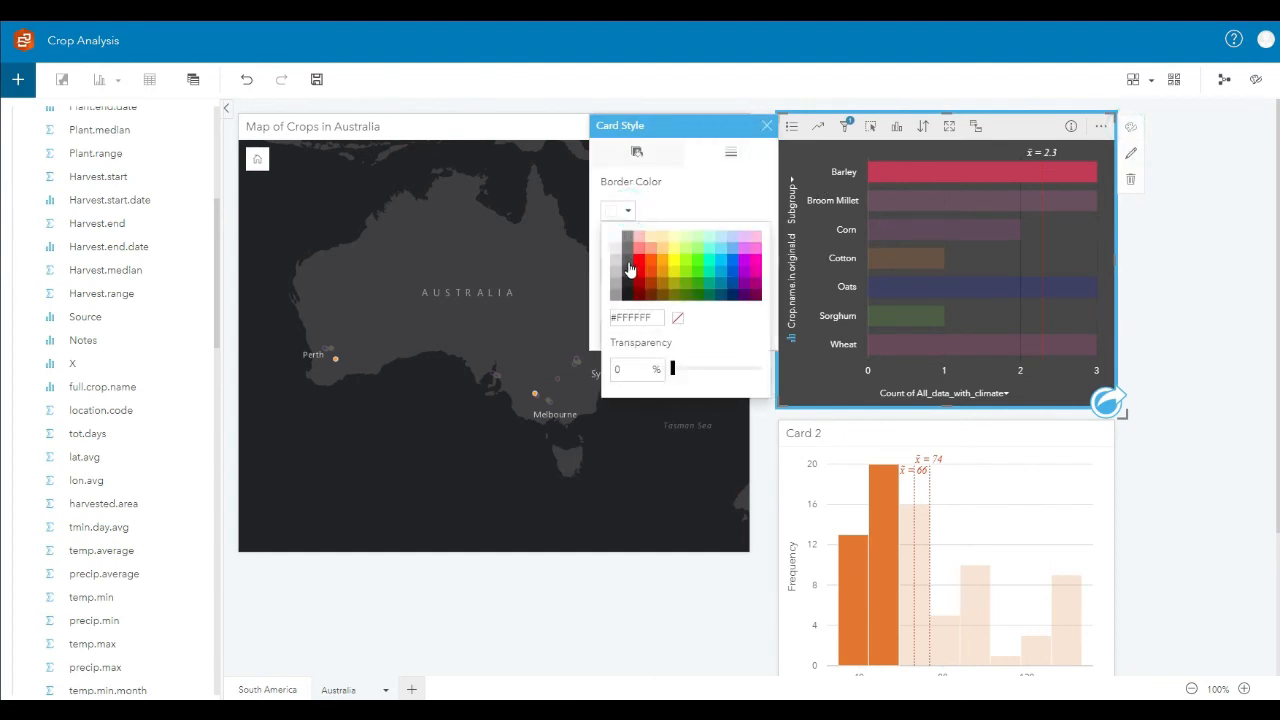
pyautogui.click(629, 248)
pyautogui.click(701, 202)
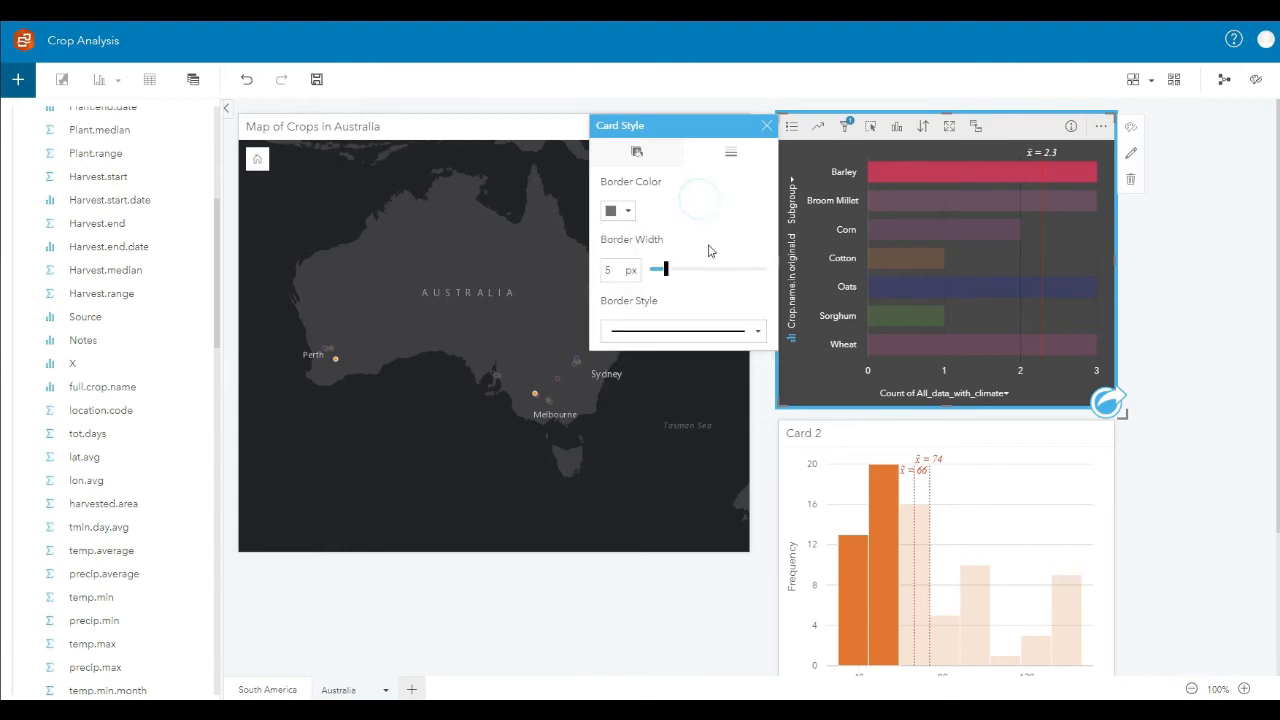
pyautogui.click(1220, 260)
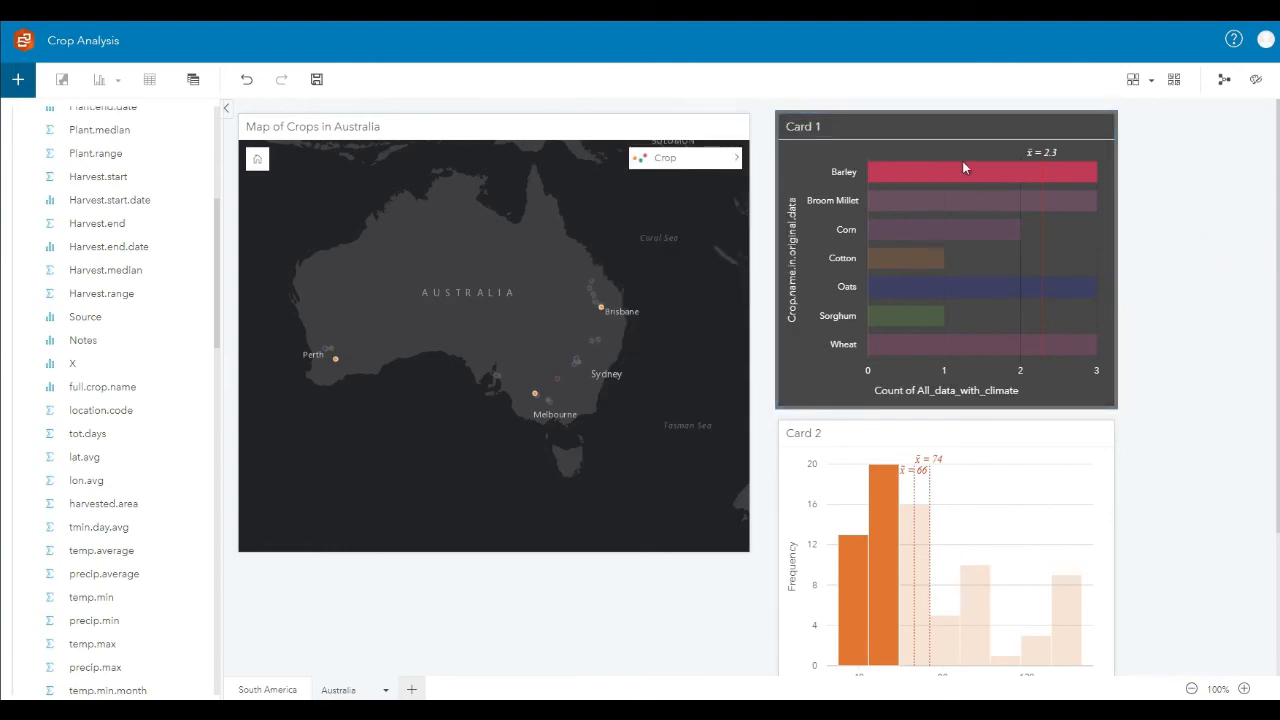
# Clear the Barley selection and rename the Australia bar chart card "Crops in Australia"
pyautogui.click(964, 168)
pyautogui.click(874, 147)
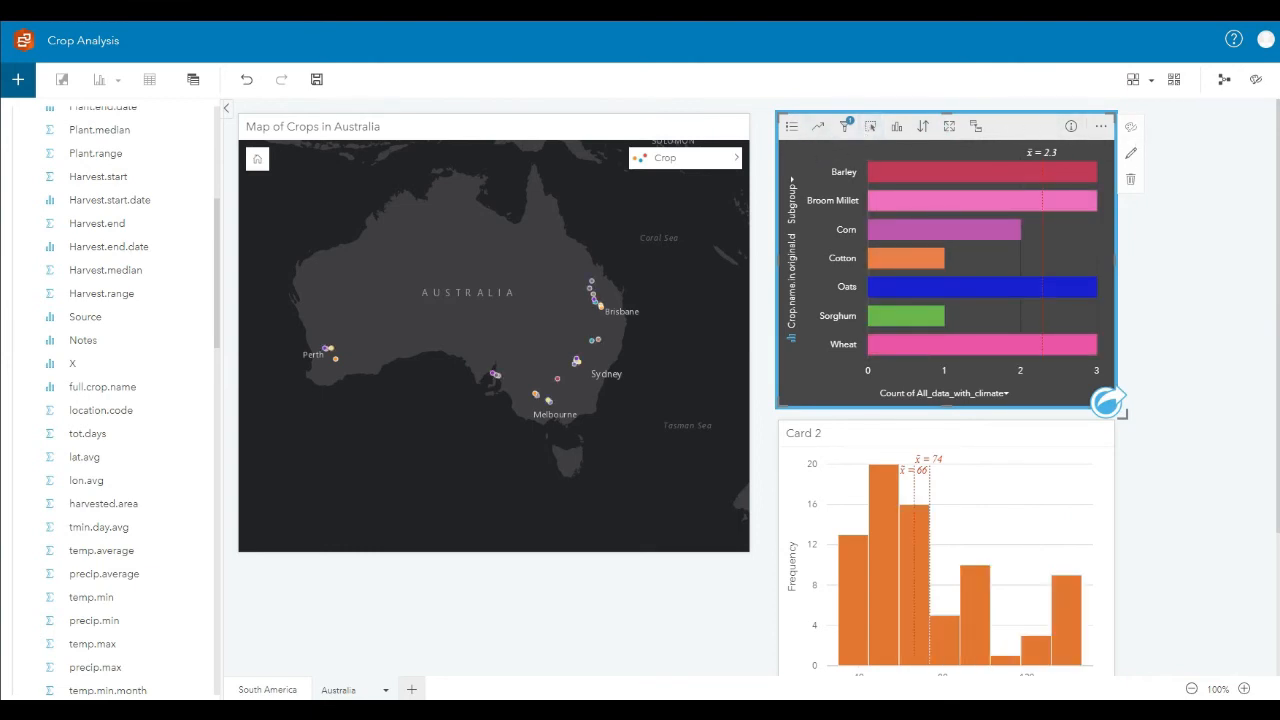
pyautogui.click(1230, 176)
pyautogui.click(803, 127)
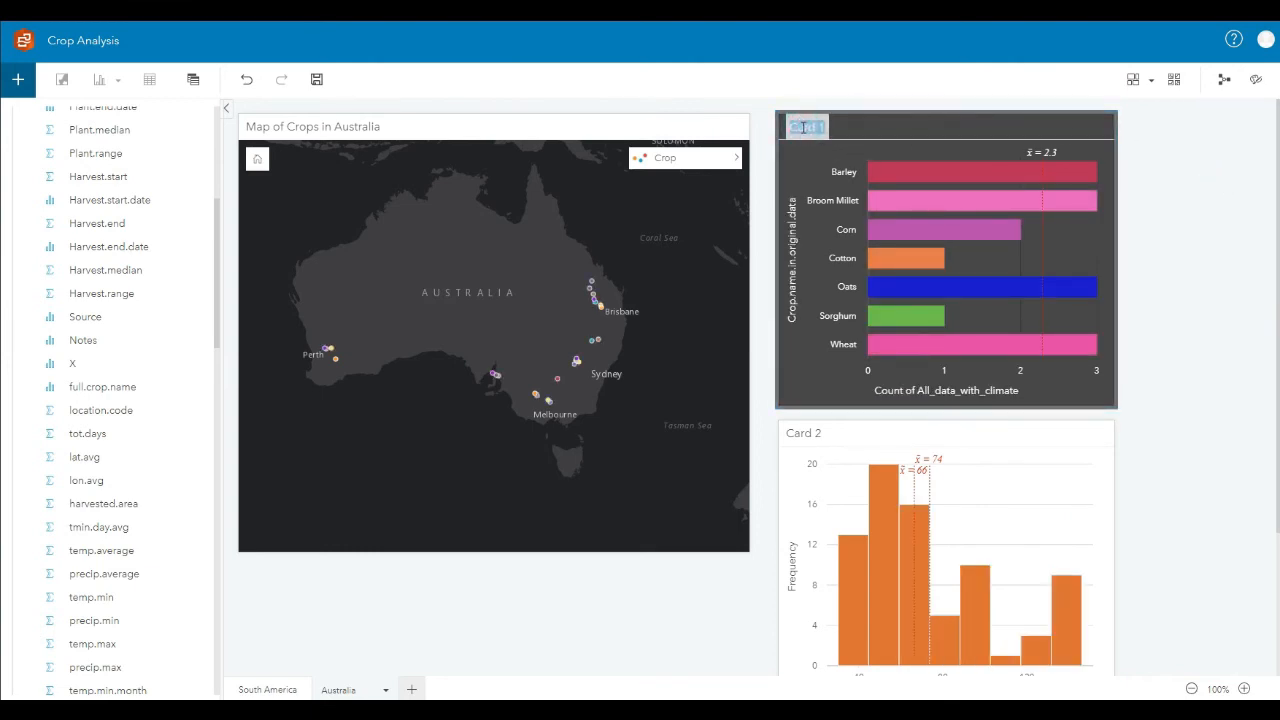
pyautogui.write('Crops in Austr')
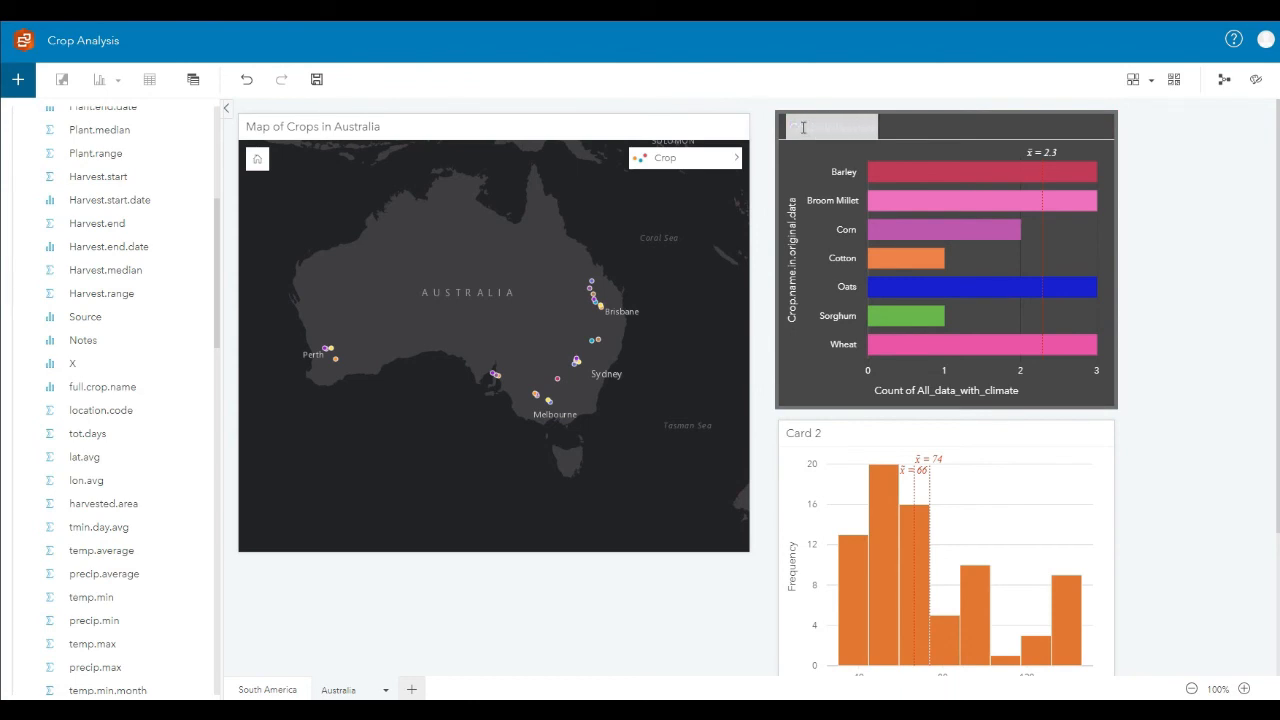
pyautogui.write('alia')
pyautogui.click(1231, 216)
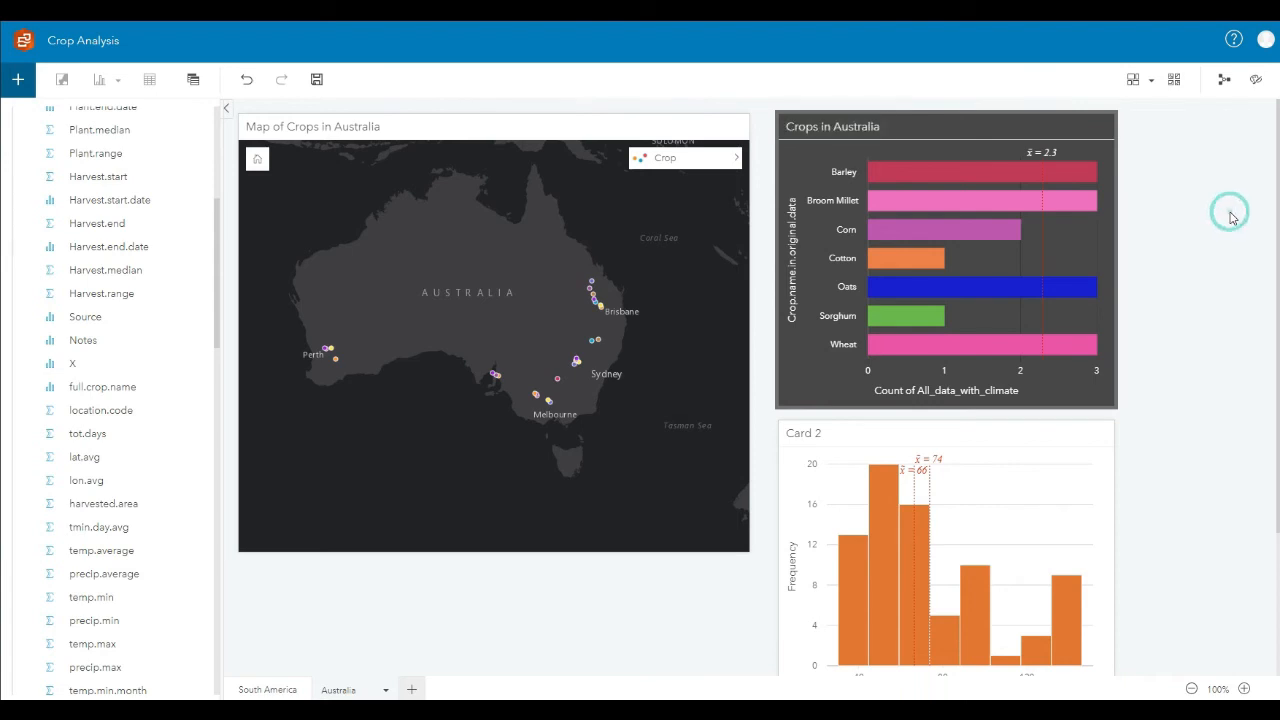
# Set the Australia map card's background color to dark gray and its foreground color to white #FFFFFF
pyautogui.click(441, 128)
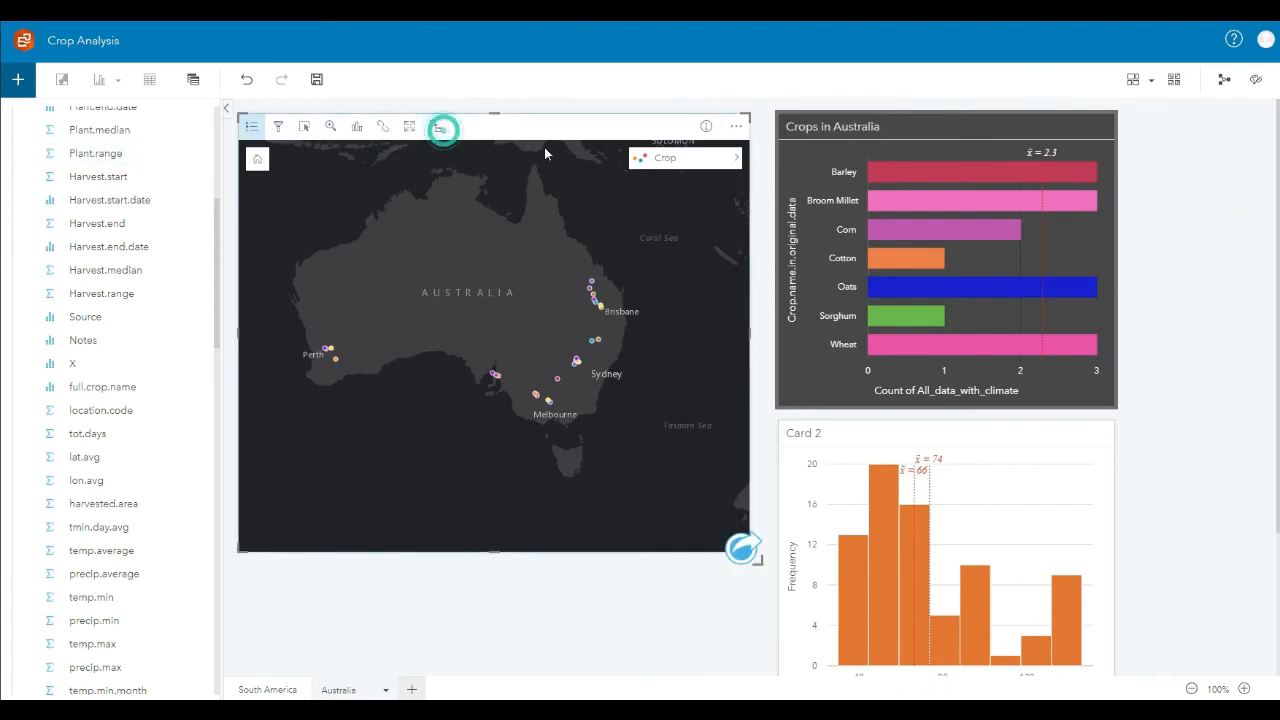
pyautogui.click(736, 127)
pyautogui.click(768, 130)
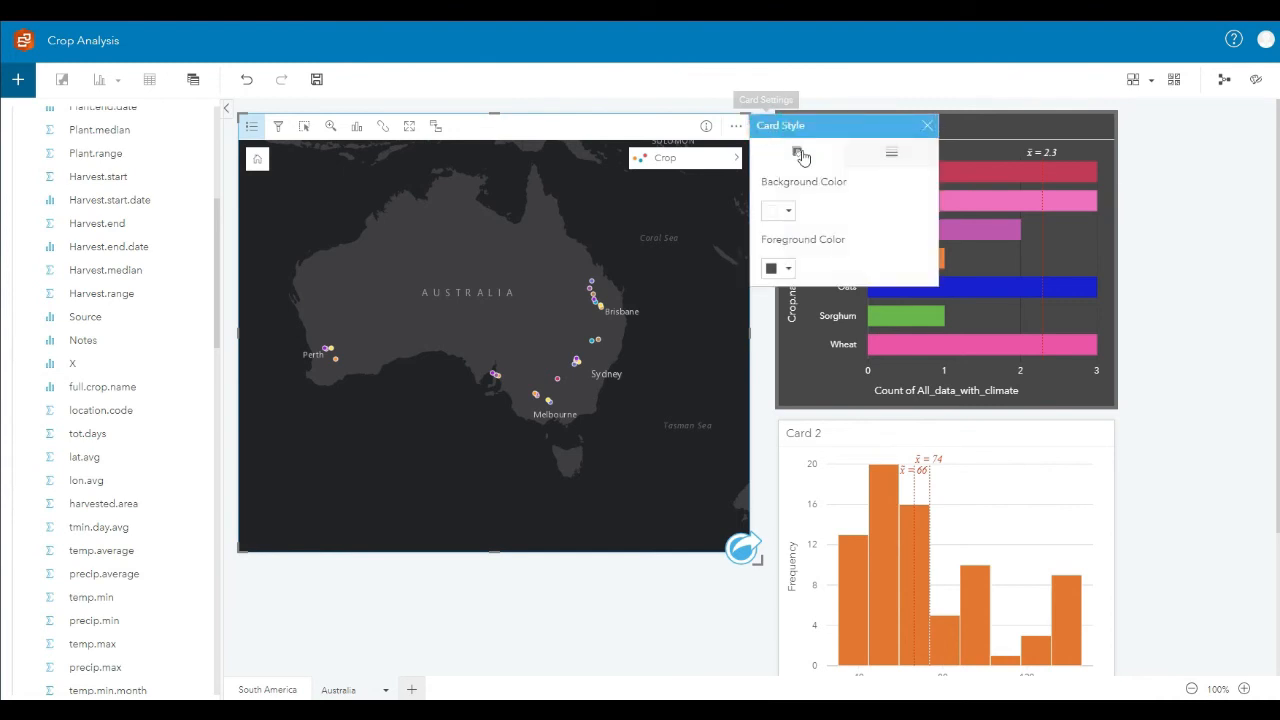
pyautogui.click(778, 212)
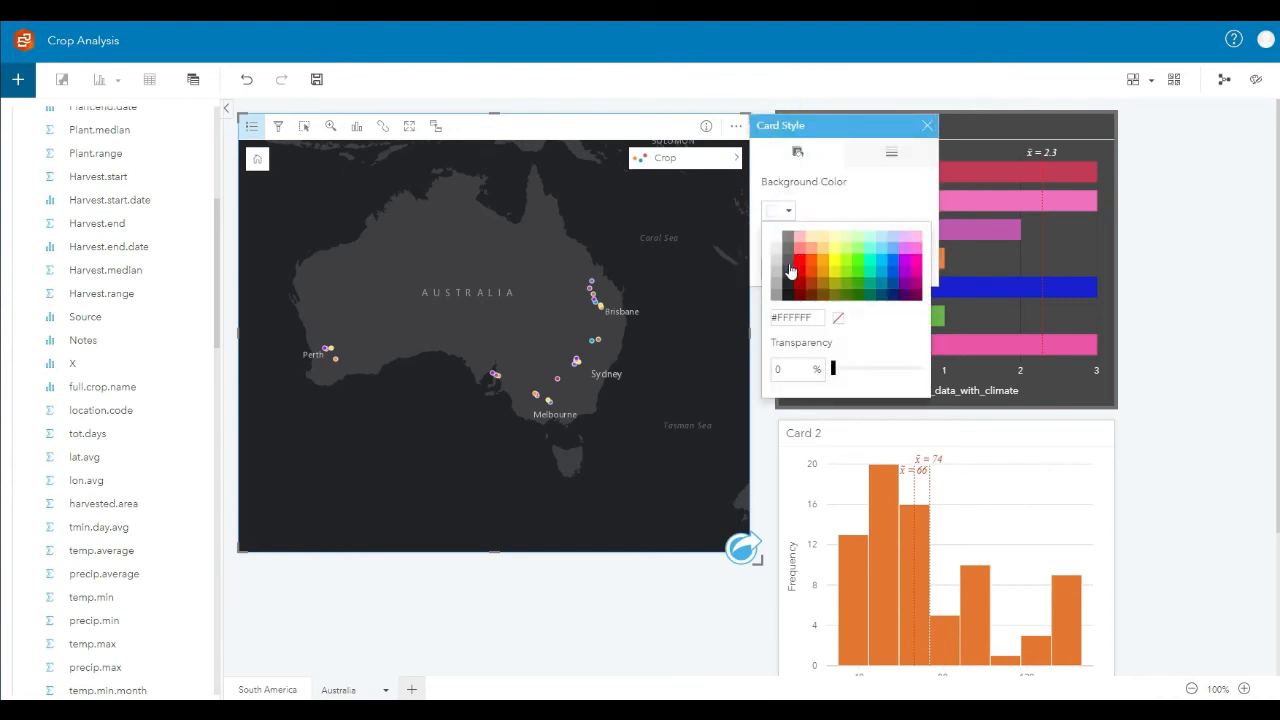
pyautogui.click(789, 270)
pyautogui.click(844, 188)
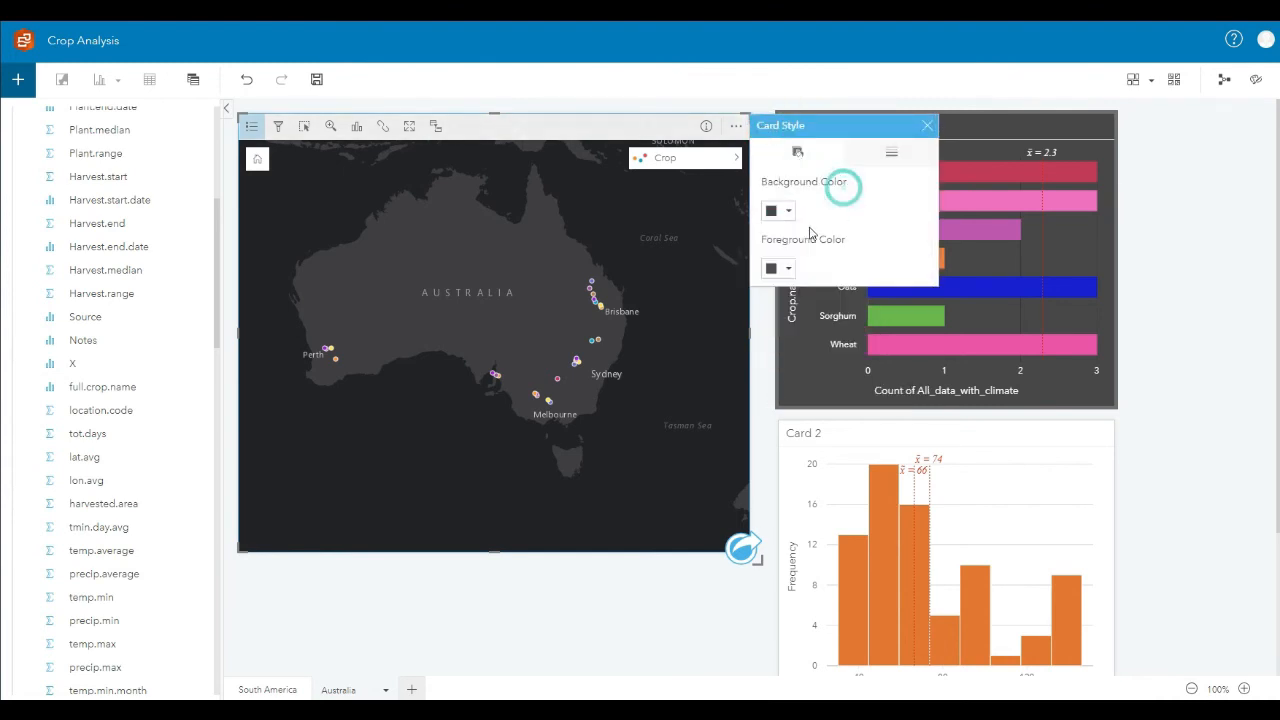
pyautogui.click(791, 268)
pyautogui.click(778, 287)
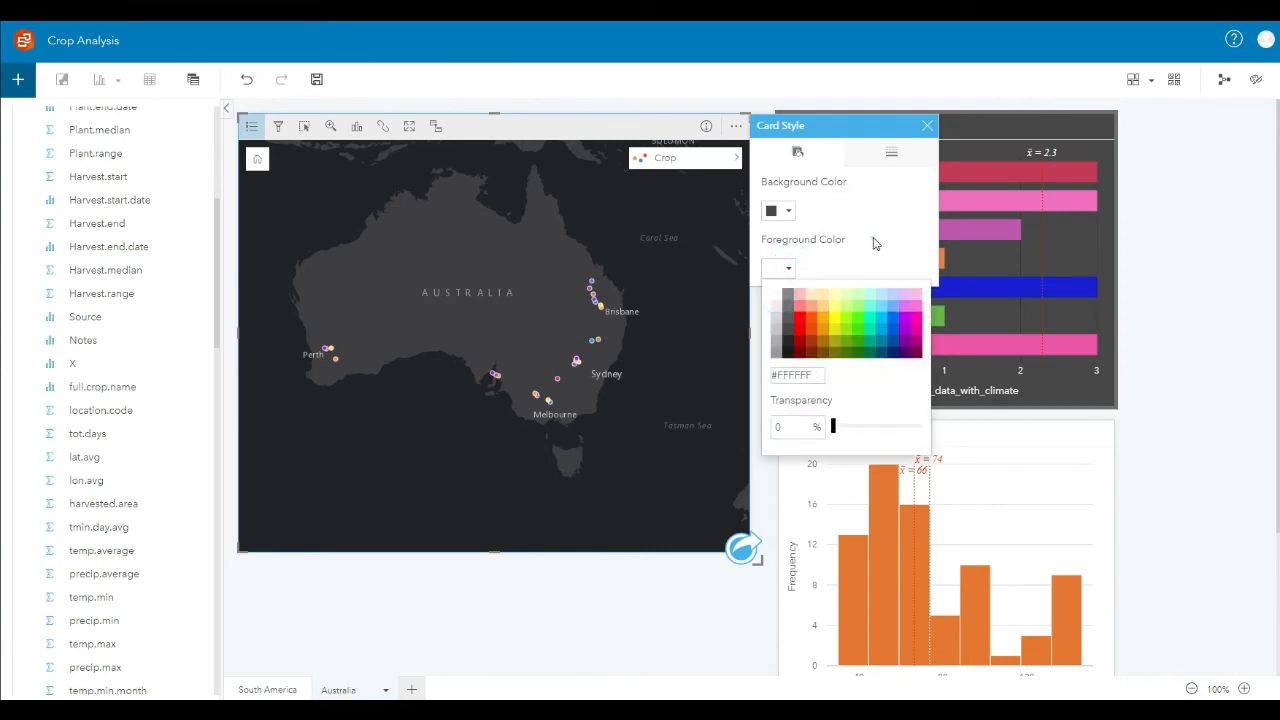
pyautogui.click(873, 243)
pyautogui.click(700, 108)
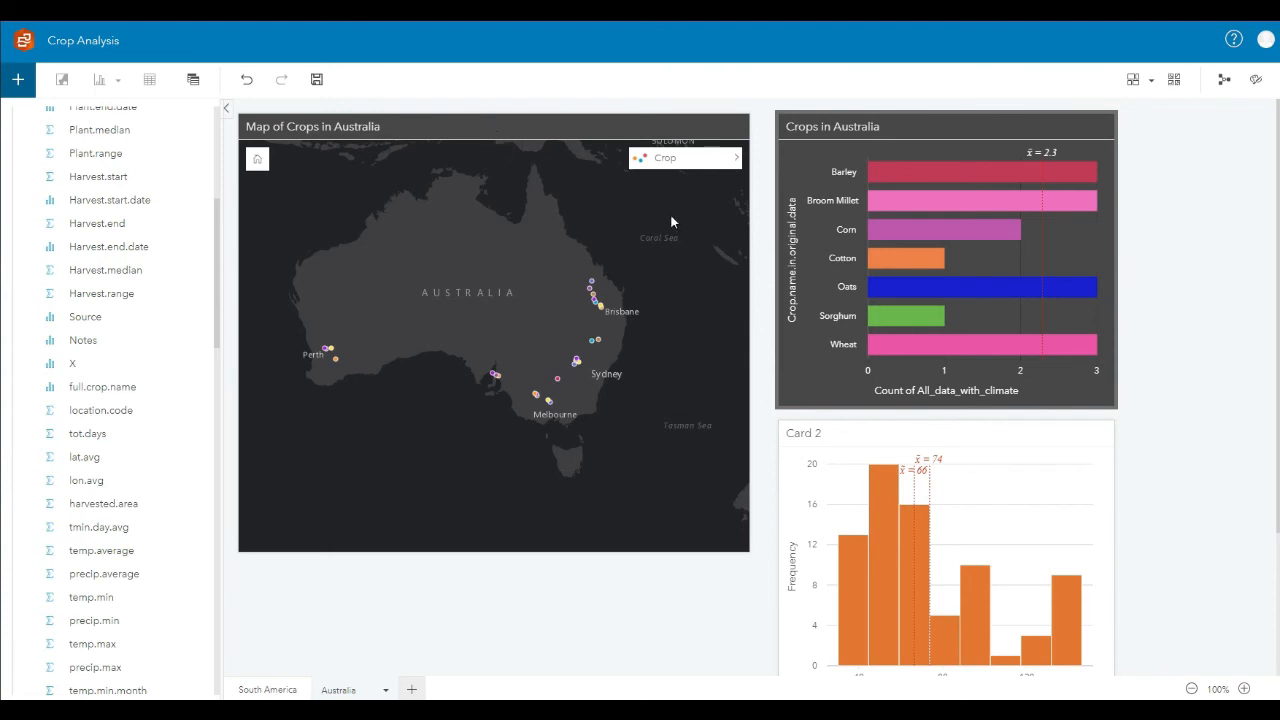
# Give the Australia map card a dark gray border 5 px wide
pyautogui.click(711, 120)
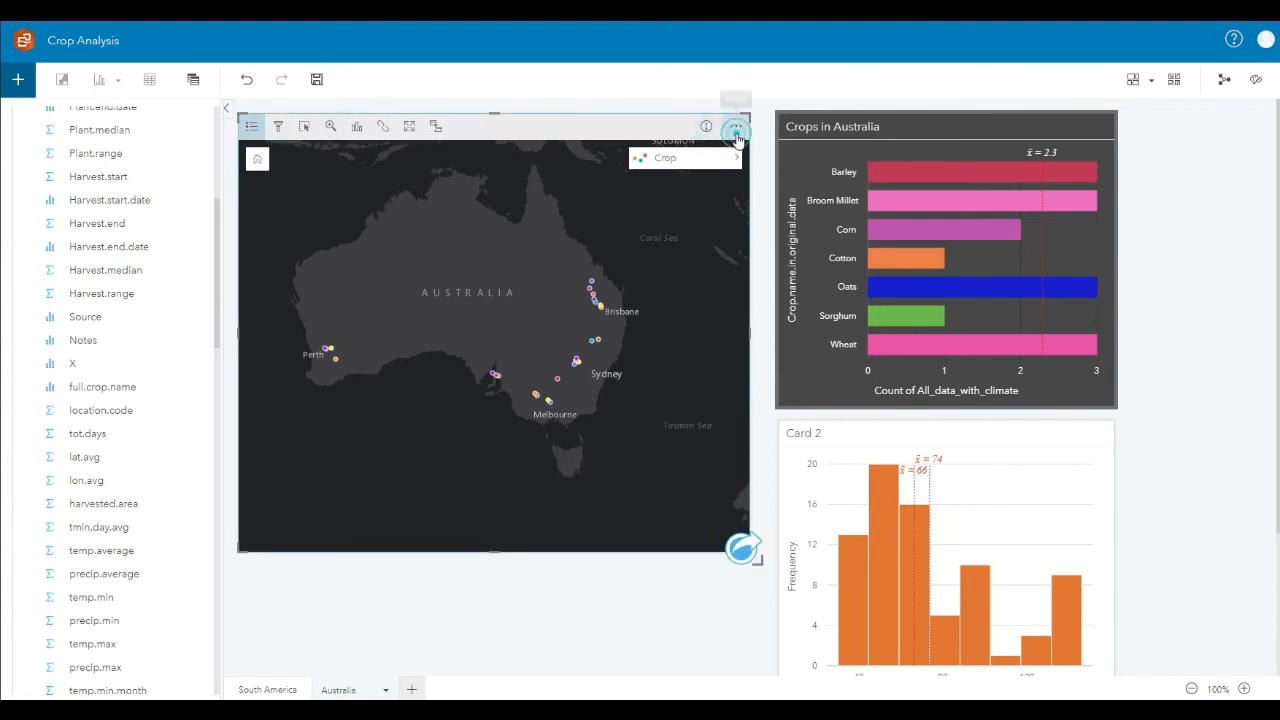
pyautogui.click(736, 129)
pyautogui.click(891, 151)
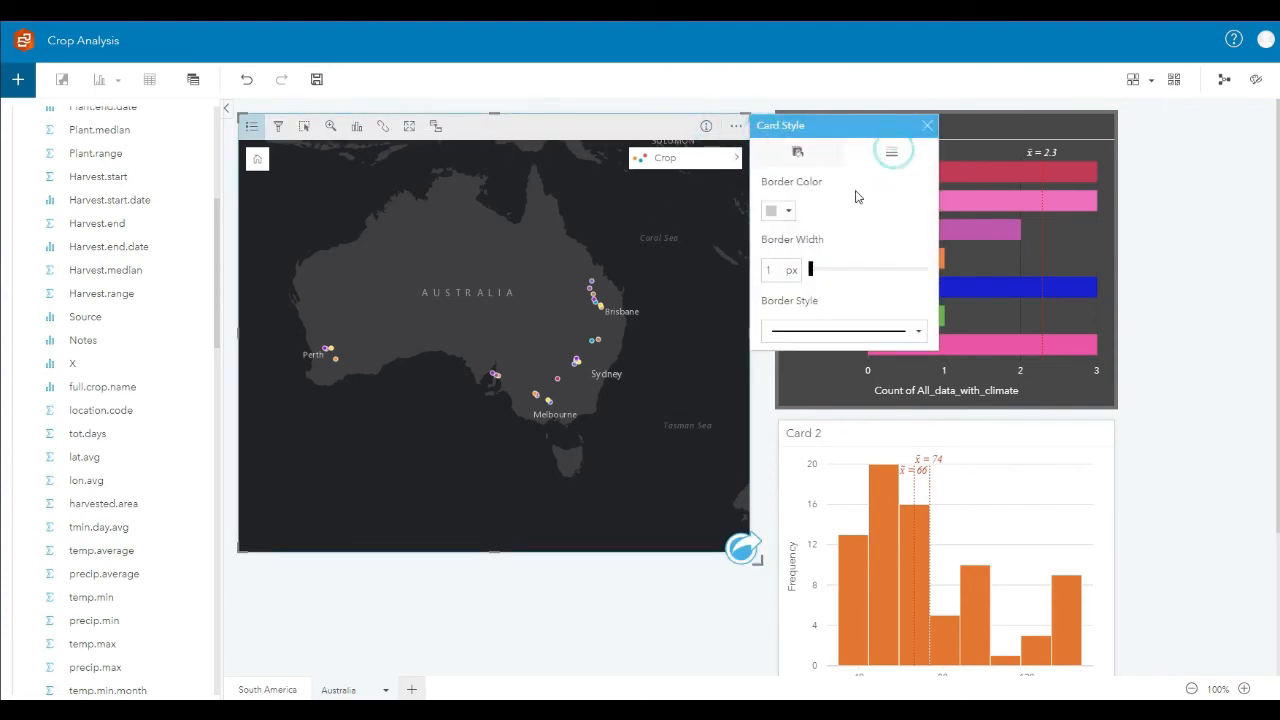
pyautogui.moveTo(811, 269); pyautogui.dragTo(829, 275)
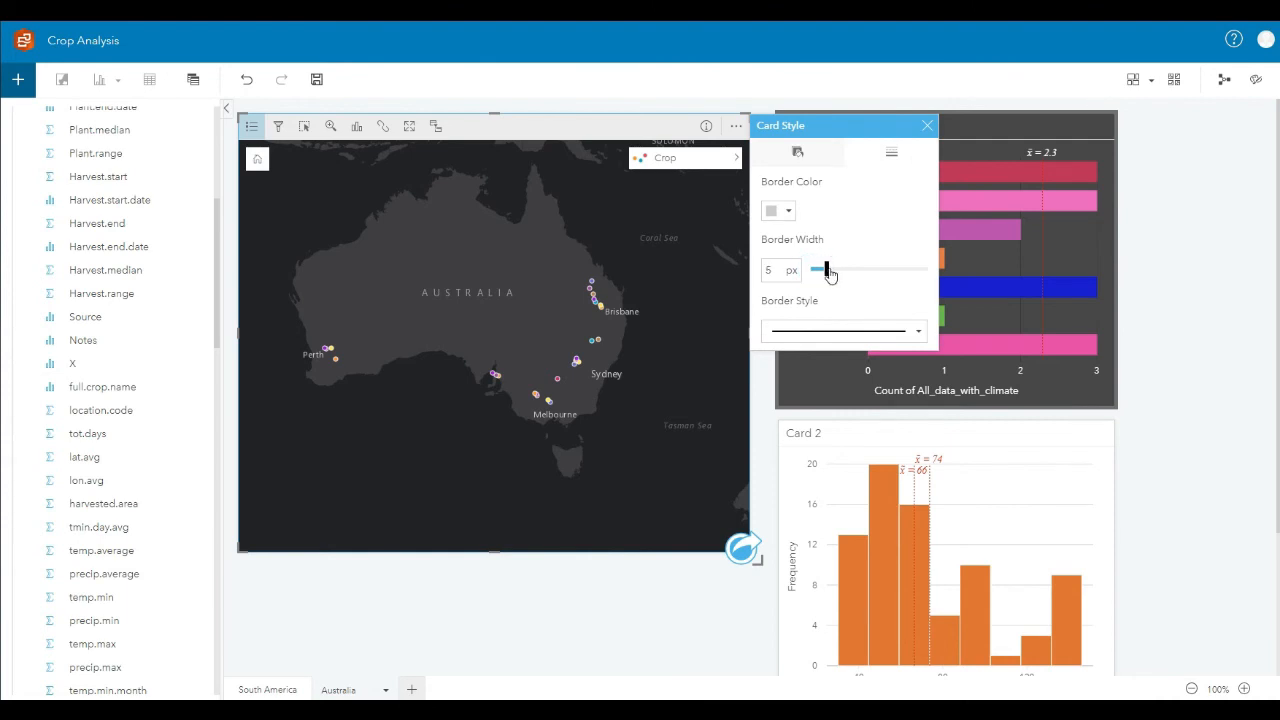
pyautogui.click(781, 211)
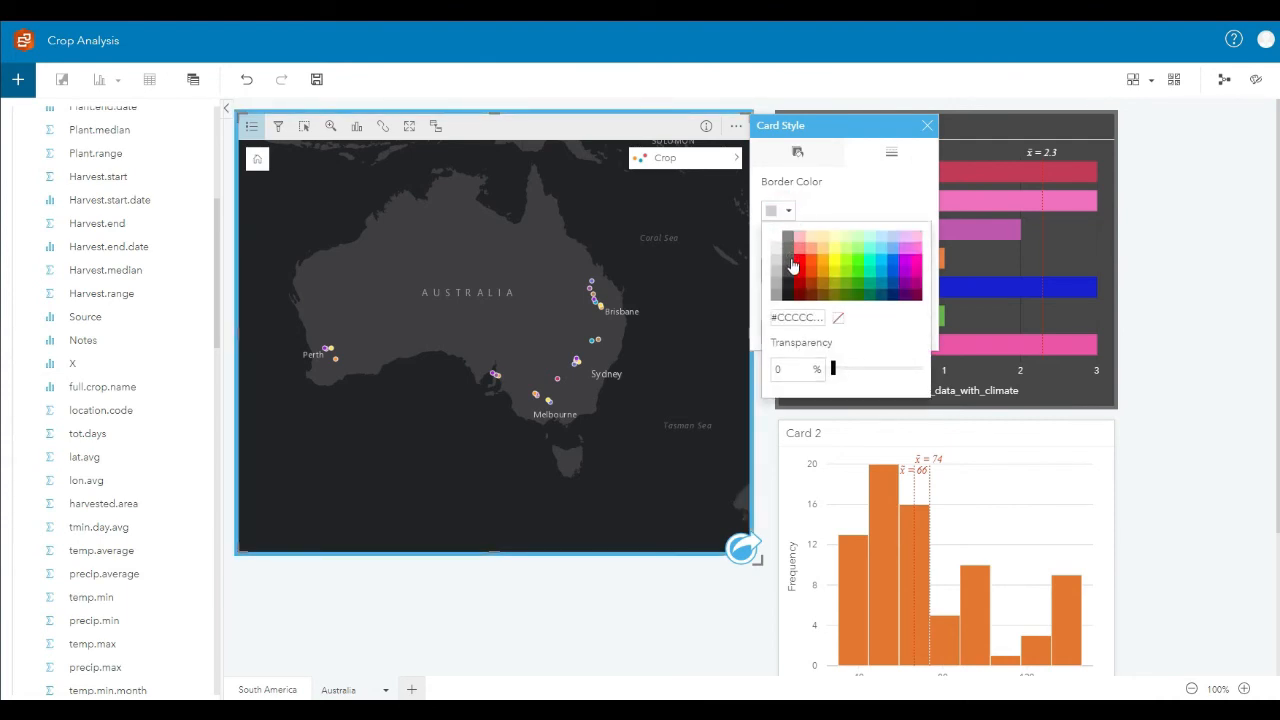
pyautogui.click(789, 266)
pyautogui.click(1193, 224)
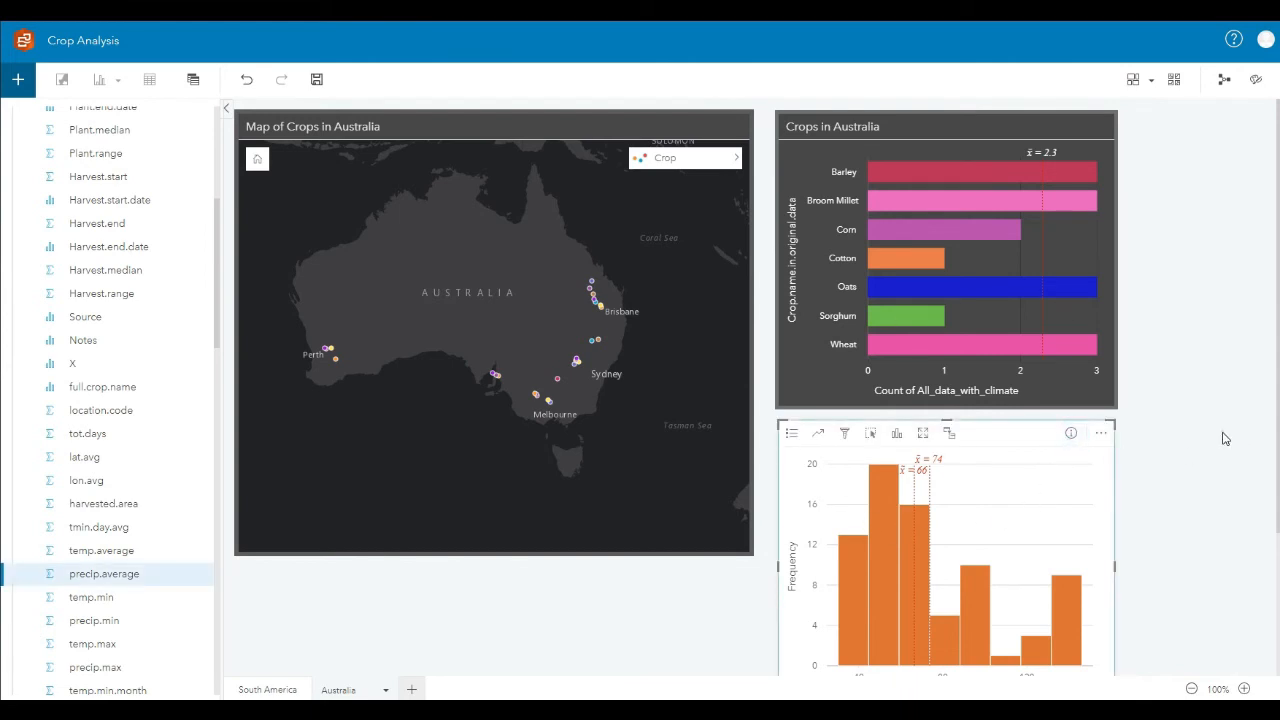
# Select individual precip.average histogram bars and the Sorghum and Corn bars to examine the matching crop locations on the Australia map
pyautogui.scroll(-1, 1225, 438)
pyautogui.click(887, 535)
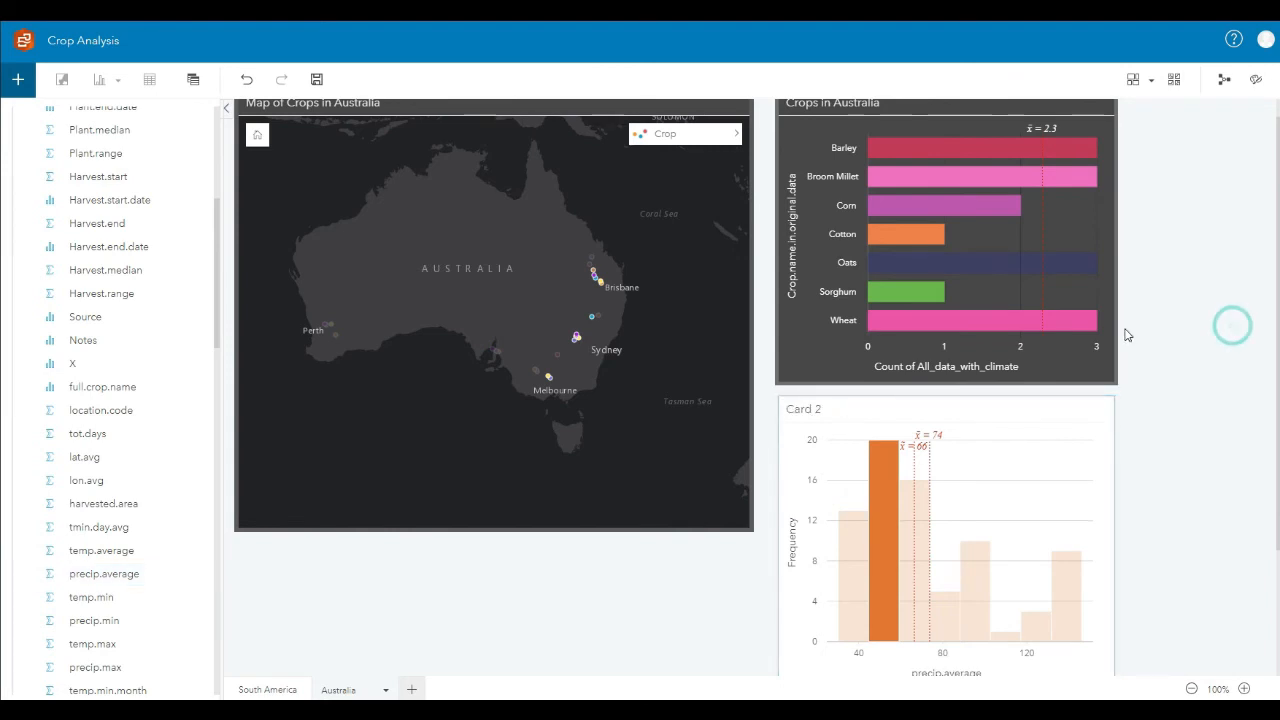
pyautogui.click(915, 540)
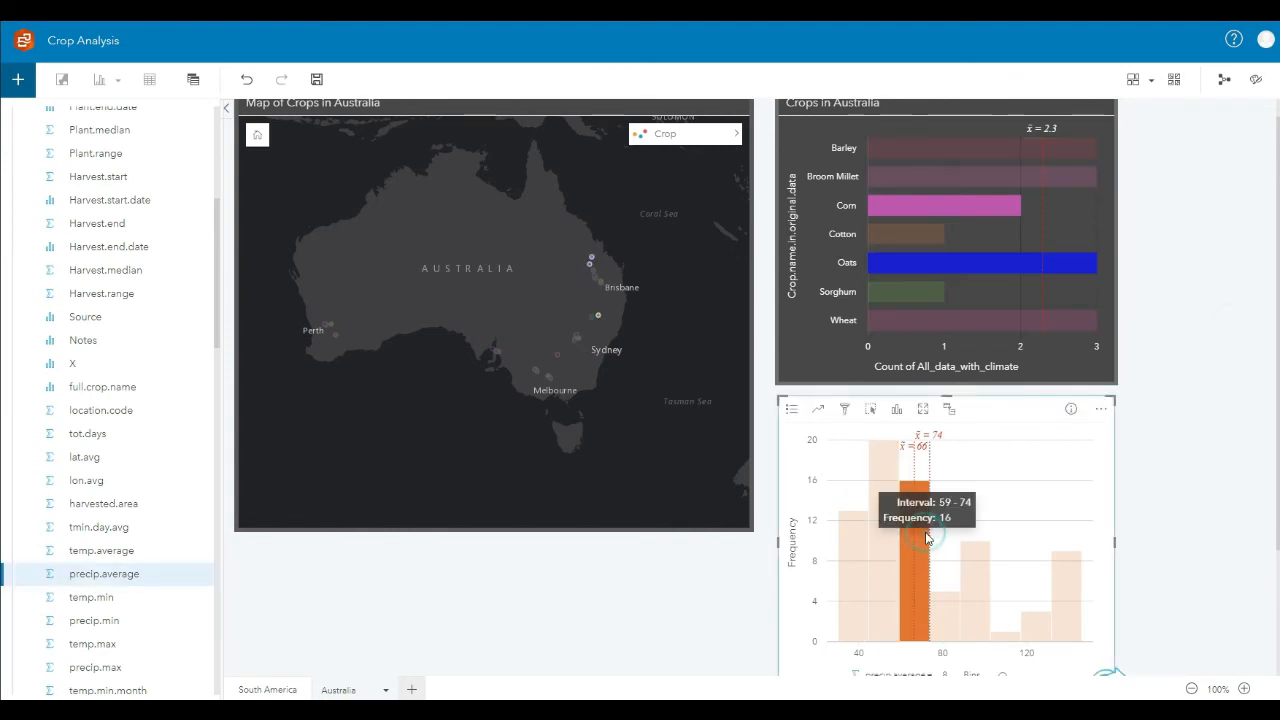
pyautogui.click(908, 288)
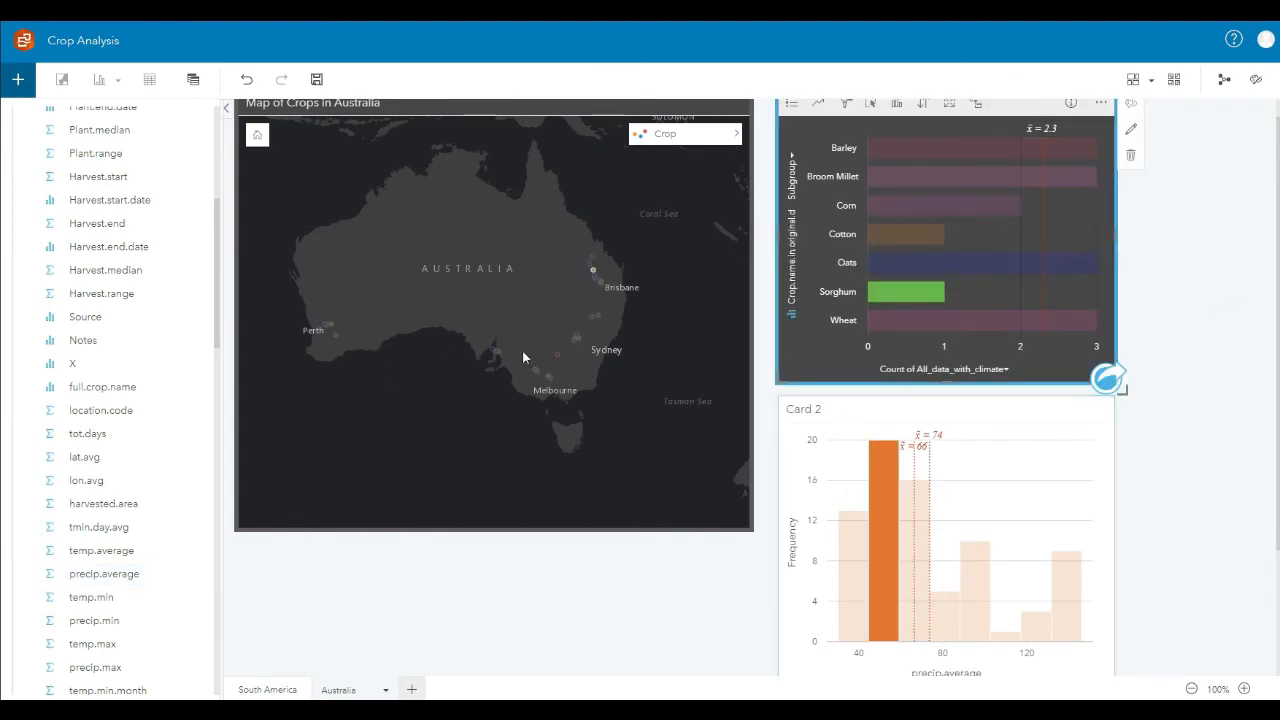
pyautogui.click(888, 205)
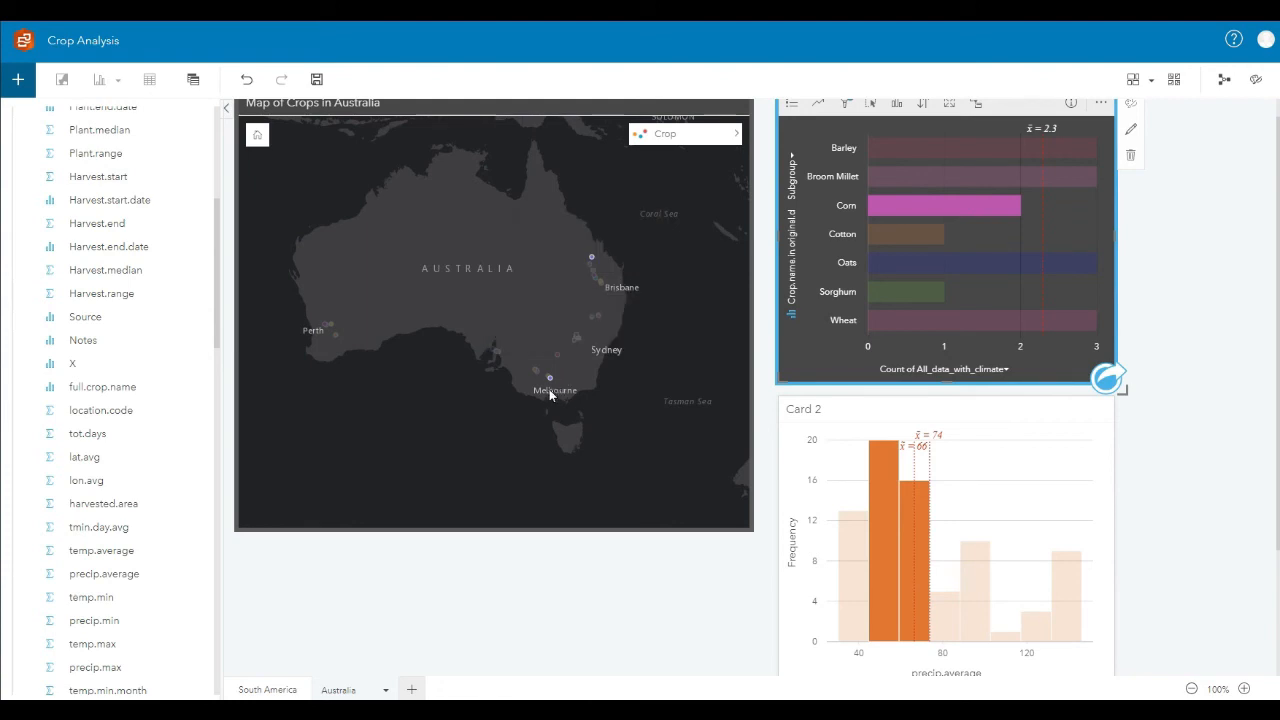
pyautogui.moveTo(552, 380)
pyautogui.moveTo(589, 255)
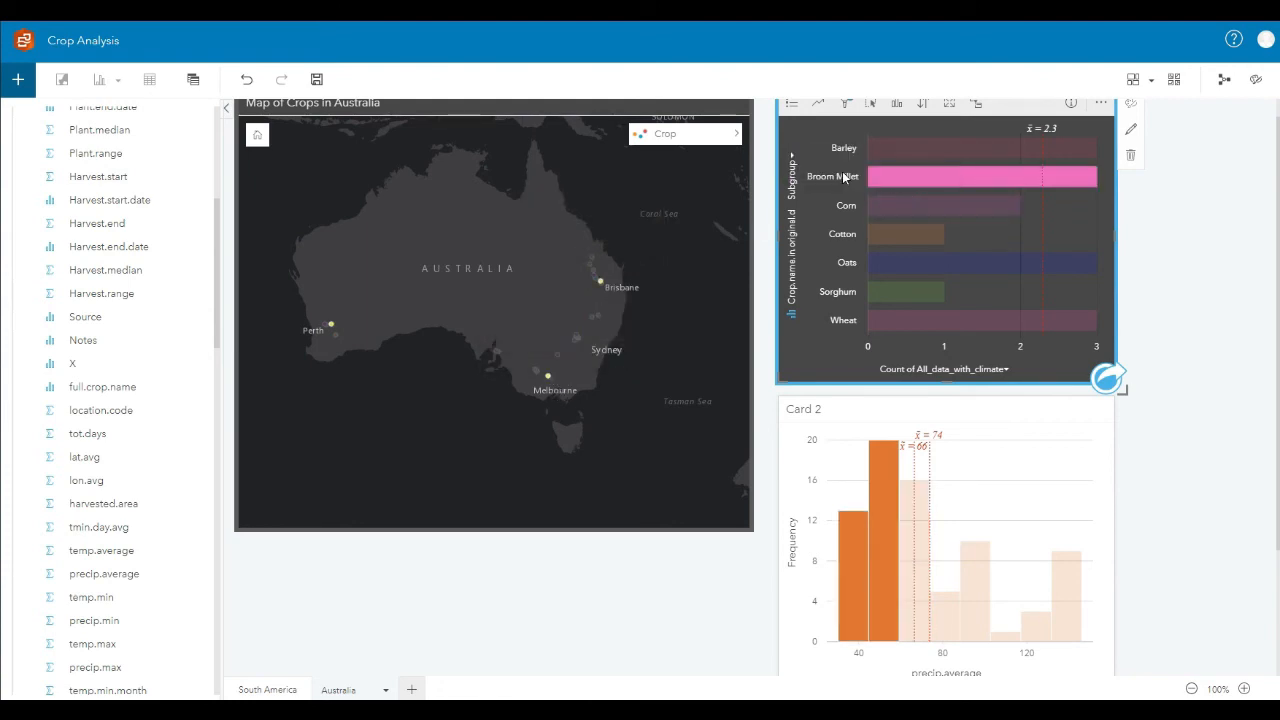
# Enable cross filters on the Australia map card
pyautogui.click(660, 208)
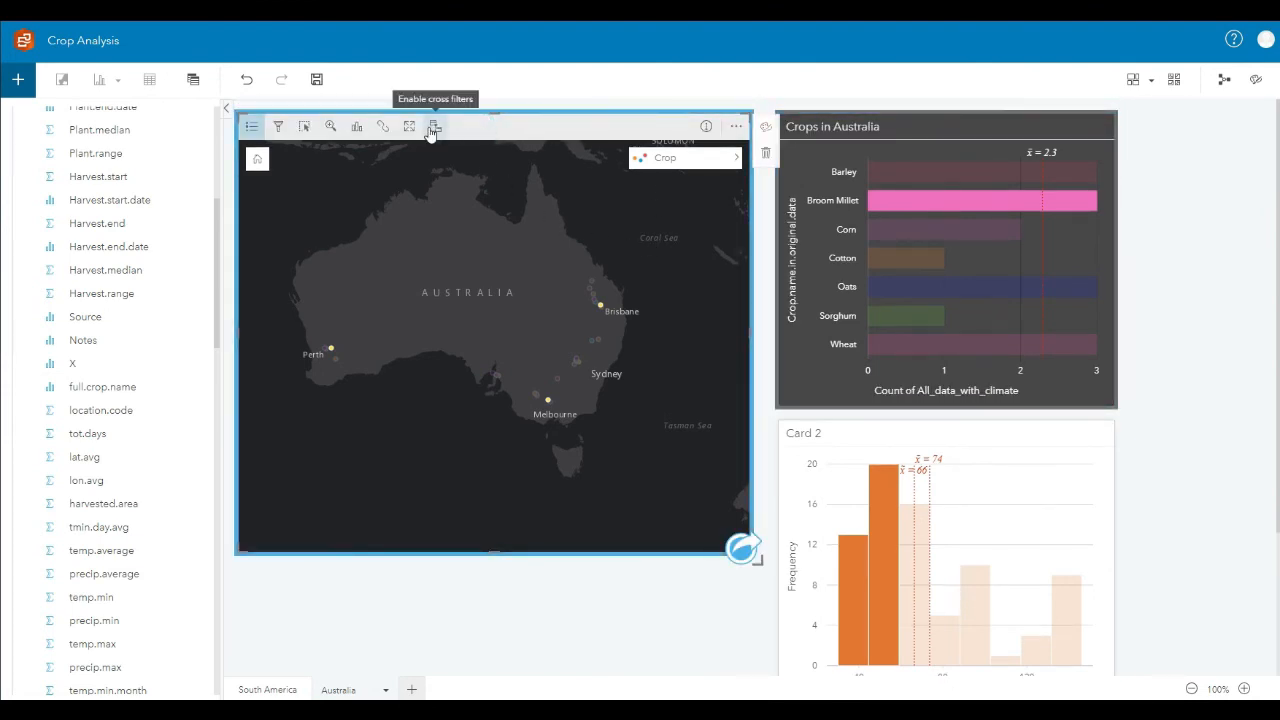
pyautogui.click(433, 128)
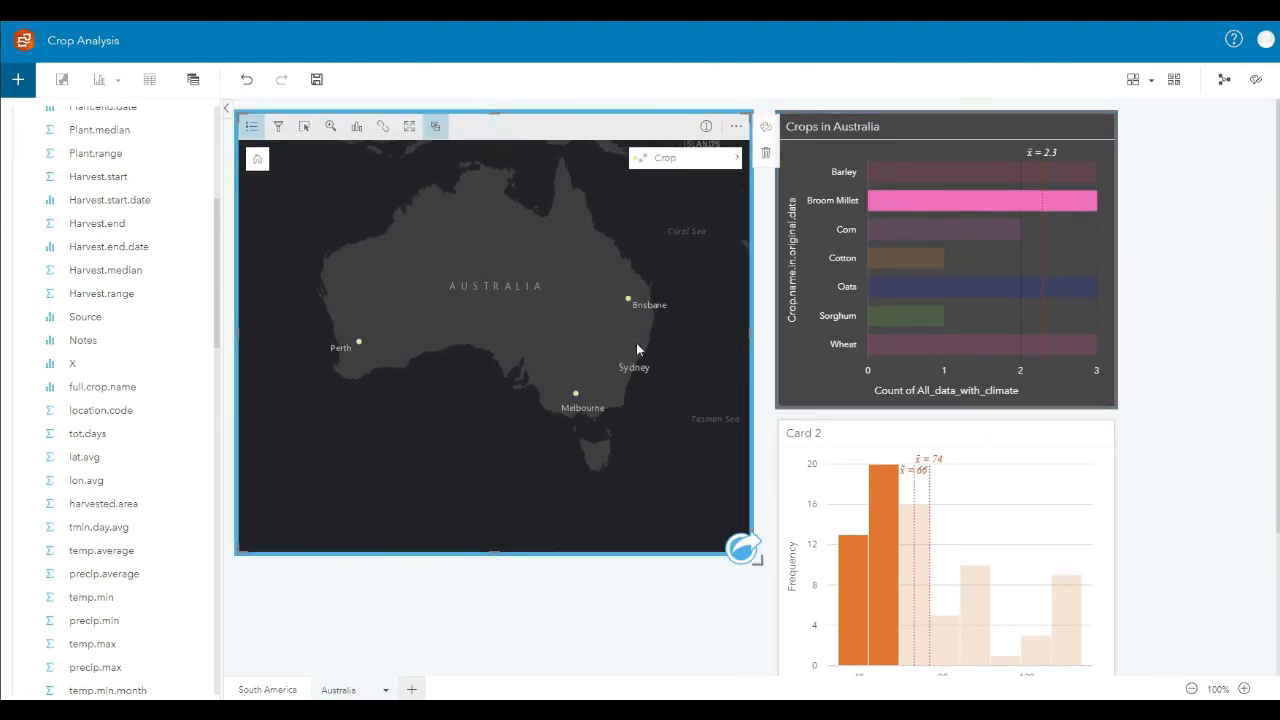
# Select the Cotton, Sorghum, Wheat, Barley, Broom Millet and Corn bars in turn, ending on Cotton, to examine how each filters the map
pyautogui.click(890, 260)
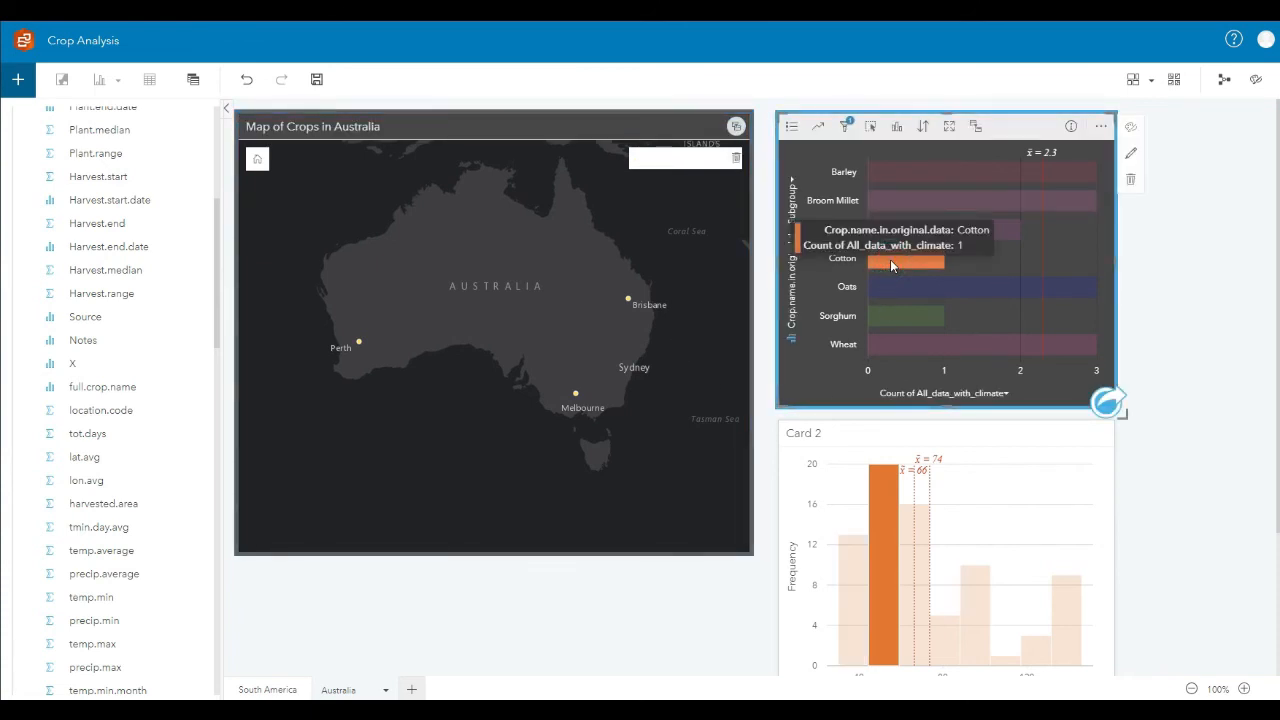
pyautogui.click(900, 315)
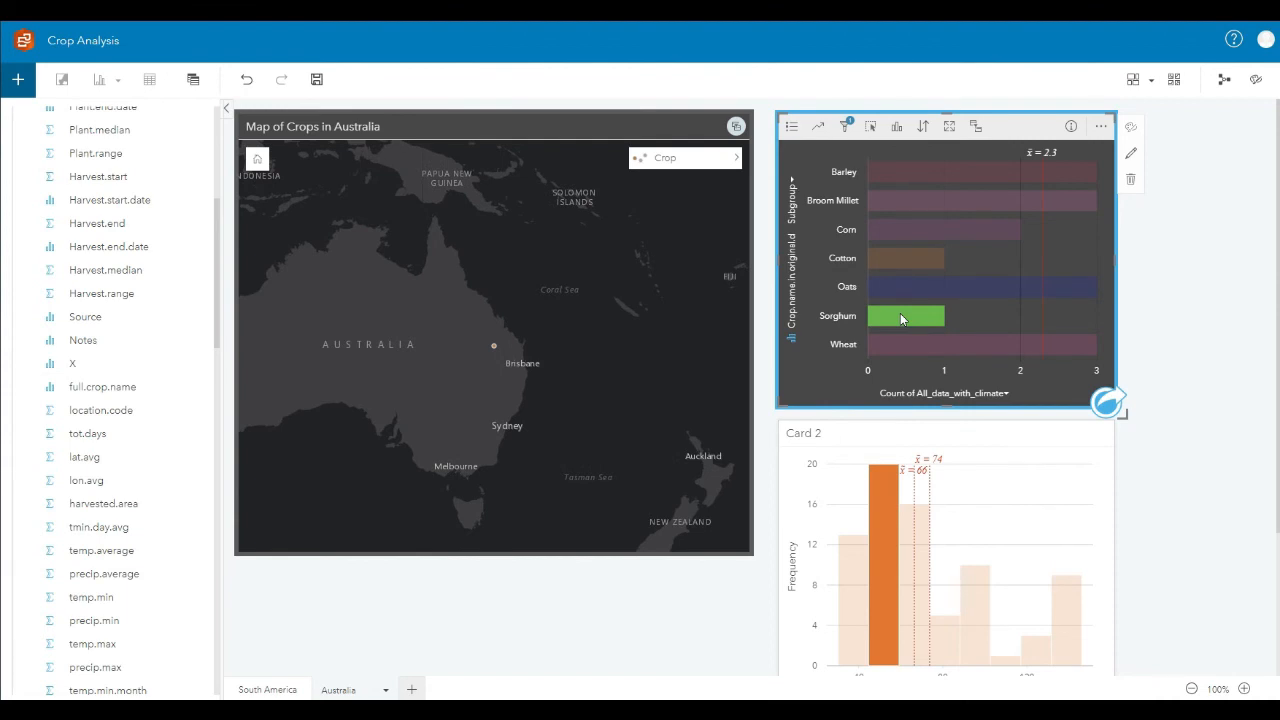
pyautogui.click(898, 294)
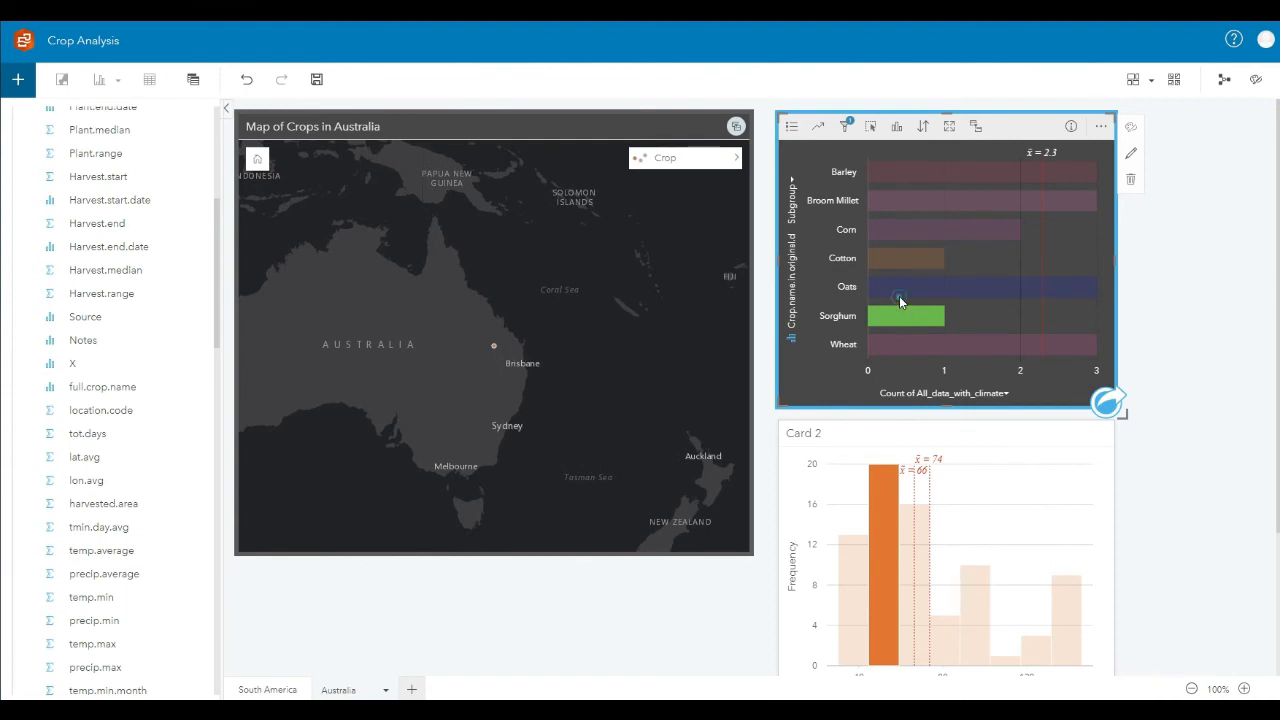
pyautogui.click(949, 343)
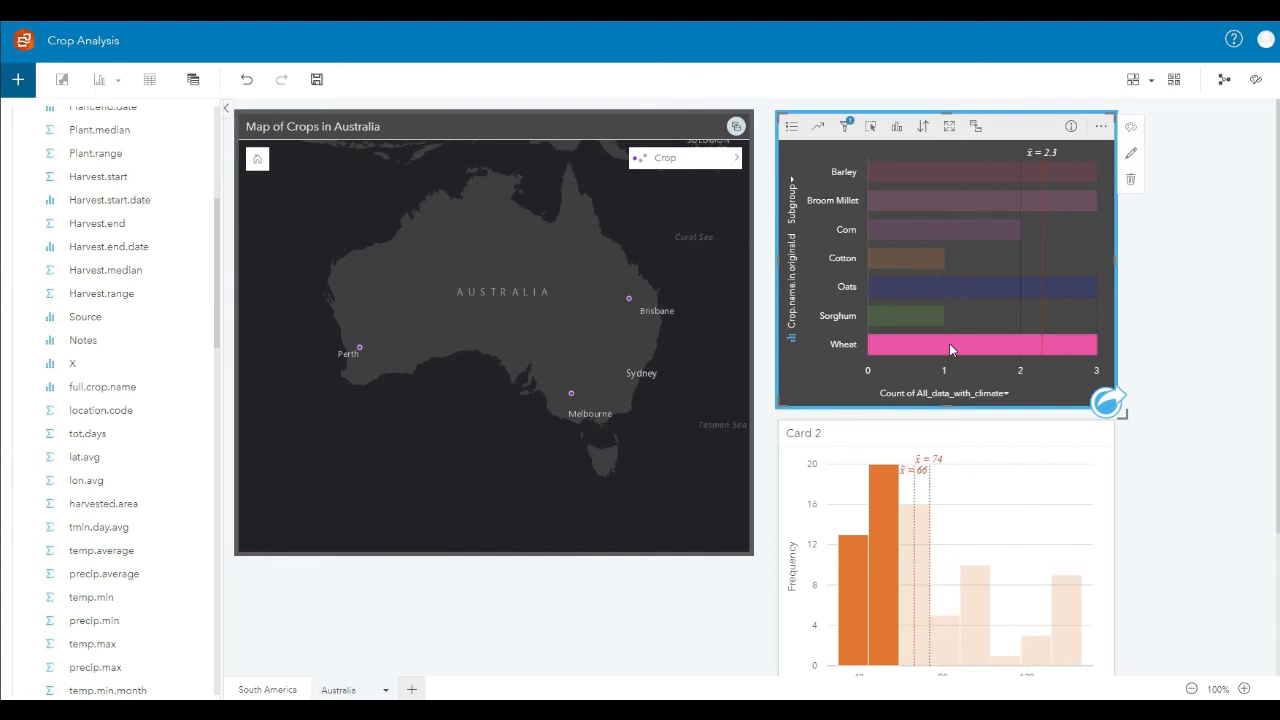
pyautogui.click(971, 170)
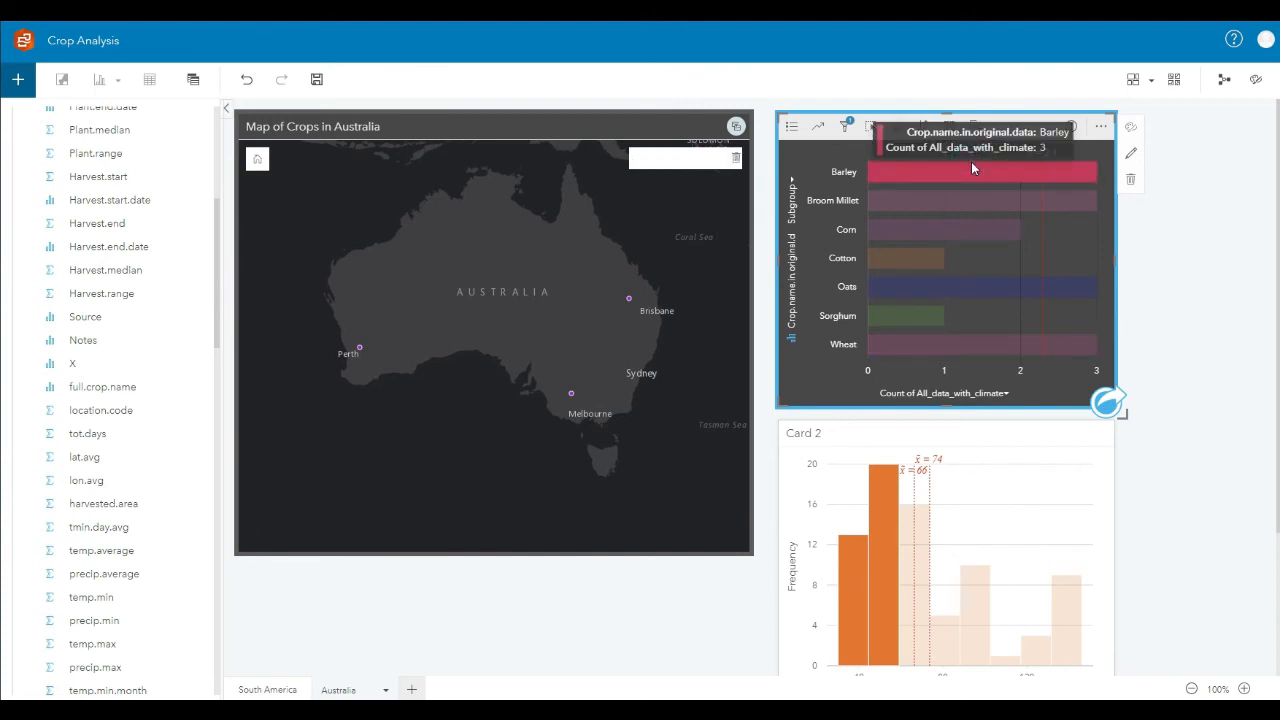
pyautogui.click(984, 203)
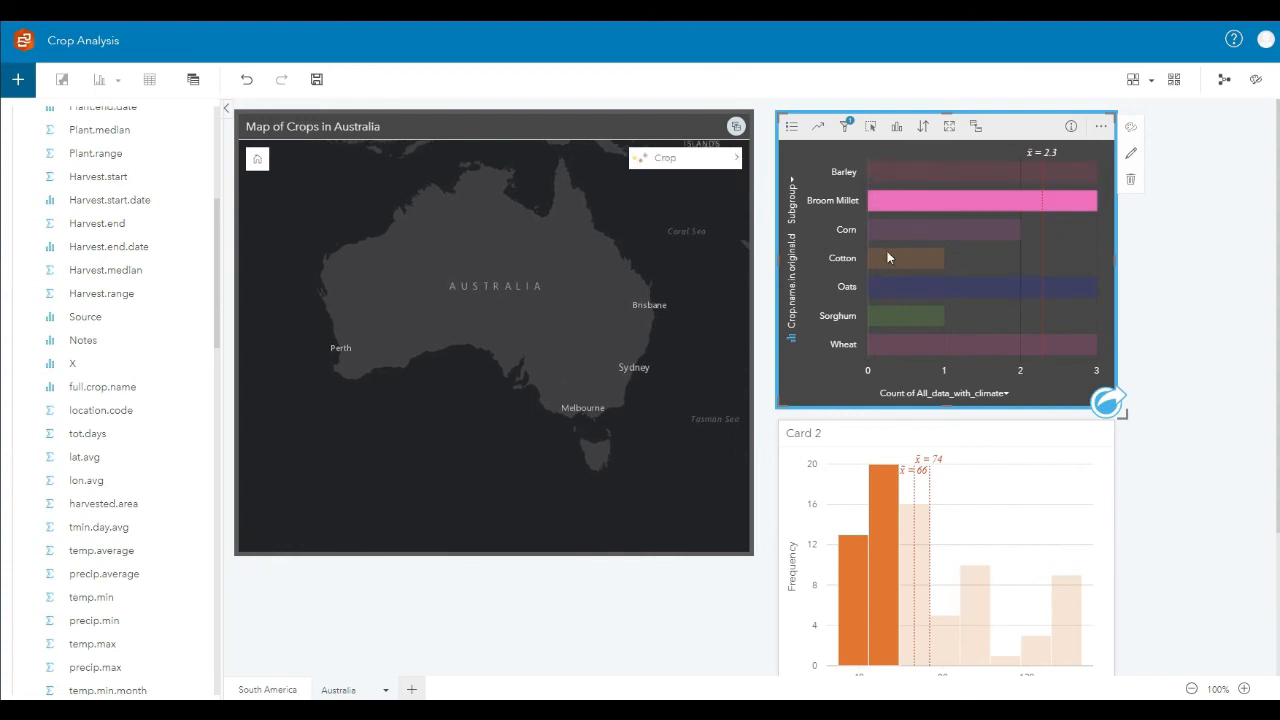
pyautogui.click(938, 233)
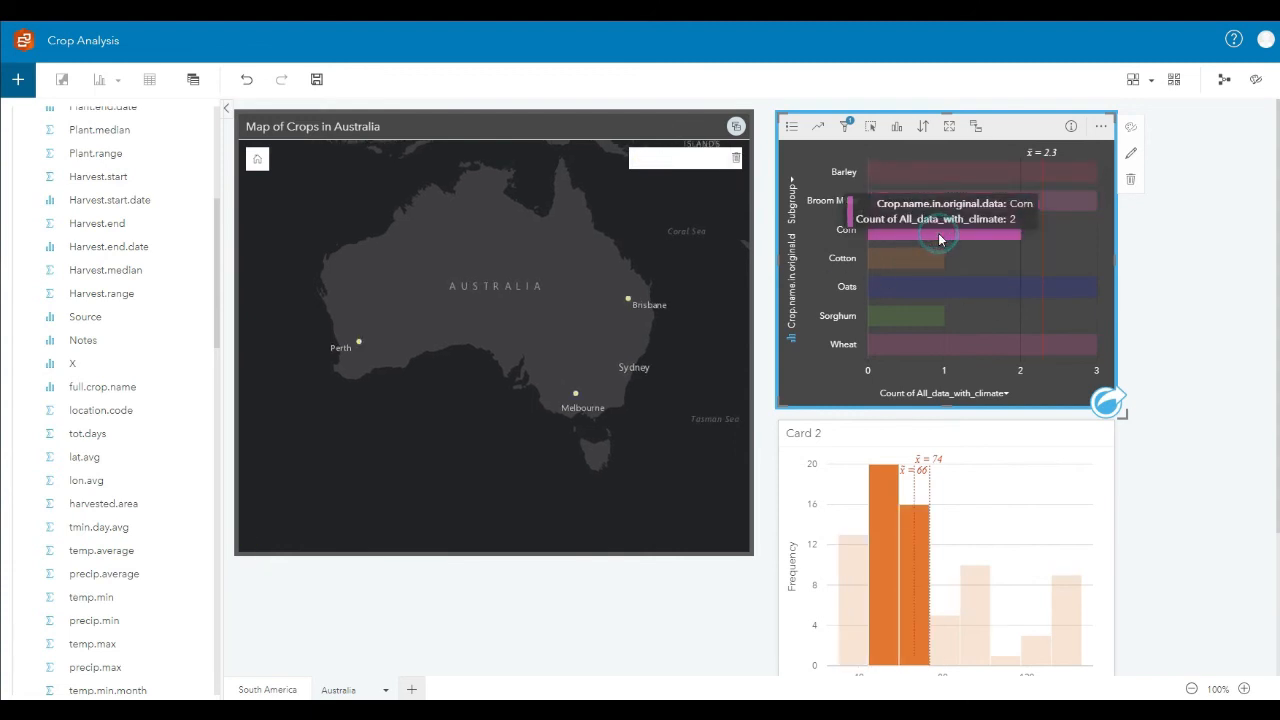
pyautogui.click(897, 262)
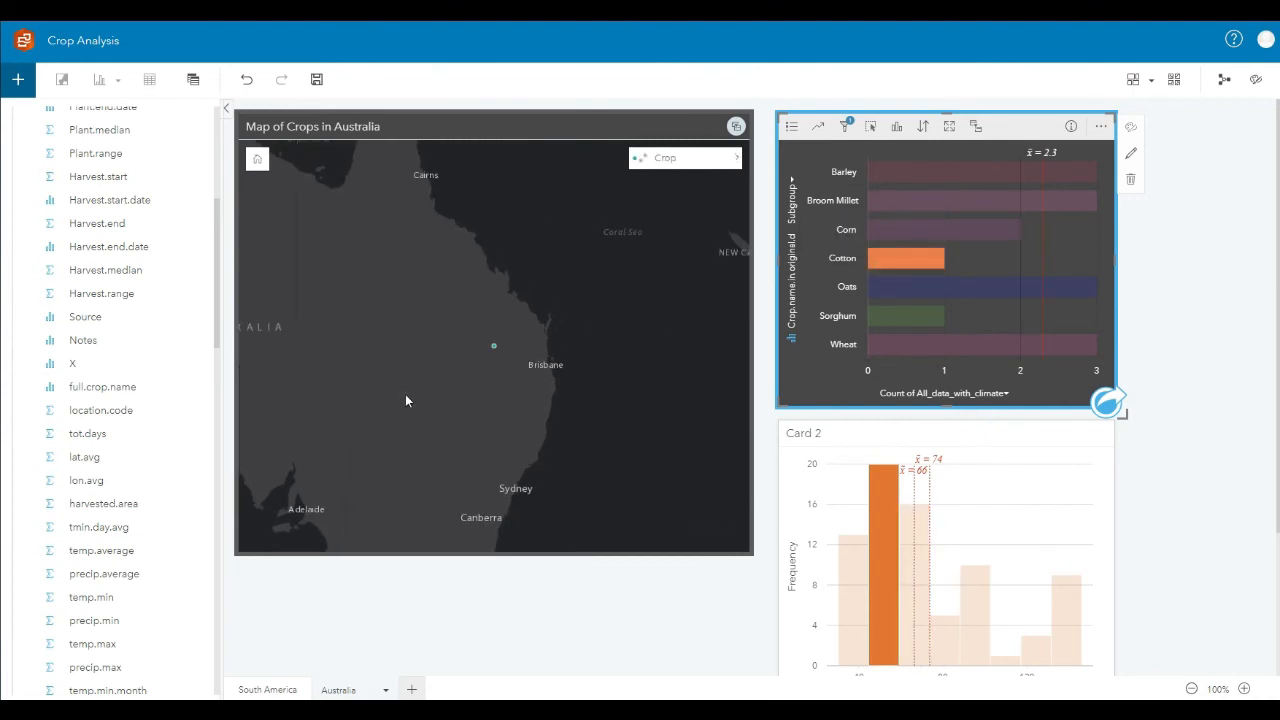
pyautogui.moveTo(406, 400); pyautogui.dragTo(508, 405)
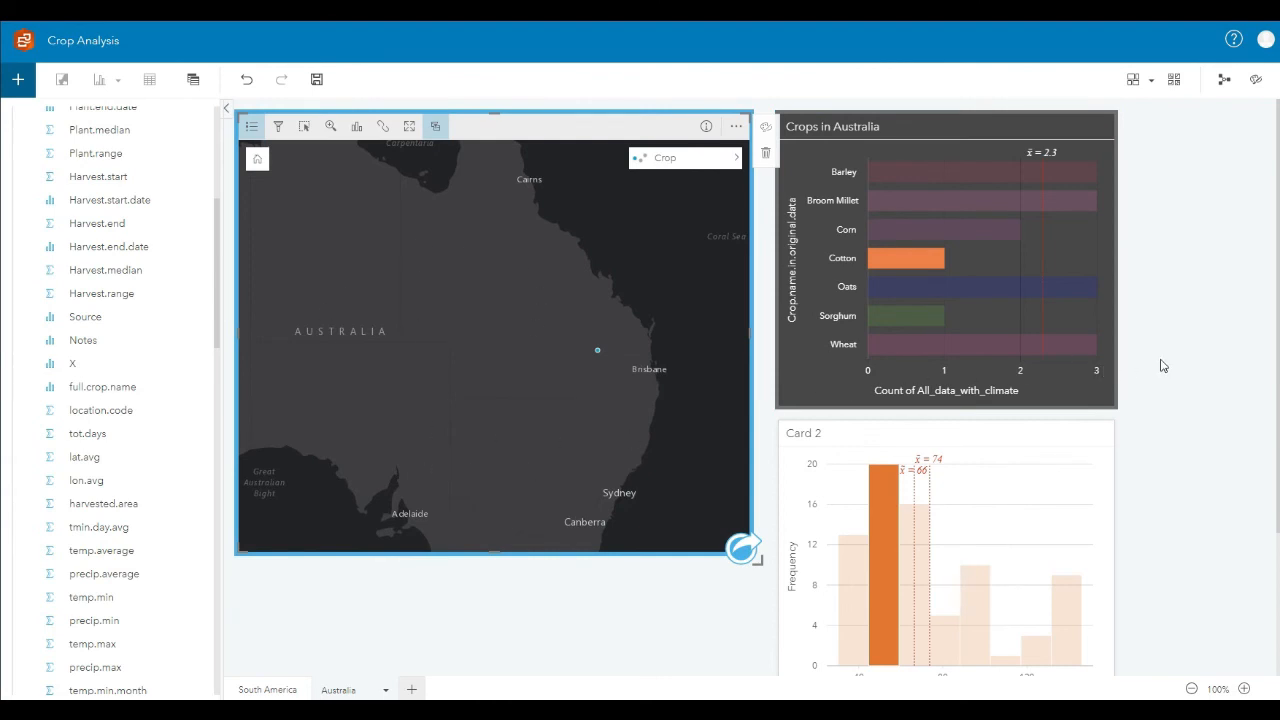
pyautogui.click(1213, 357)
pyautogui.scroll(-1, 1150, 400)
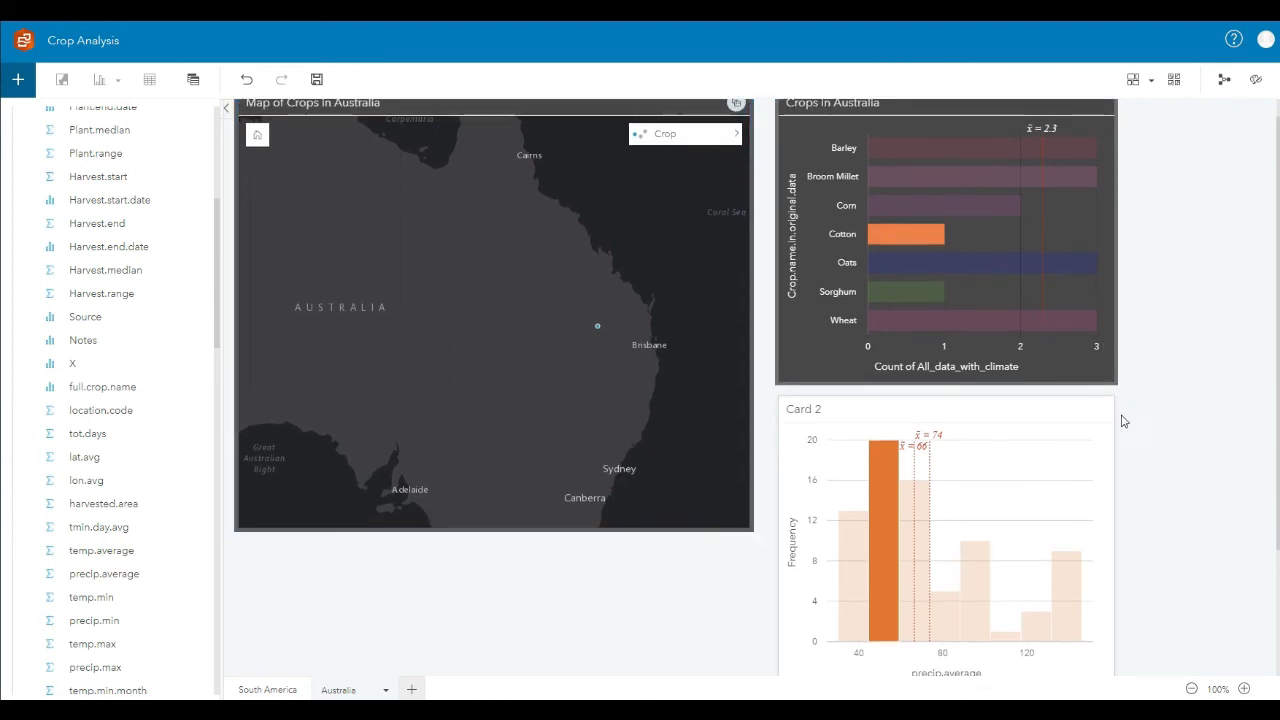
pyautogui.click(894, 409)
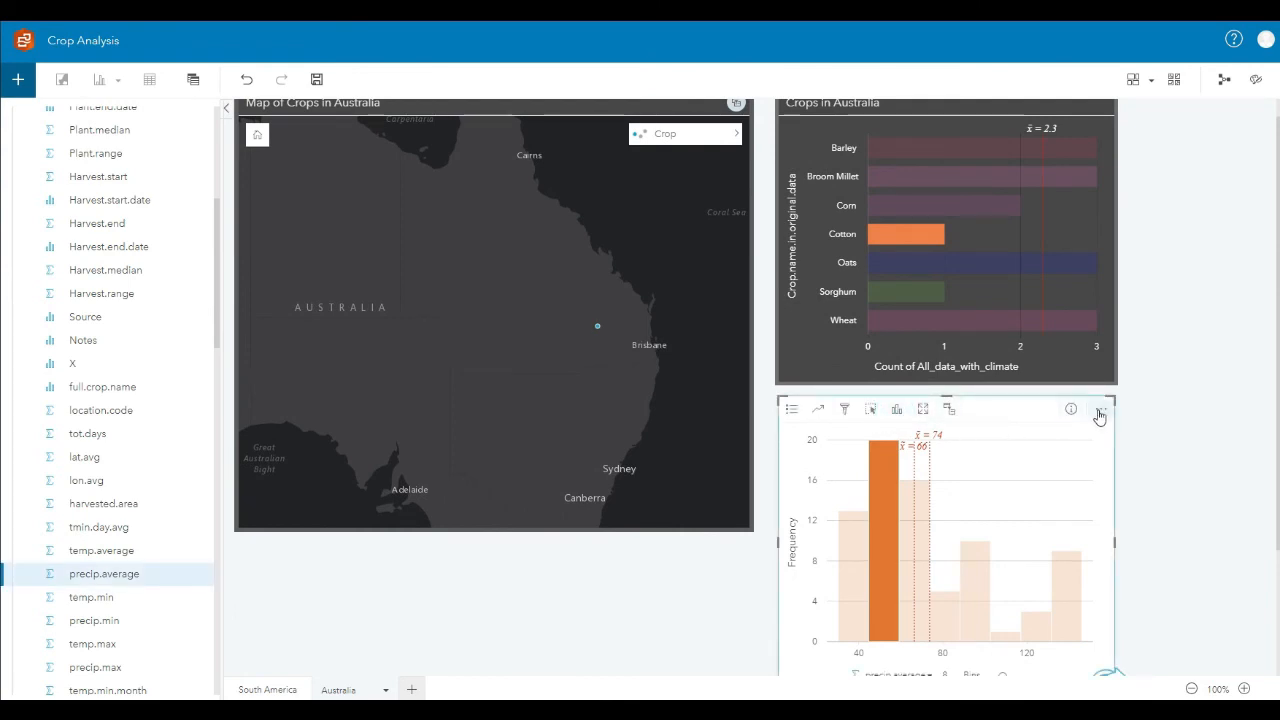
pyautogui.moveTo(1128, 412)
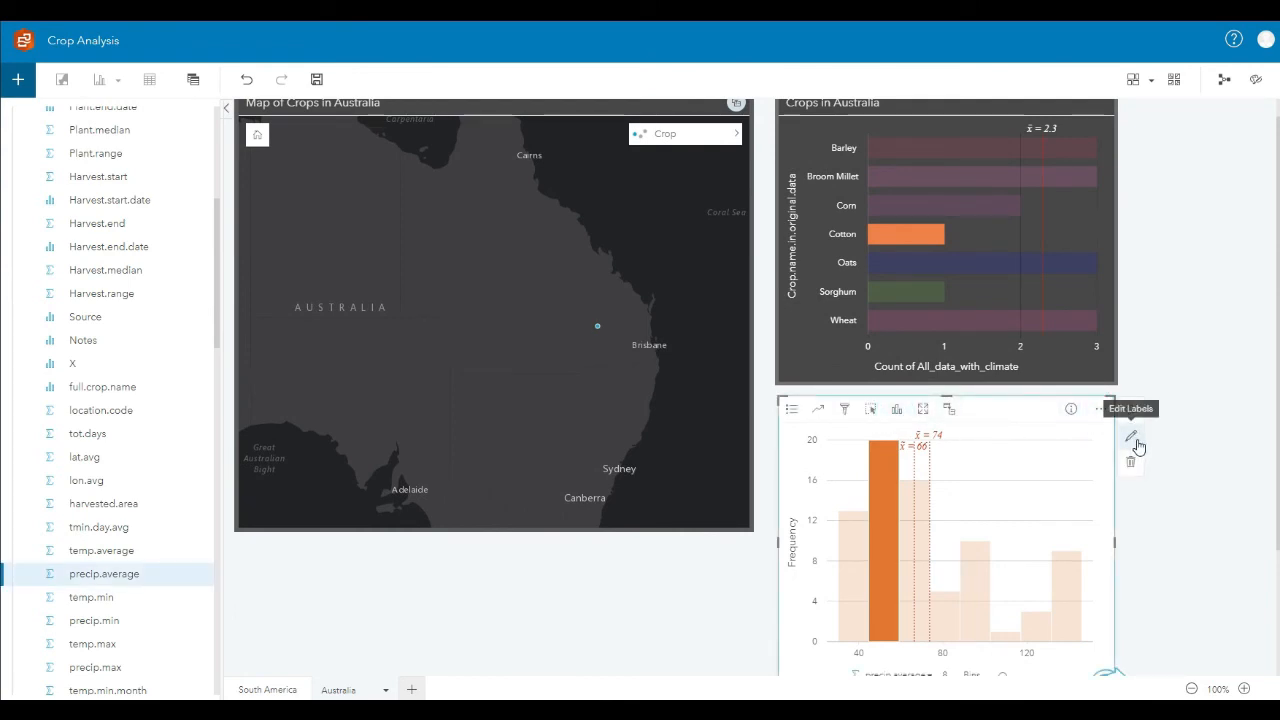
pyautogui.click(1175, 238)
pyautogui.scroll(1, 1123, 137)
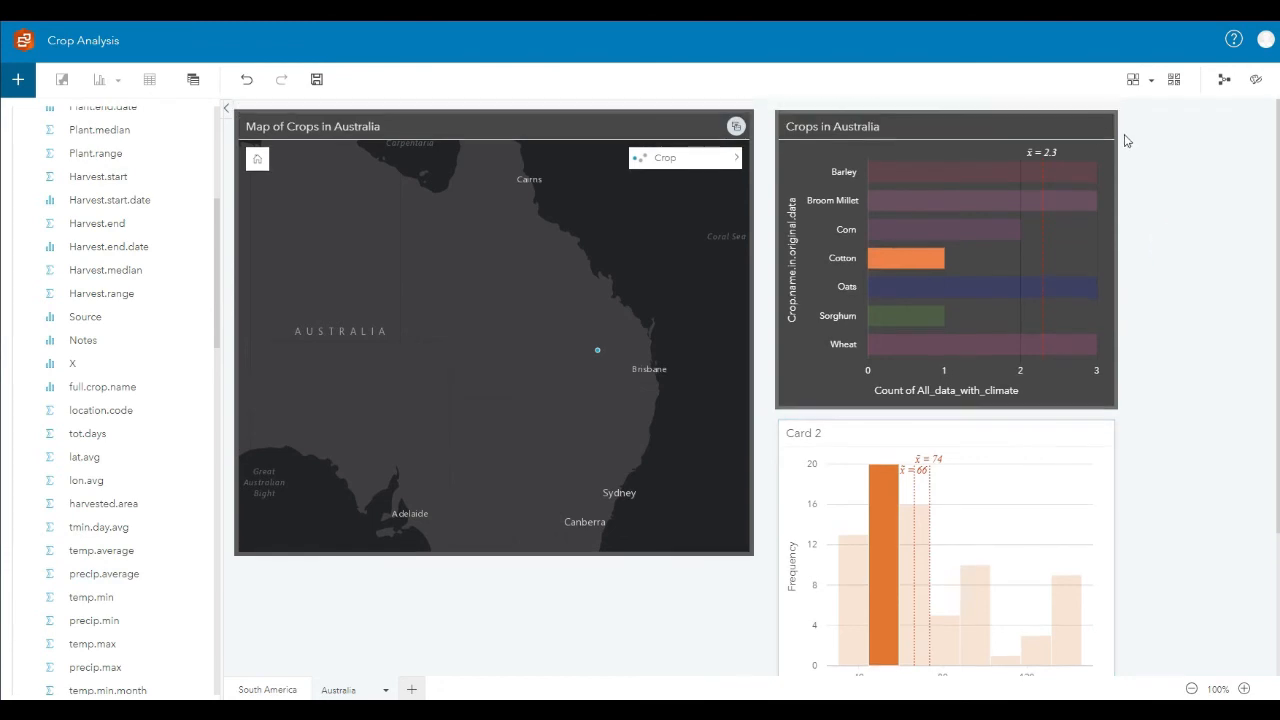
# Change the horizontal axis label of the Crops in Australia bar chart to "Crop Count"
pyautogui.click(1100, 140)
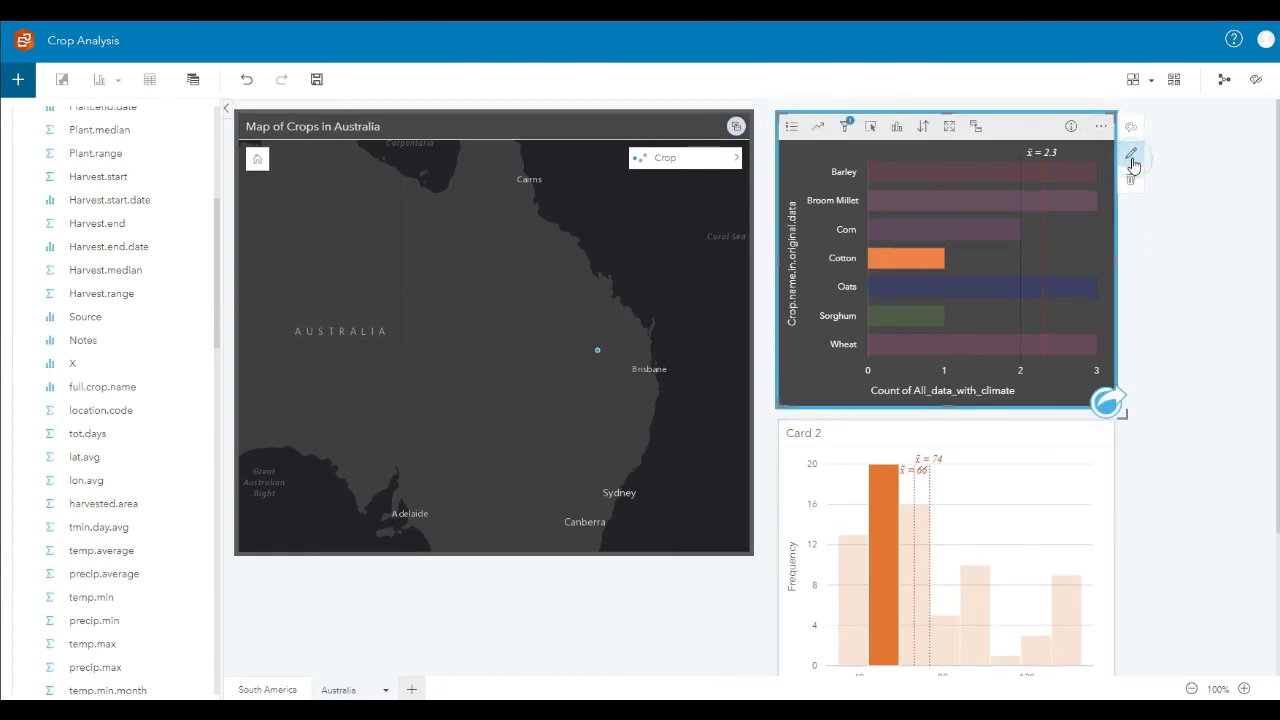
pyautogui.click(990, 392)
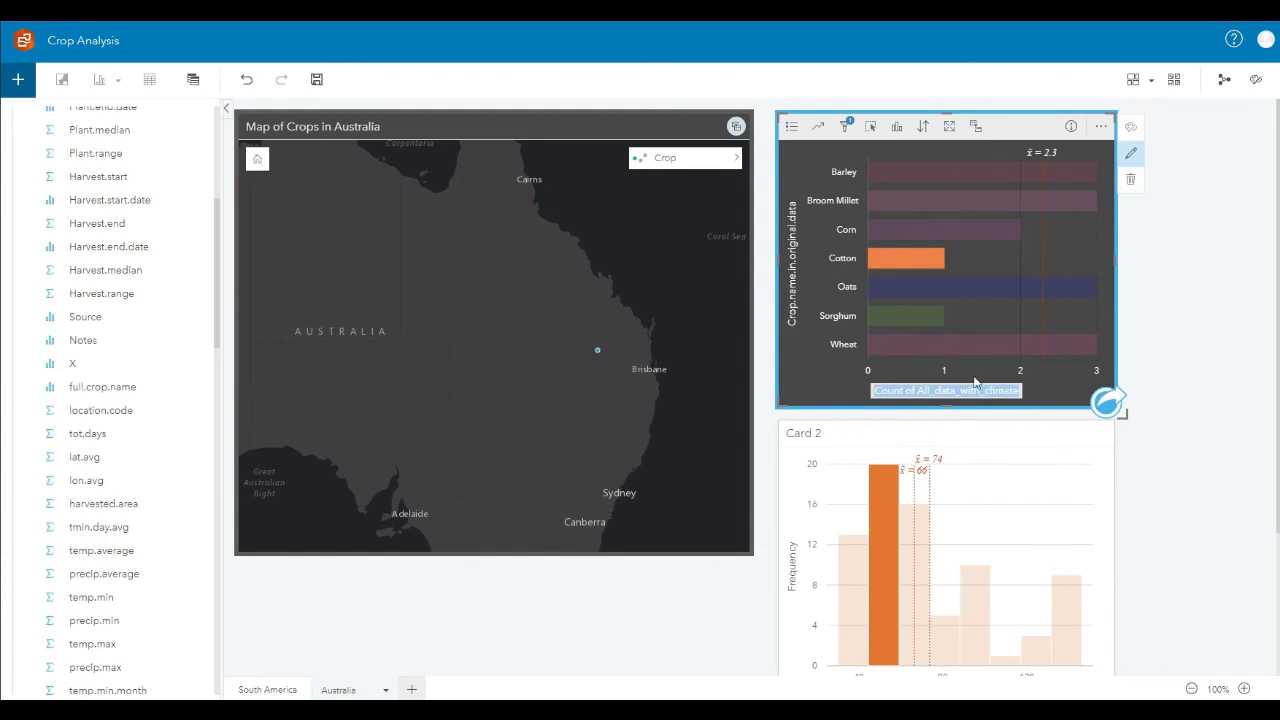
pyautogui.press('BackSpace')
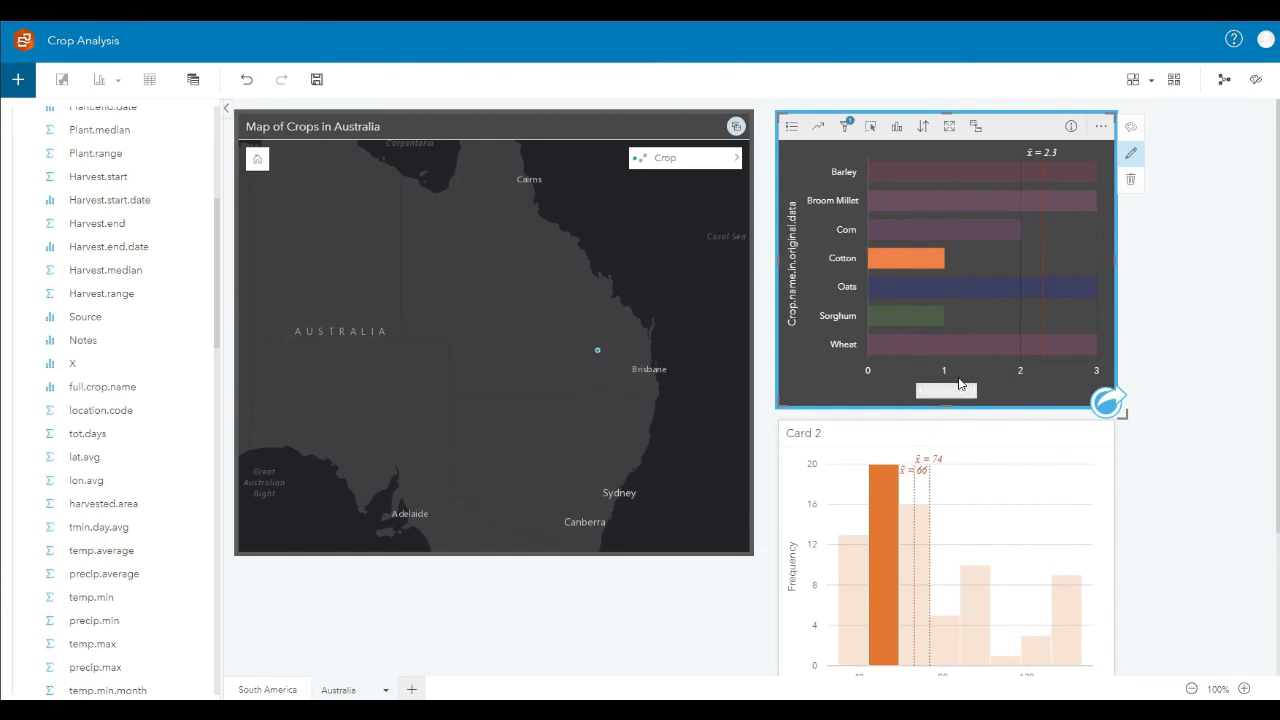
# Try to replace the vertical axis label of the Crops in Australia bar chart
pyautogui.click(791, 285)
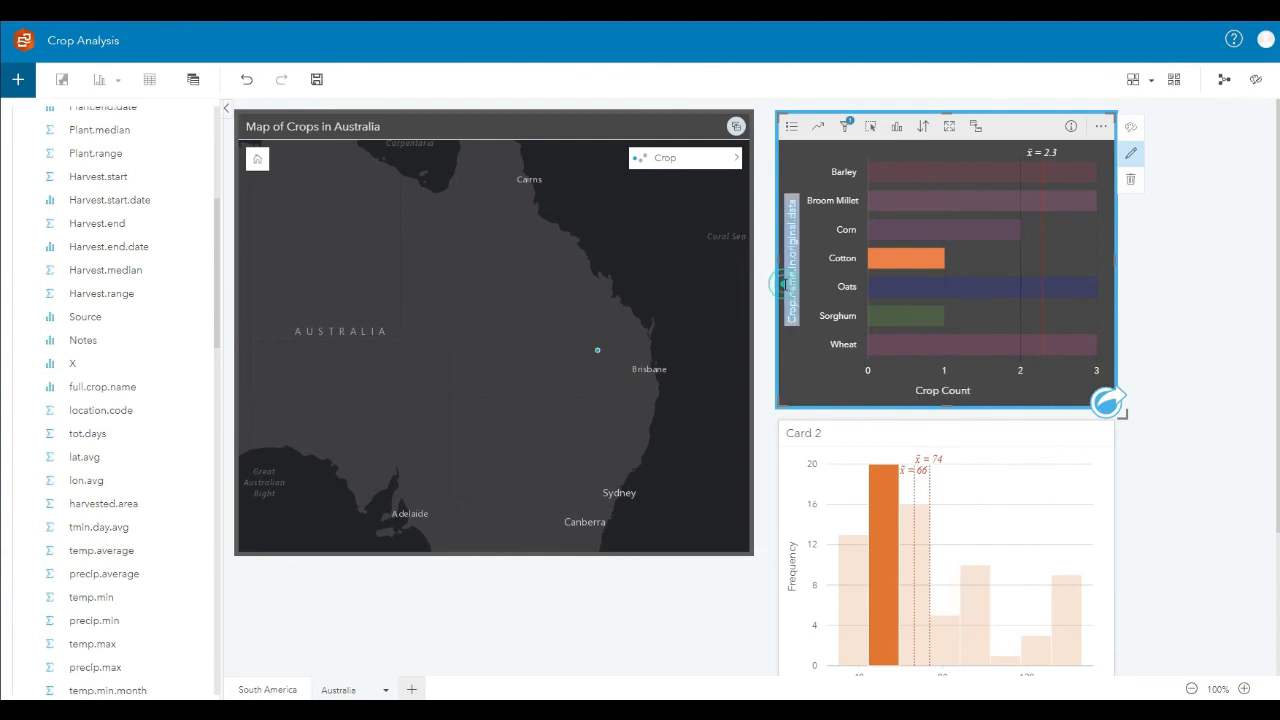
pyautogui.press('BackSpace')
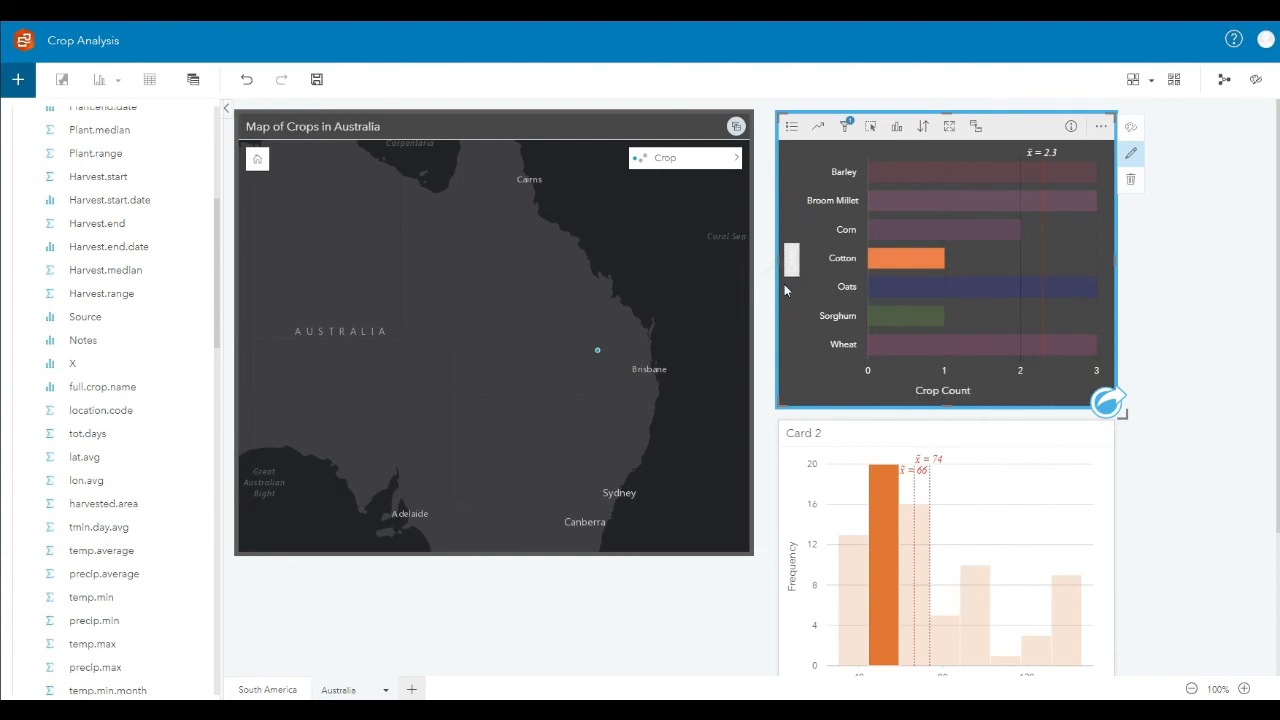
pyautogui.click(1199, 248)
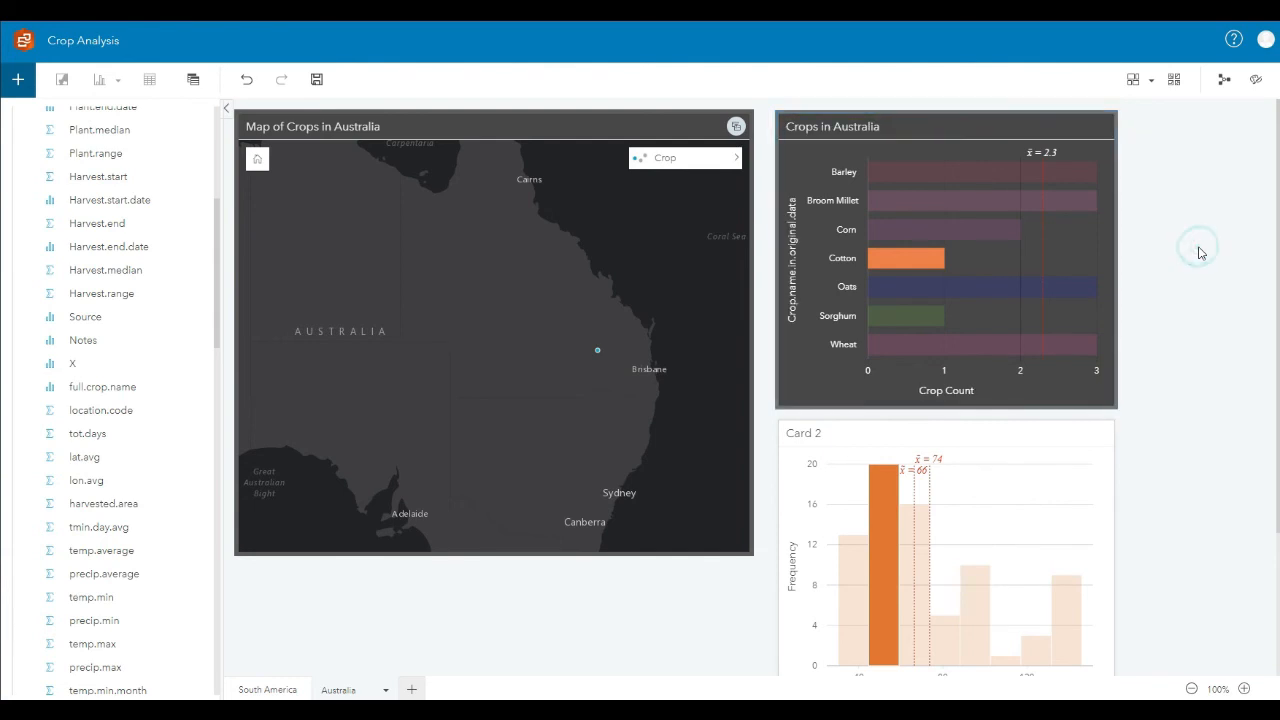
# Clear the Cotton selection in the Crops in Australia bar chart and dismiss the axis field list
pyautogui.click(808, 286)
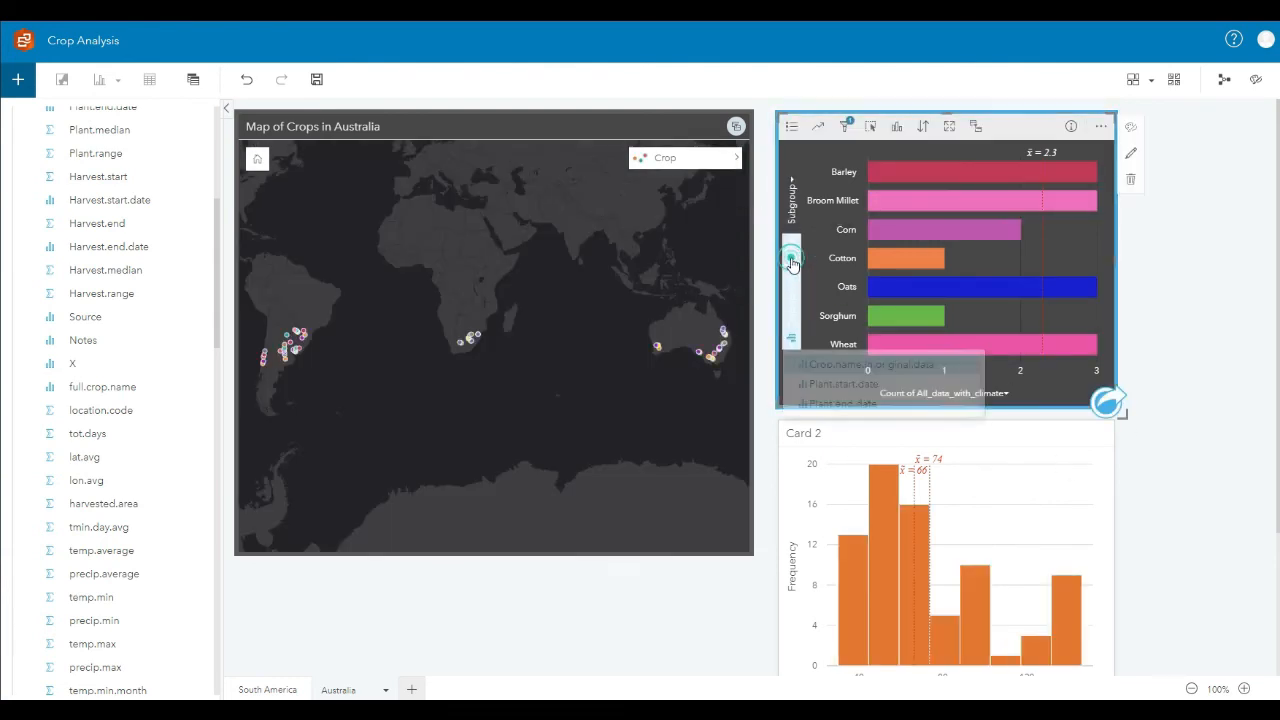
pyautogui.click(791, 260)
pyautogui.click(1210, 238)
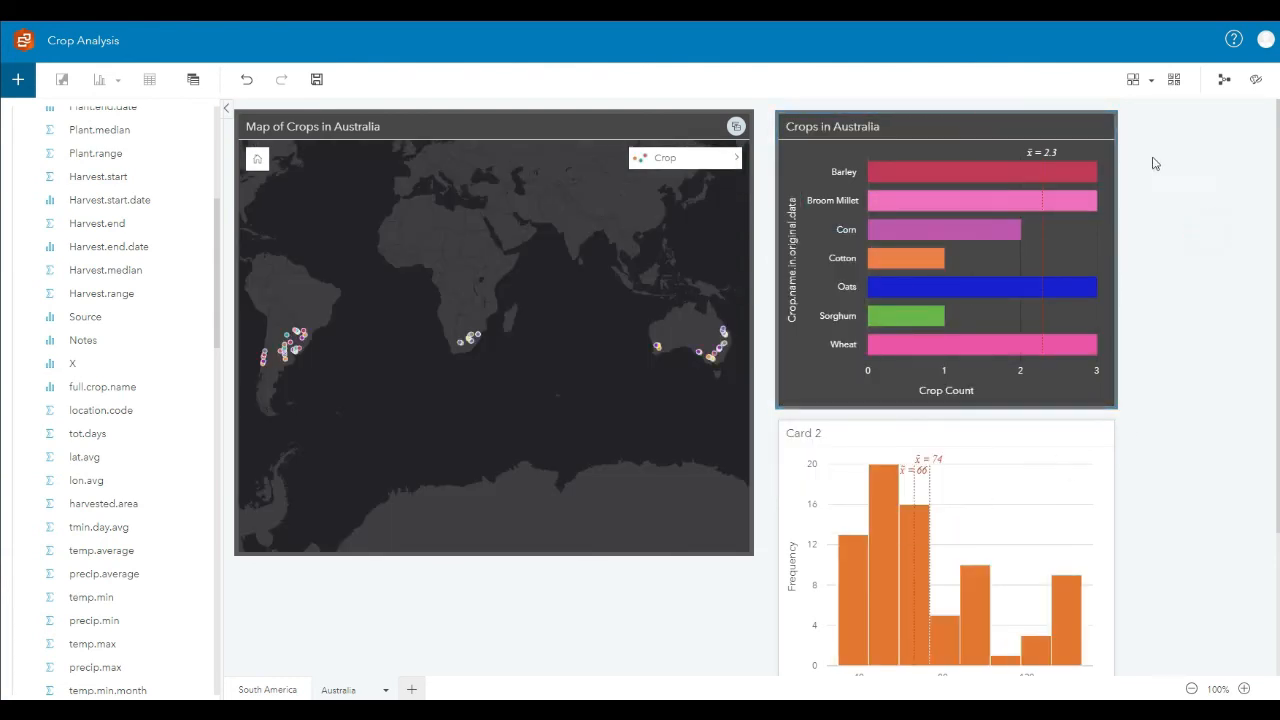
# Change the vertical axis label of the Crops in Australia bar chart to "Crop Name"
pyautogui.click(1075, 146)
pyautogui.click(1132, 154)
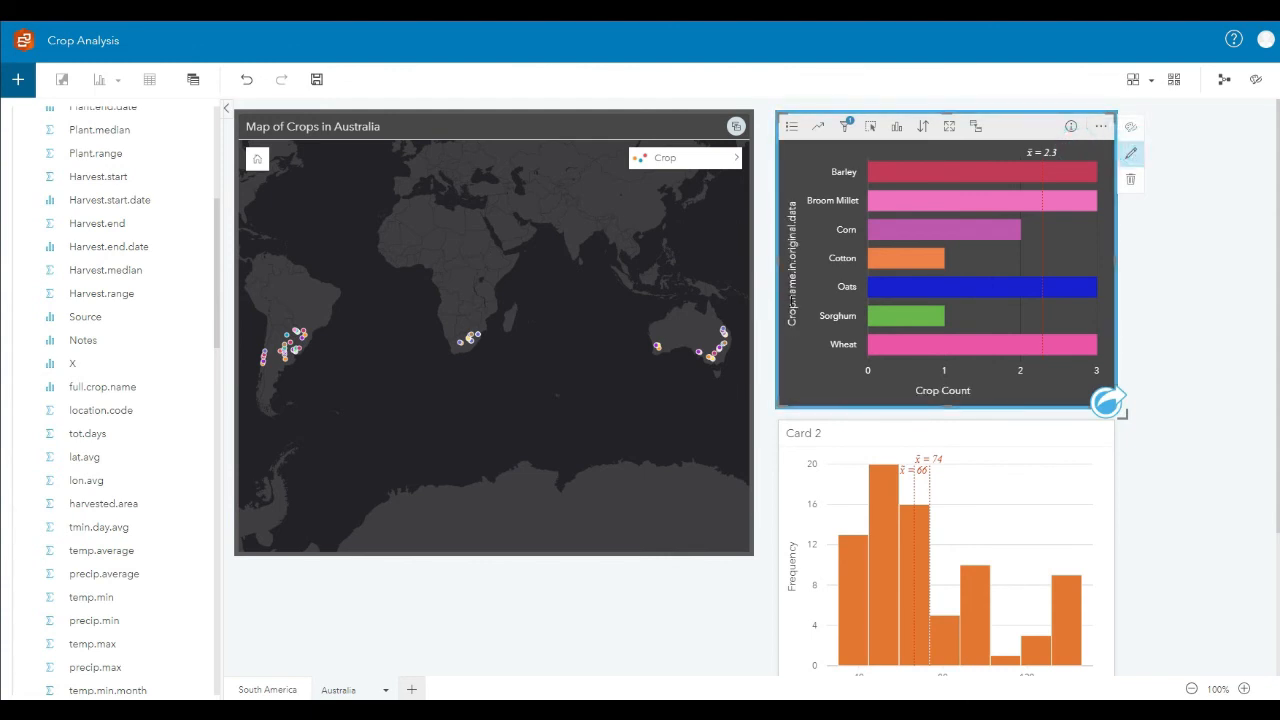
pyautogui.click(791, 300)
pyautogui.press('BackSpace')
pyautogui.write('Crop Name')
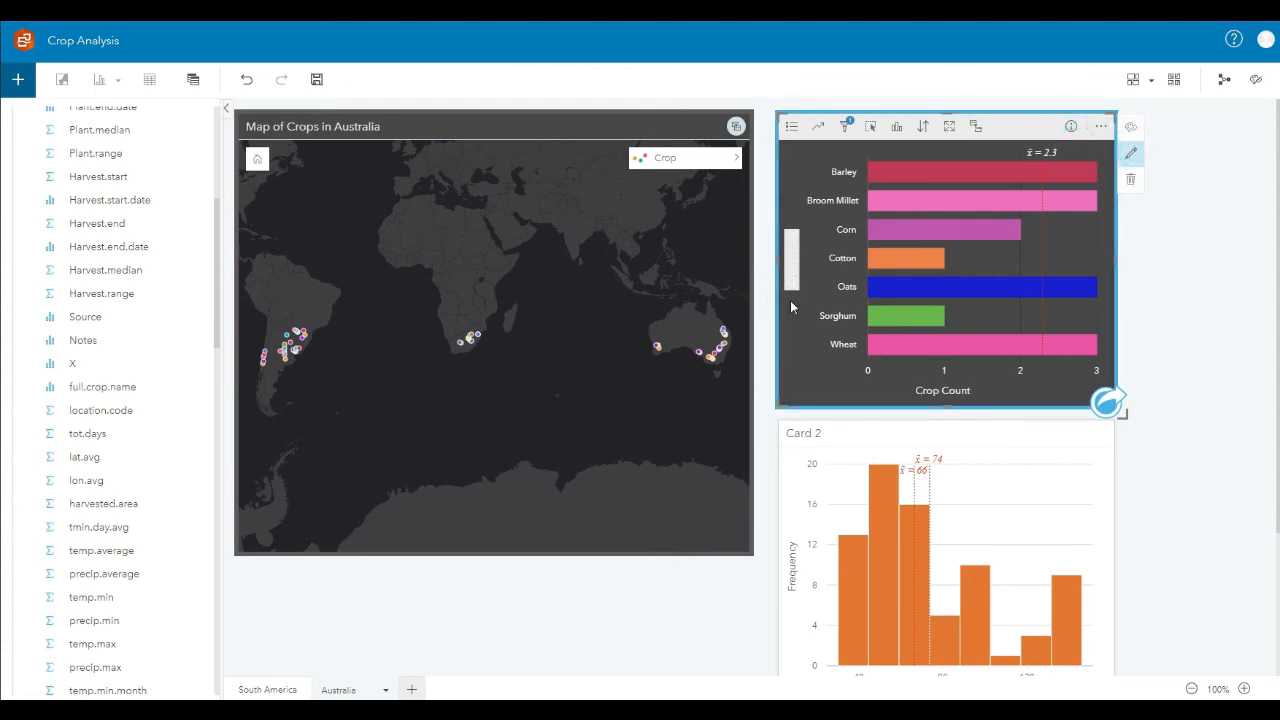
pyautogui.press('Return')
pyautogui.click(1220, 252)
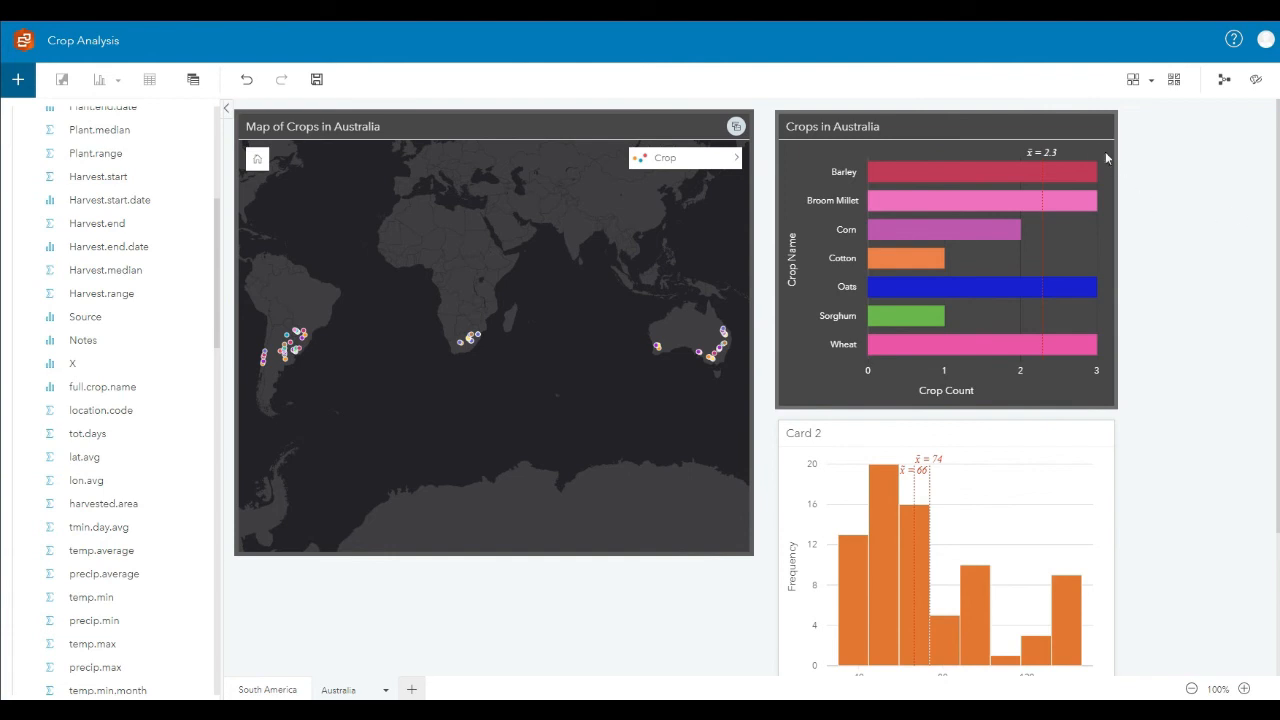
pyautogui.click(1107, 125)
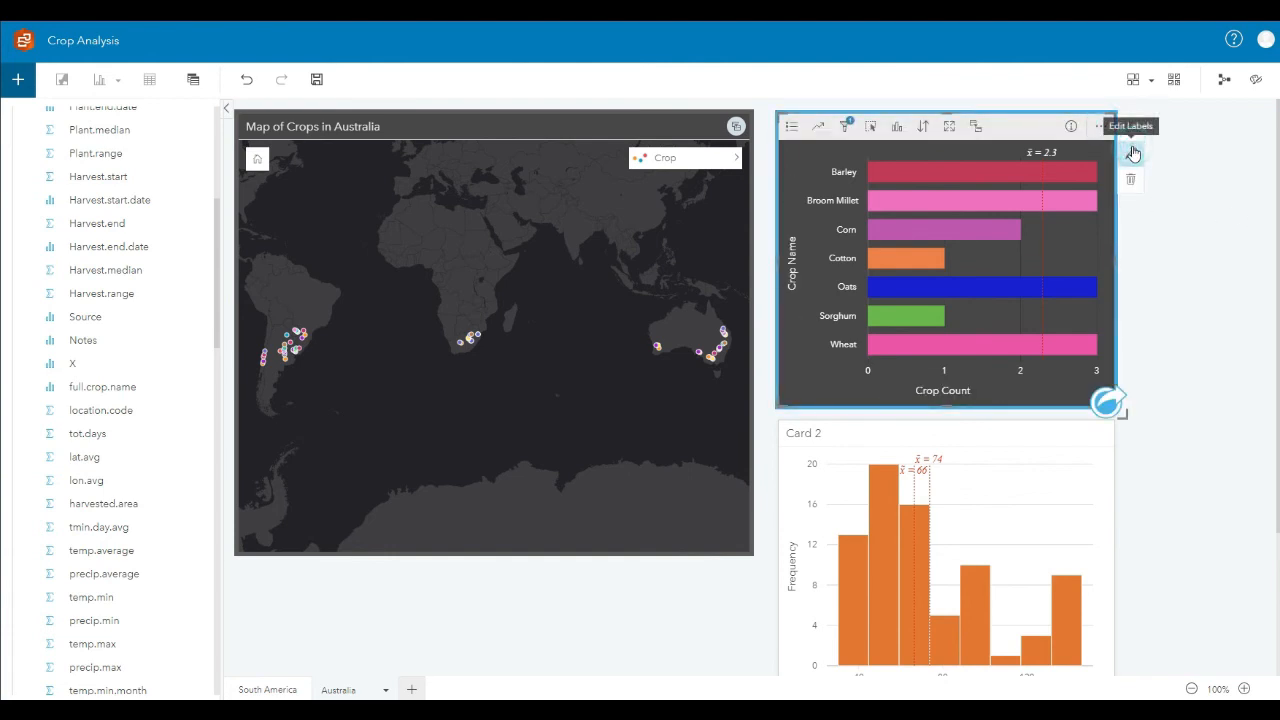
pyautogui.click(971, 126)
pyautogui.click(1000, 126)
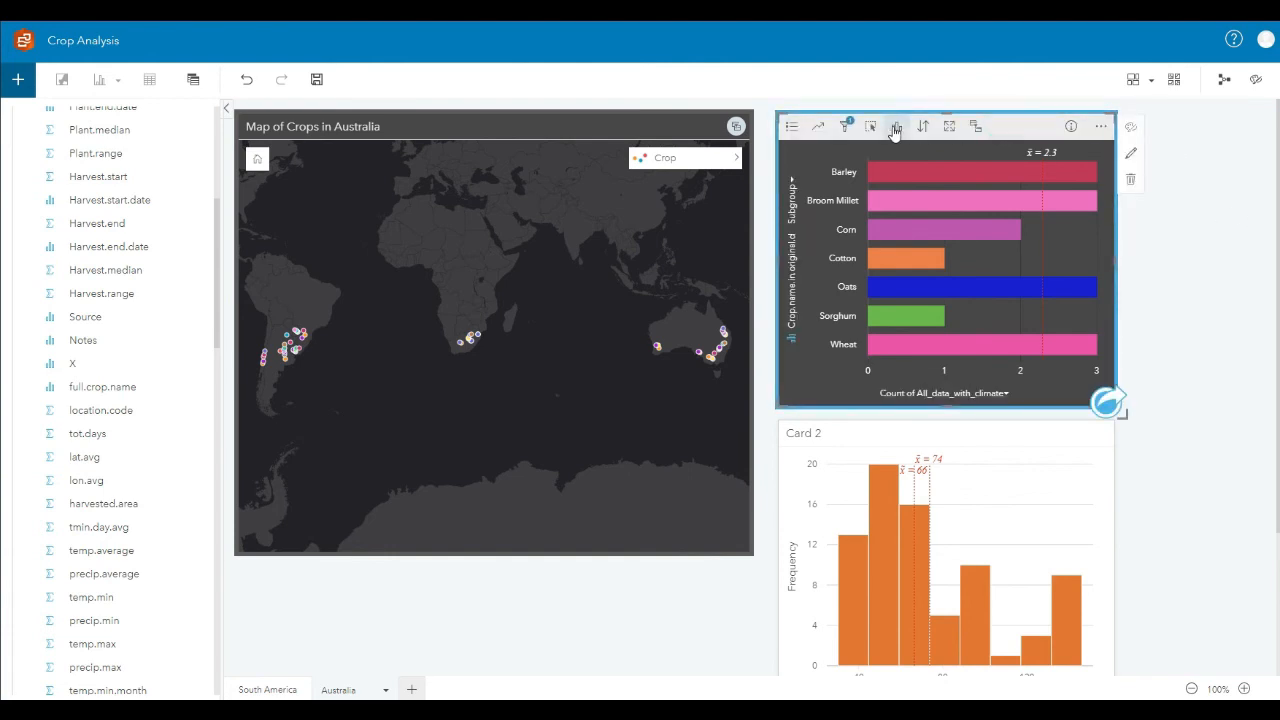
pyautogui.click(896, 127)
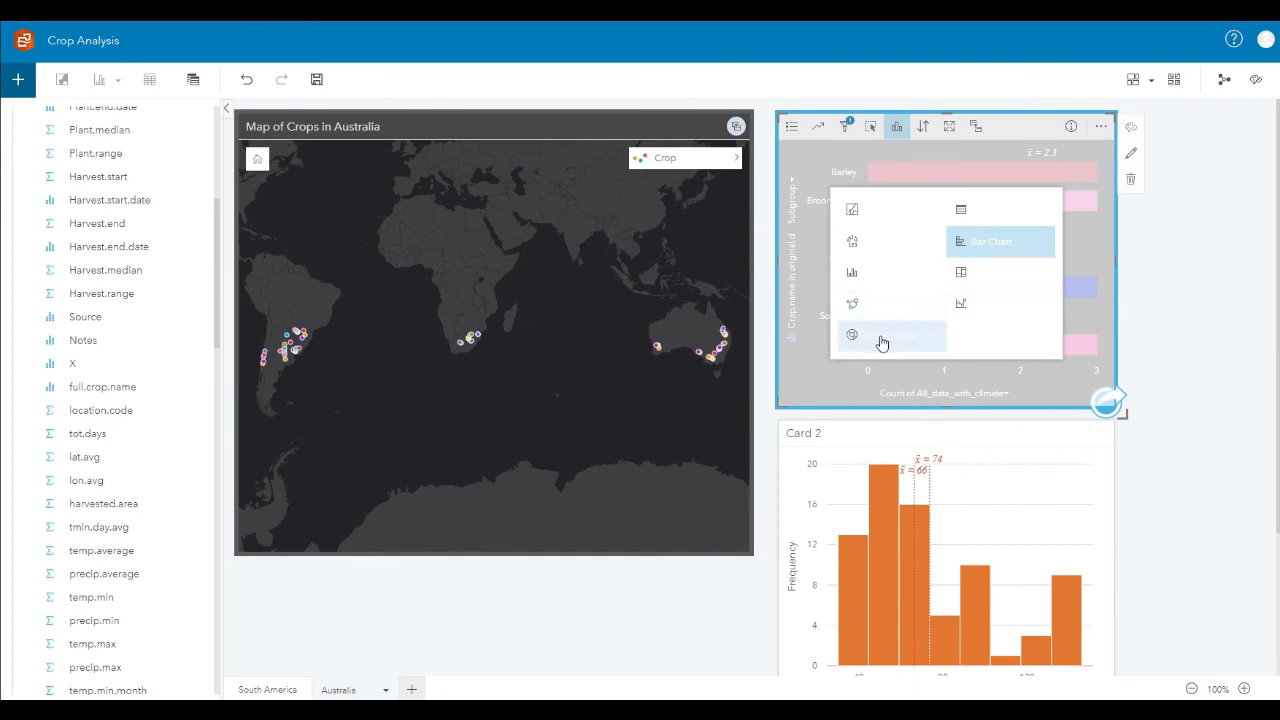
pyautogui.click(1168, 270)
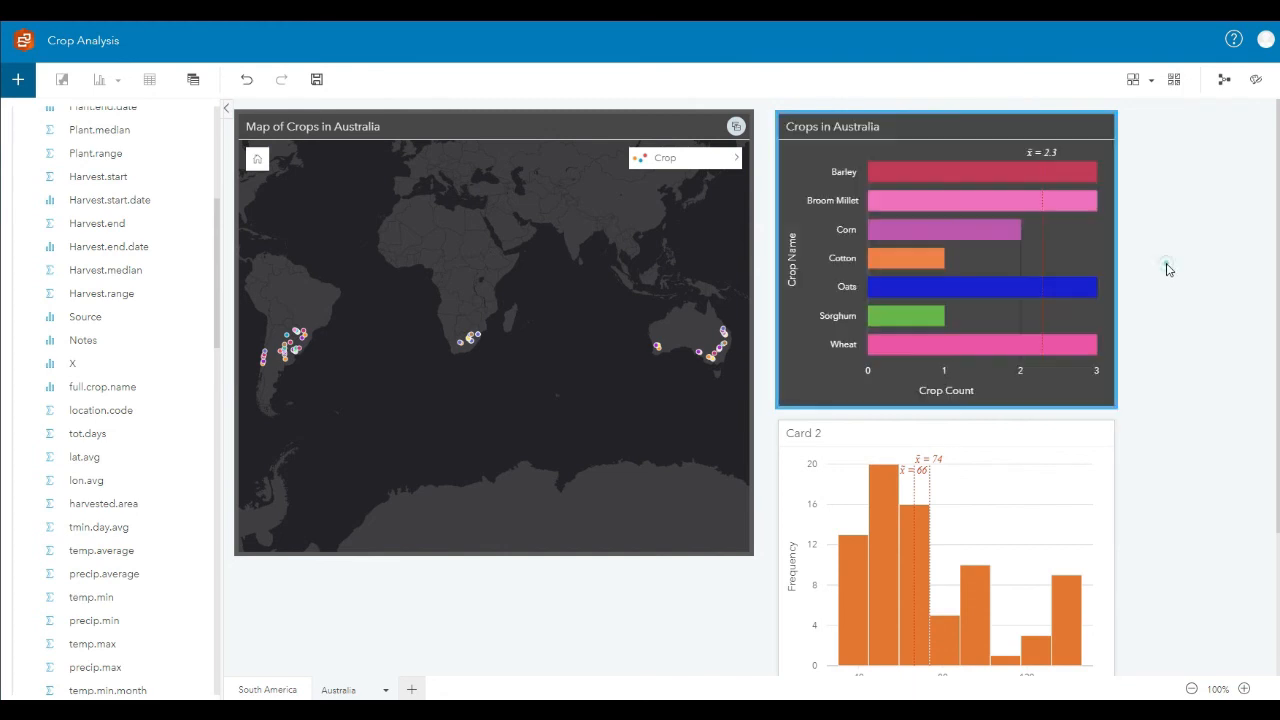
# Sort the Crops in Australia bar chart in ascending order
pyautogui.click(920, 131)
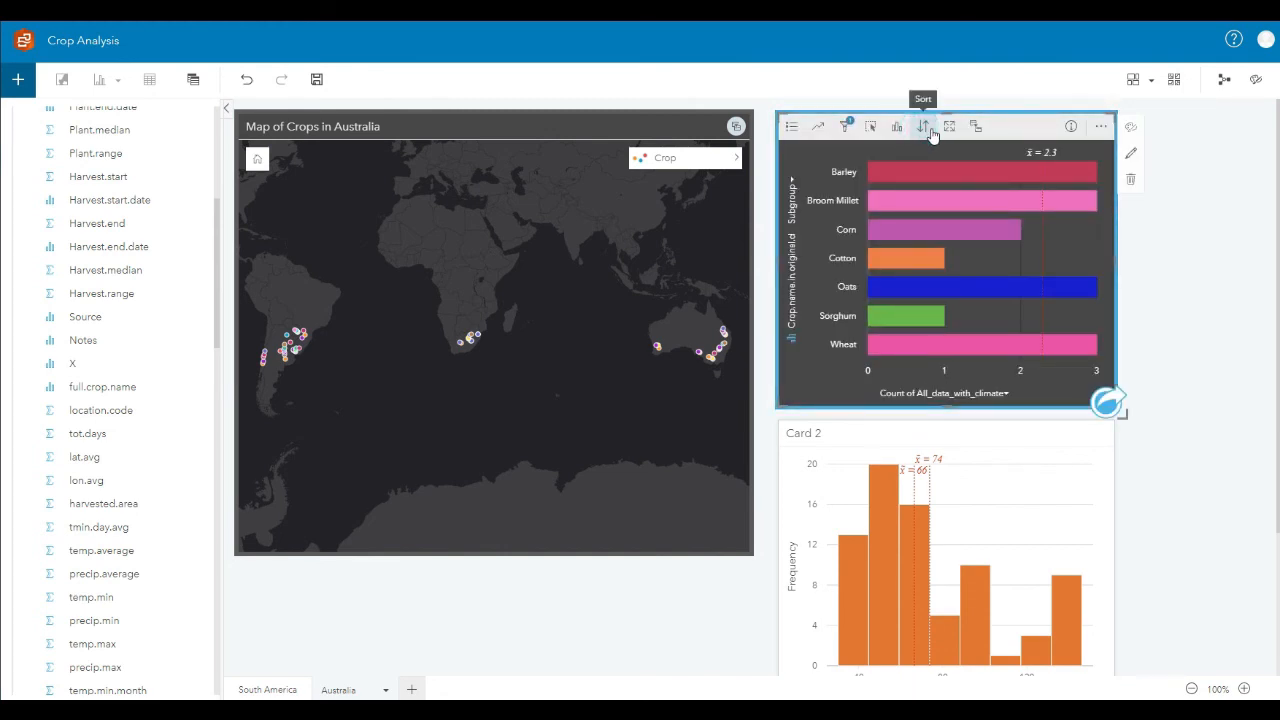
pyautogui.click(931, 135)
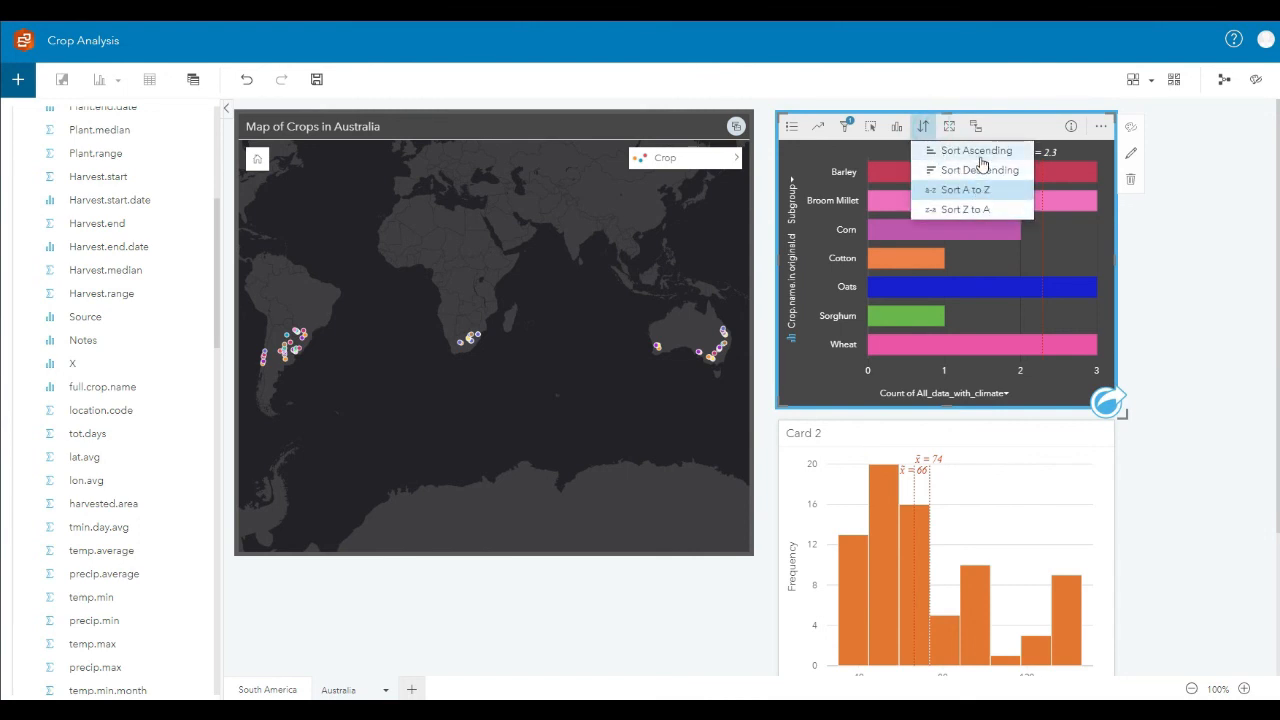
pyautogui.click(978, 152)
# Cross-filter the cards by the Cotton bar and the Sorghum bar in turn, with the crop map framed on Australia
pyautogui.click(886, 169)
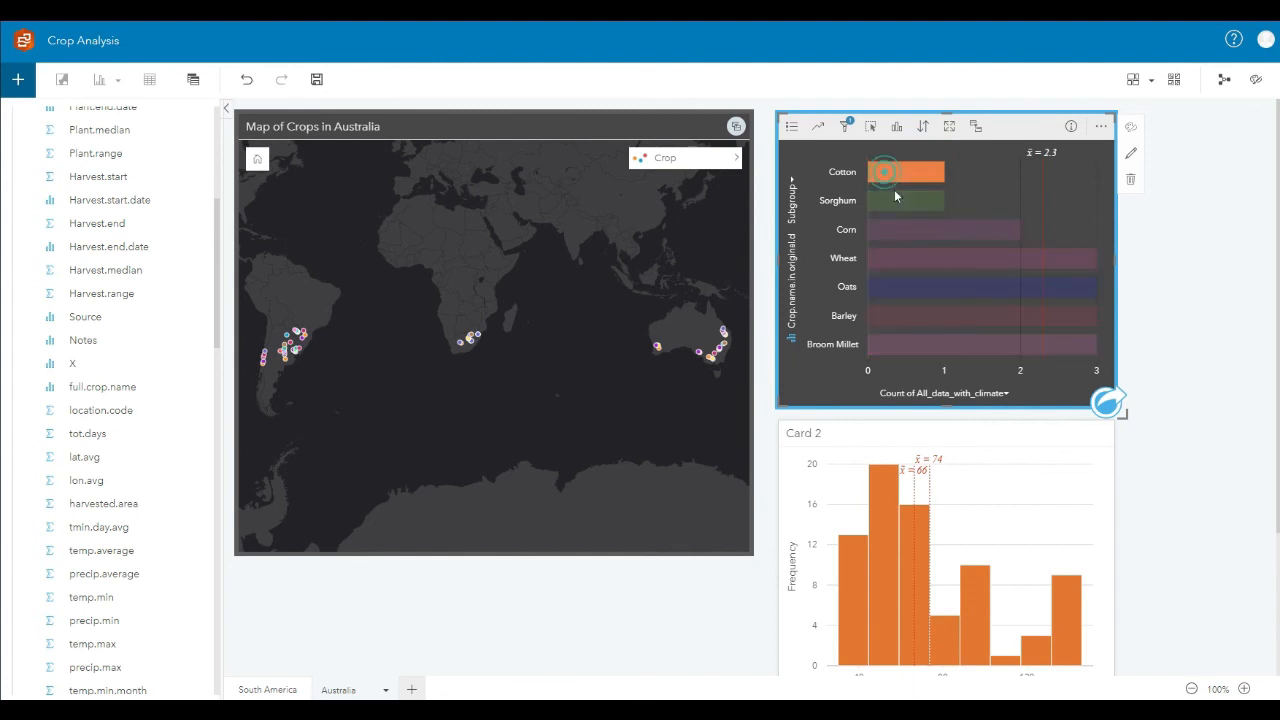
pyautogui.click(901, 202)
pyautogui.moveTo(689, 391); pyautogui.dragTo(566, 411)
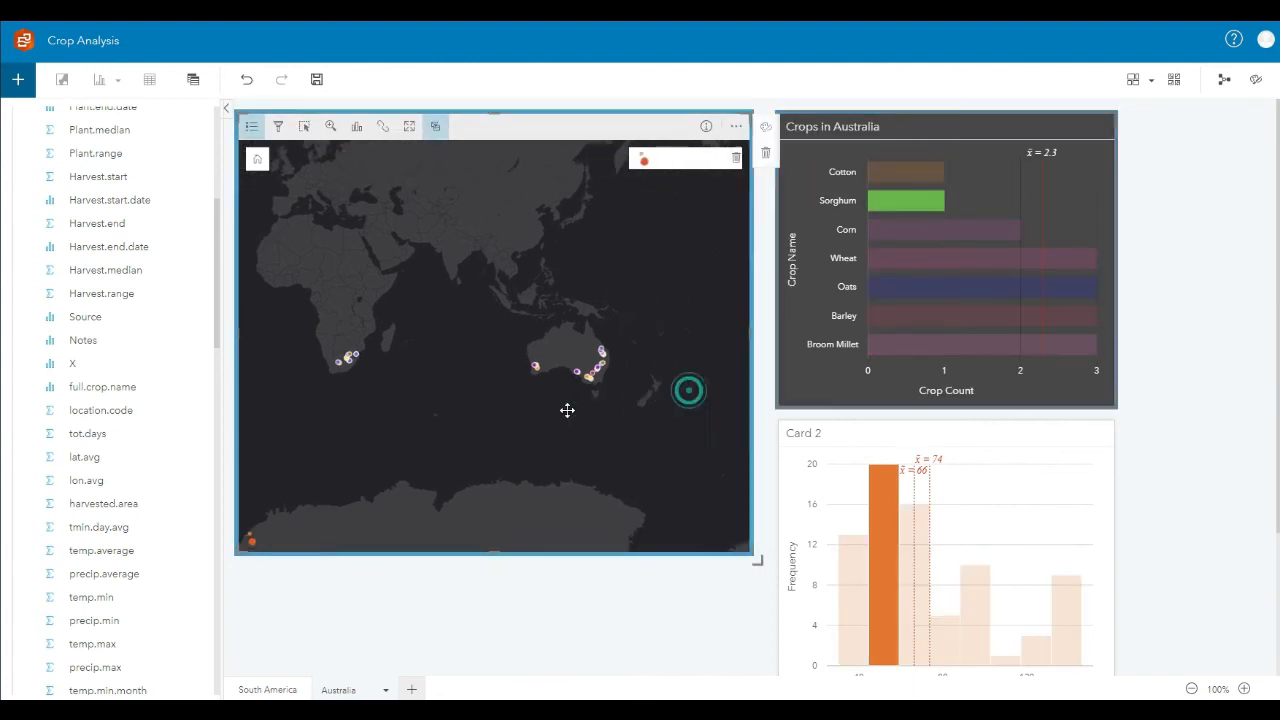
pyautogui.scroll(3, 591, 373)
pyautogui.moveTo(690, 320); pyautogui.dragTo(683, 364)
# Compare the Cotton and Corn locations on the Australia map by selecting their bars in turn
pyautogui.click(912, 170)
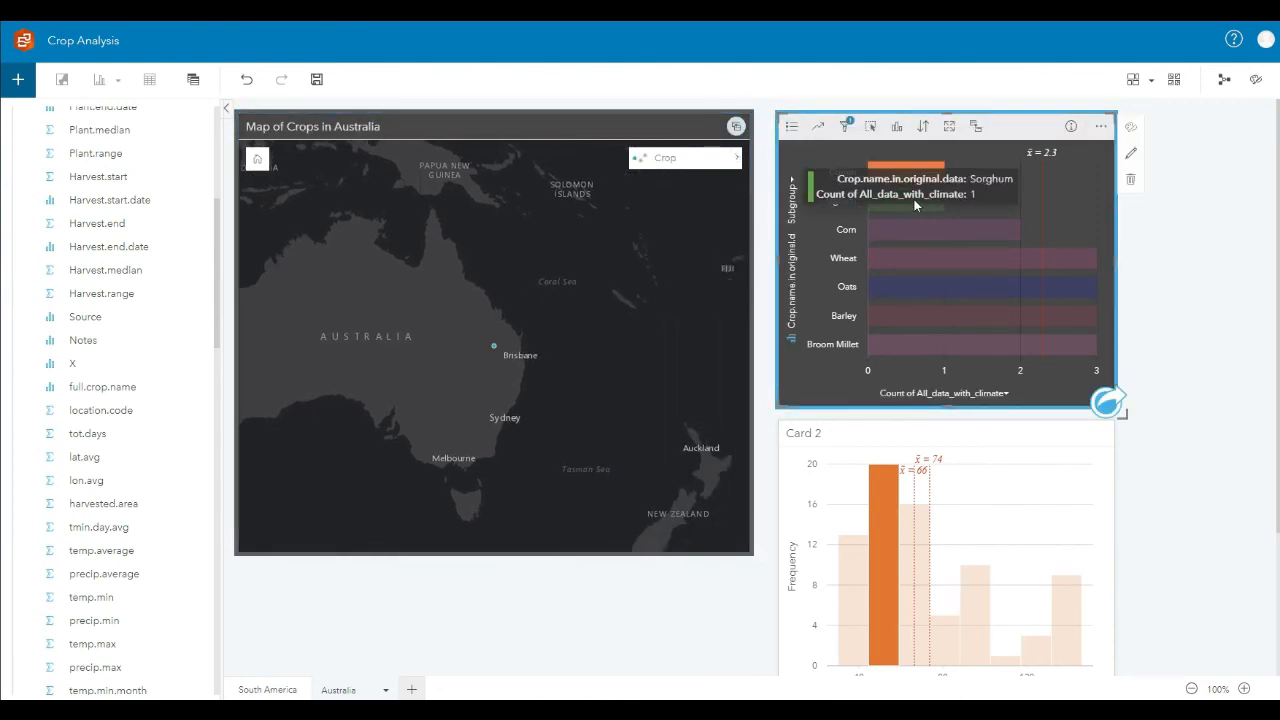
pyautogui.click(934, 229)
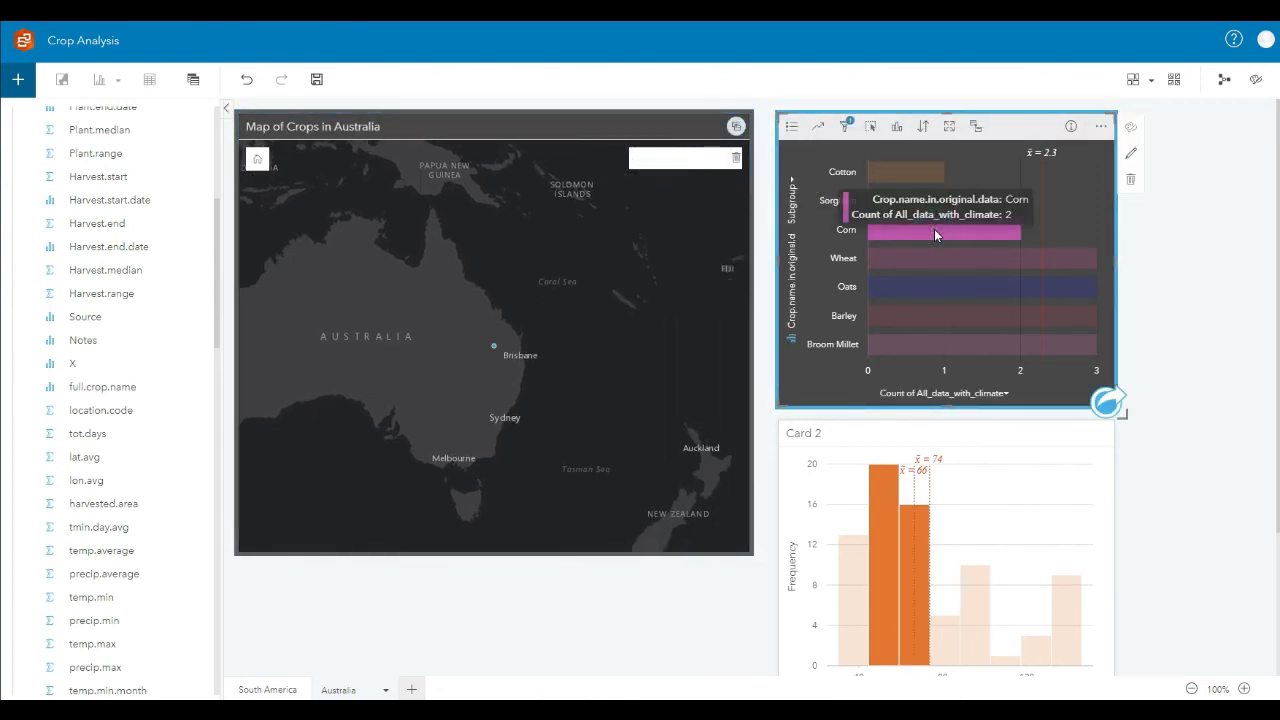
pyautogui.scroll(-1, 637, 388)
pyautogui.moveTo(590, 385)
pyautogui.mouseDown()
pyautogui.moveTo(637, 388)
pyautogui.moveTo(597, 399)
pyautogui.mouseUp()
# Select the 74–88 bin and the two highest bins of the precip.average histogram in turn to check their effect on the map
pyautogui.click(1148, 378)
pyautogui.scroll(-1, 1074, 394)
pyautogui.click(1060, 408)
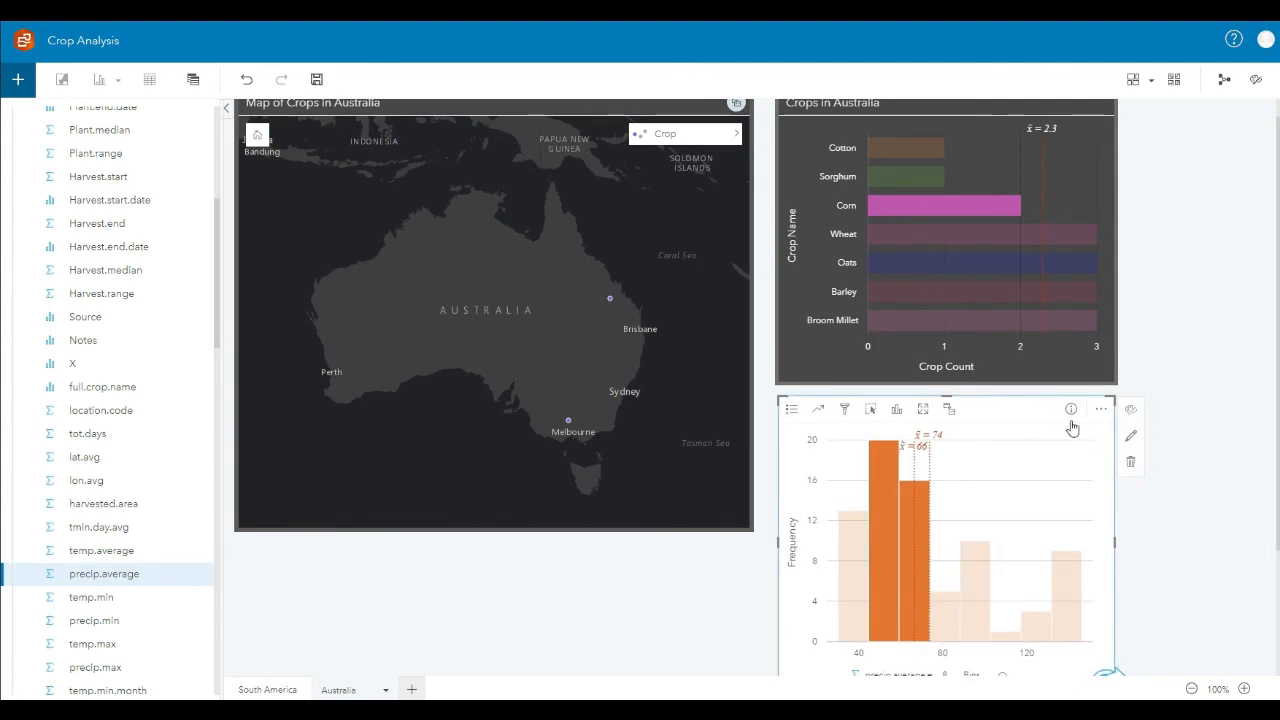
pyautogui.click(1166, 490)
pyautogui.scroll(-2, 1070, 500)
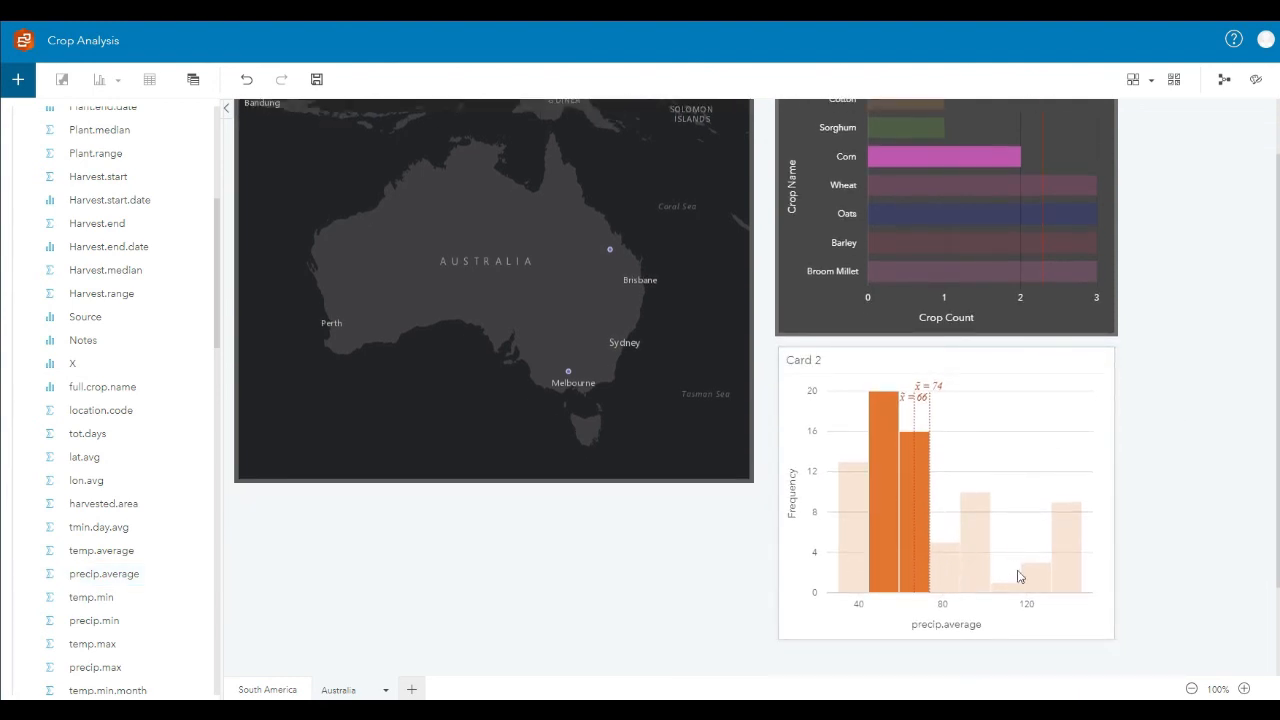
pyautogui.click(963, 578)
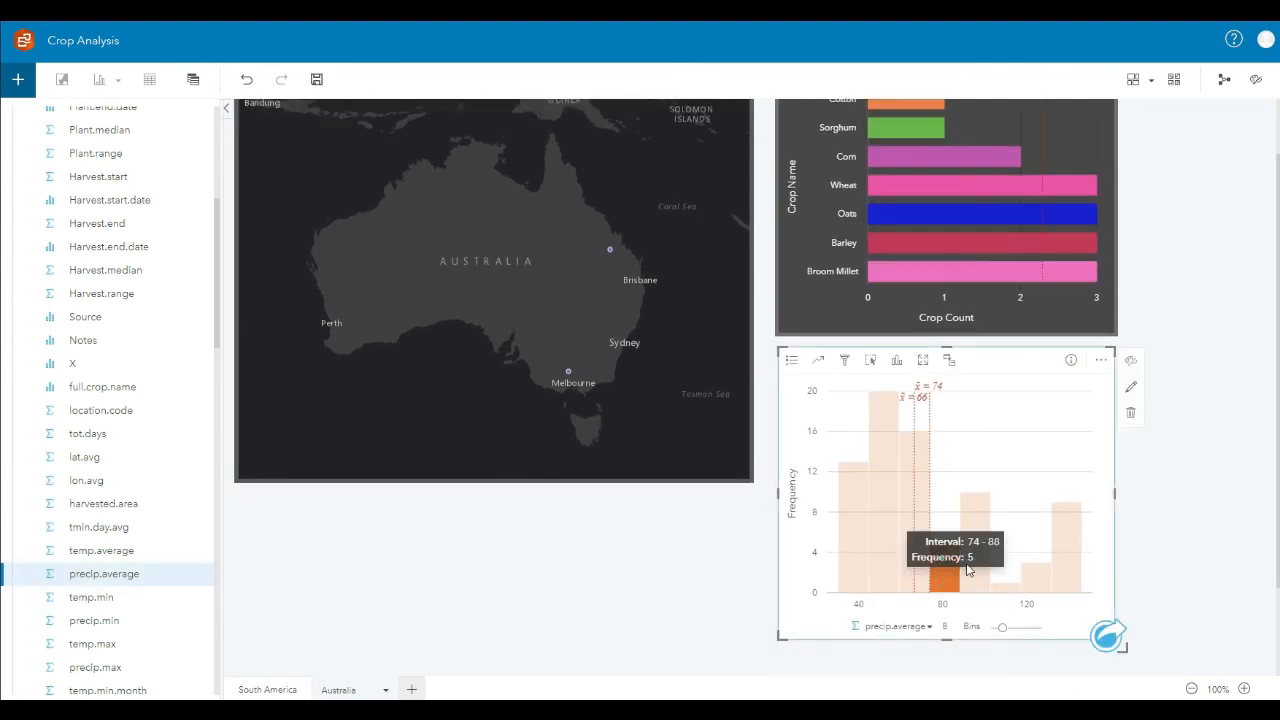
pyautogui.click(1038, 578)
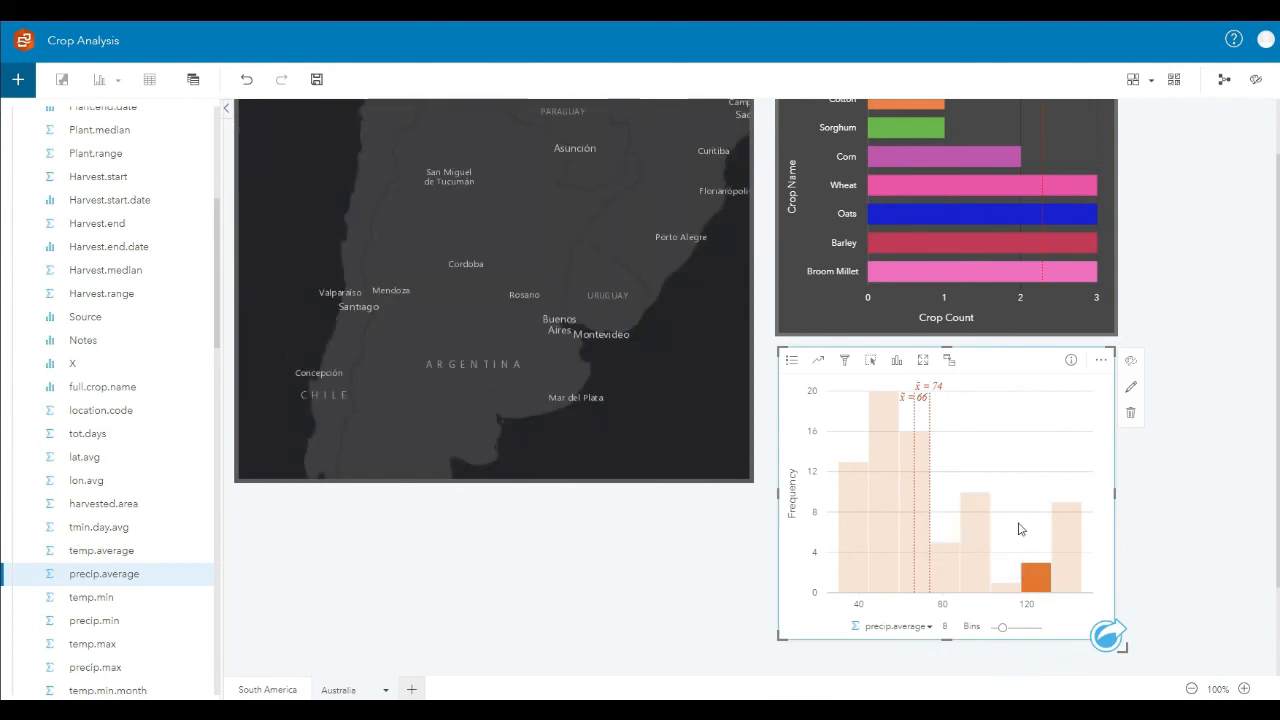
pyautogui.click(1065, 547)
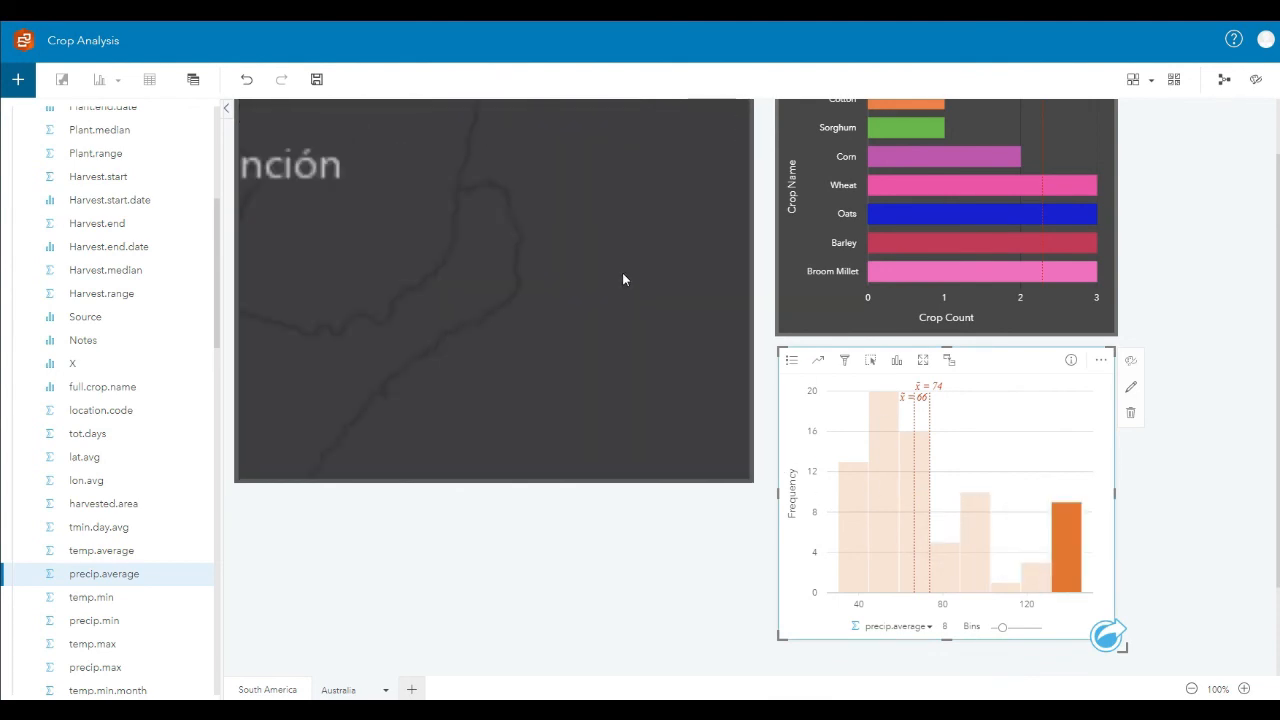
# Examine the map locations belonging to the highest precipitation bin, then return the map view to Australia
pyautogui.scroll(-1, 630, 295)
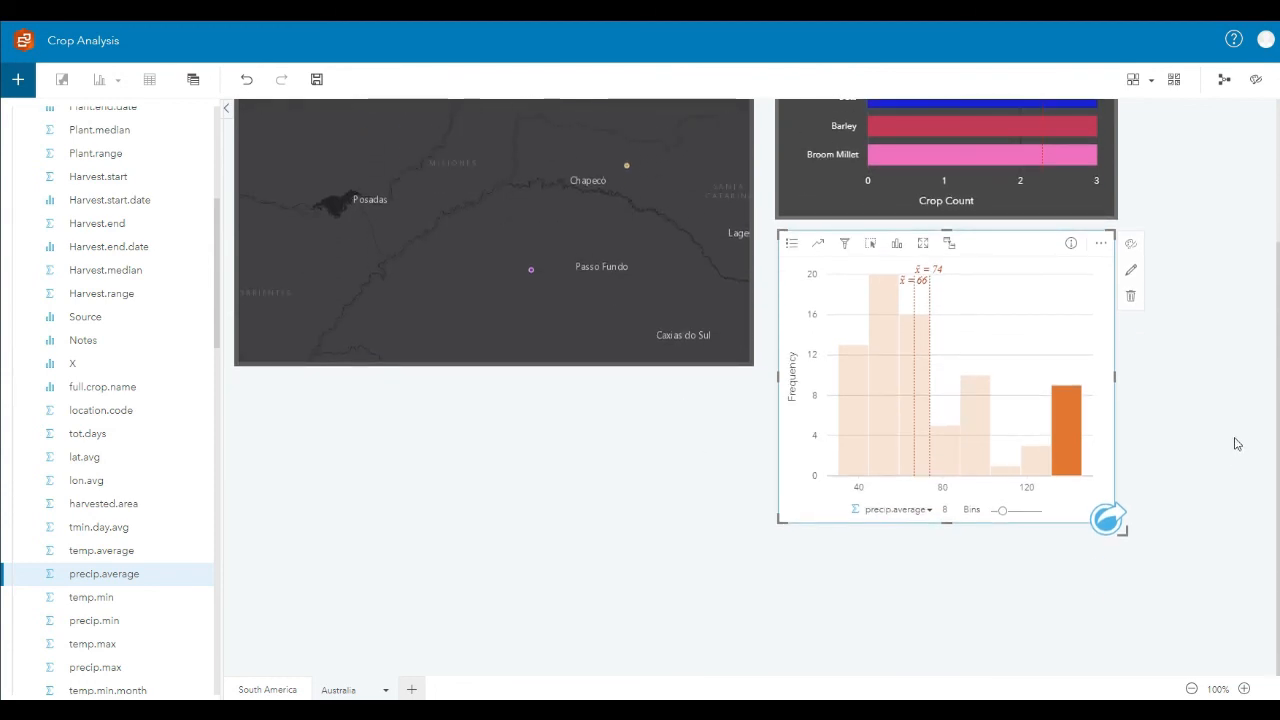
pyautogui.scroll(2, 1237, 444)
pyautogui.click(271, 344)
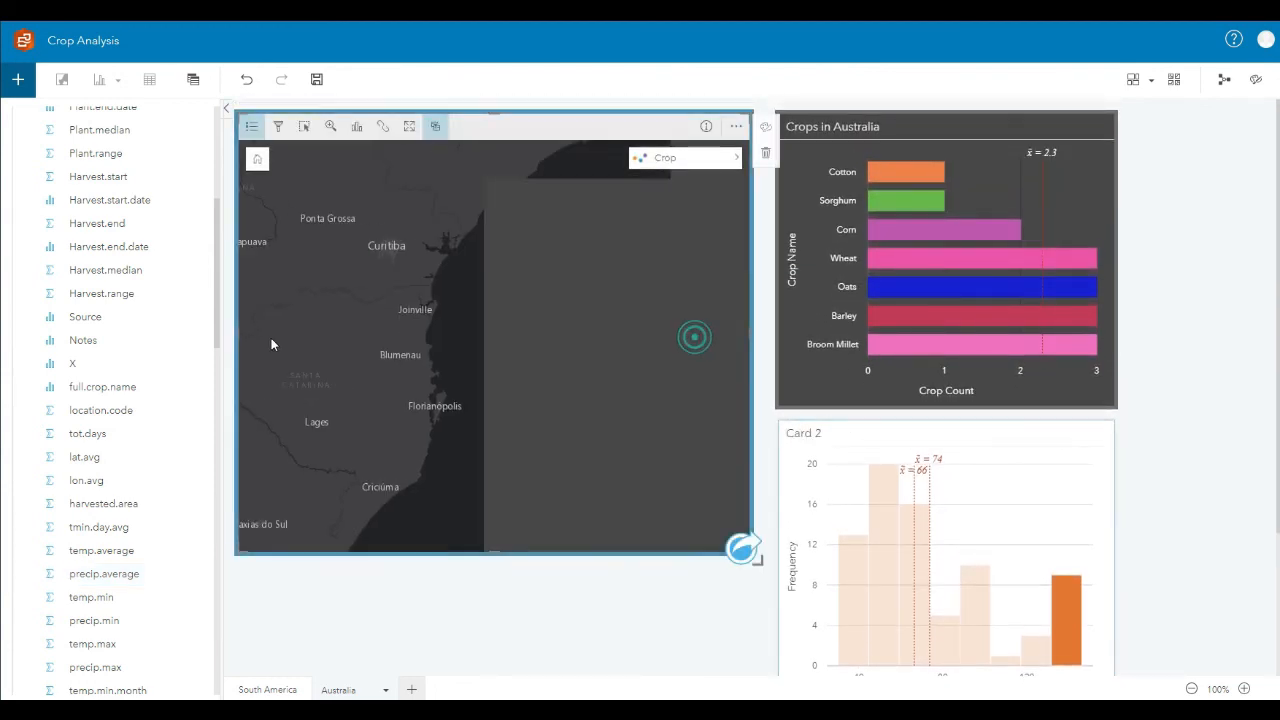
pyautogui.scroll(-2, 743, 354)
pyautogui.scroll(2, 590, 440)
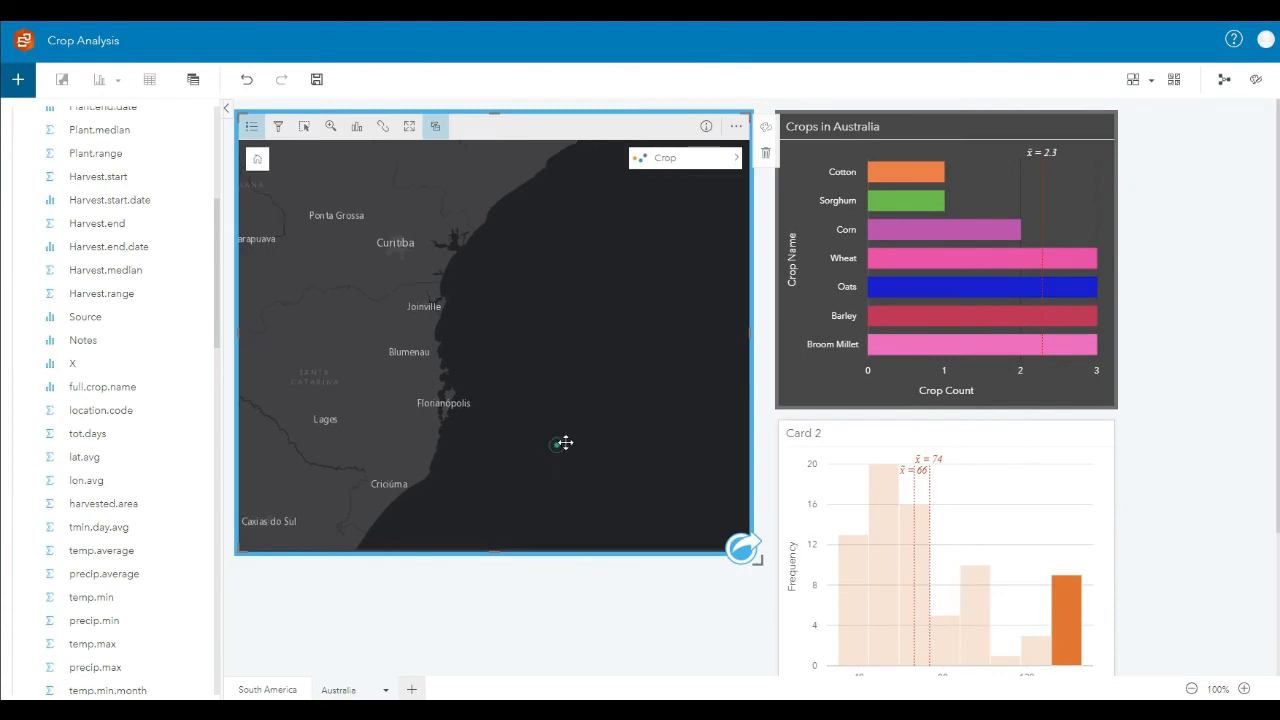
pyautogui.scroll(-4, 594, 366)
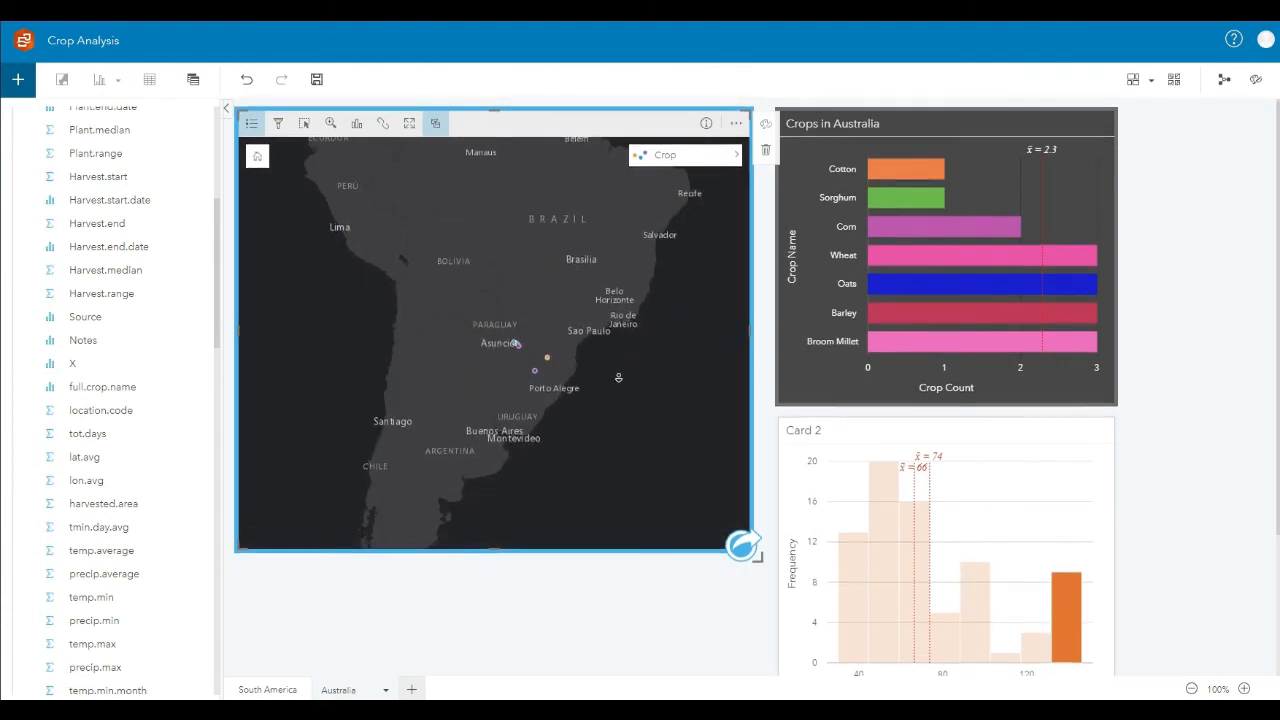
pyautogui.scroll(-4, 586, 460)
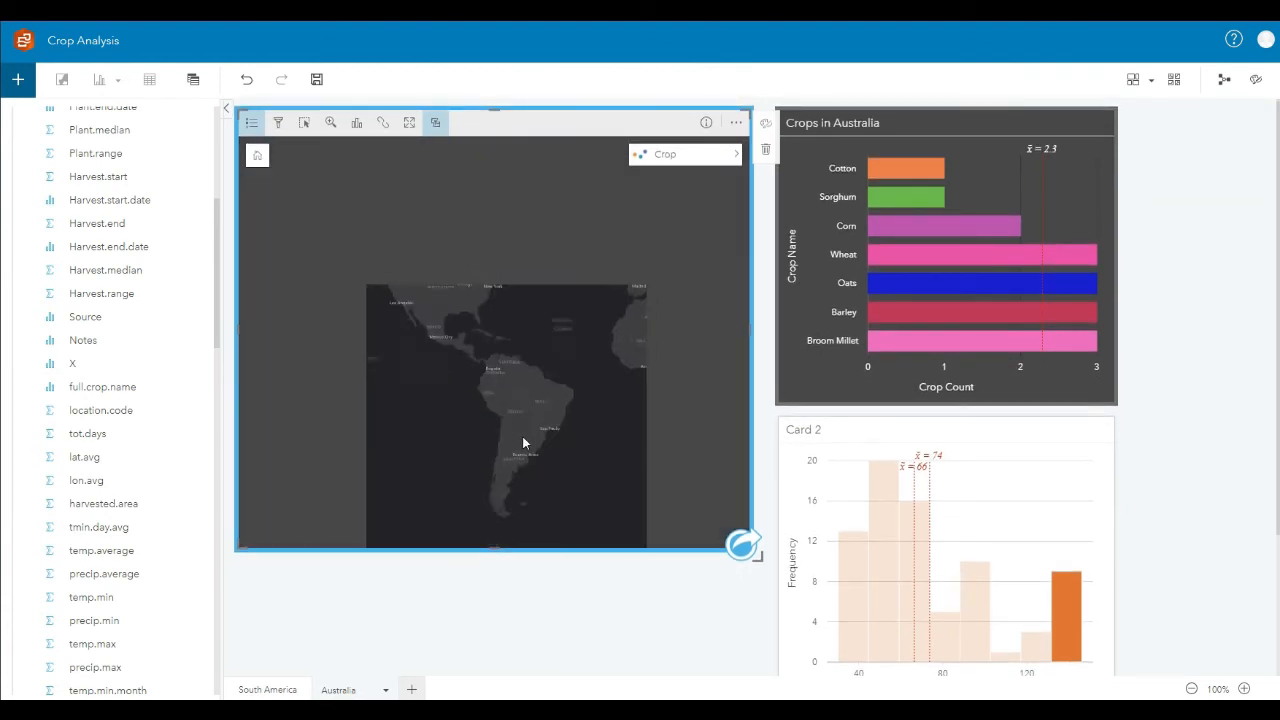
pyautogui.moveTo(411, 431); pyautogui.dragTo(568, 413)
pyautogui.scroll(2, 554, 397)
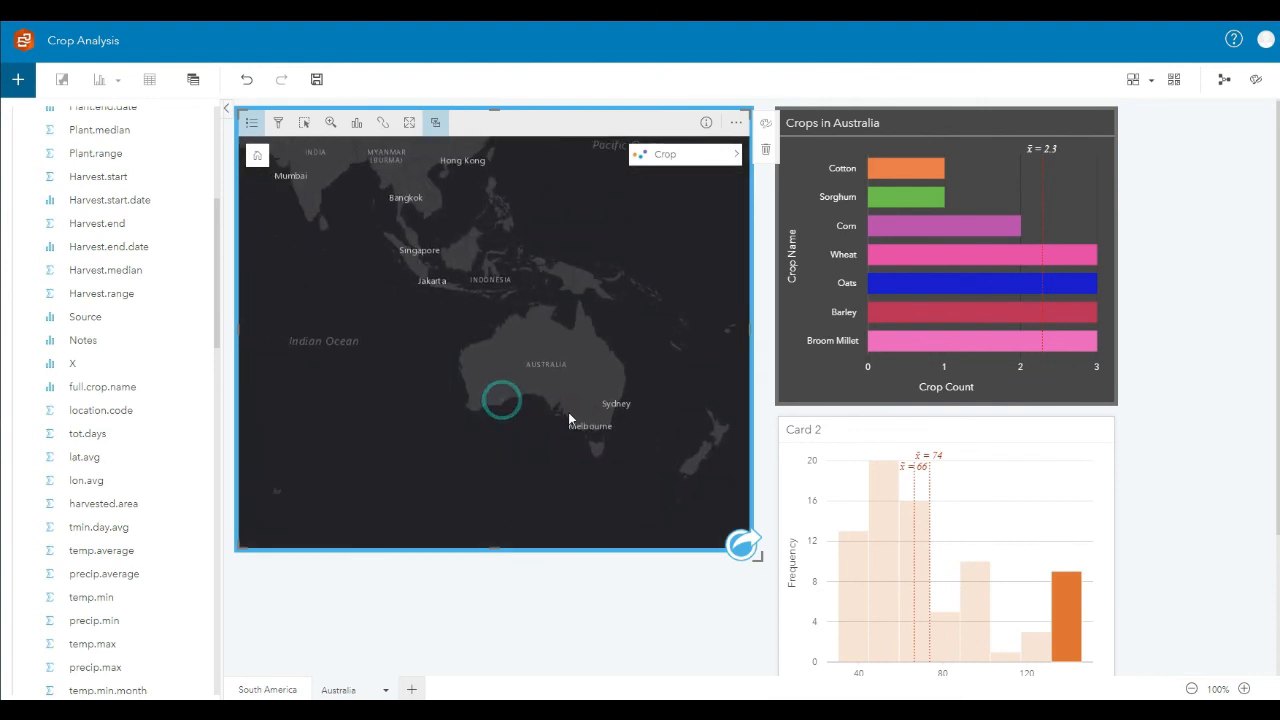
pyautogui.scroll(3, 570, 418)
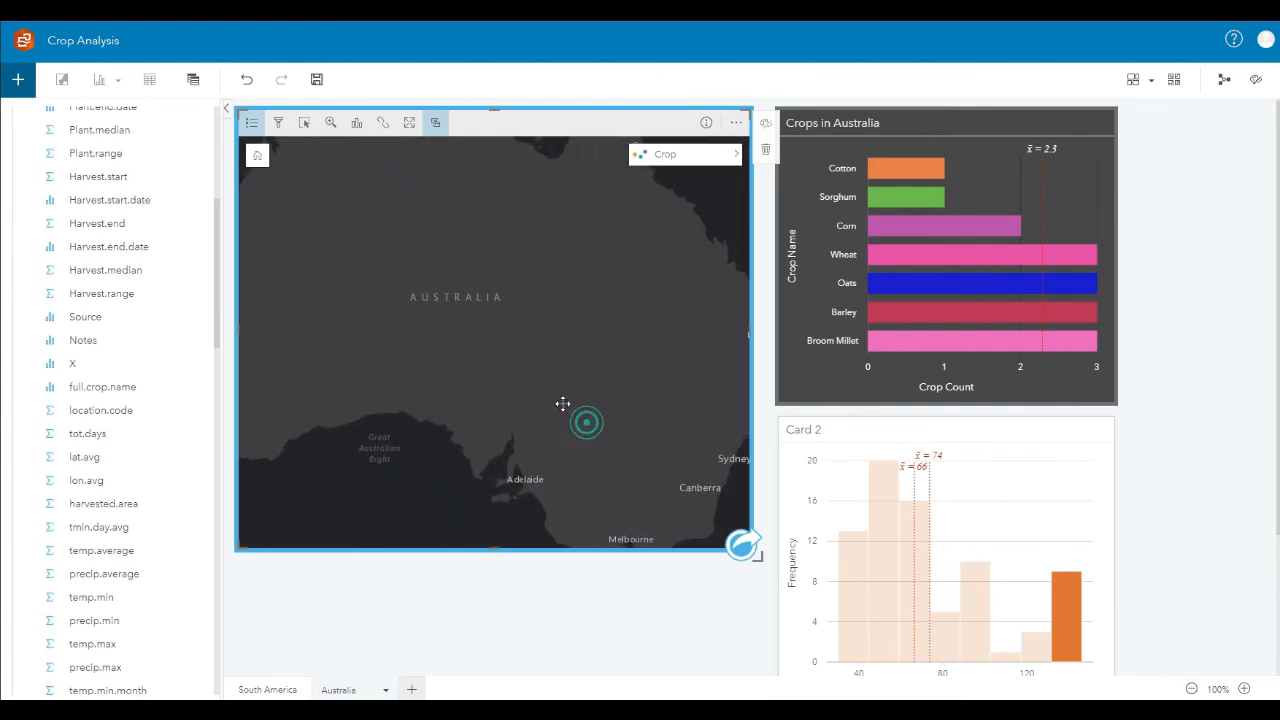
pyautogui.scroll(-1, 560, 404)
# Compare the Oats and Wheat locations and precipitation bins by selecting their bars in turn, then clear the selection
pyautogui.click(944, 280)
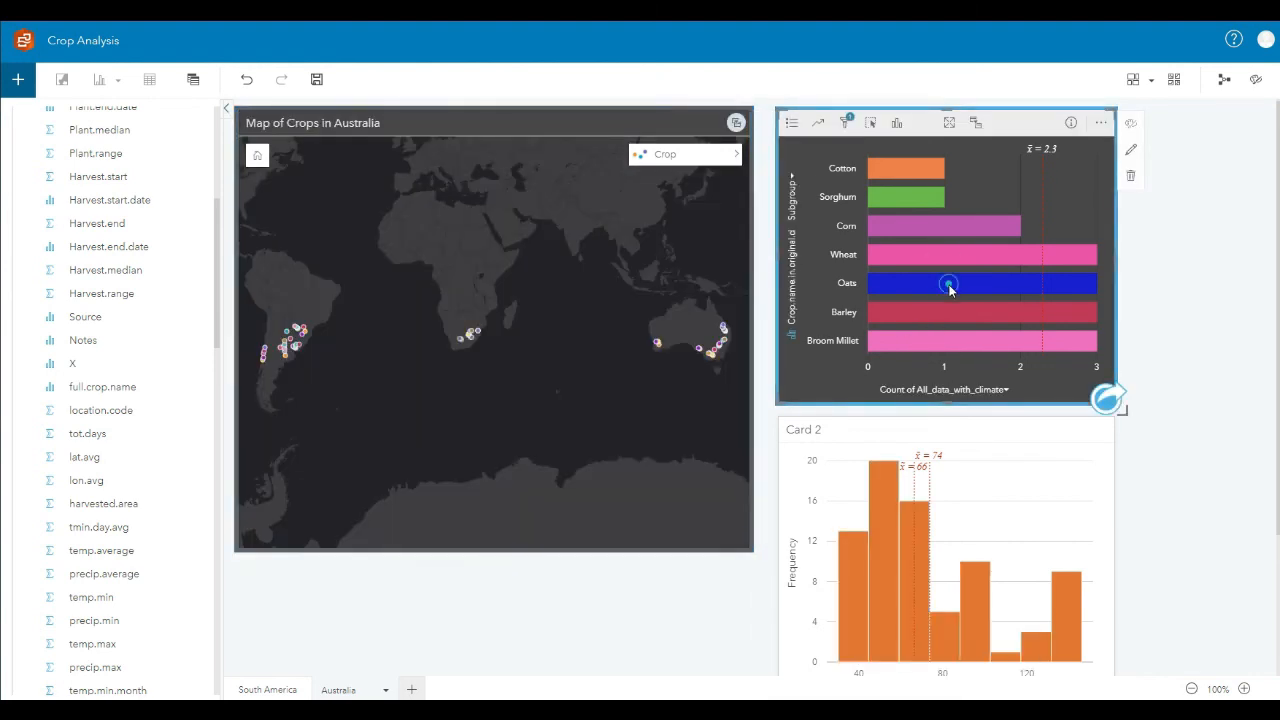
pyautogui.click(620, 400)
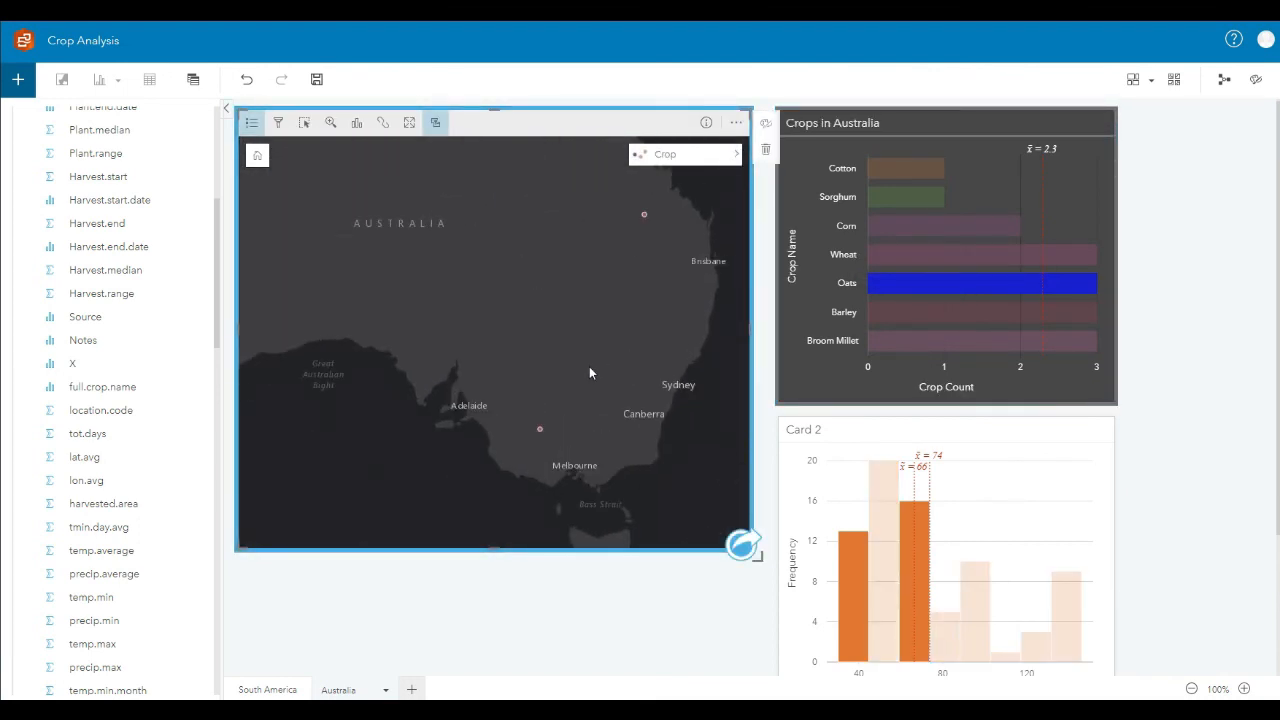
pyautogui.click(925, 258)
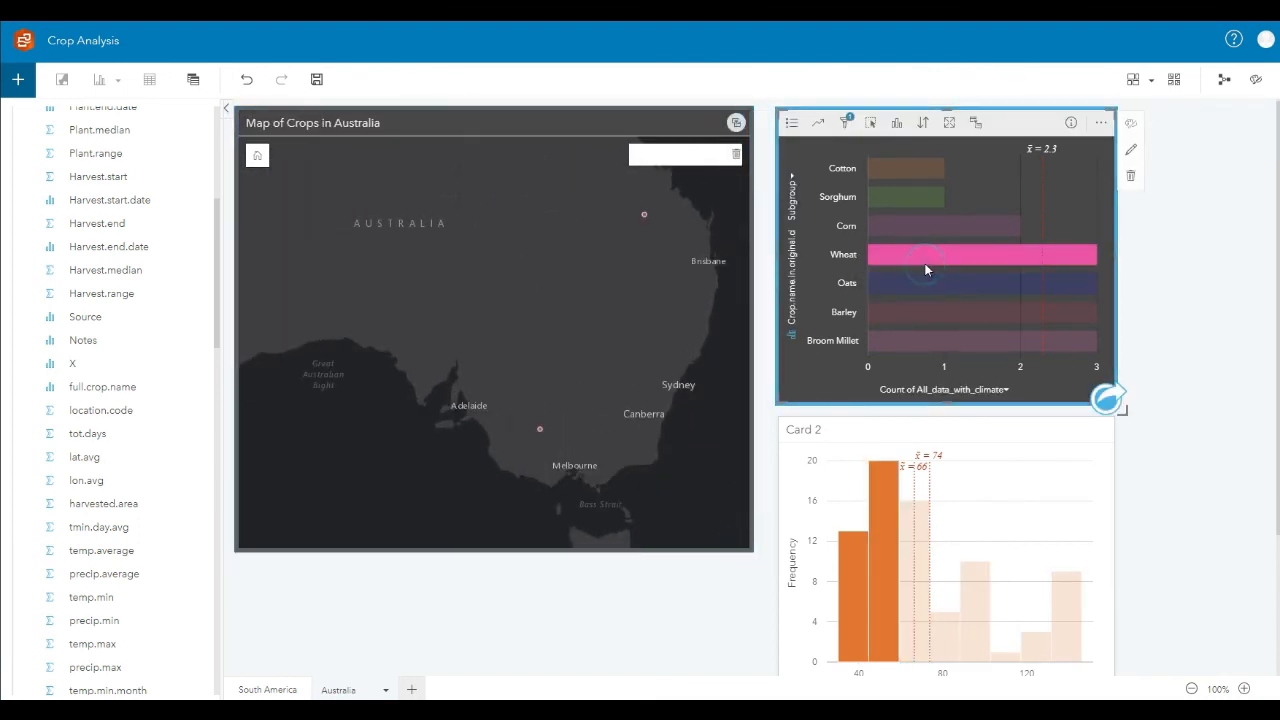
pyautogui.click(1199, 306)
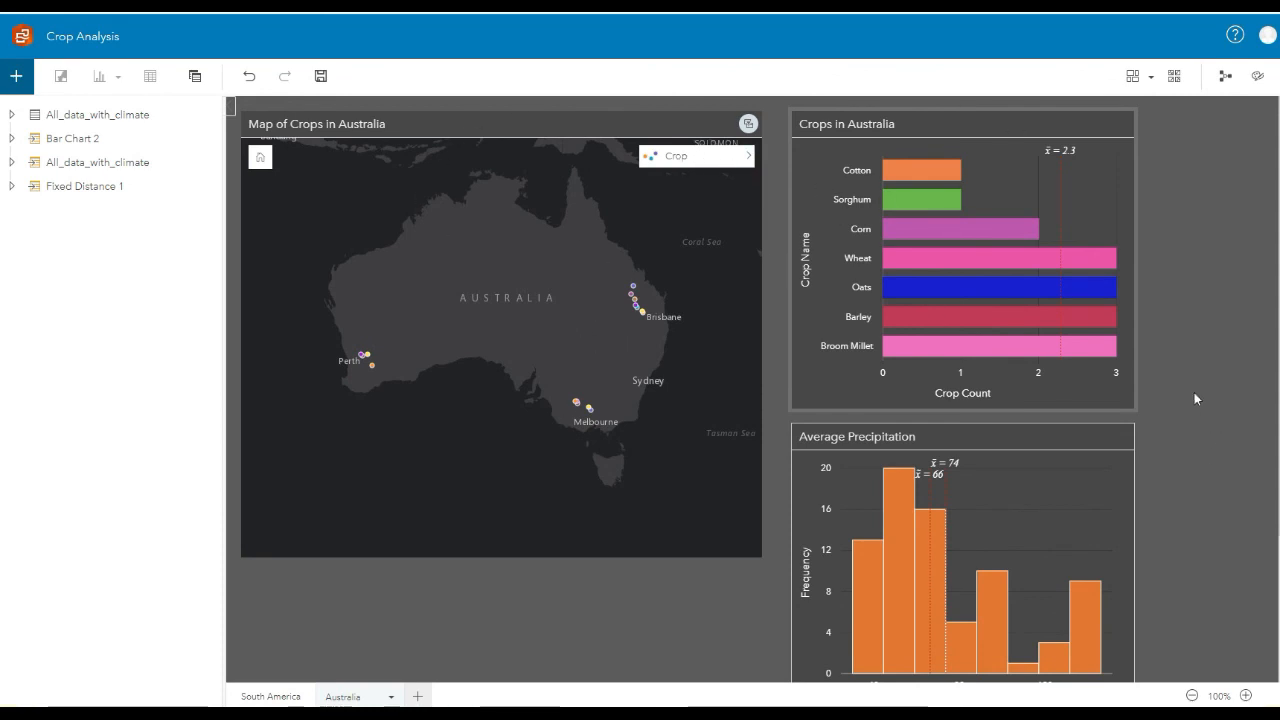
# Test the cross-filters with the 45–59 precipitation bin and the Corn and Oats bars, then clear the selection
pyautogui.scroll(-1, 1190, 392)
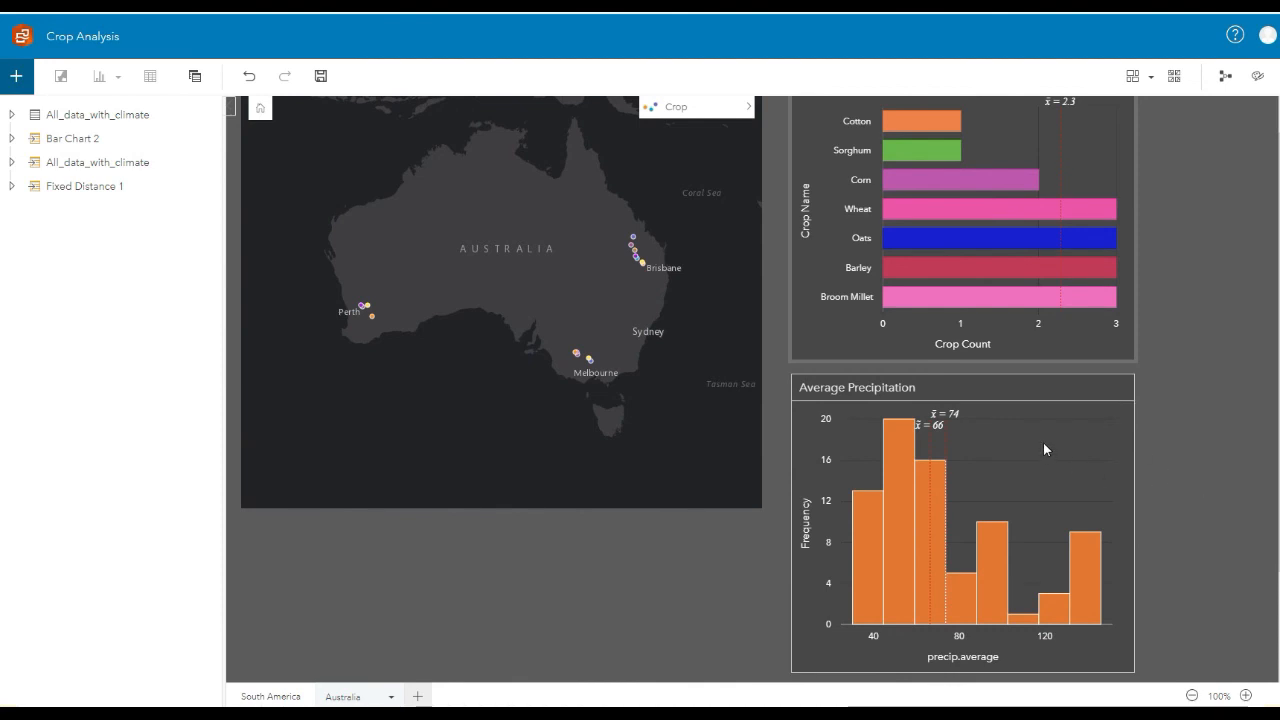
pyautogui.click(900, 502)
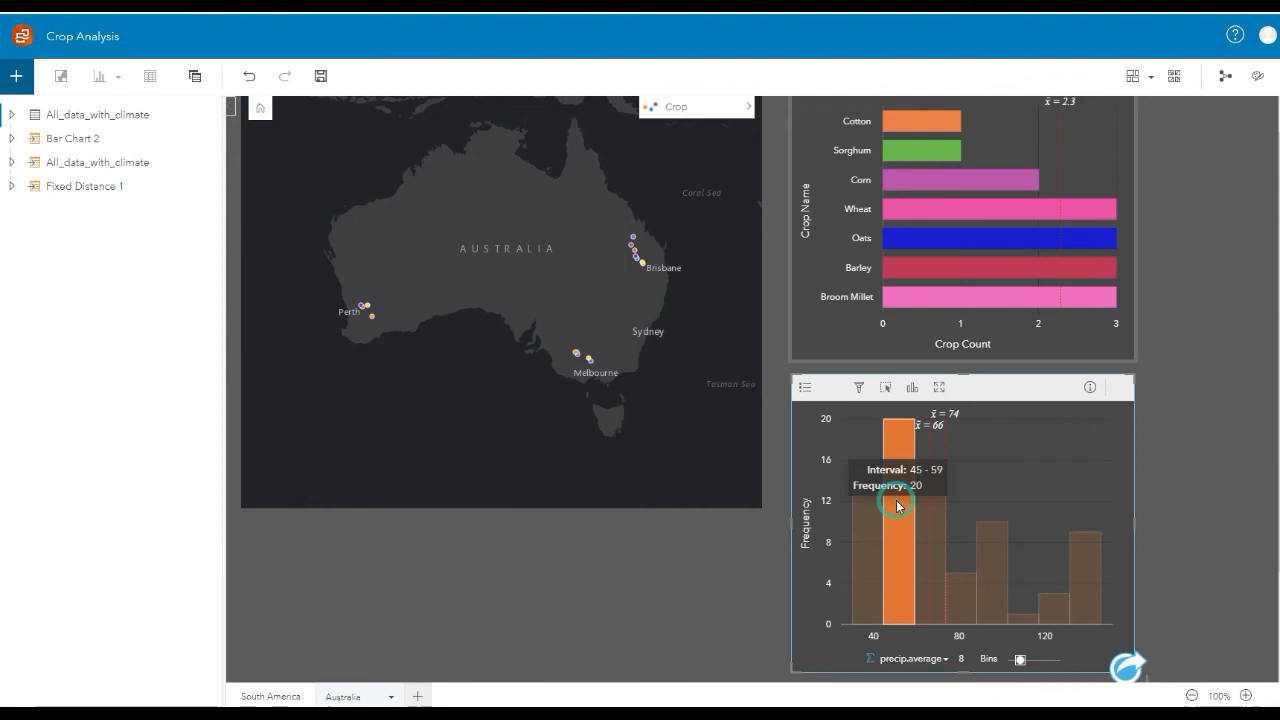
pyautogui.click(982, 251)
pyautogui.click(968, 184)
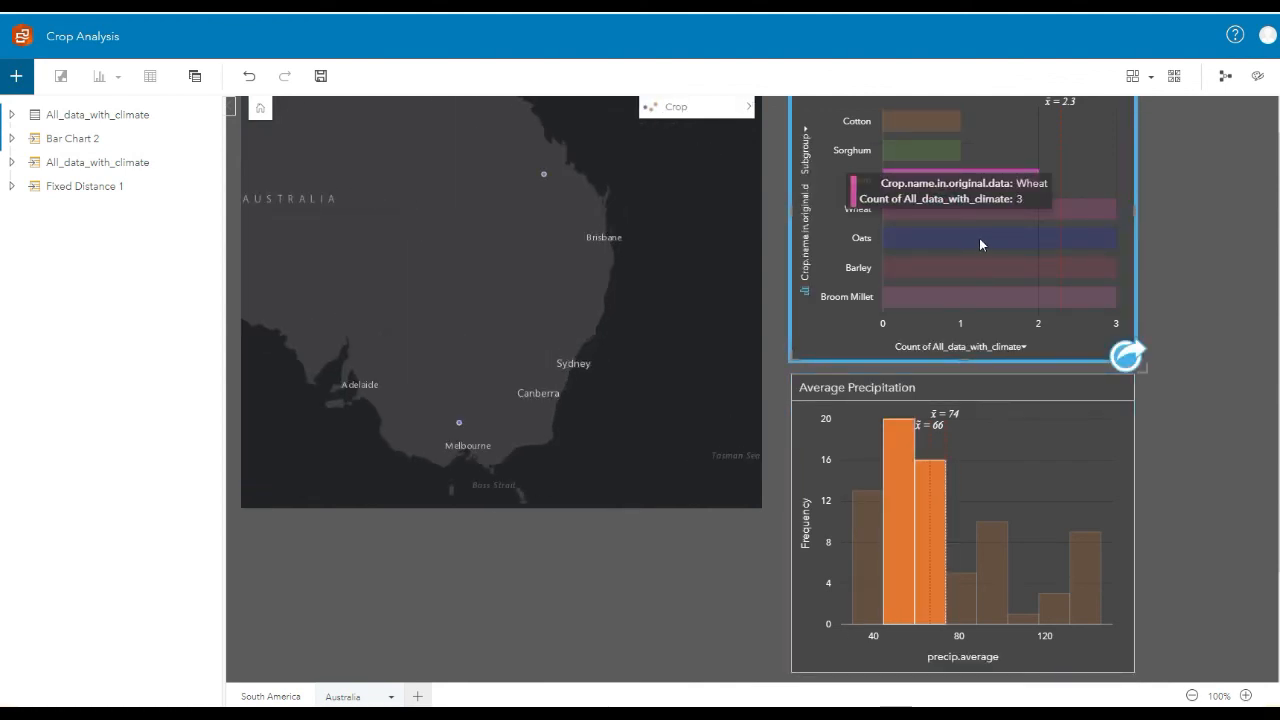
pyautogui.click(980, 243)
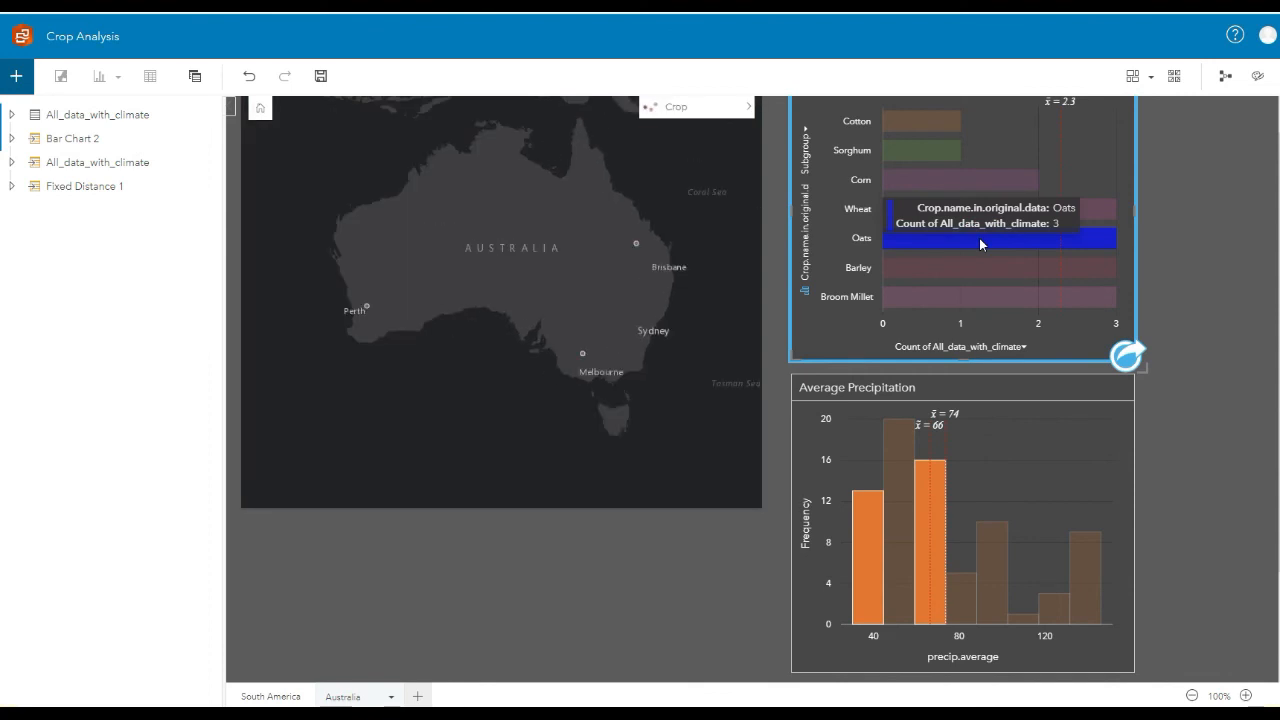
pyautogui.click(1158, 299)
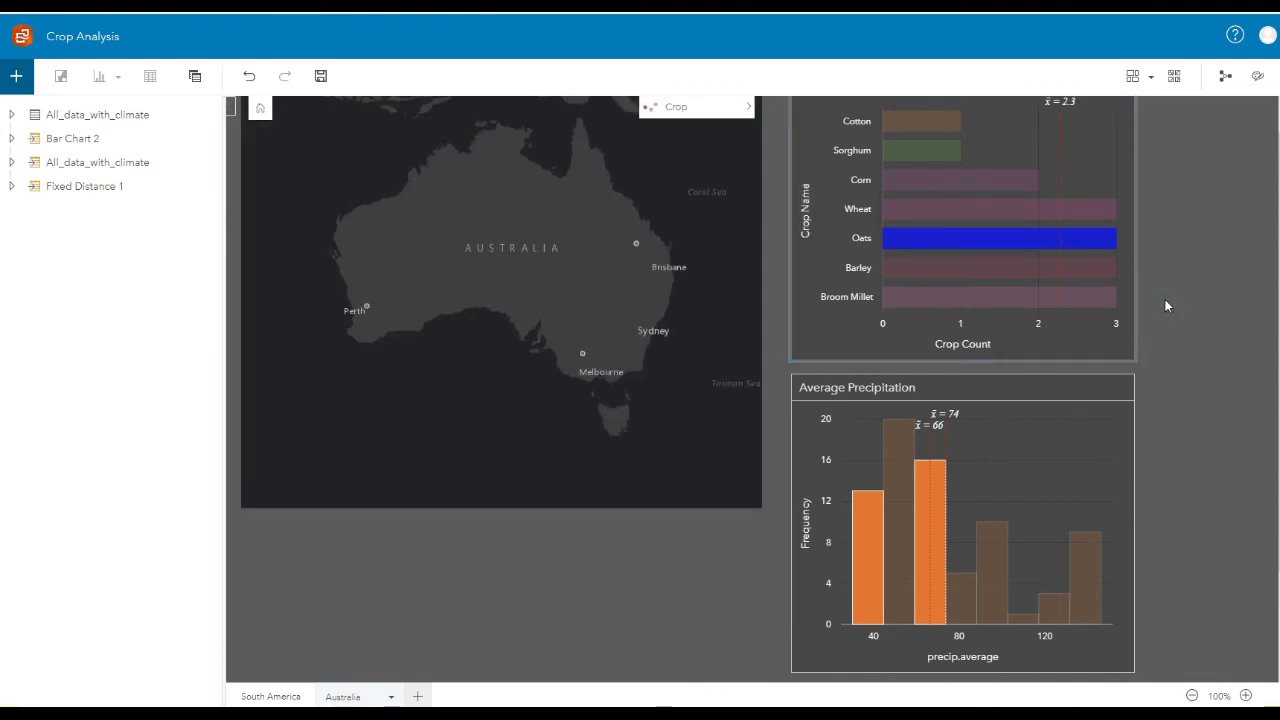
pyautogui.click(850, 326)
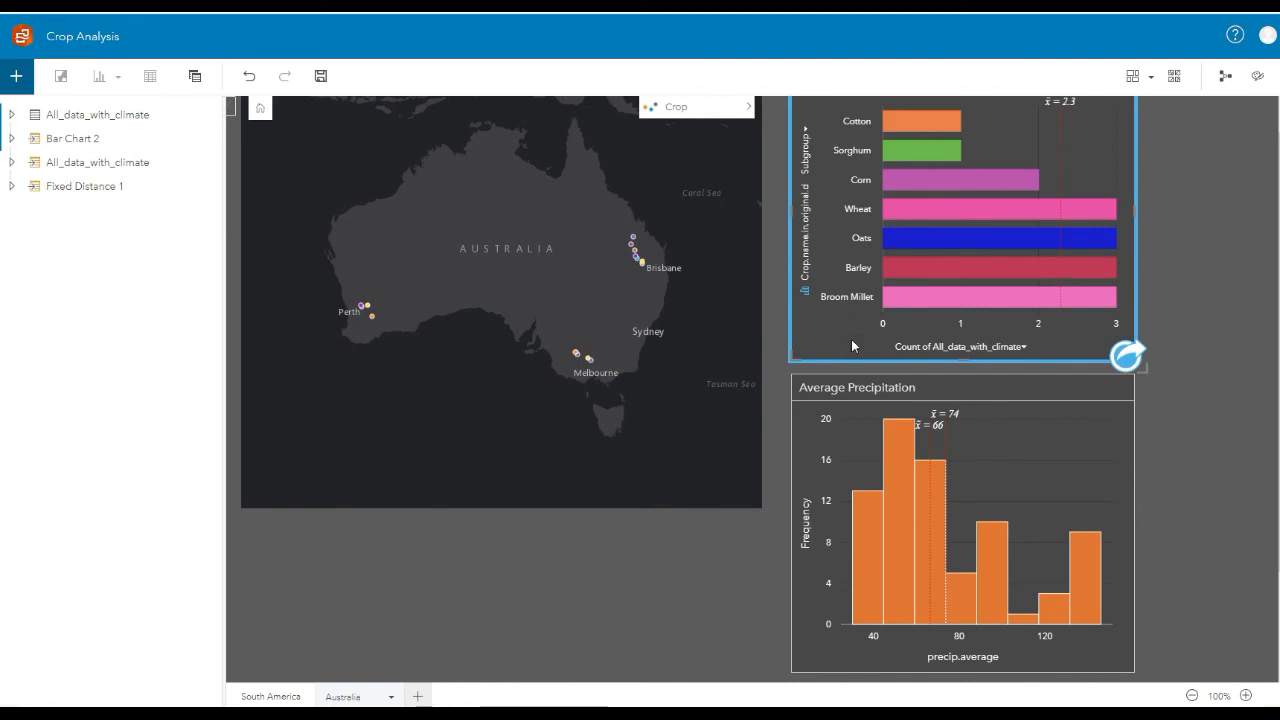
# Review the spatial analysis tools for the Map of Crops in Australia card and its "How has it changed?" options
pyautogui.scroll(1, 714, 562)
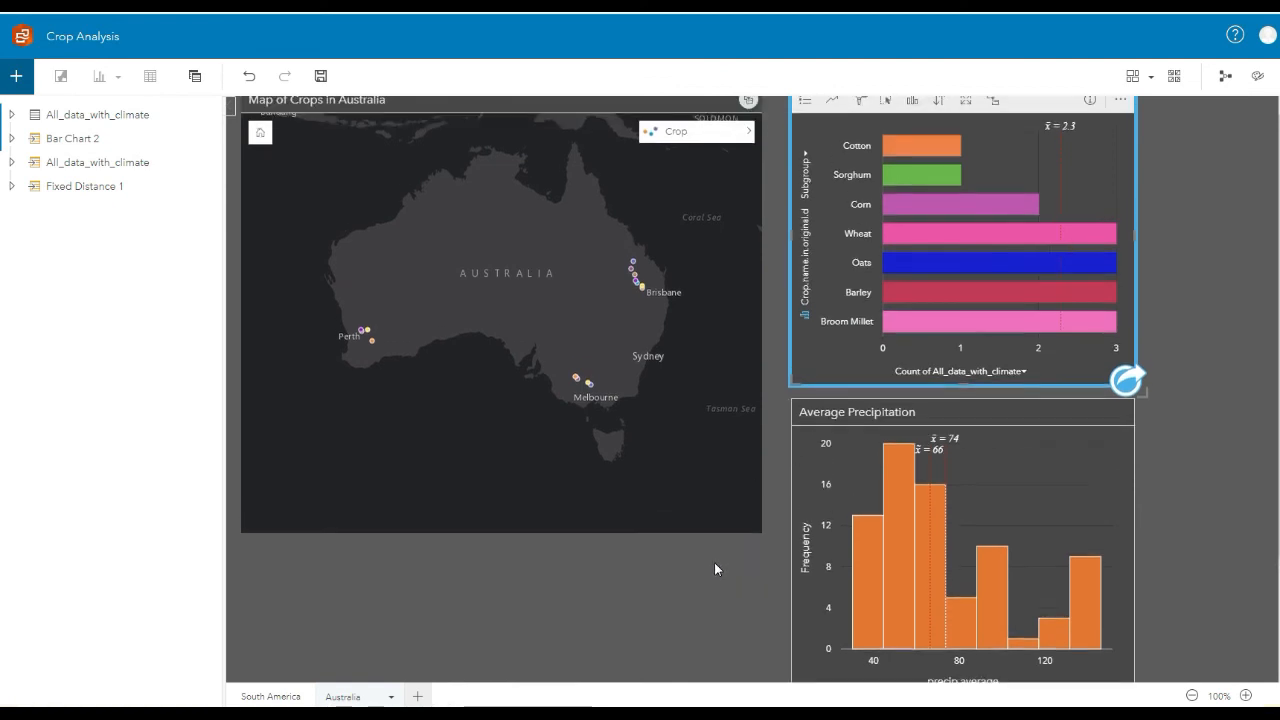
pyautogui.click(723, 524)
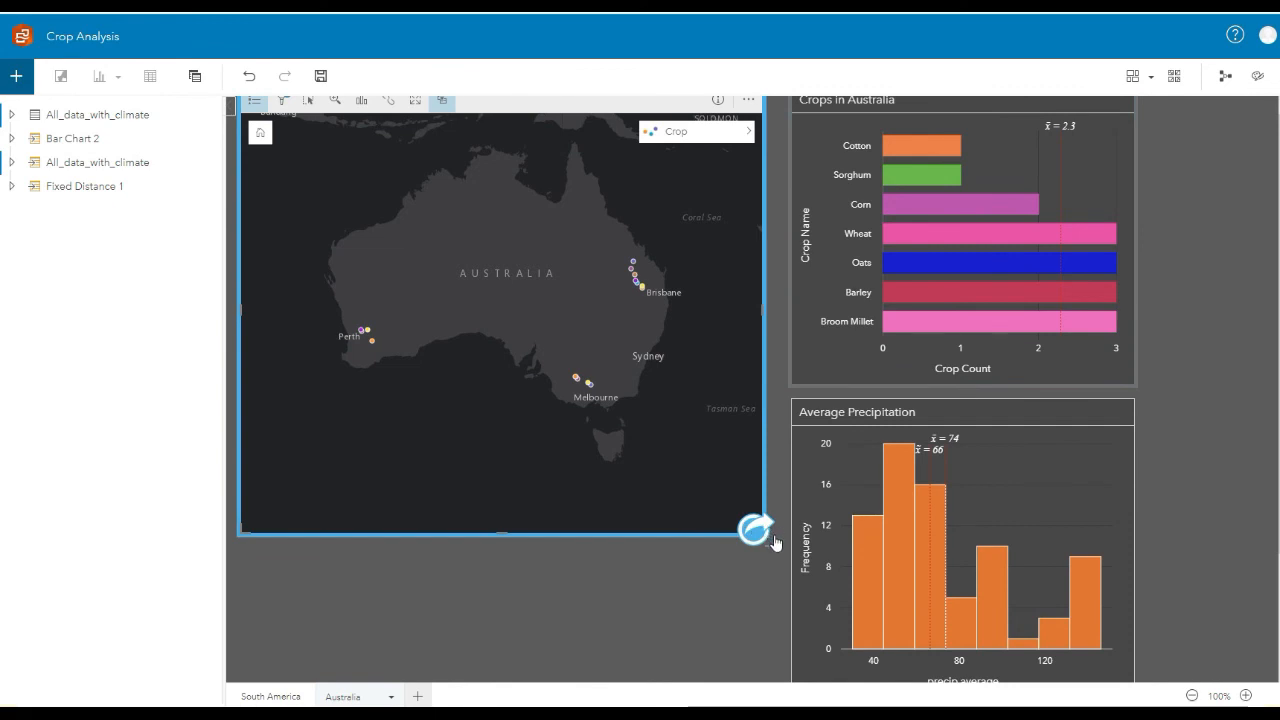
pyautogui.click(1052, 364)
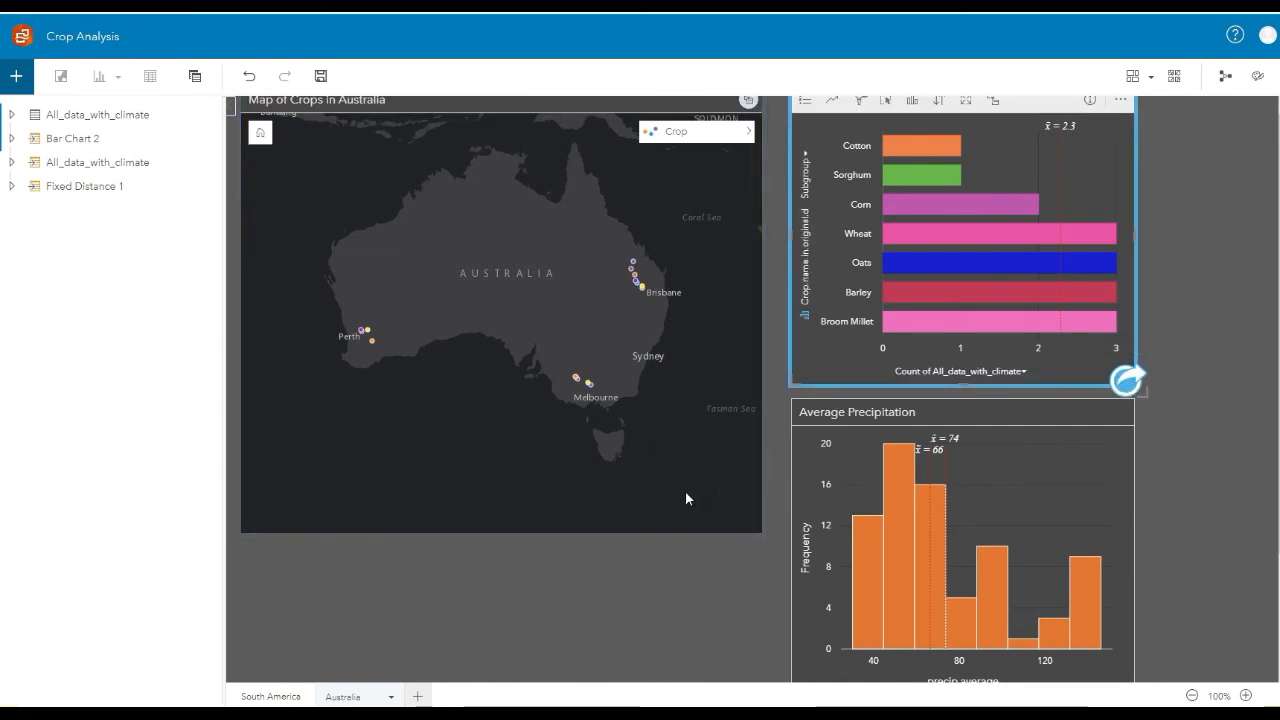
pyautogui.click(684, 490)
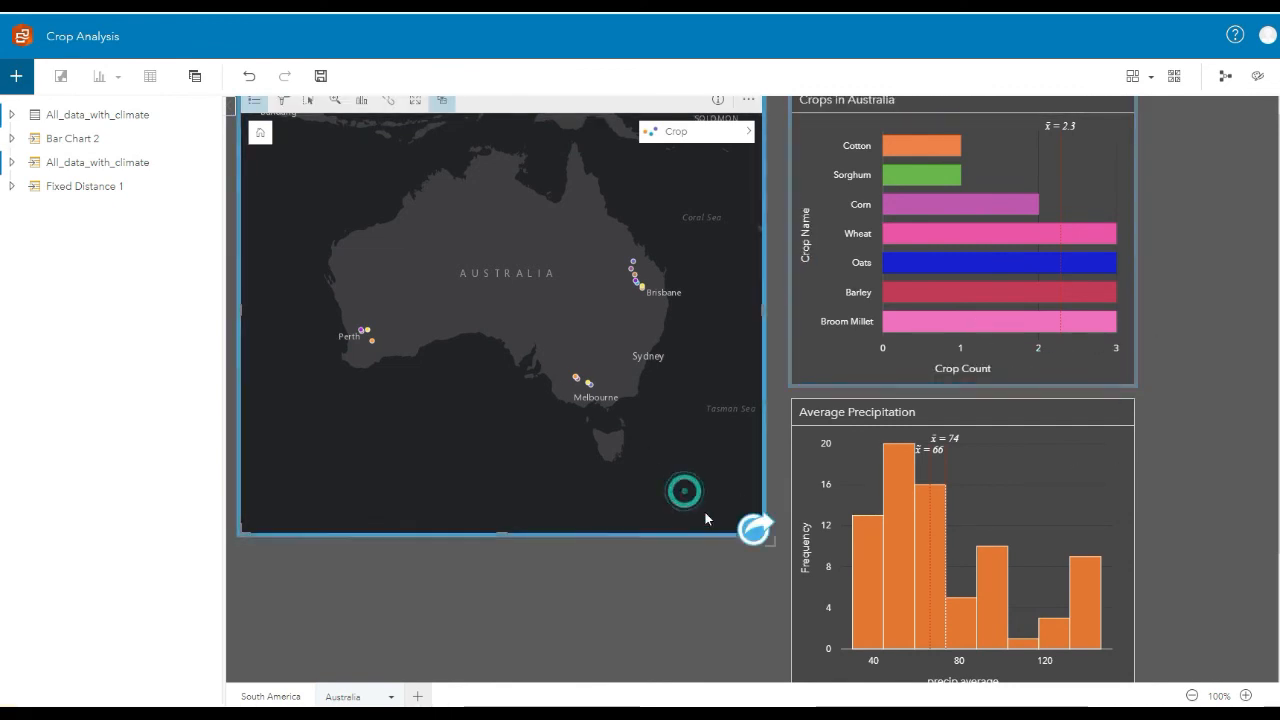
pyautogui.click(756, 530)
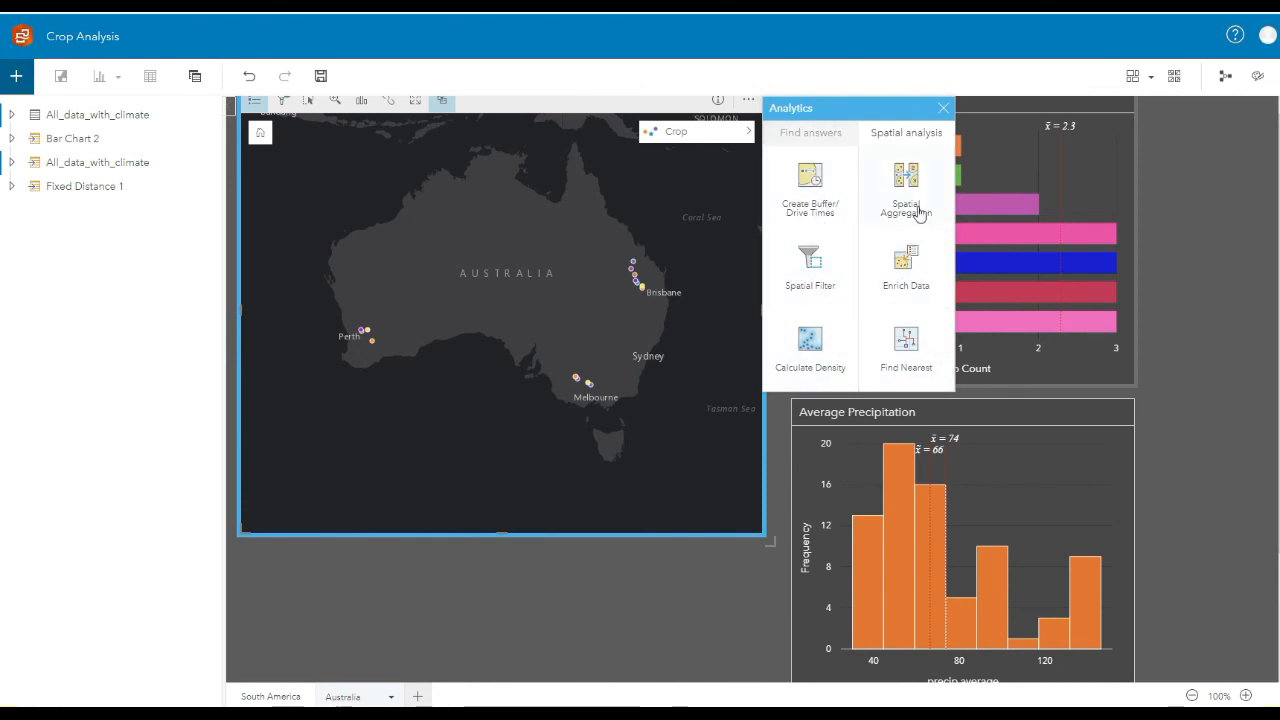
pyautogui.click(798, 132)
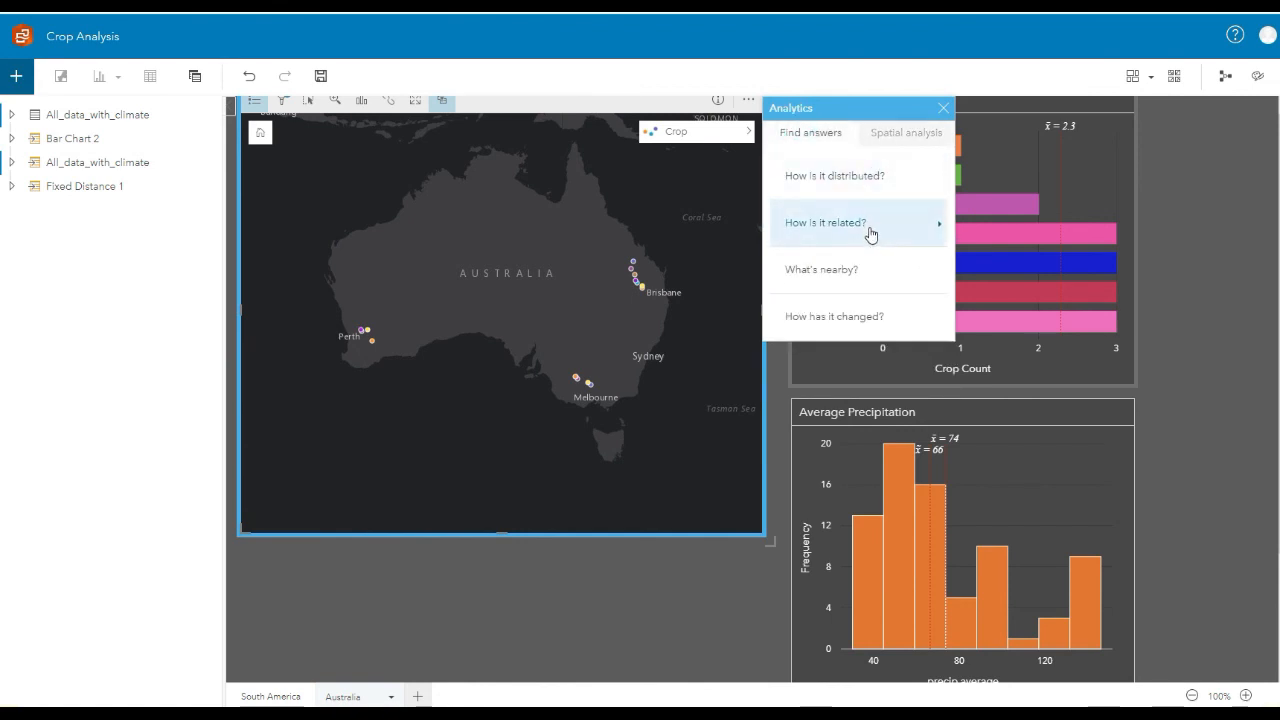
pyautogui.click(888, 320)
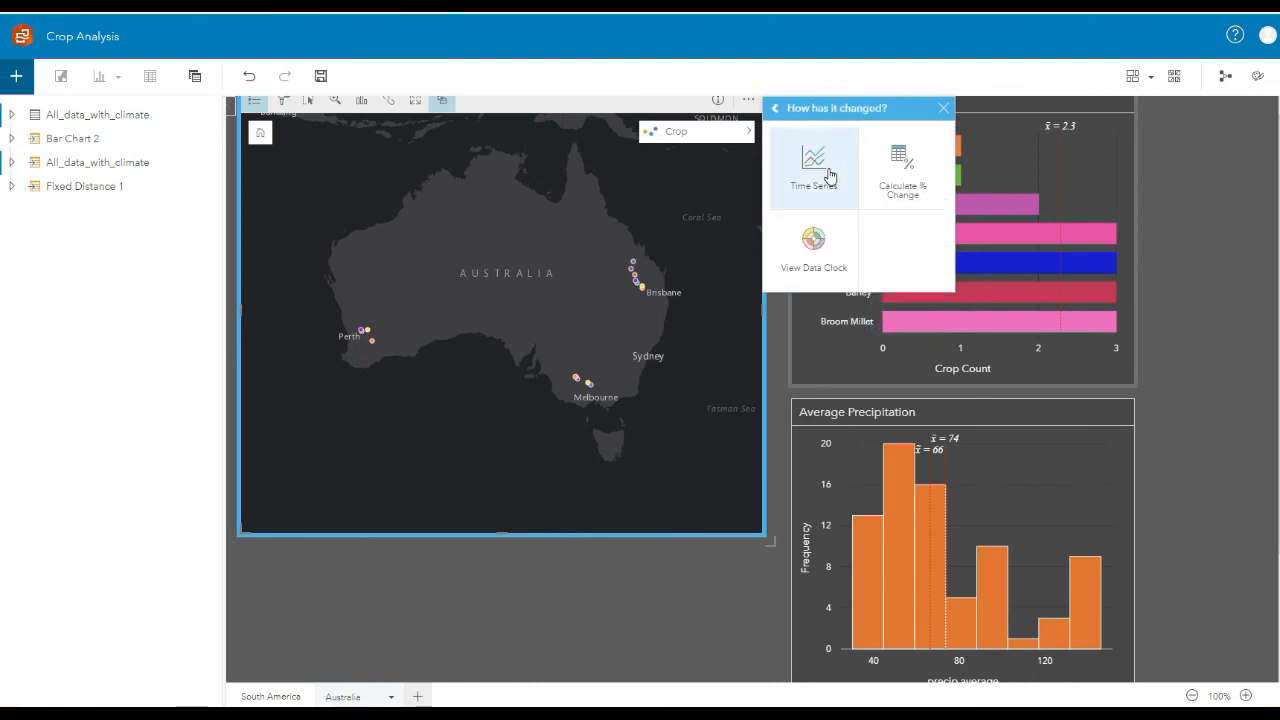
# Review the analysis options under "What's nearby?", "How is it related?" and "How is it distributed?" for the Australia crop map
pyautogui.click(774, 110)
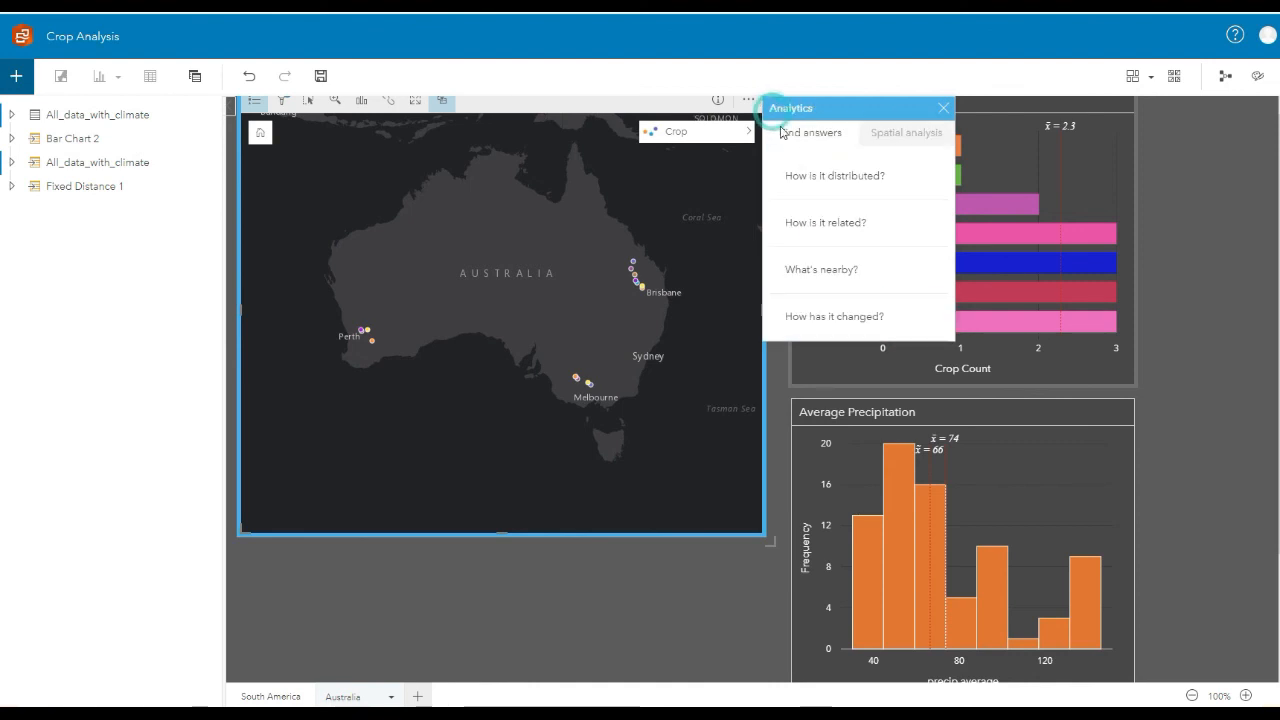
pyautogui.click(856, 272)
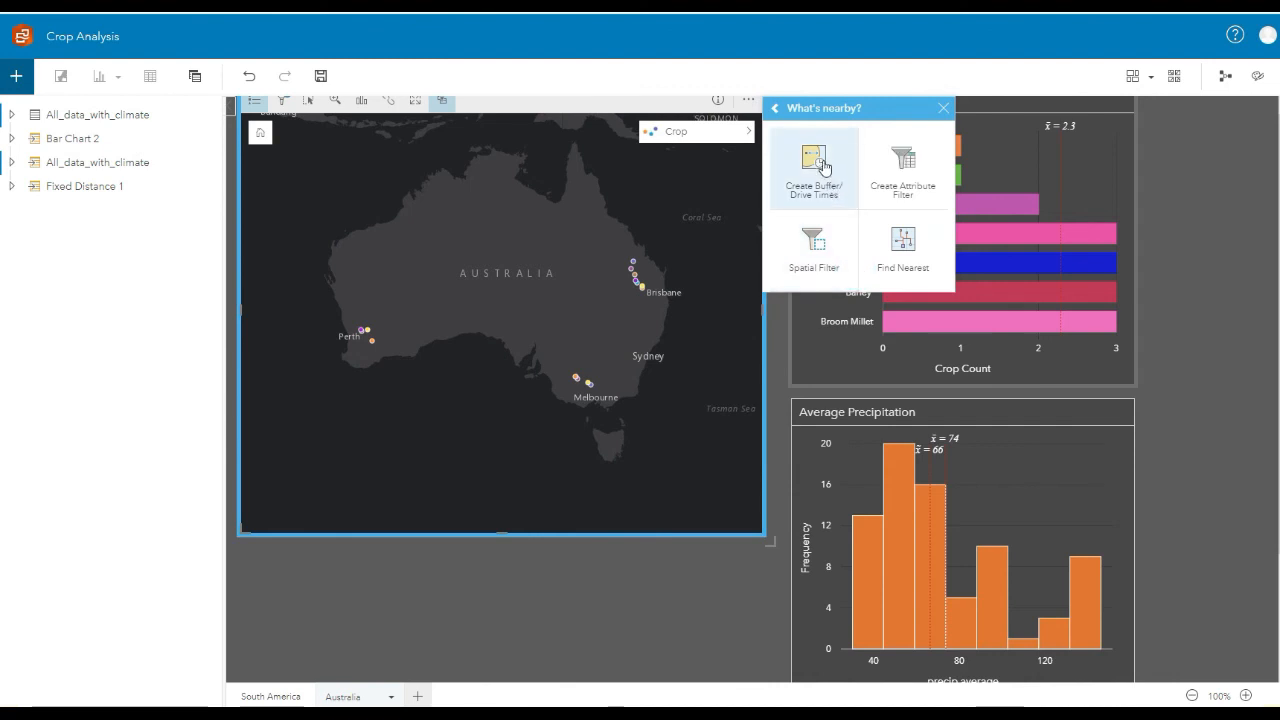
pyautogui.click(774, 108)
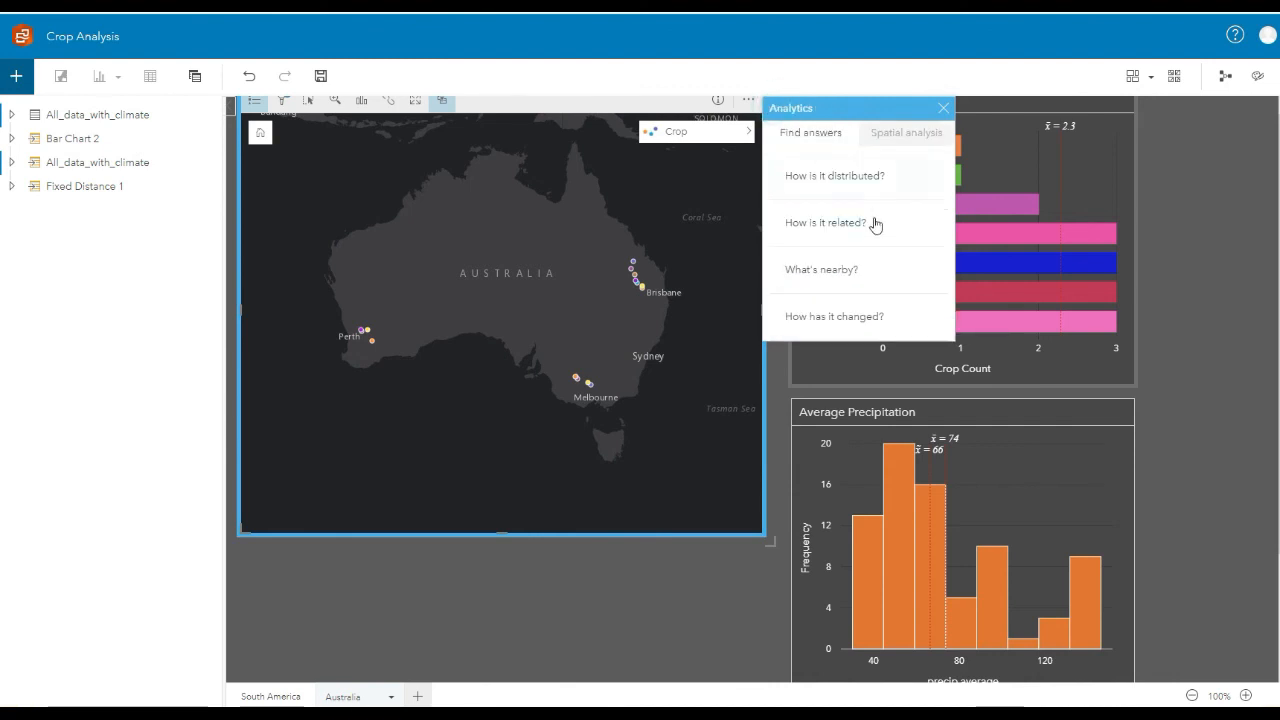
pyautogui.click(873, 223)
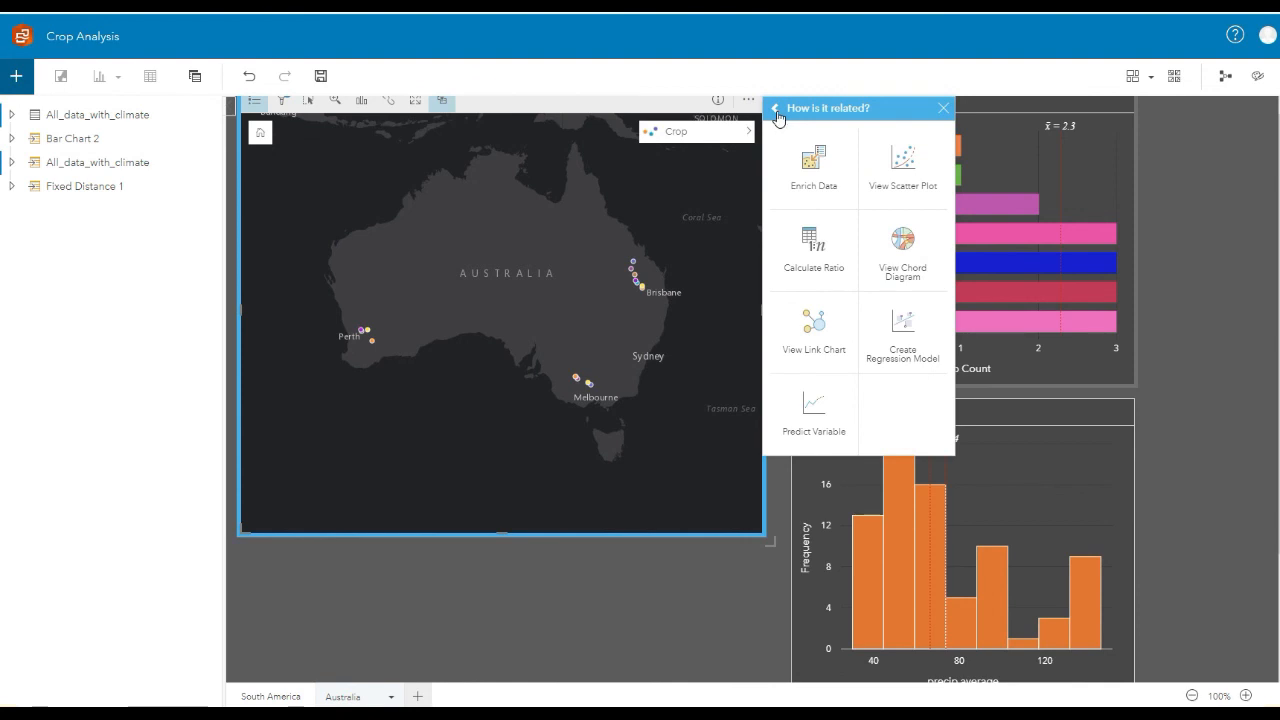
pyautogui.click(775, 109)
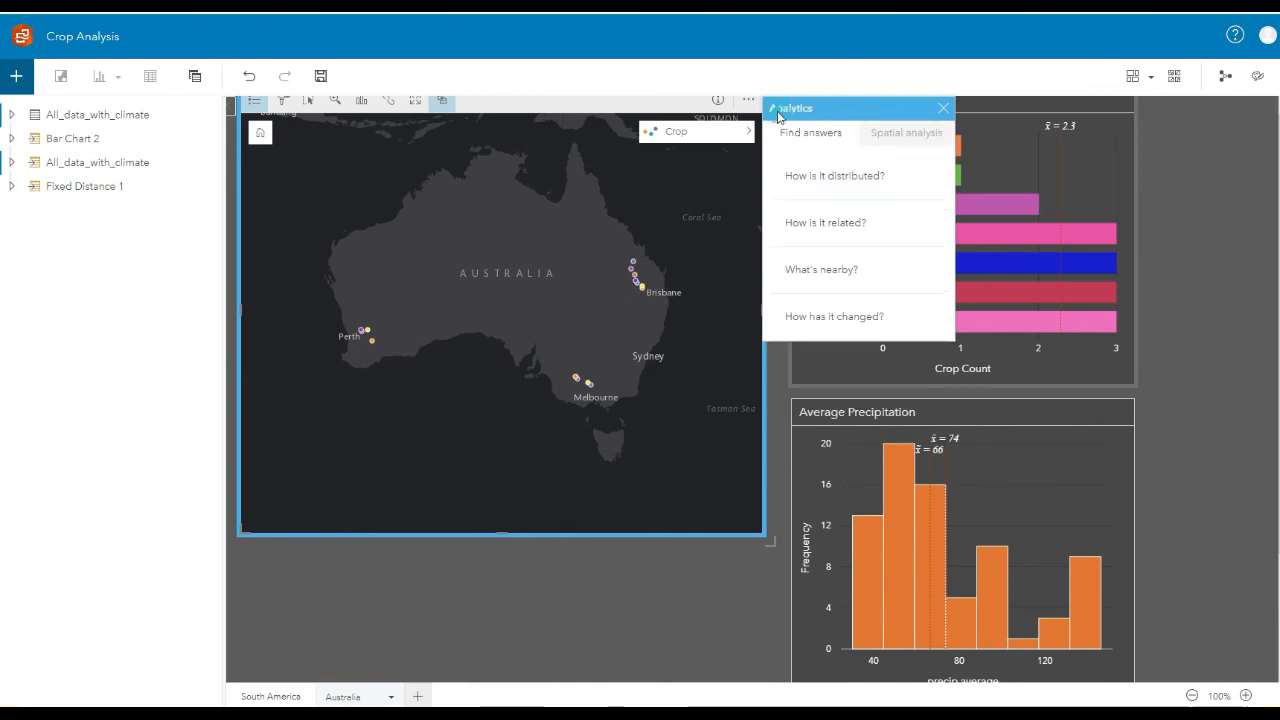
pyautogui.click(830, 175)
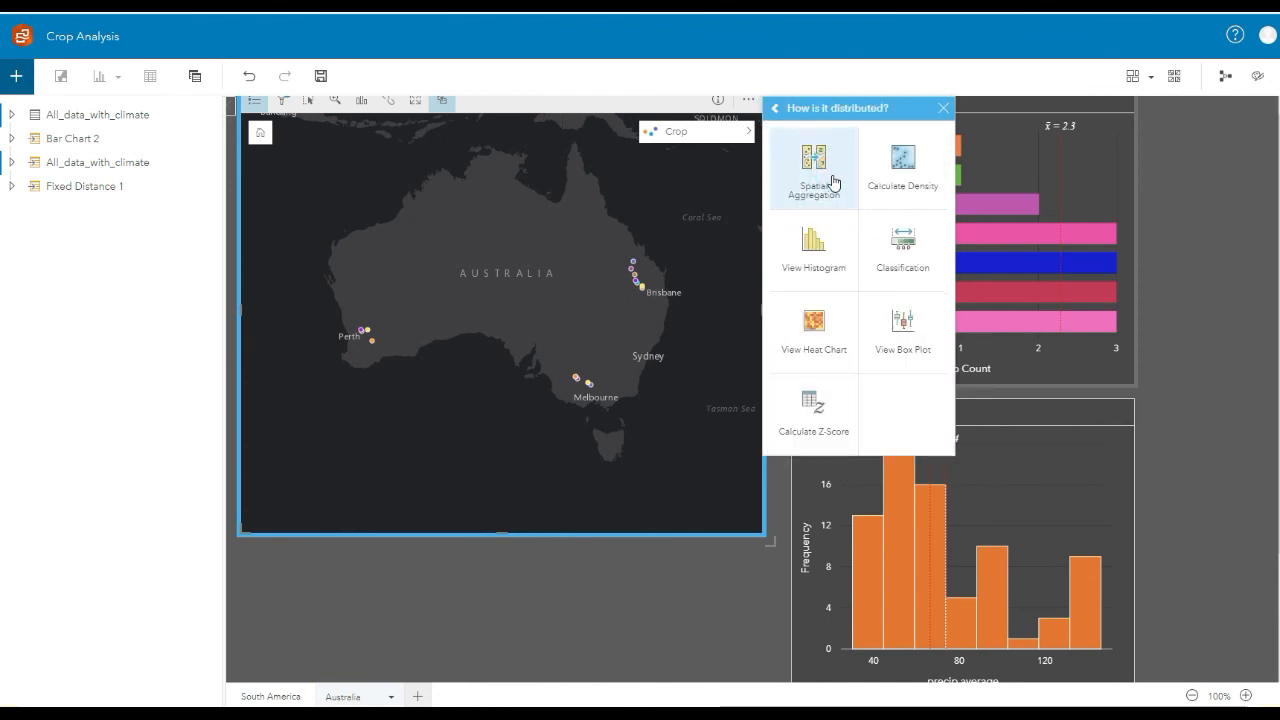
pyautogui.click(775, 113)
# Review the Find Nearest settings among the spatial analysis tools without running it, then close the map's analytics
pyautogui.click(890, 133)
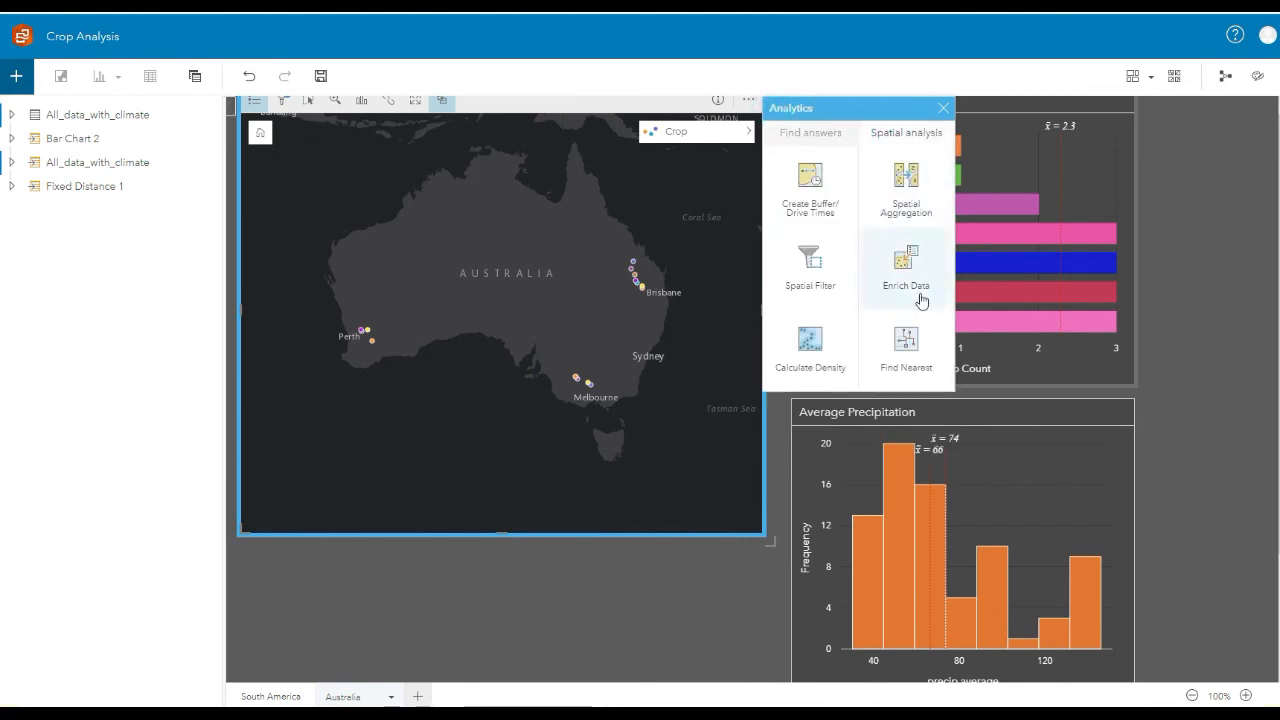
pyautogui.click(923, 352)
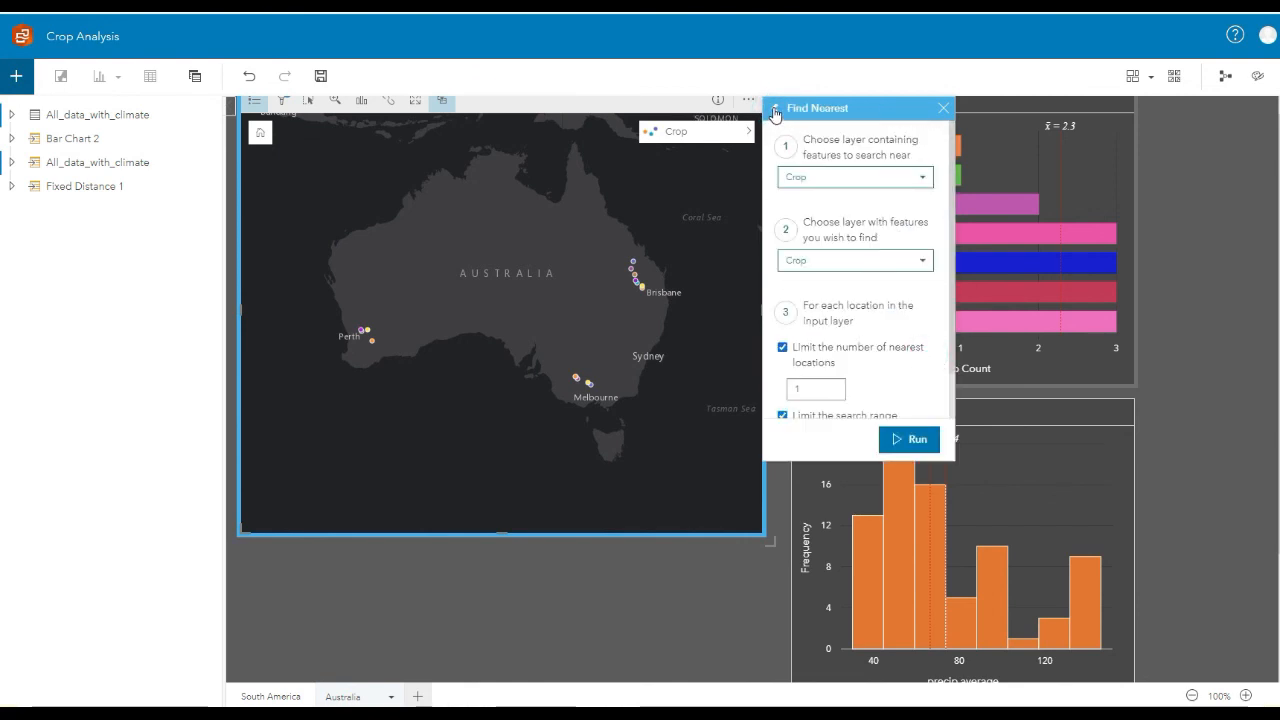
pyautogui.click(775, 110)
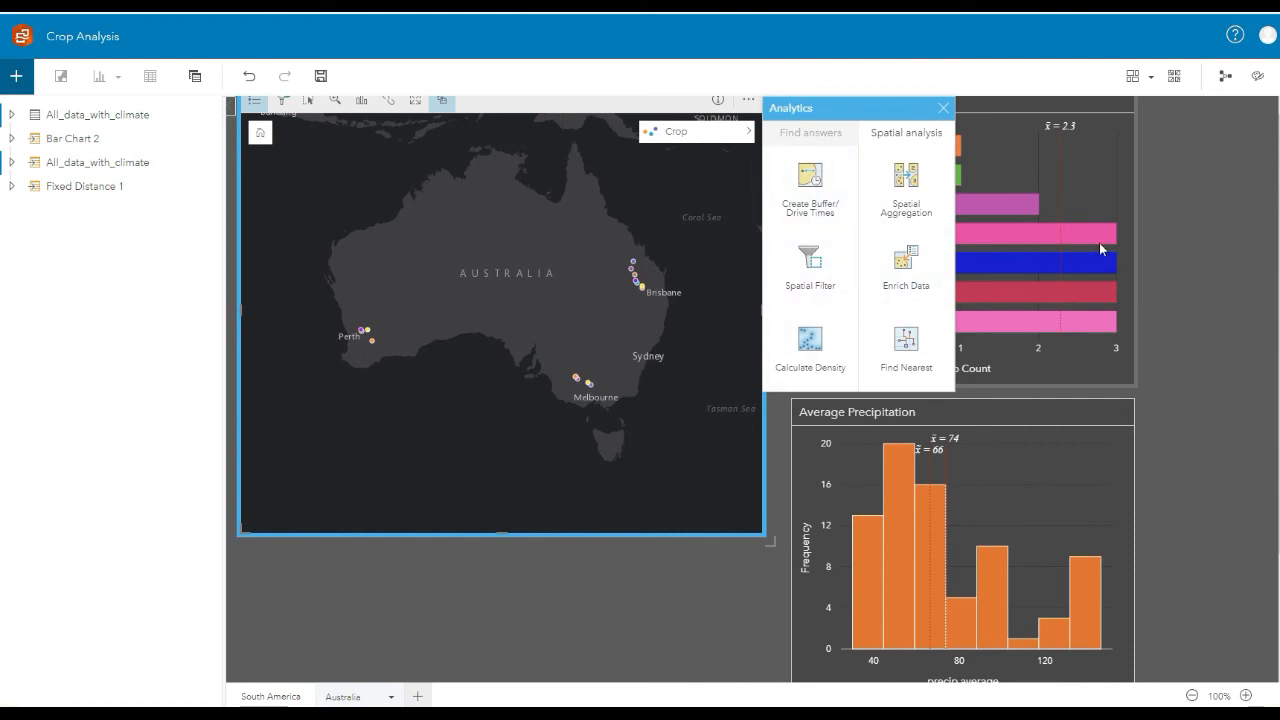
pyautogui.moveTo(1101, 246)
pyautogui.click(1197, 256)
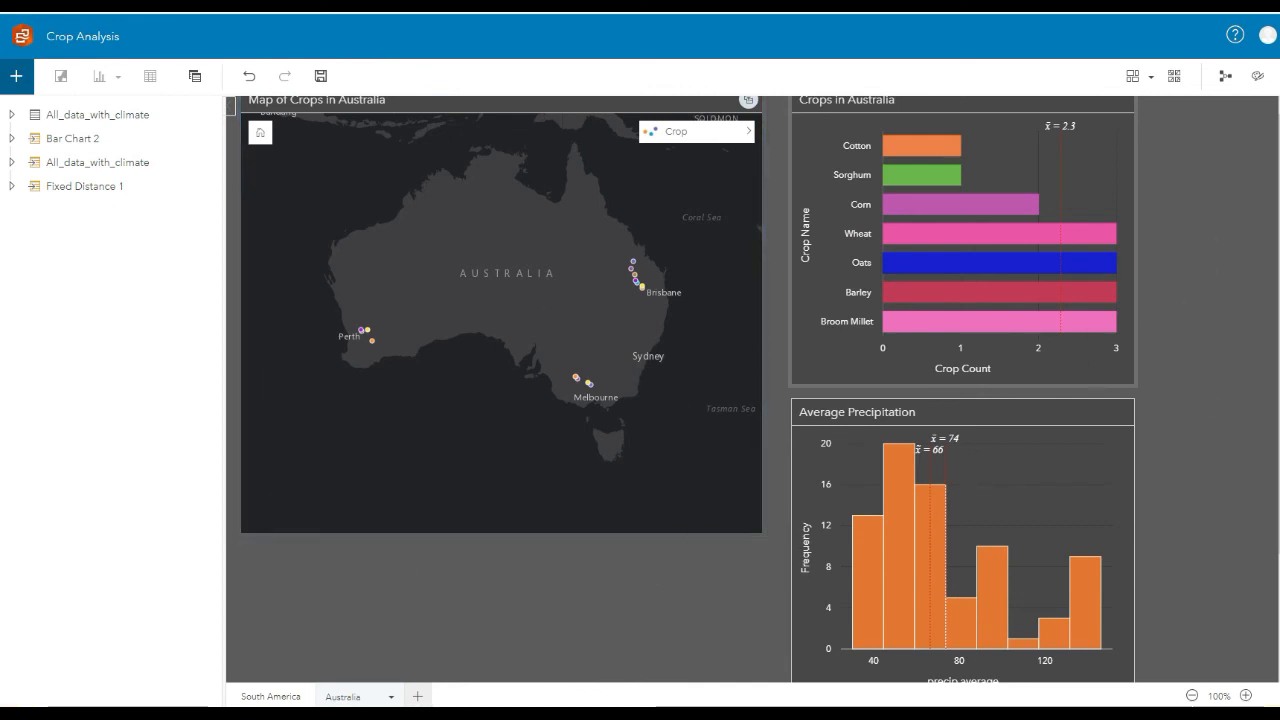
# Look over the Australia page's cards, then leave the Crop Analysis workbook for the home page without saving the pending changes
pyautogui.scroll(1, 1194, 233)
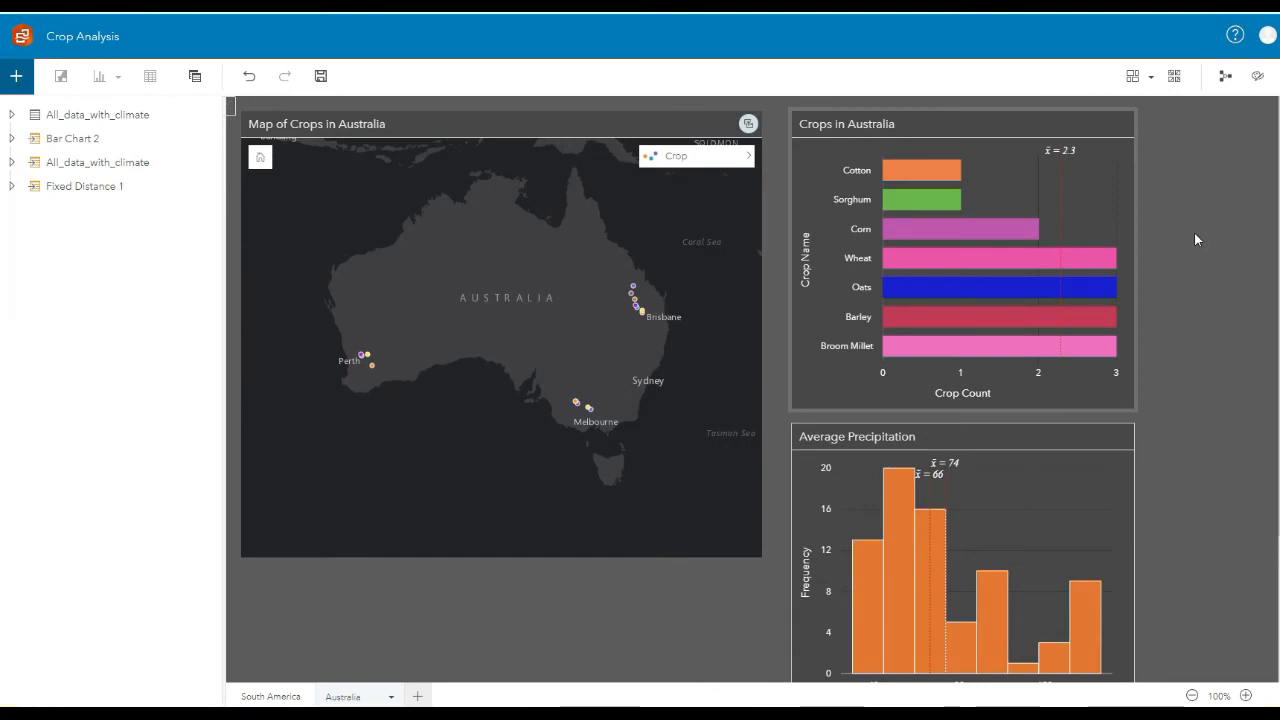
pyautogui.scroll(-2, 1194, 238)
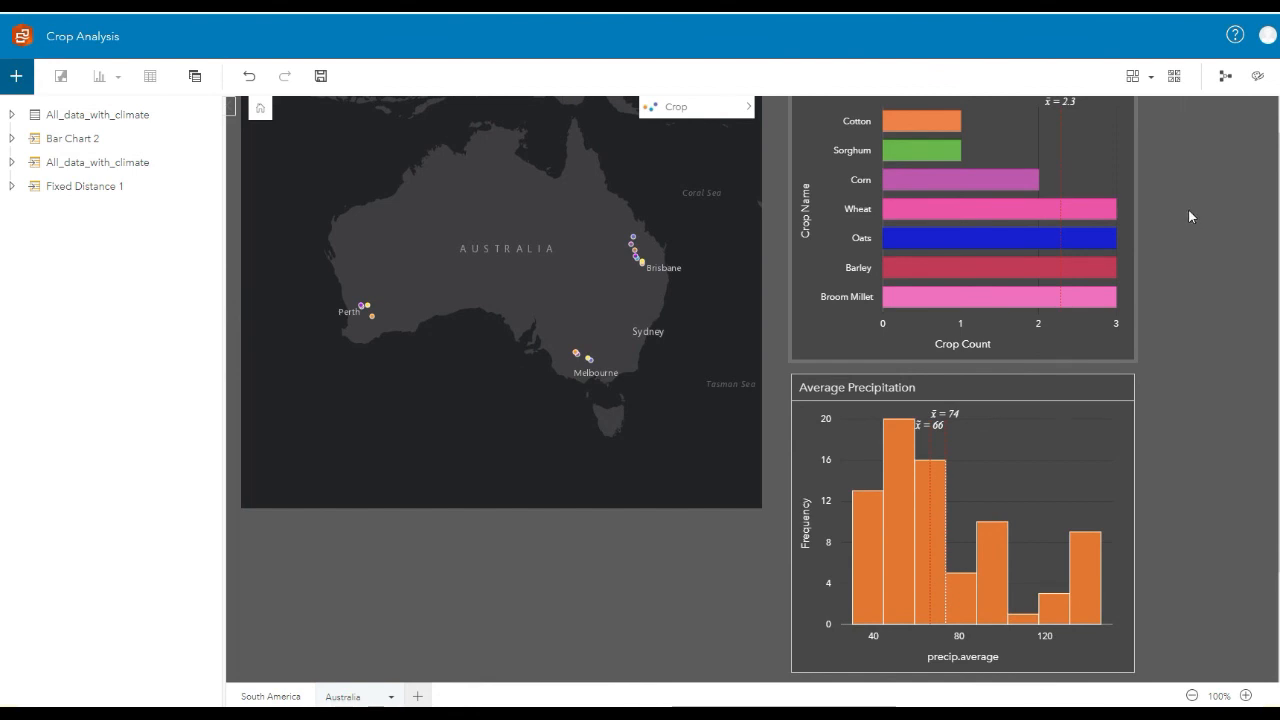
pyautogui.click(16, 36)
pyautogui.click(688, 398)
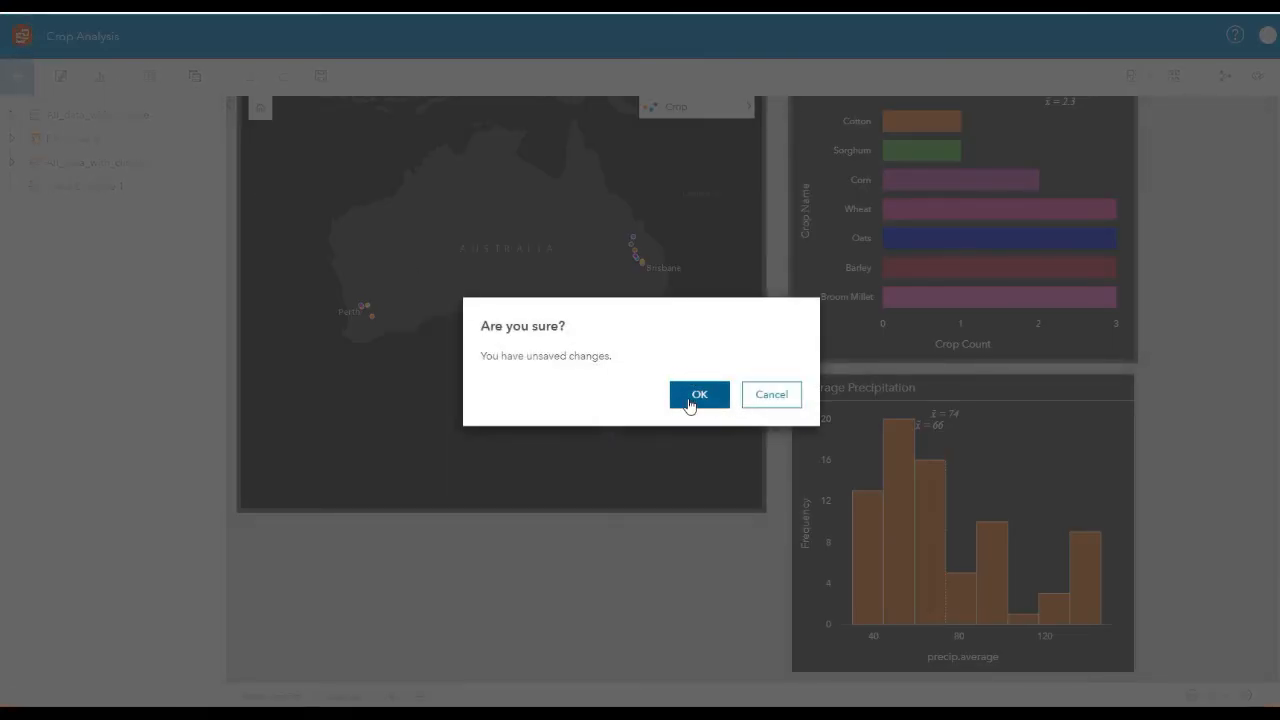